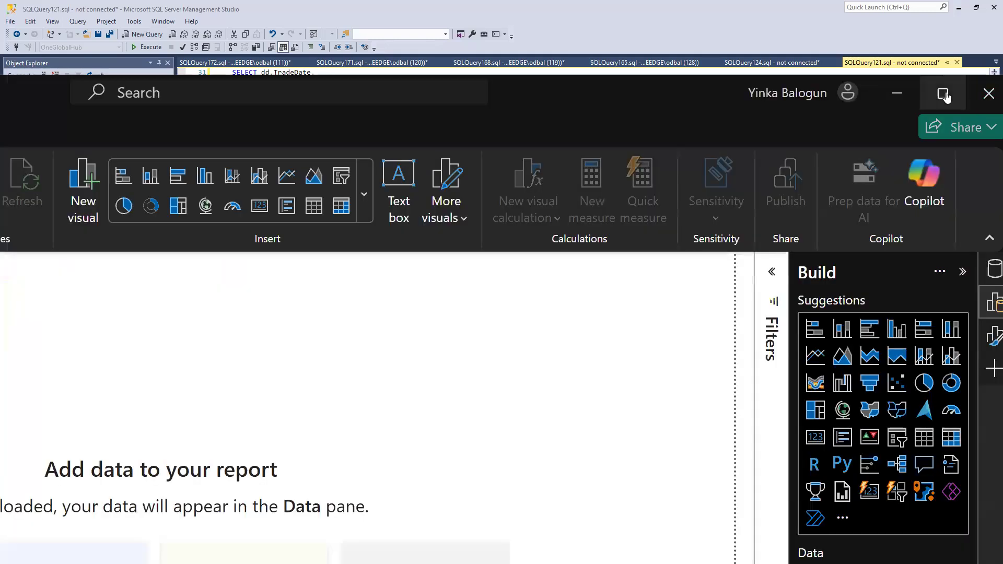
- Switch to Power BI Desktop and maximize its window
click(945, 96)
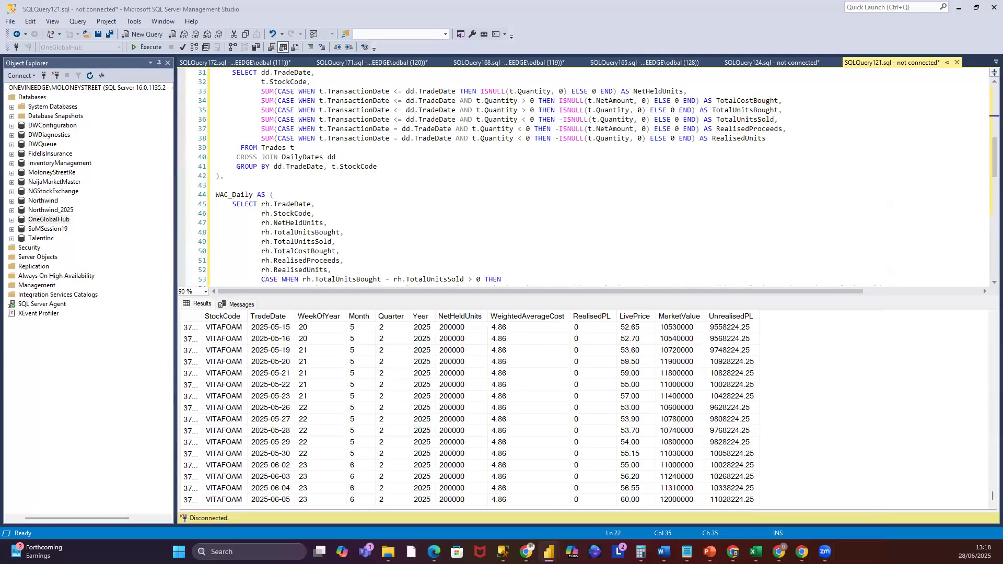
drag(676, 66, 714, 50)
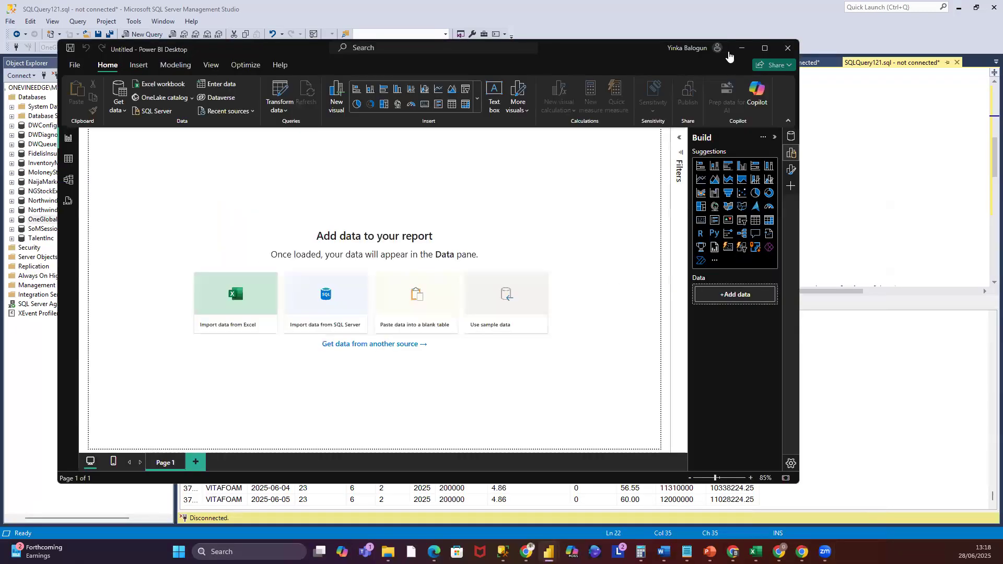
click(763, 49)
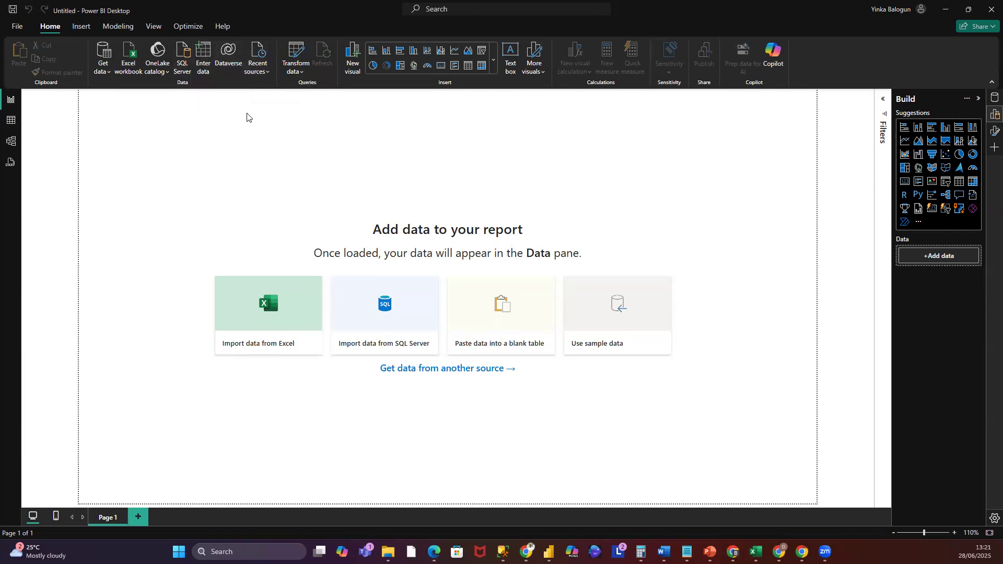
click(269, 77)
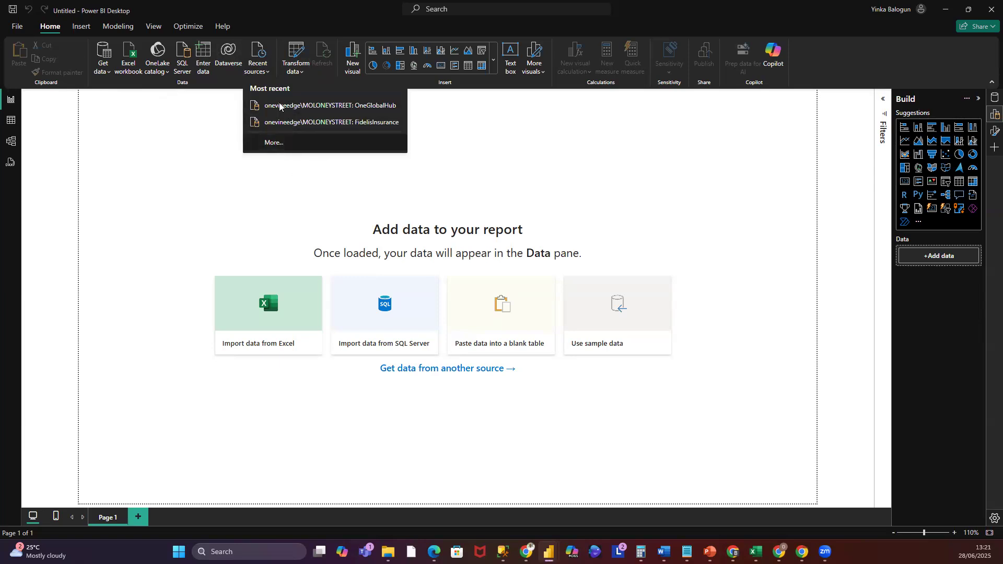
click(191, 133)
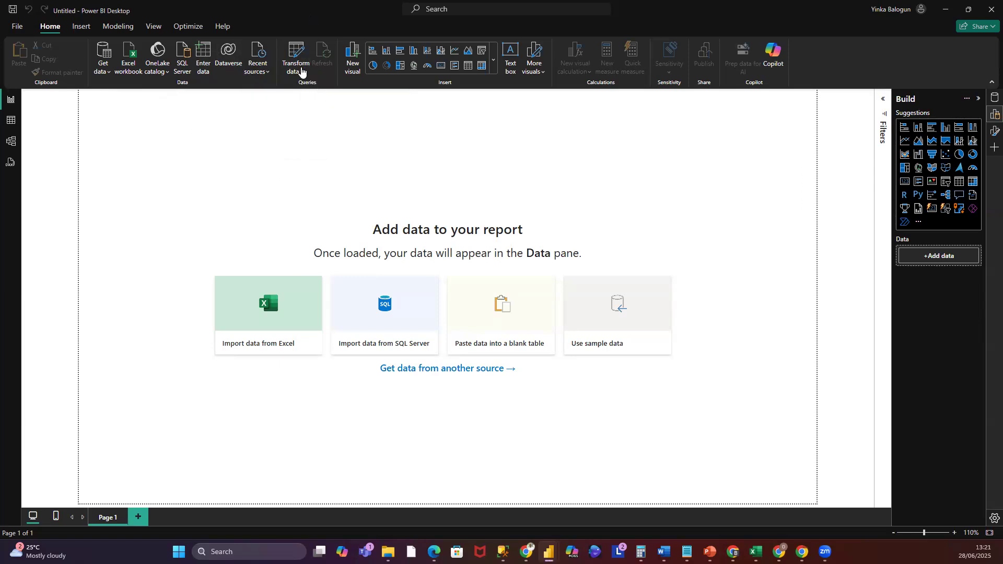
click(301, 75)
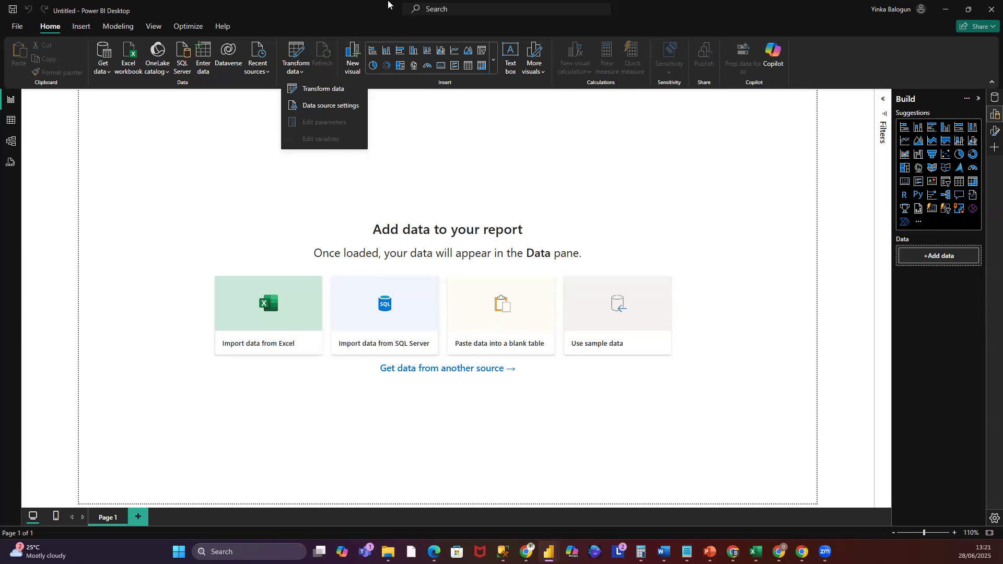
click(358, 67)
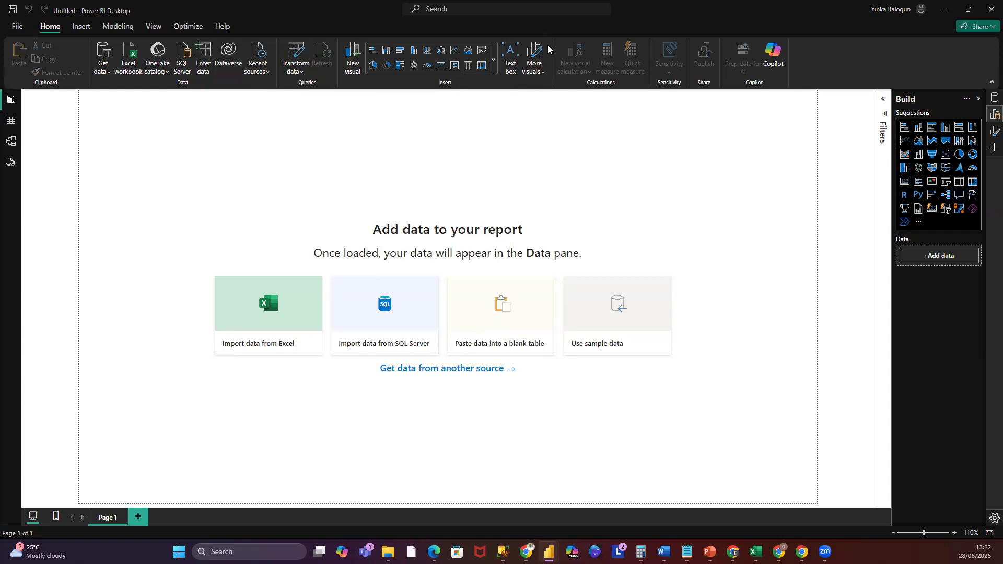
click(541, 75)
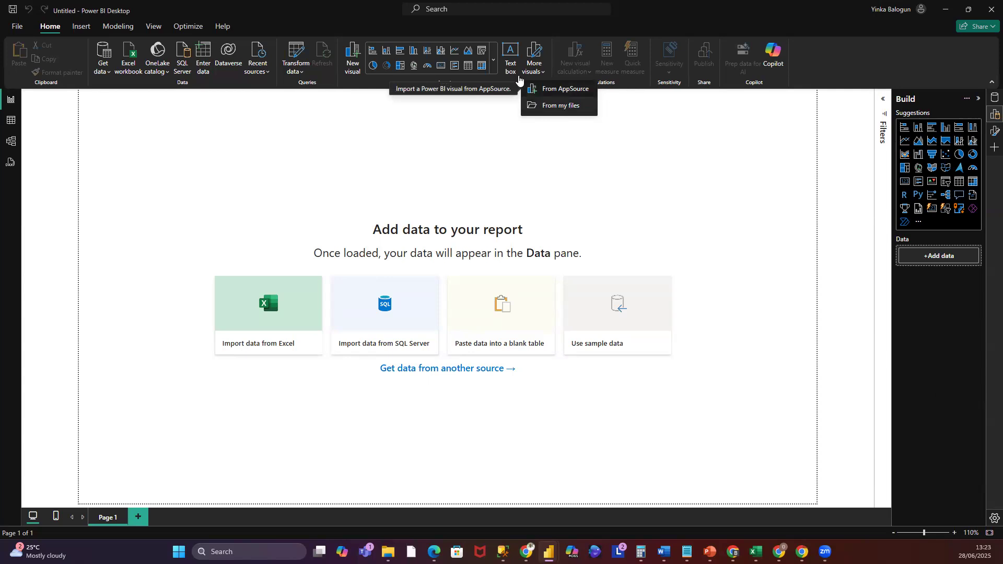
click(827, 56)
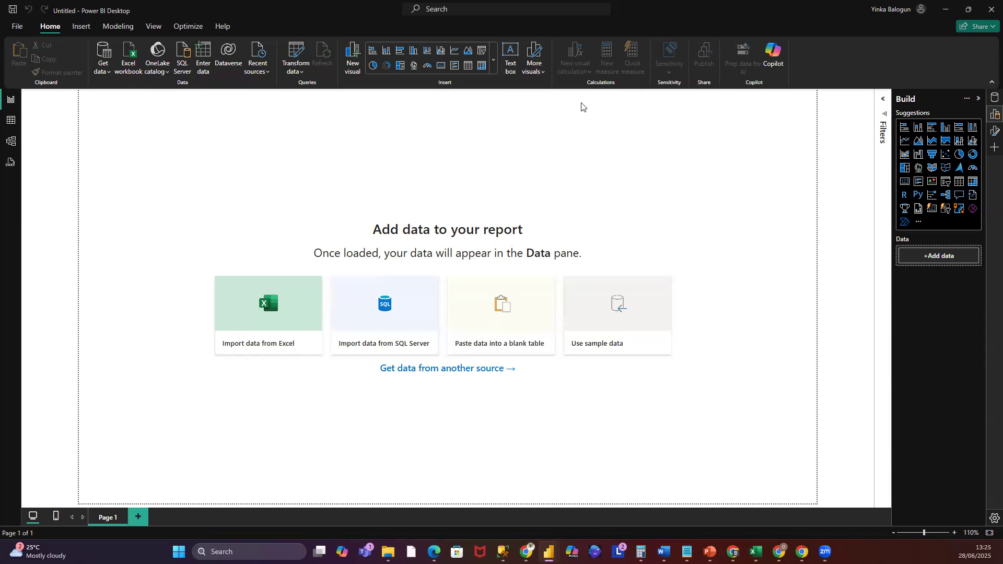
- Open the AppSource visuals gallery and filter it to KPI visuals
click(545, 76)
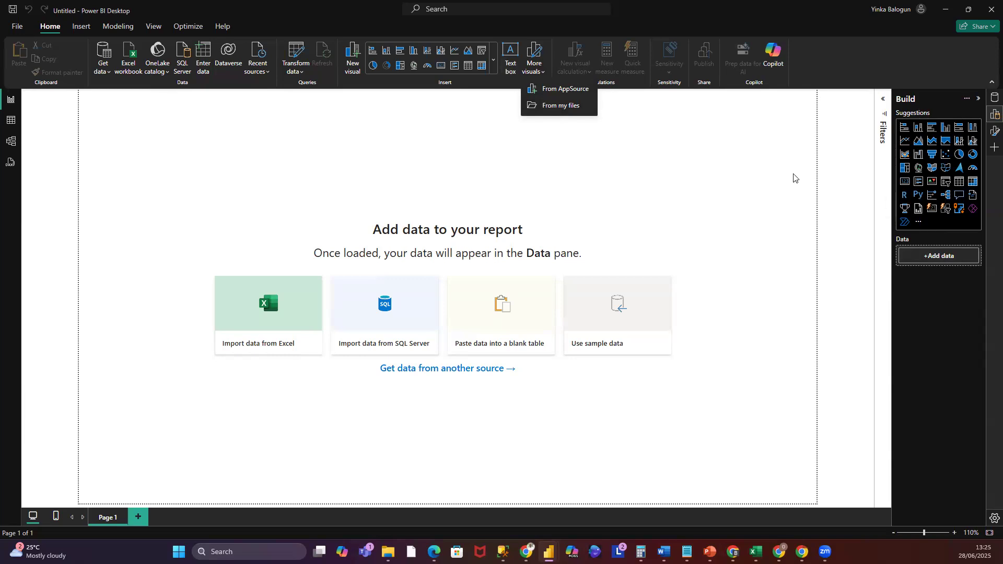
click(562, 88)
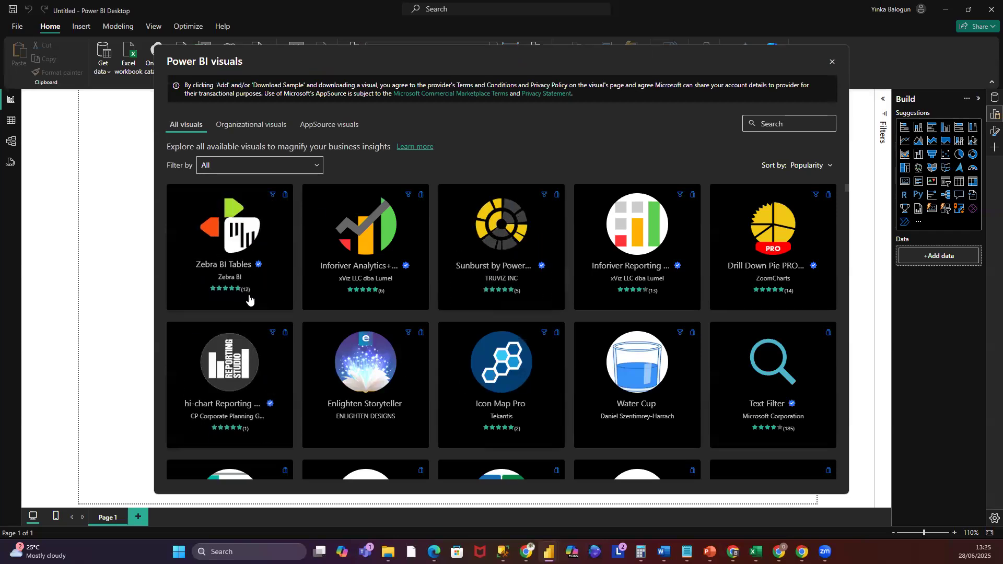
scroll(620, 313, down, 7)
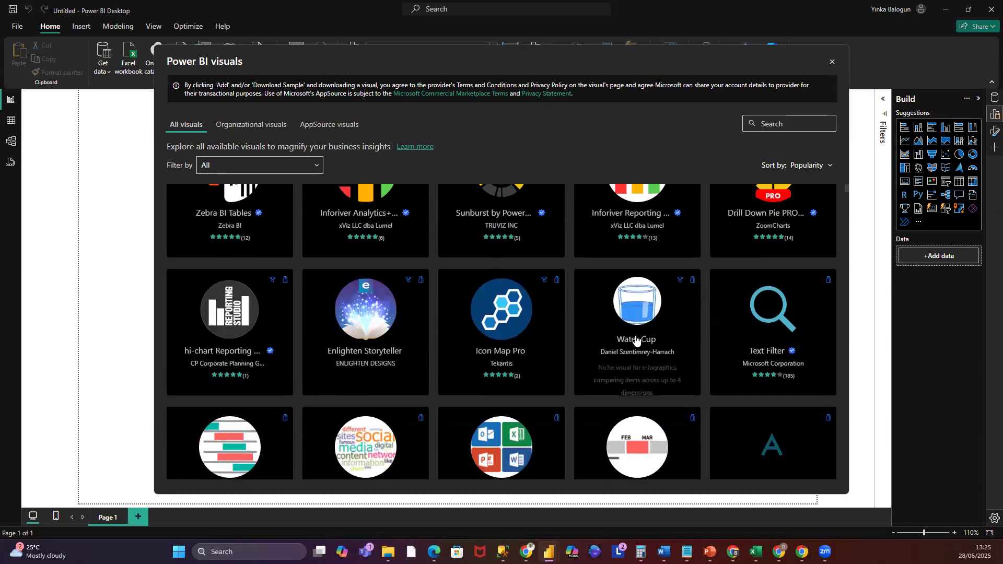
scroll(636, 341, down, 12)
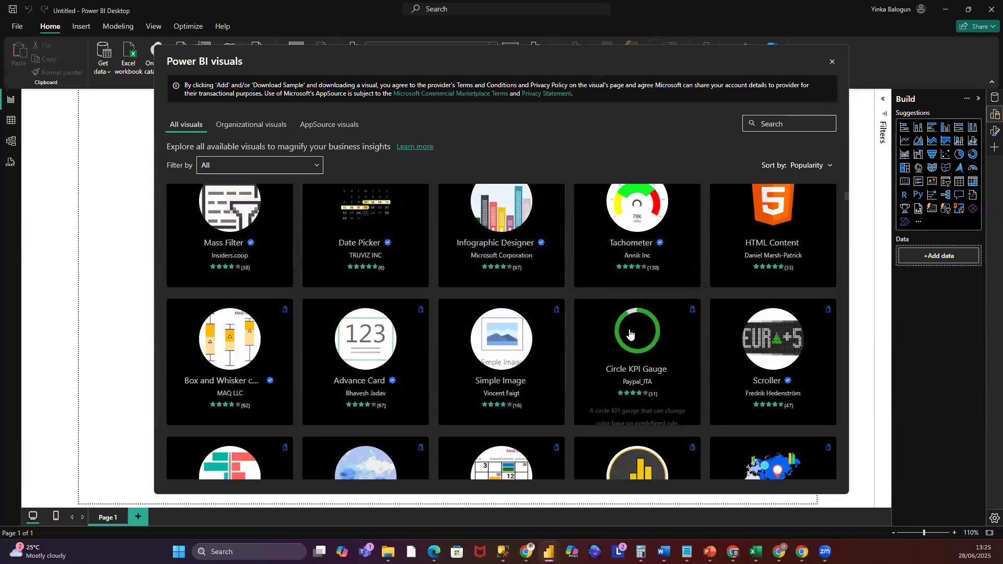
scroll(629, 324, up, 10)
scroll(629, 324, up, 8)
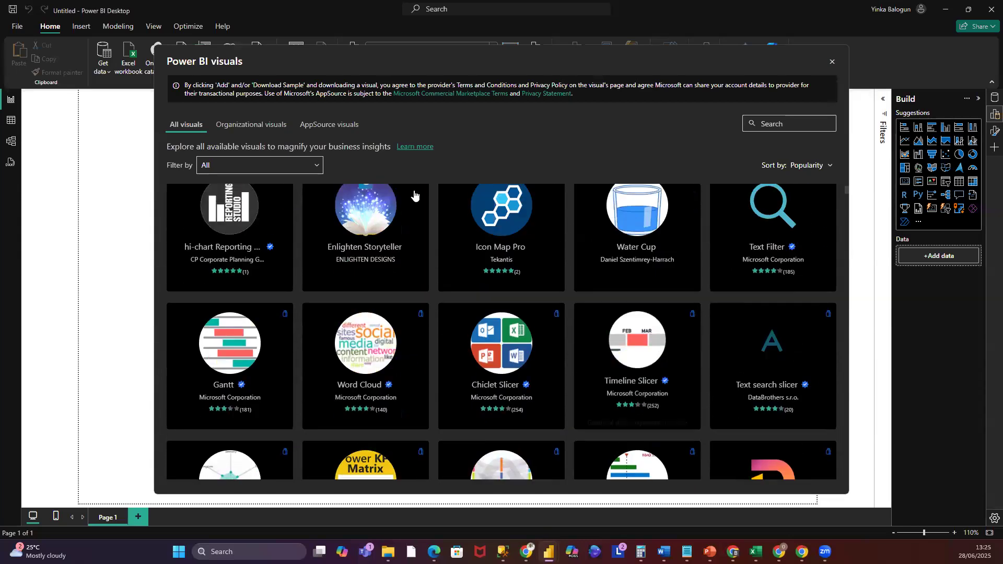
click(313, 166)
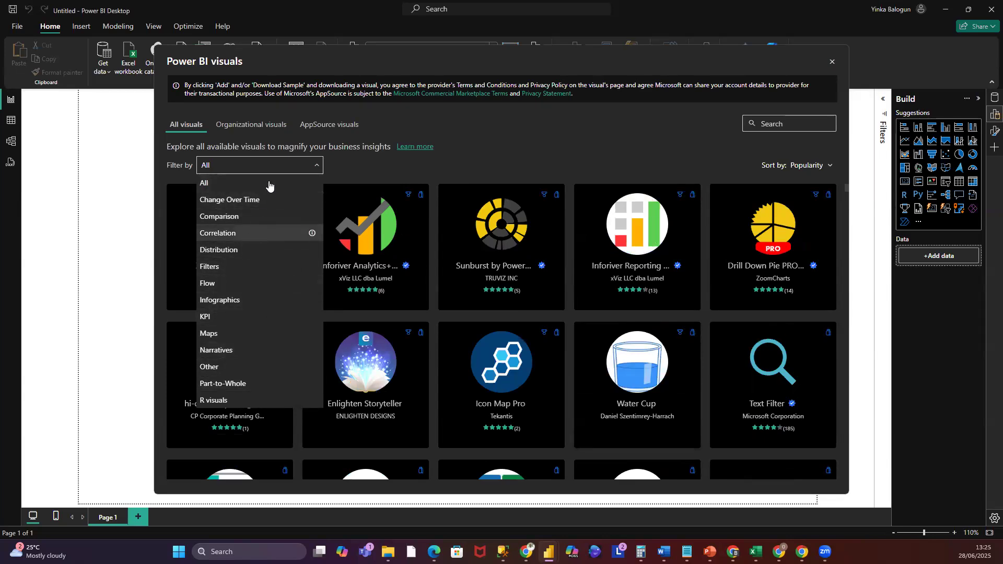
click(206, 317)
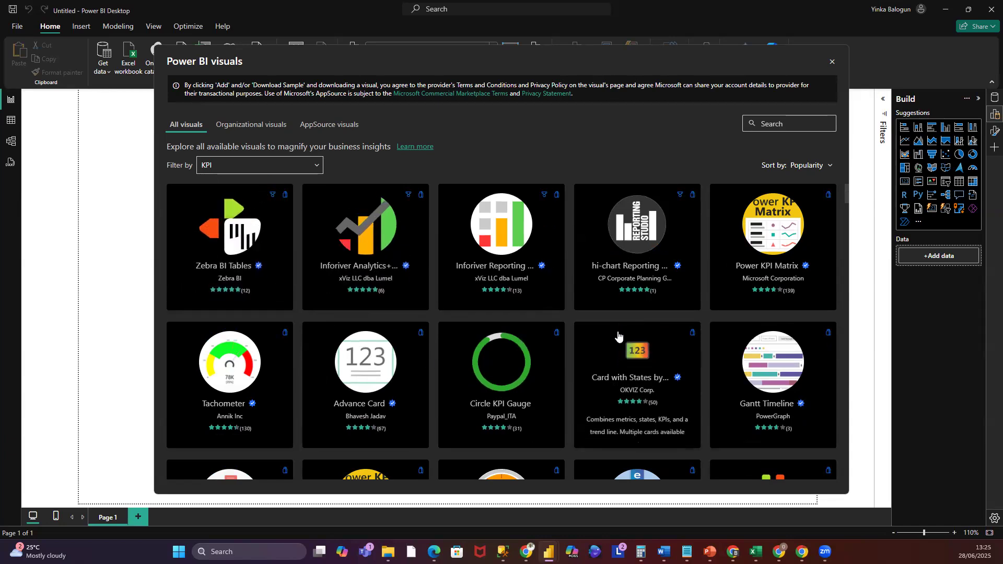
- Browse the KPI visuals across the All, Organizational and AppSource visuals tabs, then close the gallery
scroll(616, 334, down, 3)
scroll(618, 339, down, 7)
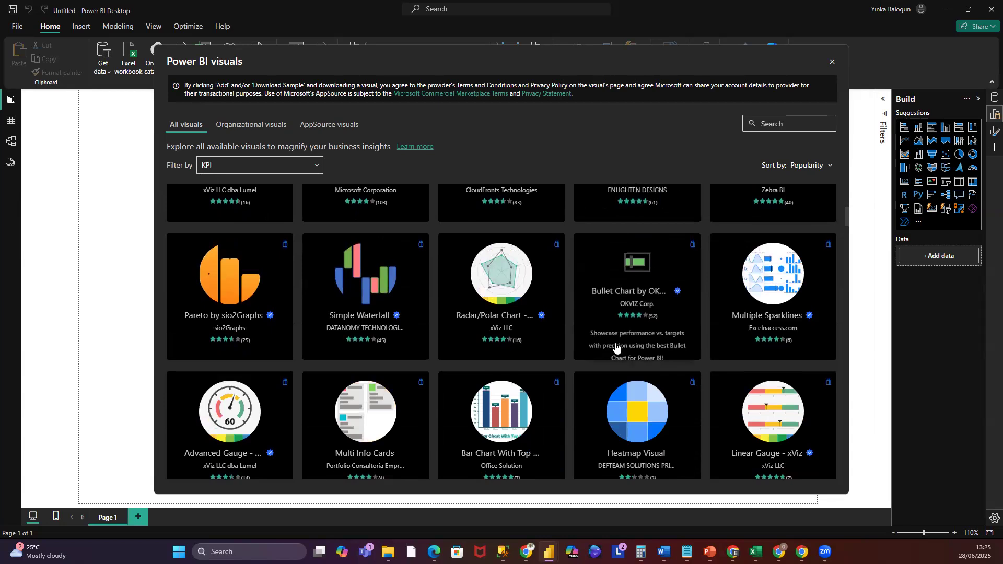
scroll(616, 343, down, 8)
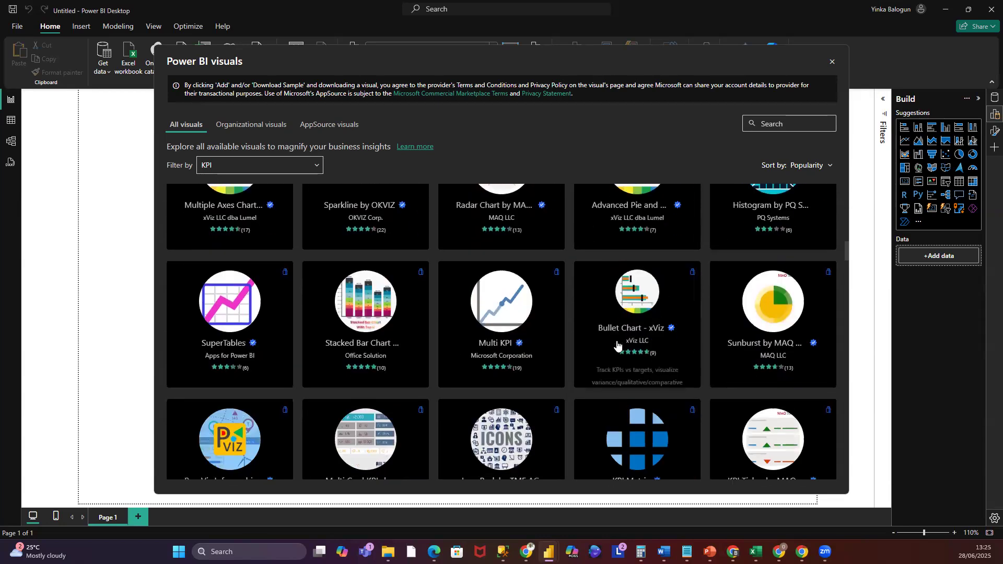
scroll(400, 255, up, 7)
click(316, 165)
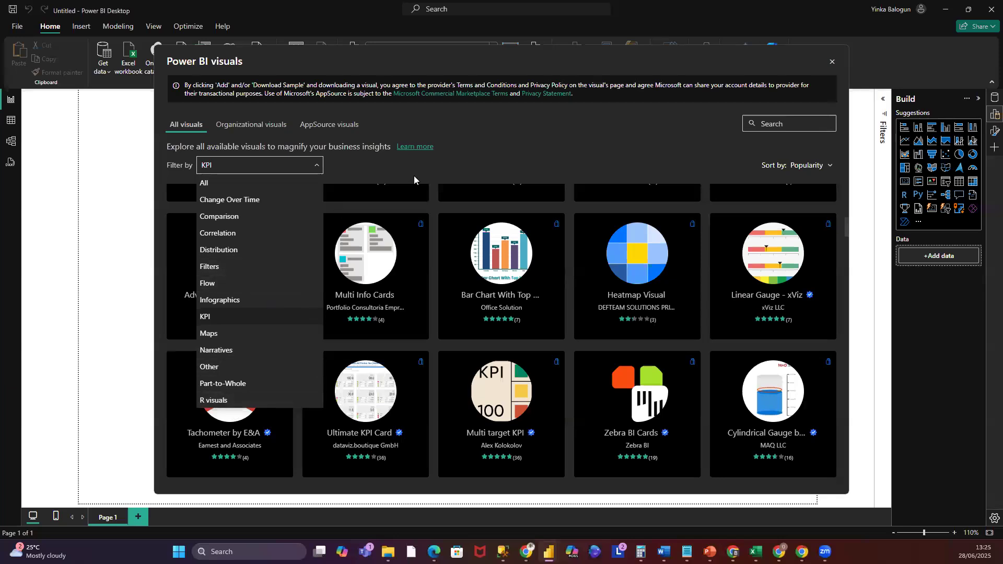
click(261, 166)
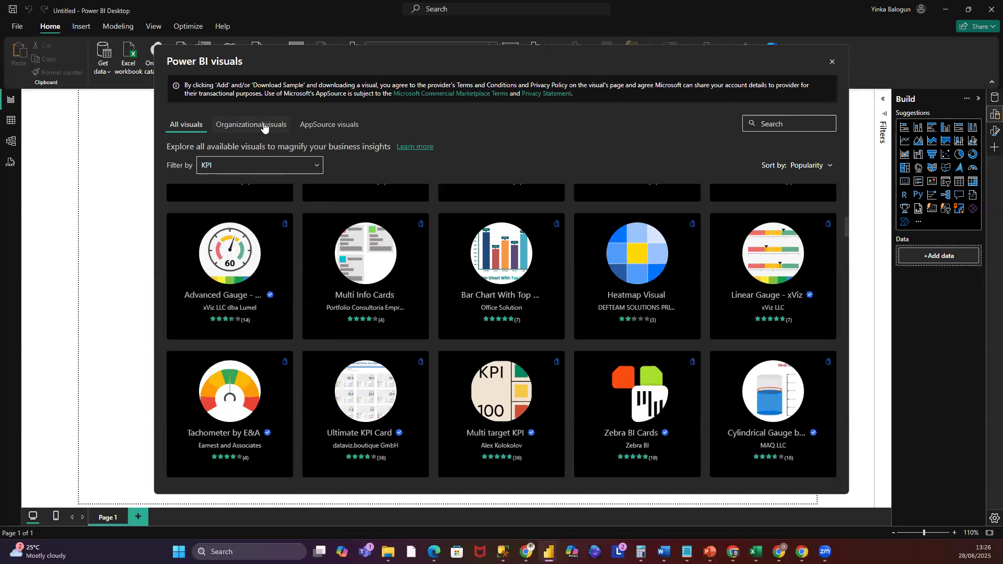
click(261, 131)
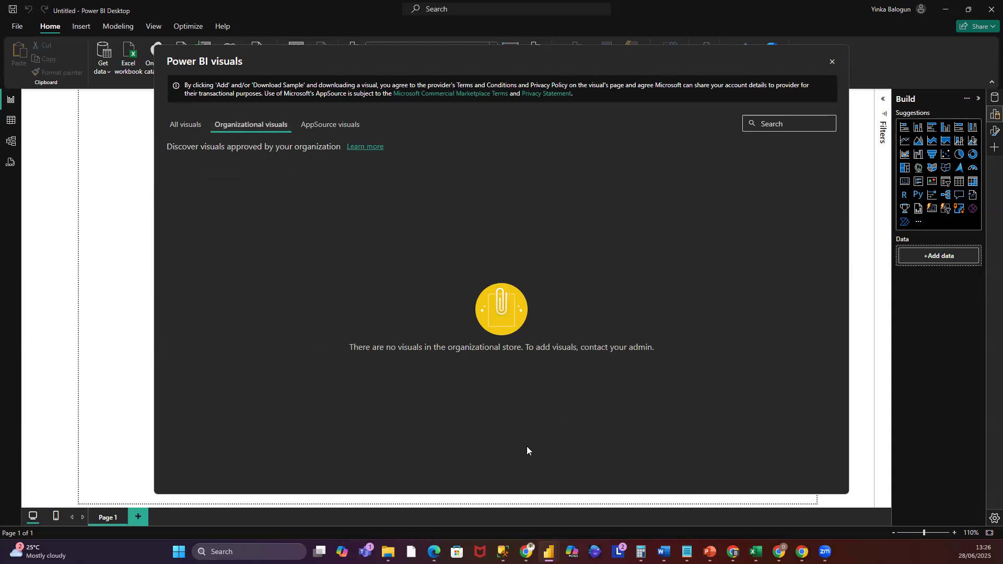
click(339, 128)
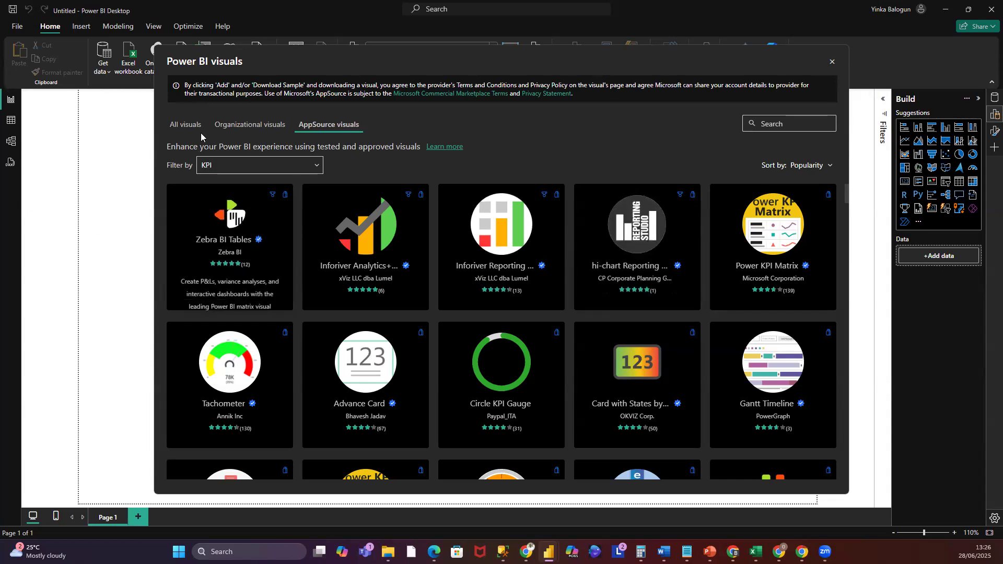
click(185, 125)
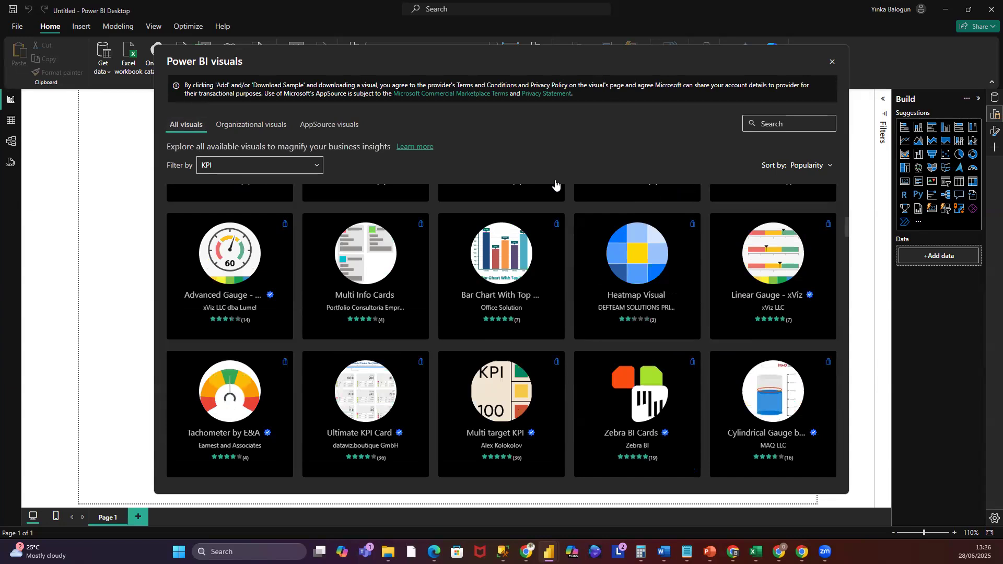
click(832, 64)
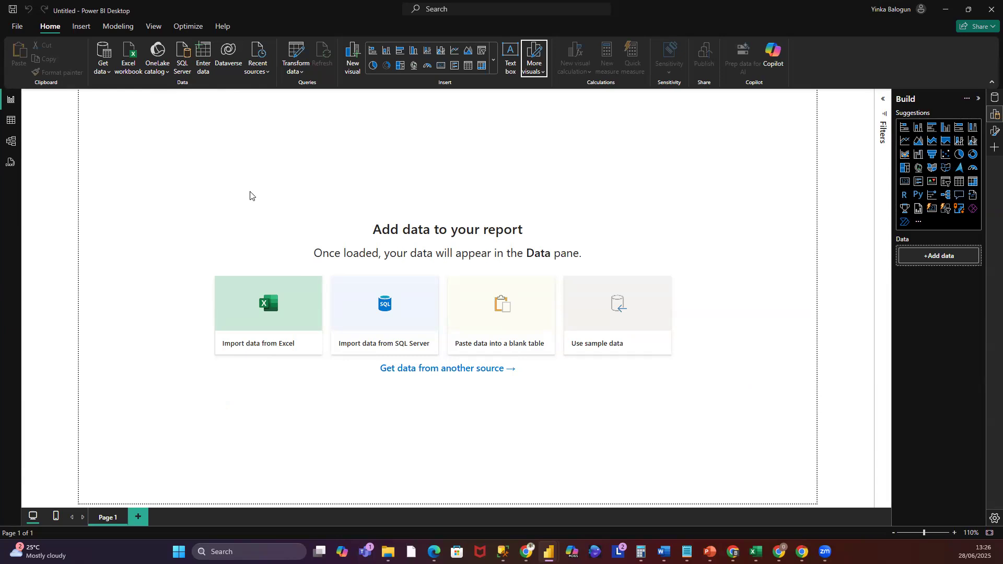
- Open the full Get Data connector list and browse the File, Database and Microsoft Fabric categories
click(108, 76)
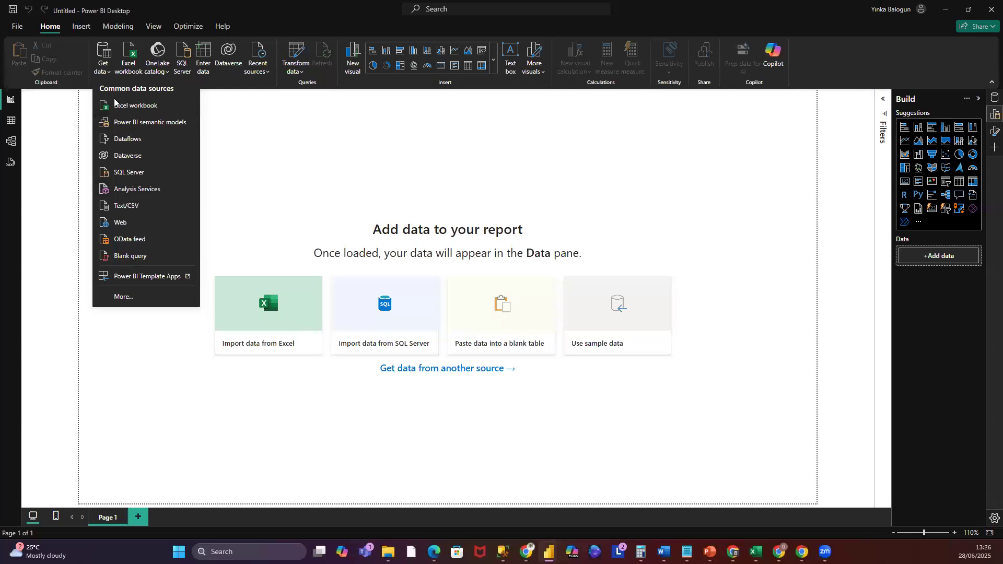
click(123, 296)
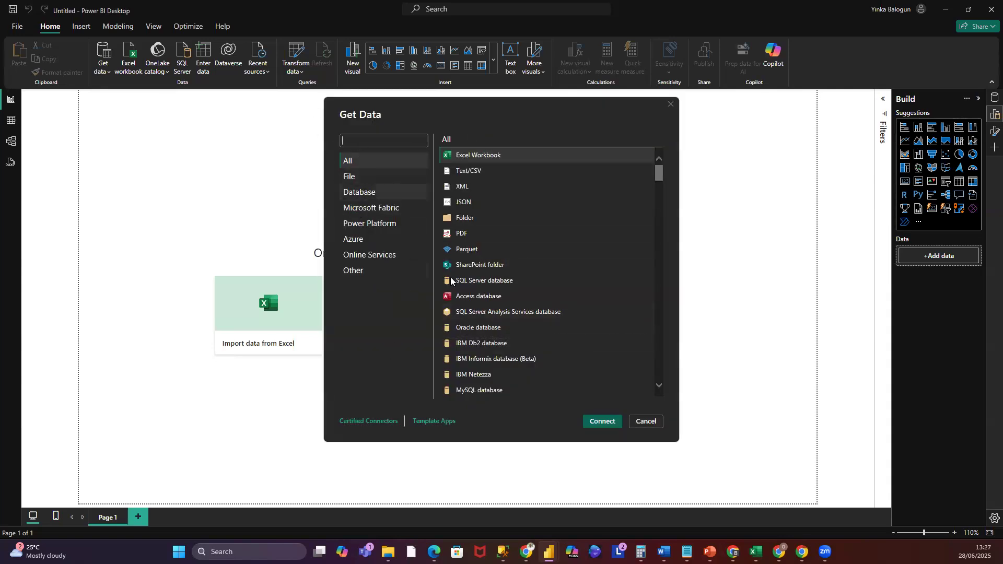
click(350, 176)
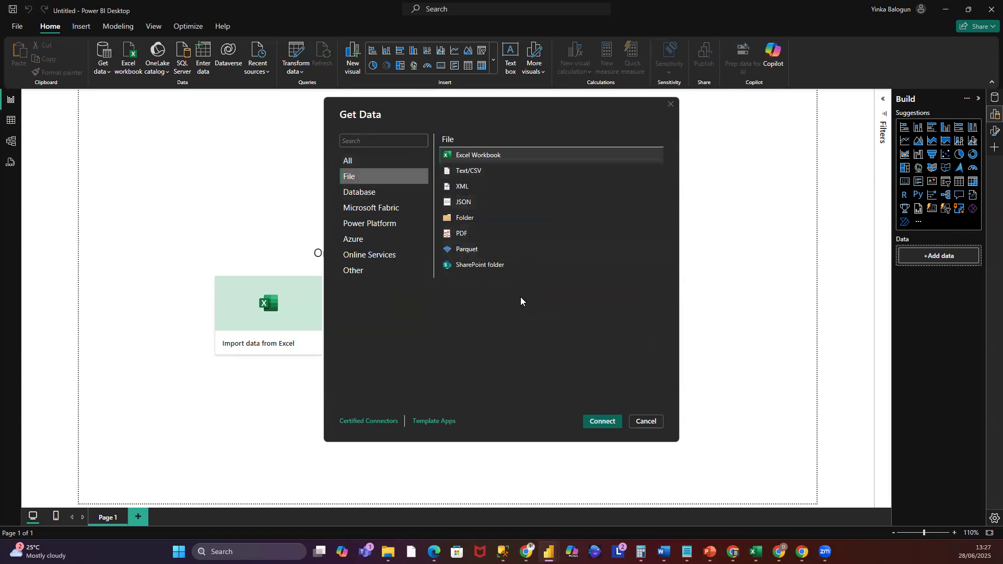
click(365, 193)
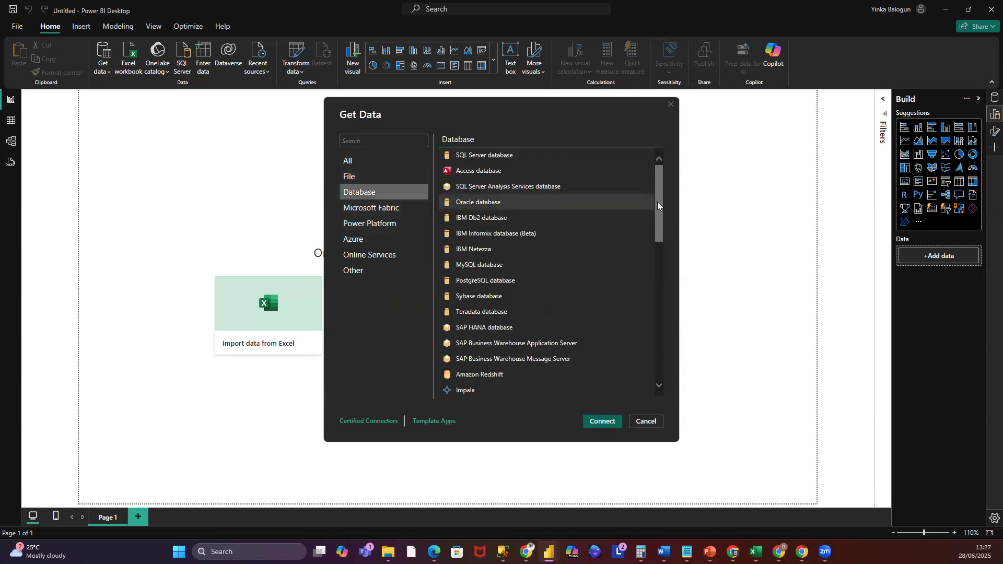
drag(662, 216, 654, 150)
click(367, 210)
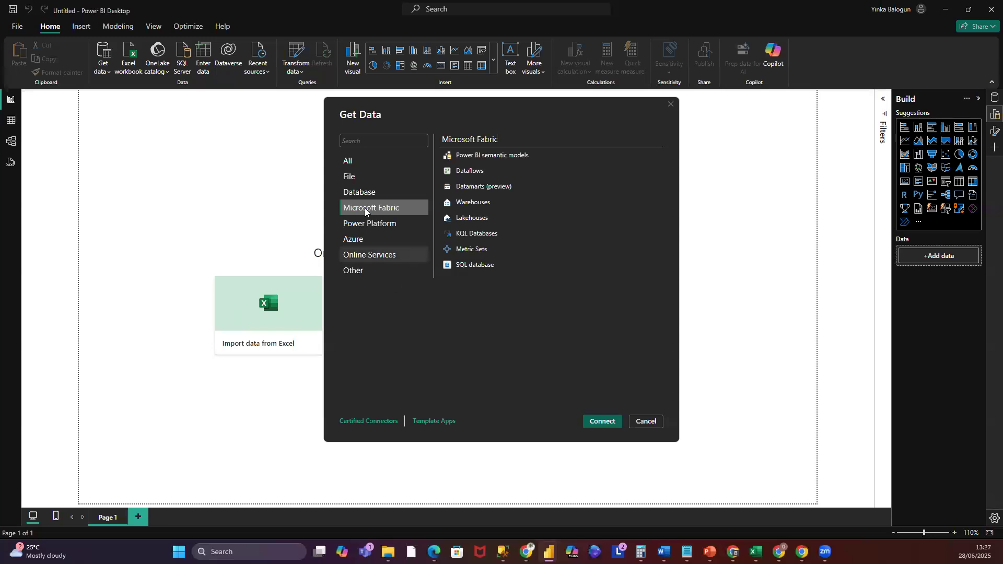
- Browse the connectors listed under the Power Platform and Azure categories of the Get Data dialog
click(369, 224)
click(468, 204)
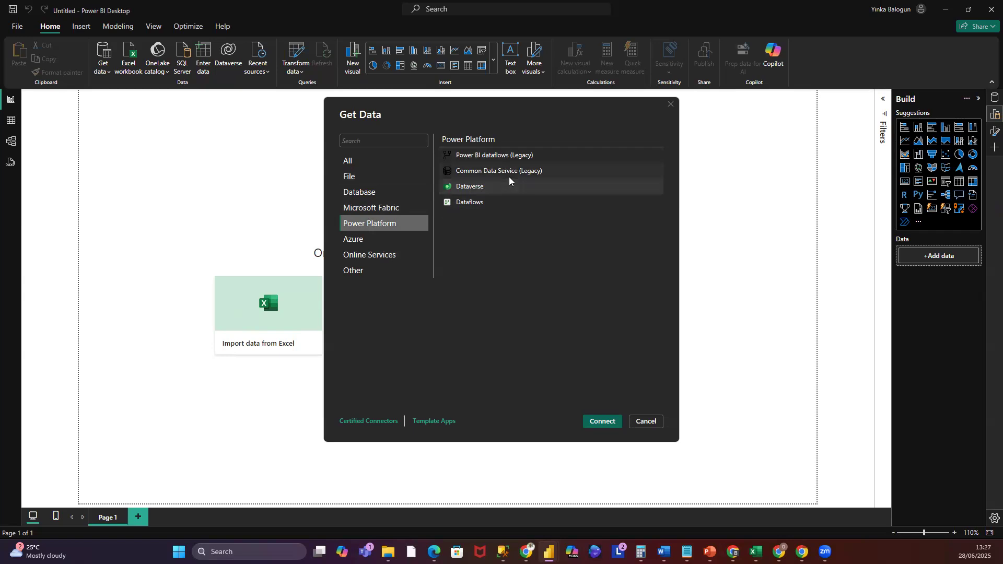
click(353, 241)
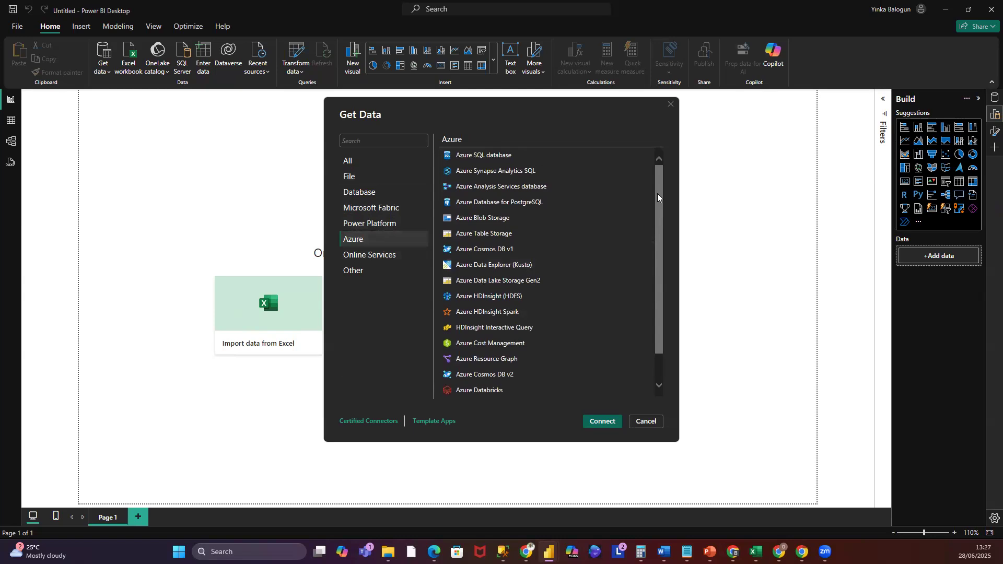
scroll(664, 217, down, 2)
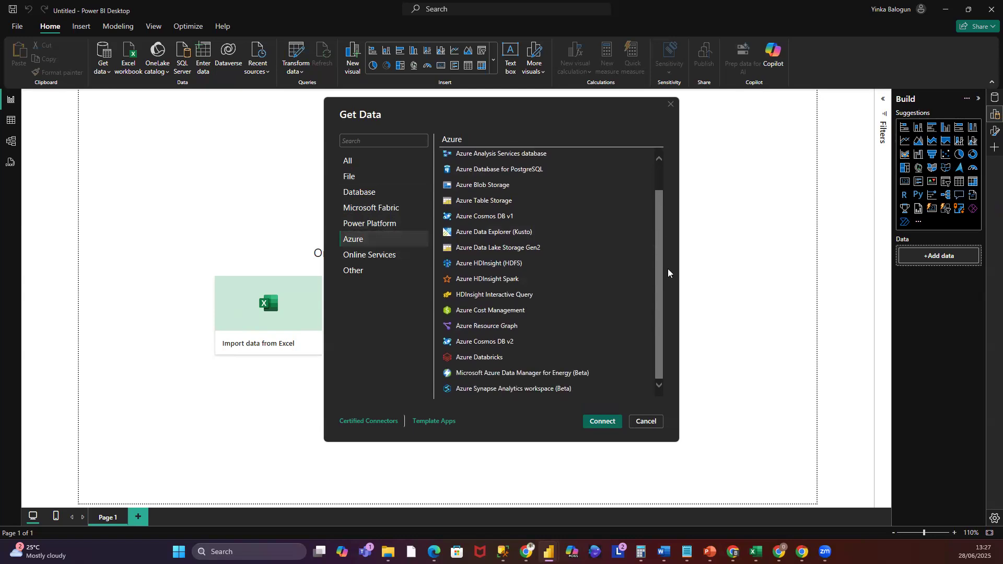
scroll(660, 206, up, 2)
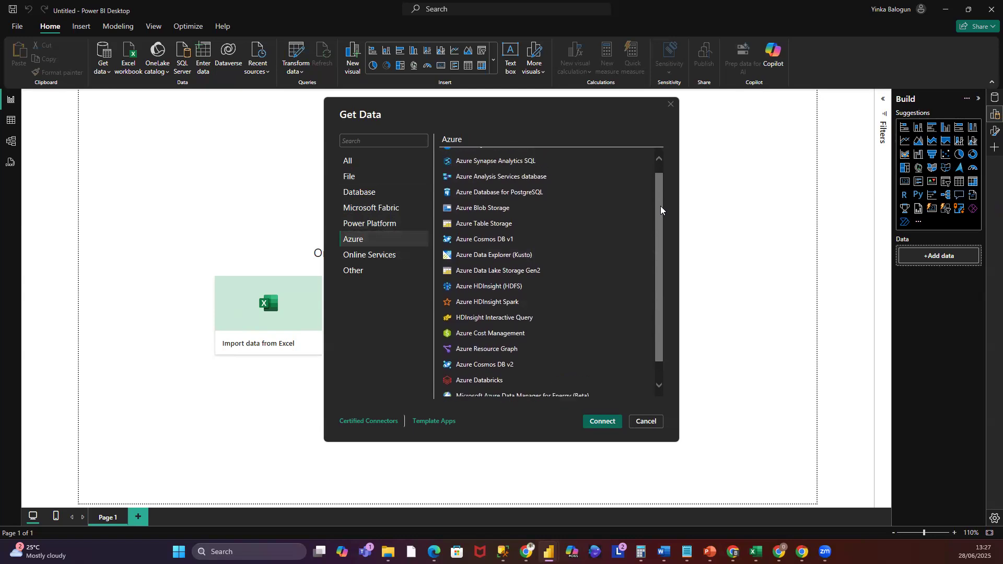
- Browse the connectors listed under the Online Services and Other categories
click(364, 256)
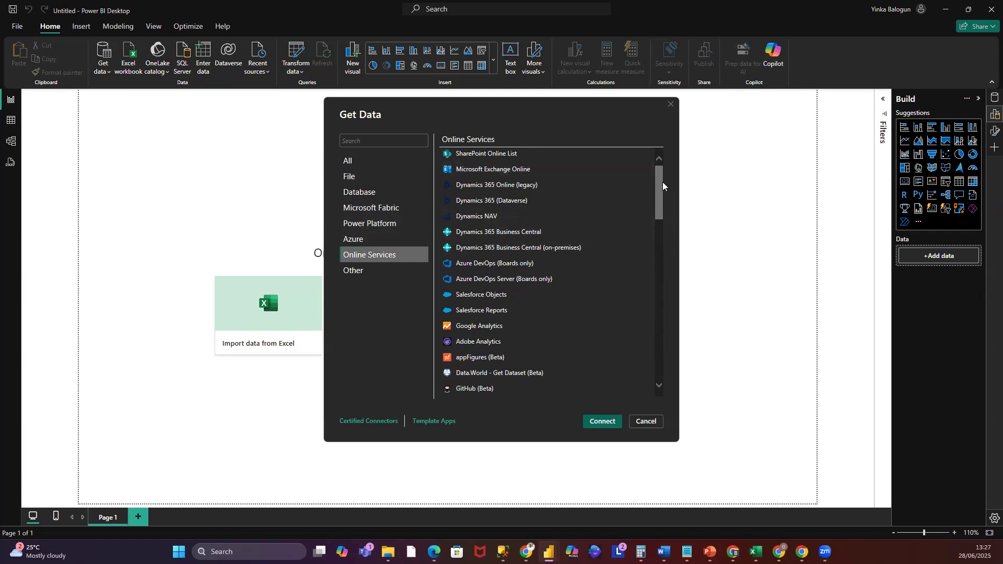
scroll(498, 252, down, 5)
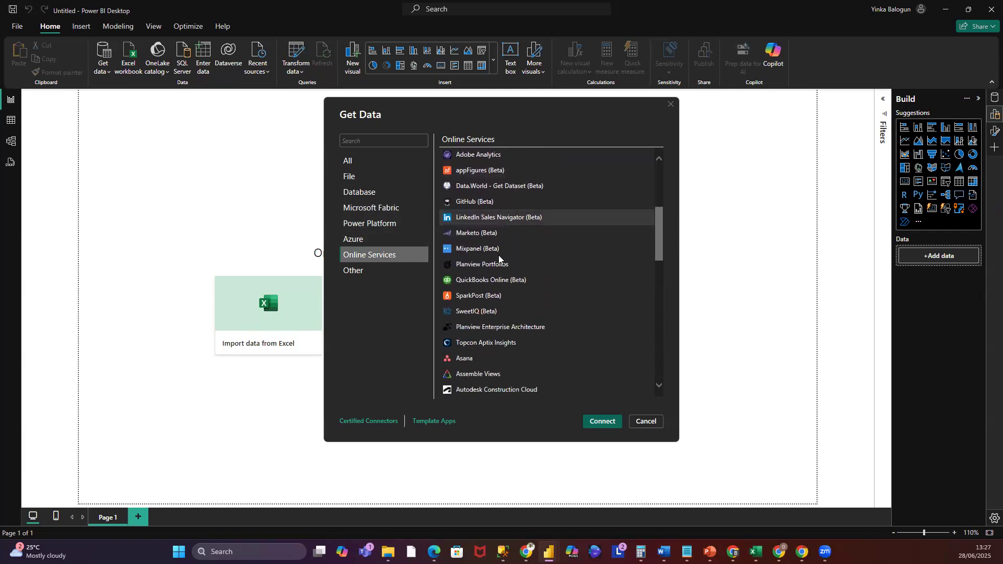
scroll(507, 235, down, 8)
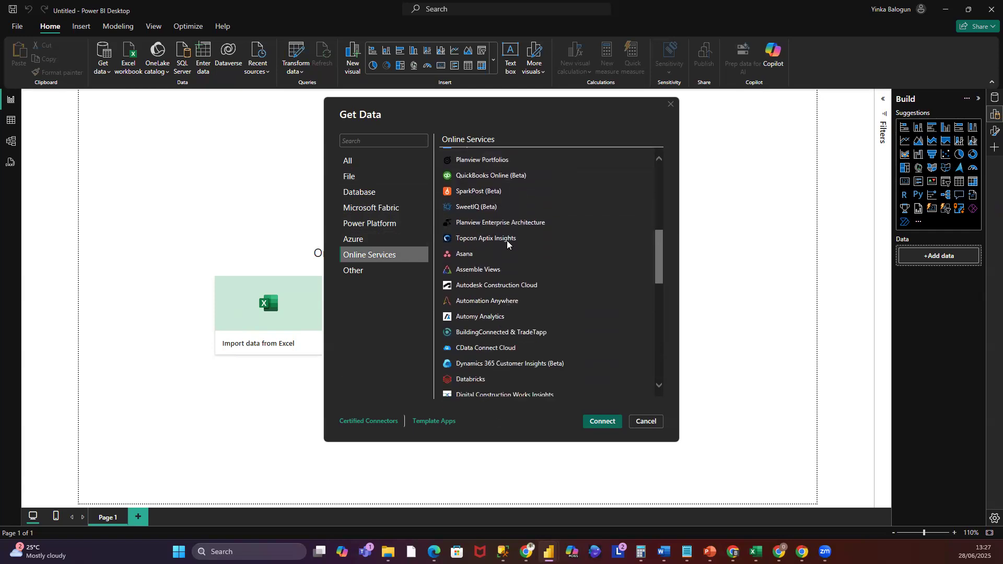
scroll(507, 242, down, 4)
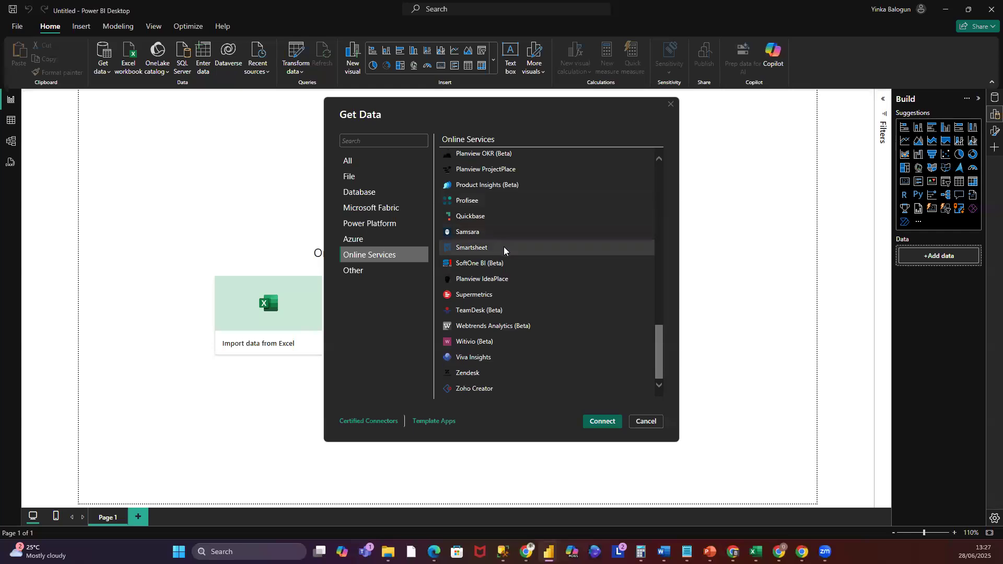
click(353, 270)
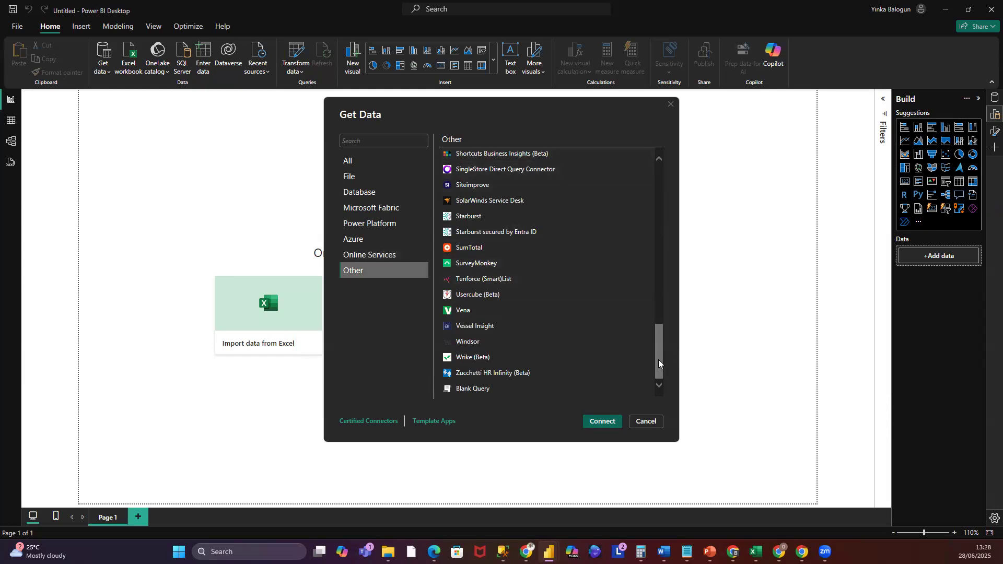
click(480, 393)
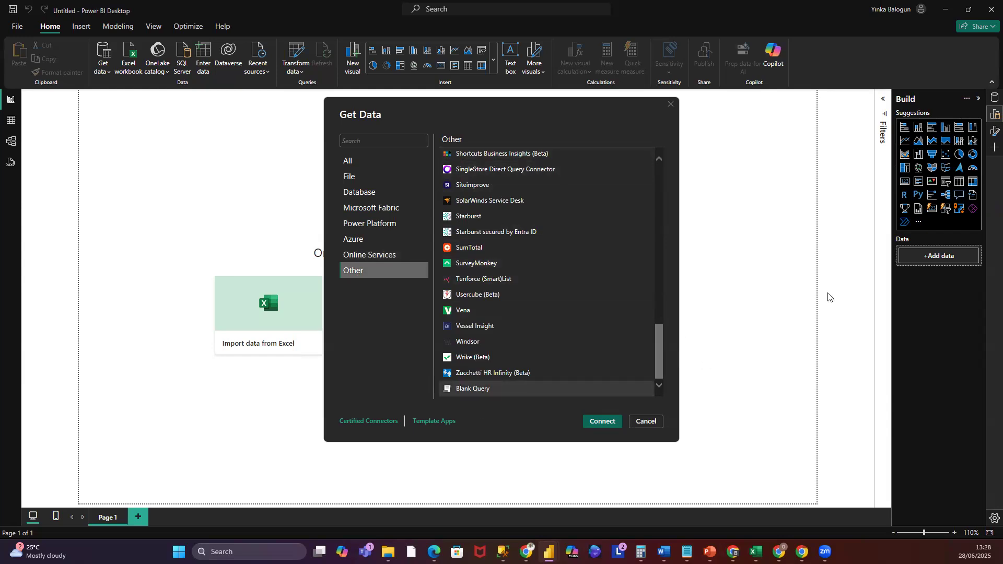
click(349, 255)
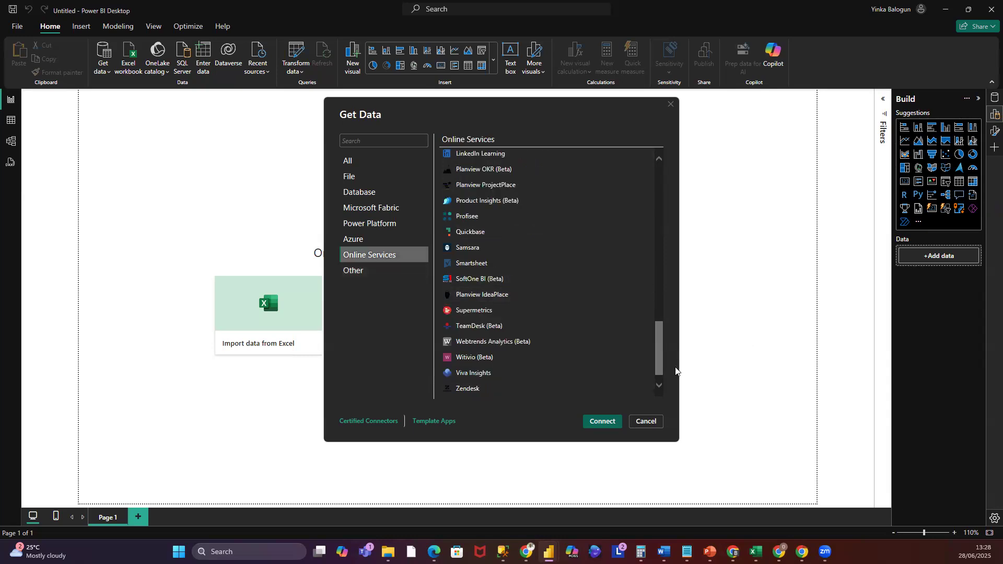
drag(661, 352, 681, 375)
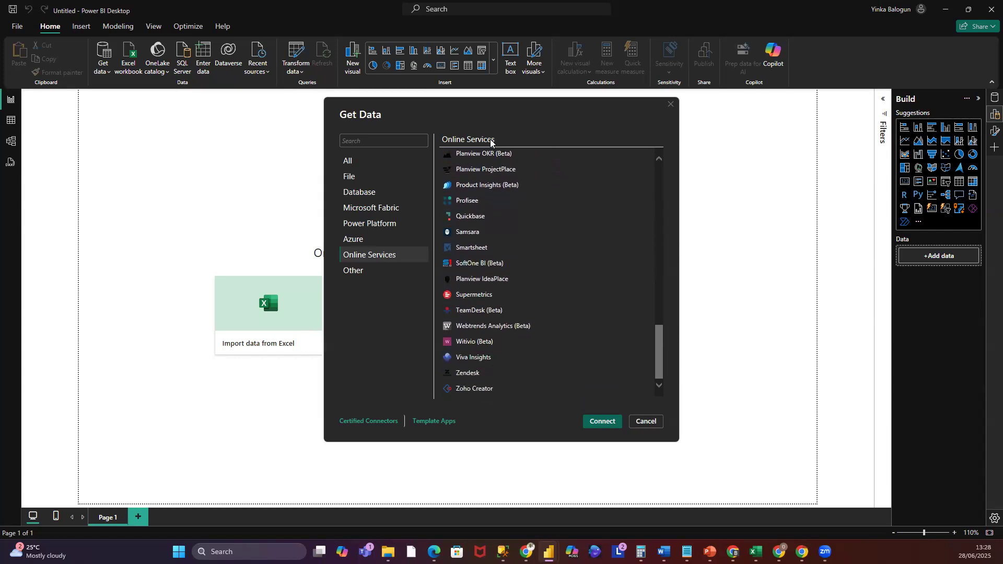
- Search the connector list for web, then cancel the Get Data dialog
click(404, 141)
text(htt)
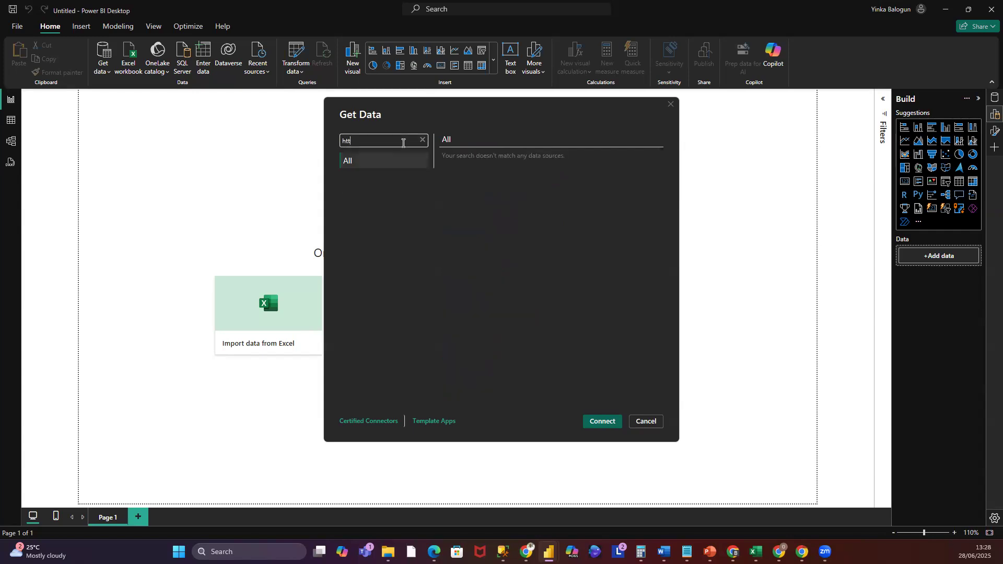
key(BackSpace)
key(BackSpace)
text(web)
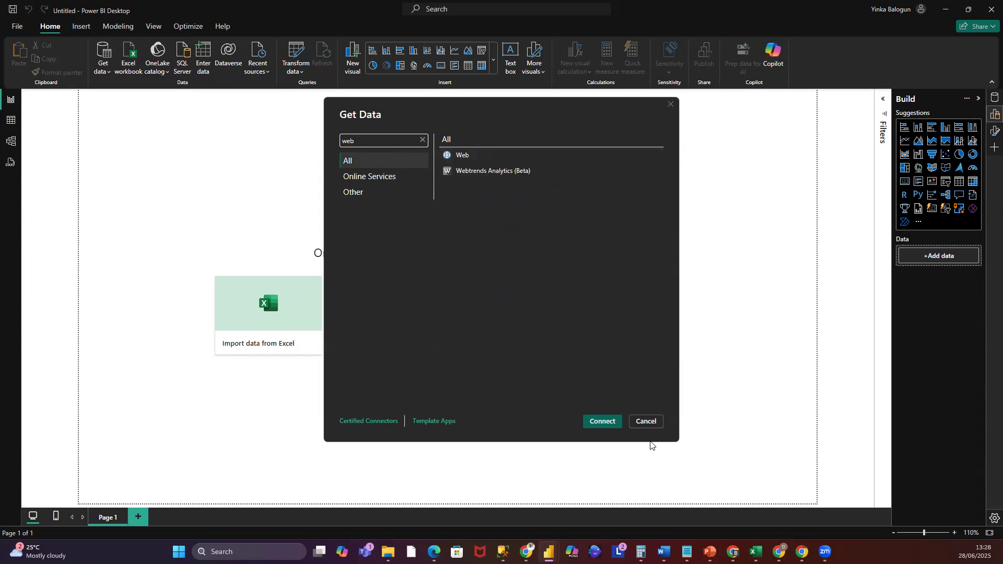
click(645, 424)
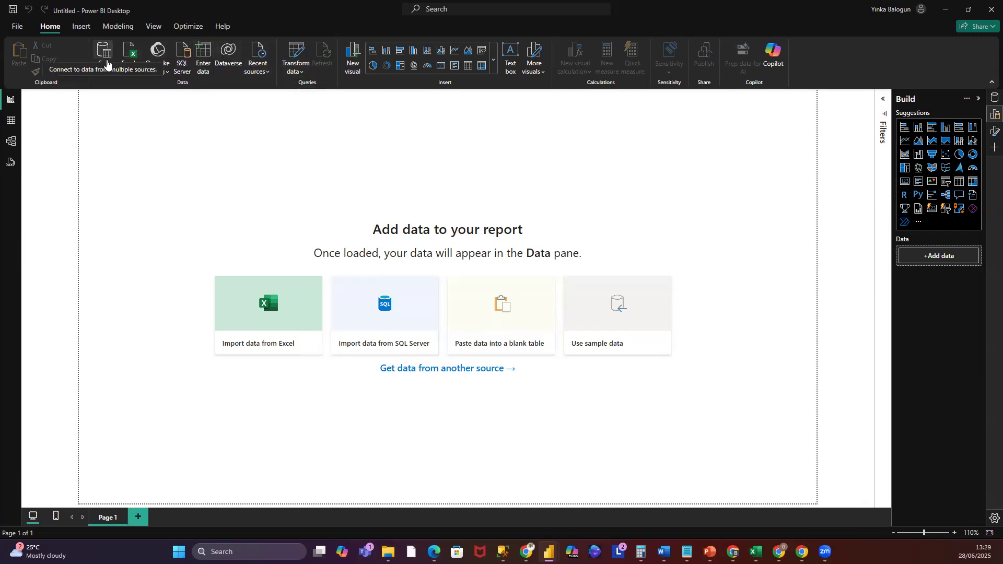
- Open the Power Query Editor and start a new SQL Server database source
click(301, 77)
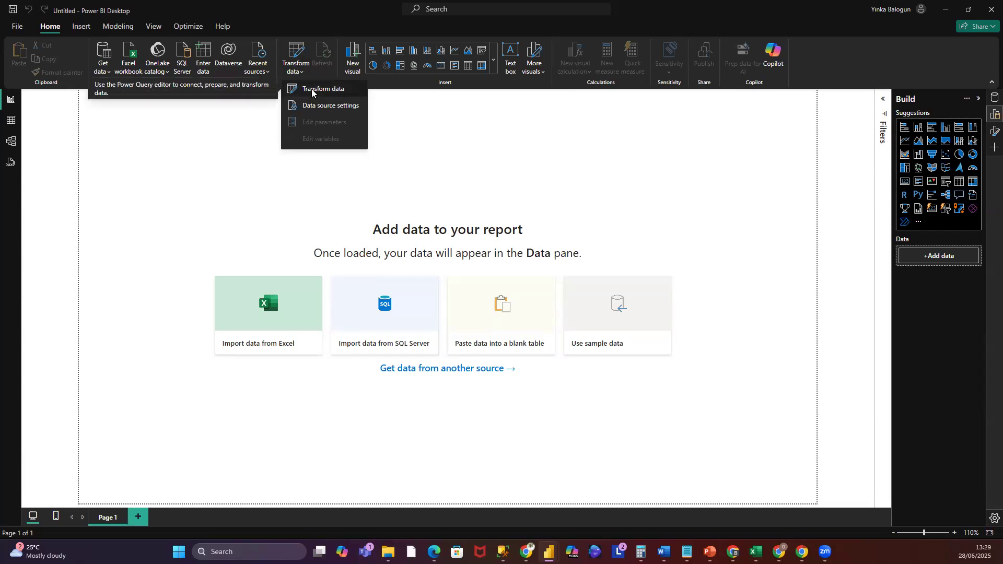
click(313, 88)
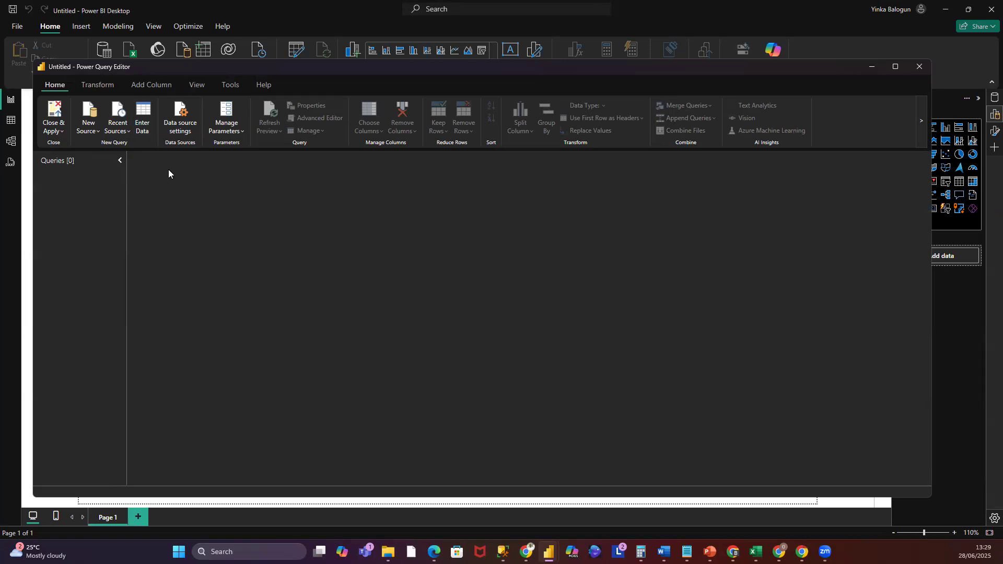
click(88, 126)
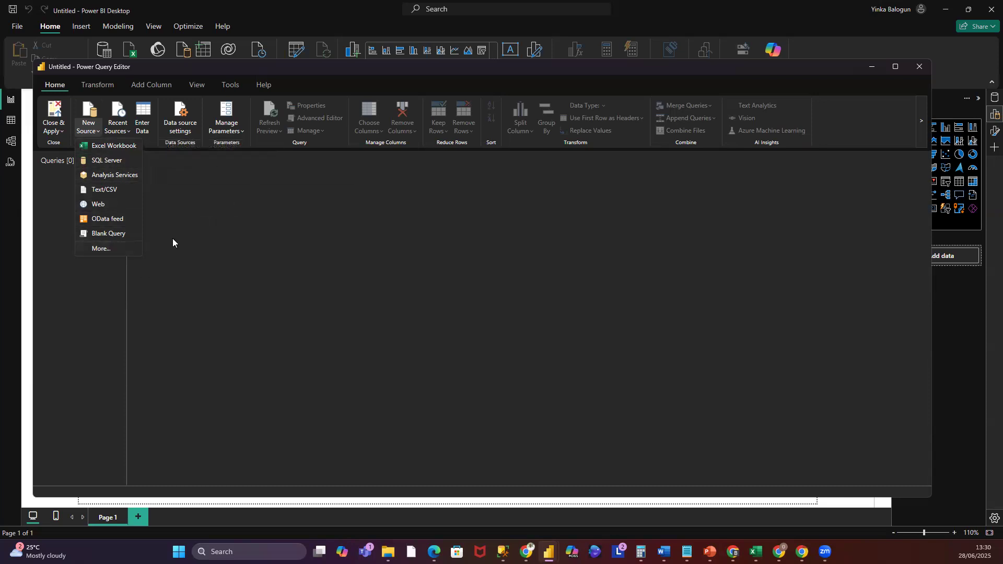
click(113, 162)
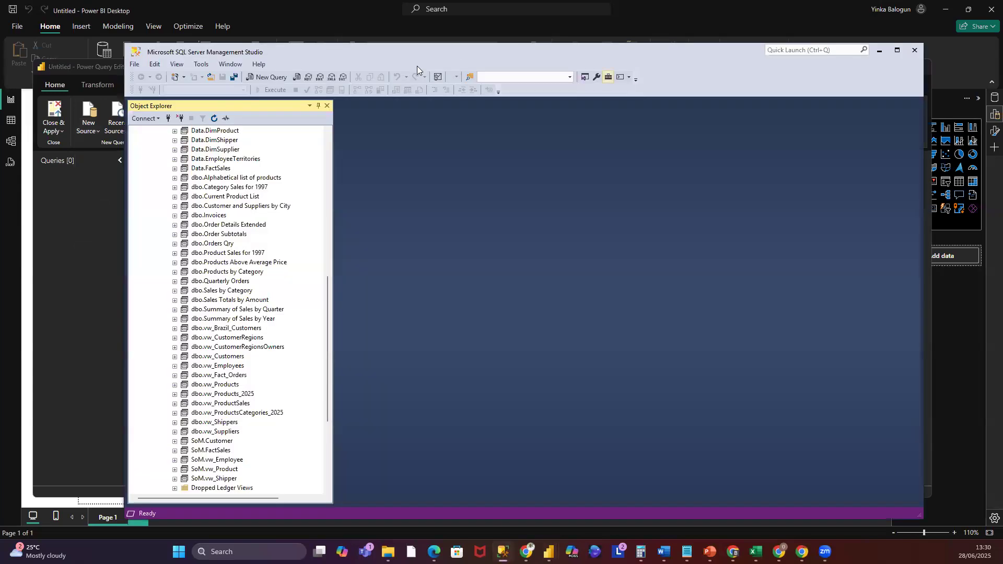
- In SQL Server Management Studio, open the server's properties and copy its instance name, then cancel the dialog
scroll(311, 282, up, 6)
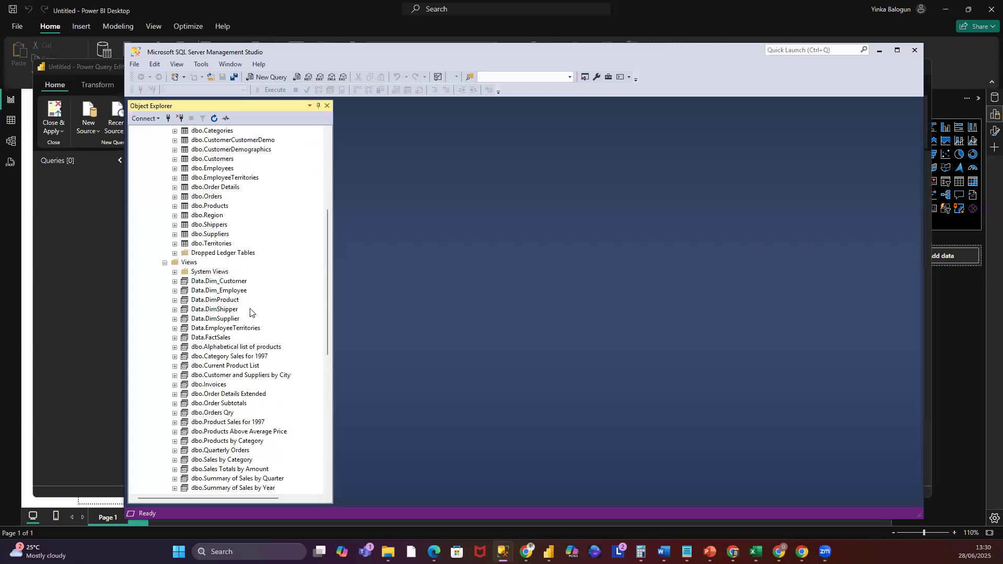
drag(329, 269, 343, 116)
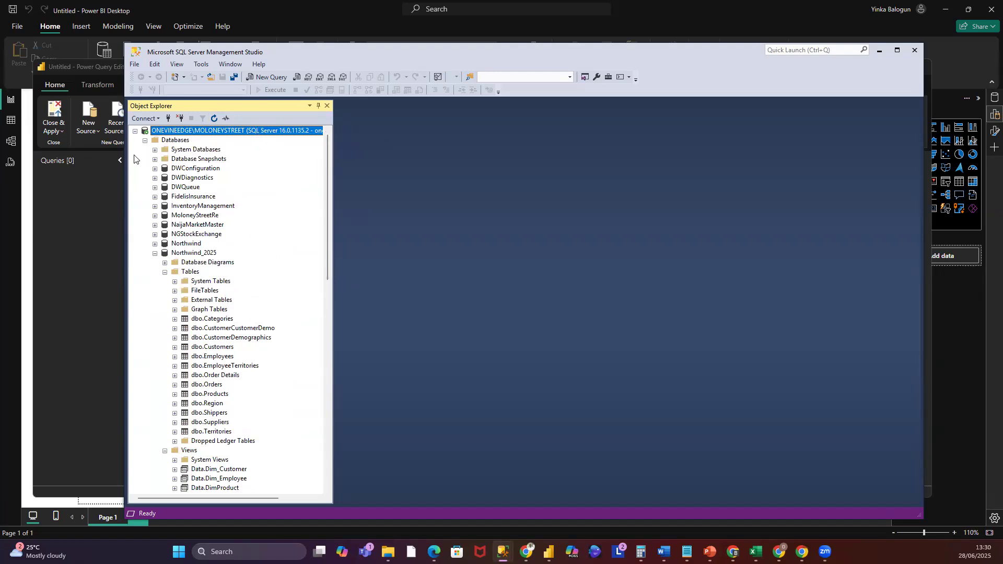
right_click(176, 133)
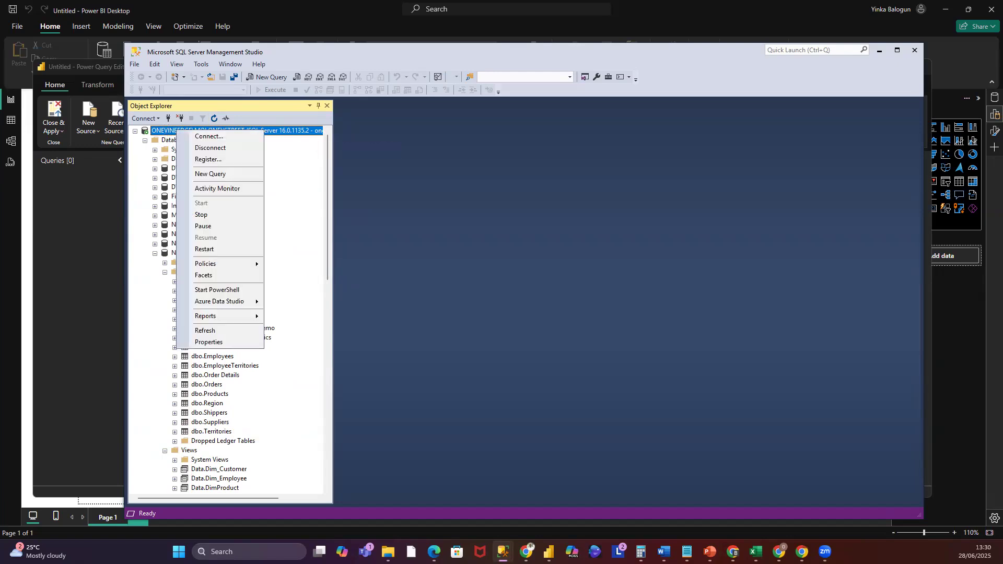
click(347, 228)
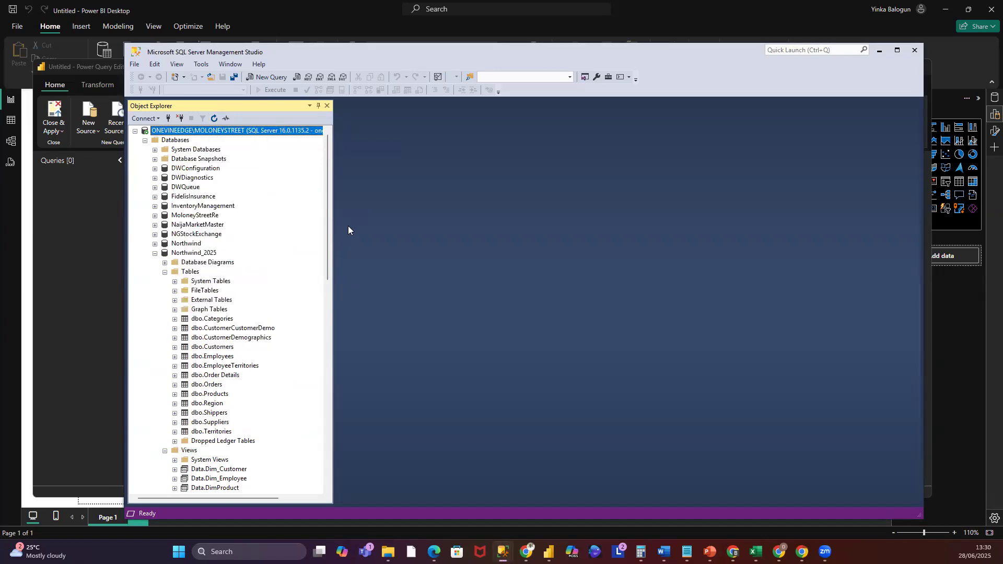
right_click(213, 132)
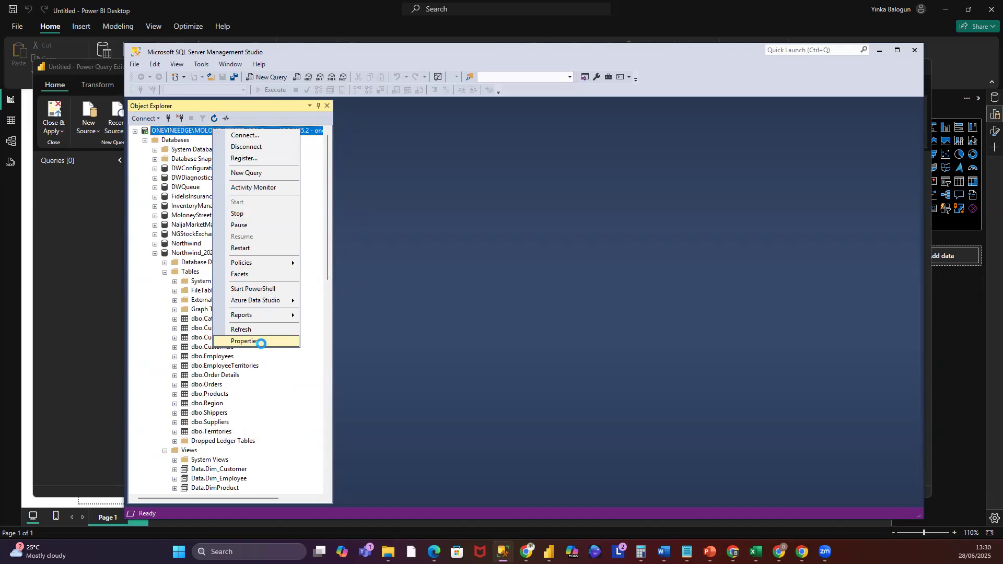
click(245, 341)
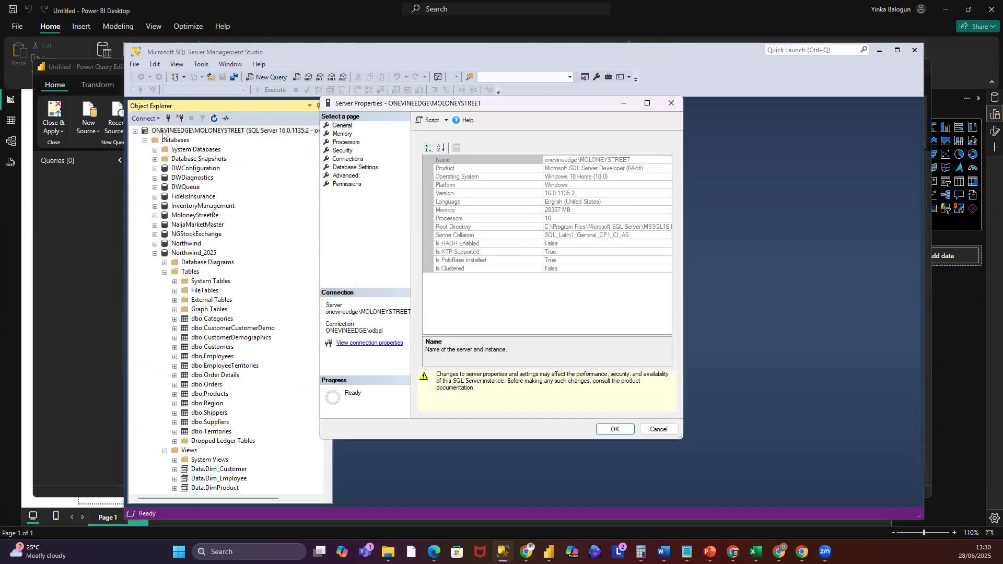
click(643, 160)
drag(624, 160, 545, 160)
key(ctrl+c)
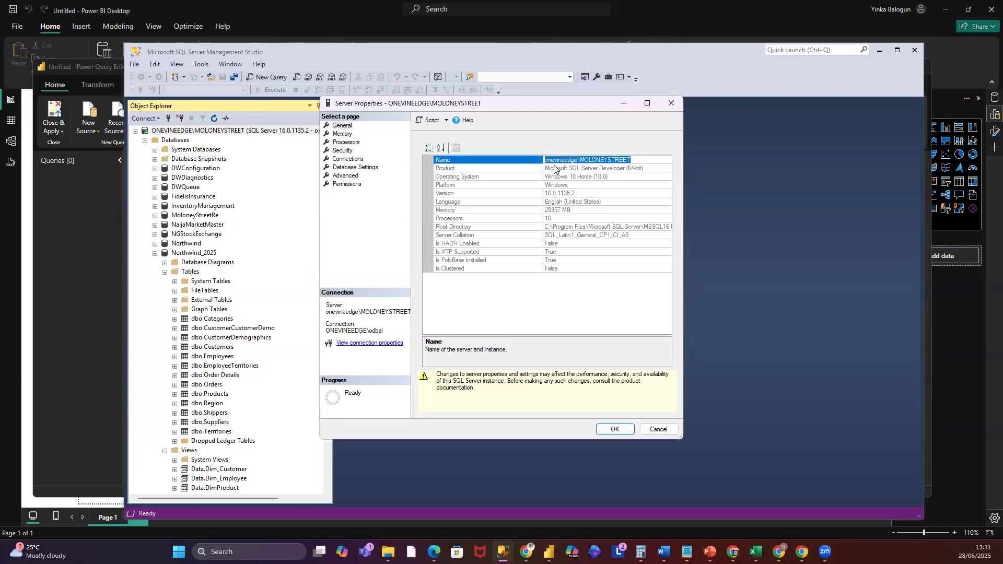
click(656, 431)
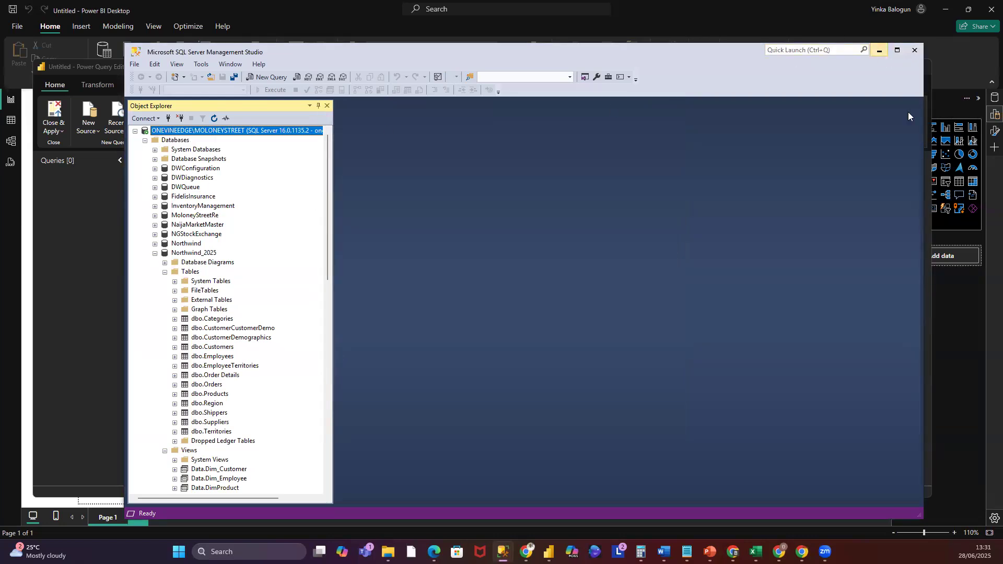
- Paste the copied server instance name into the Server field of the SQL Server database dialog
click(880, 50)
click(378, 225)
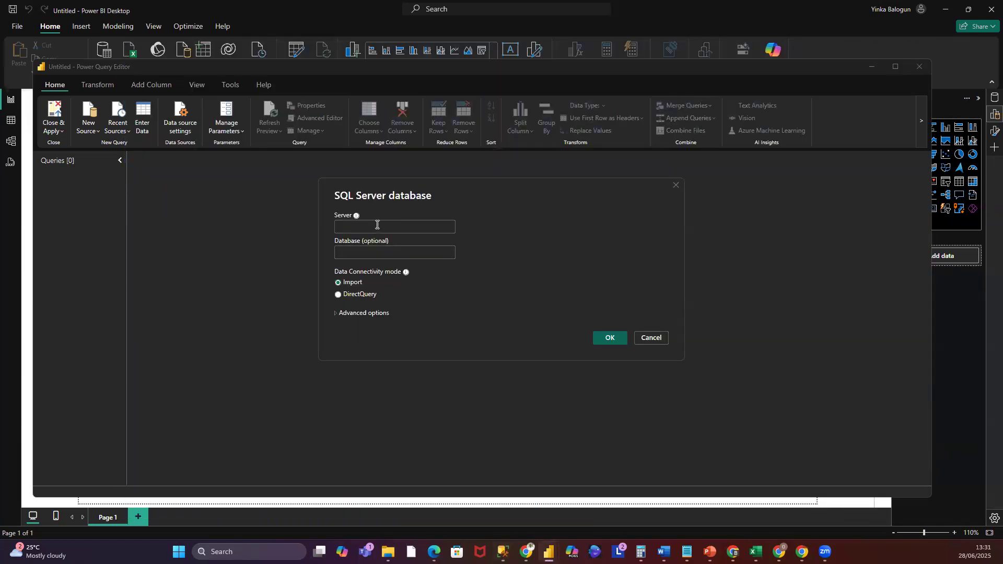
key(ctrl+v)
- Back in SQL Server Management Studio, copy the Northwind_2025 database name from the Object Explorer
mouse_move(503, 553)
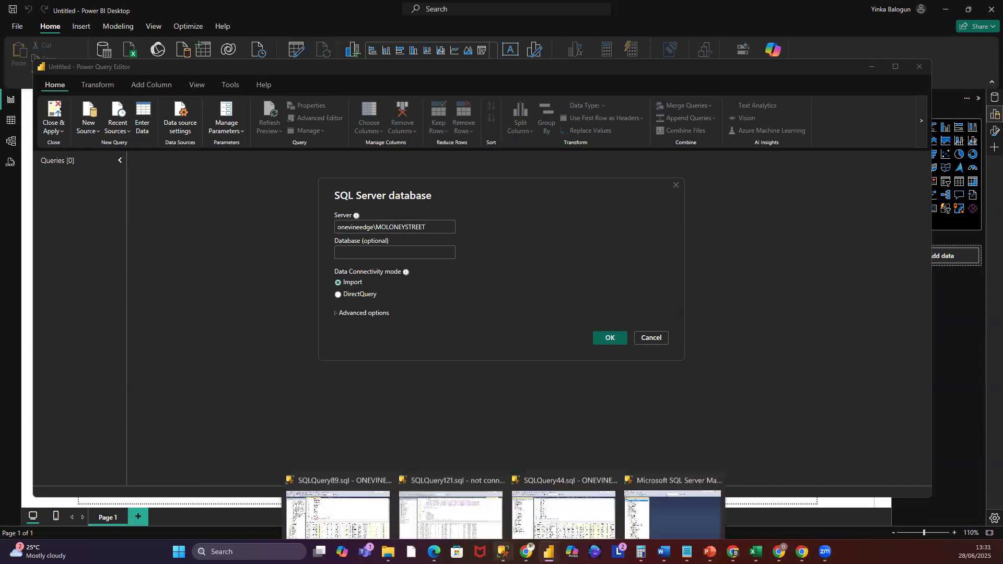
click(707, 513)
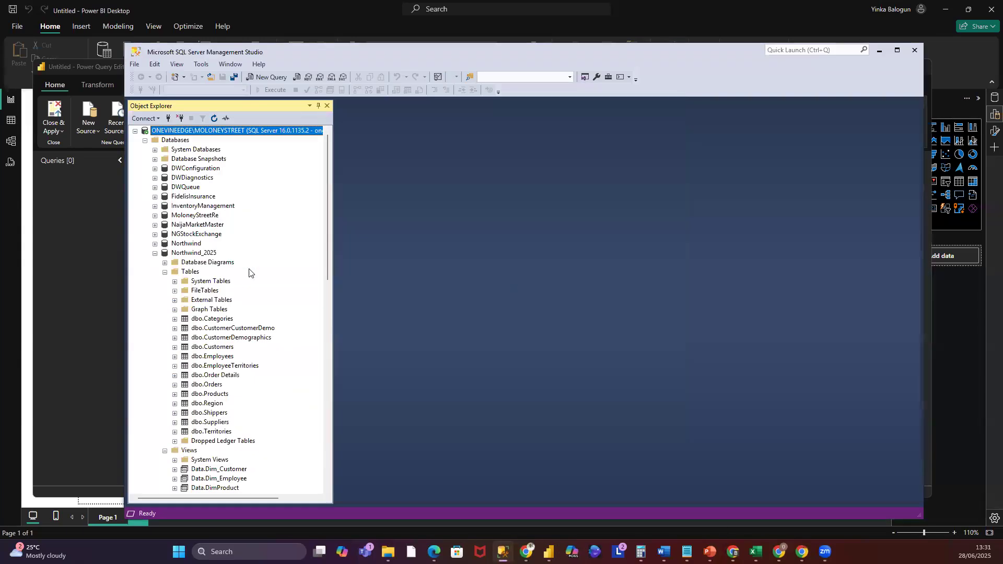
click(179, 254)
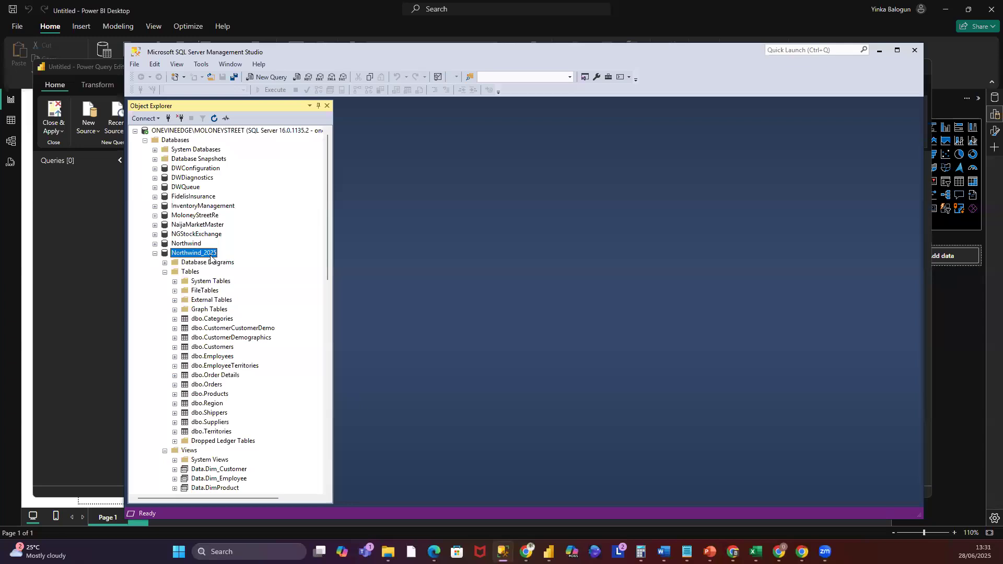
right_click(211, 257)
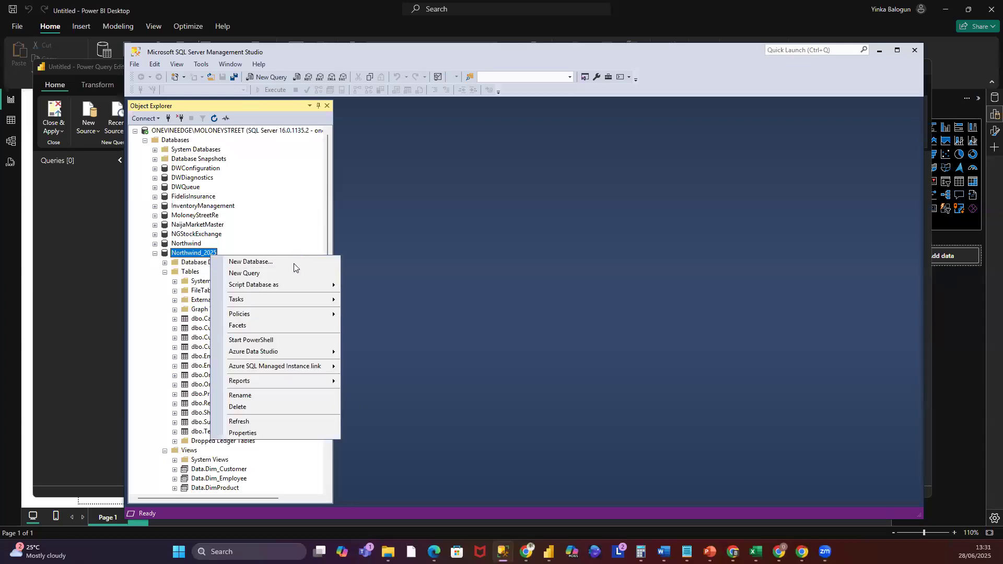
click(265, 395)
key(ctrl+c)
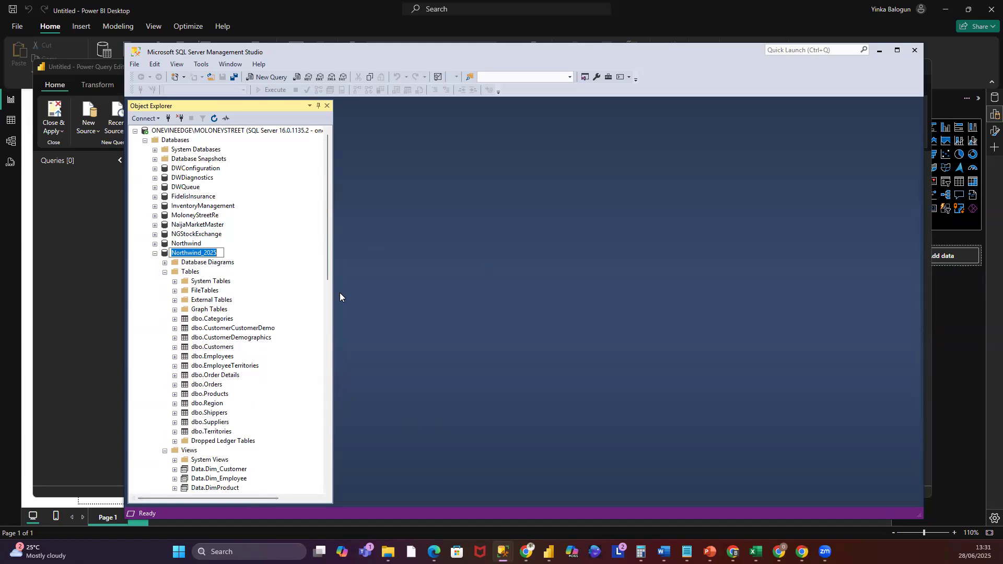
- Set the SQL Server database dialog's database to Northwind_2025
click(875, 54)
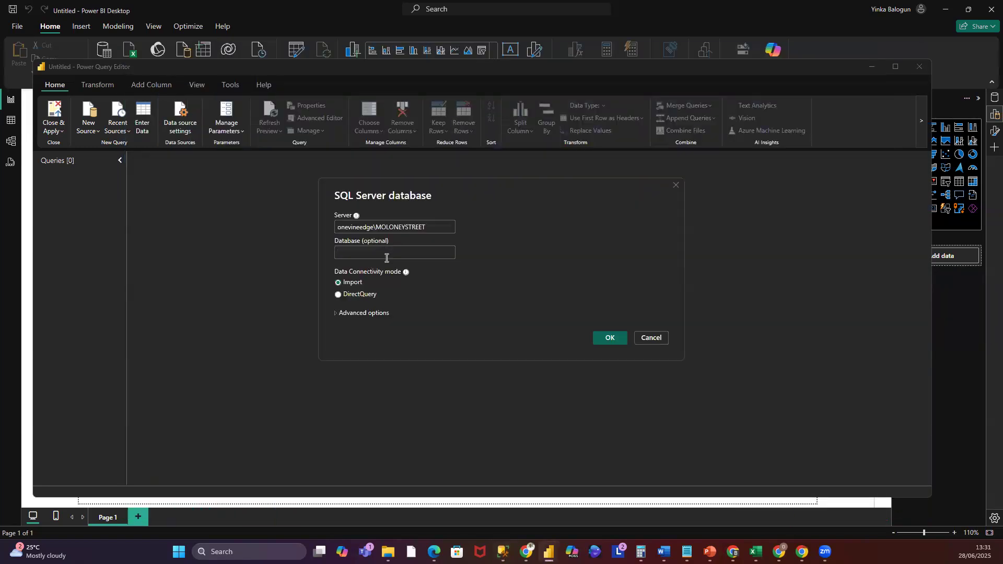
click(387, 258)
key(ctrl+v)
- Confirm the SQL Server database connection using Import connectivity mode
click(337, 314)
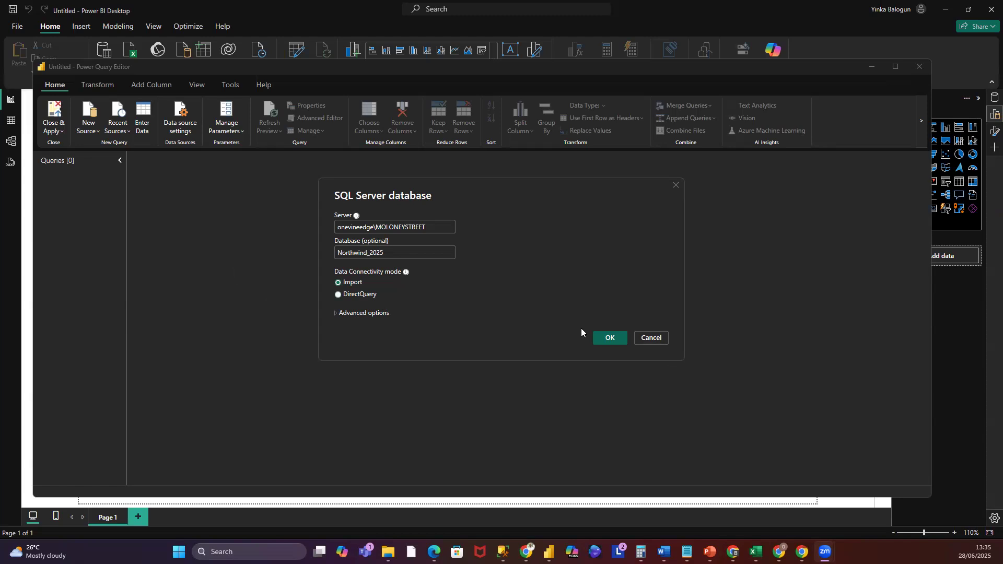
click(609, 337)
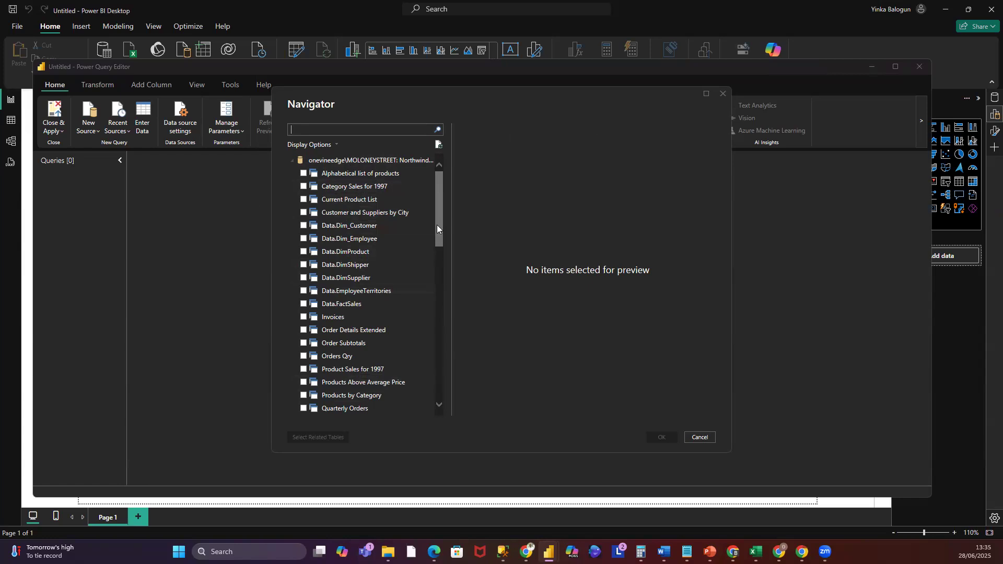
- Select the Territories table in the Navigator and browse its preview
drag(440, 225, 457, 368)
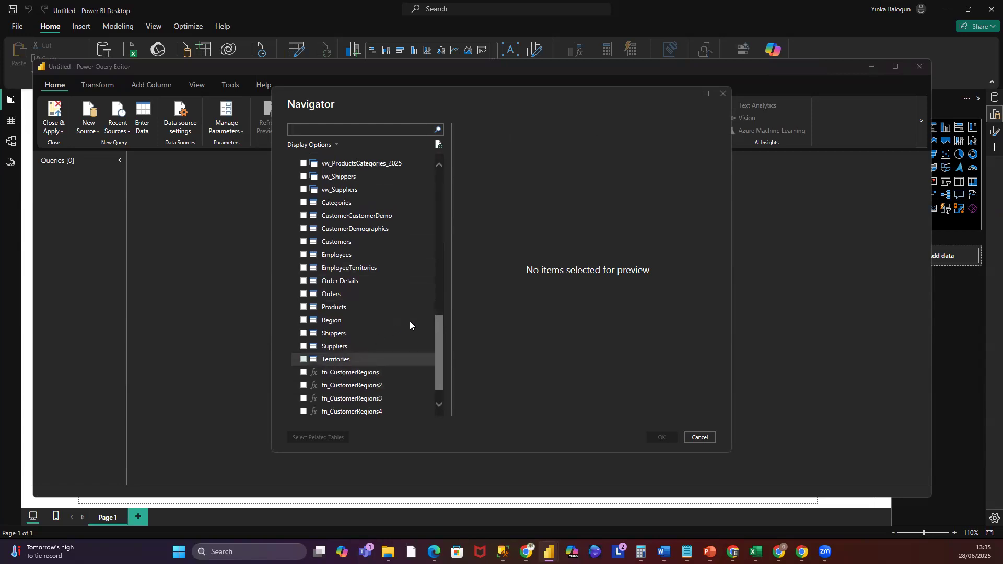
click(304, 360)
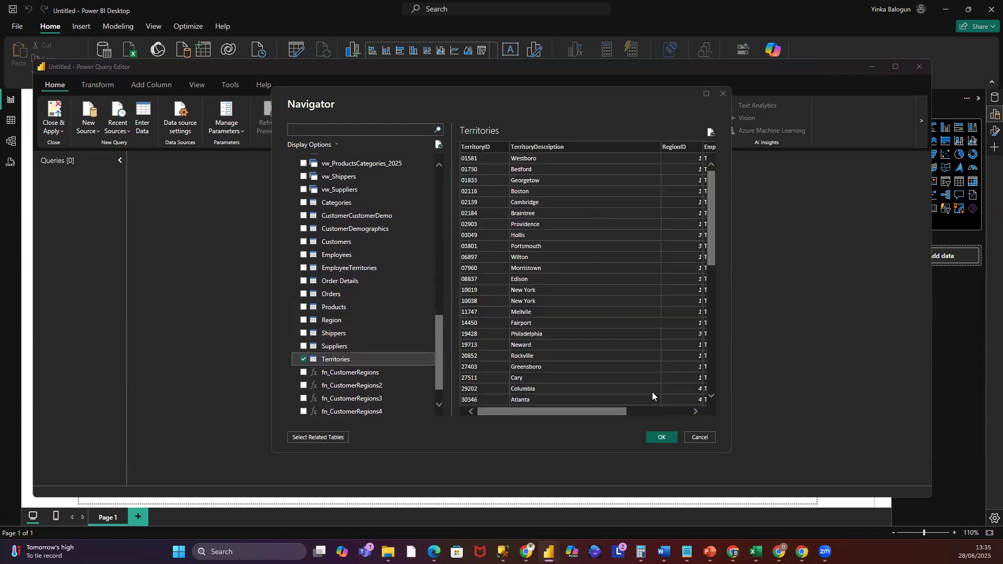
drag(607, 412, 499, 390)
scroll(345, 290, up, 2)
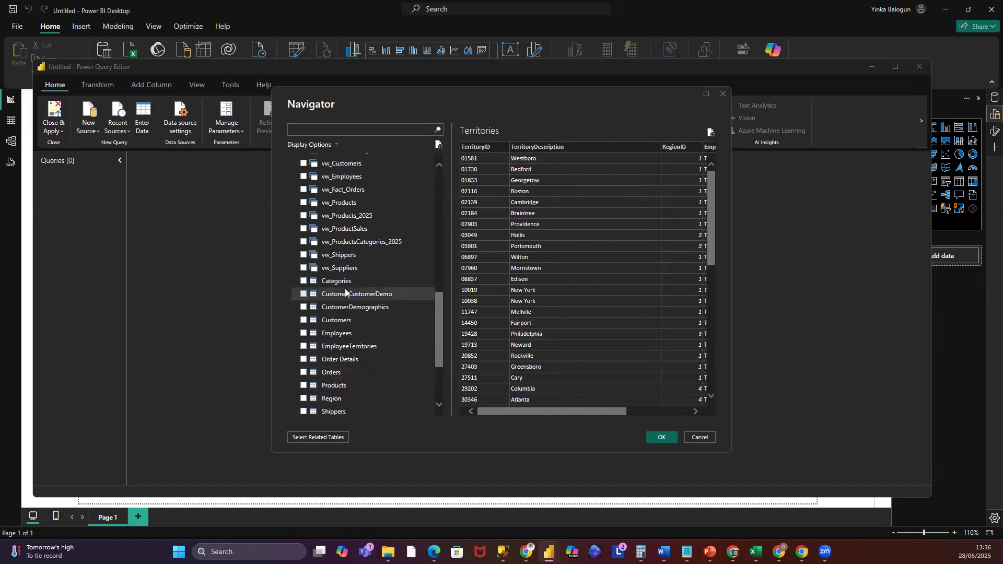
scroll(361, 303, down, 1)
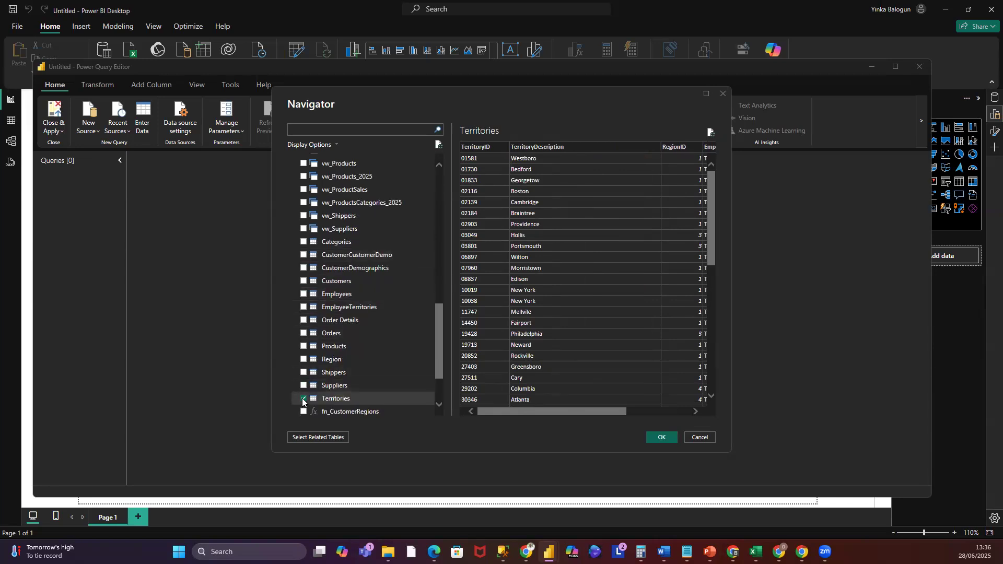
scroll(428, 345, up, 1)
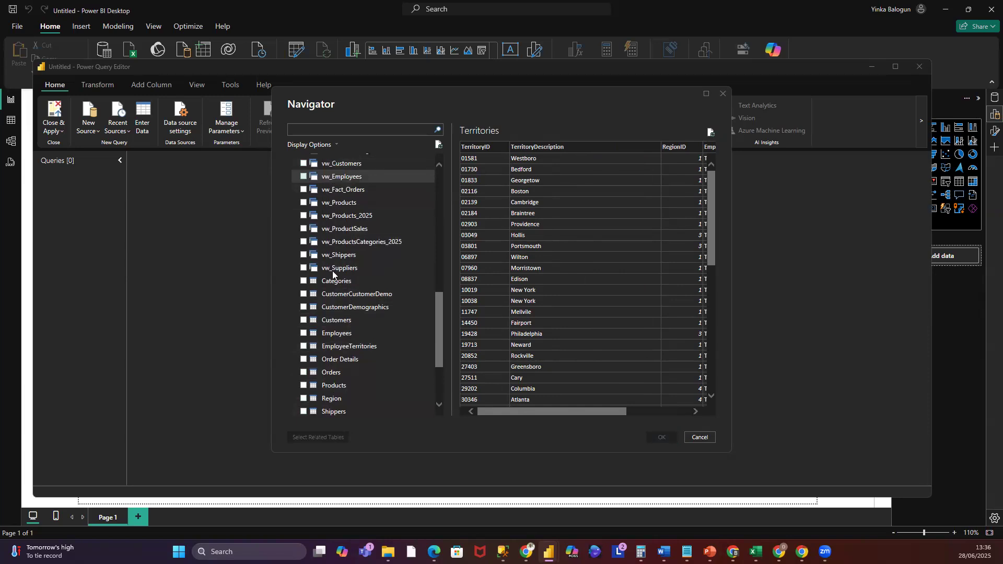
- Select the vw_Suppliers view in the Navigator, leaving vw_Shippers unchecked
click(307, 268)
click(307, 256)
click(304, 256)
click(304, 268)
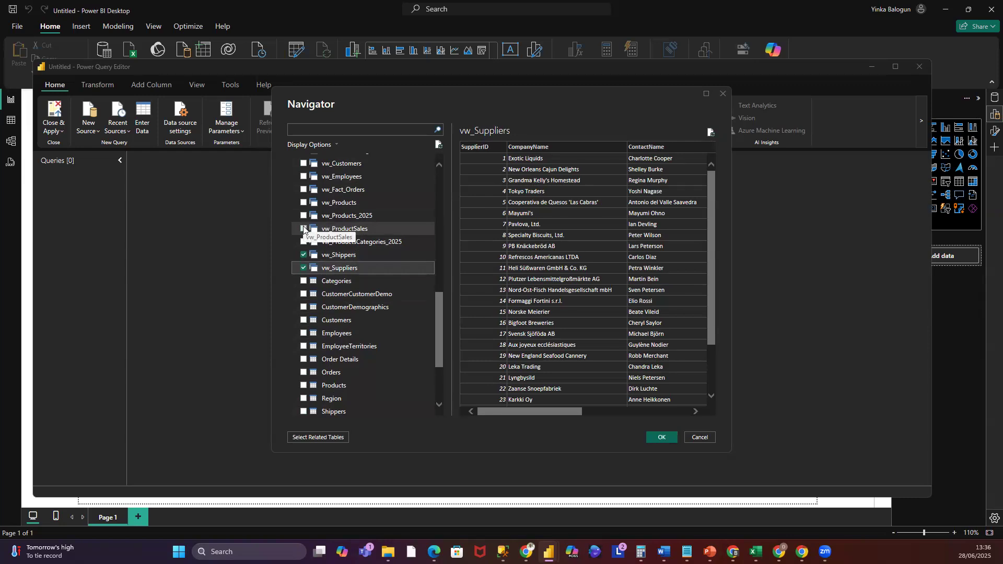
mouse_move(440, 300)
mouse_down()
mouse_move(434, 234)
mouse_move(434, 282)
mouse_up()
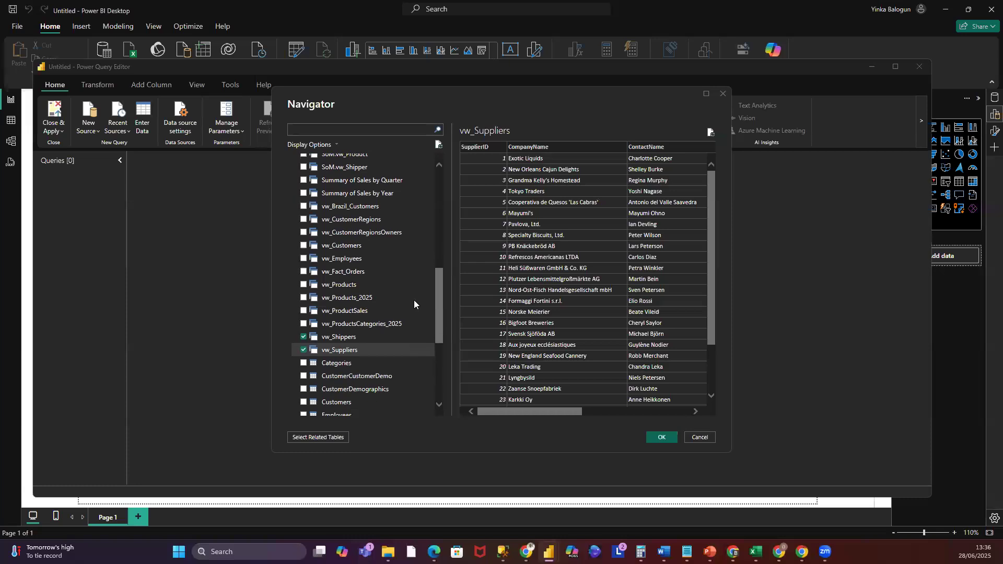
click(304, 338)
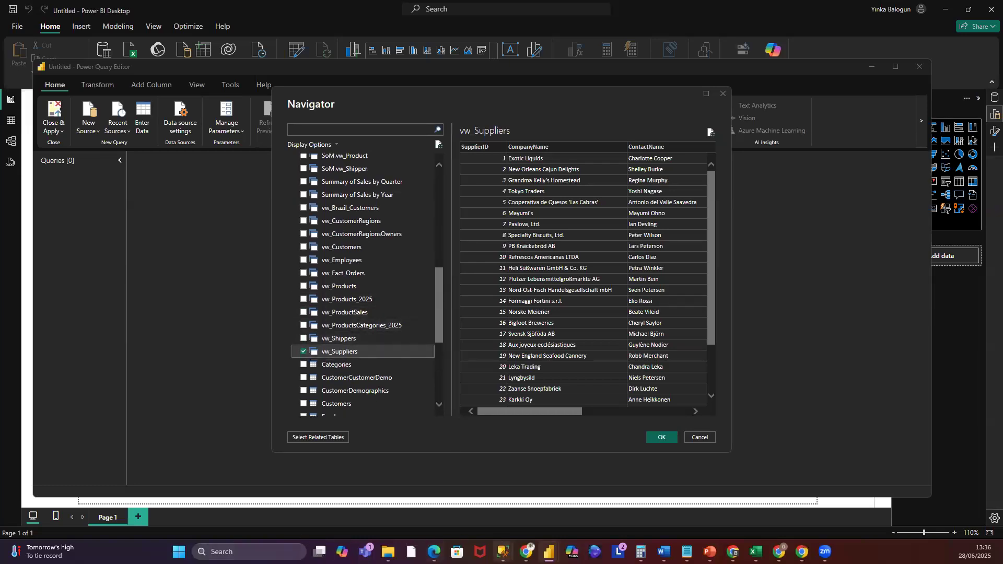
- Examine the views of the Northwind_2025 database in SQL Server Management Studio's Object Explorer
mouse_move(504, 552)
click(651, 498)
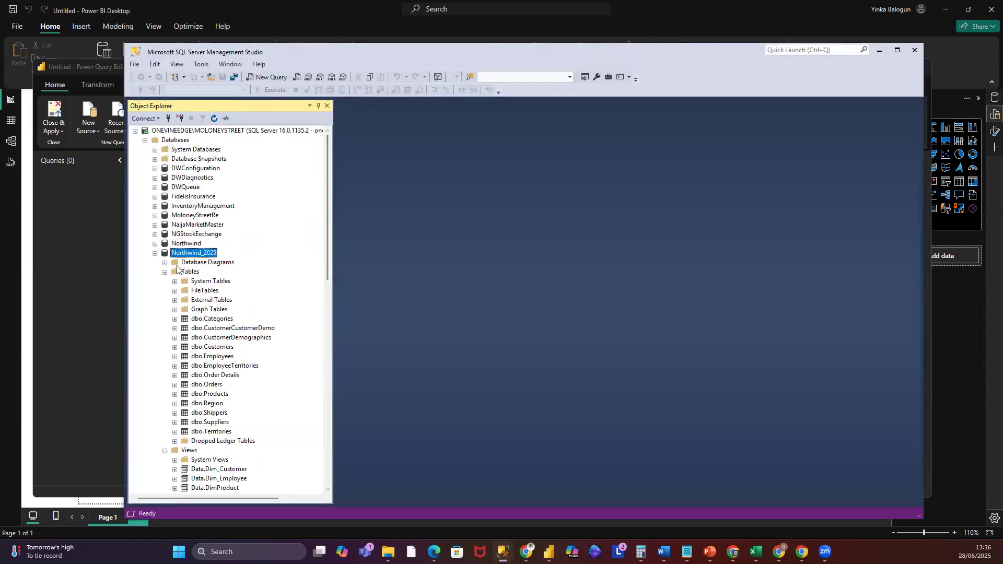
click(165, 273)
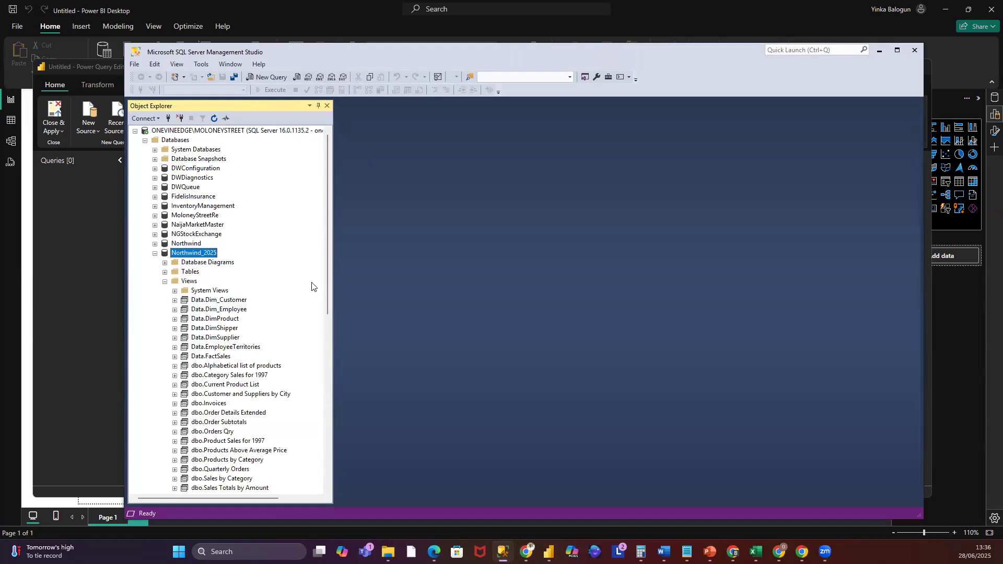
scroll(313, 287, down, 10)
scroll(315, 291, down, 1)
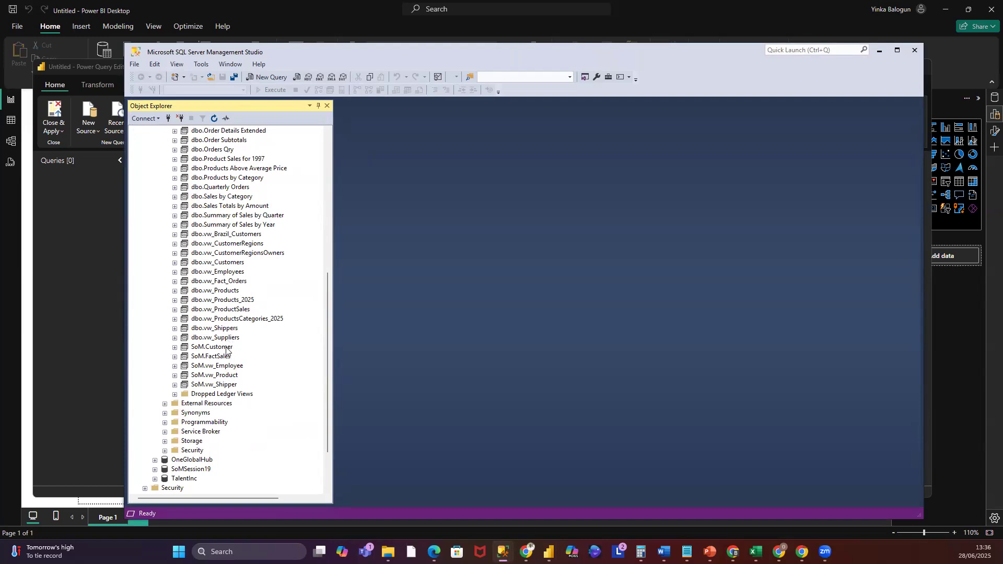
click(879, 54)
- Select the SoM Customer, FactSales, vw_Employee, vw_Product and vw_Shipper views and load them into Power Query
drag(440, 313, 438, 274)
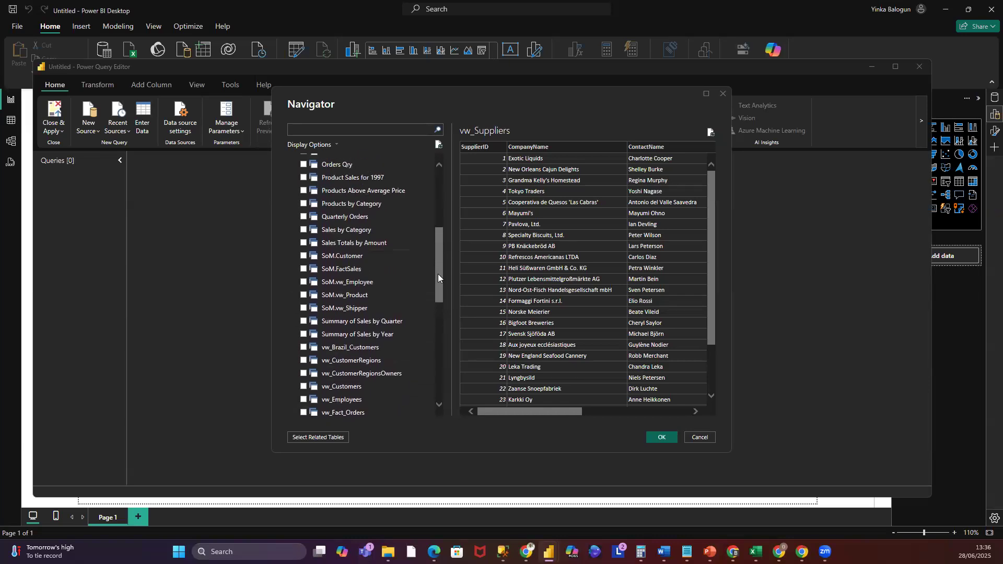
click(304, 299)
click(303, 286)
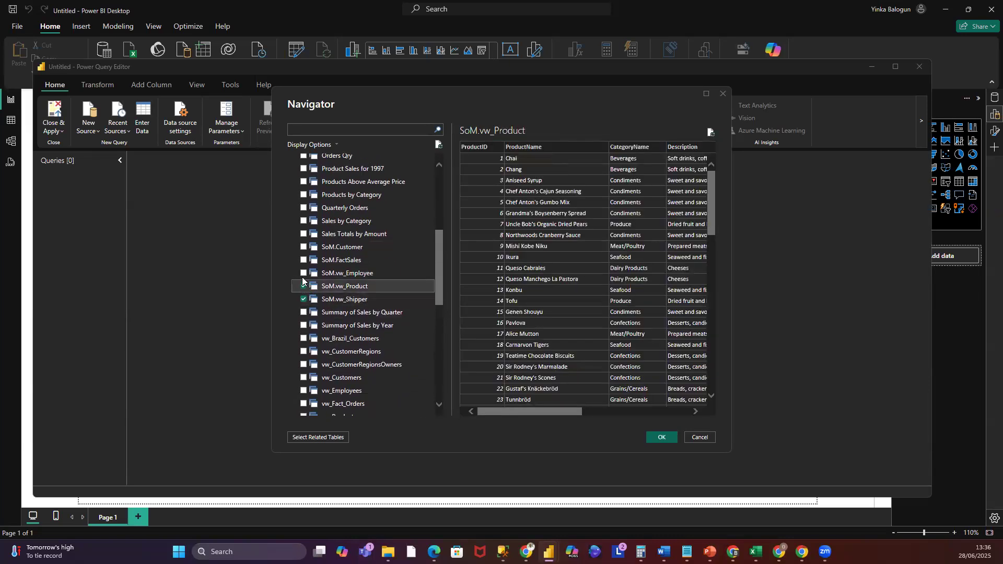
click(303, 273)
click(303, 261)
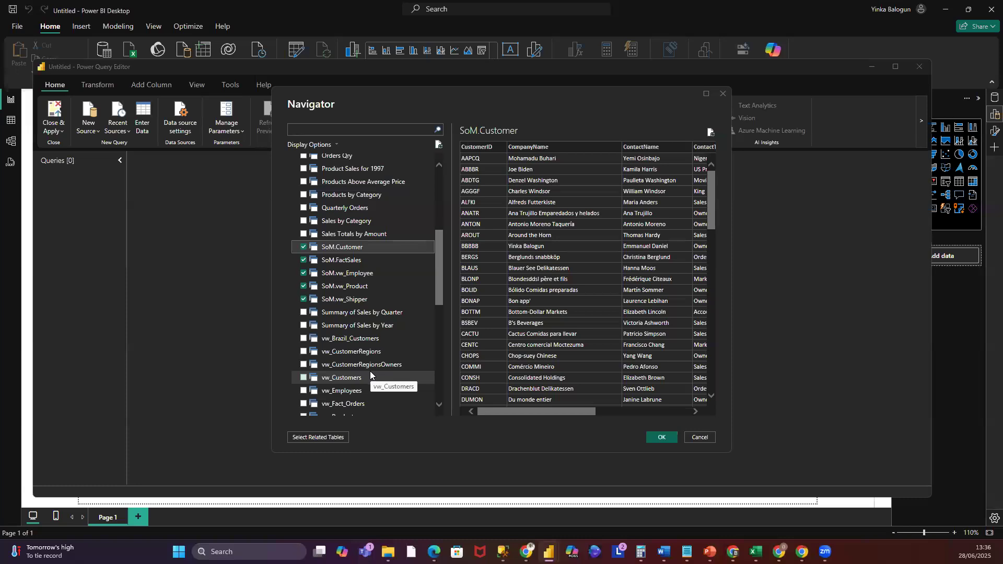
mouse_move(437, 258)
mouse_down()
mouse_move(435, 279)
mouse_move(445, 196)
mouse_move(441, 300)
mouse_move(455, 344)
mouse_move(439, 265)
mouse_up()
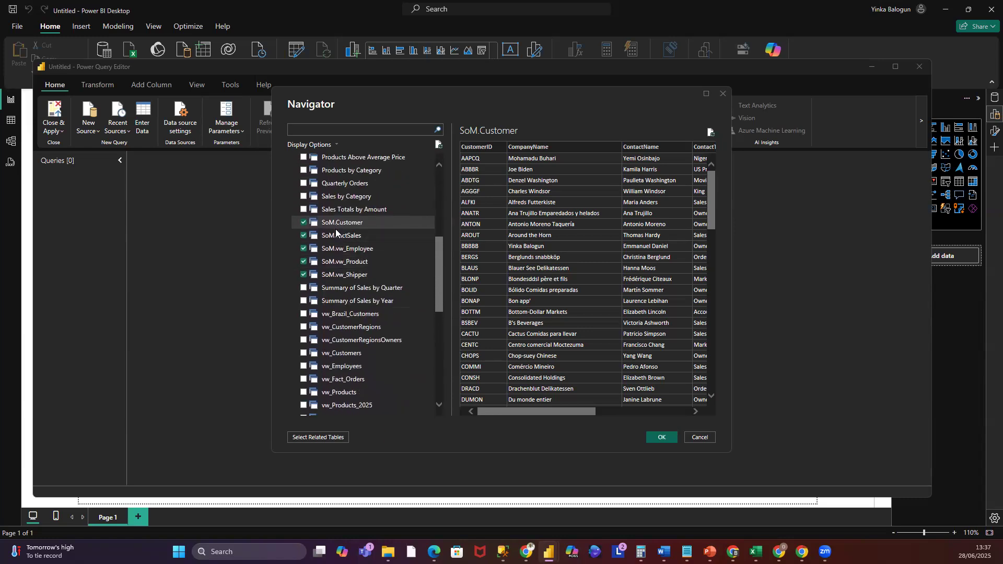
click(662, 439)
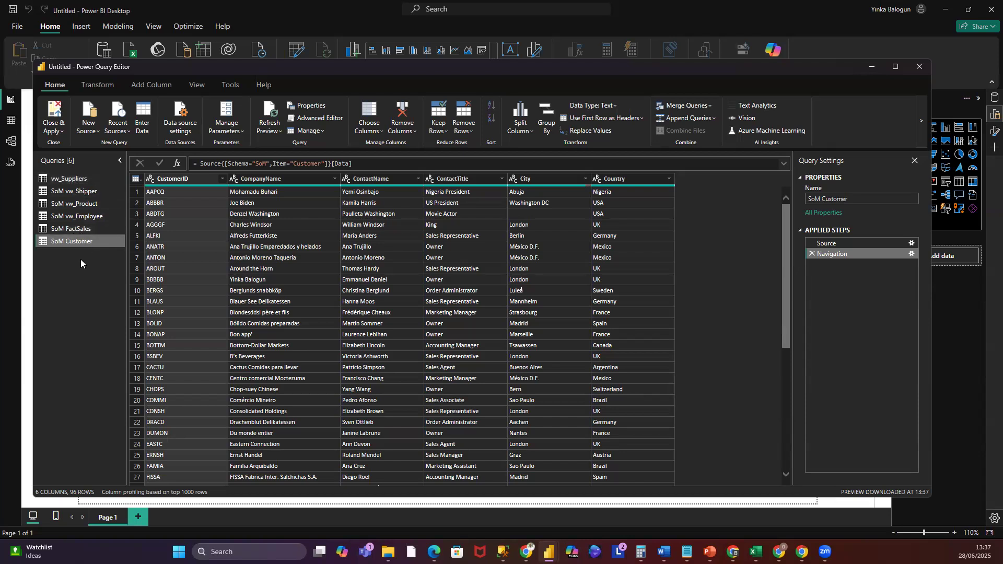
- Reopen the Northwind_2025 recent source and browse its Navigator list without adding anything
click(64, 181)
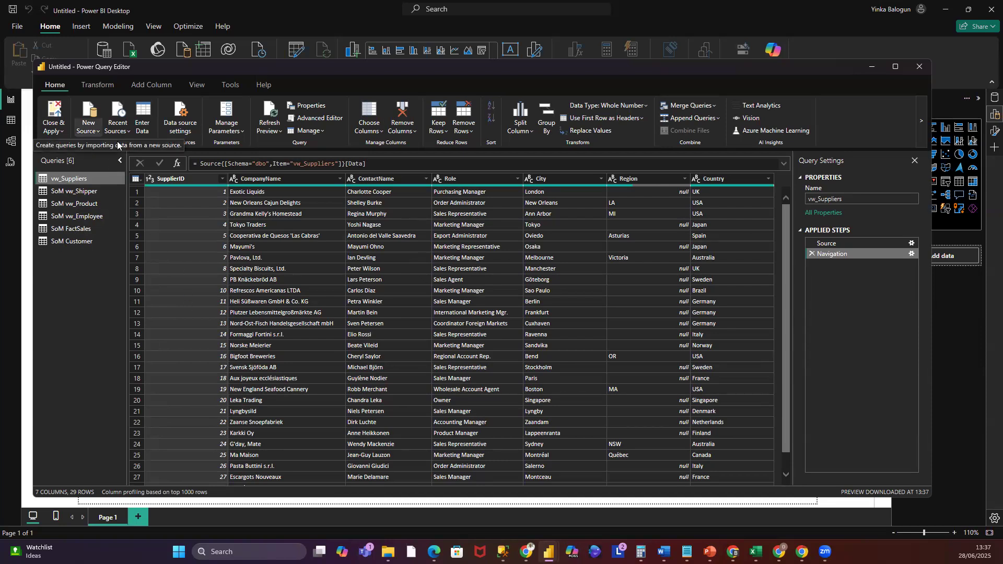
click(130, 131)
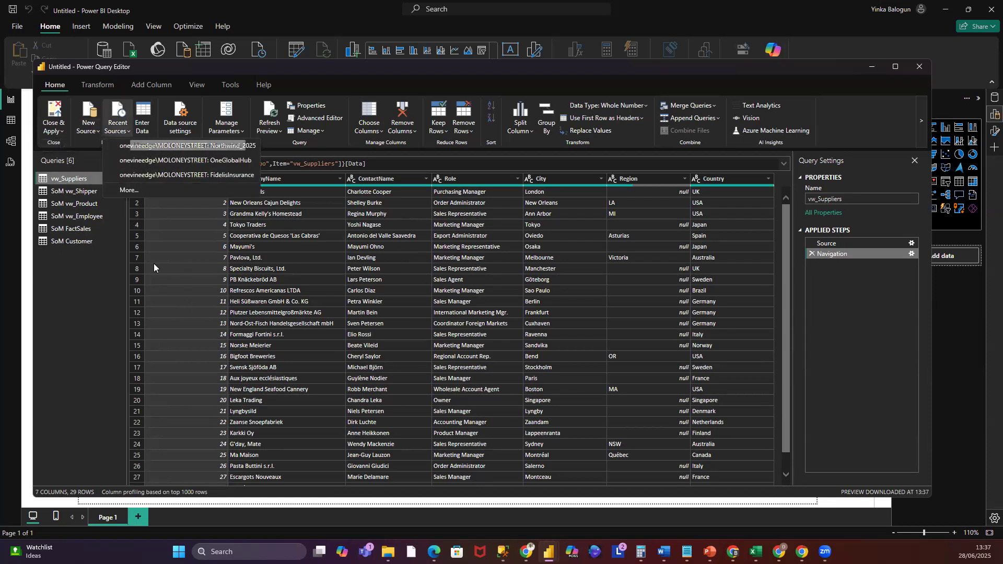
click(192, 150)
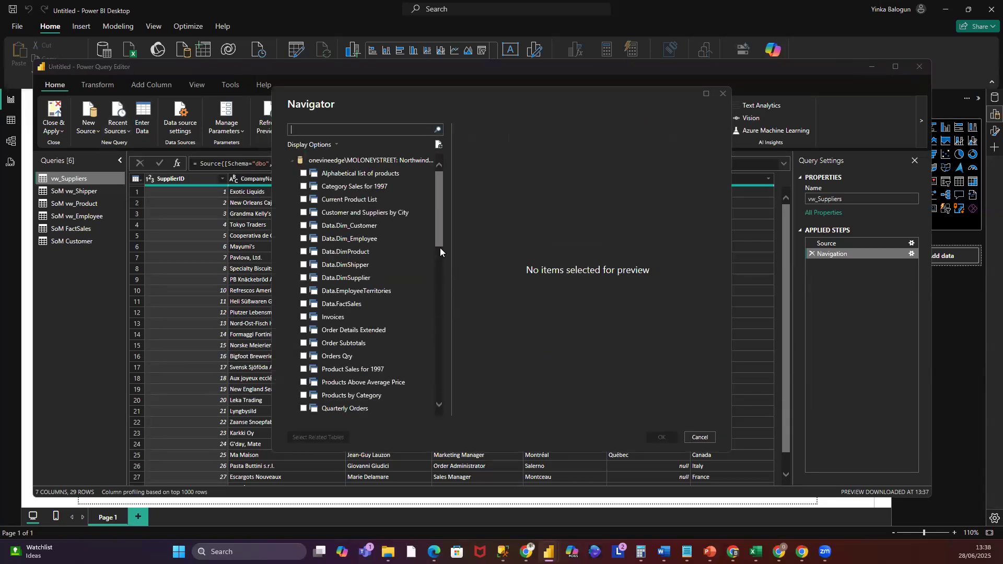
drag(440, 236, 439, 405)
drag(435, 359, 434, 296)
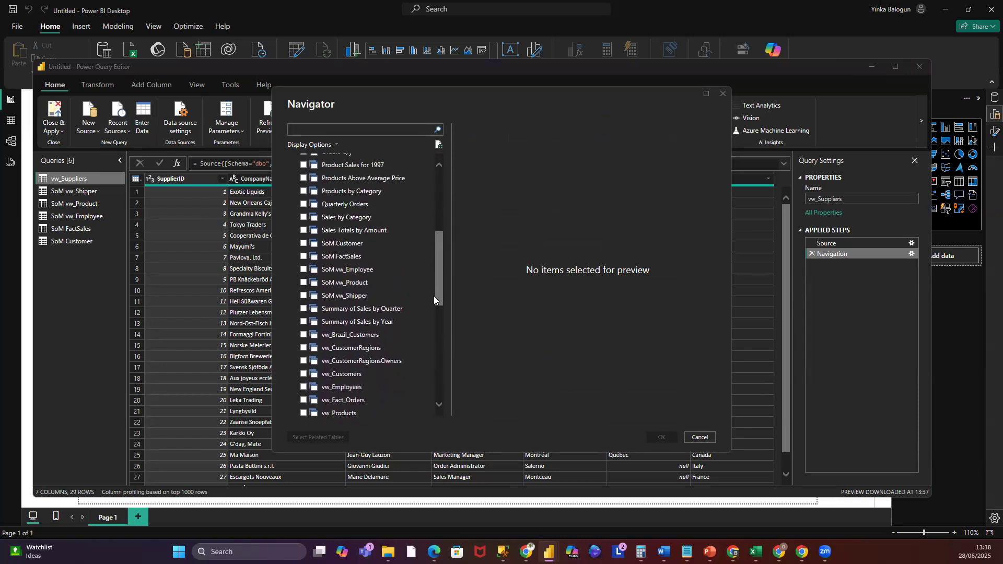
drag(433, 296, 434, 232)
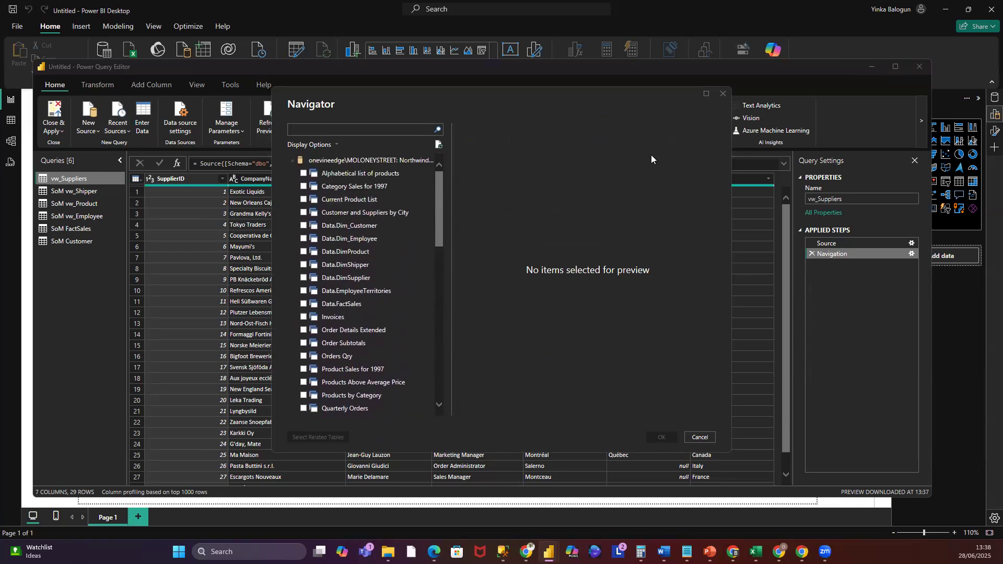
click(723, 95)
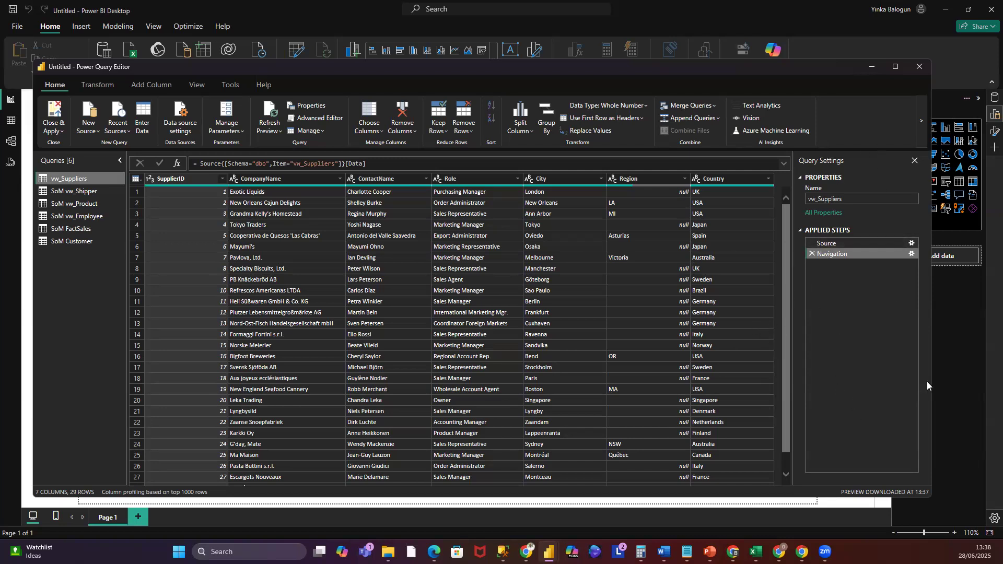
- Rename the vw_Suppliers query to Suppliers and review its Source and Navigation applied steps
click(819, 200)
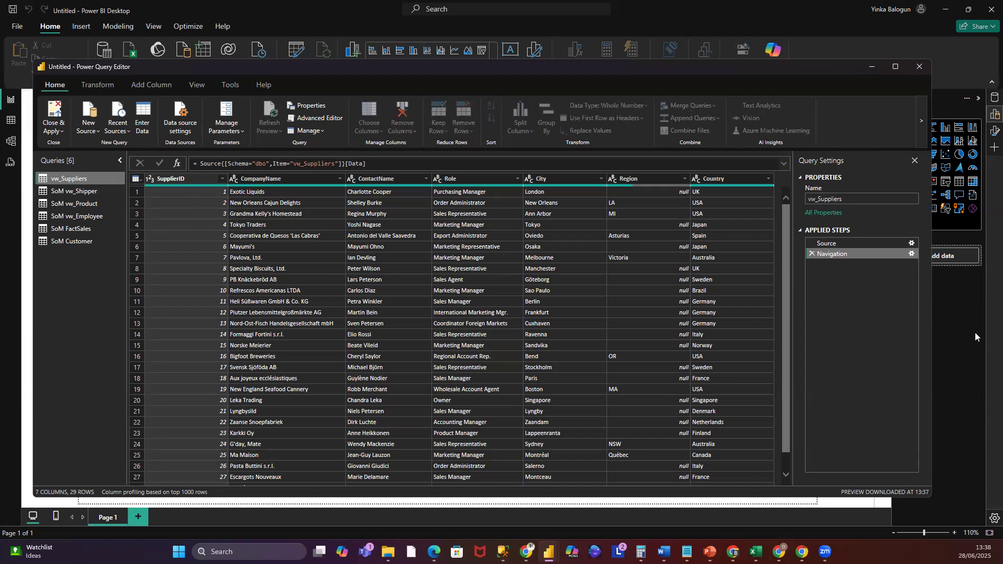
key(BackSpace)
key(BackSpace)
key(BackSpace)
key(Return)
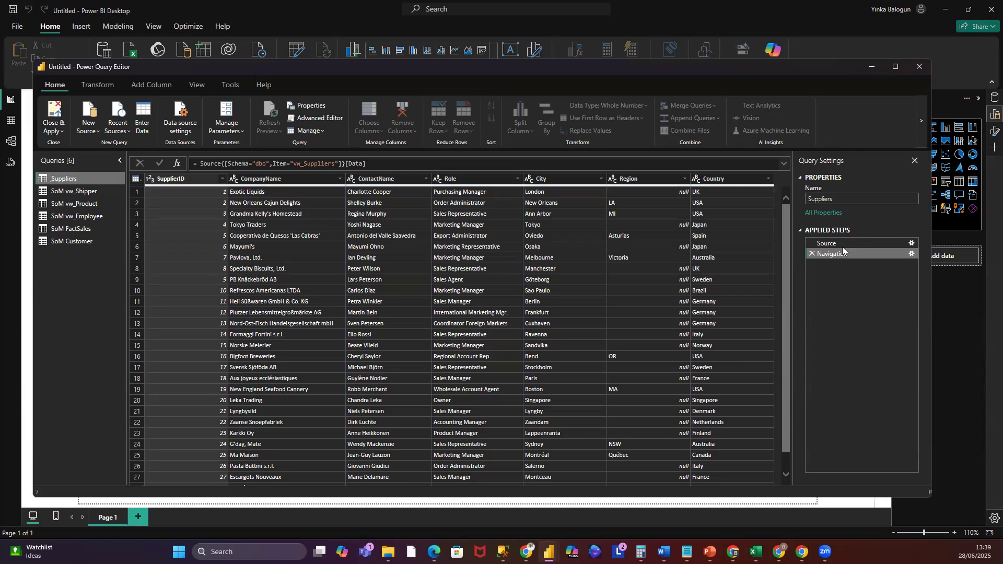
click(835, 243)
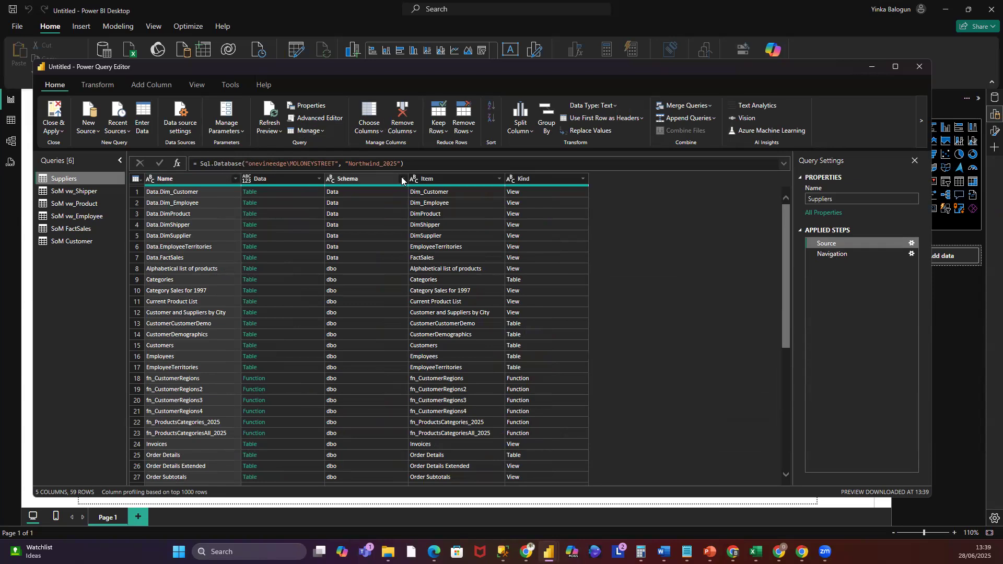
click(844, 254)
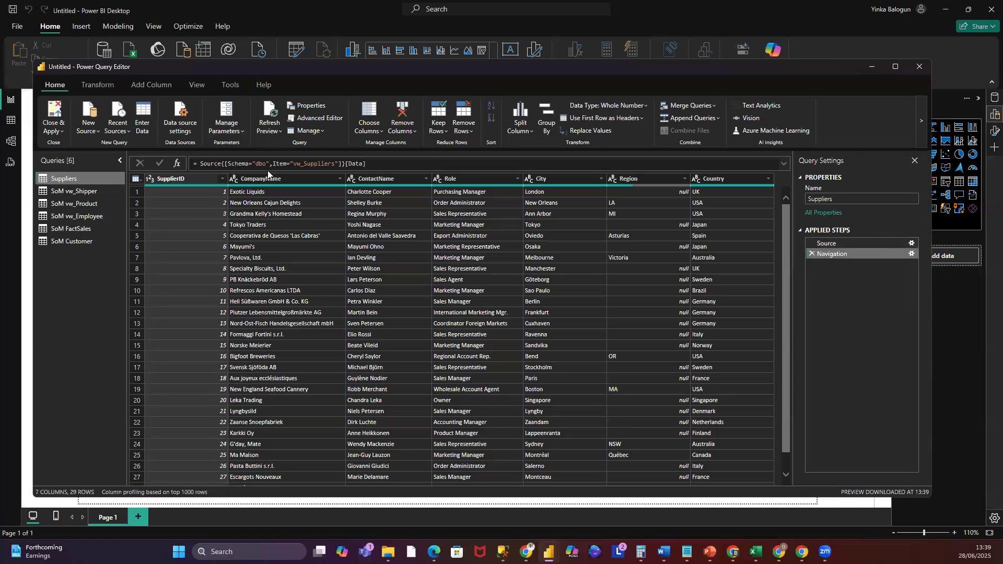
- Rename the SoM vw_Shipper query to Shippers
click(78, 191)
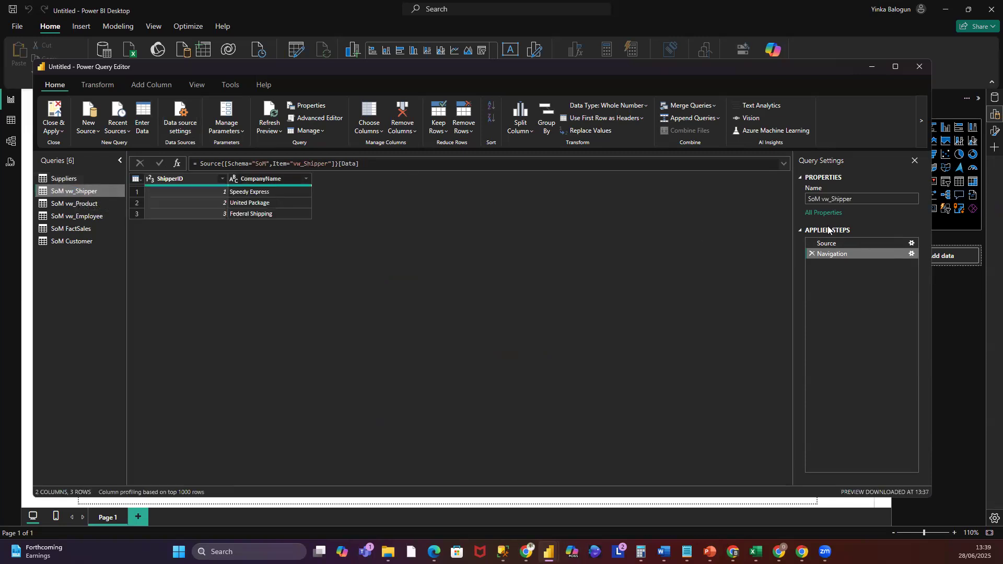
click(833, 199)
key(BackSpace)
key(BackSpace)
key(BackSpace)
key(BackSpace)
key(BackSpace)
key(BackSpace)
key(BackSpace)
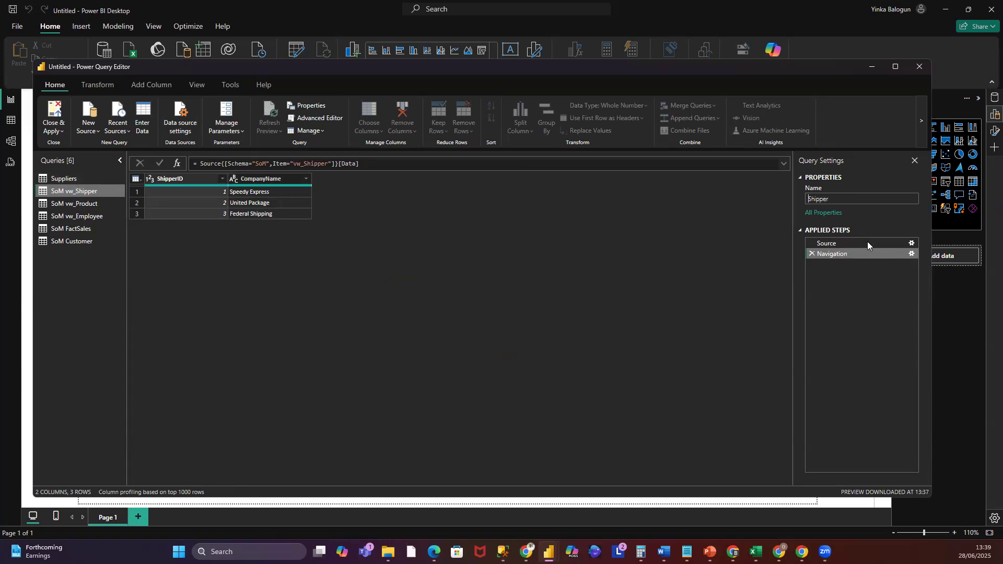
key(End)
text(s)
key(Return)
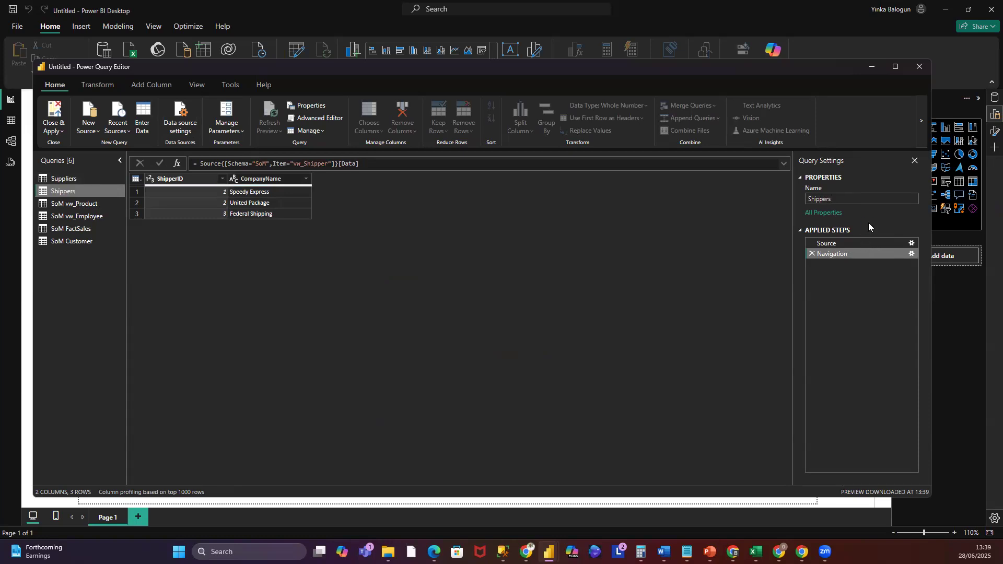
- Rename the SoM vw_Product query to Products
click(71, 204)
click(832, 199)
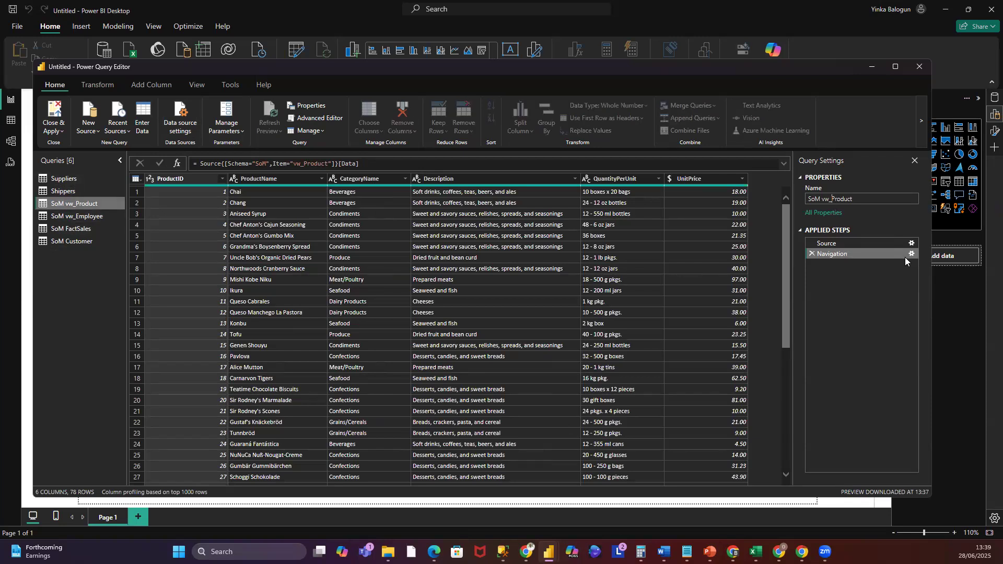
key(BackSpace)
key(BackSpace)
key(BackSpace)
key(BackSpace)
key(BackSpace)
key(BackSpace)
key(BackSpace)
key(Return)
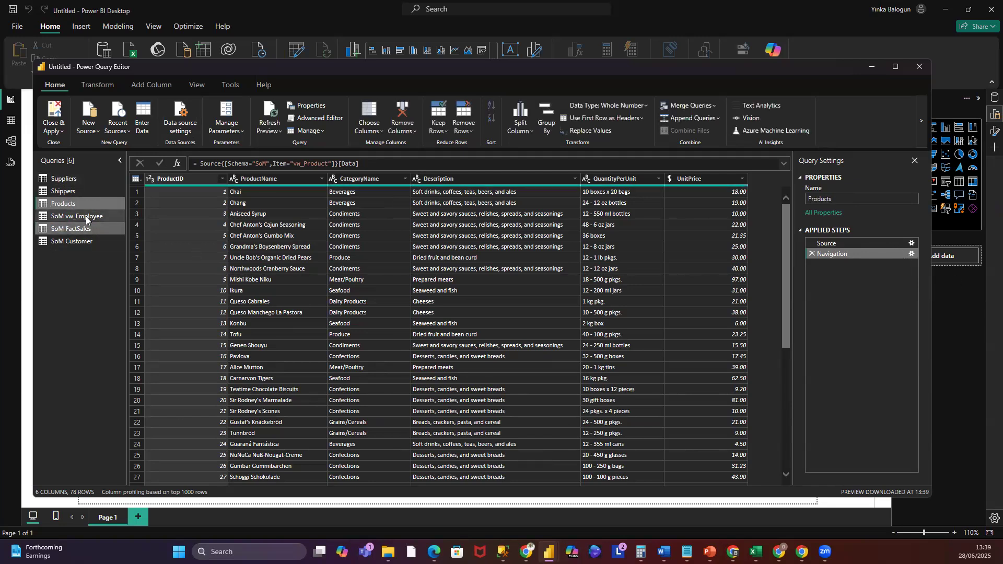
- Rename the SoM vw_Employee query to Employees
click(87, 218)
click(833, 199)
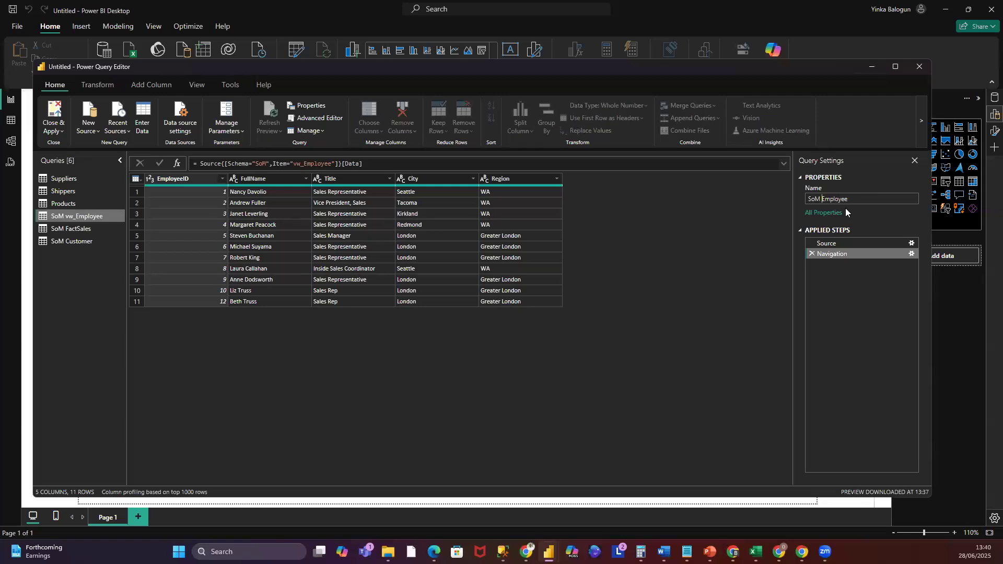
key(BackSpace)
key(BackSpace)
key(Return)
- Rename the SoM FactSales query to FactSales
click(78, 230)
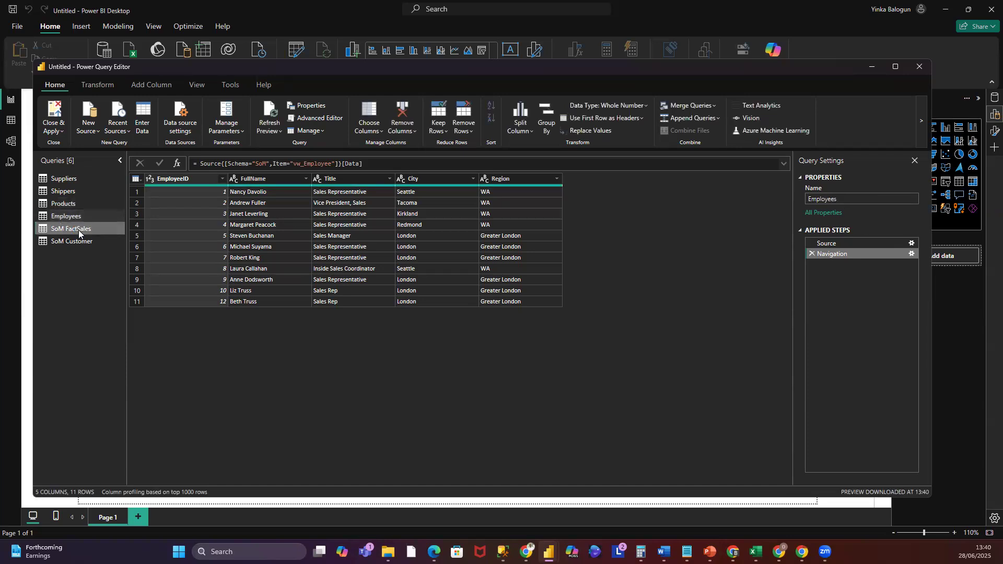
click(822, 199)
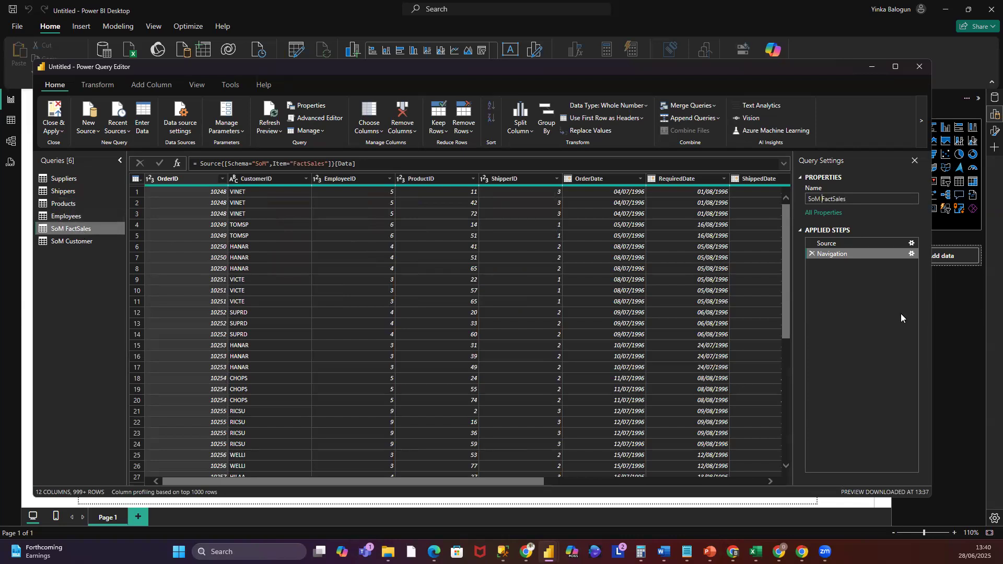
key(BackSpace)
key(BackSpace)
key(BackSpace)
key(BackSpace)
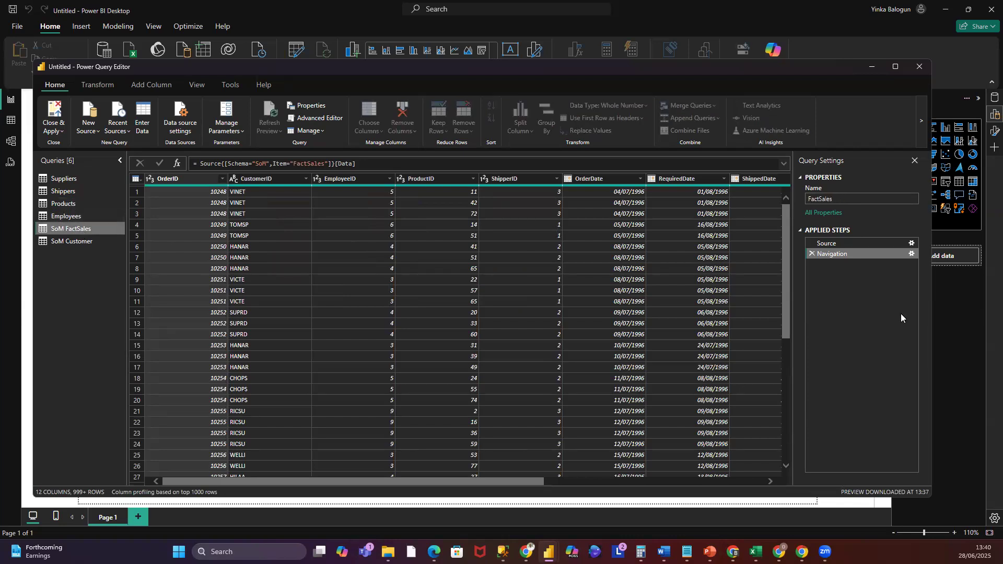
key(Return)
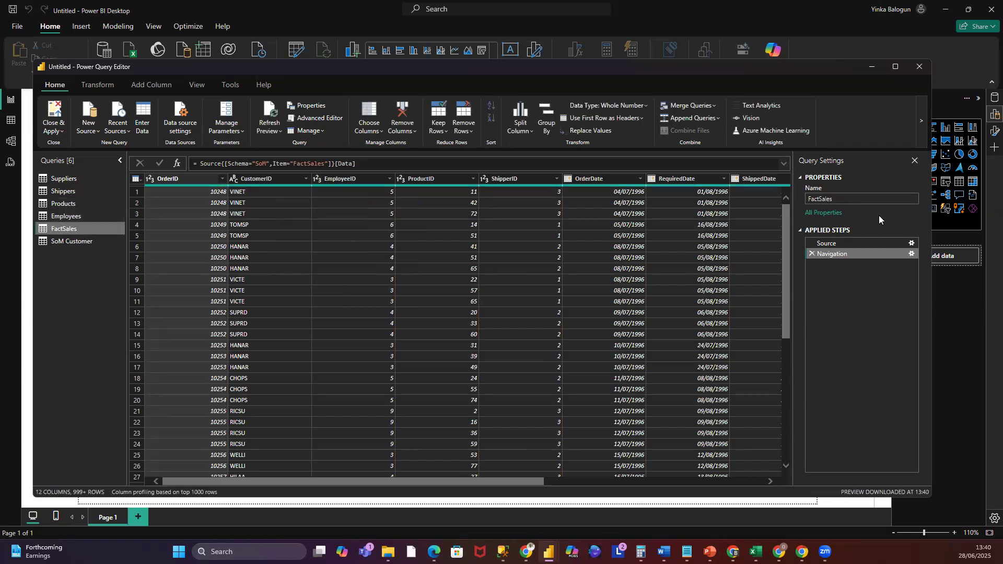
- Rename the SoM Customer query to Customers
click(72, 241)
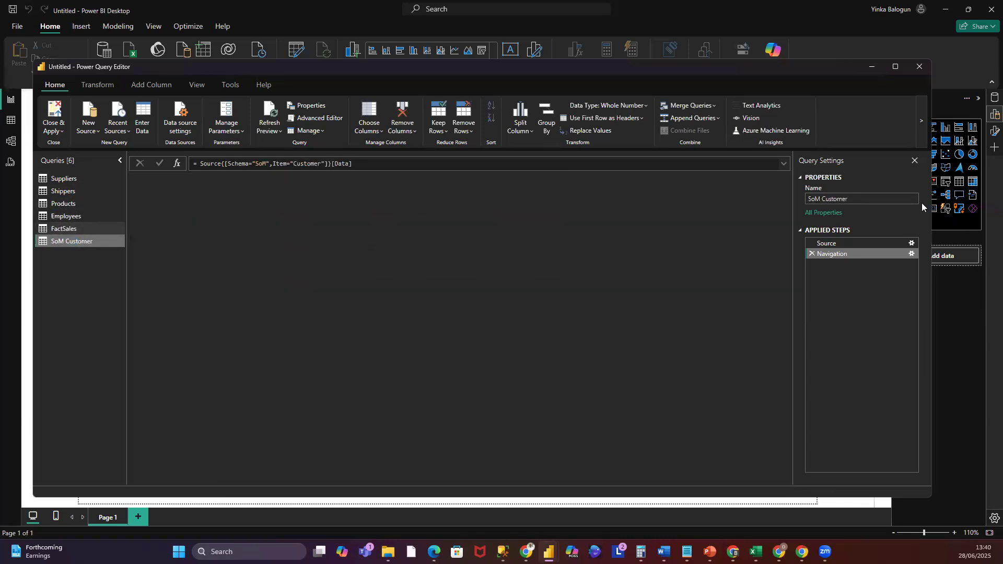
click(824, 198)
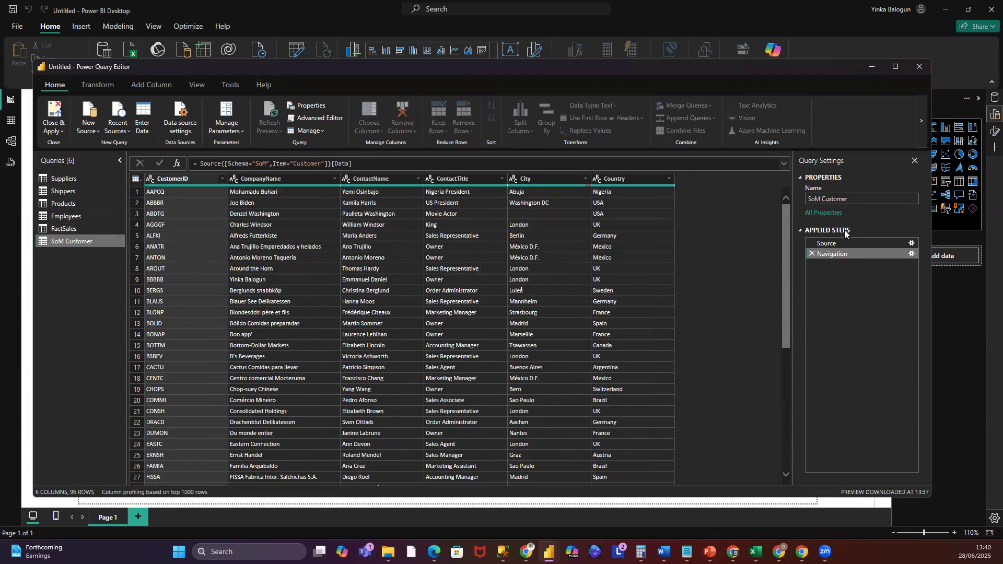
key(BackSpace)
key(BackSpace)
key(BackSpace)
key(BackSpace)
key(Return)
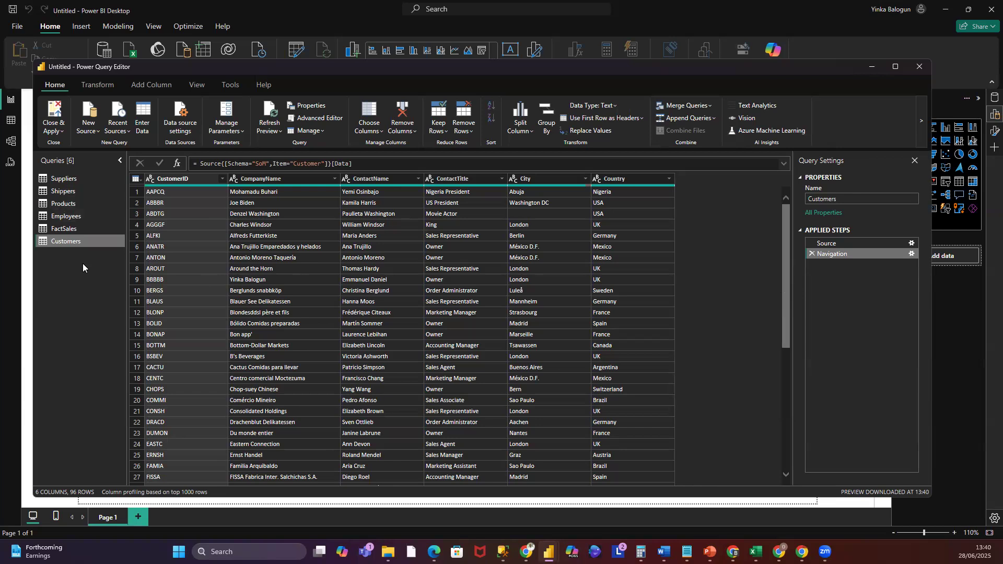
- Review the data in the Suppliers and FactSales queries
click(66, 180)
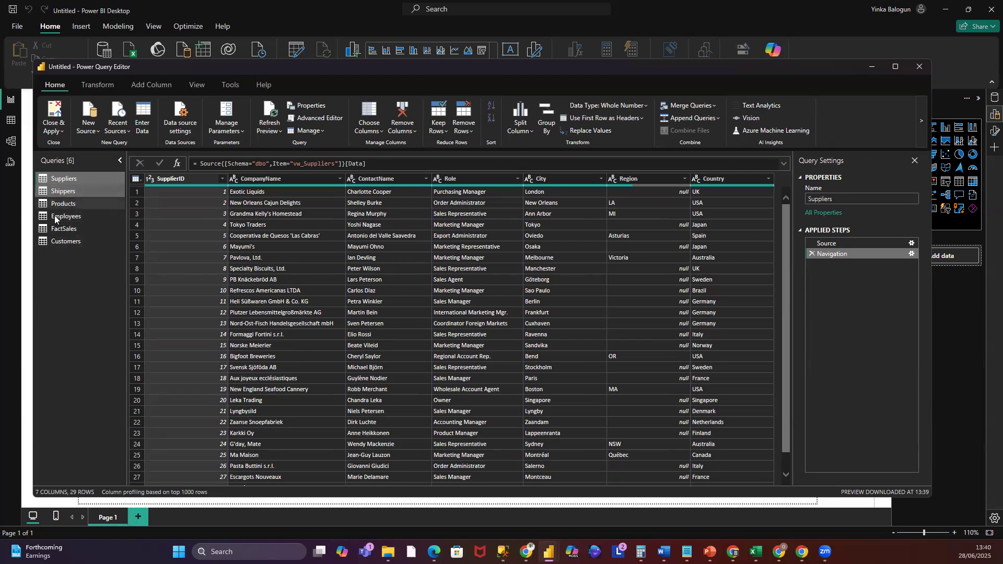
click(58, 229)
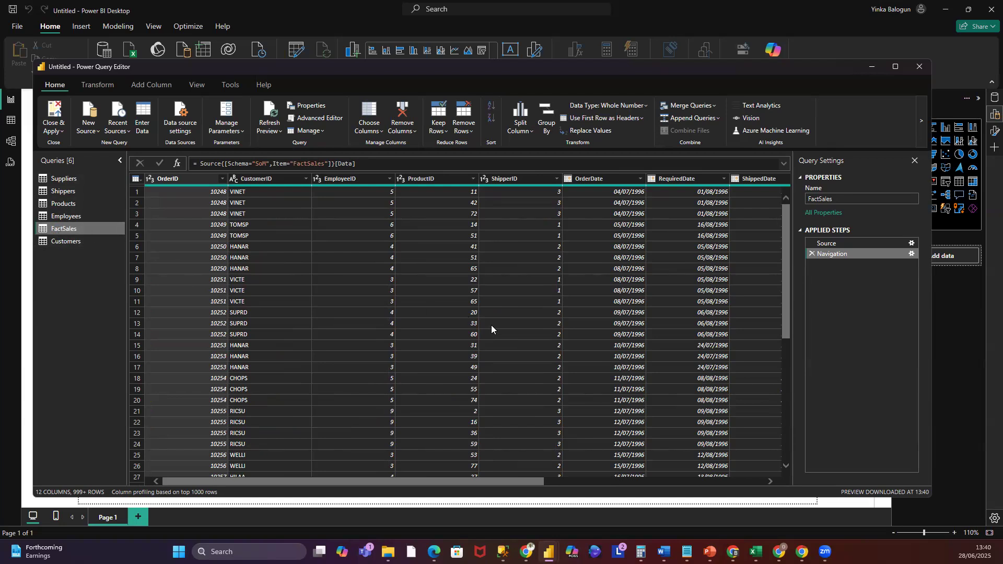
drag(479, 480, 106, 428)
click(72, 179)
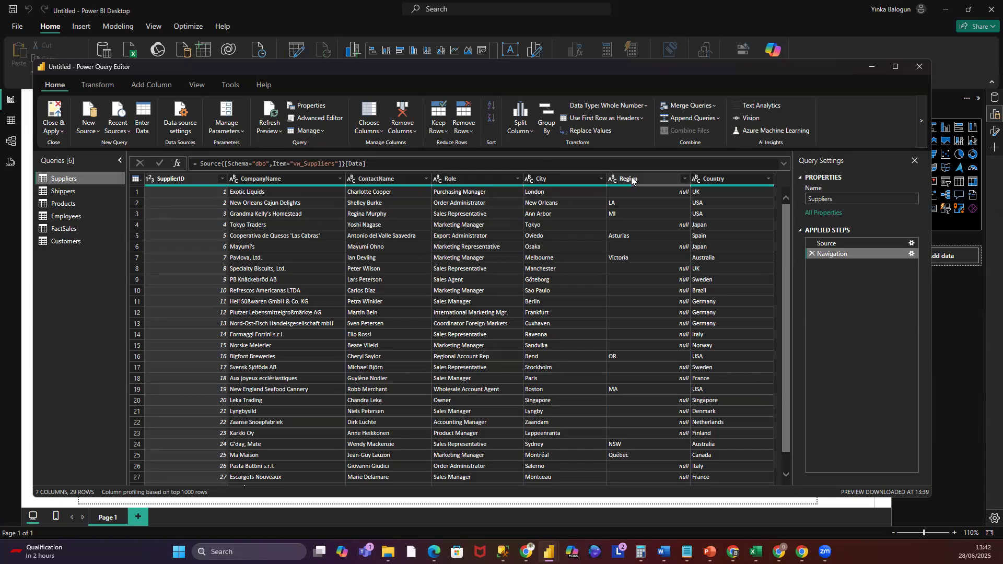
- In Suppliers, keep only the SupplierID, CompanyName, City, Region and Country columns, removing all other columns
click(385, 179)
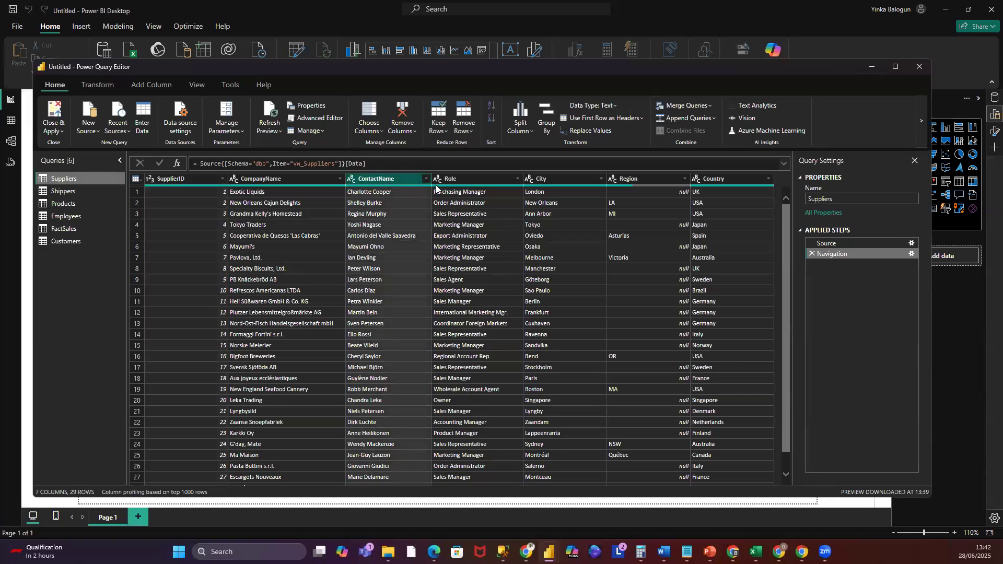
click(467, 181)
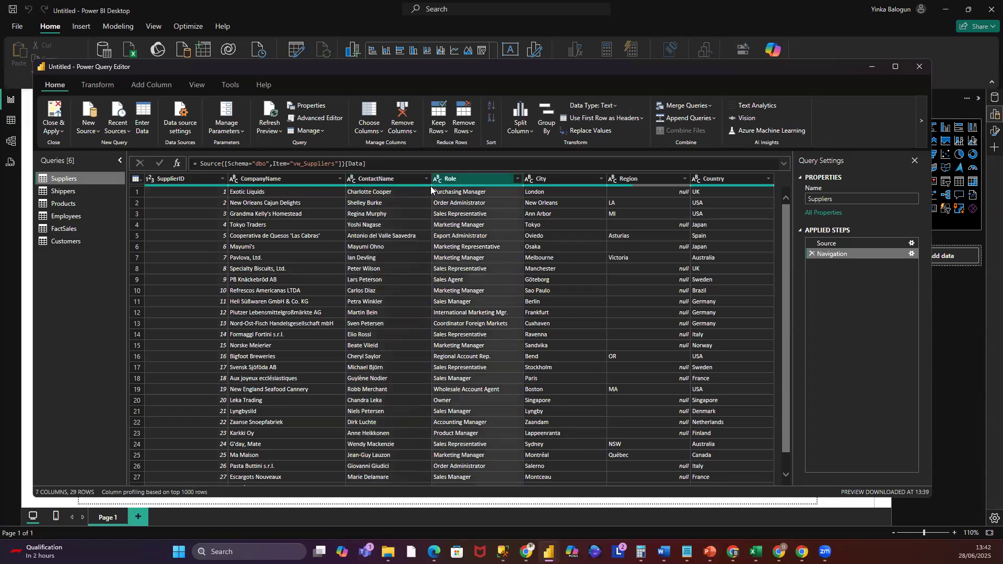
click(384, 181)
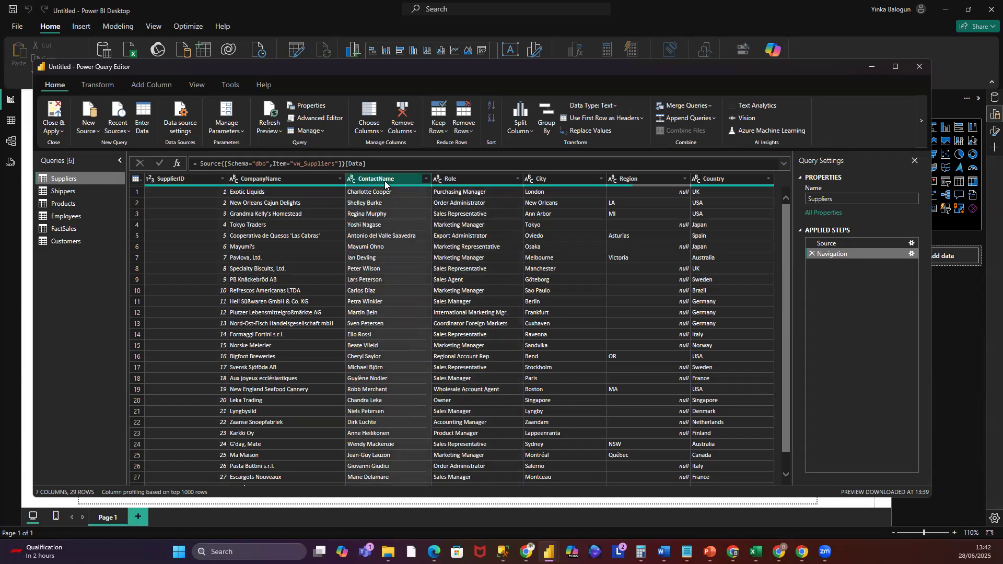
right_click(385, 182)
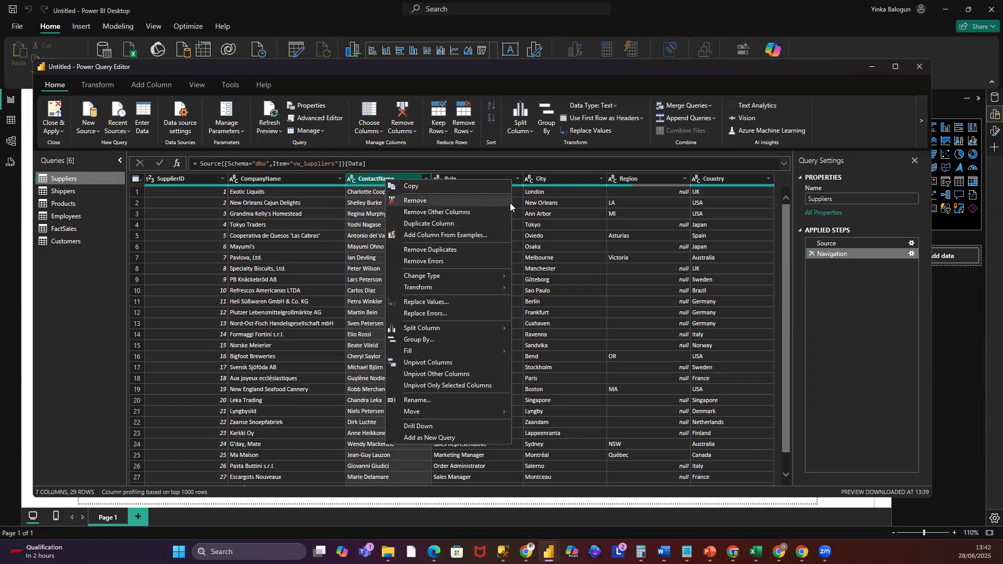
click(96, 293)
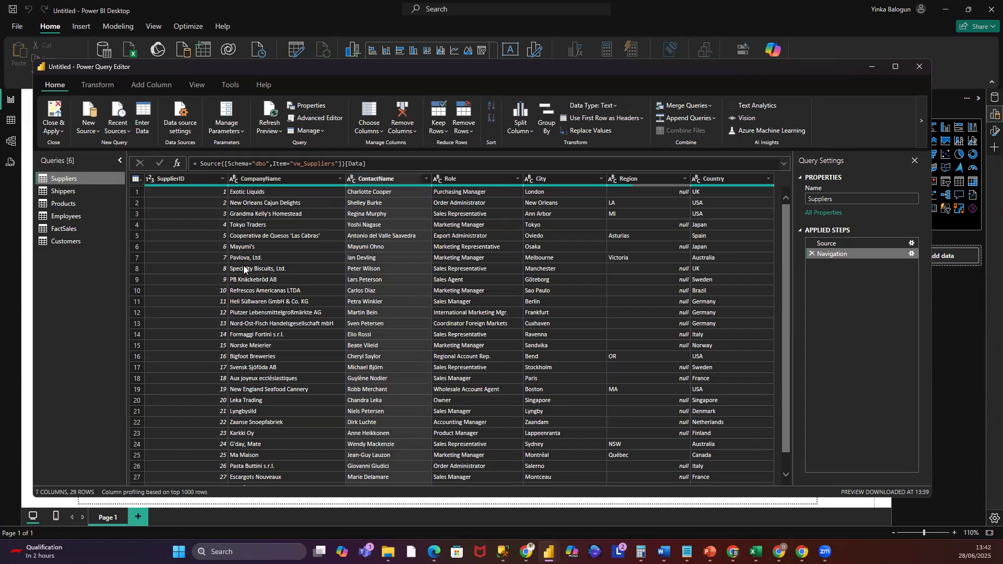
click(180, 179)
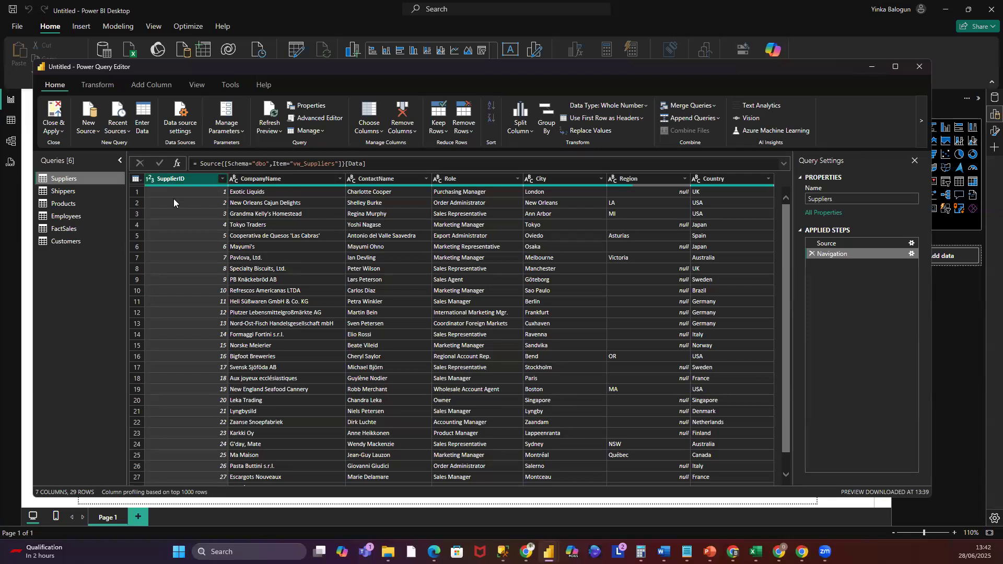
click(267, 180)
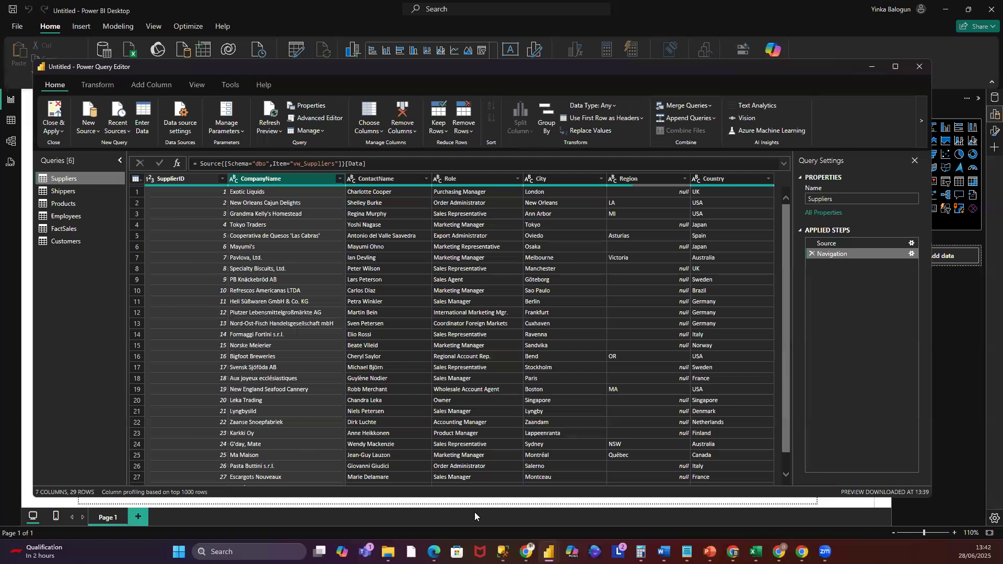
click(562, 180)
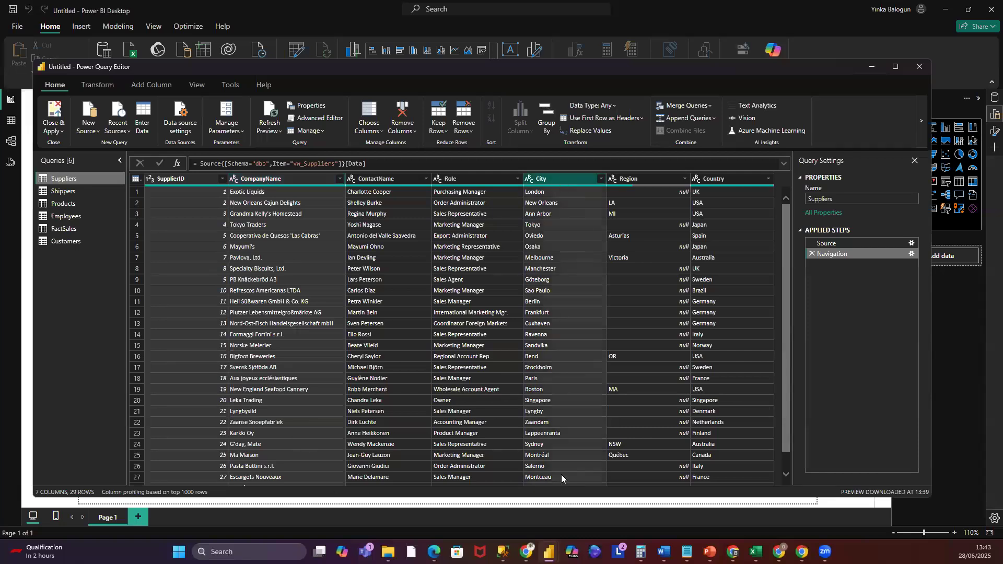
click(638, 181)
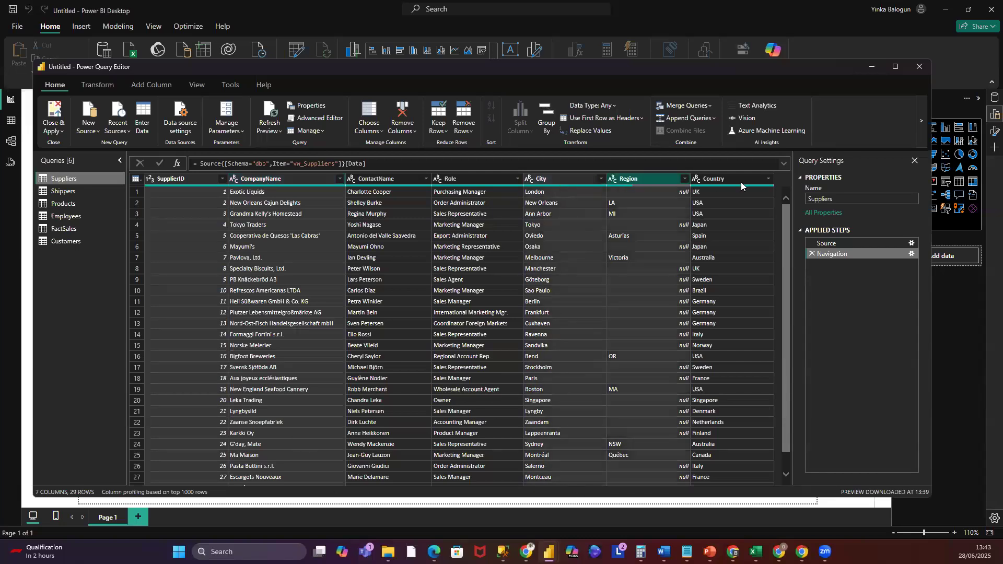
click(741, 181)
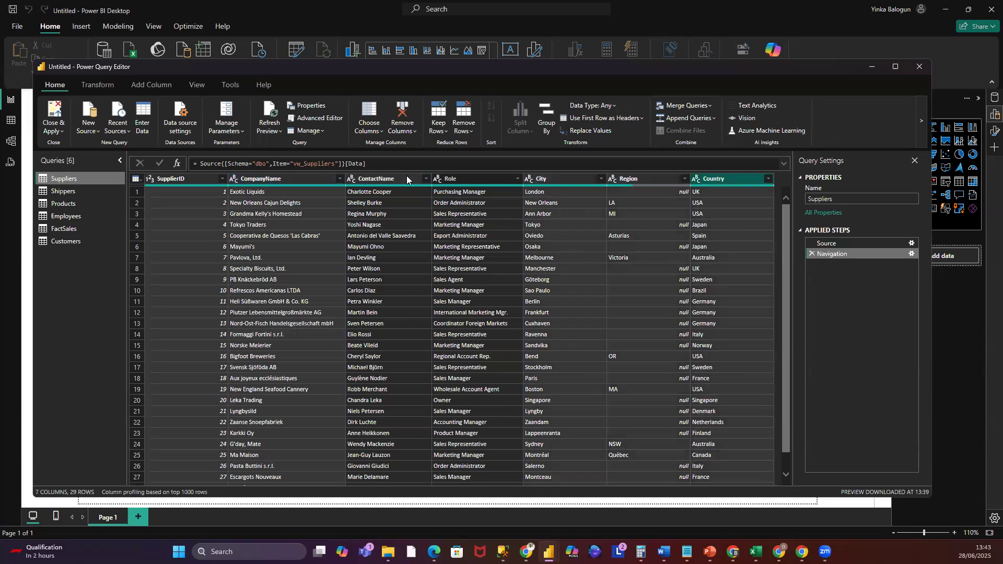
right_click(571, 179)
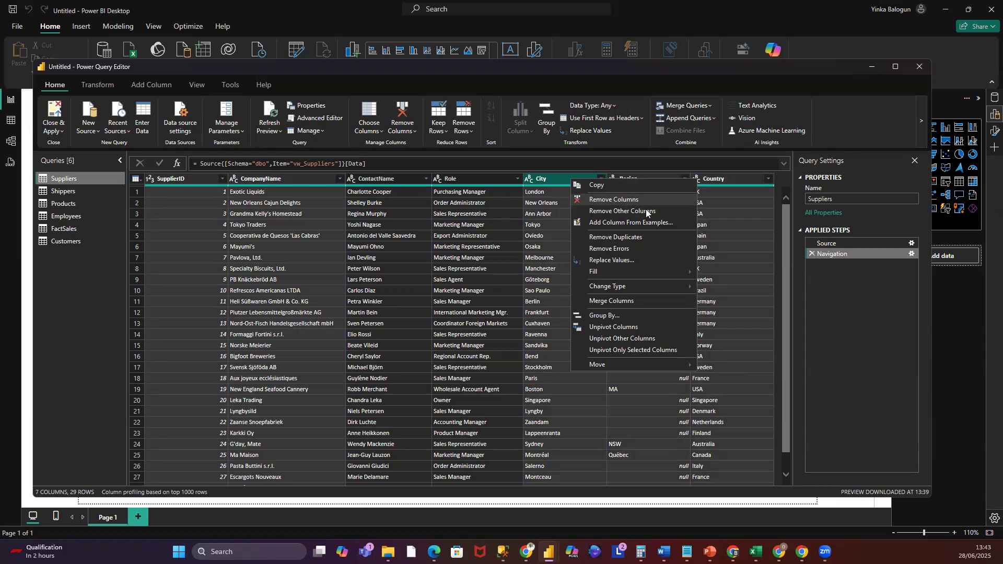
click(616, 211)
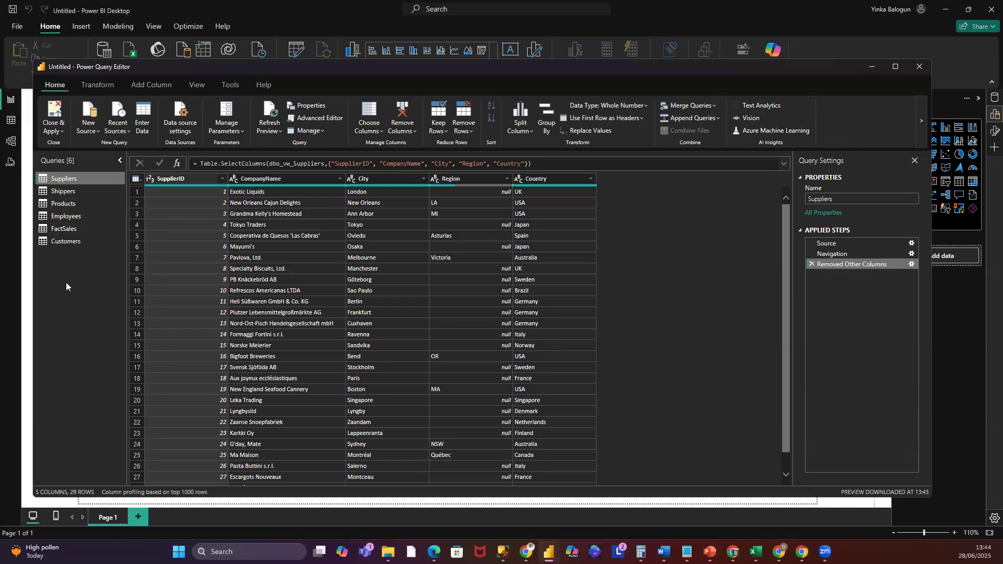
- Open the Power BI Date Table code text file from the SOM Training Resources > Power BI Beginners folder
click(58, 192)
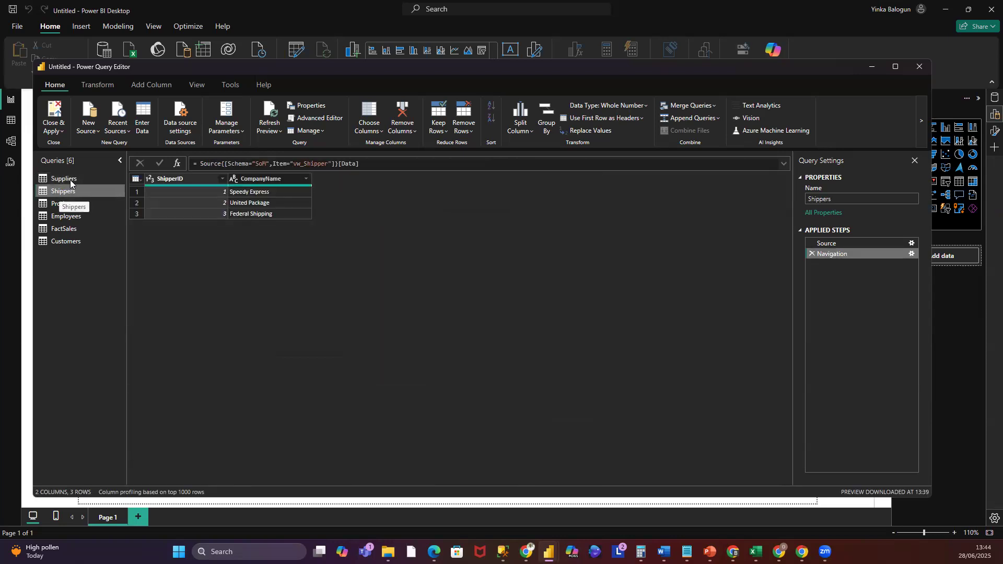
click(68, 179)
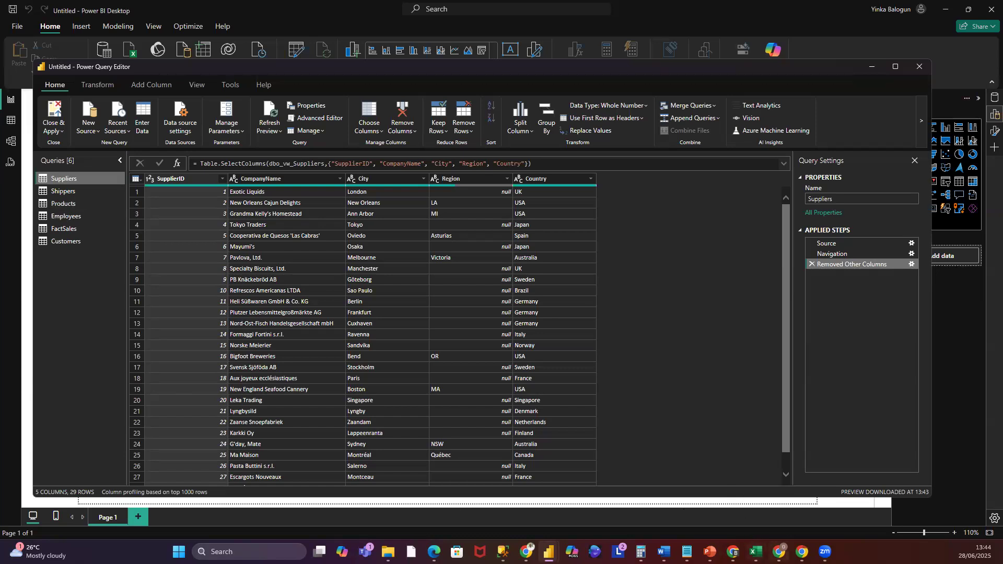
mouse_move(780, 553)
mouse_move(434, 552)
mouse_move(388, 552)
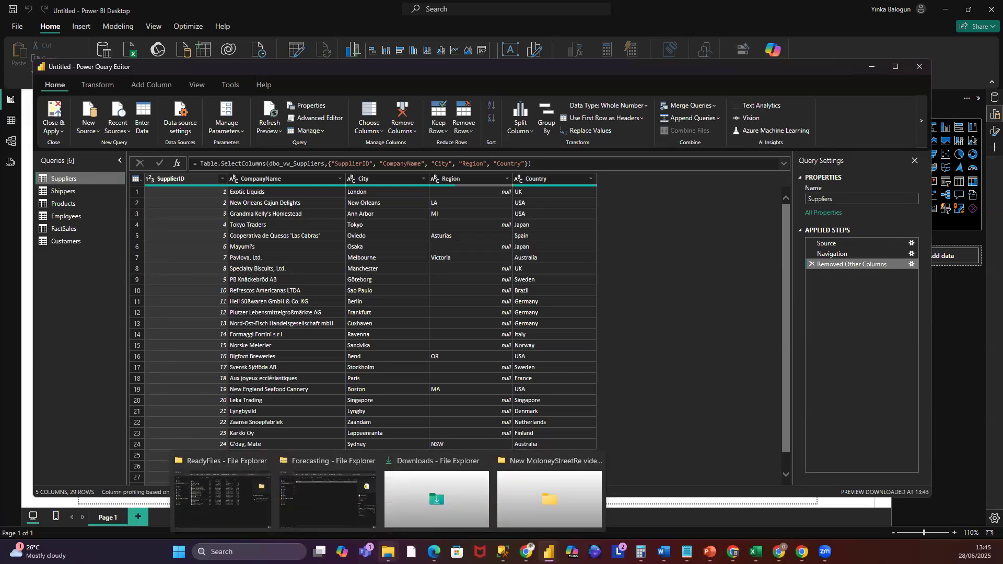
click(326, 473)
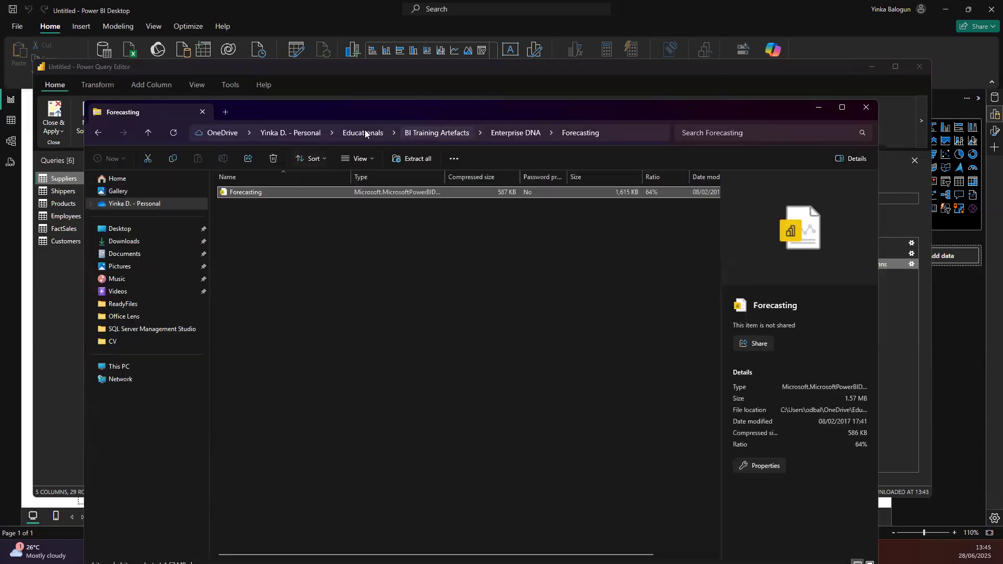
click(361, 132)
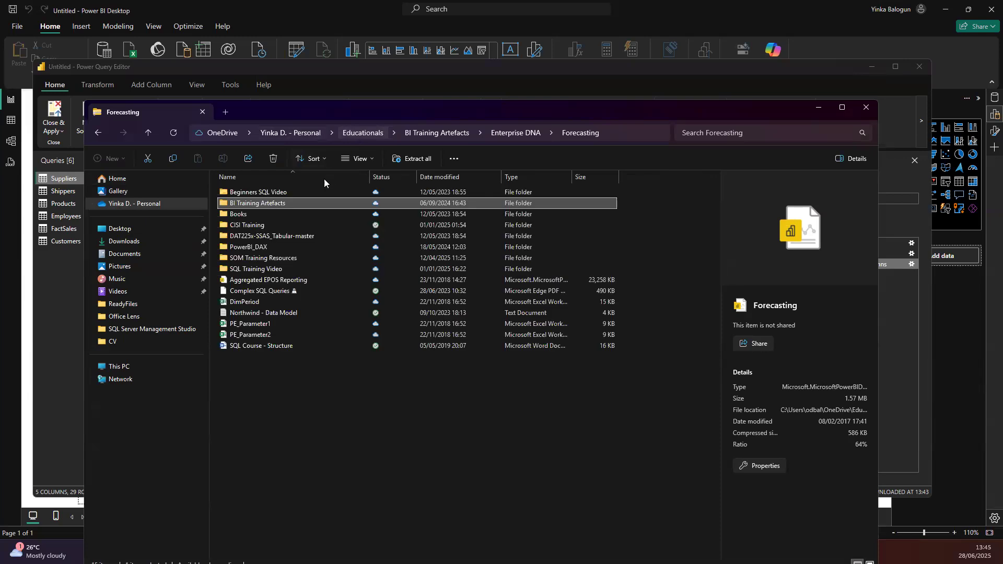
double_click(261, 257)
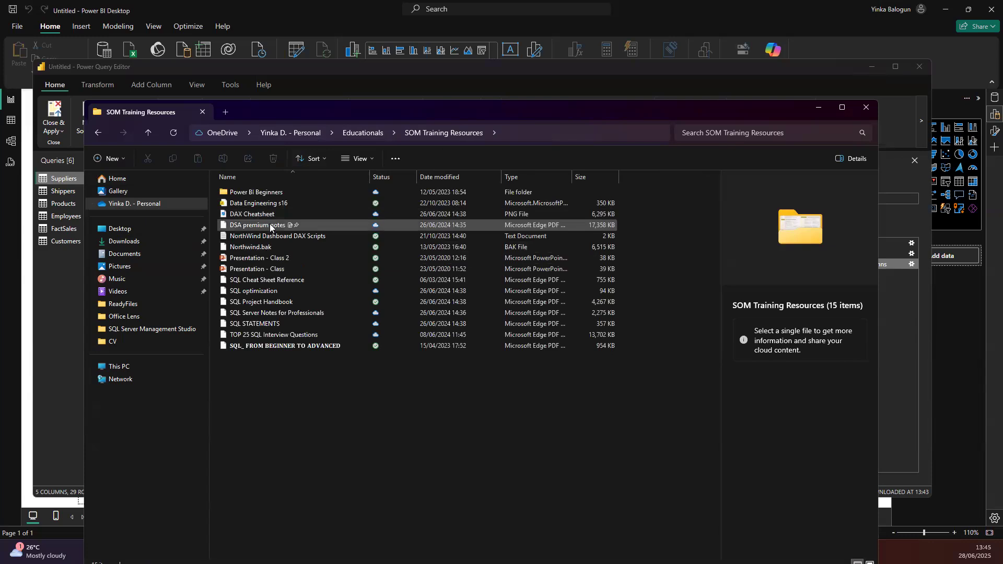
click(249, 193)
double_click(250, 193)
click(263, 214)
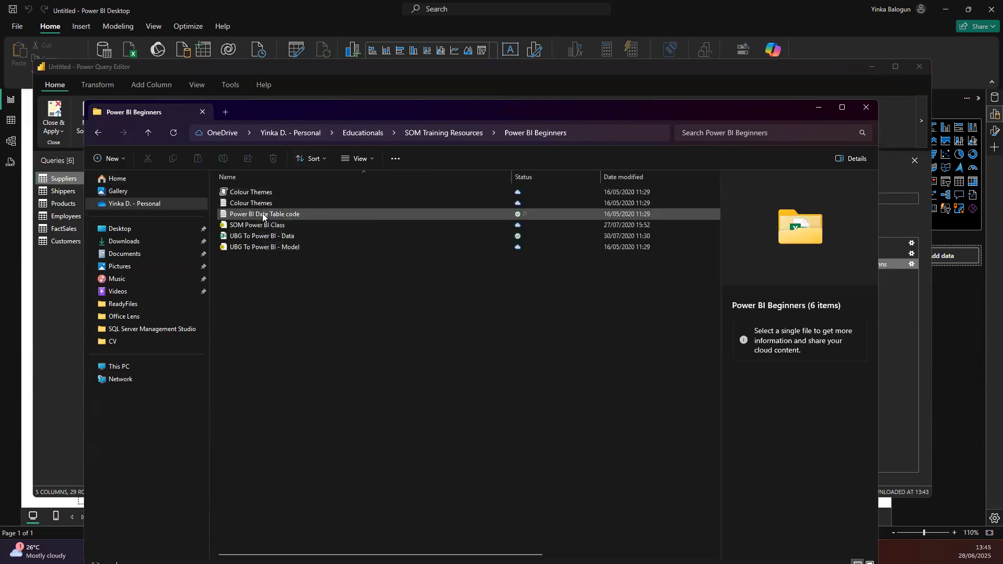
double_click(262, 215)
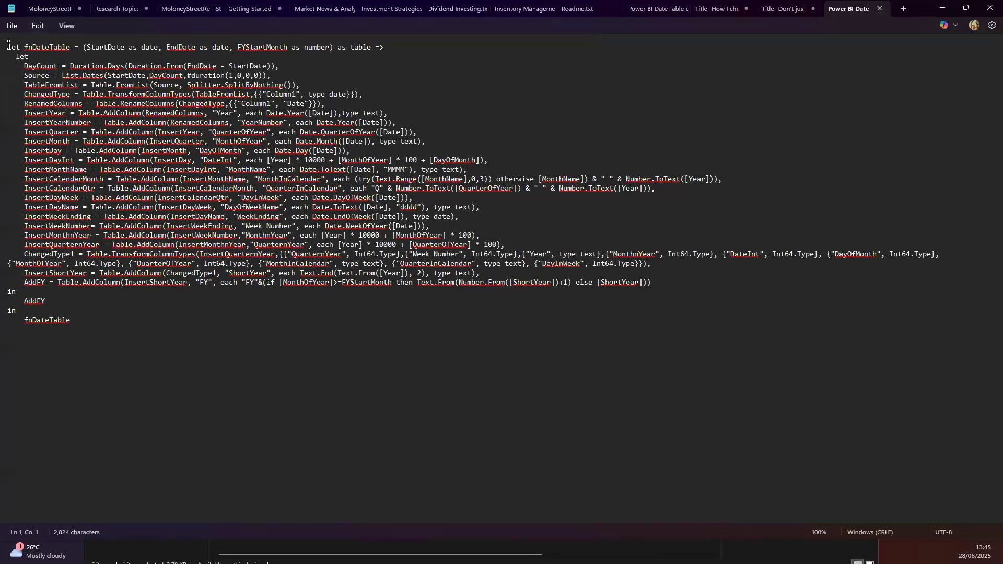
- Copy the entire fnDateTable function code from the text file and put the editor and folder windows away
drag(8, 46, 24, 66)
drag(84, 194, 148, 347)
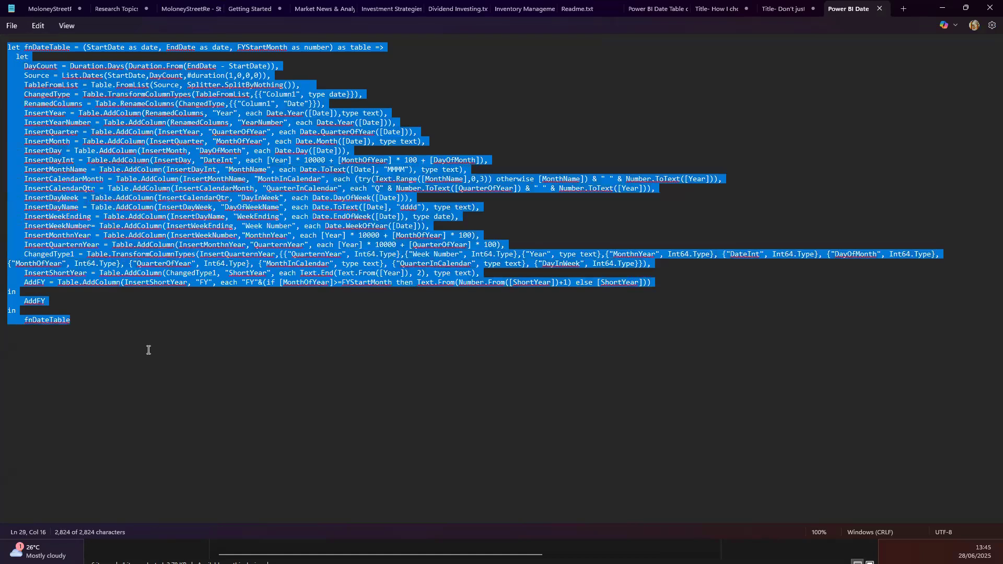
right_click(127, 110)
click(173, 159)
click(943, 8)
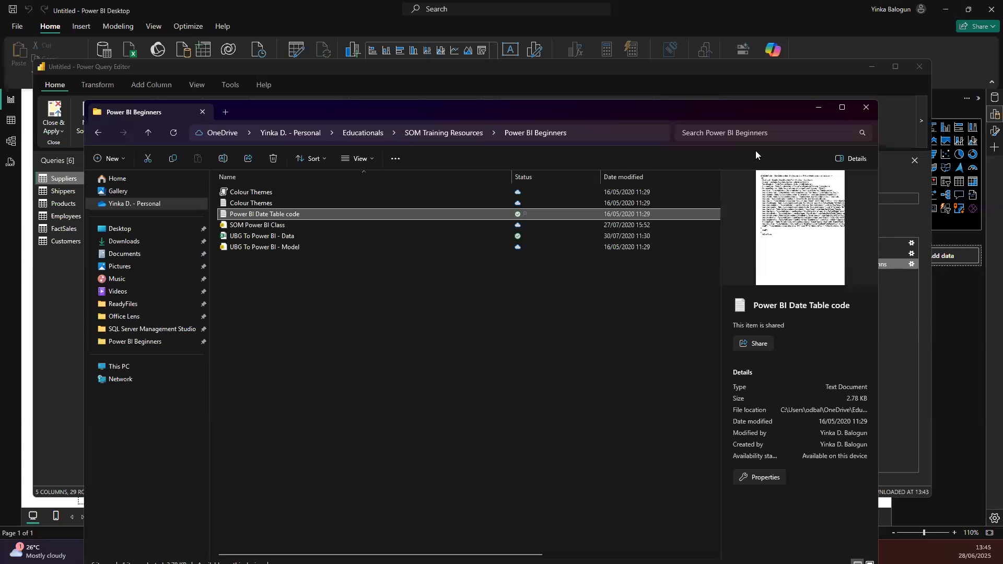
click(819, 107)
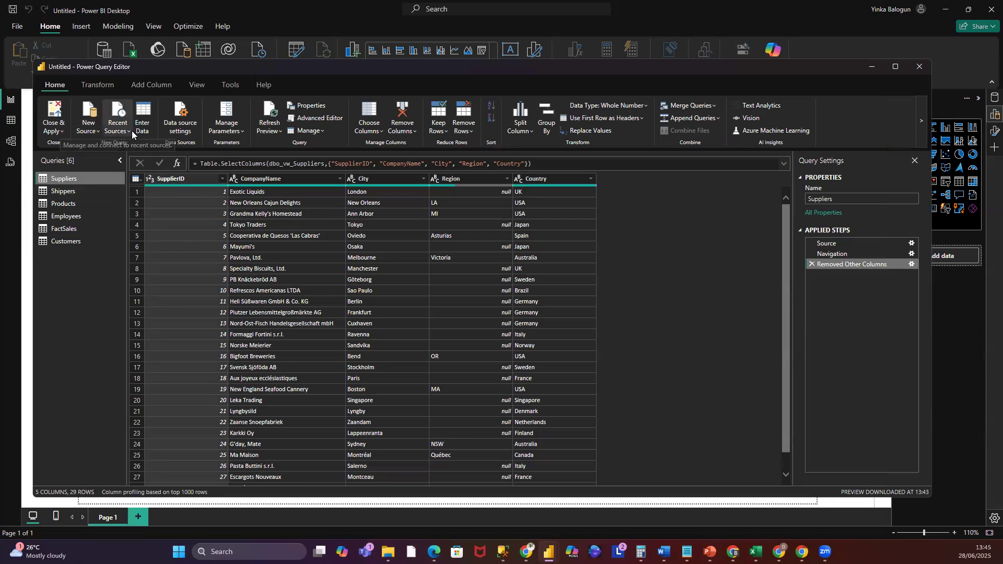
- Create a new blank query in the Power Query Editor
click(98, 133)
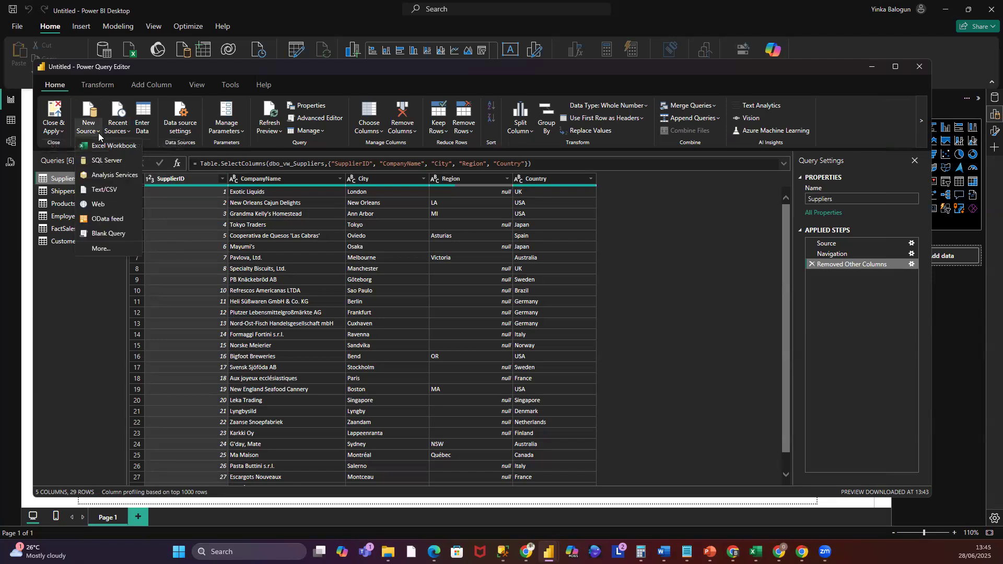
click(104, 235)
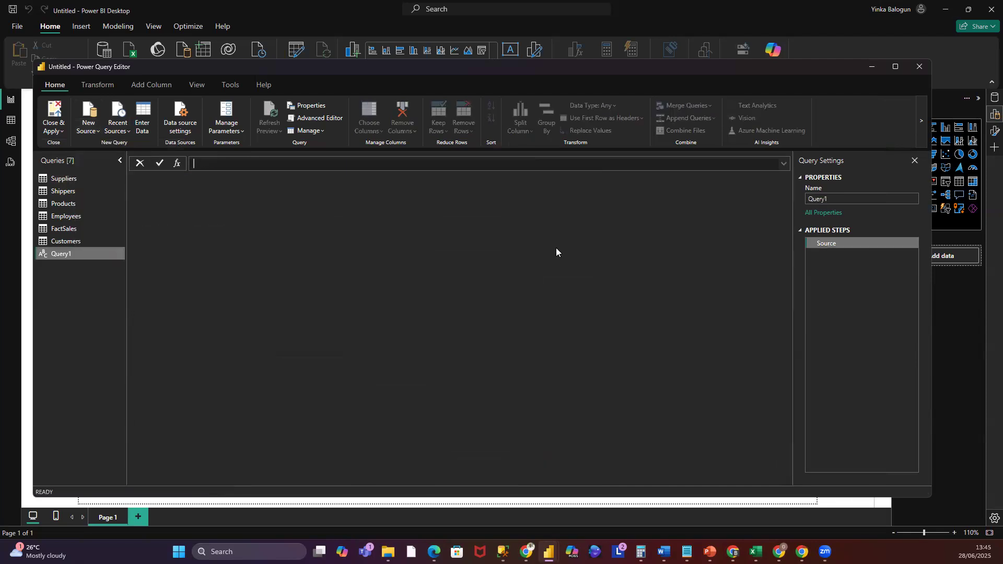
- Replace the blank query's default code in the Advanced Editor with the pasted fnDateTable function code
click(319, 119)
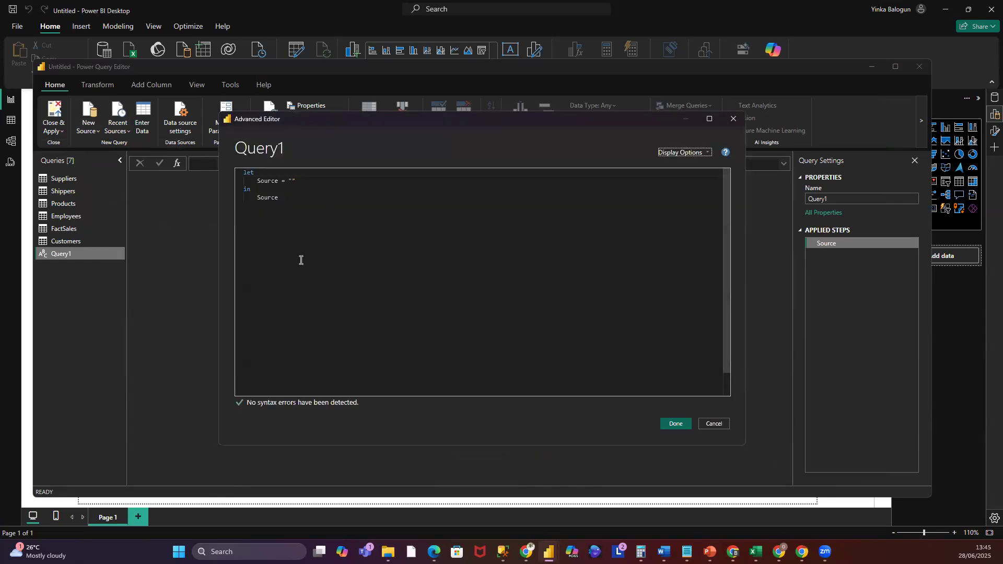
drag(244, 172, 305, 224)
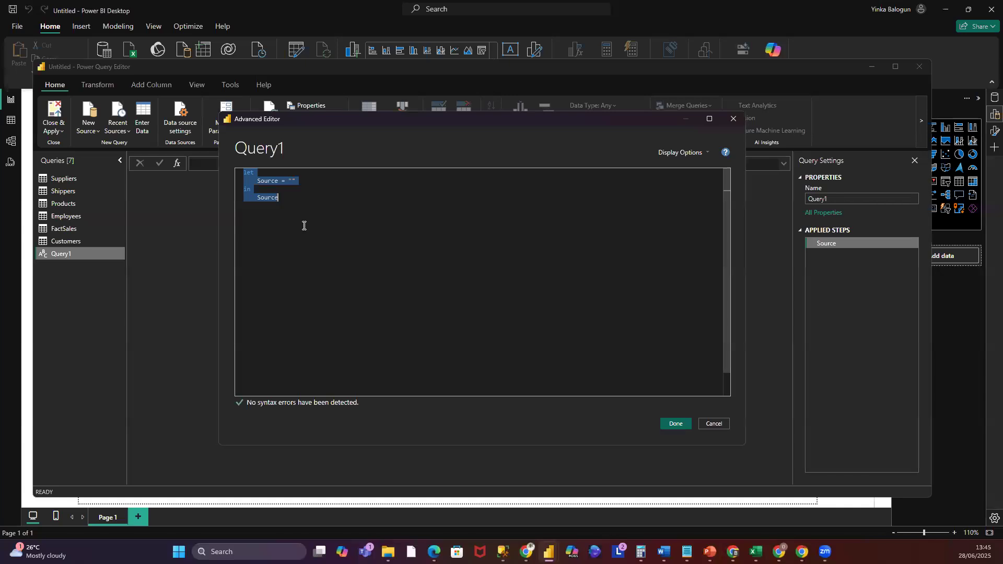
key(Delete)
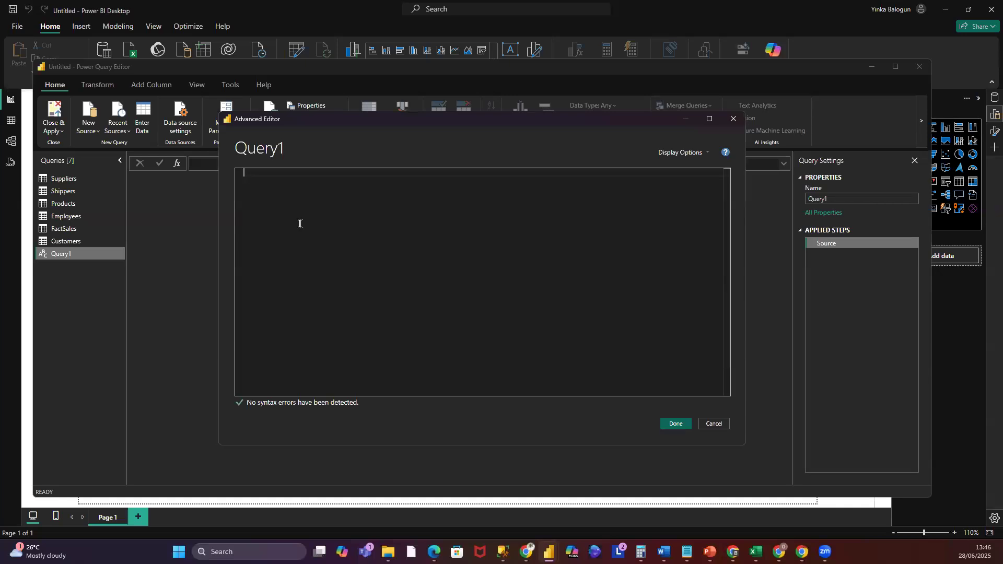
key(ctrl+v)
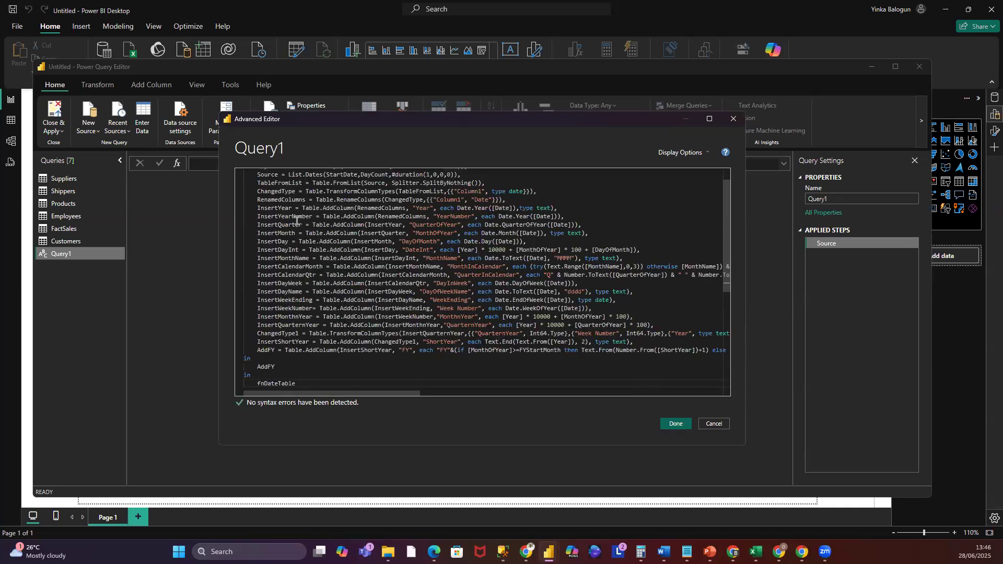
scroll(265, 232, up, 1)
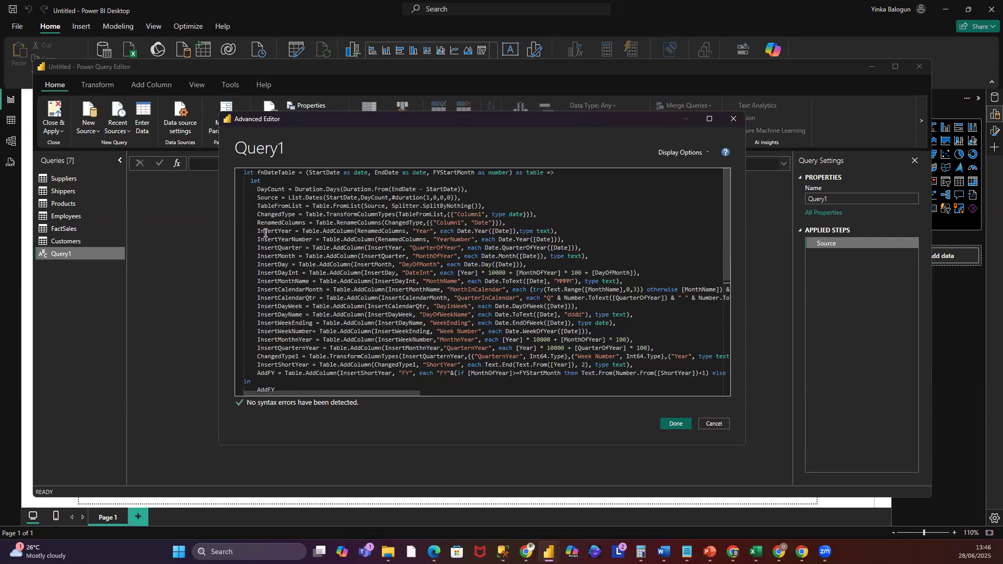
scroll(265, 232, down, 7)
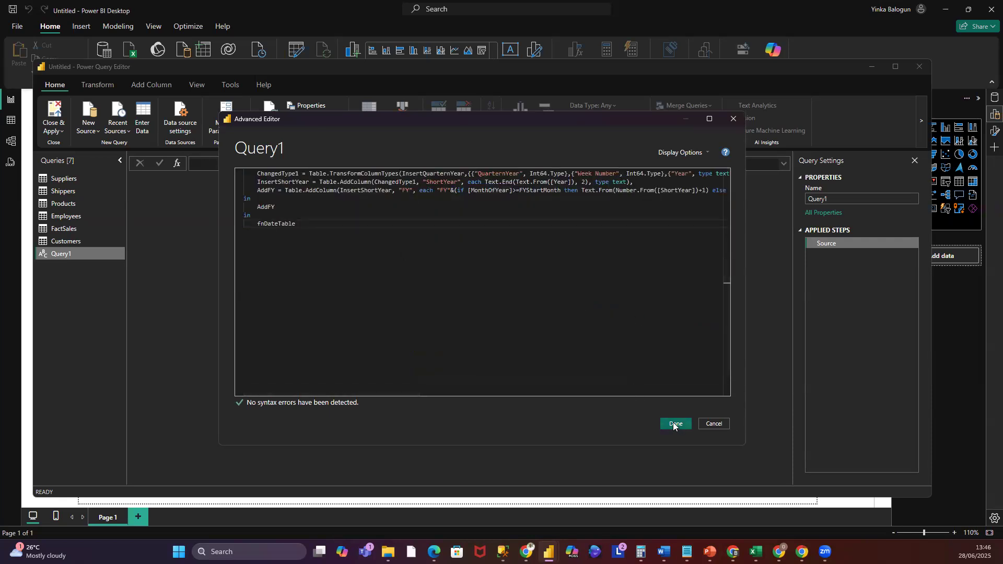
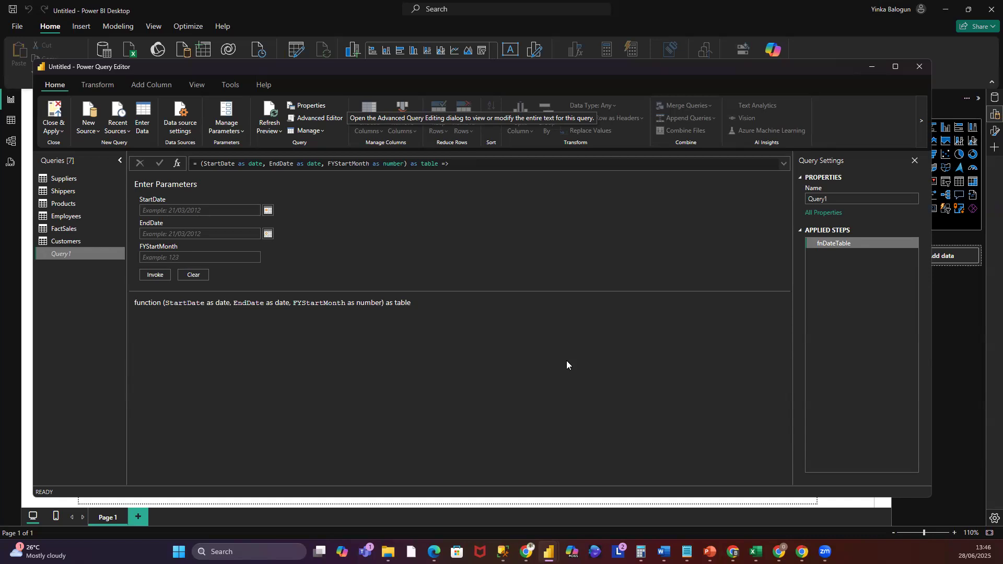
- Enter the date table function's StartDate as 1/6/1996 and EndDate as 31/12/1998
click(170, 210)
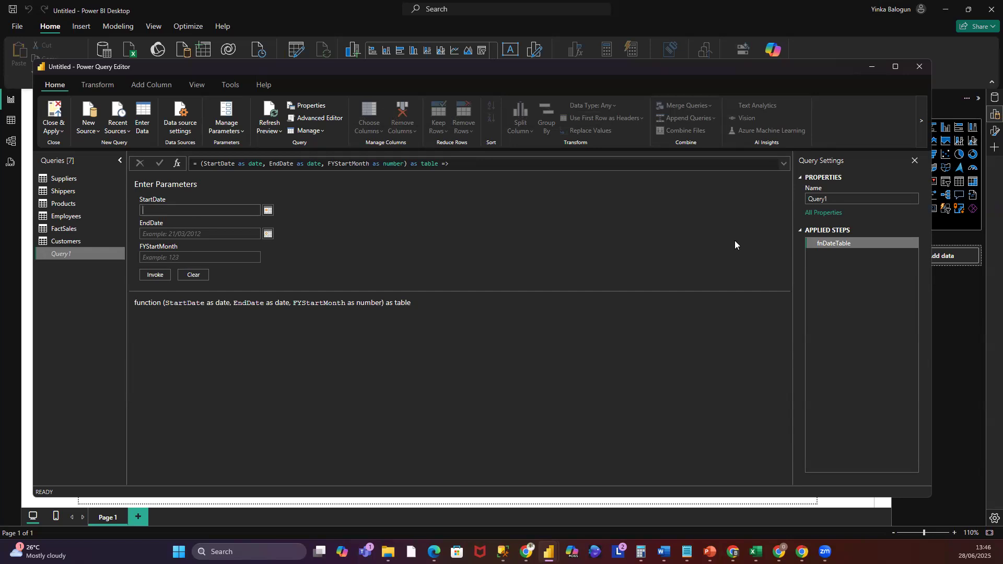
text(1/1/1996)
click(187, 235)
text(31)
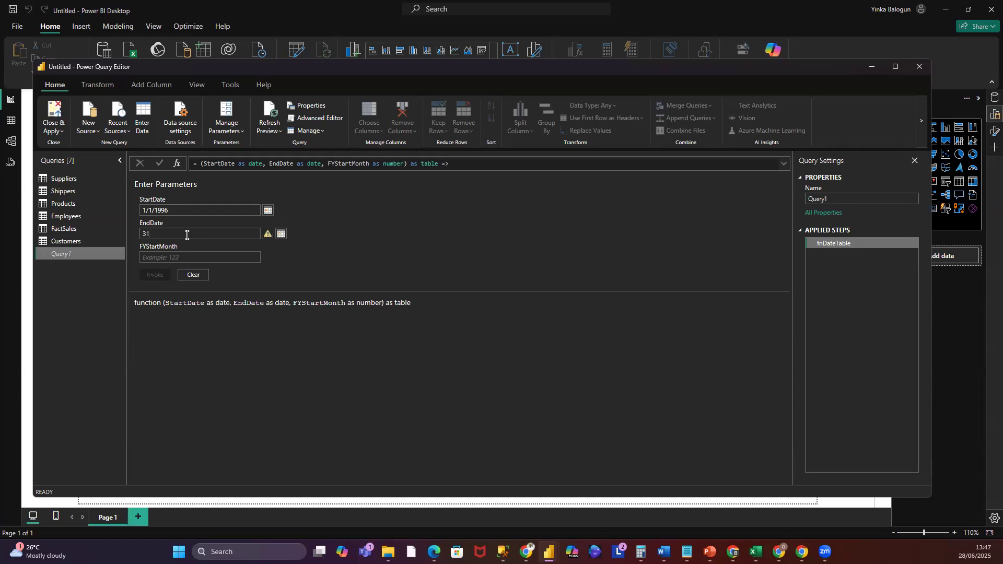
text(/12/1998)
click(152, 210)
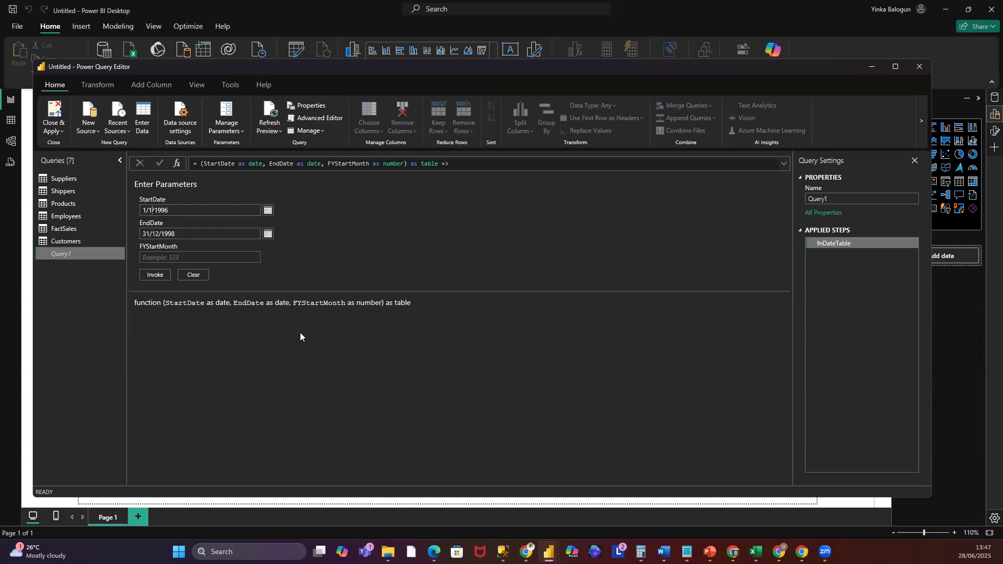
key(BackSpace)
text(6)
- Set FYStartMonth to 1 and invoke the function
click(183, 257)
text(1)
click(158, 274)
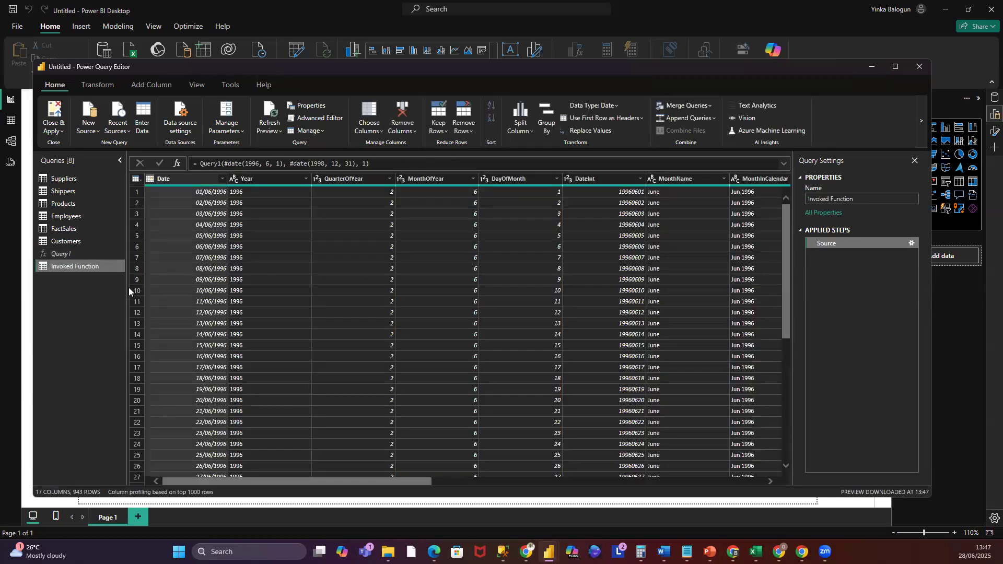
- Rename the invoked function query to Dates
drag(381, 482, 3, 347)
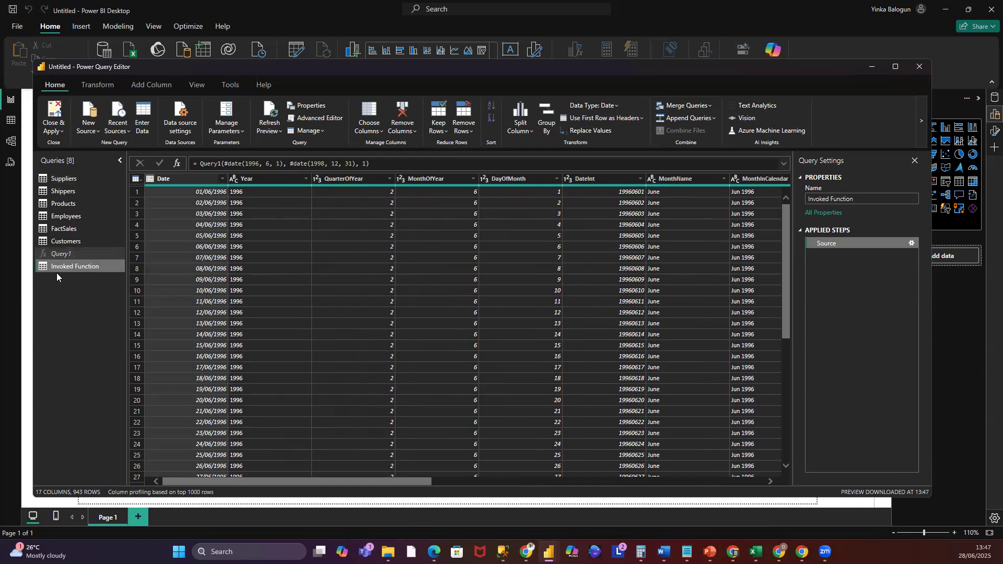
click(842, 197)
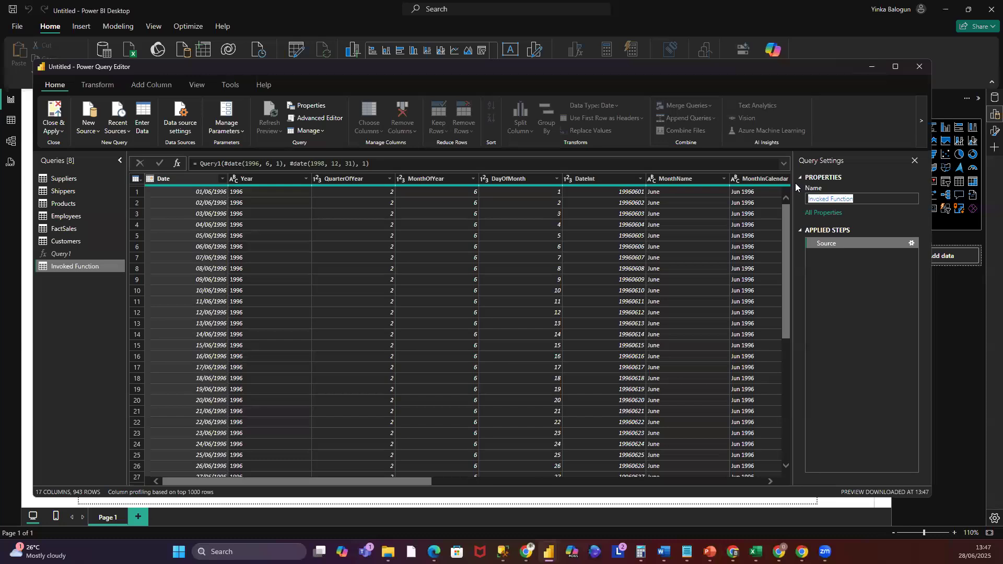
text(D)
key(Return)
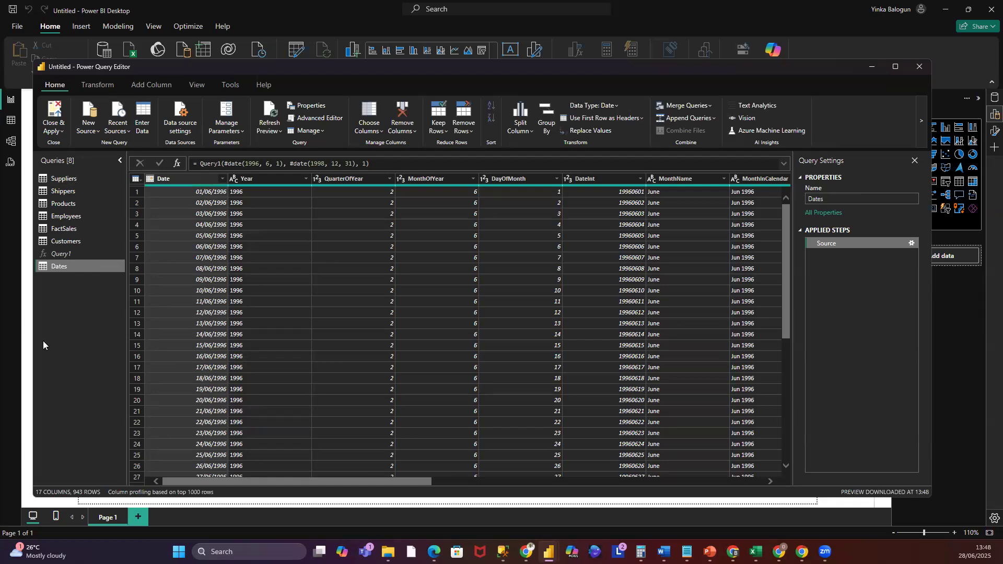
- Move the Suppliers query into a new query group named Model
click(68, 256)
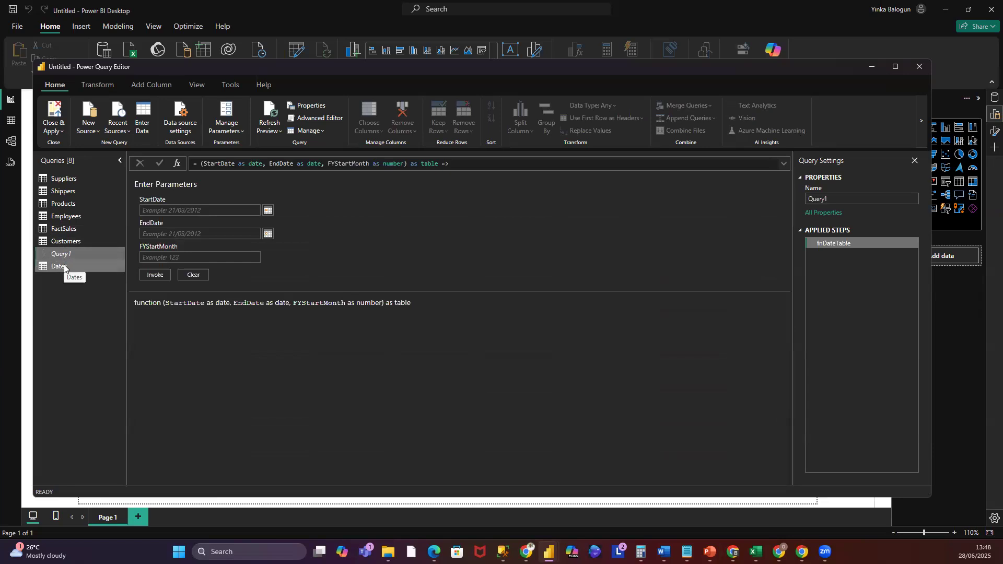
click(64, 267)
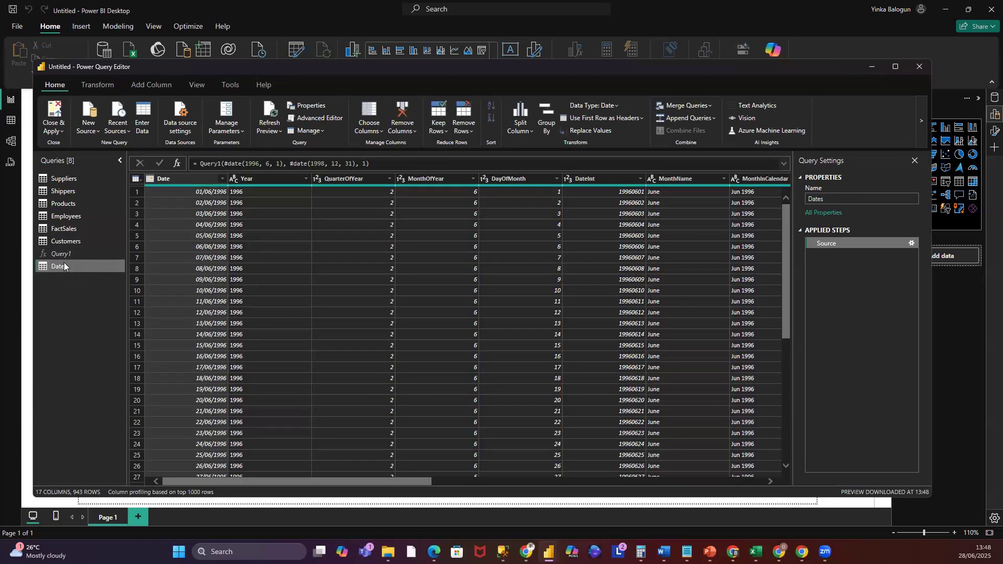
right_click(69, 180)
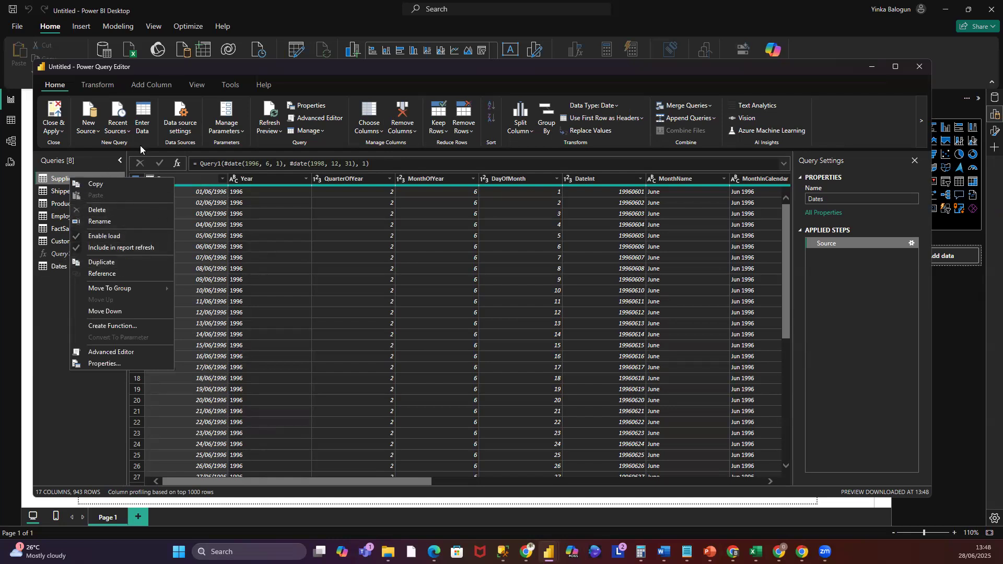
mouse_move(125, 288)
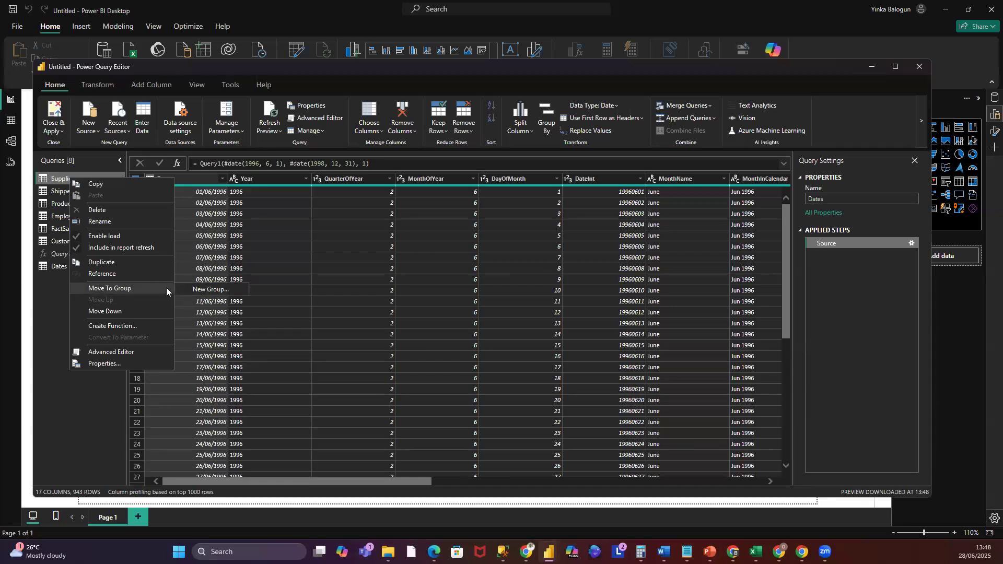
click(218, 291)
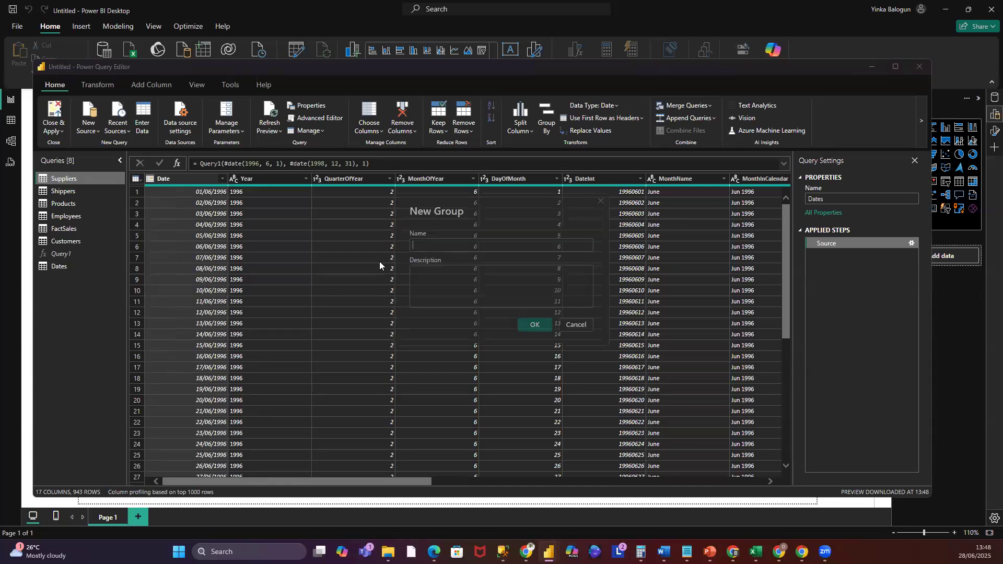
click(483, 244)
text(Model)
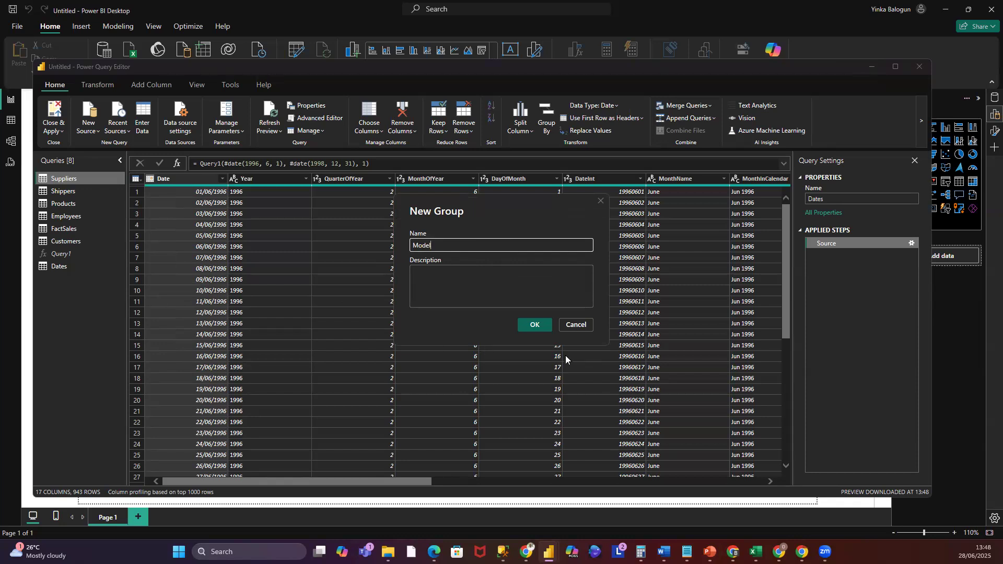
click(547, 328)
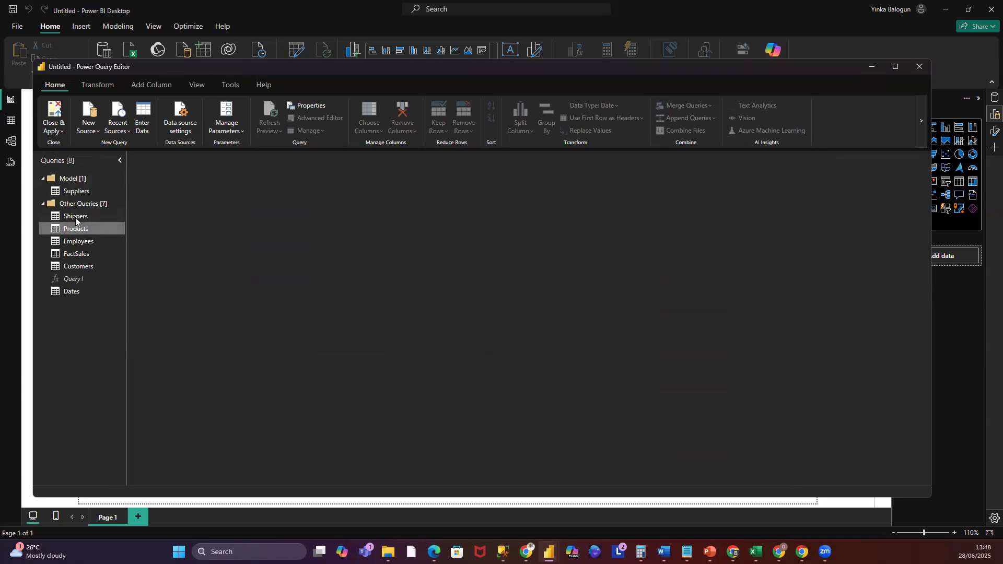
- Move Shippers, Products, Employees, FactSales, Customers and Dates into the Model group
click(65, 219)
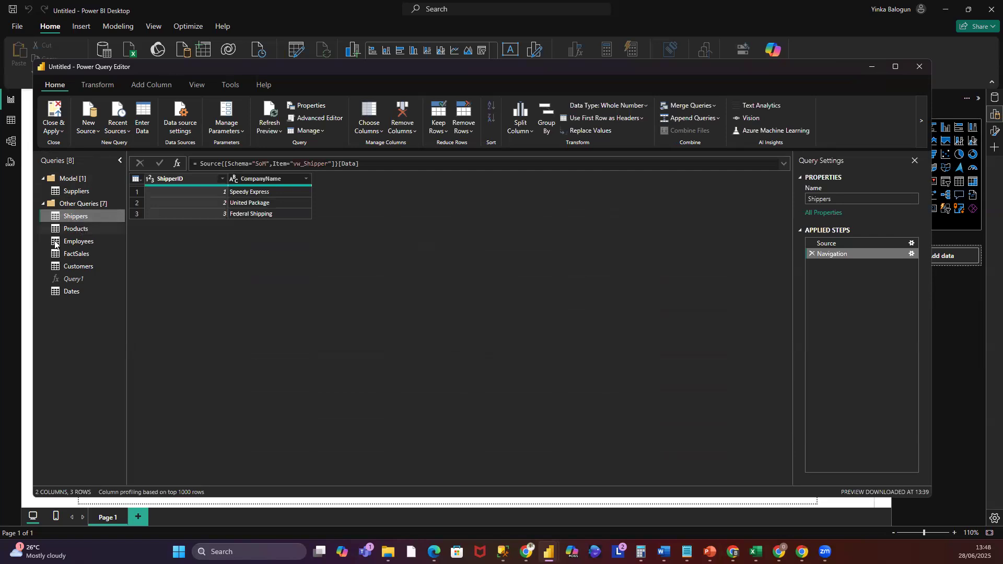
ctrl+click(58, 230)
ctrl+click(55, 242)
ctrl+click(55, 255)
ctrl+click(55, 268)
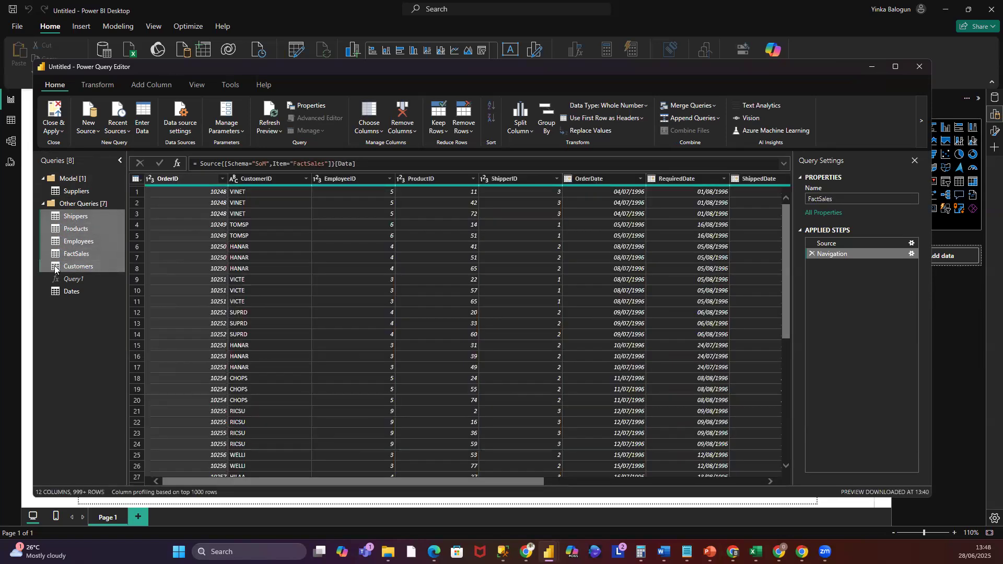
ctrl+click(54, 294)
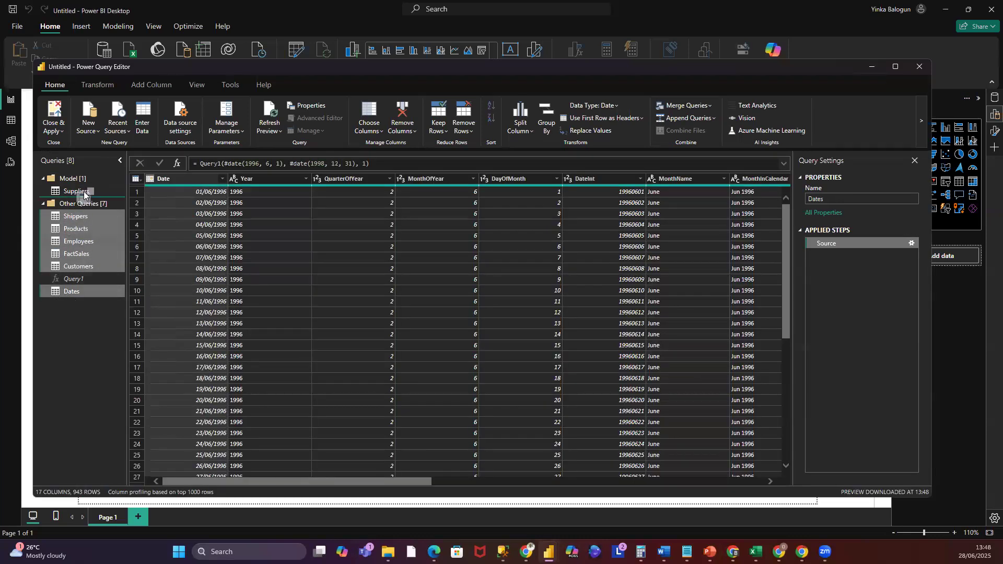
drag(84, 195, 84, 196)
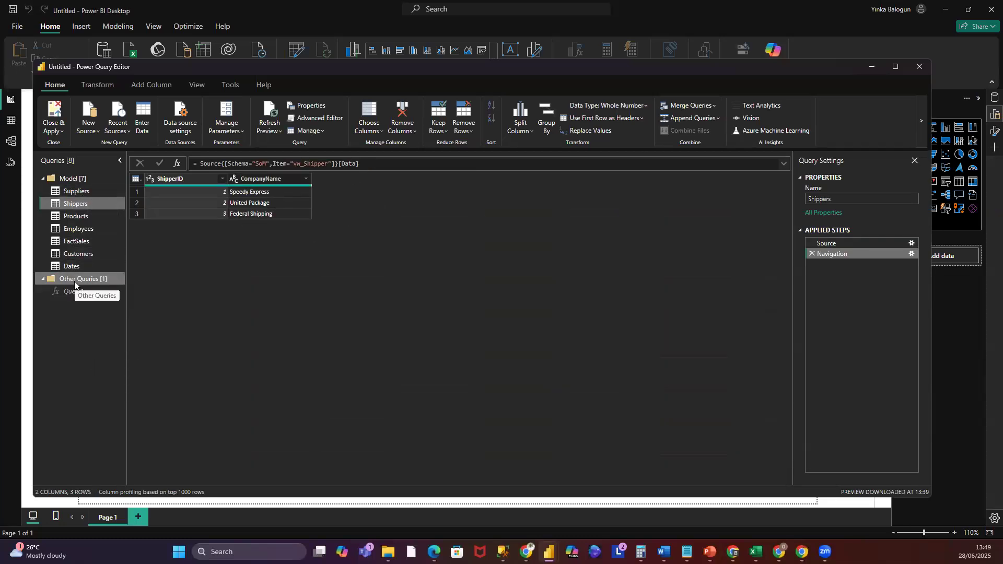
- Remove the DayOfWeekName, WeekEnding, Week Number, MonthYear, QuarterYear, ShortYear and FY columns from the Dates query
click(43, 279)
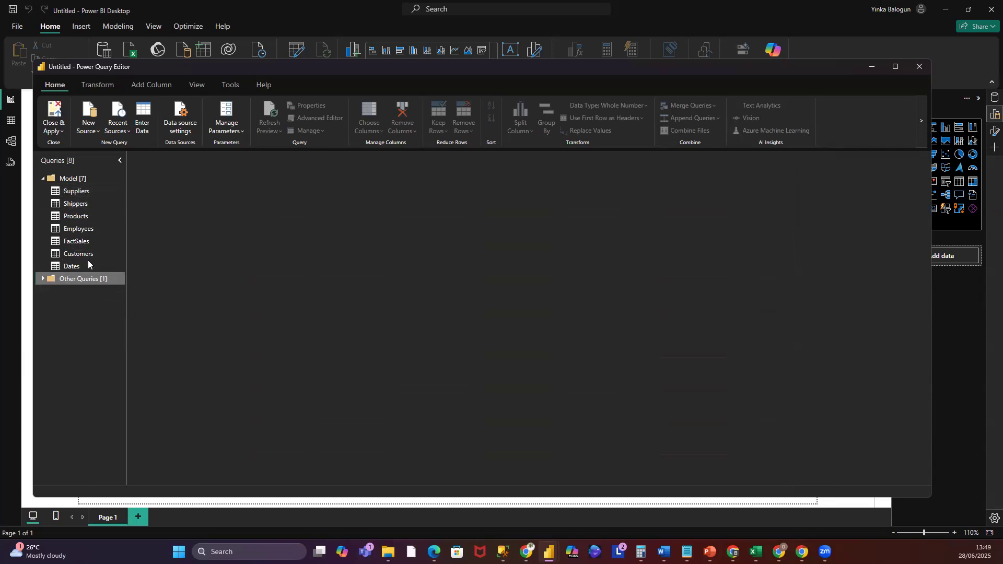
click(41, 279)
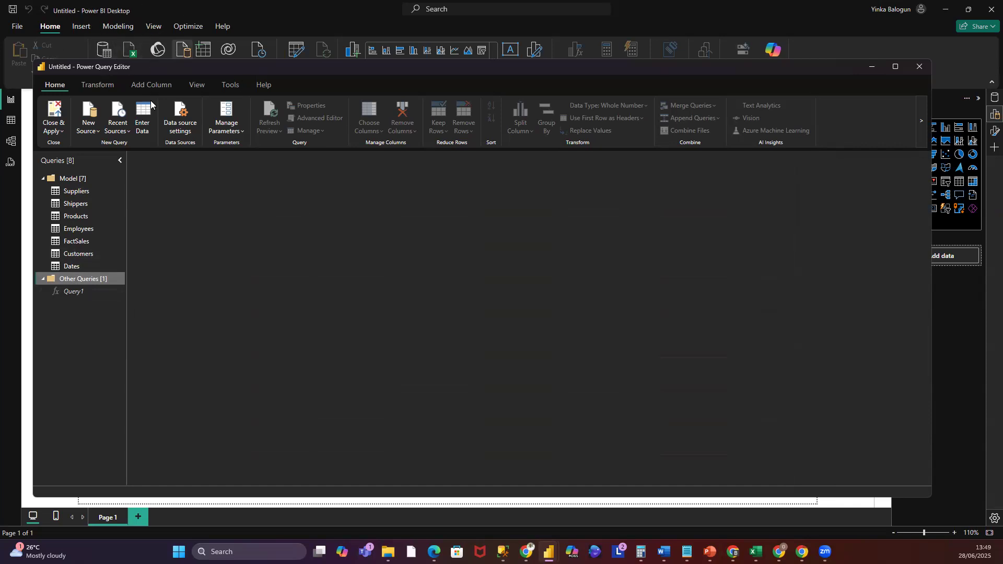
click(79, 268)
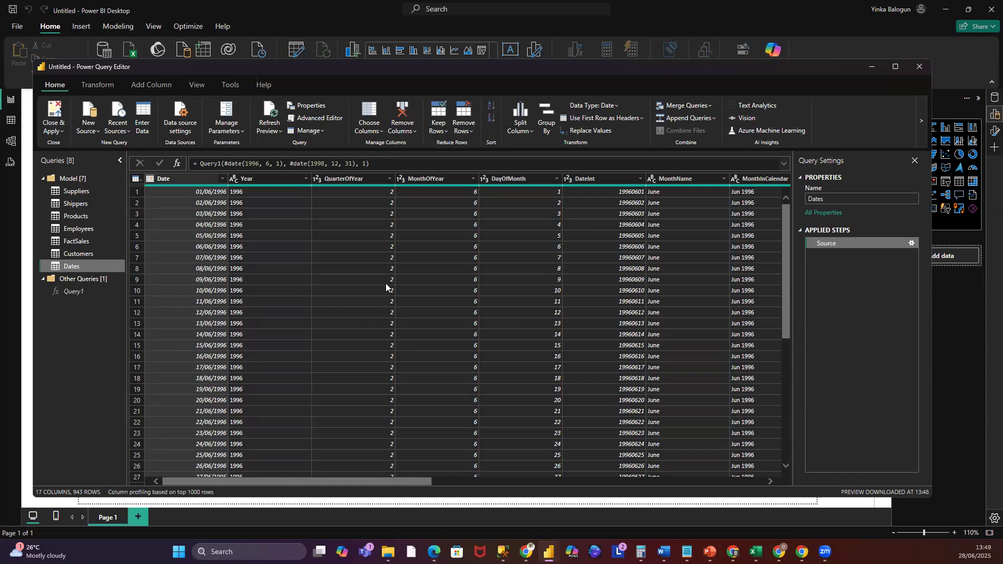
drag(403, 481, 751, 473)
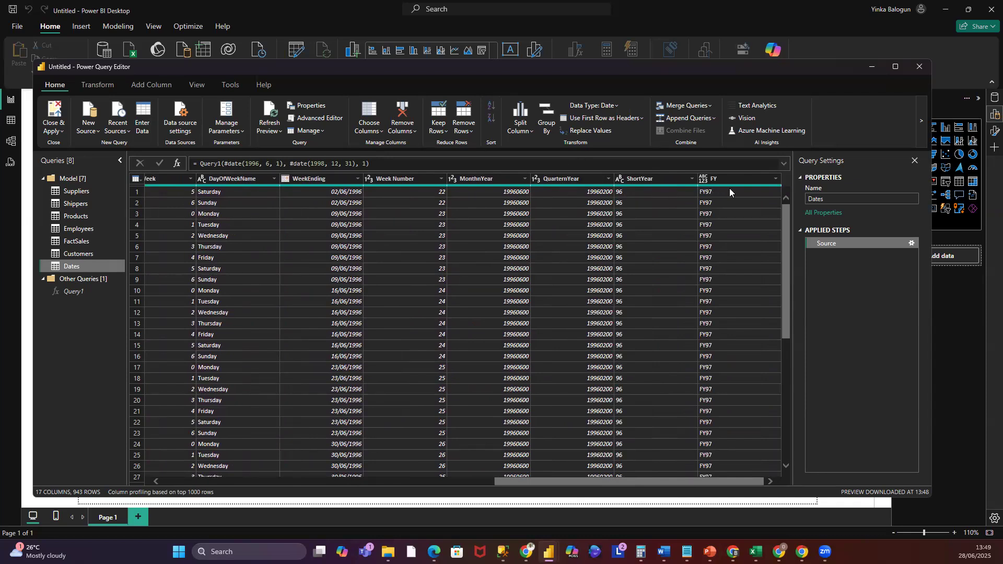
click(247, 180)
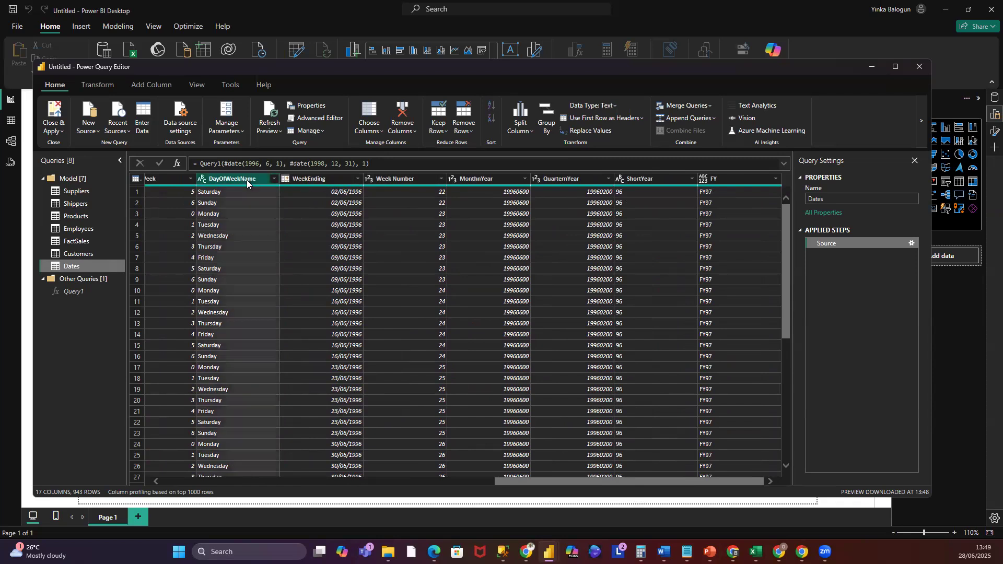
click(331, 178)
click(390, 182)
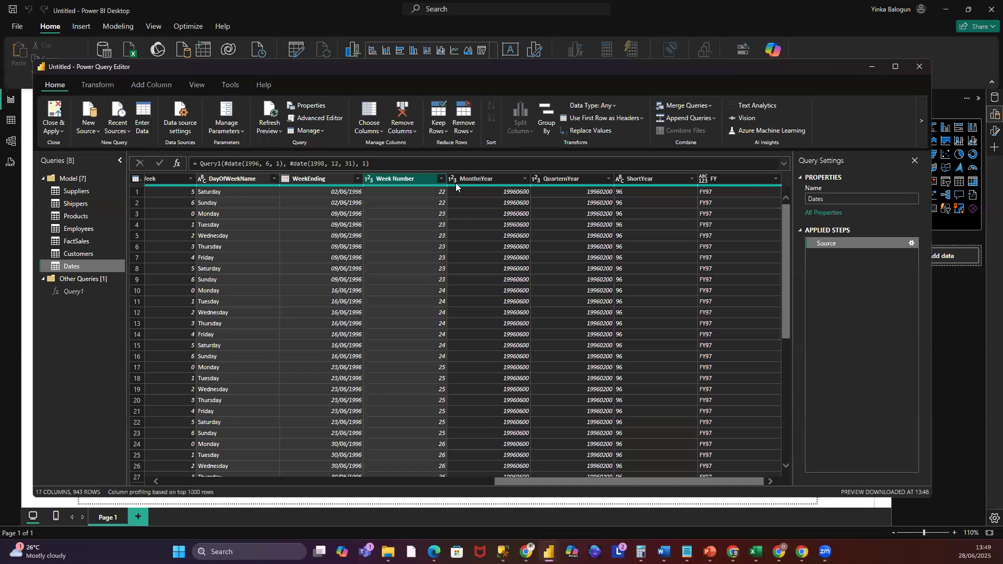
click(455, 181)
click(555, 178)
click(658, 179)
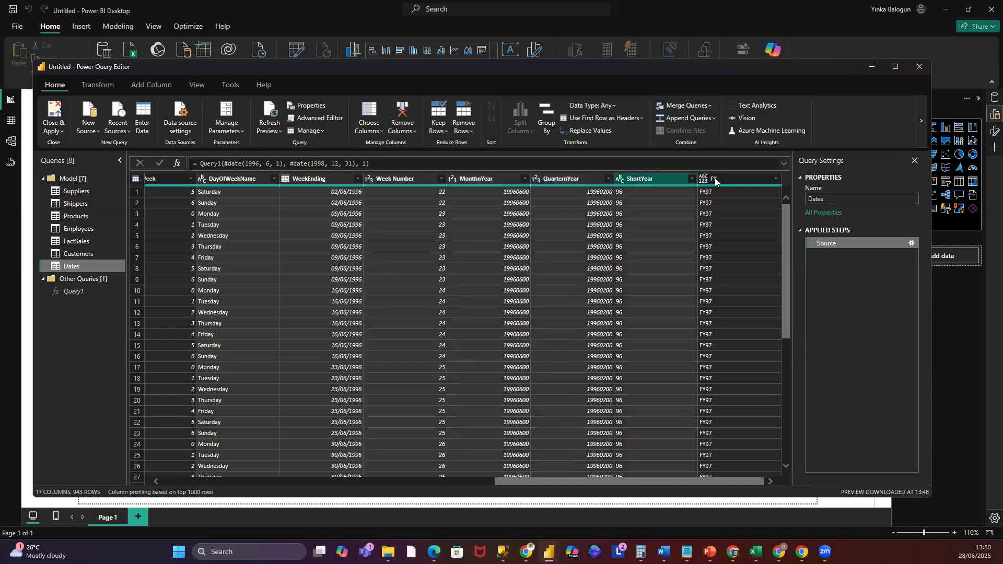
click(714, 178)
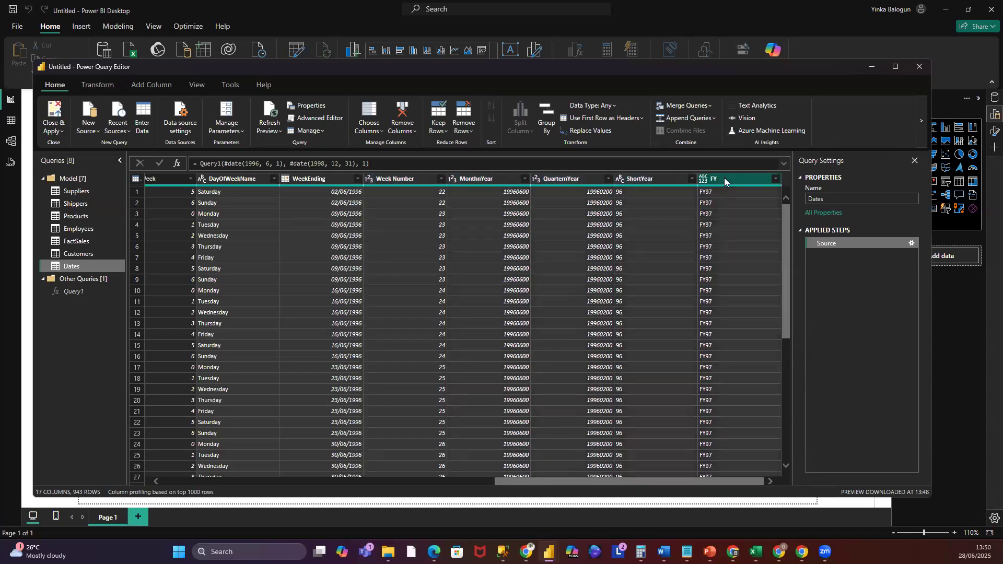
right_click(321, 179)
click(365, 201)
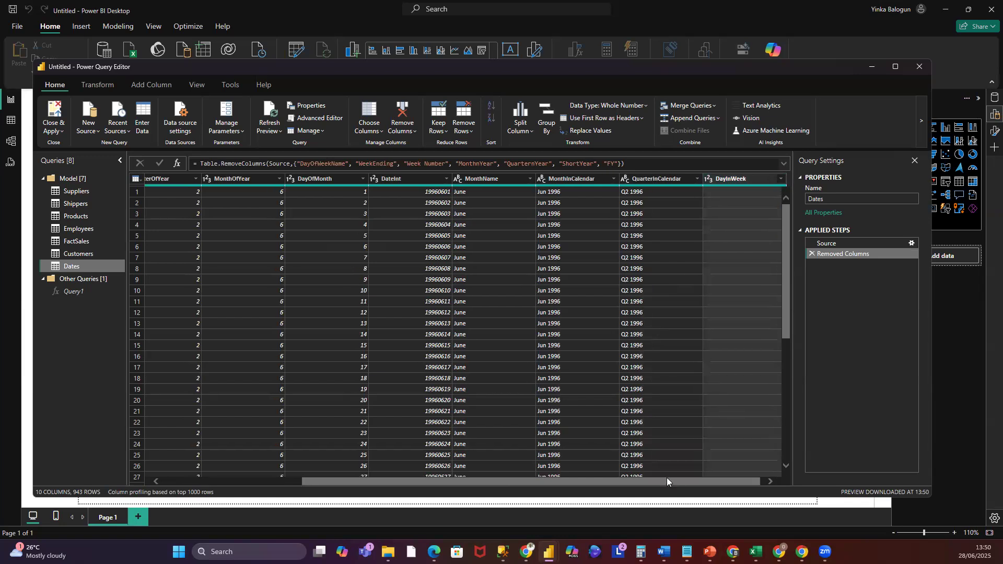
- Remove the DateInt, DayOfMonth and MonthOfYear columns from Dates
click(385, 179)
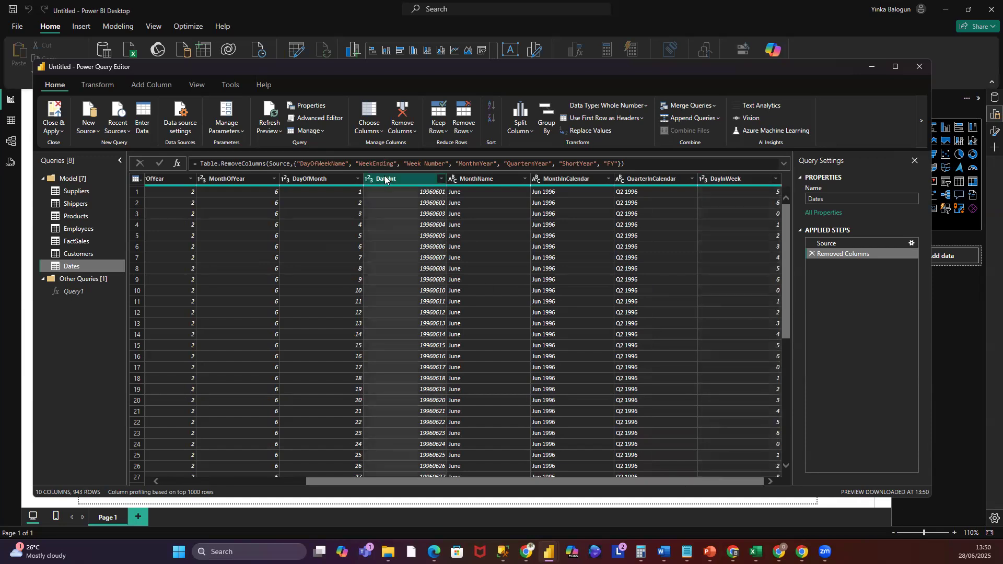
ctrl+click(309, 176)
ctrl+click(232, 177)
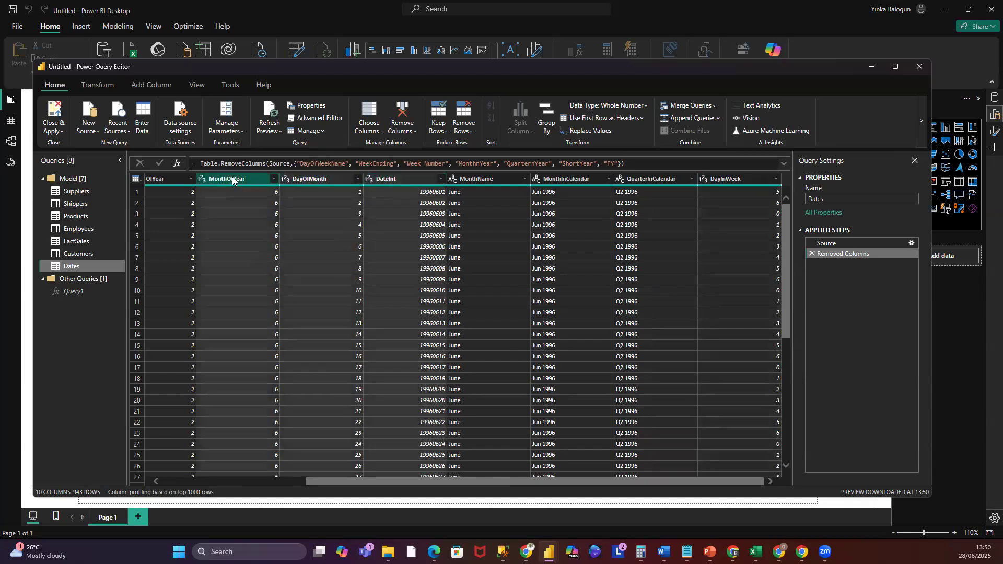
drag(352, 481, 372, 455)
right_click(244, 179)
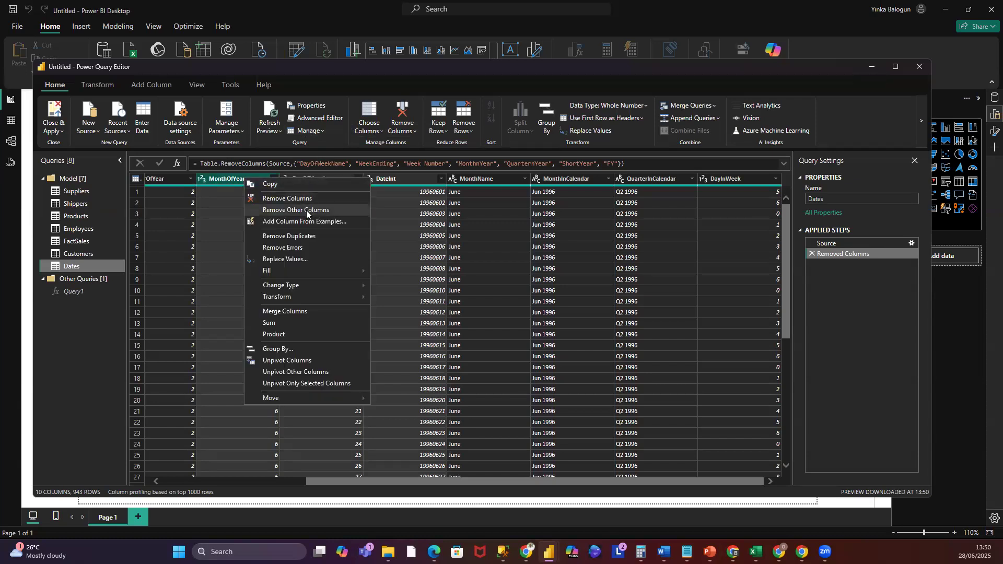
click(305, 199)
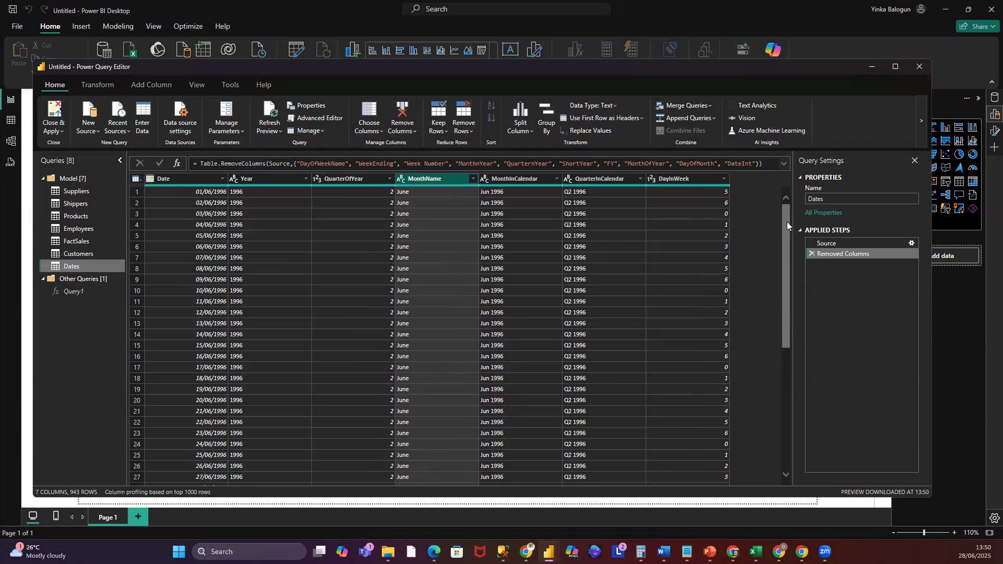
- Scroll through the rows of the trimmed Dates table
scroll(787, 226, down, 2)
scroll(793, 273, down, 15)
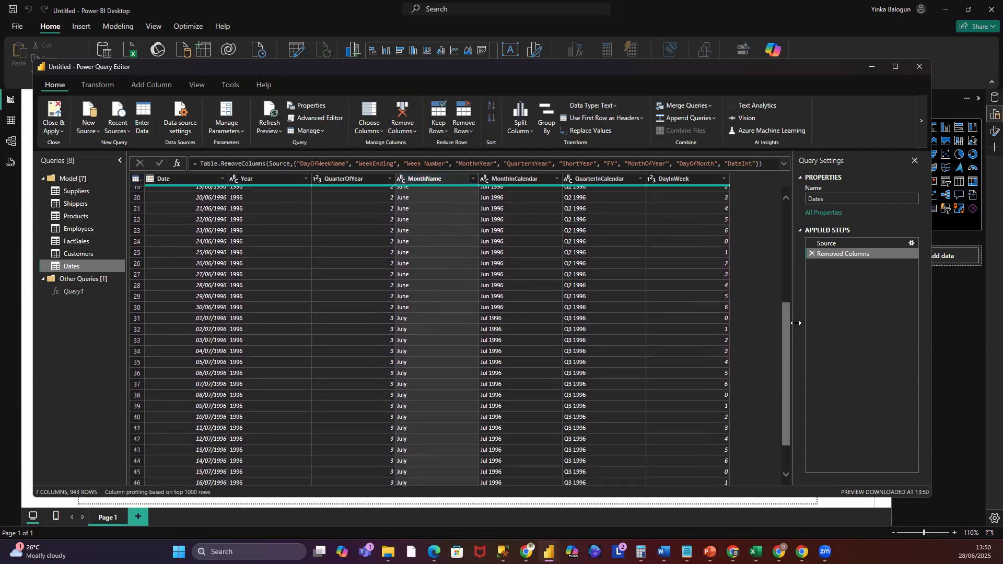
scroll(798, 377, down, 20)
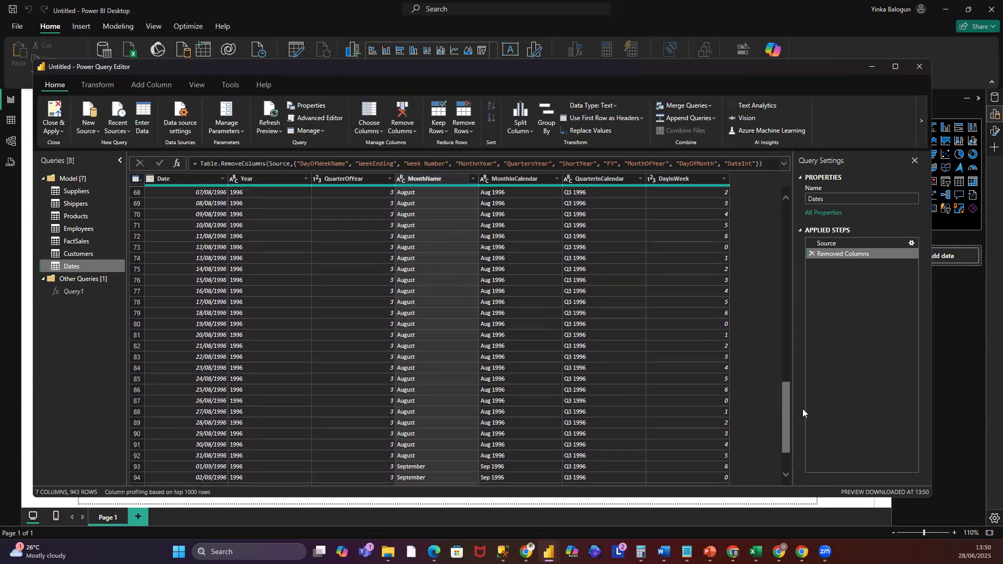
drag(804, 426, 799, 192)
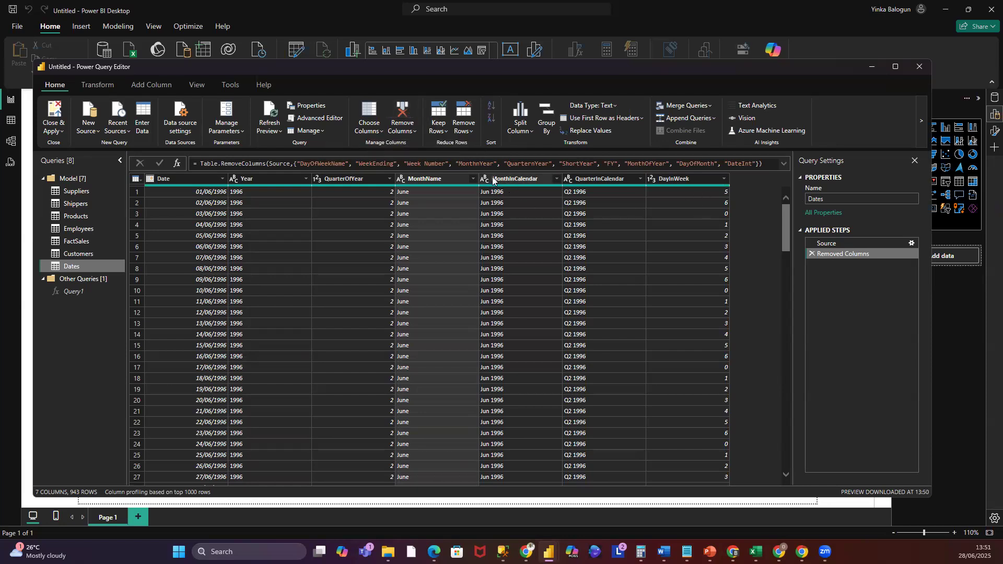
- Split the MonthInCalendar column of Dates by the Space delimiter at each occurrence
drag(787, 225, 803, 147)
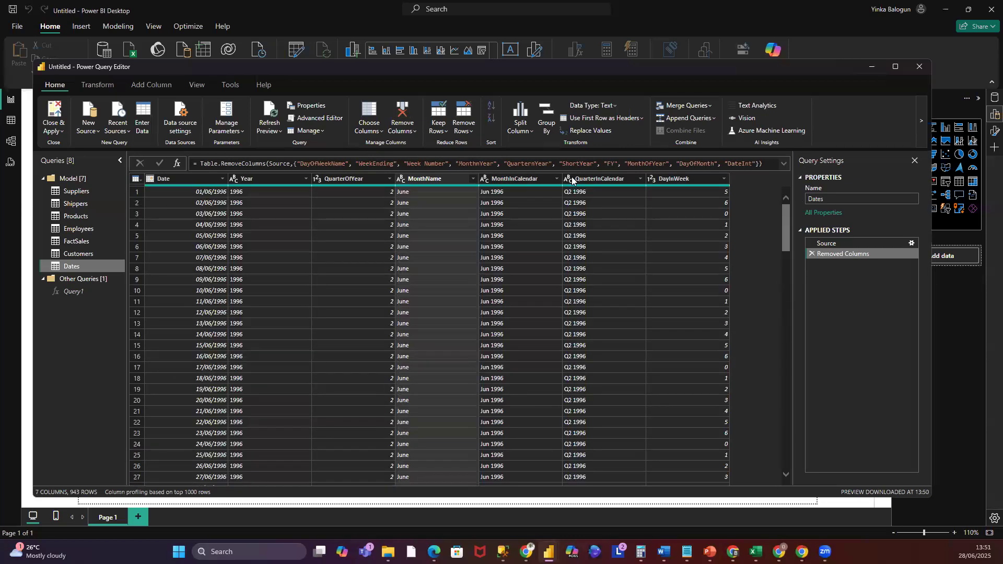
right_click(504, 179)
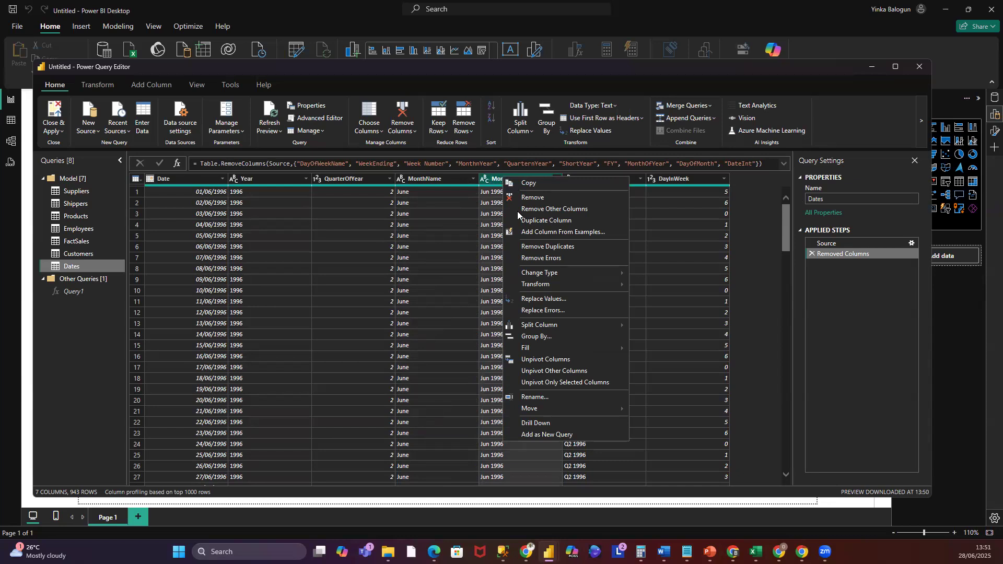
mouse_move(535, 326)
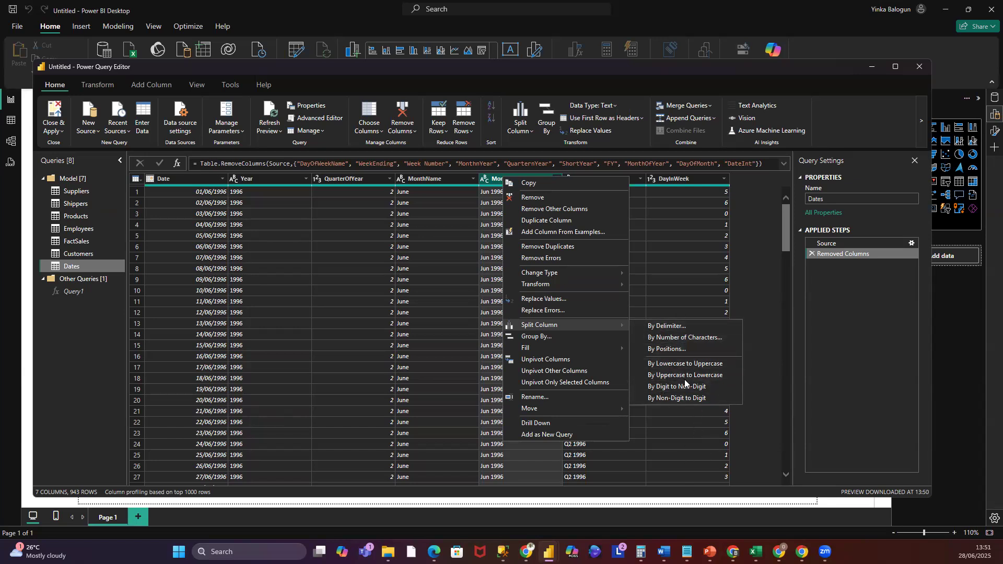
click(685, 328)
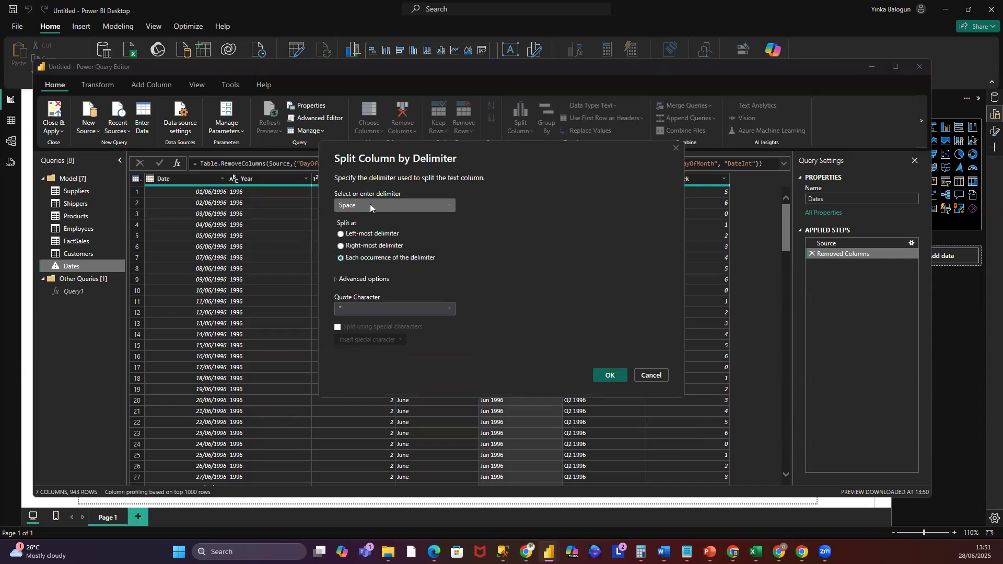
click(450, 206)
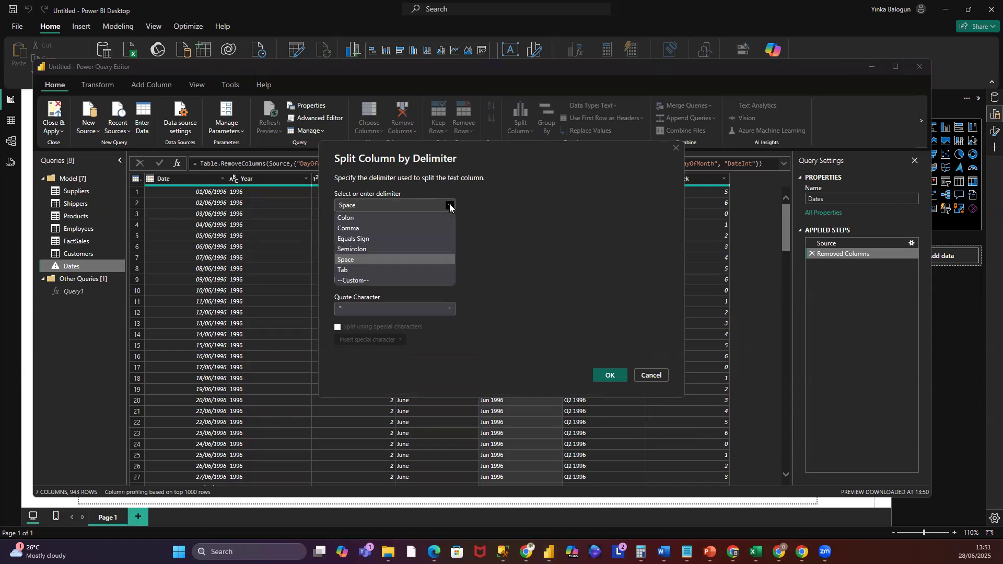
click(450, 207)
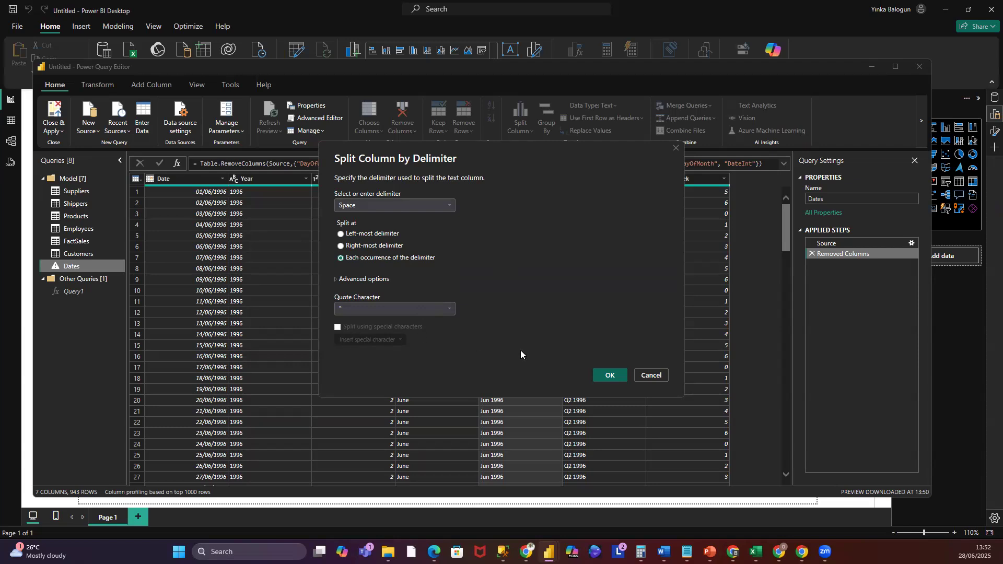
click(449, 309)
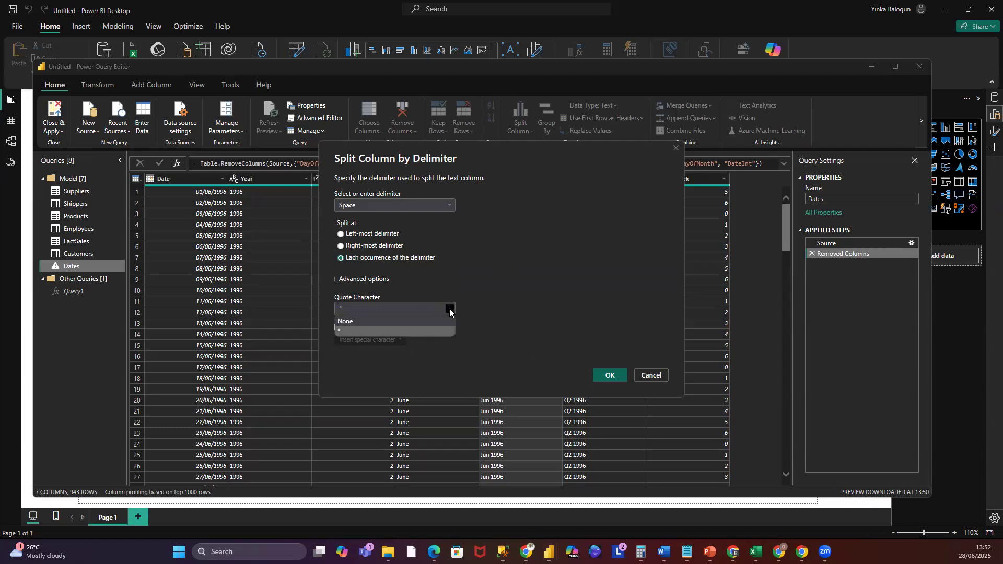
click(516, 302)
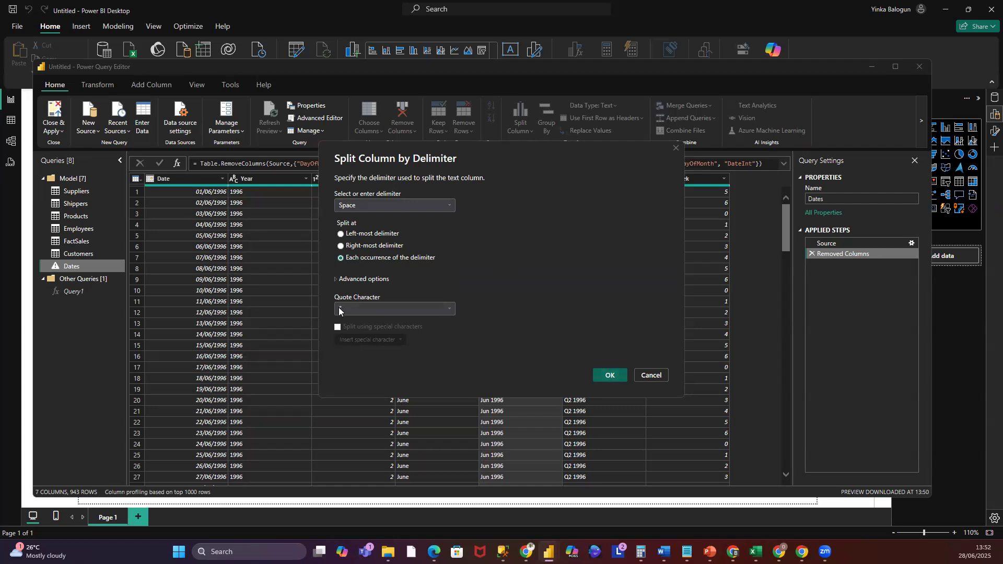
click(606, 376)
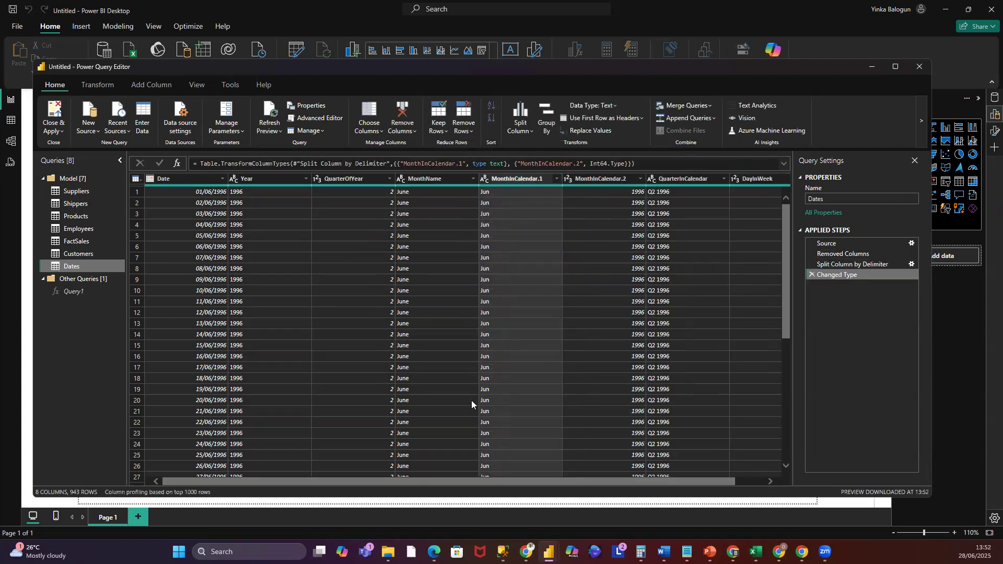
- Rename the MonthInCalendar.1 column to Month
drag(508, 483, 549, 485)
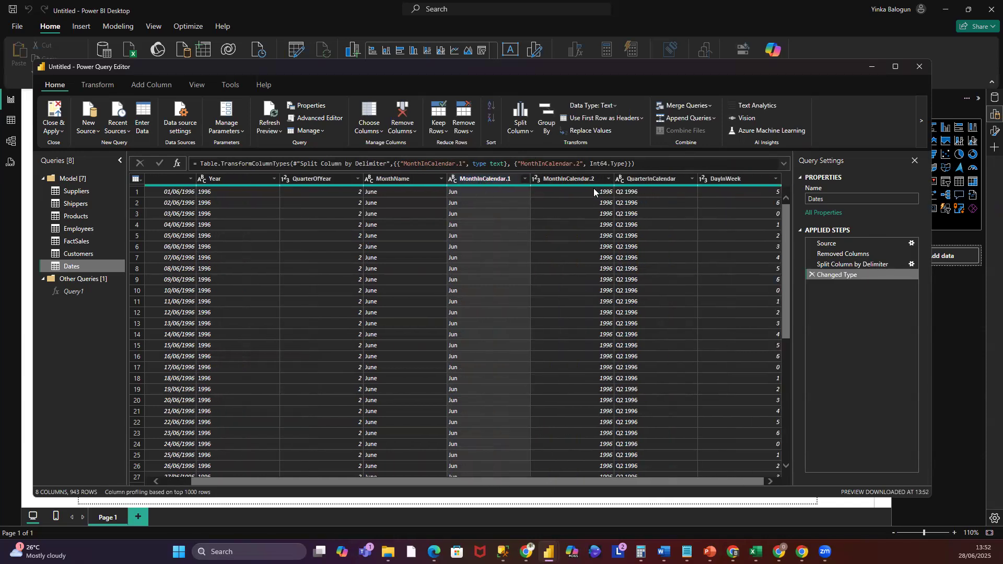
click(552, 179)
right_click(551, 180)
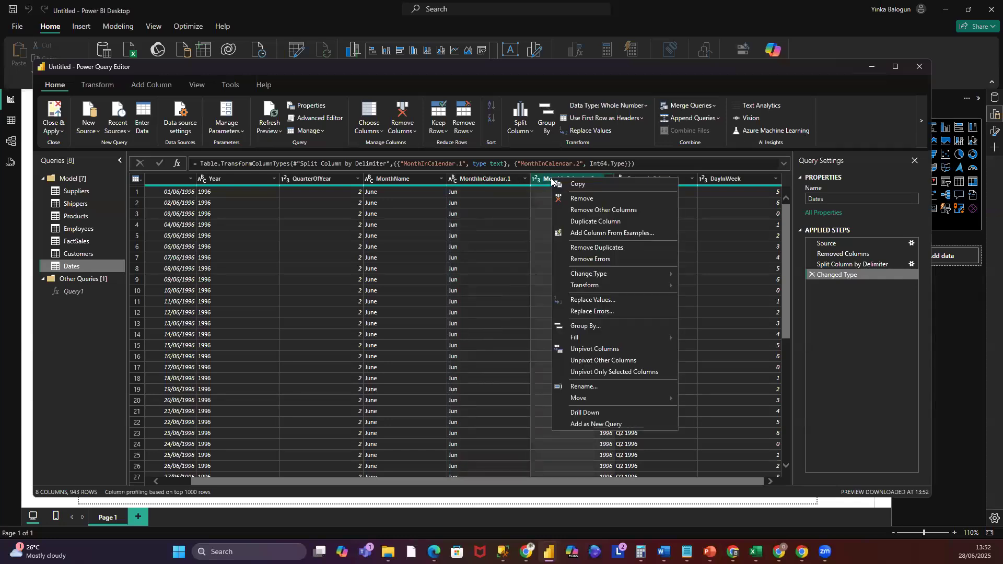
click(484, 178)
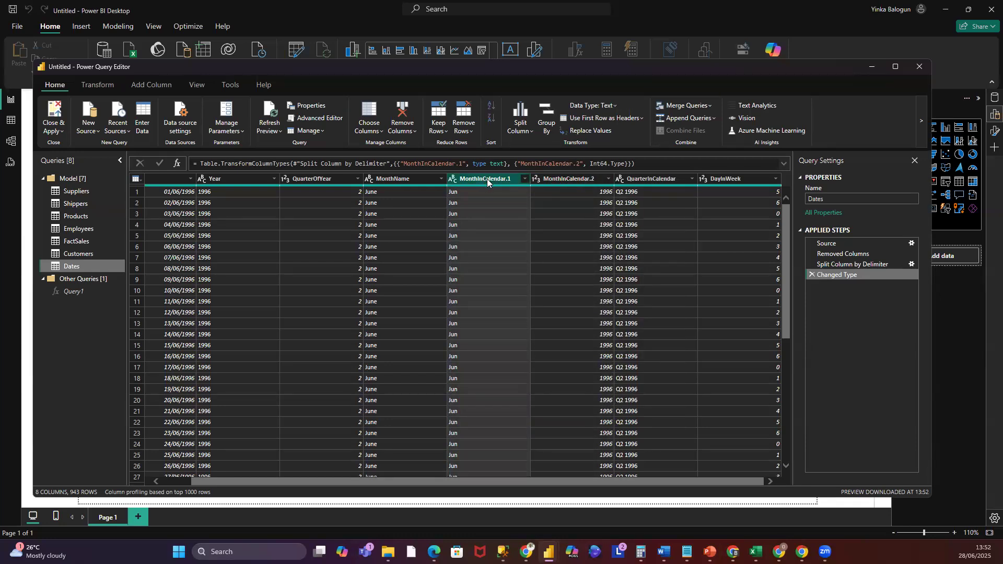
right_click(487, 179)
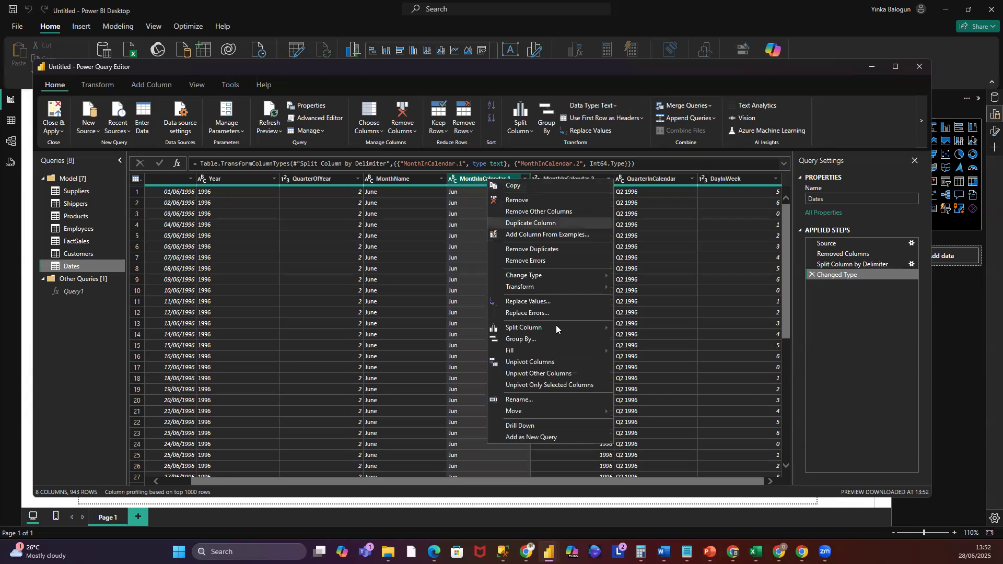
click(520, 399)
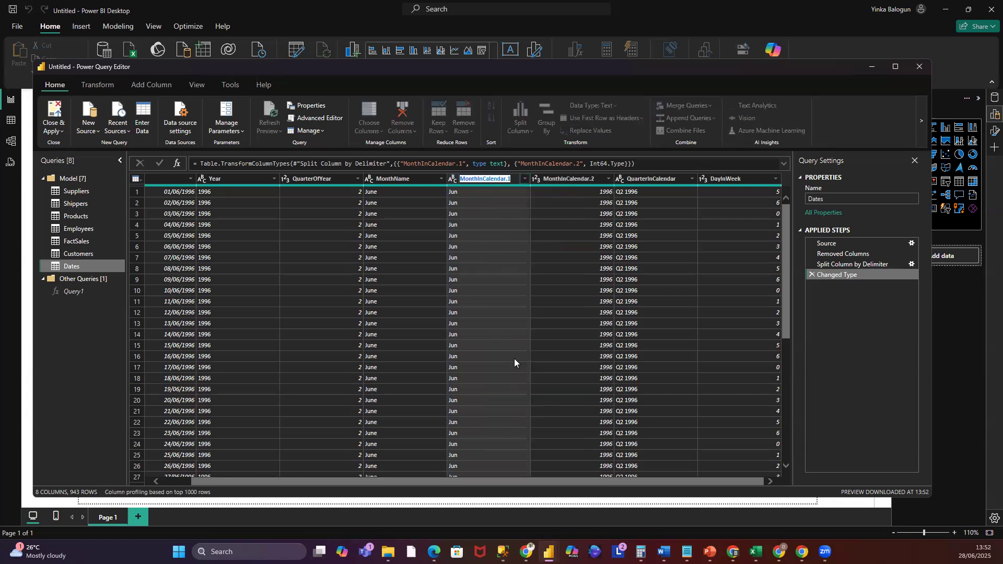
click(515, 180)
key(BackSpace)
key(BackSpace)
key(BackSpace)
key(BackSpace)
key(BackSpace)
key(BackSpace)
key(Return)
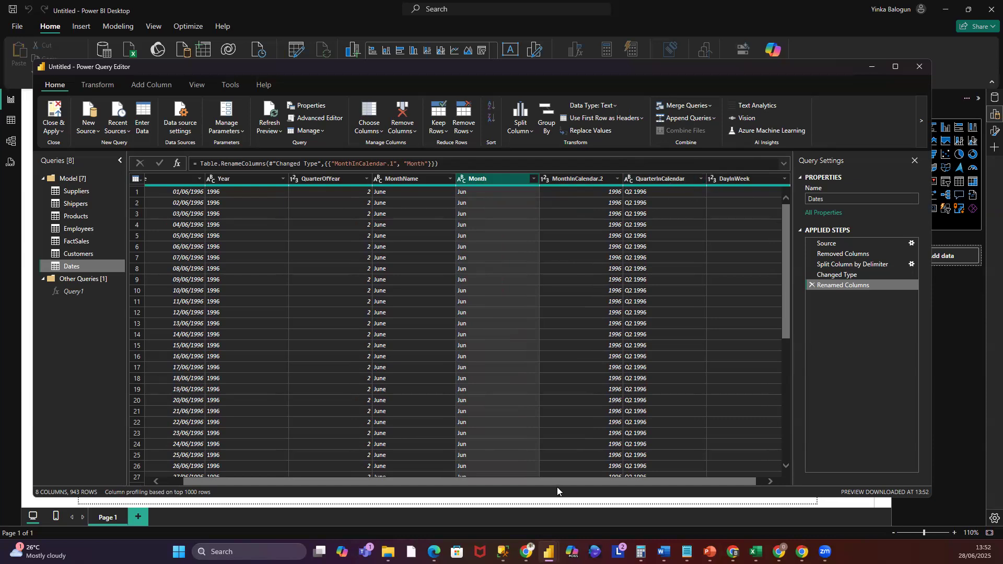
- Split the QuarterInCalendar column by the Space delimiter at each occurrence
scroll(567, 482, right, 2)
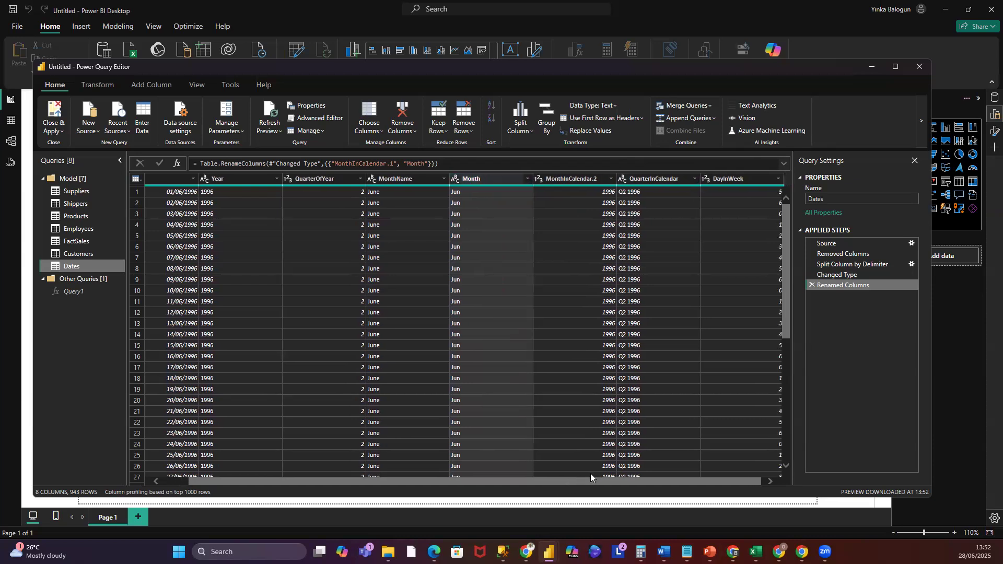
right_click(650, 181)
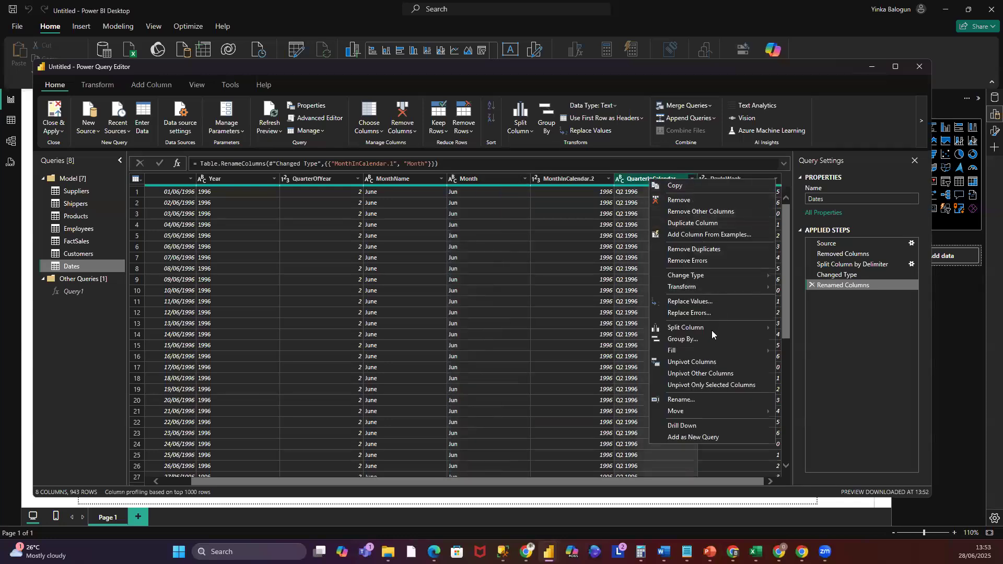
mouse_move(711, 327)
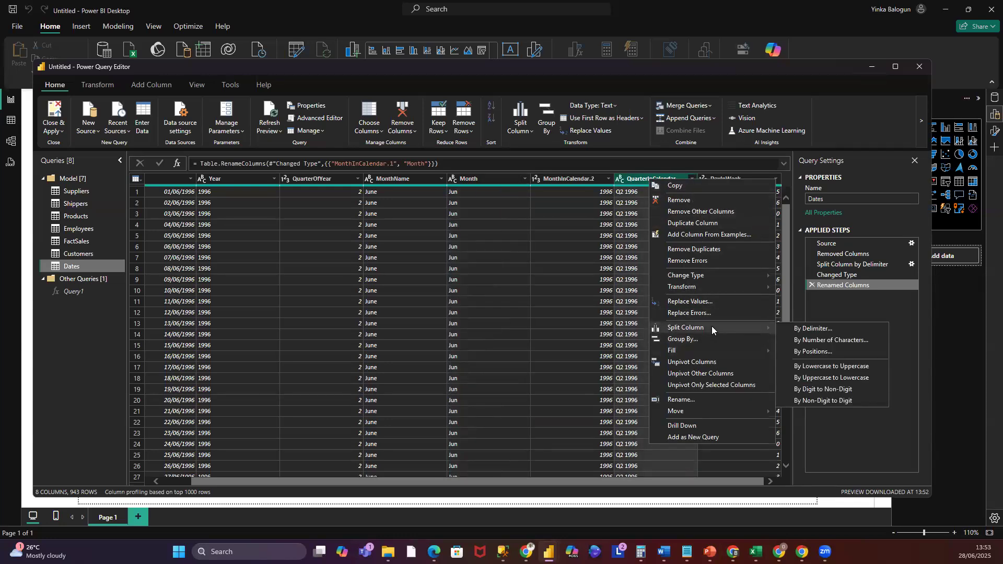
click(834, 330)
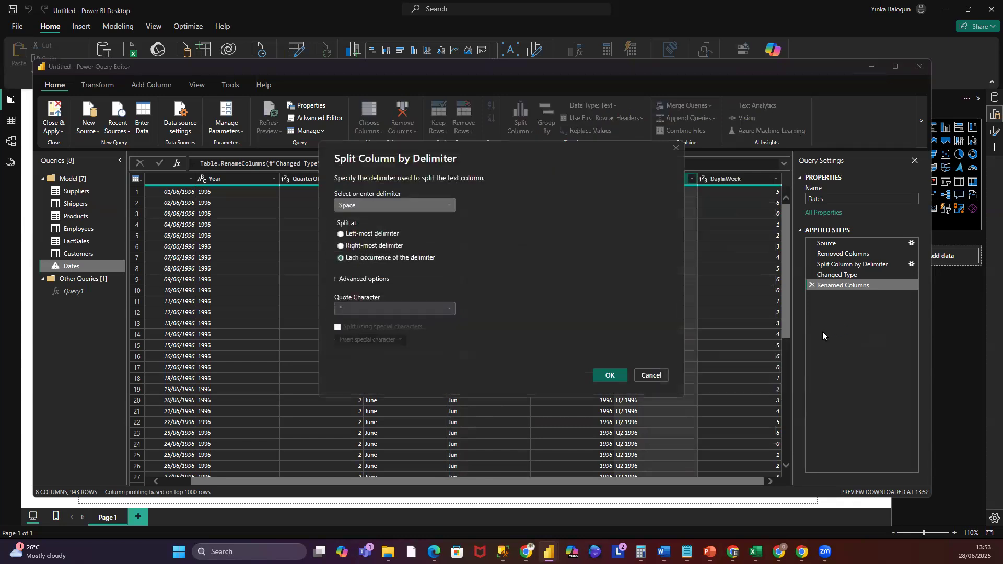
click(610, 376)
drag(594, 482, 593, 481)
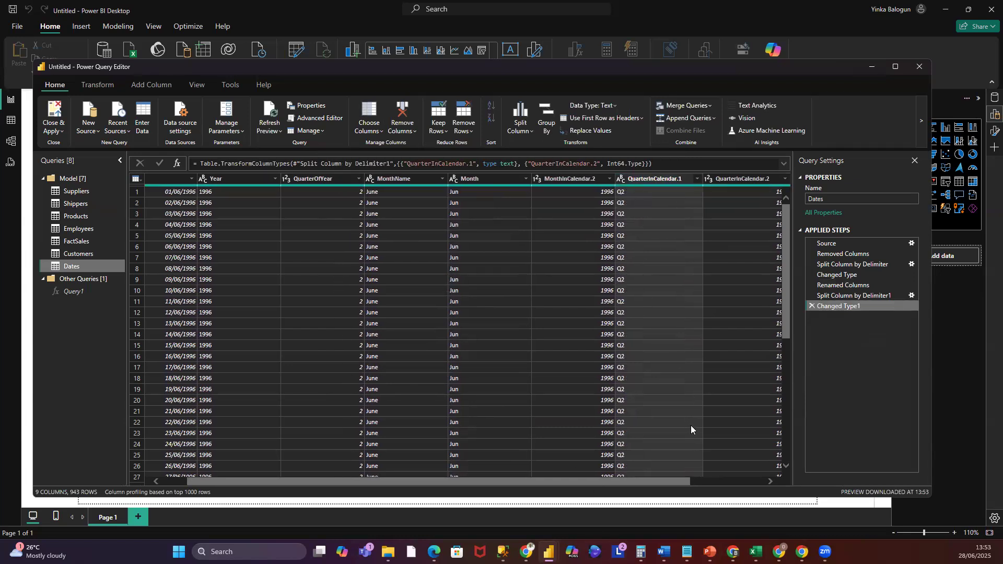
- Rename the QuarterInCalendar.1 column to Quarter
drag(674, 484, 734, 489)
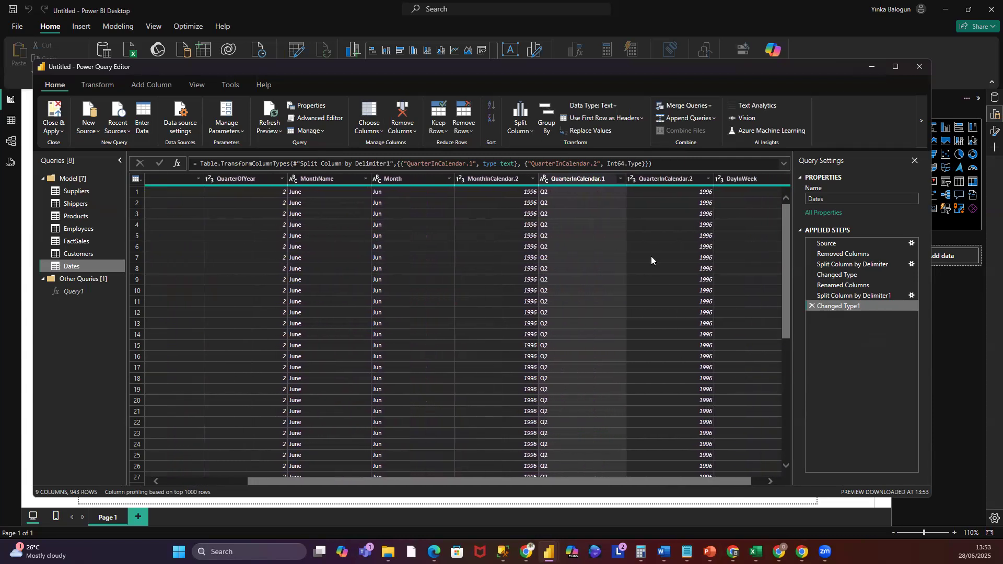
right_click(587, 180)
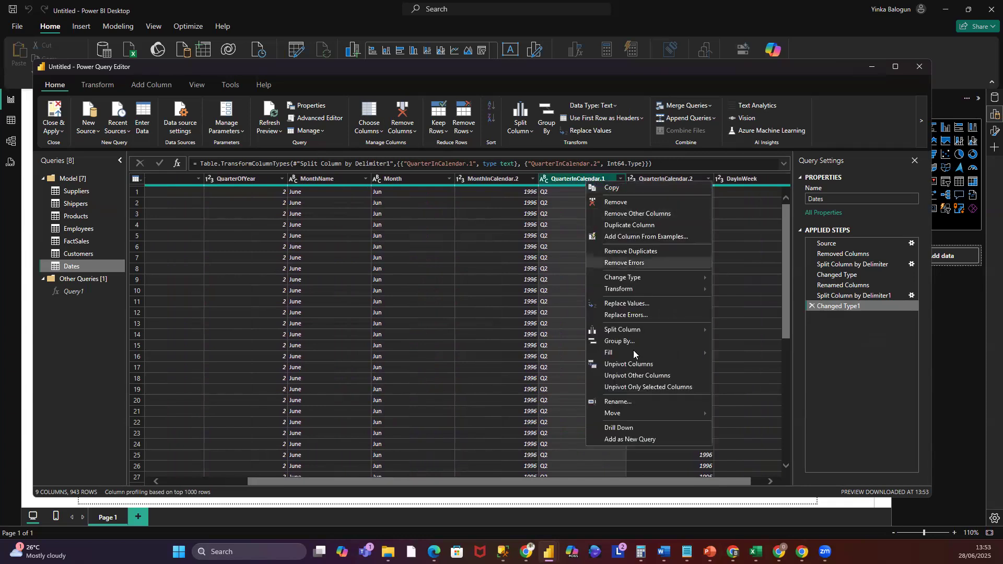
click(625, 403)
click(609, 179)
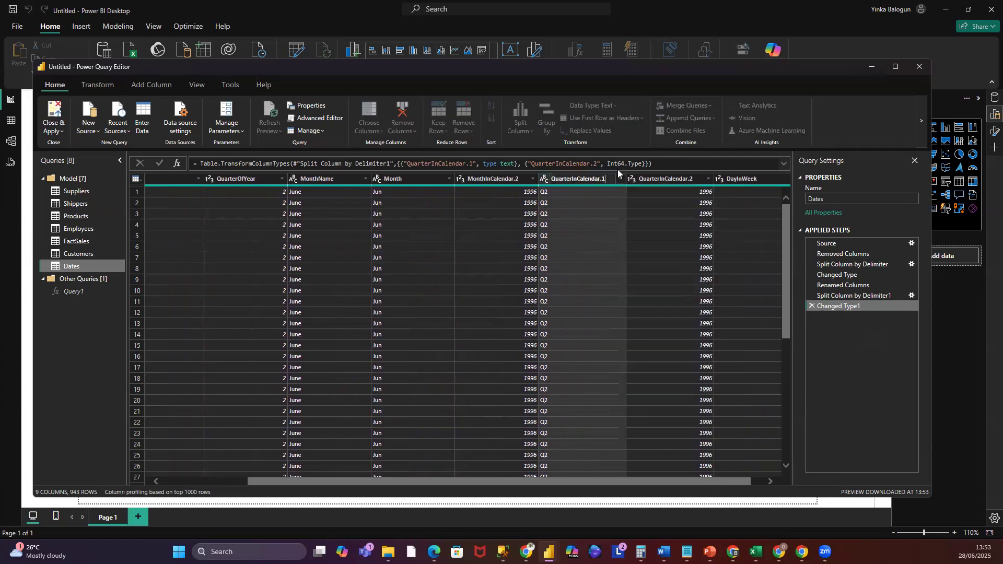
key(BackSpace)
key(BackSpace)
key(BackSpace)
key(BackSpace)
key(BackSpace)
key(BackSpace)
key(BackSpace)
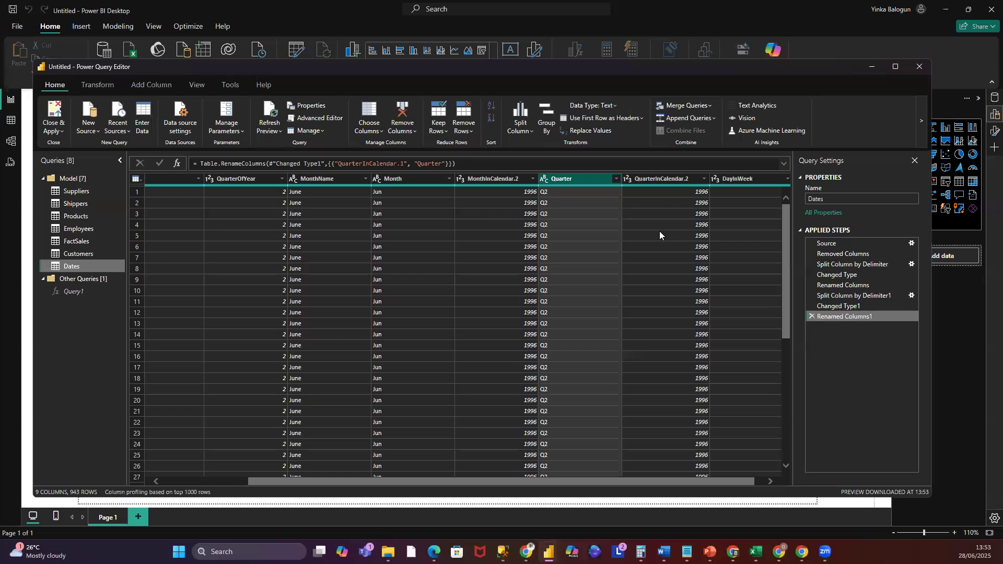
- Remove the QuarterOfYear, MonthName, MonthInCalendar.2, QuarterInCalendar.2 and DayInWeek columns from Dates
click(305, 179)
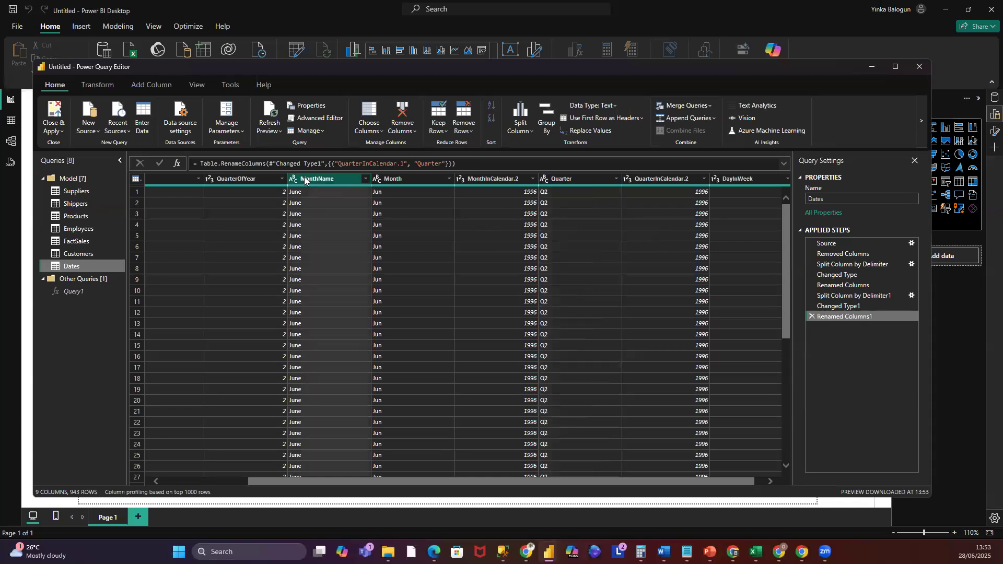
click(239, 181)
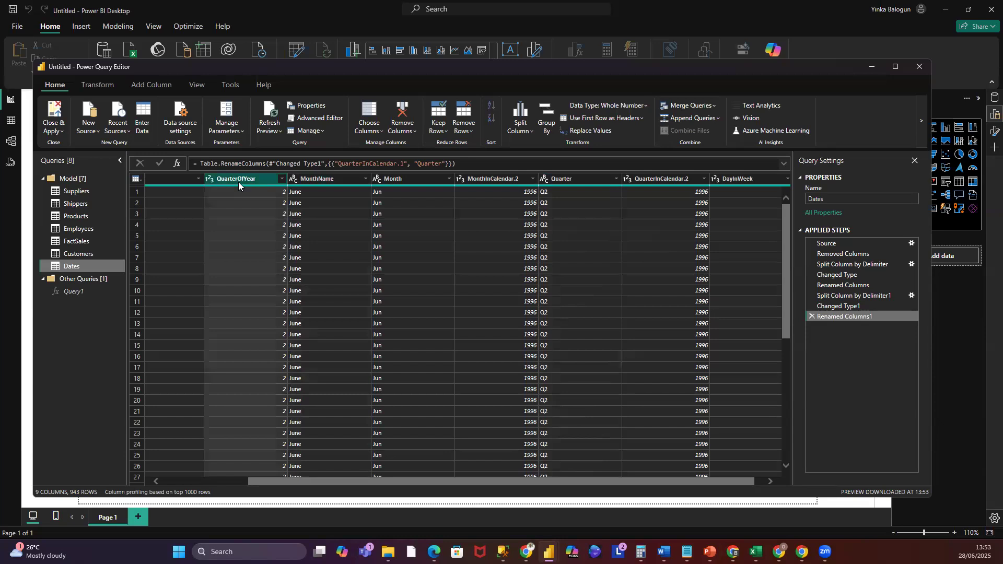
click(321, 178)
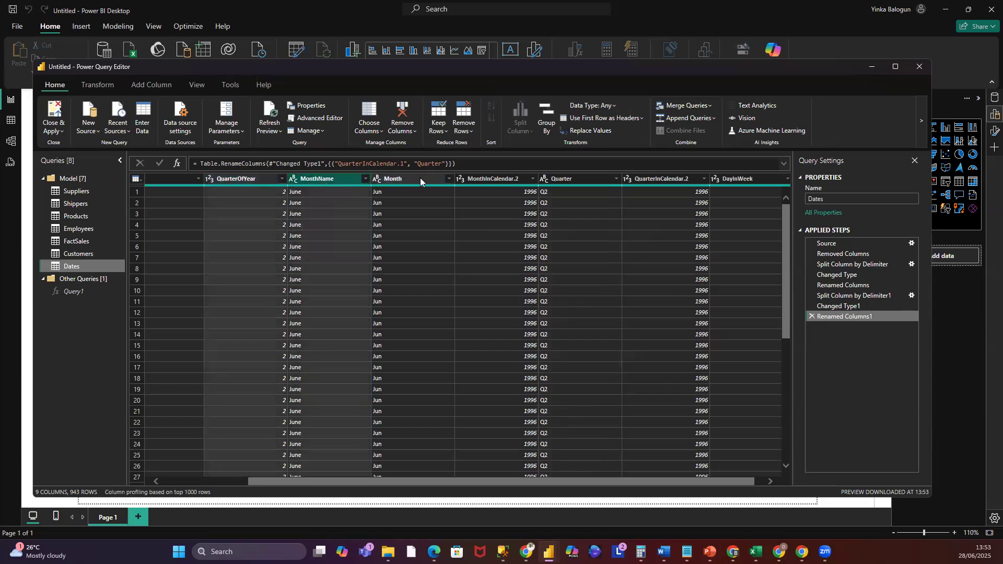
click(502, 180)
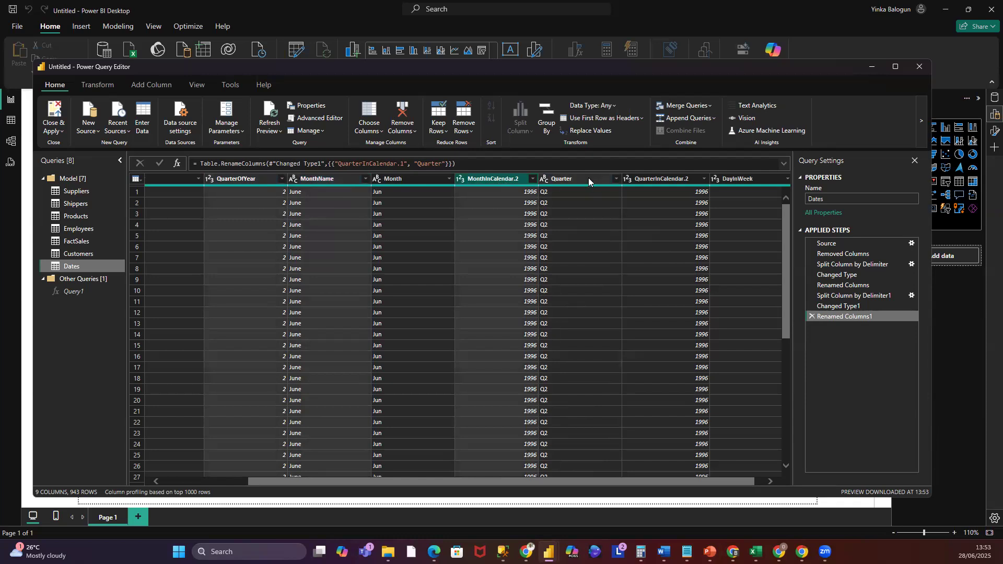
click(645, 180)
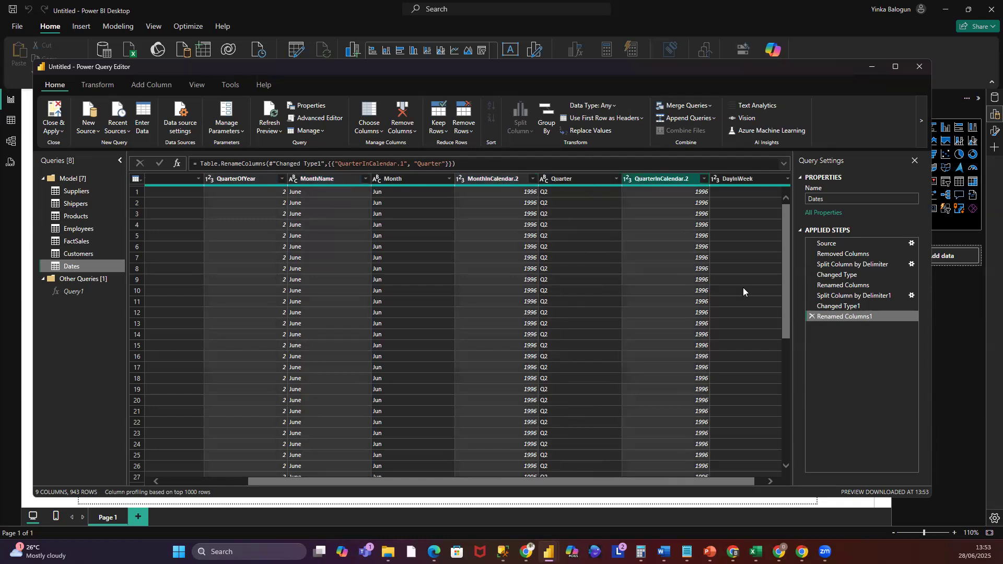
click(743, 181)
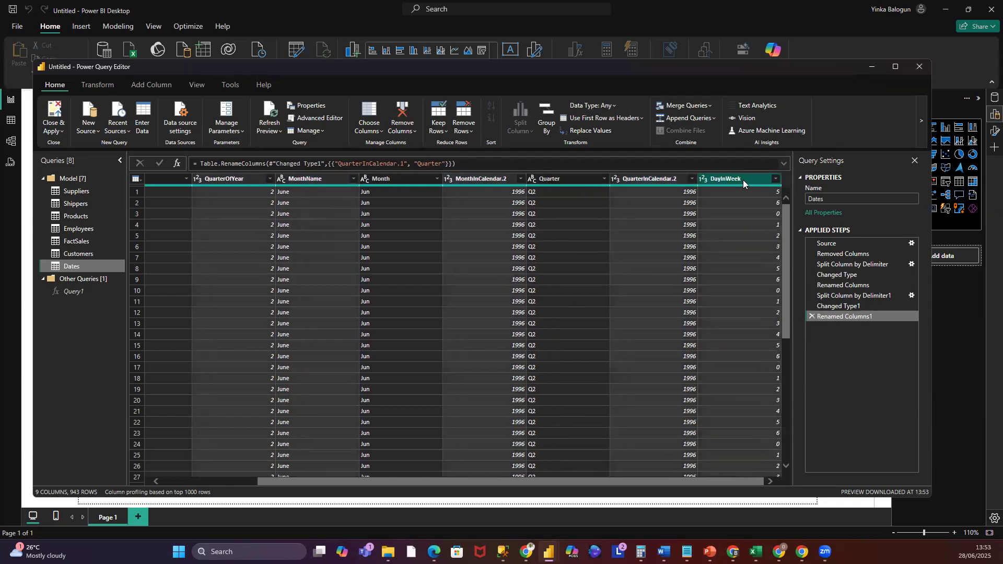
click(654, 179)
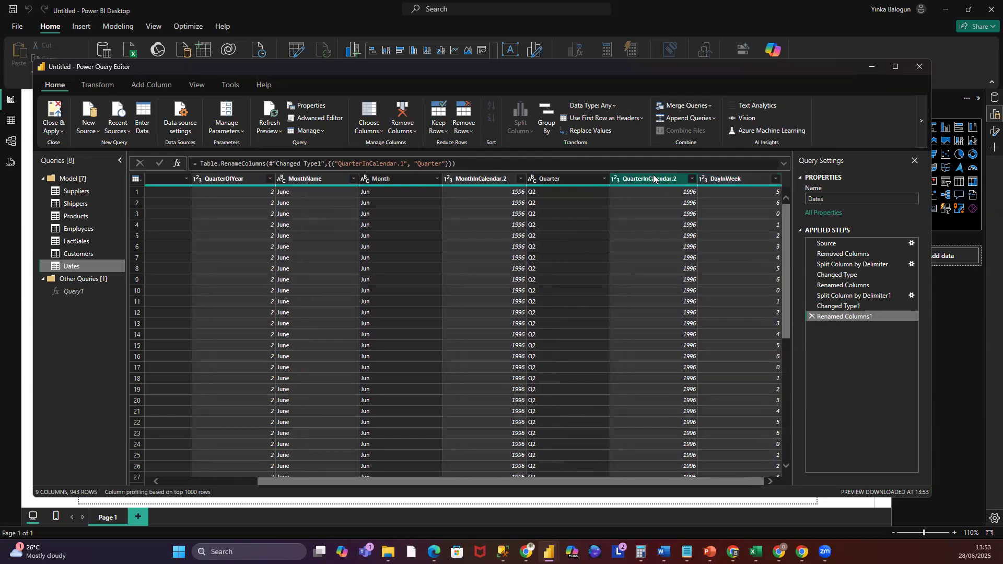
right_click(654, 179)
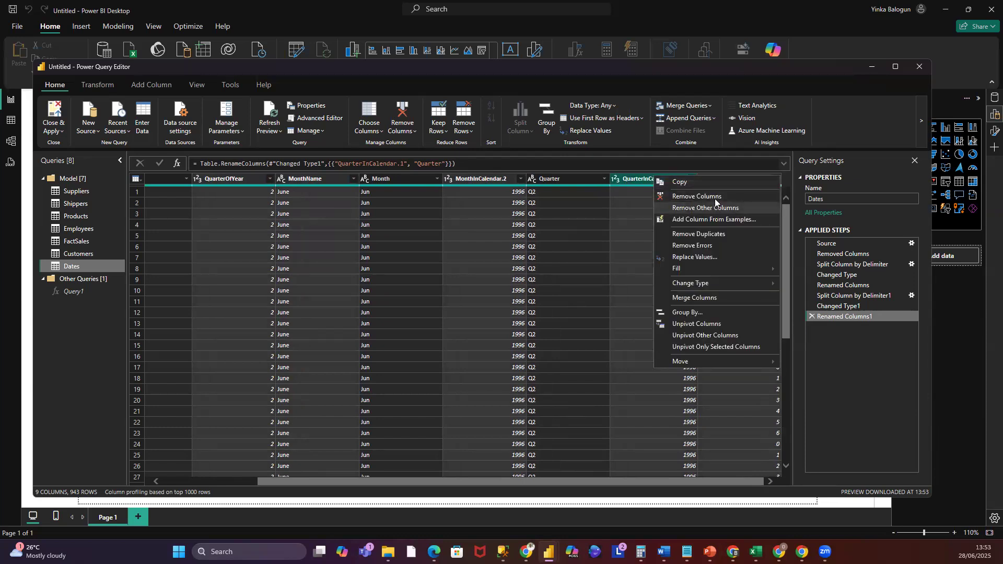
click(716, 200)
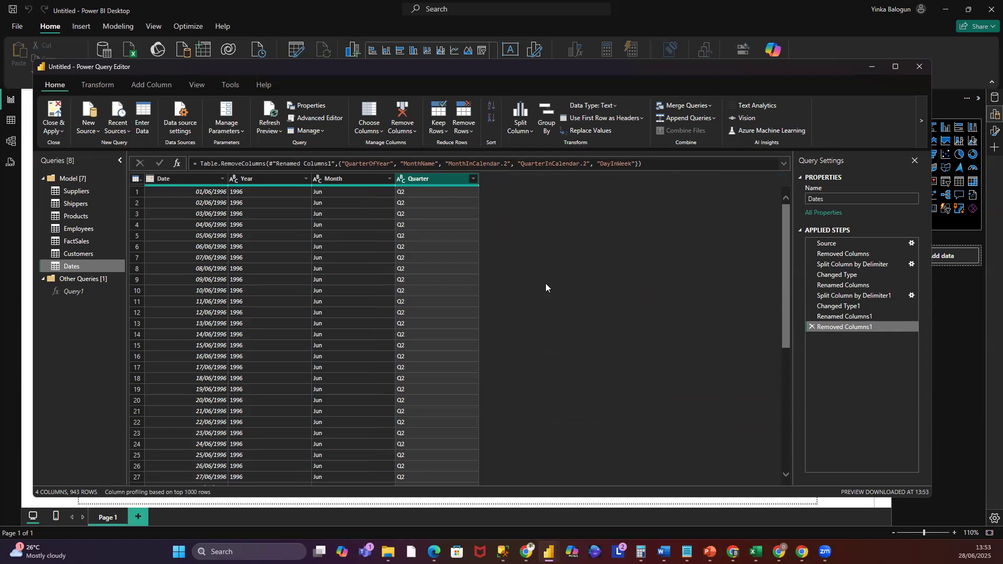
- Delete the Removed Columns1 step from the Dates query's applied steps
click(811, 327)
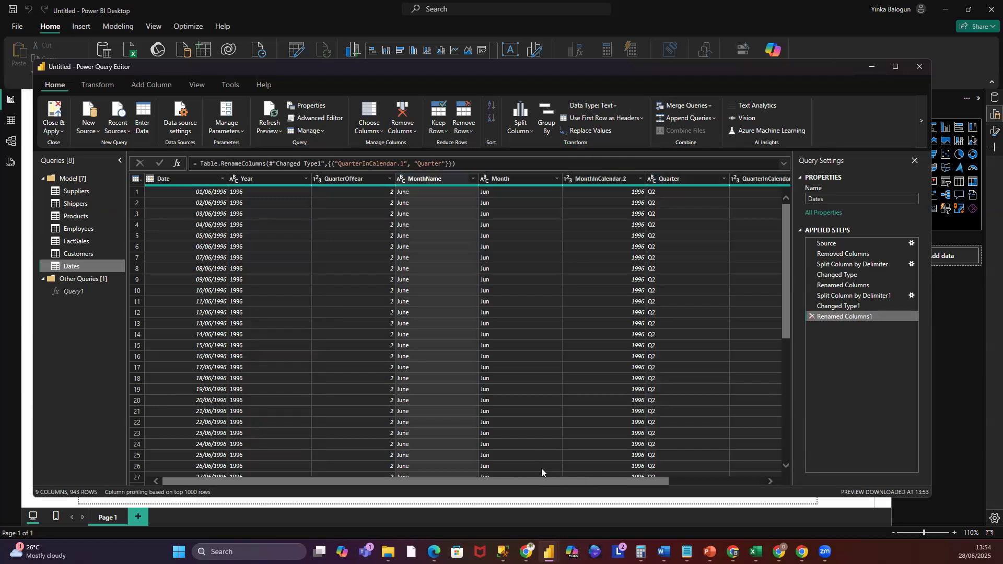
drag(545, 478, 708, 486)
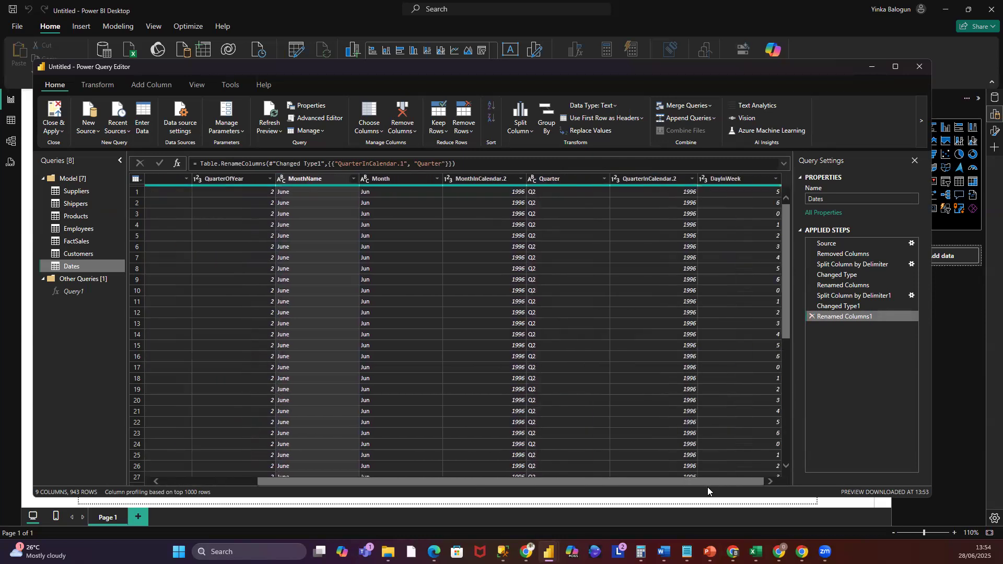
- Remove the QuarterOfYear, MonthName, MonthInCalendar.2, QuarterInCalendar.2 and DayInWeek columns from Dates again, leaving Date, Year, Month and Quarter
click(746, 180)
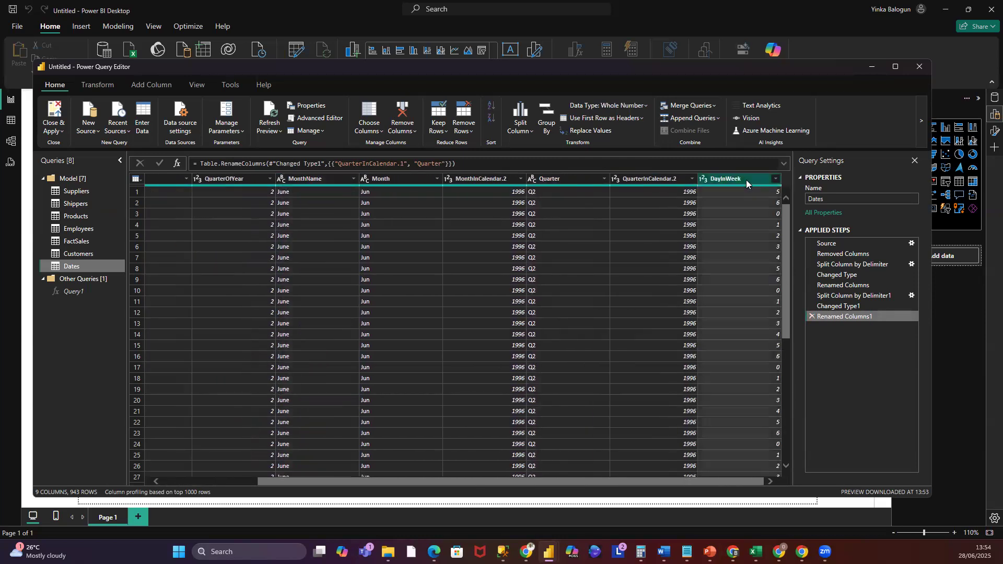
ctrl+click(648, 178)
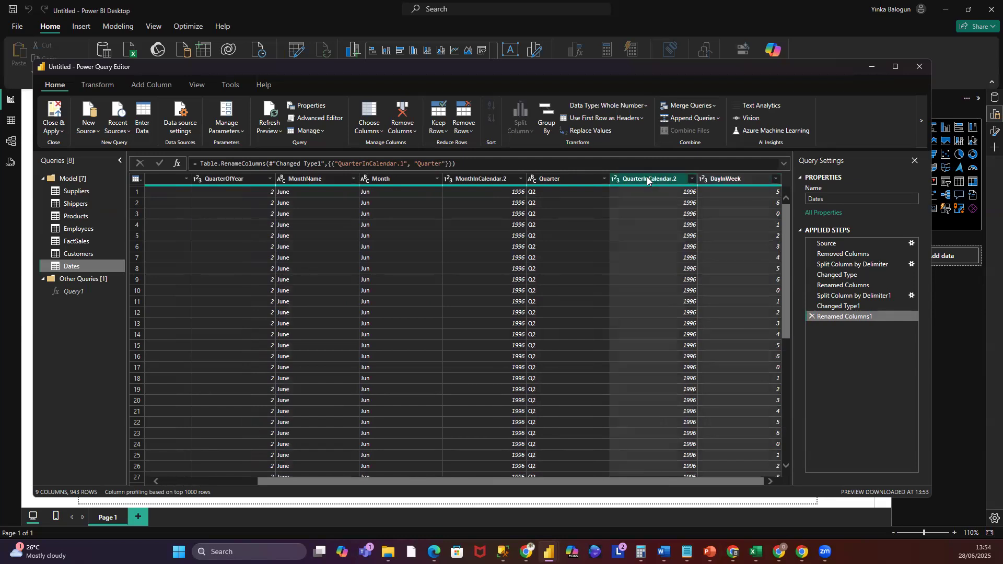
click(474, 176)
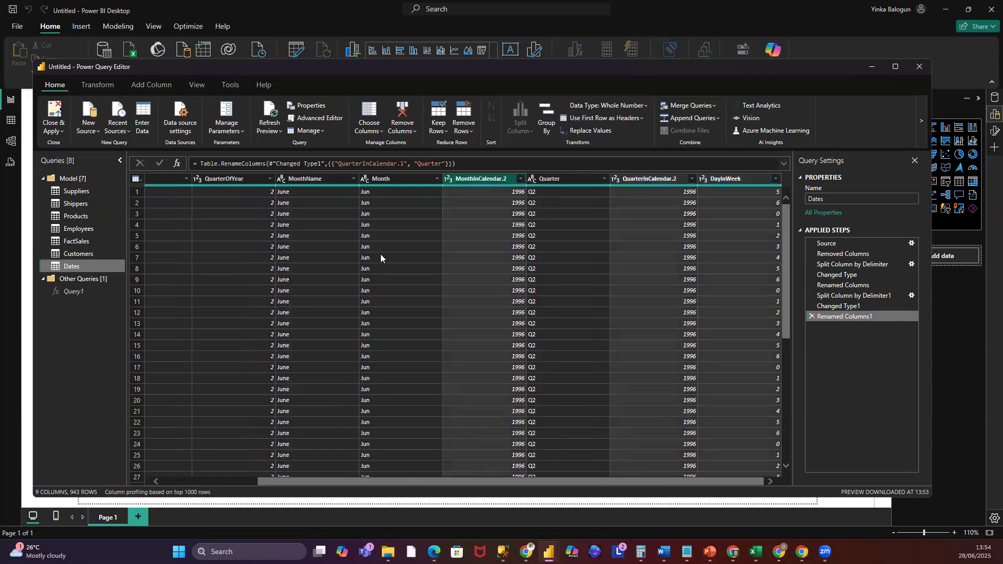
click(306, 179)
click(244, 179)
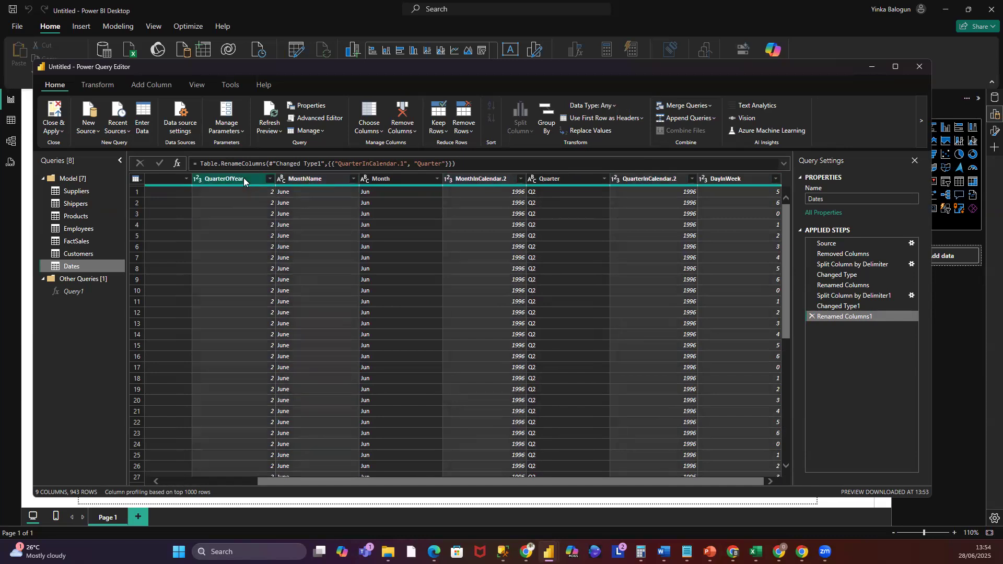
right_click(244, 178)
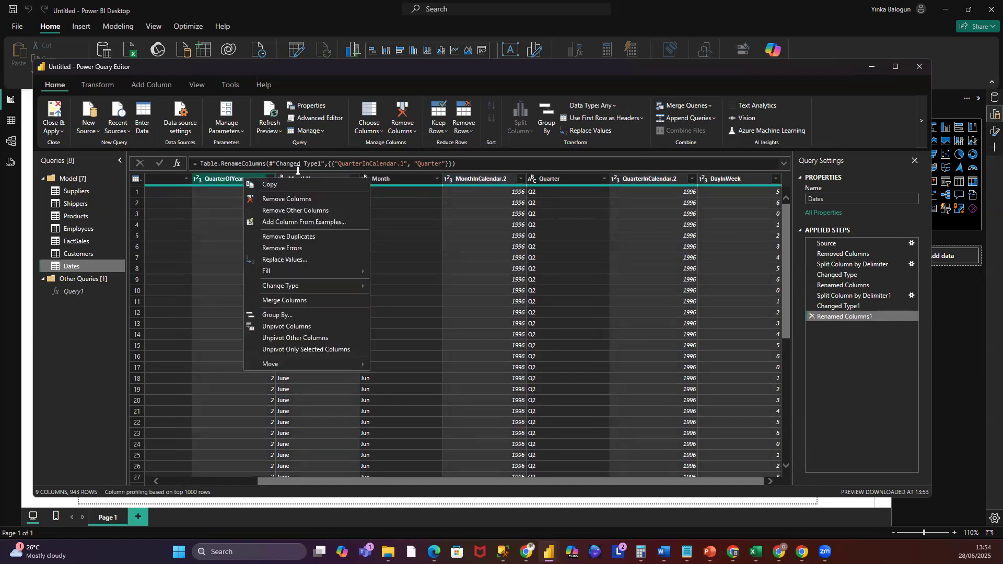
click(298, 197)
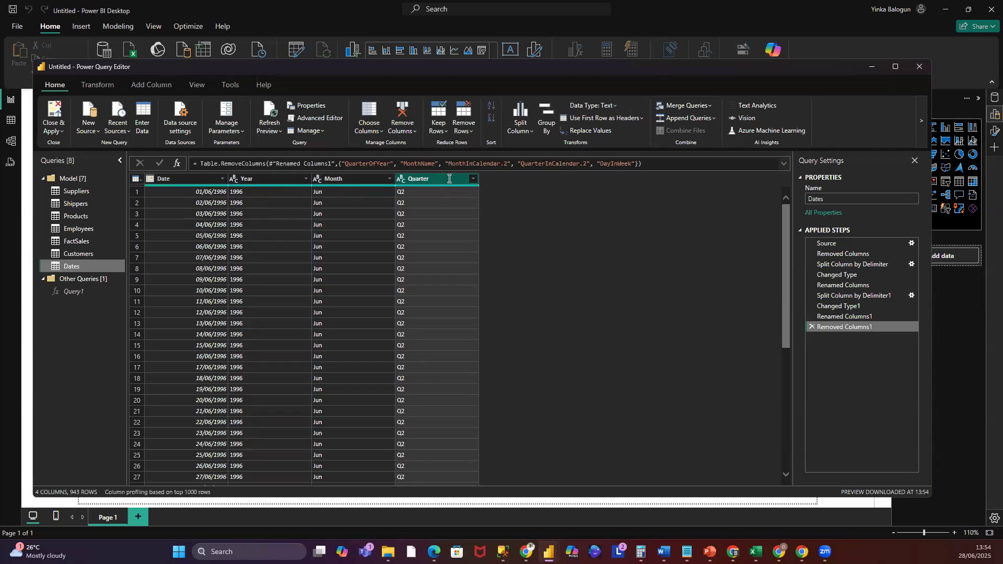
- Move the Year column to the end of the Dates table, after Quarter, and close the editor applying all changes
click(259, 179)
mouse_move(261, 178)
mouse_down()
mouse_move(512, 175)
mouse_move(269, 183)
mouse_up()
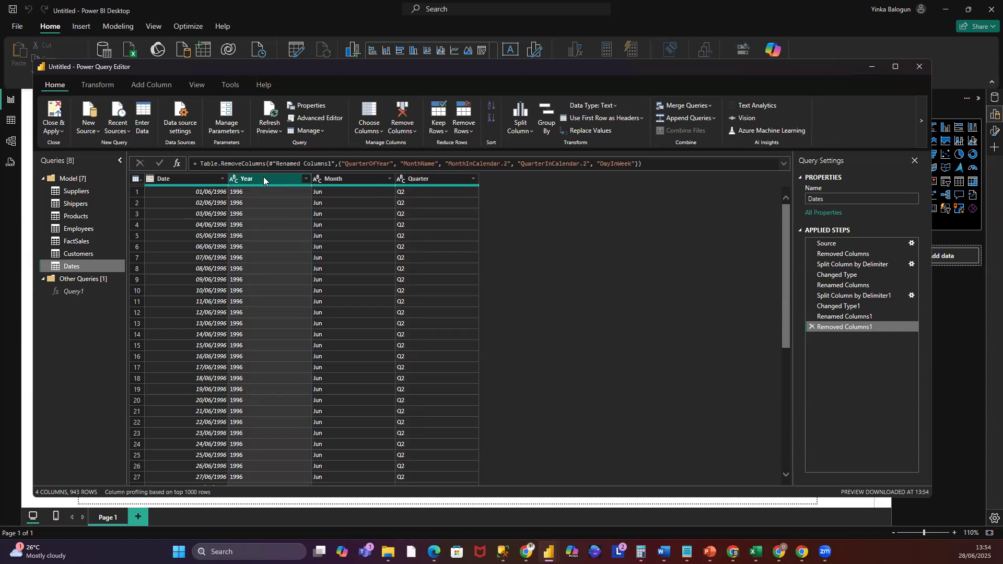
drag(264, 178, 523, 191)
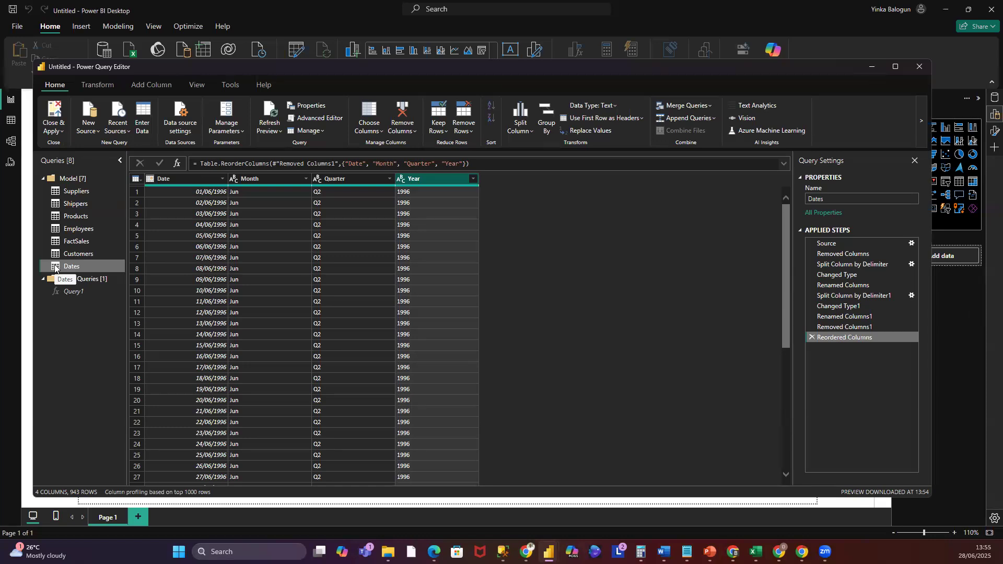
click(62, 132)
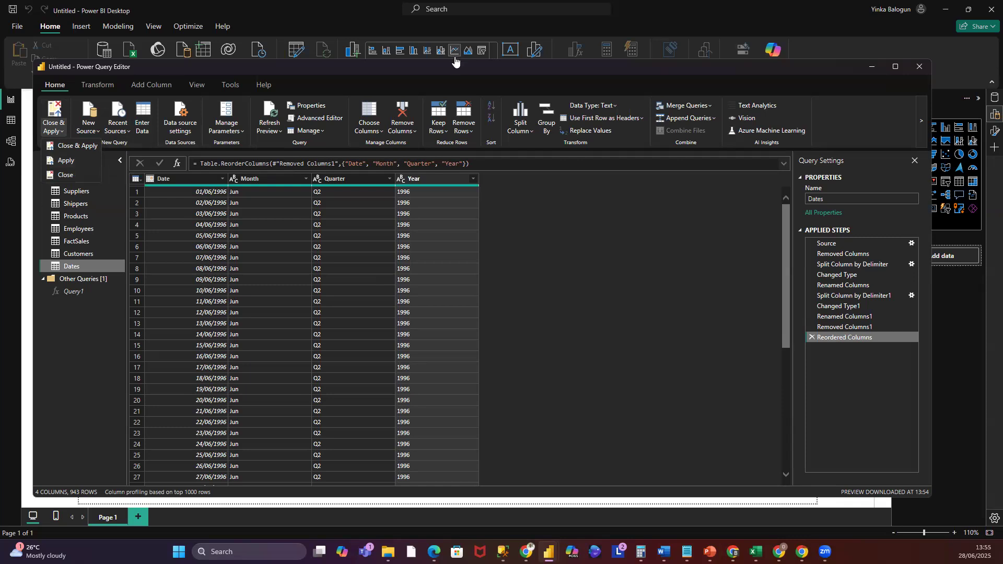
click(78, 148)
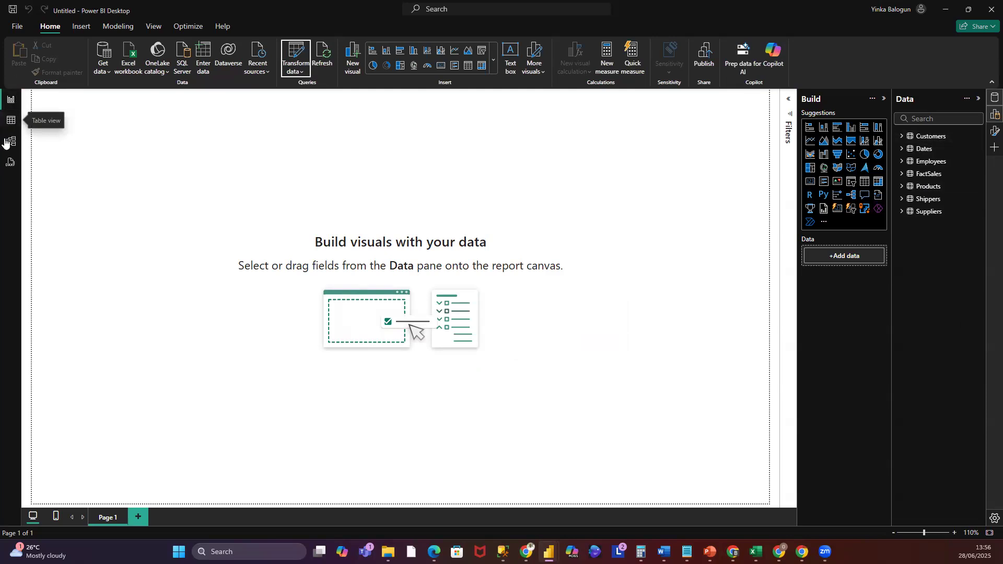
- Review the data of each loaded table in Table view, from Customers through Suppliers
click(11, 122)
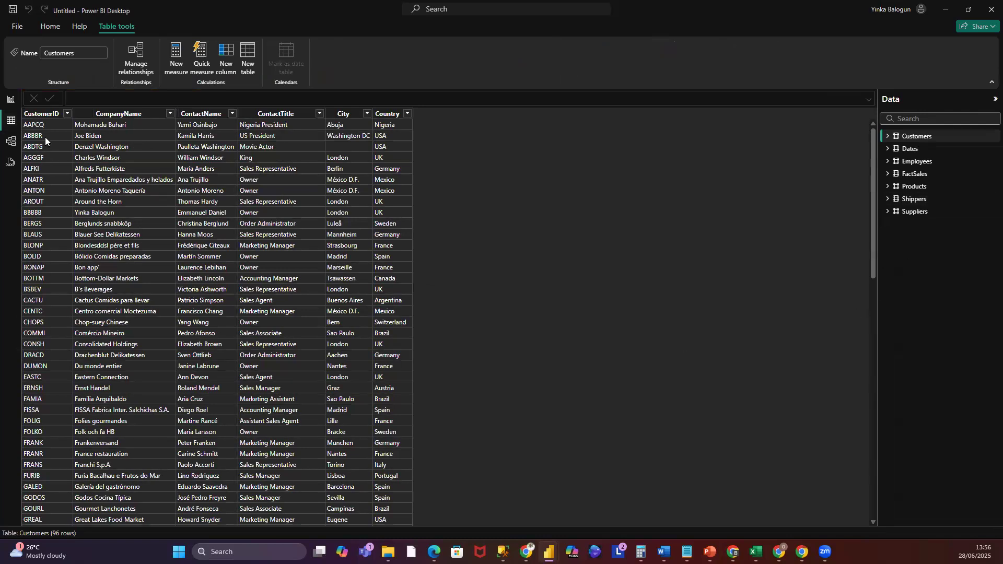
click(910, 152)
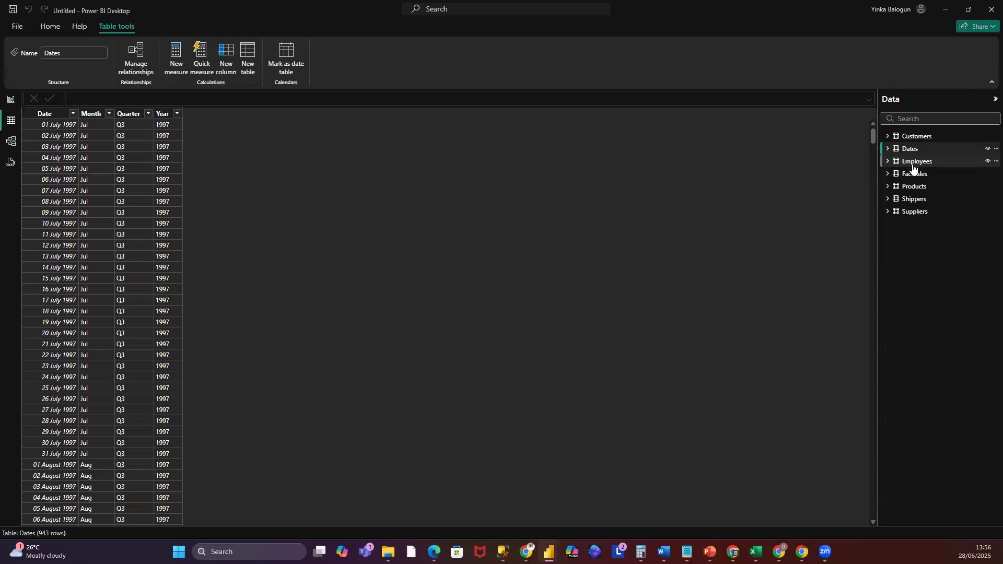
click(913, 166)
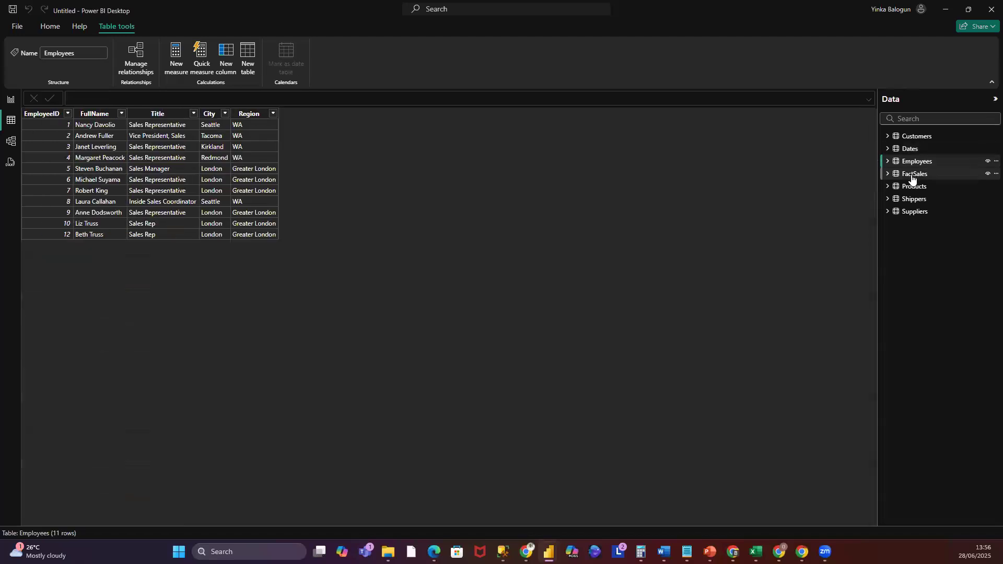
click(912, 177)
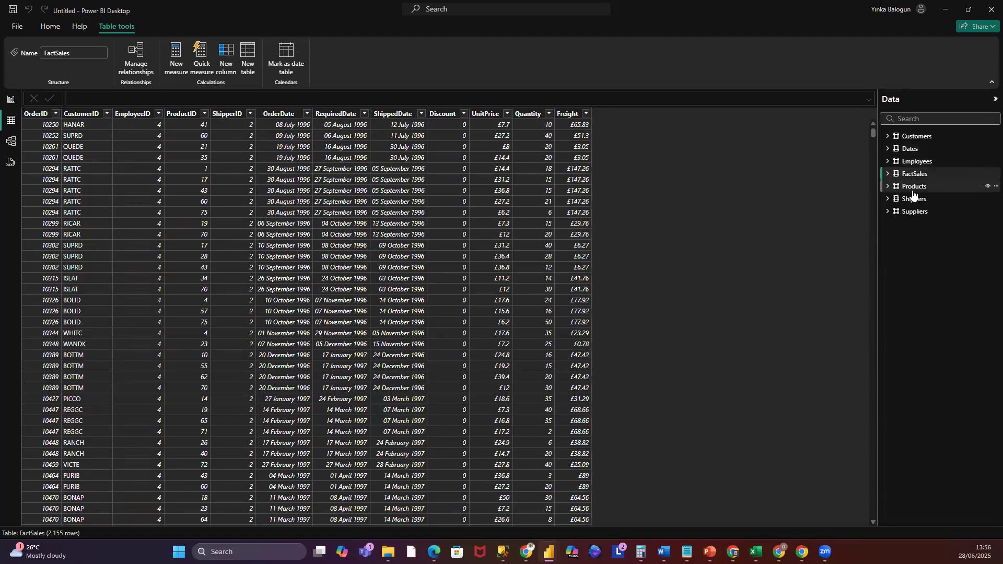
click(913, 188)
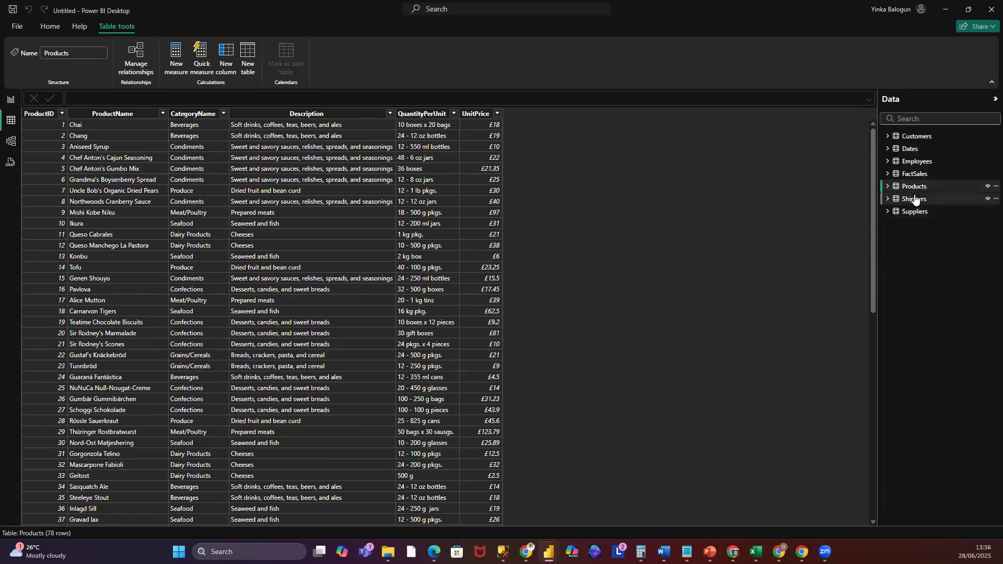
click(916, 199)
click(925, 213)
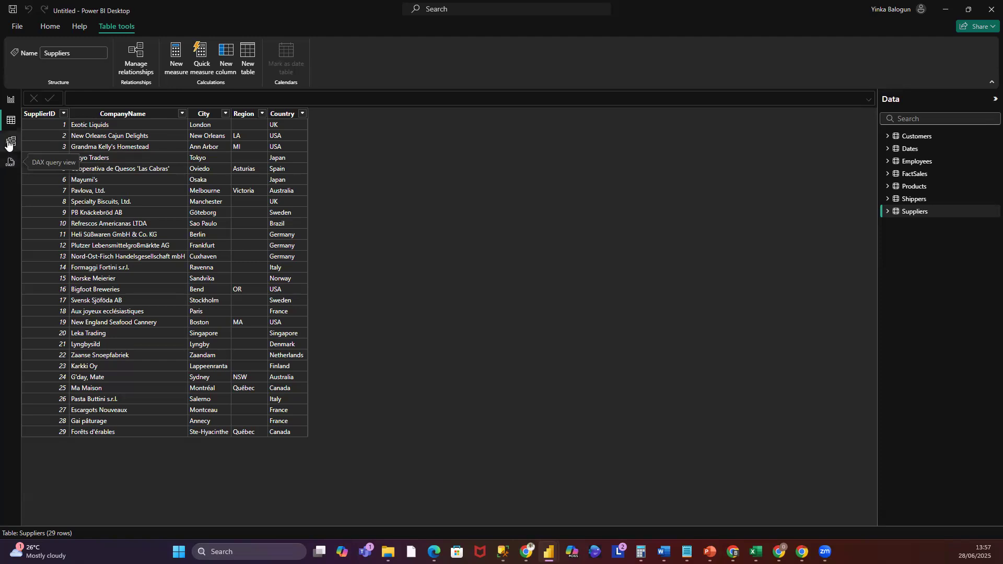
- Open the model diagram and drag the Shippers, Employees, Products and Customers table cards into a row across the top
click(10, 142)
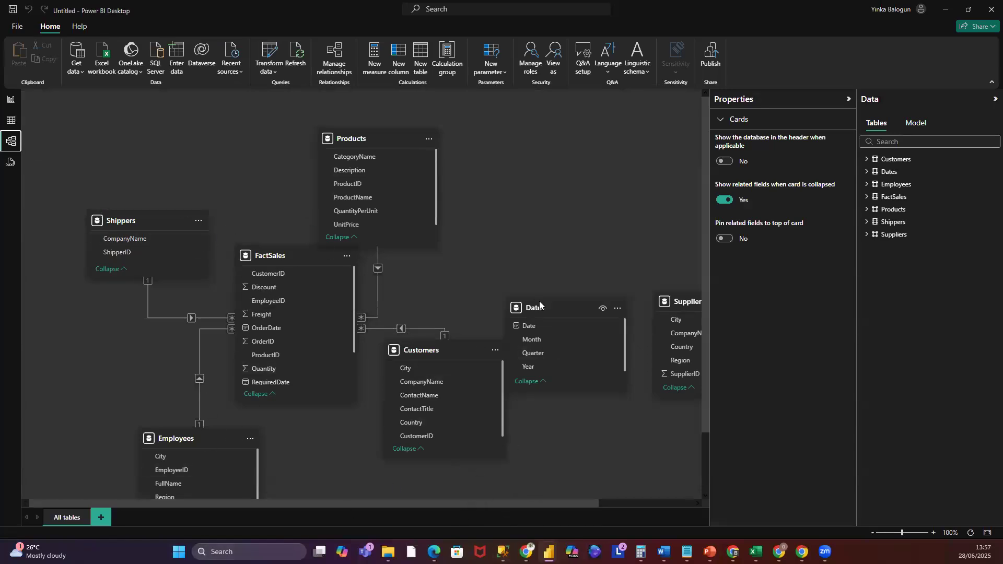
drag(540, 304, 556, 242)
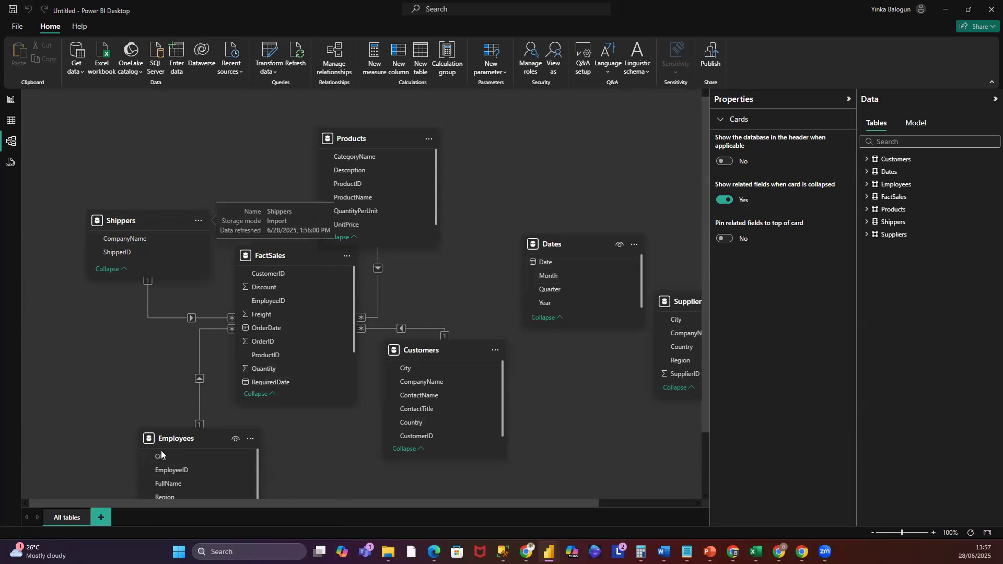
drag(168, 439, 247, 124)
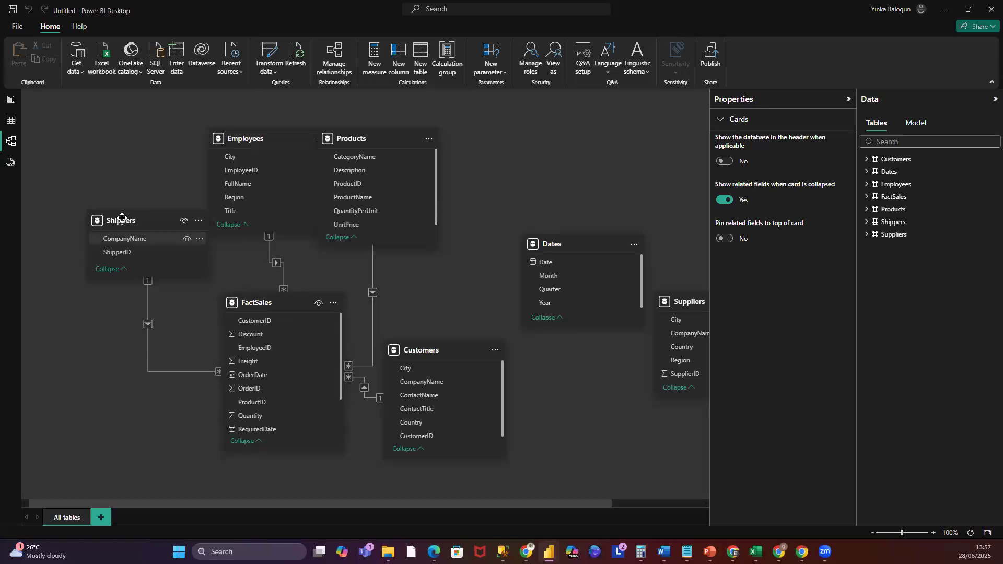
drag(119, 222, 110, 139)
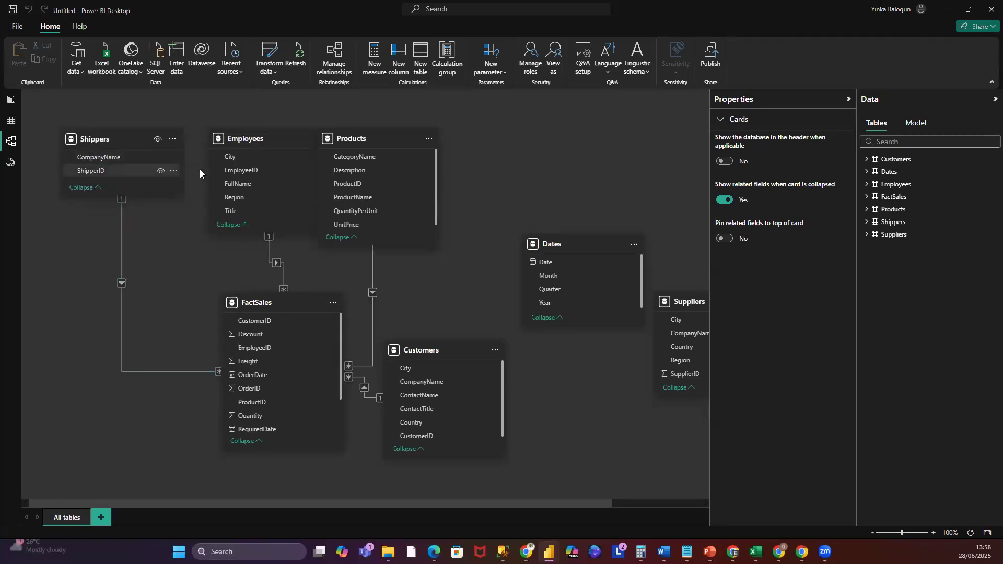
drag(245, 144, 231, 147)
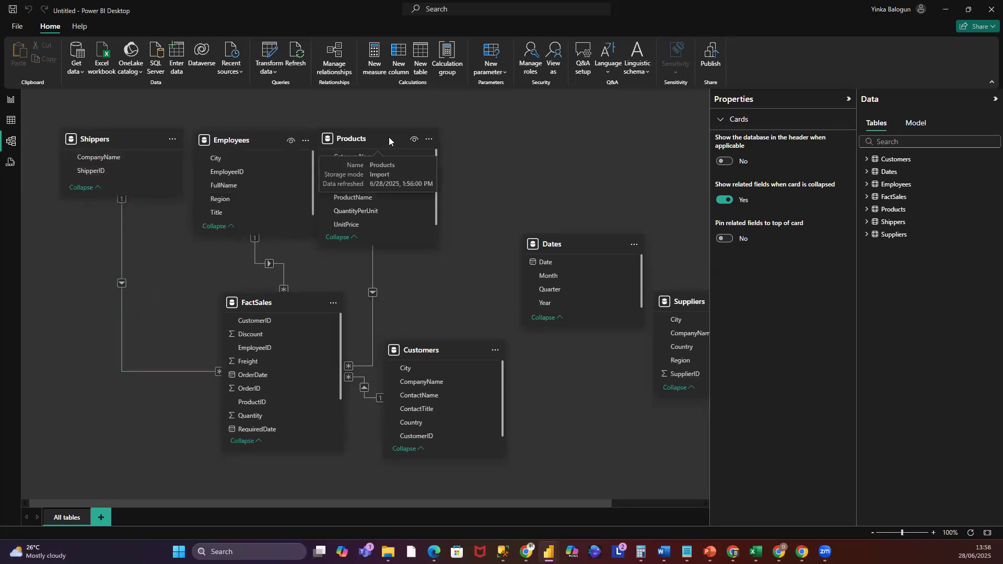
drag(389, 137, 407, 137)
drag(447, 348, 549, 136)
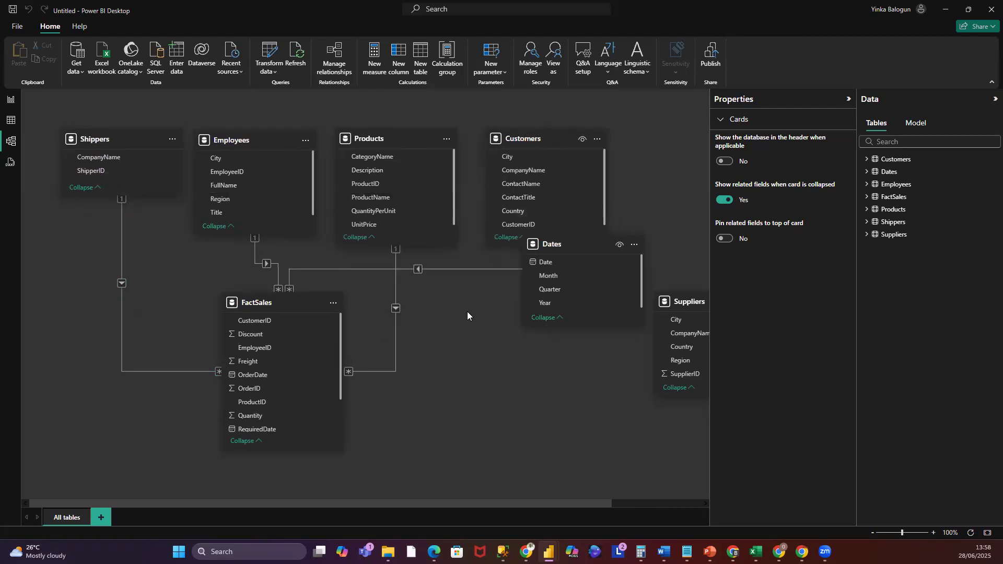
- Shrink the Shippers and Employees table cards in the model diagram
drag(180, 163, 152, 207)
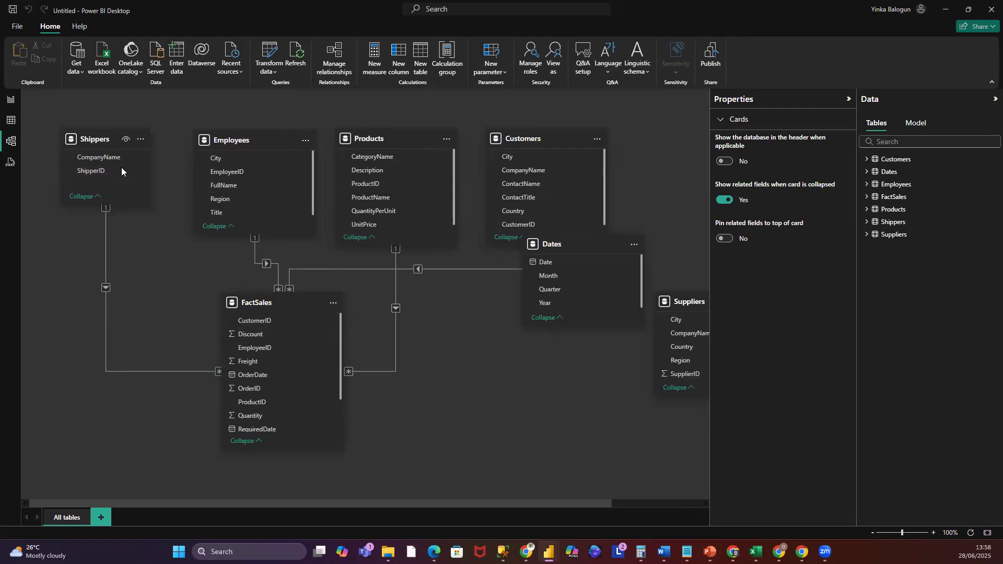
click(124, 144)
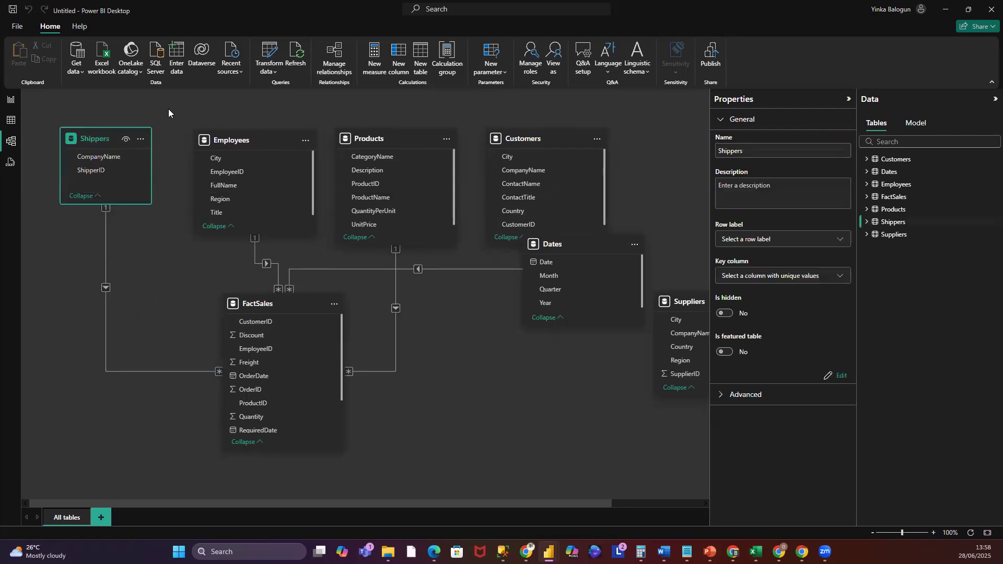
click(122, 120)
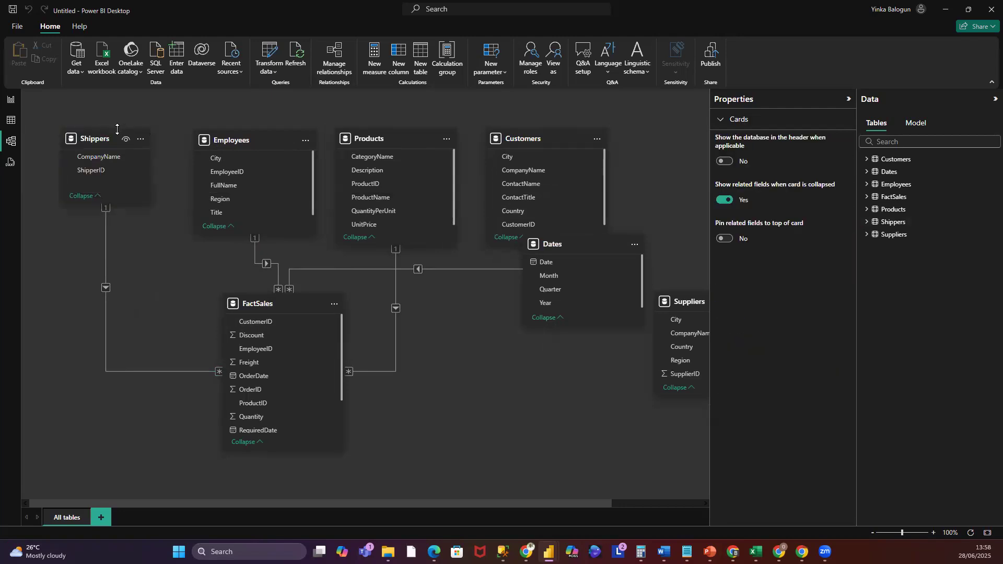
click(128, 175)
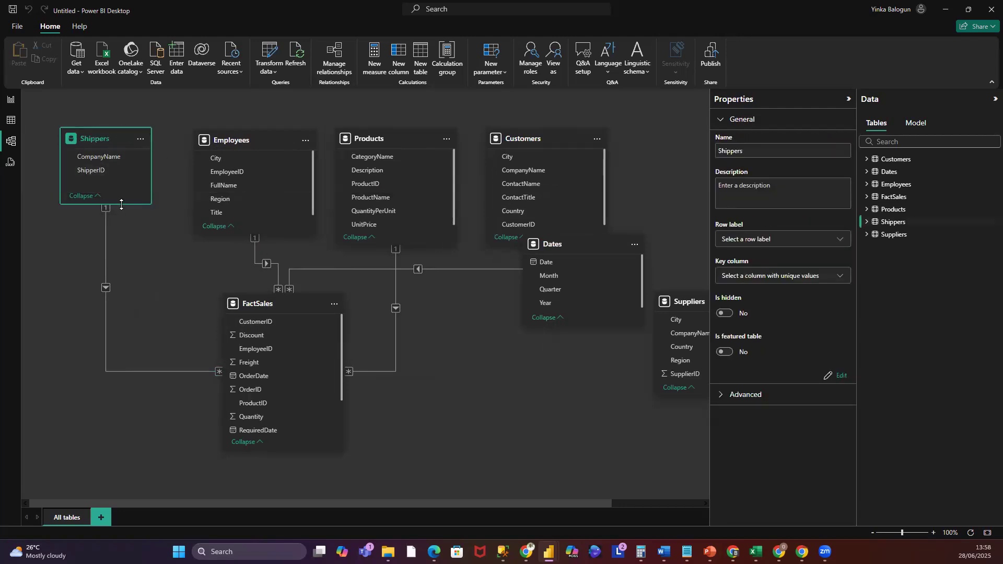
click(170, 152)
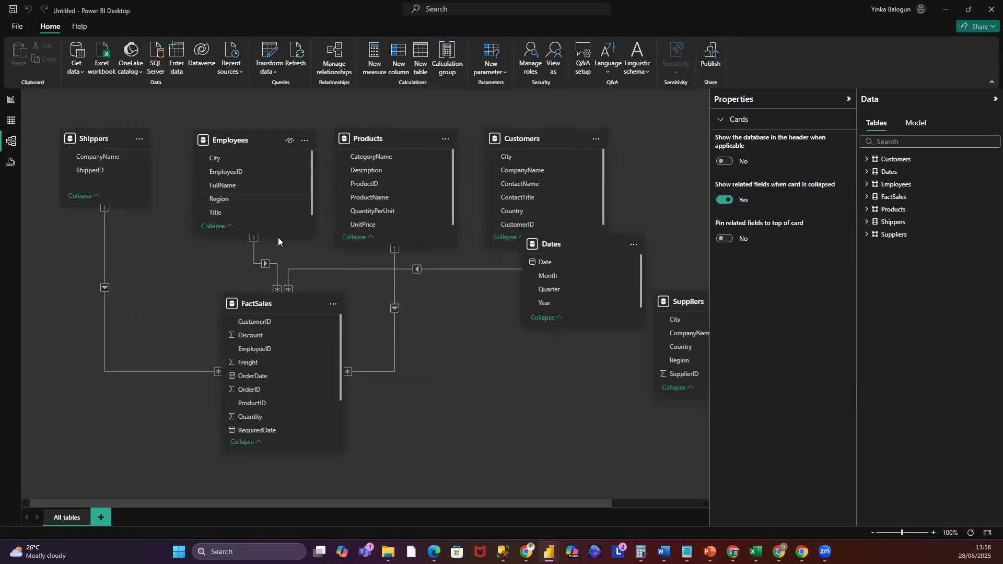
drag(284, 234, 284, 185)
- Shift the Employees, Products and Customers cards left and shrink the Products and Customers cards
drag(209, 136, 179, 140)
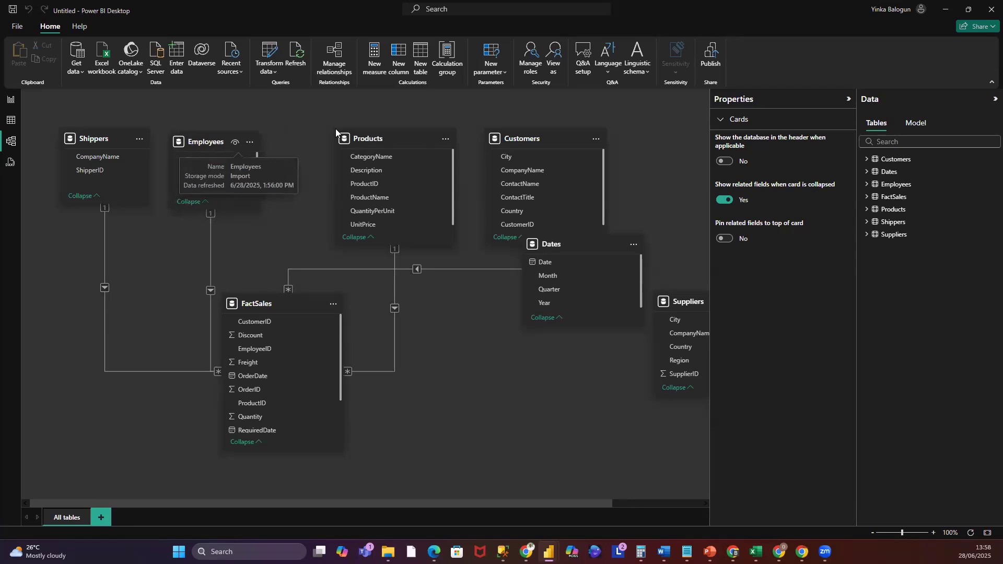
drag(384, 138, 328, 141)
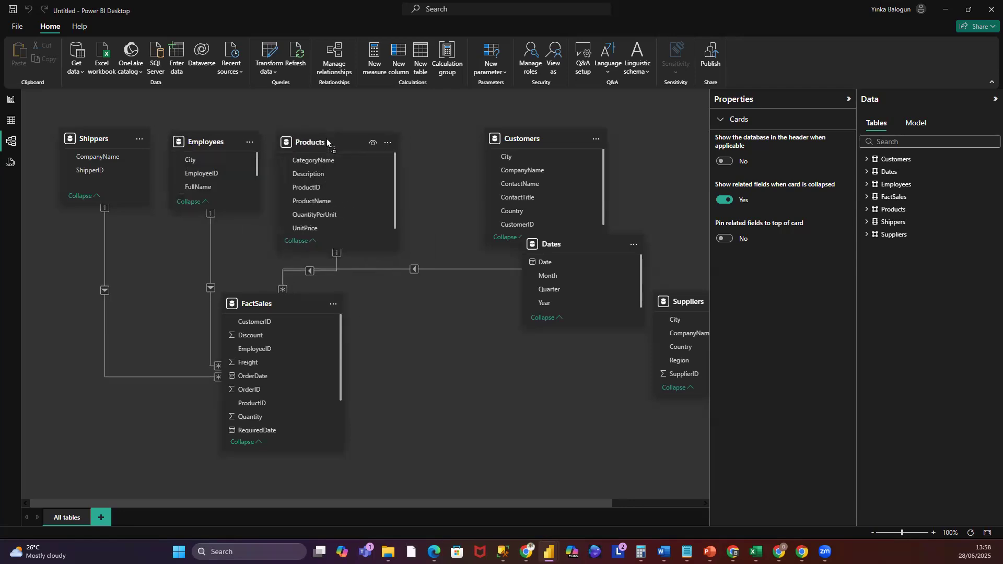
drag(362, 250, 354, 206)
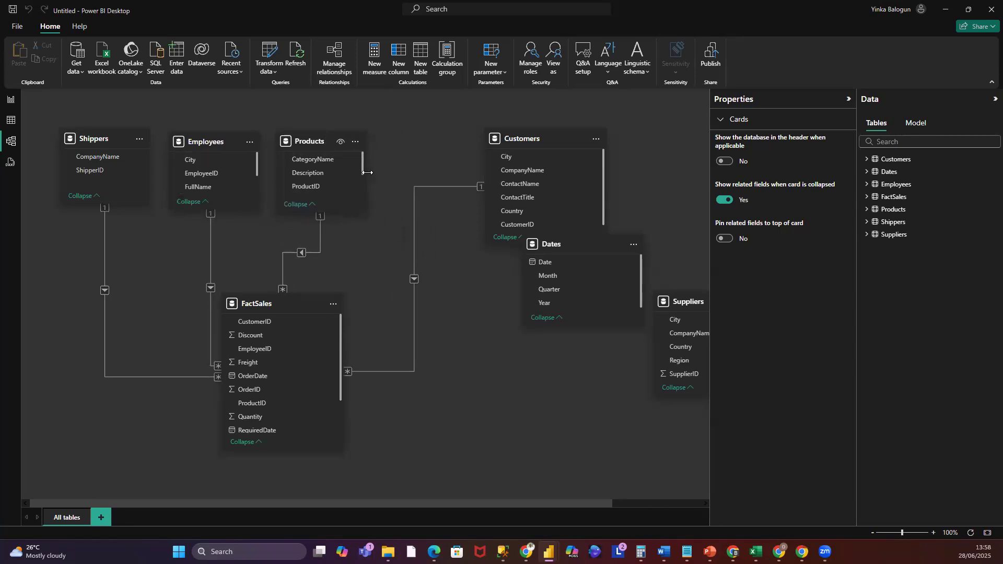
drag(558, 138, 463, 137)
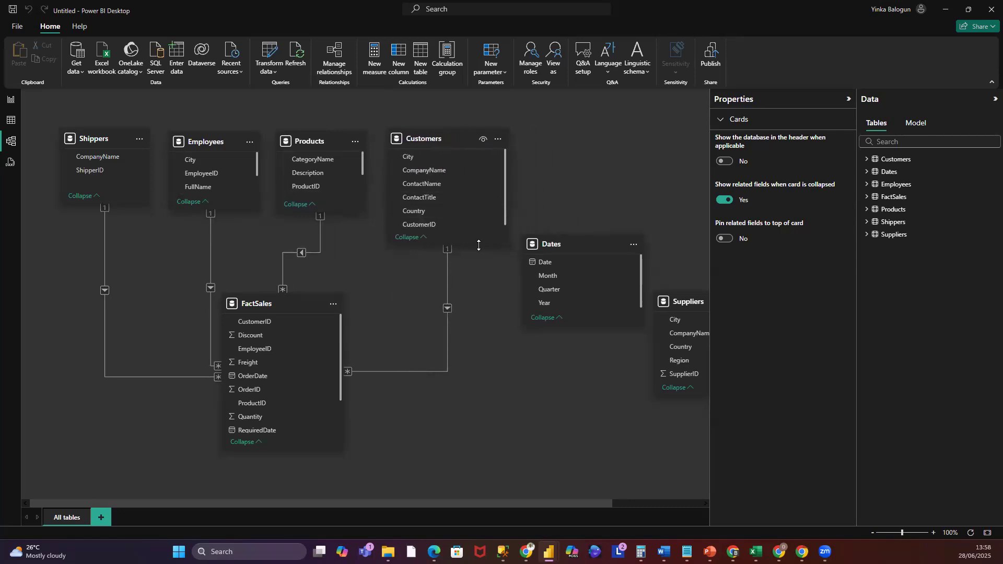
drag(475, 246, 470, 213)
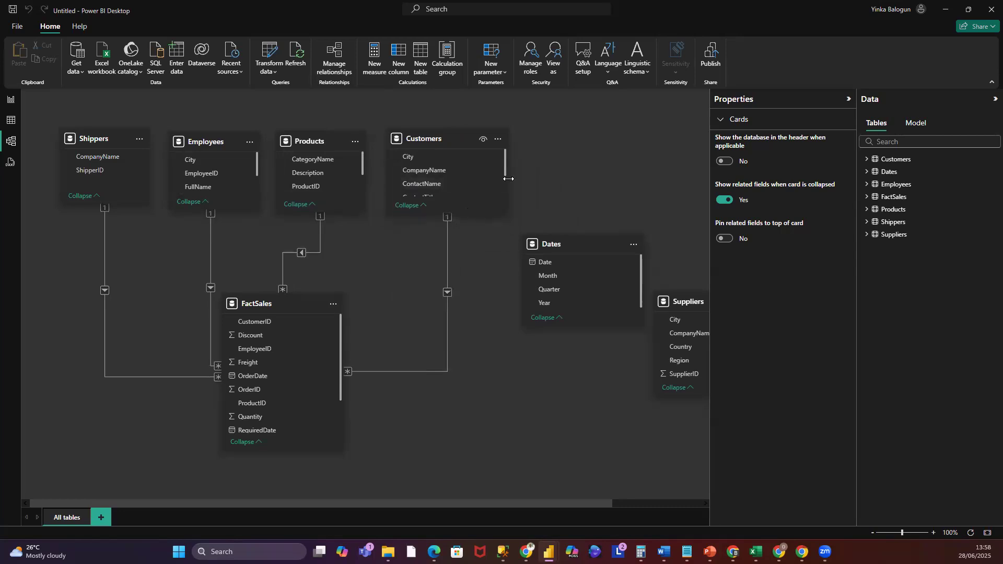
drag(508, 178, 474, 181)
- Move the Dates card into the top row, shrink it, and drag the FactSales card lower toward the centre
drag(584, 242, 557, 139)
drag(559, 224, 586, 205)
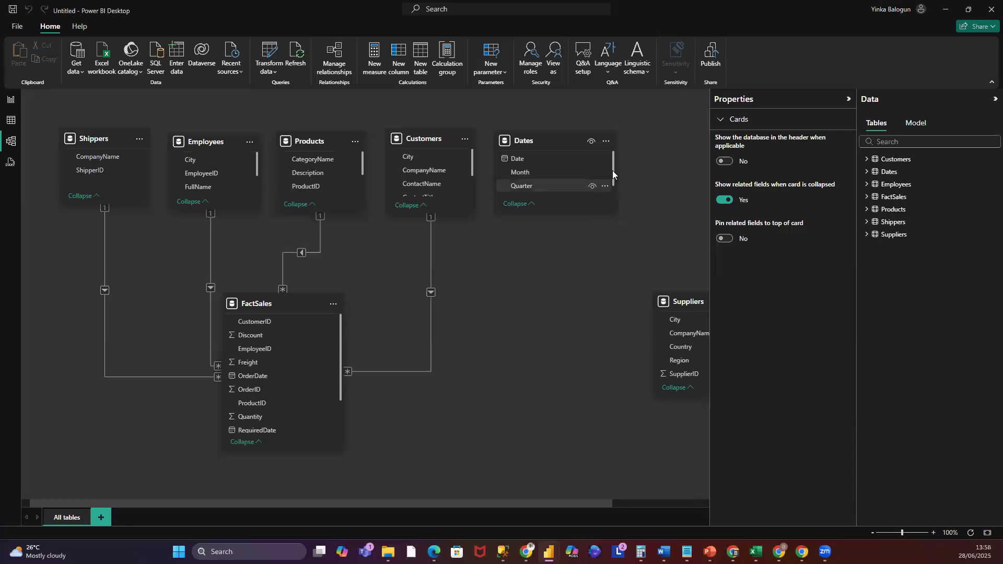
drag(614, 170, 587, 171)
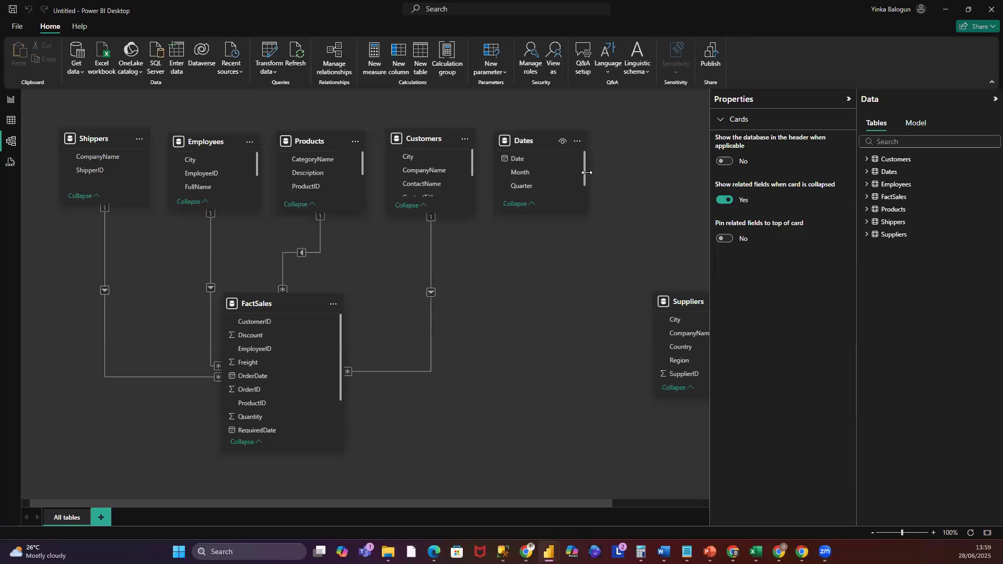
drag(298, 312, 323, 328)
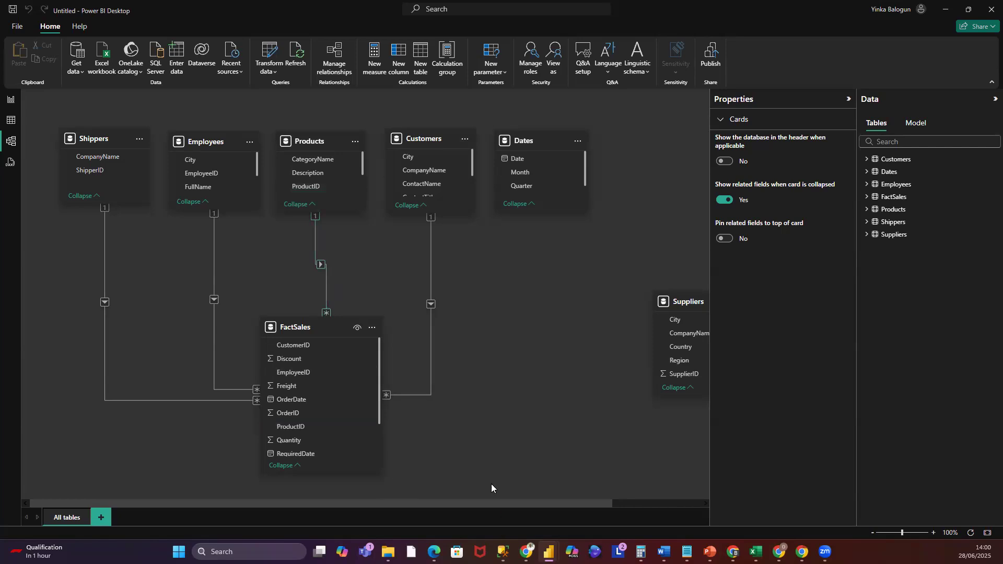
- Open the FactSales–Shippers relationship, try switching its cross-filter direction to Both and back to Single, and cancel
right_click(105, 254)
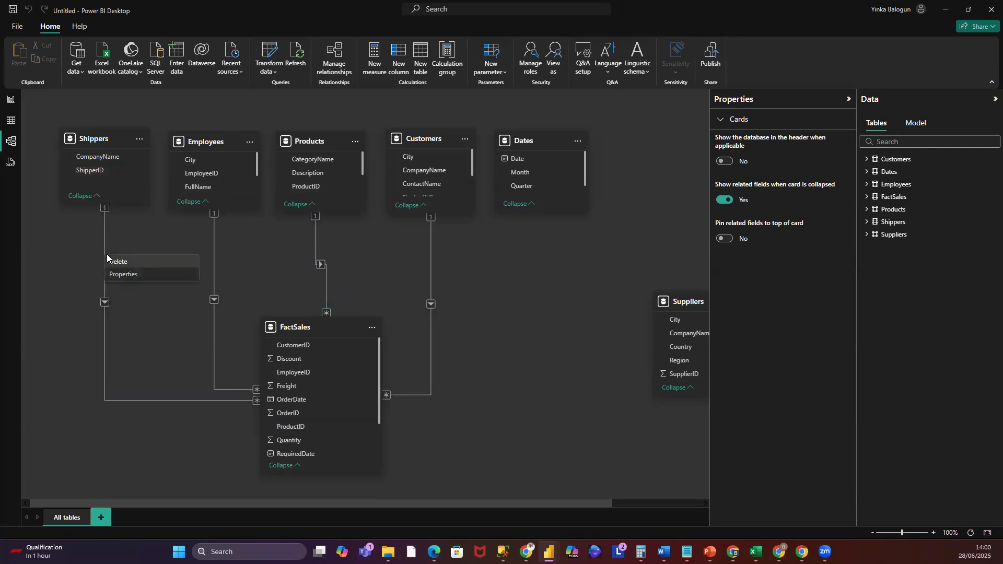
click(127, 275)
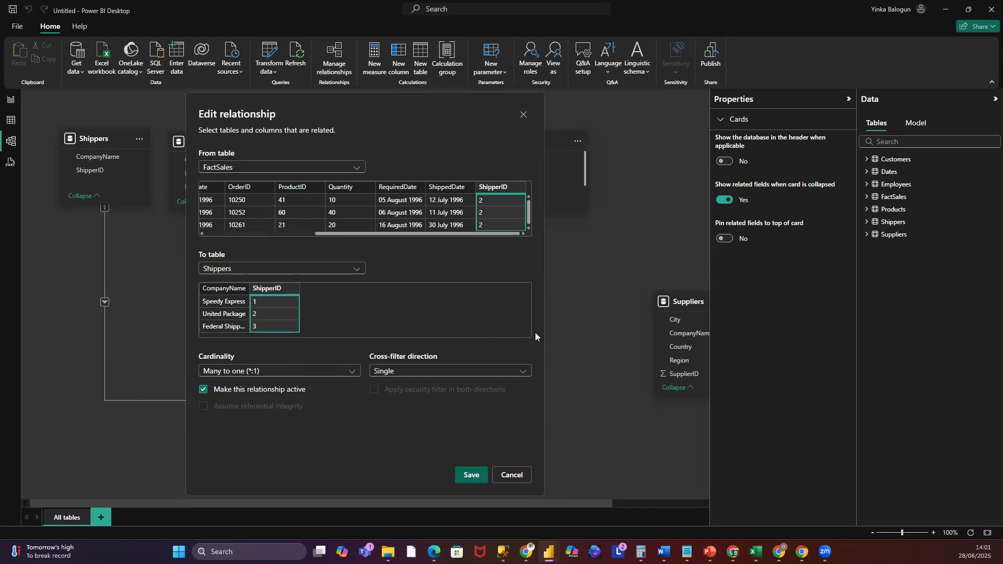
click(524, 372)
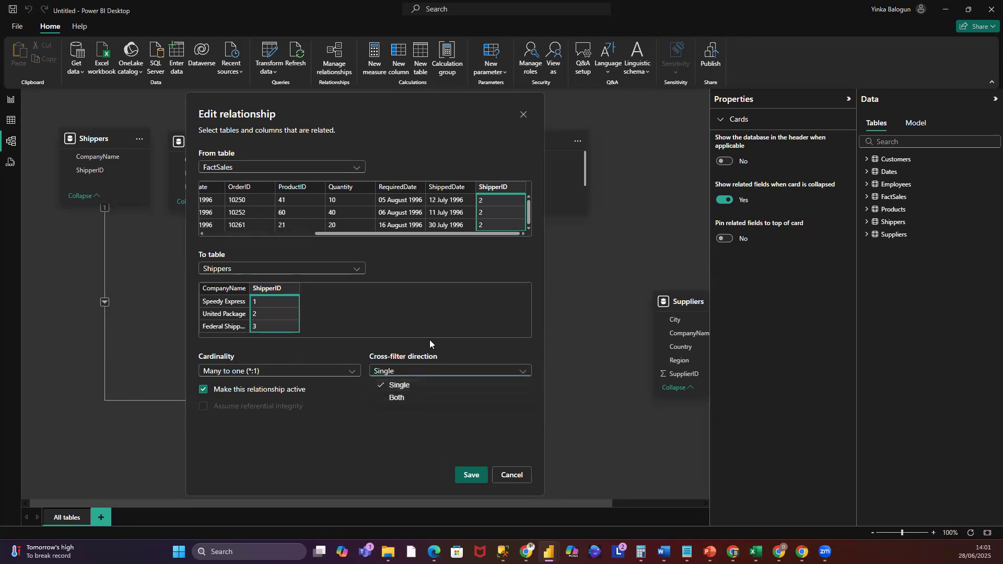
click(402, 399)
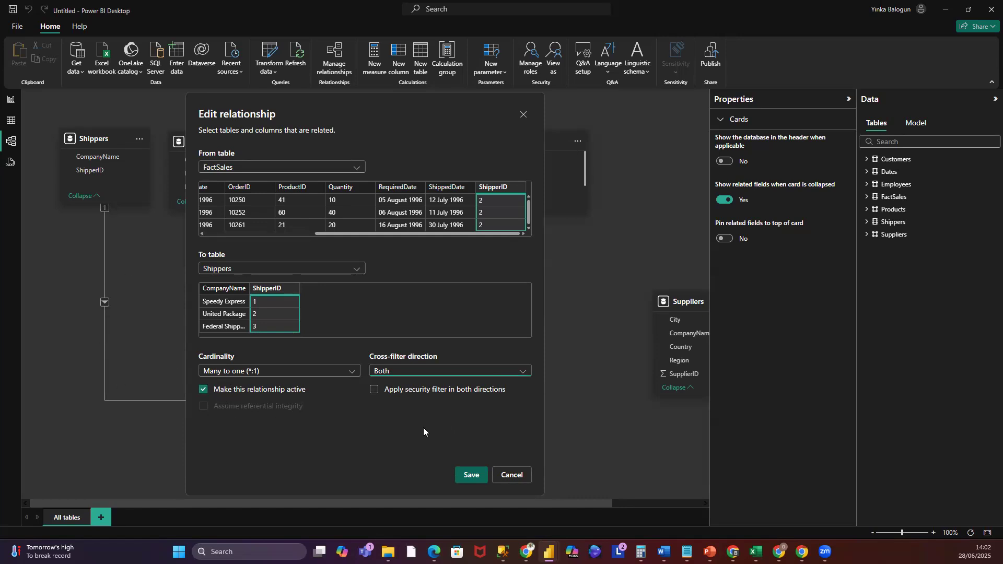
click(525, 372)
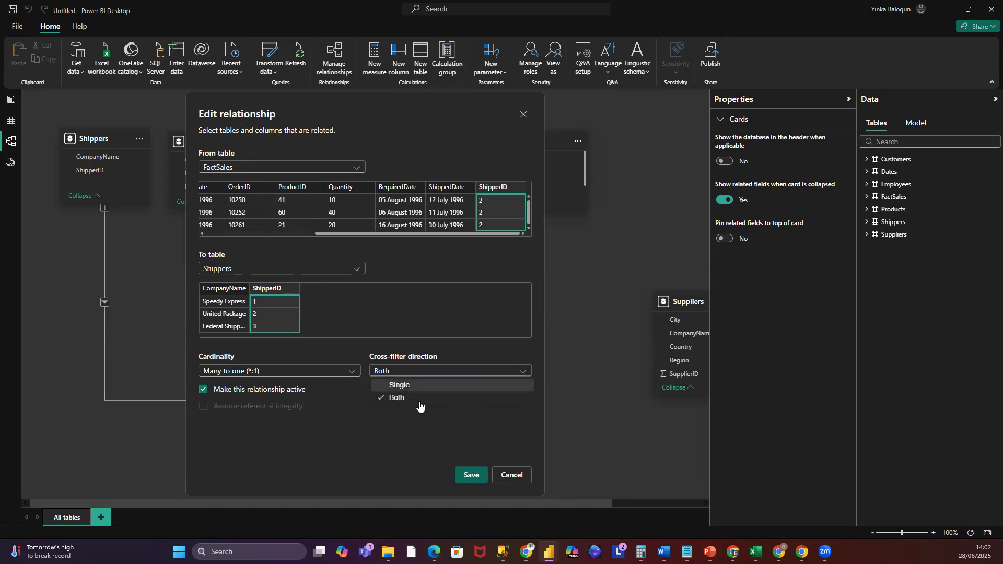
click(403, 386)
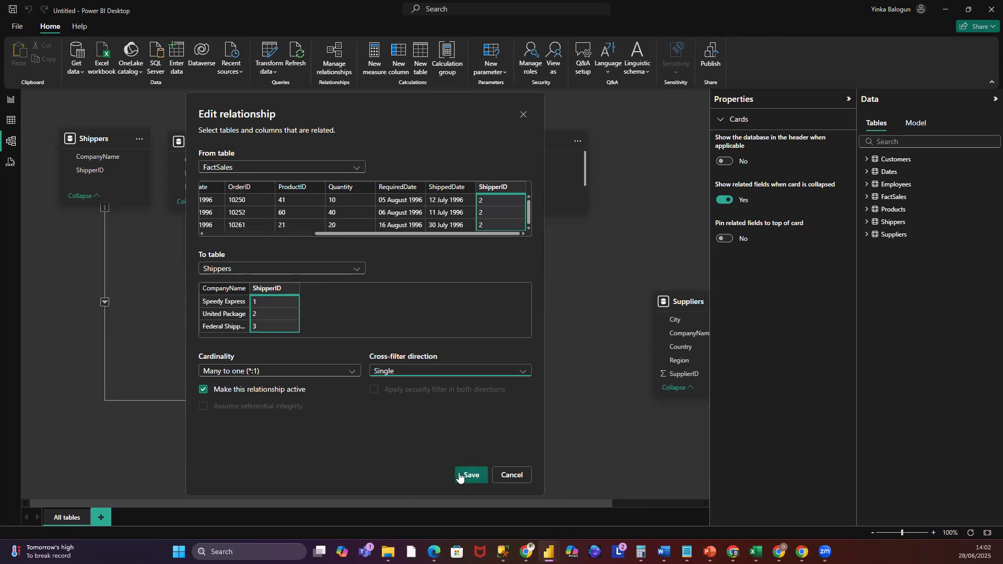
click(511, 475)
click(535, 386)
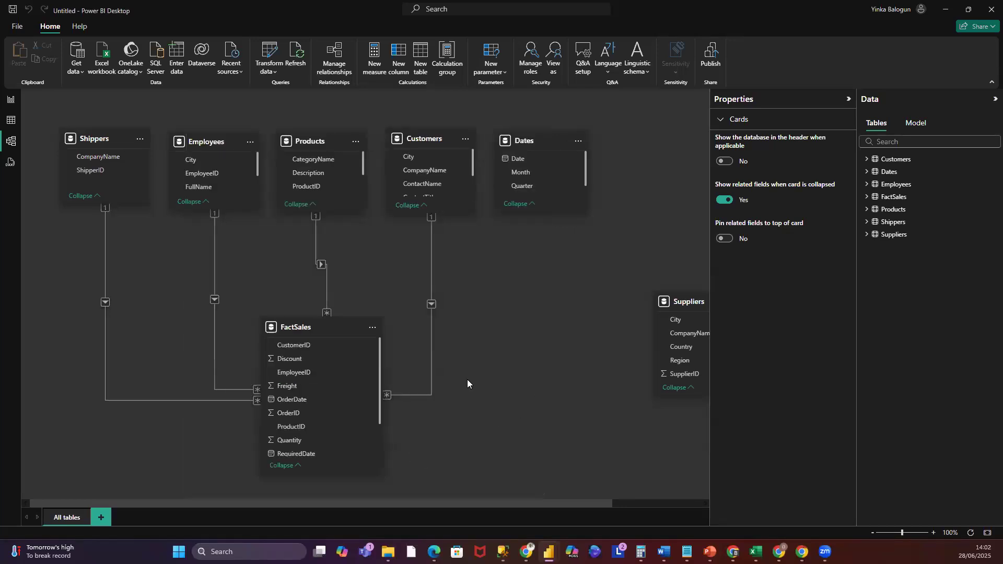
- Open the FactSales–Employees relationship's properties and close the editor without changes
click(213, 239)
right_click(214, 239)
click(233, 260)
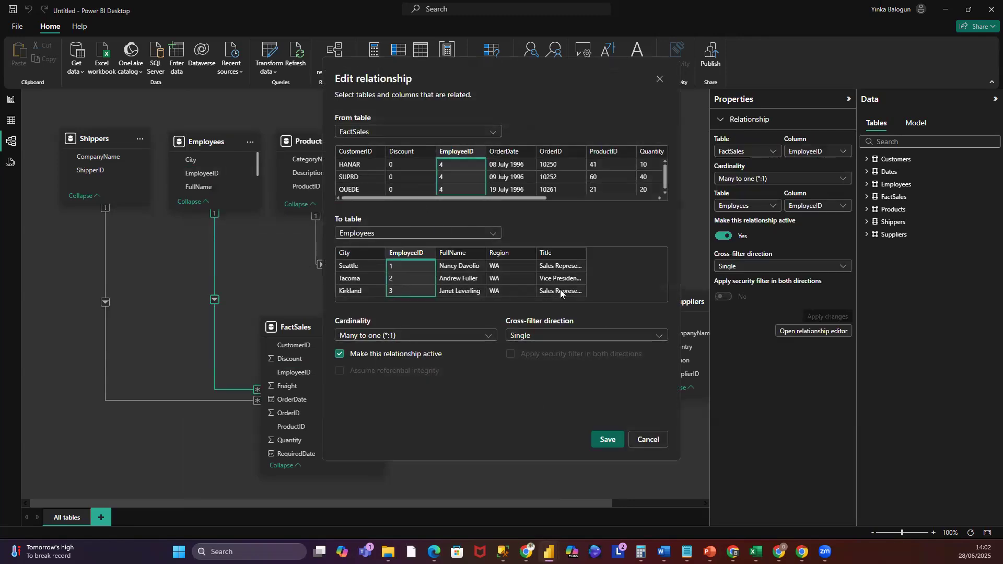
click(644, 444)
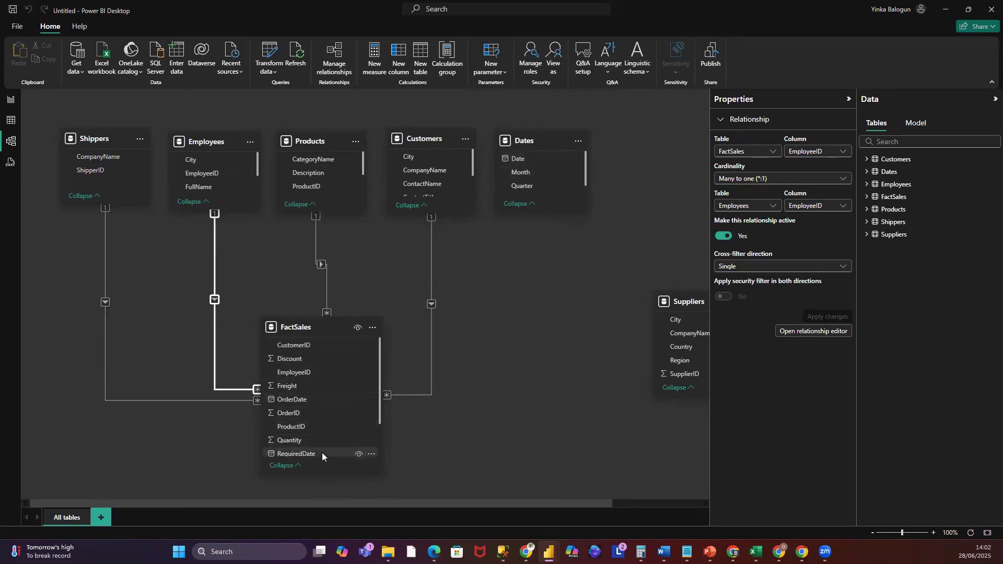
- Create a relationship from the Dates table's Date column to the FactSales OrderDate column
scroll(378, 435, down, 2)
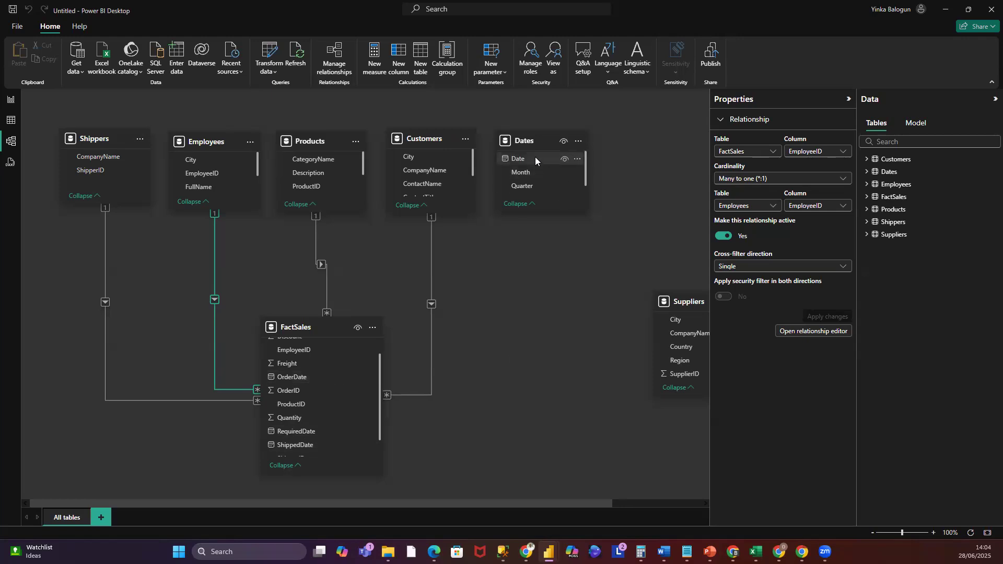
click(520, 159)
drag(520, 161, 315, 380)
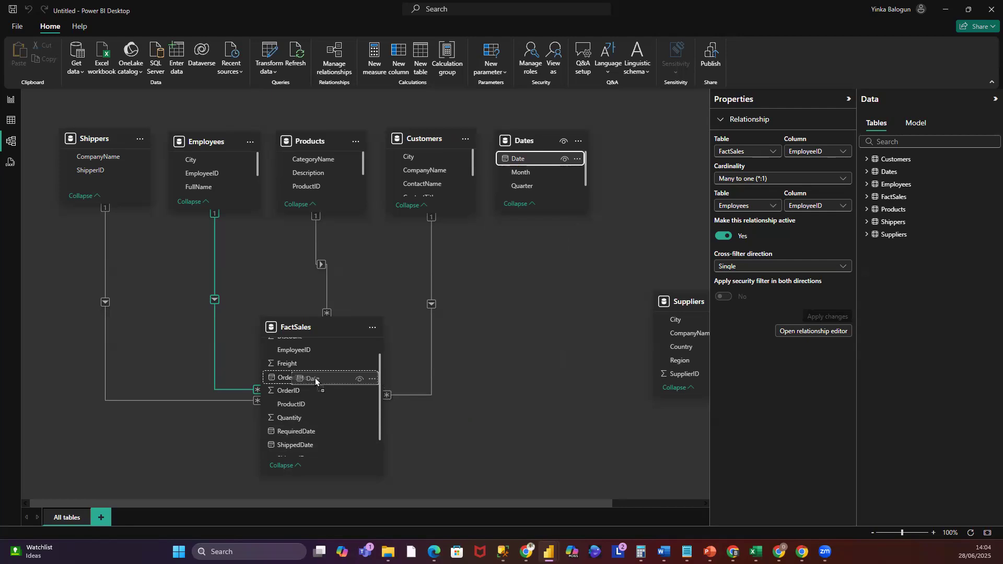
drag(315, 382, 315, 382)
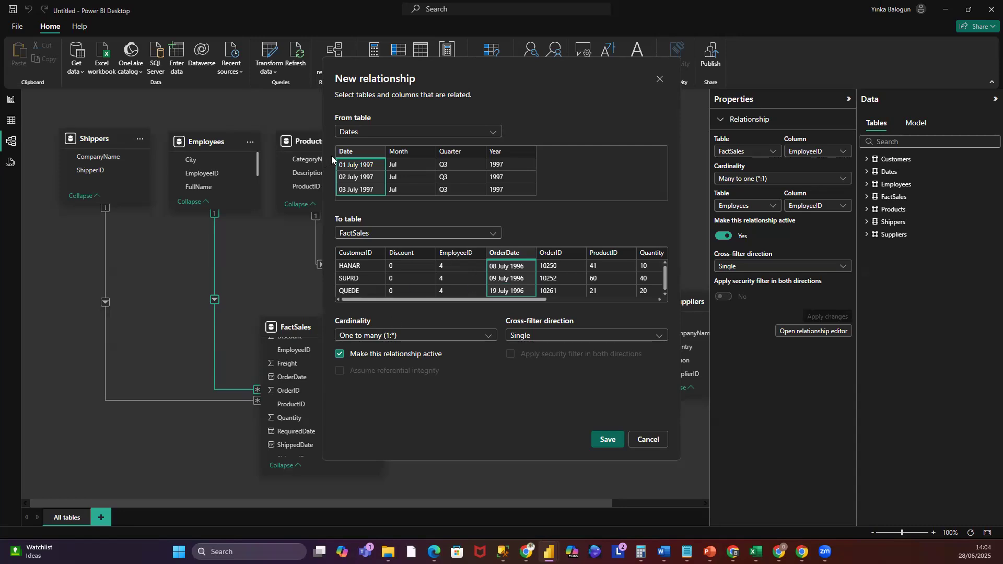
click(619, 441)
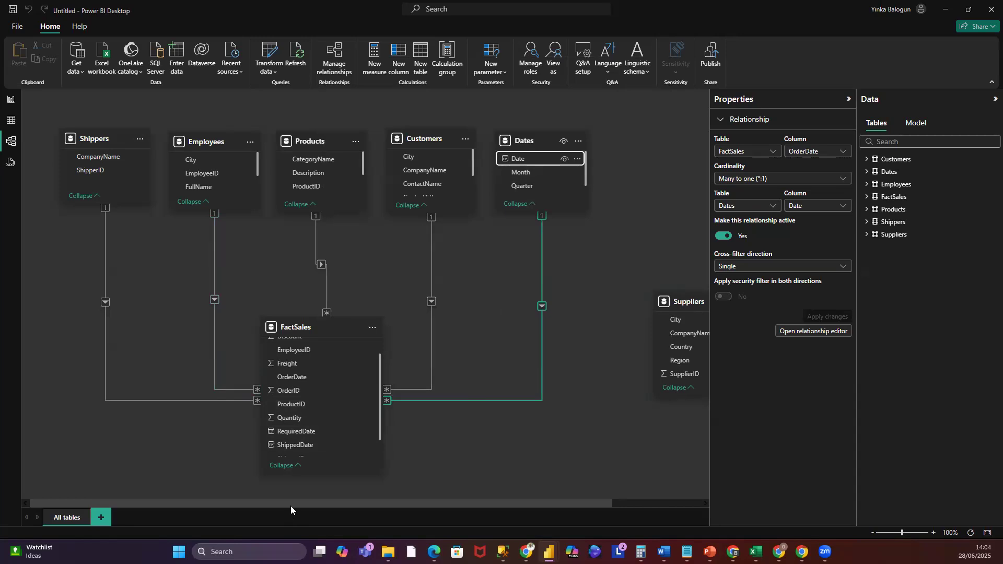
- Link the Dates table's Date column to FactSales RequiredDate and to FactSales ShippedDate as additional relationships
click(377, 409)
drag(379, 388, 379, 409)
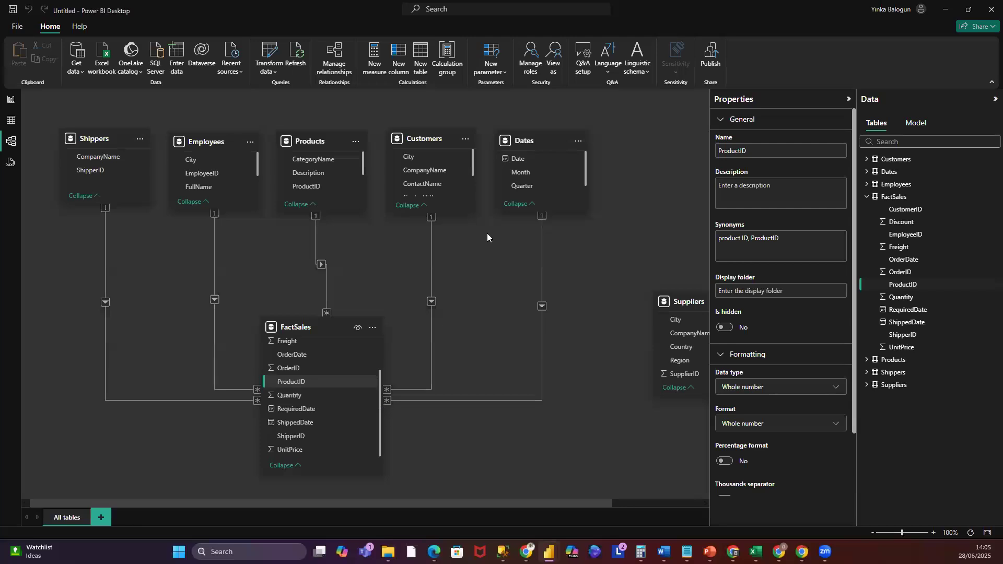
drag(514, 159, 314, 410)
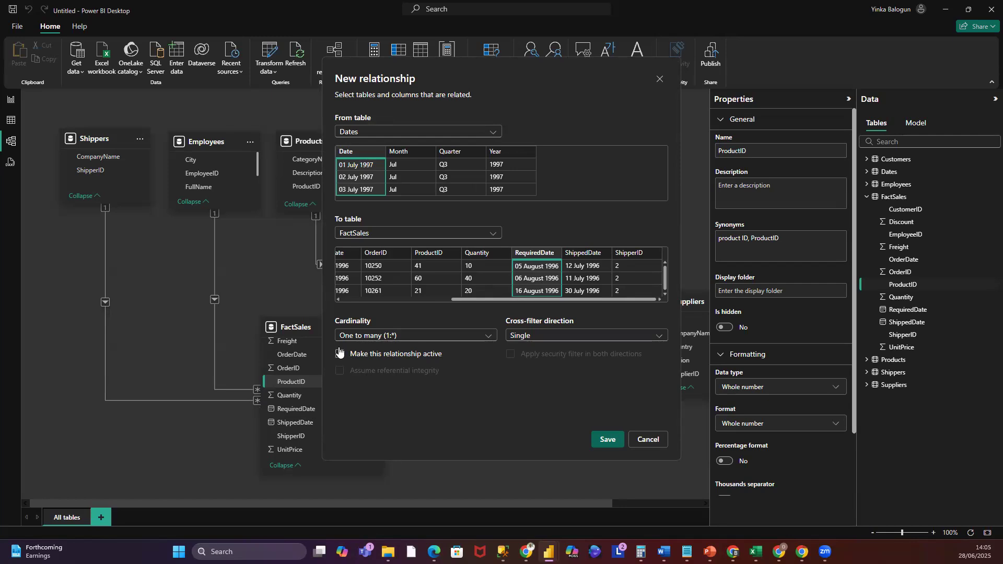
click(603, 442)
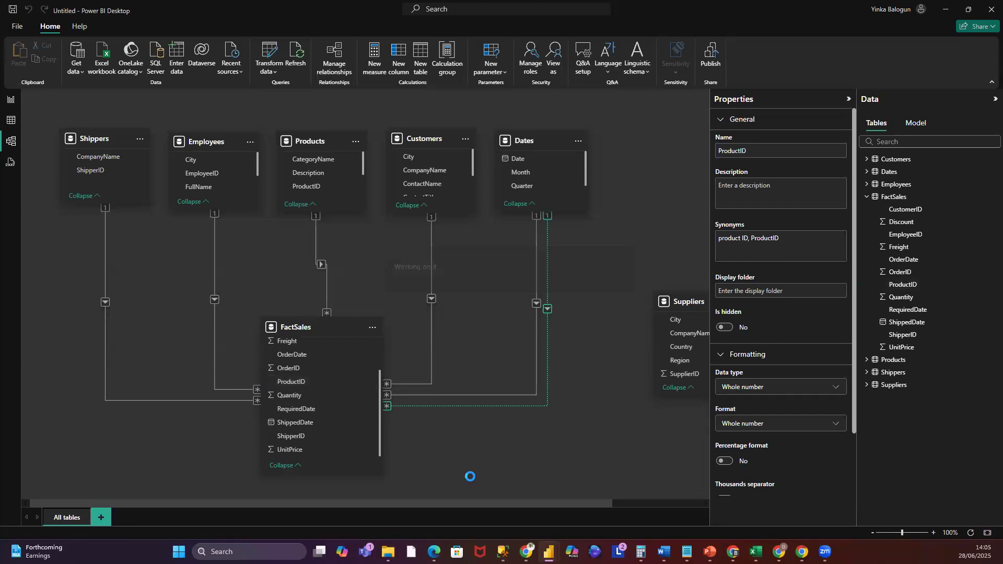
click(581, 379)
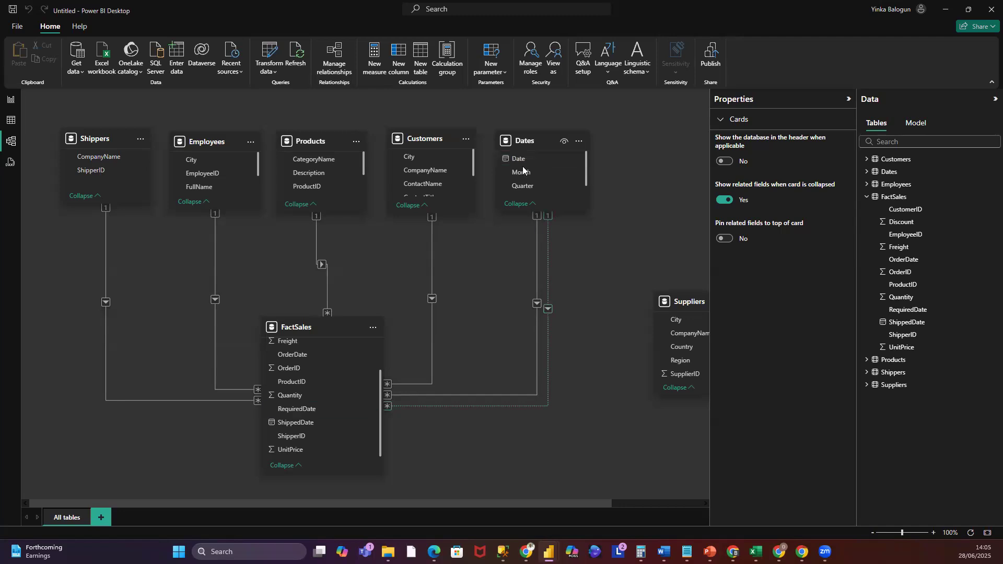
drag(525, 160, 371, 424)
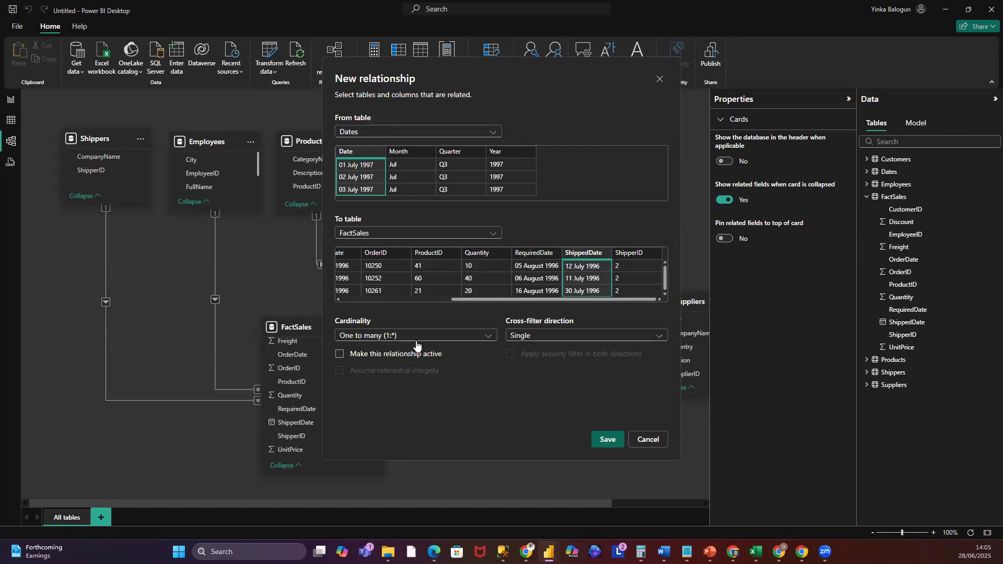
click(608, 446)
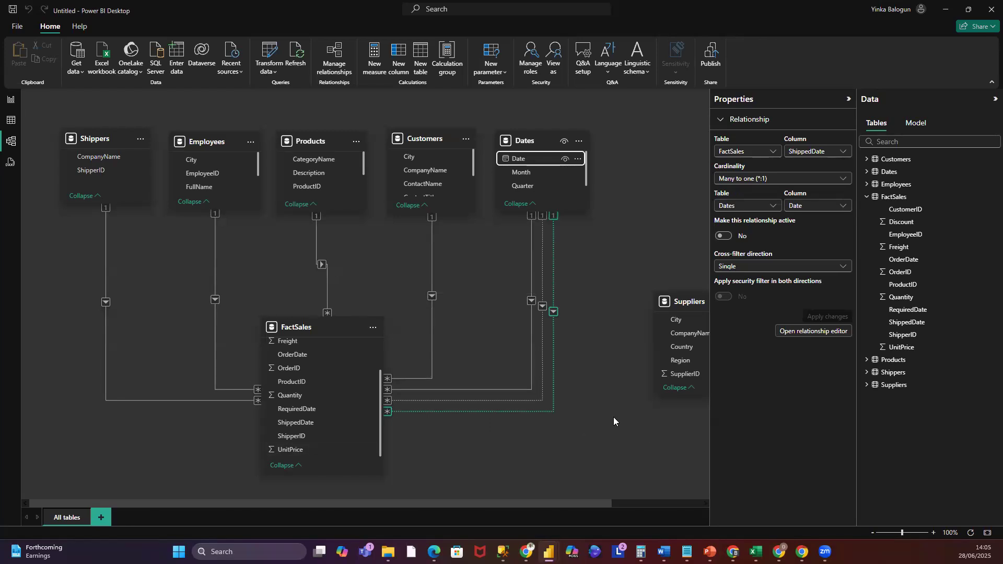
- Delete the Suppliers table from the model
click(11, 99)
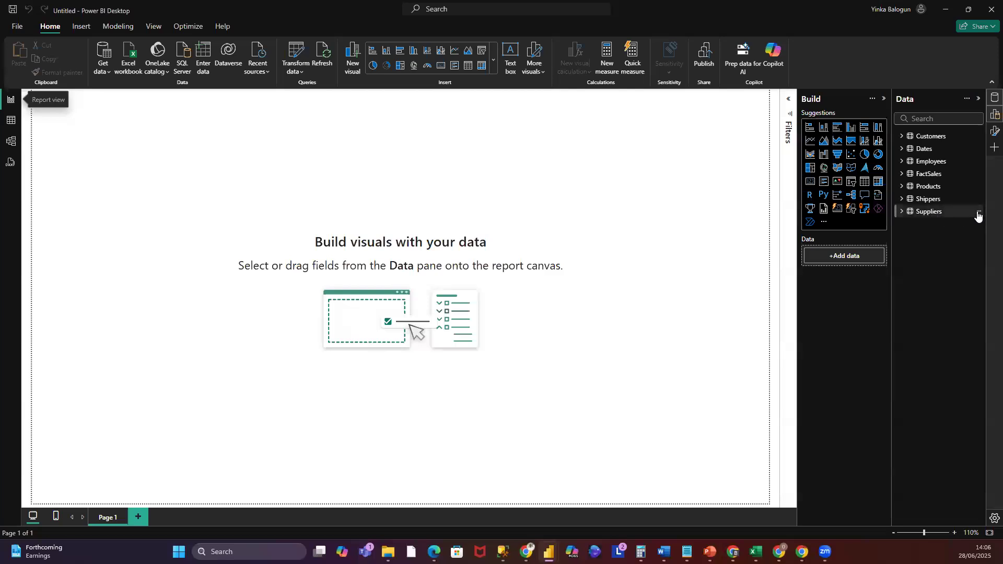
click(980, 212)
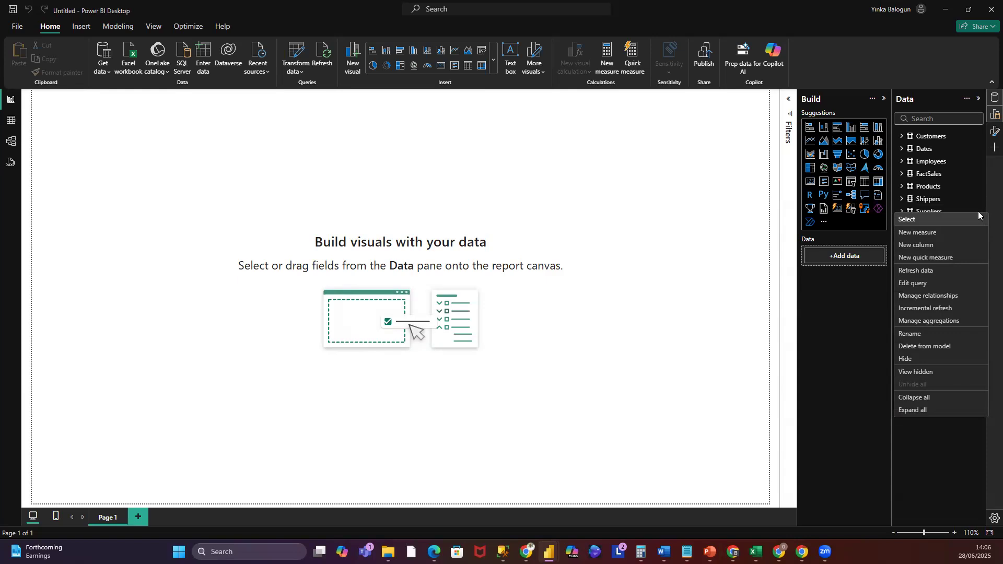
click(947, 347)
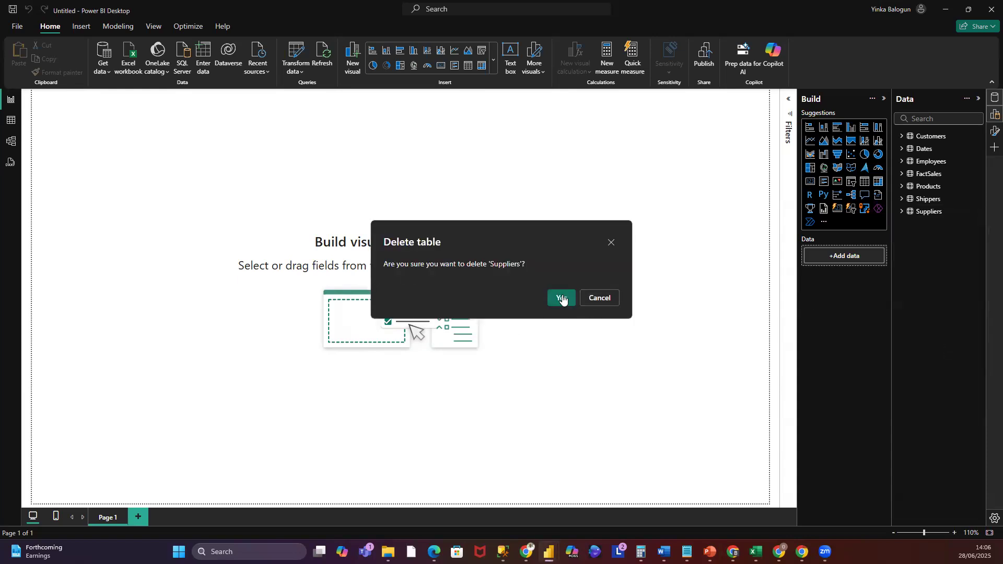
click(562, 298)
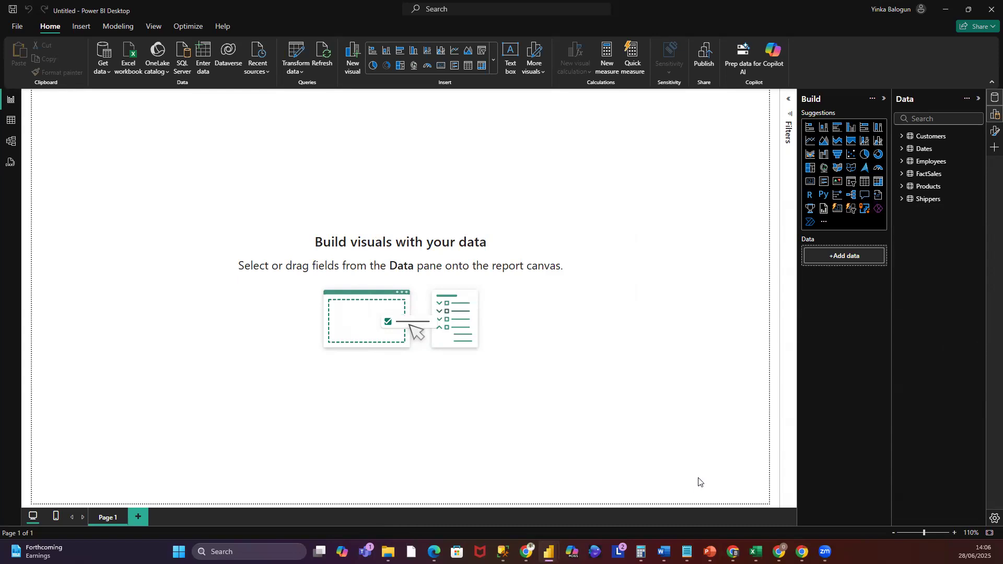
click(11, 141)
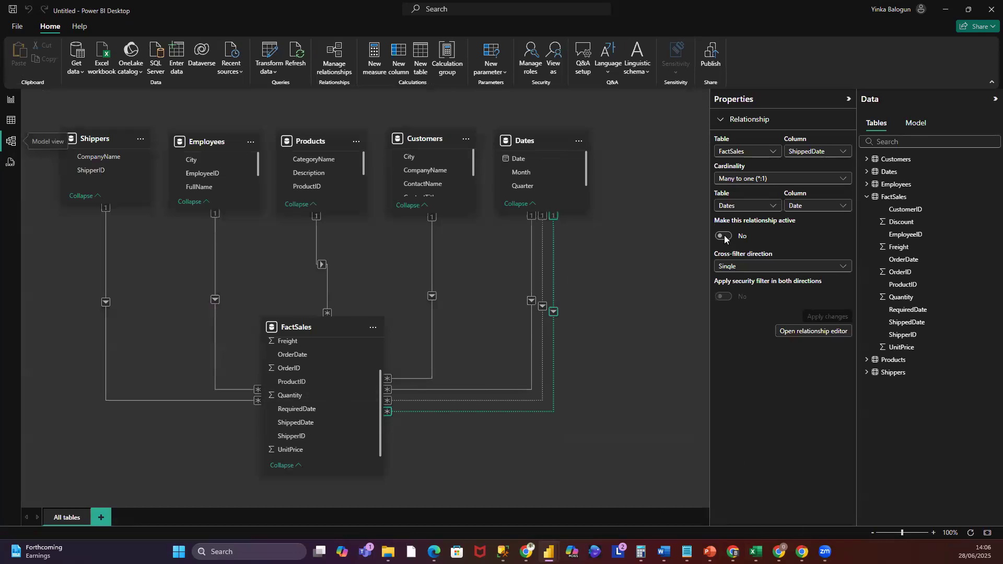
click(10, 99)
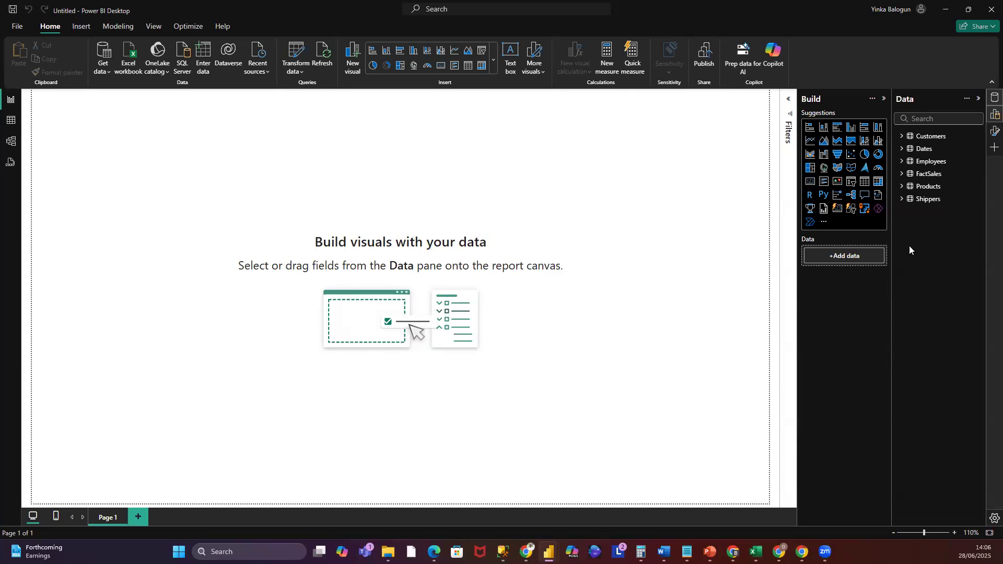
- Change the data type of the FactSales OrderID column to Text
drag(892, 180, 836, 180)
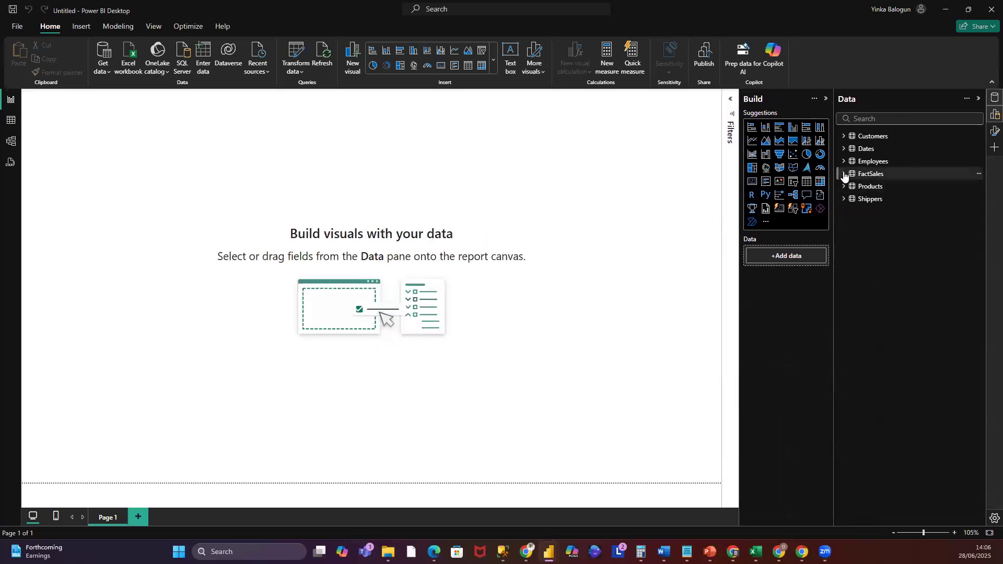
click(844, 174)
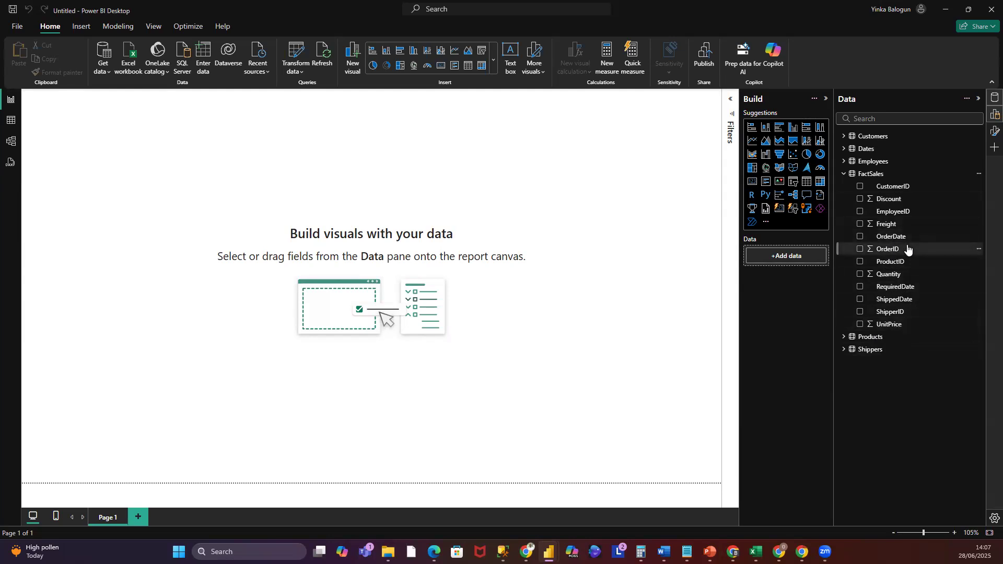
click(978, 249)
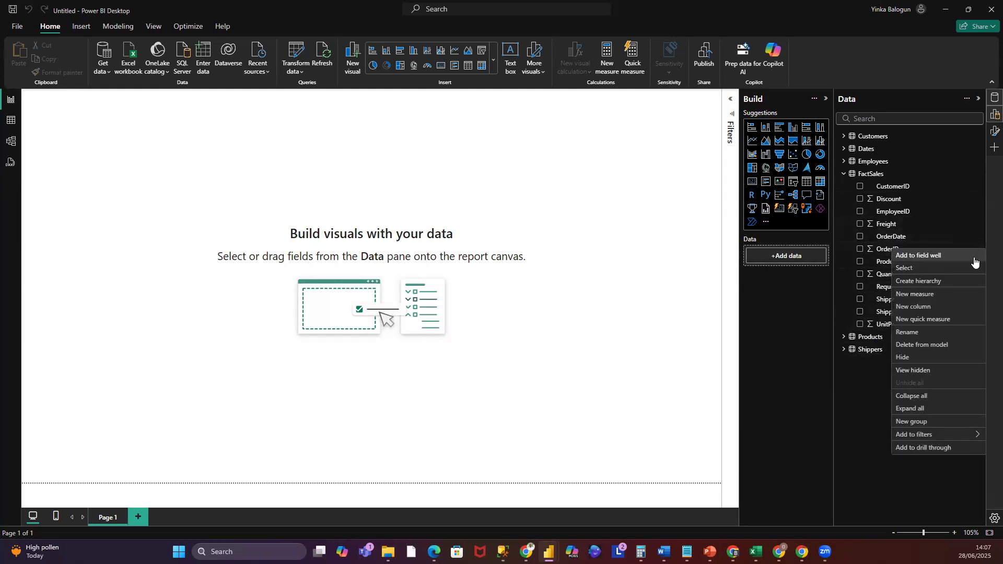
click(886, 495)
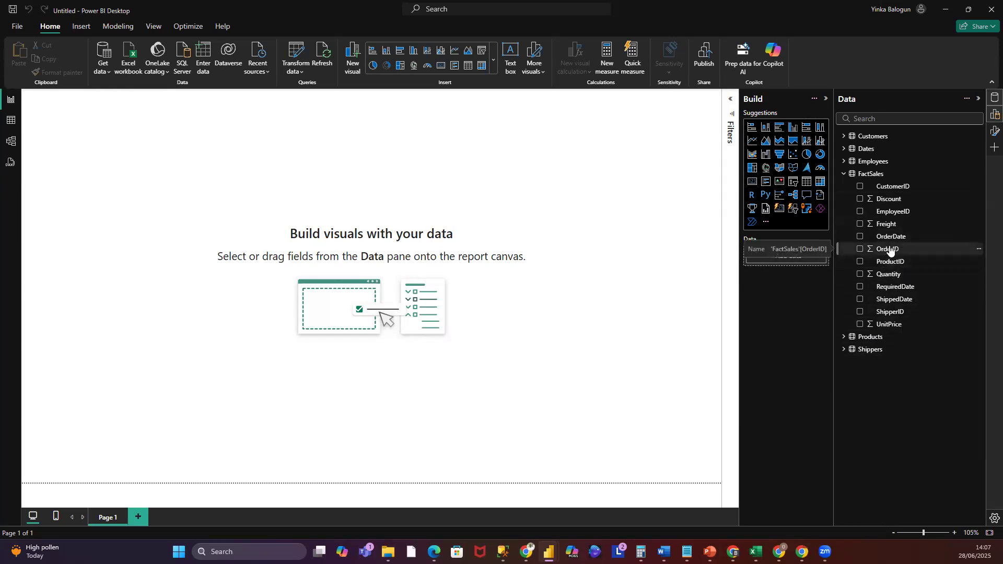
click(888, 249)
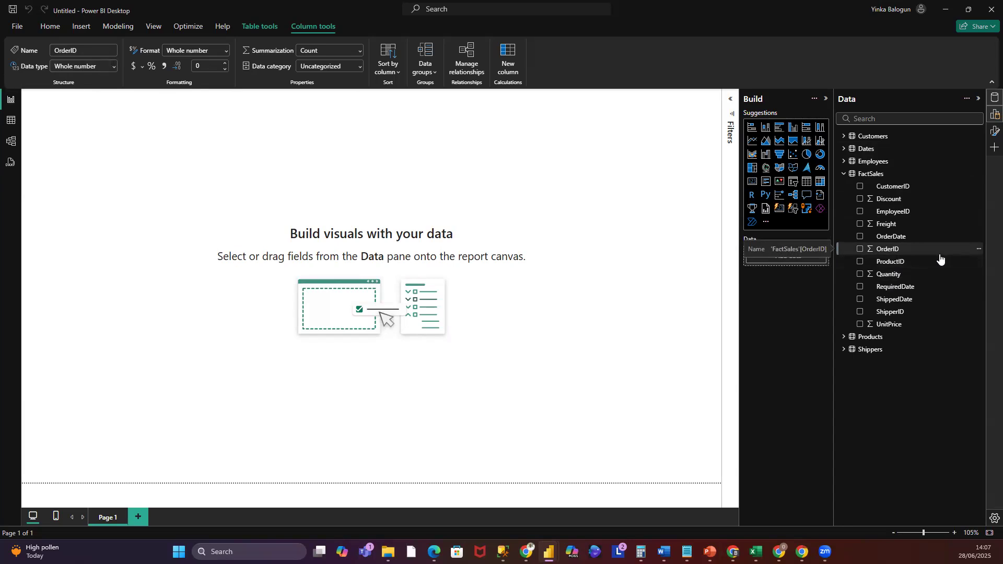
click(115, 68)
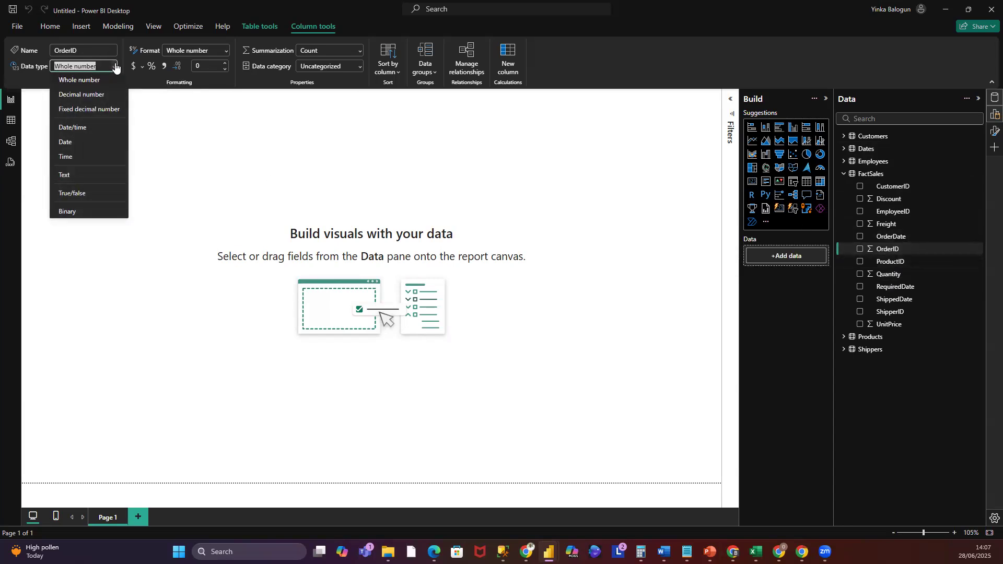
click(61, 176)
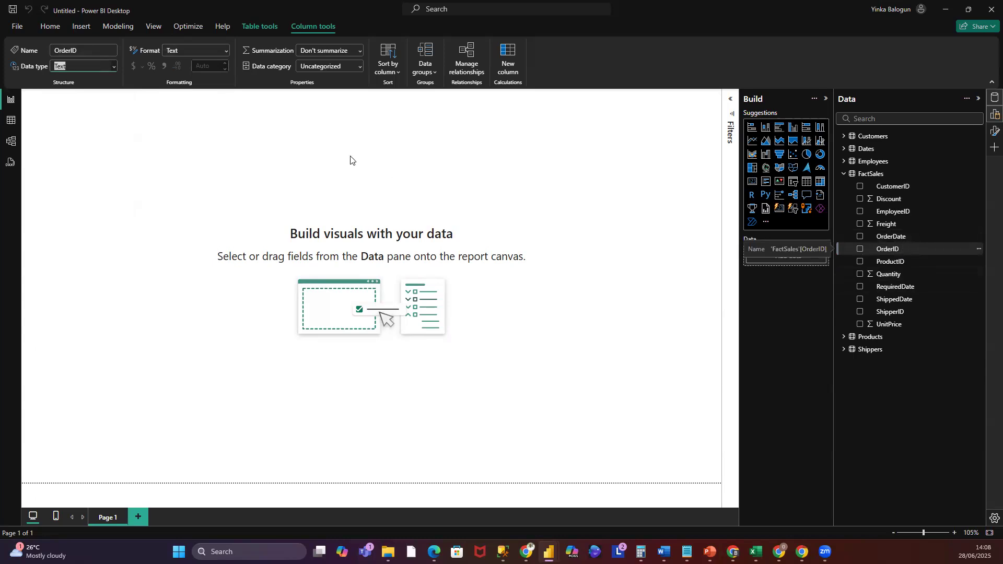
click(385, 197)
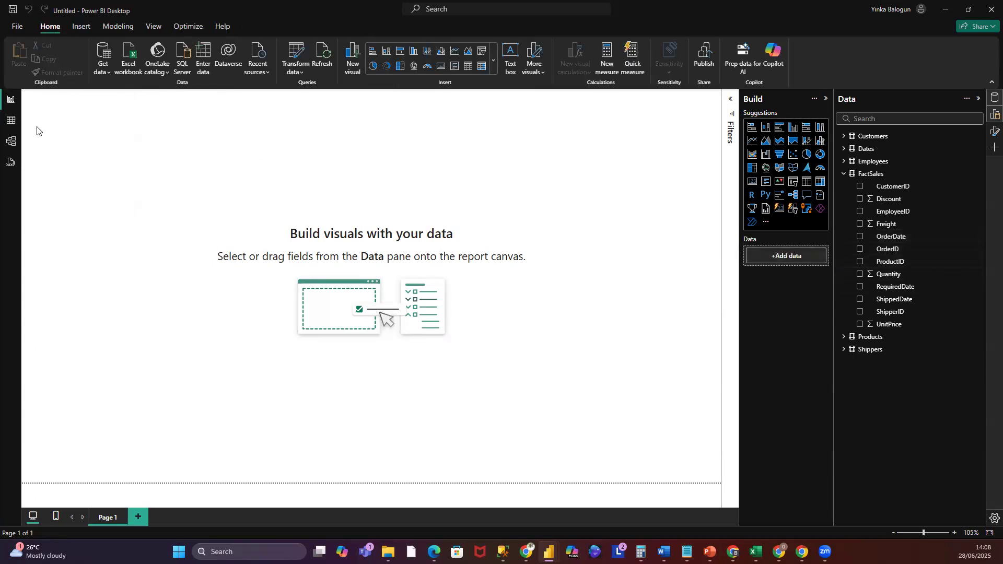
- Switch to the table data view to inspect the loaded tables
click(888, 174)
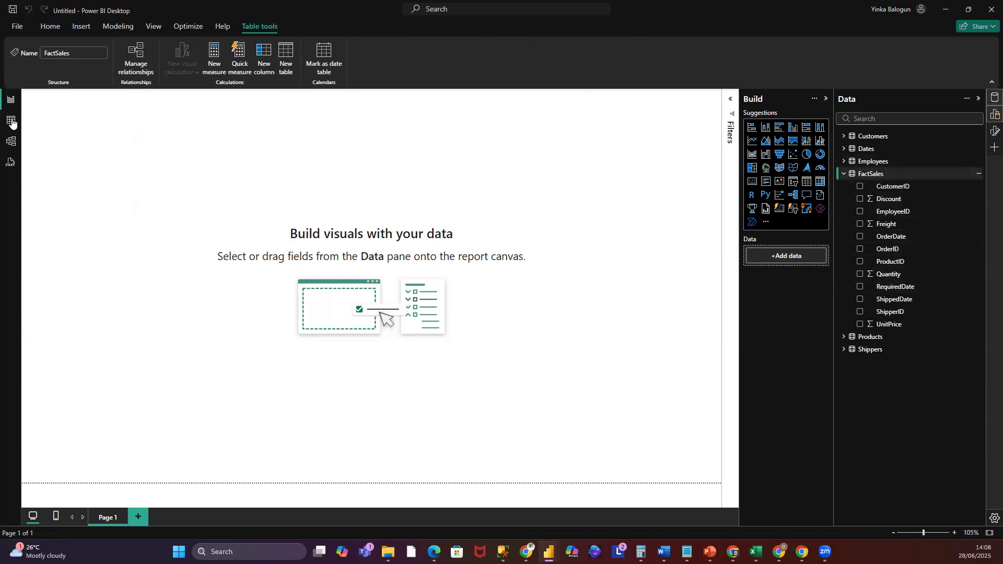
click(11, 122)
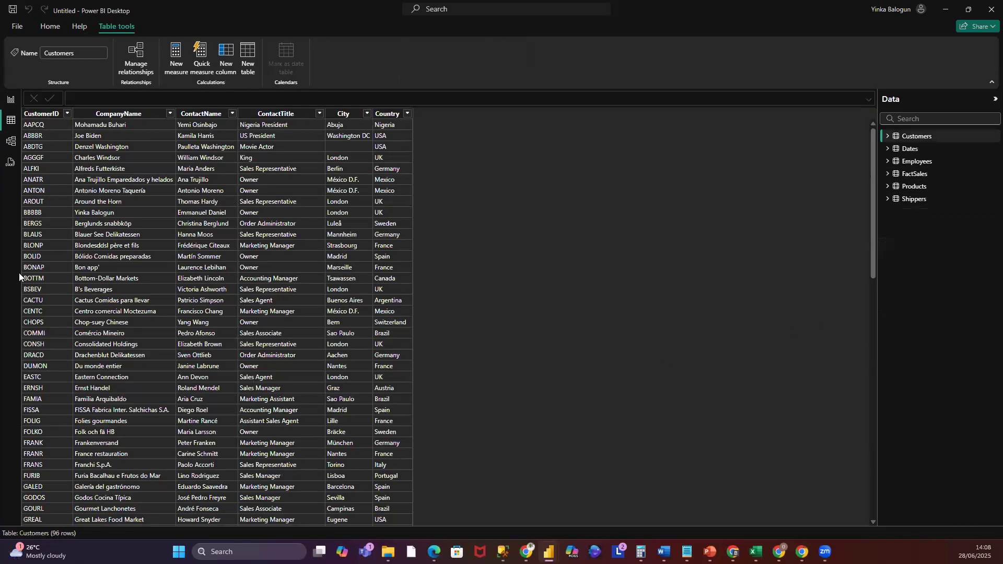
- Open the FactSales table and inspect its OrderDate, RequiredDate and ShippedDate columns
click(916, 174)
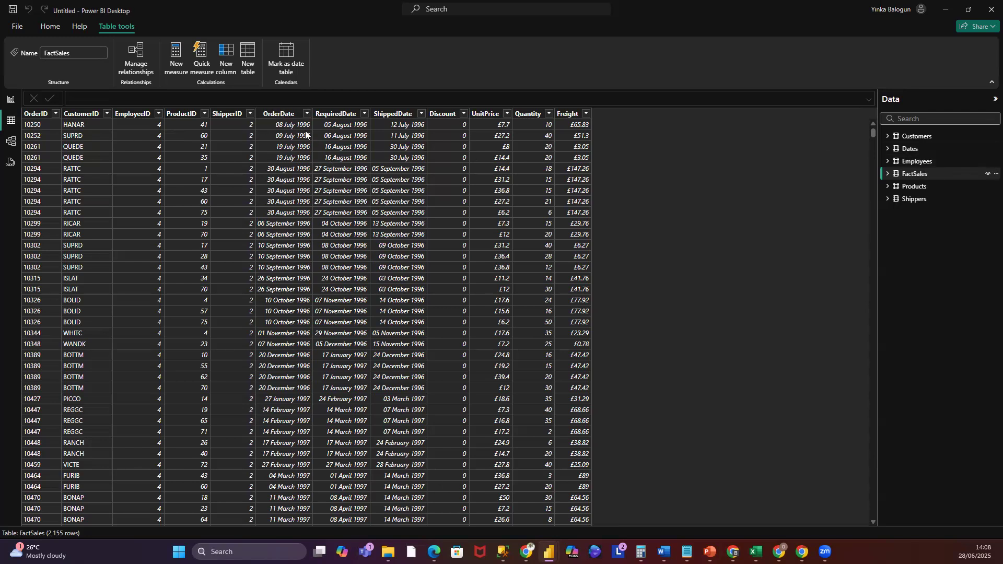
click(286, 115)
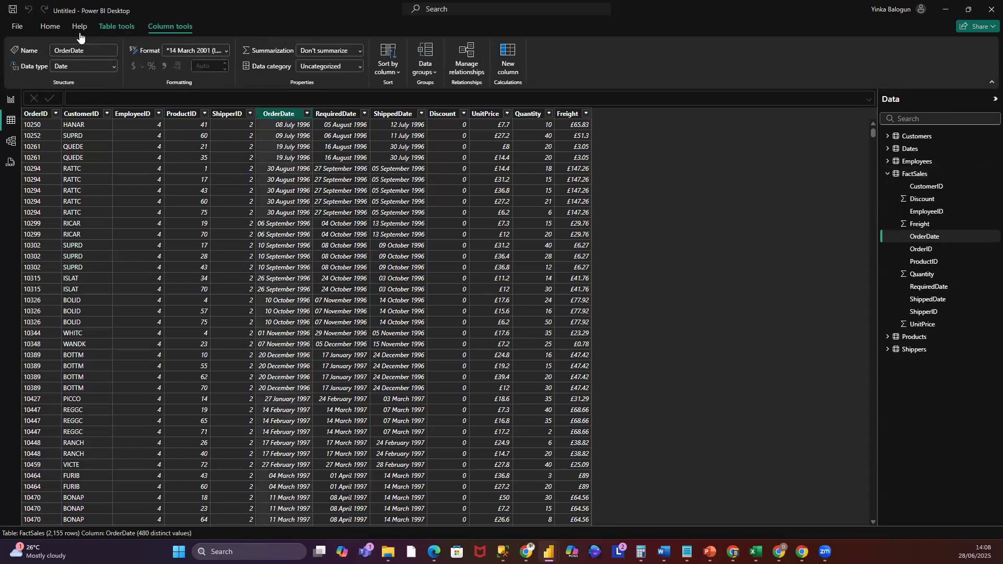
click(335, 116)
click(293, 115)
click(330, 115)
click(283, 115)
click(327, 115)
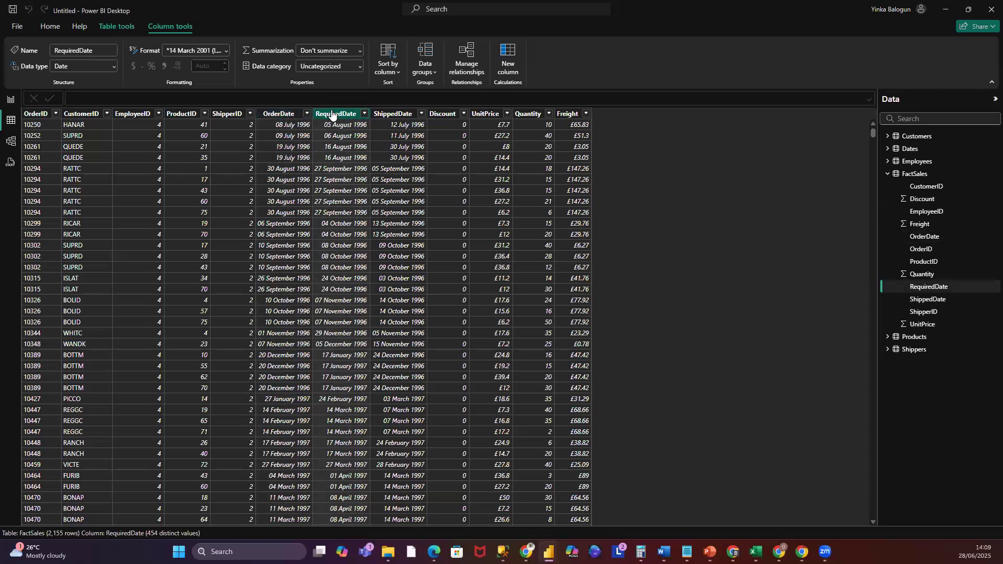
click(288, 114)
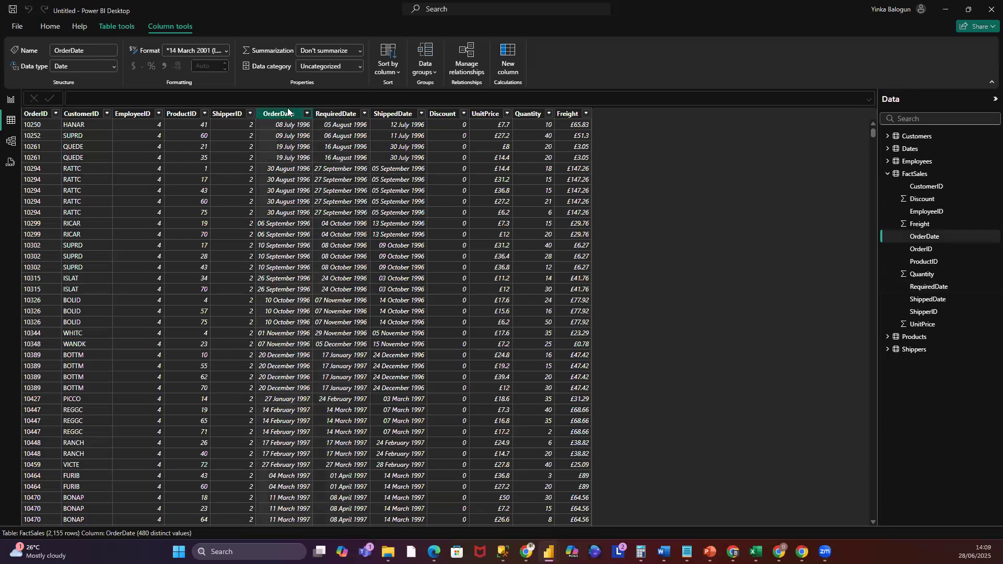
click(341, 115)
click(290, 119)
key(alt)
click(336, 118)
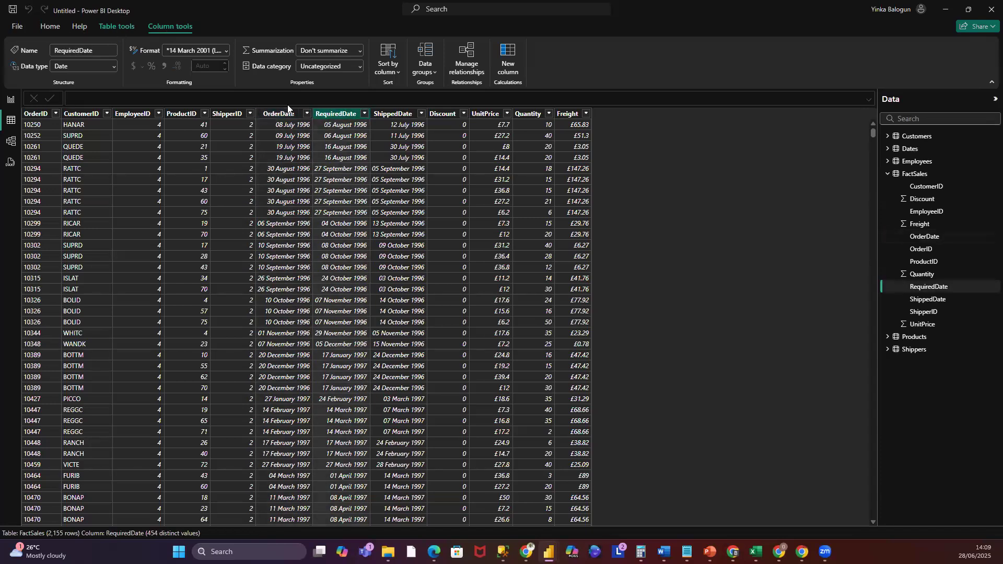
click(312, 122)
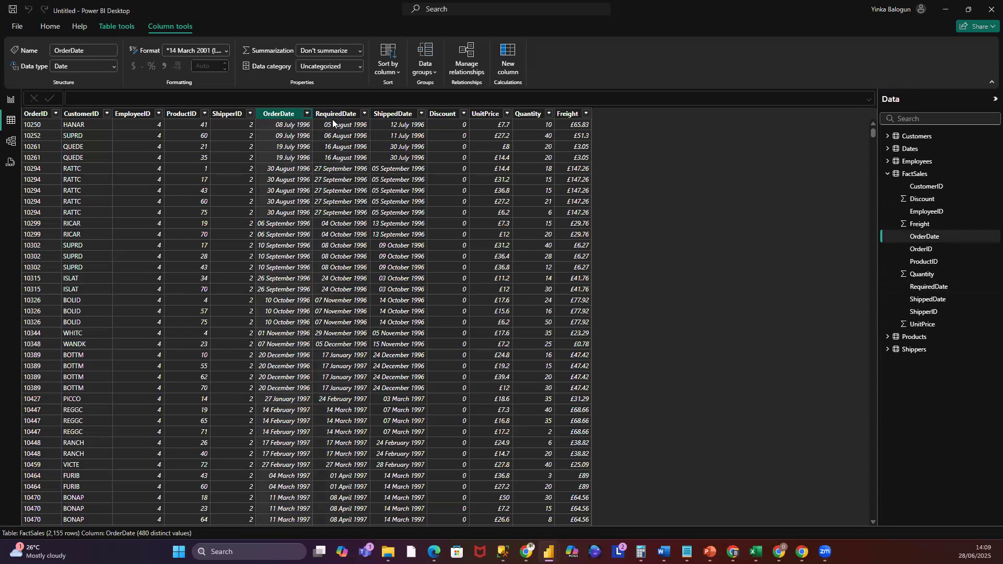
click(358, 113)
click(394, 114)
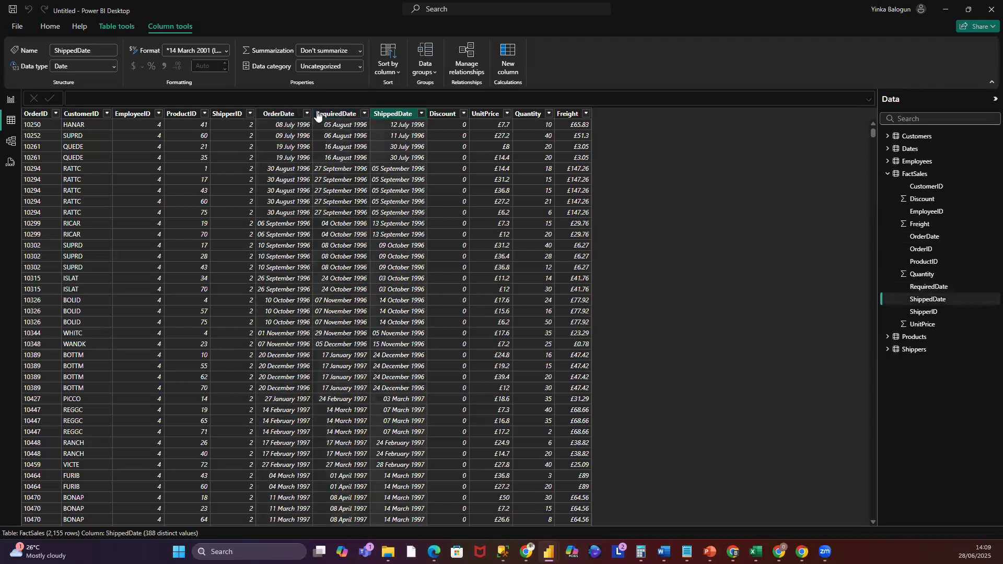
click(283, 114)
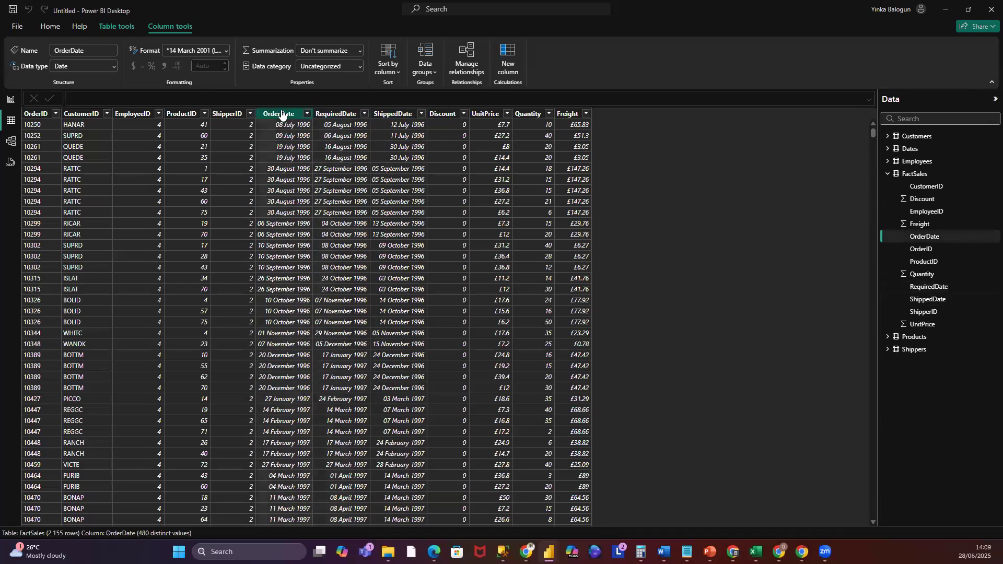
- Preview the FactSales OrderDate, RequiredDate and ShippedDate columns in a temporary table visual, then delete the visual
click(11, 99)
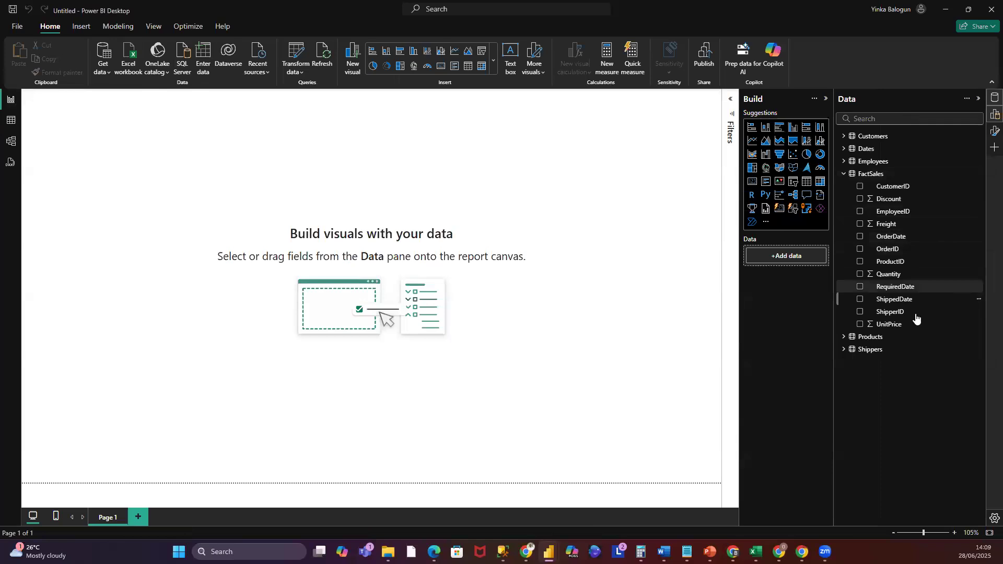
click(909, 287)
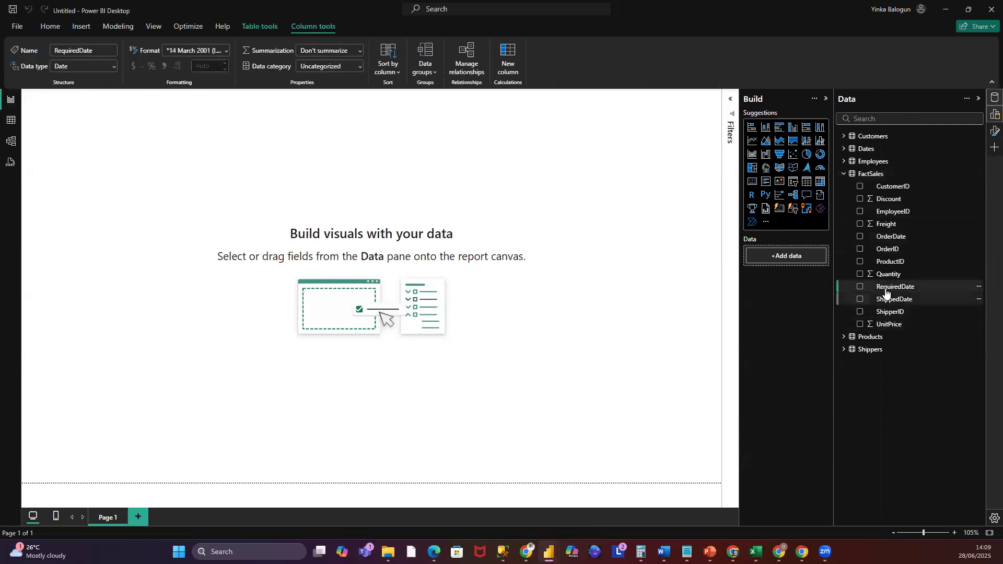
click(860, 287)
click(860, 300)
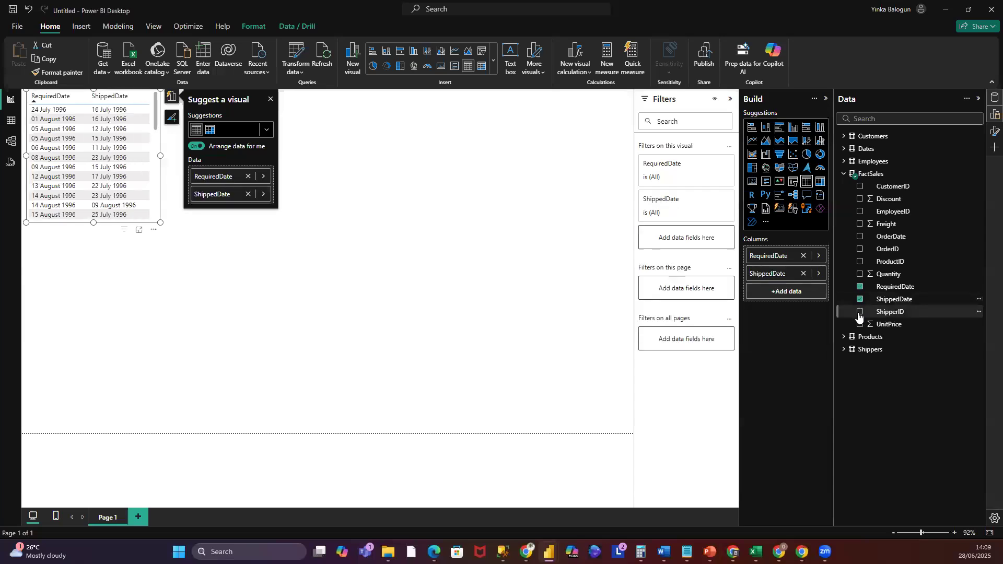
click(859, 237)
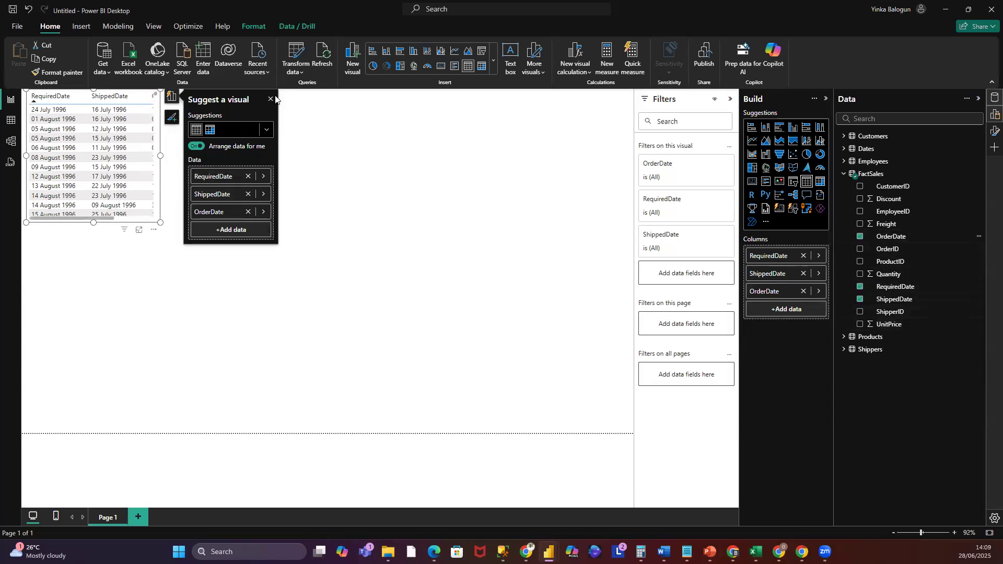
click(870, 236)
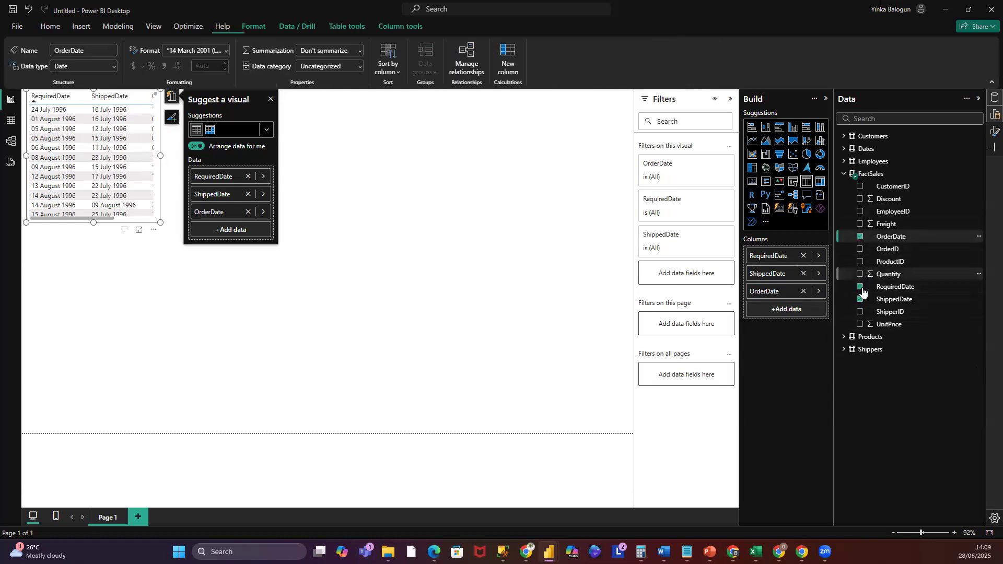
click(861, 288)
click(860, 299)
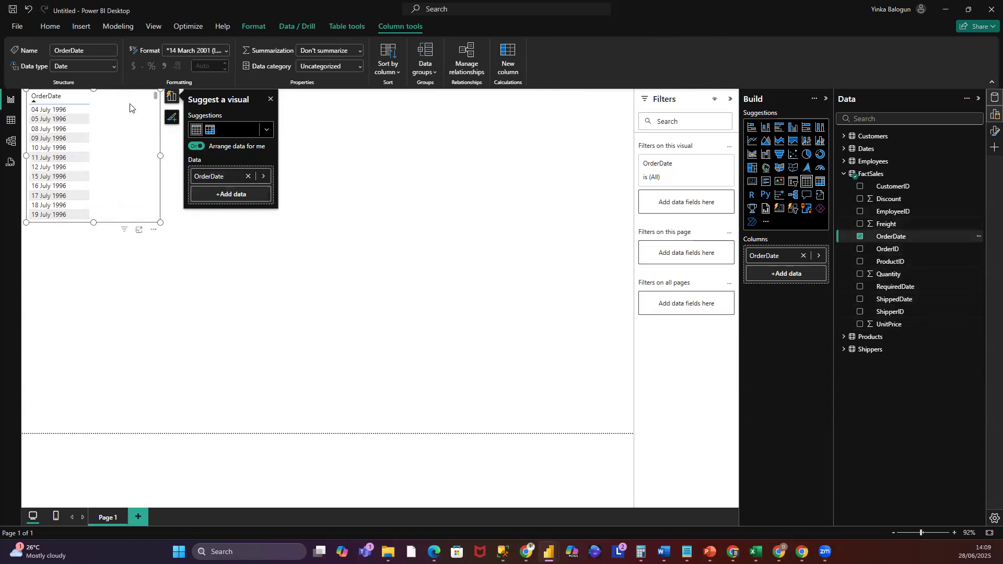
key(Delete)
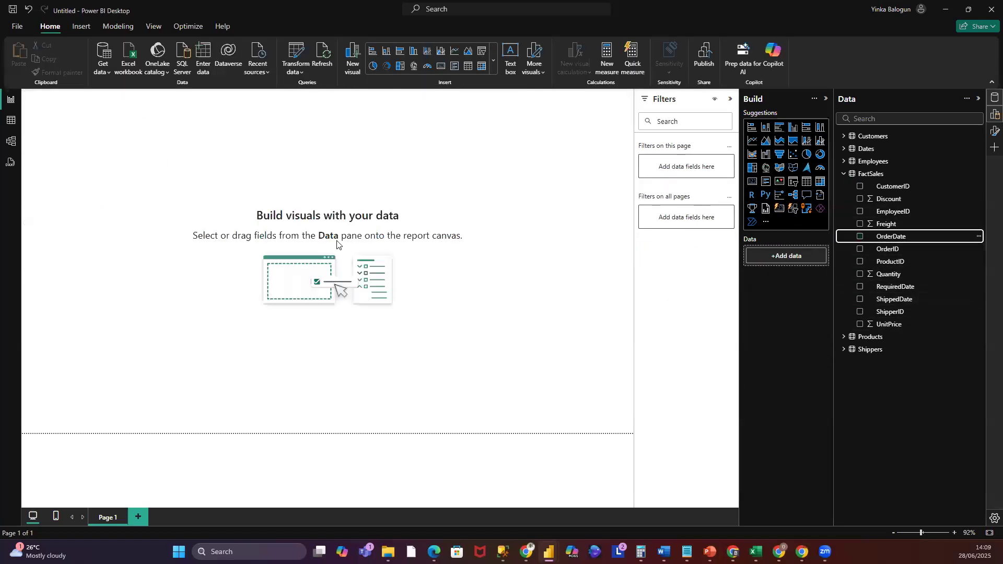
- Set the FactSales OrderDate column's format to Short Date (14/03/2001)
click(900, 238)
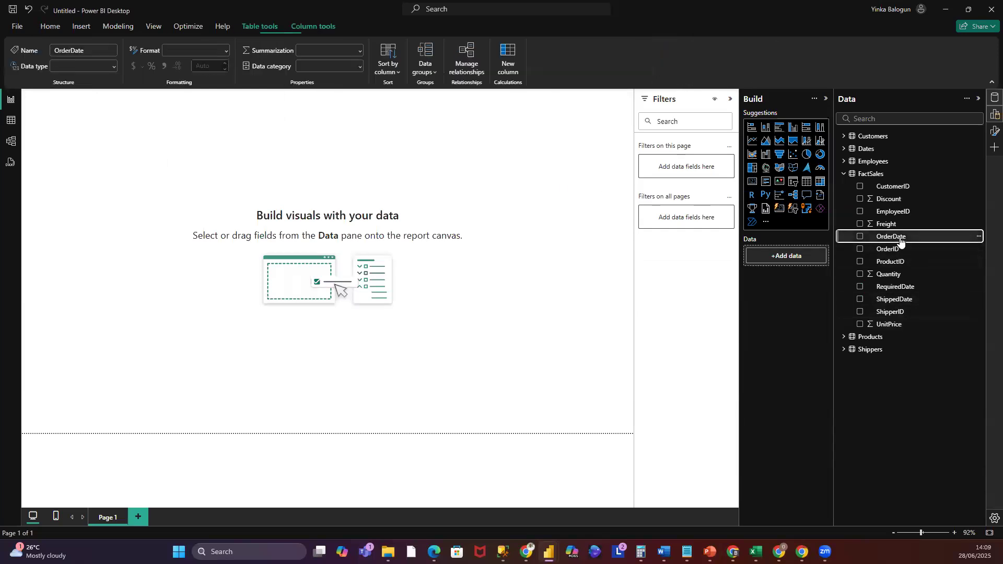
click(226, 51)
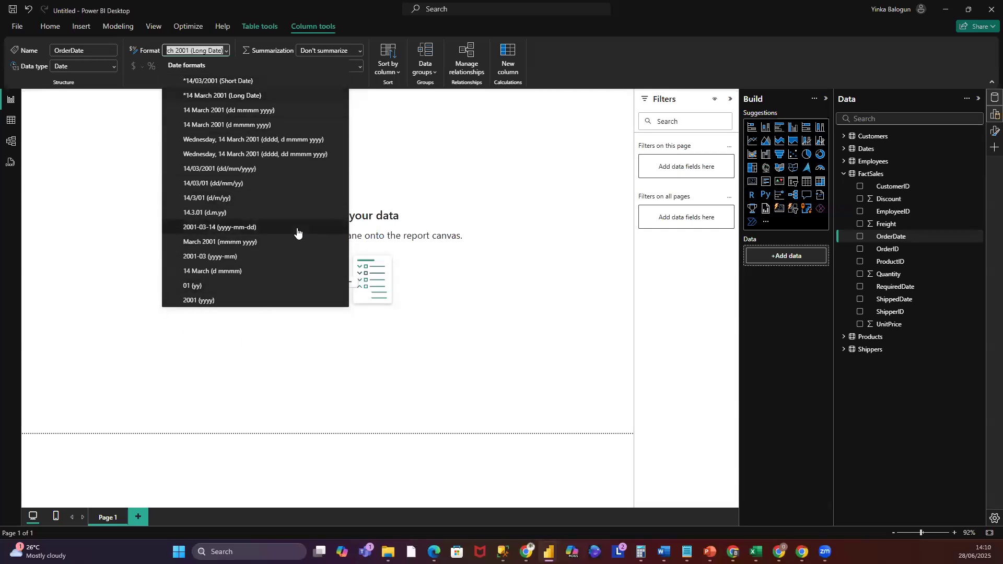
click(204, 81)
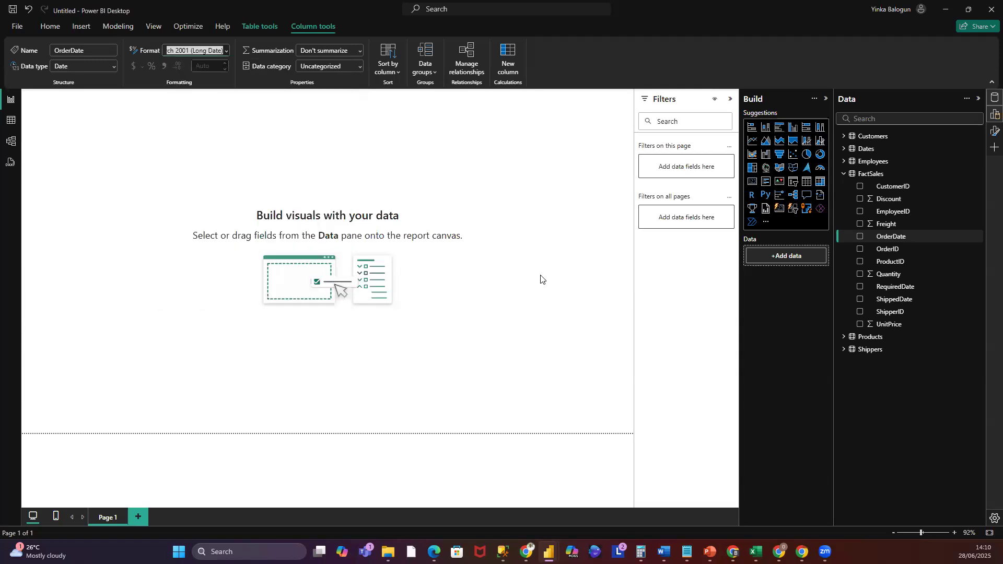
- Apply the same Short Date format to the FactSales RequiredDate and ShippedDate columns
click(897, 287)
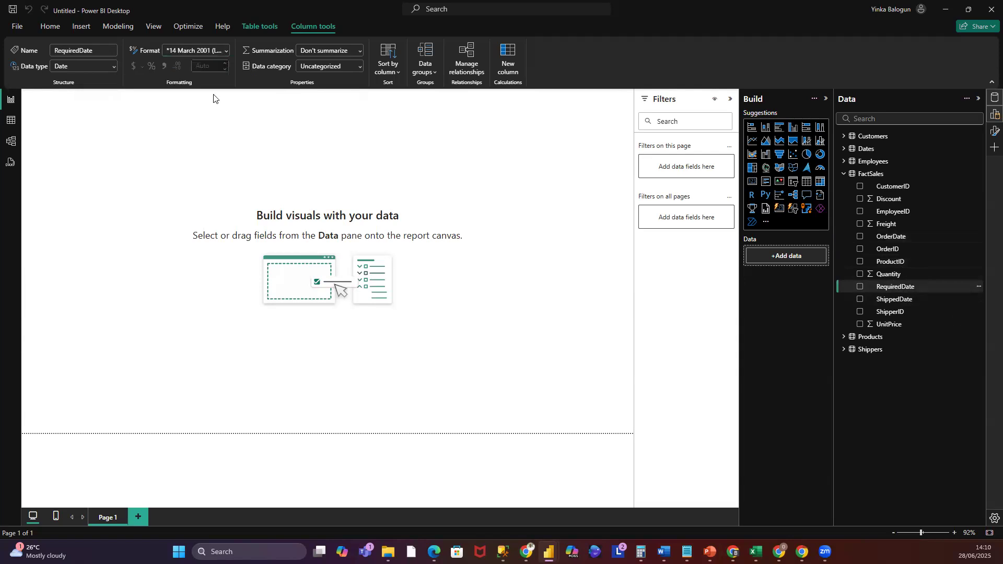
click(225, 50)
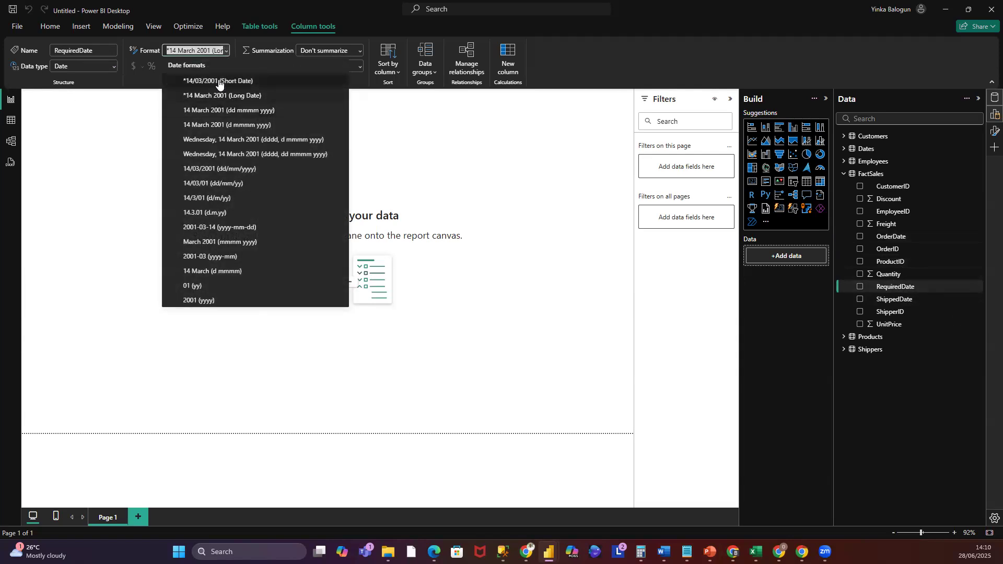
click(219, 81)
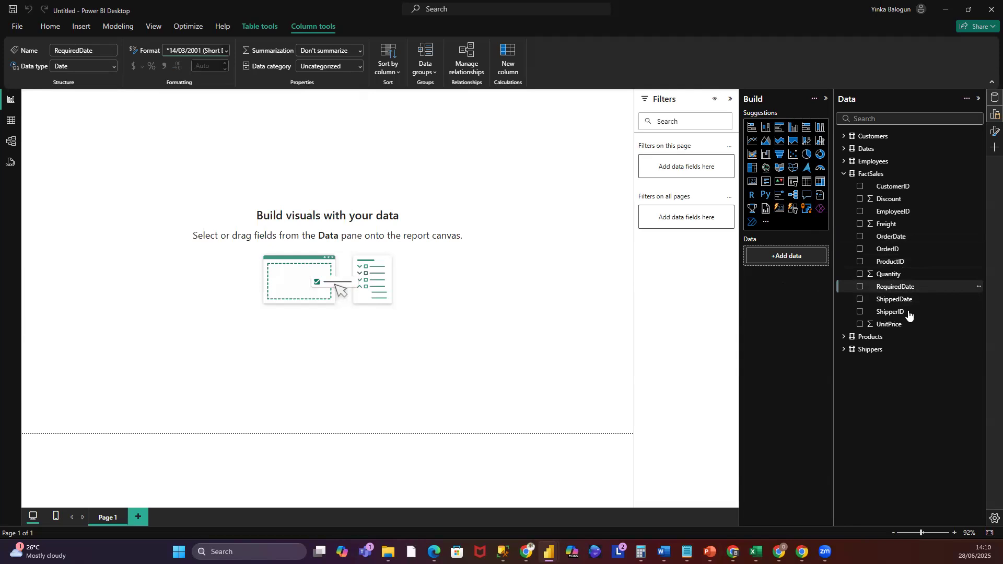
click(898, 299)
click(226, 50)
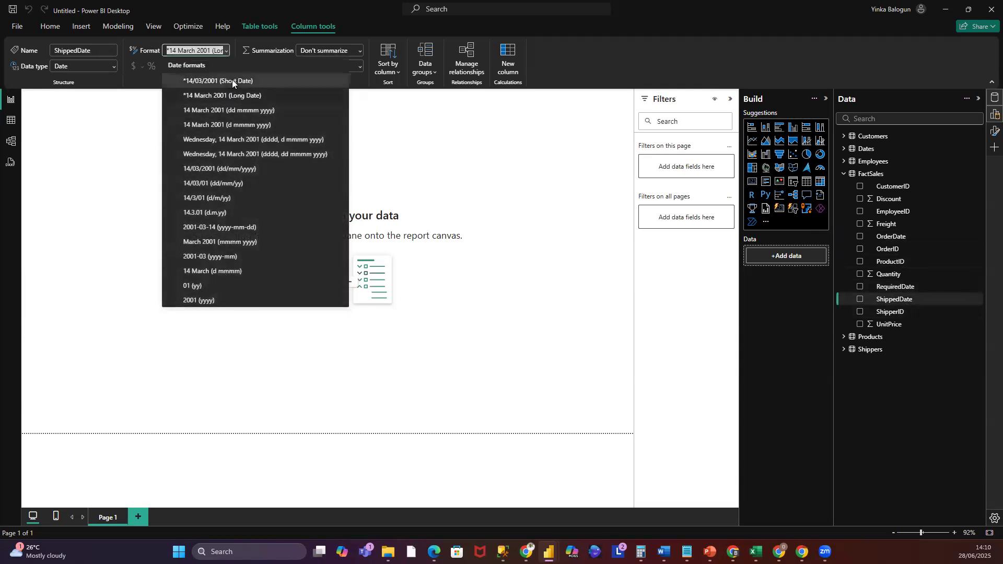
click(232, 80)
click(497, 246)
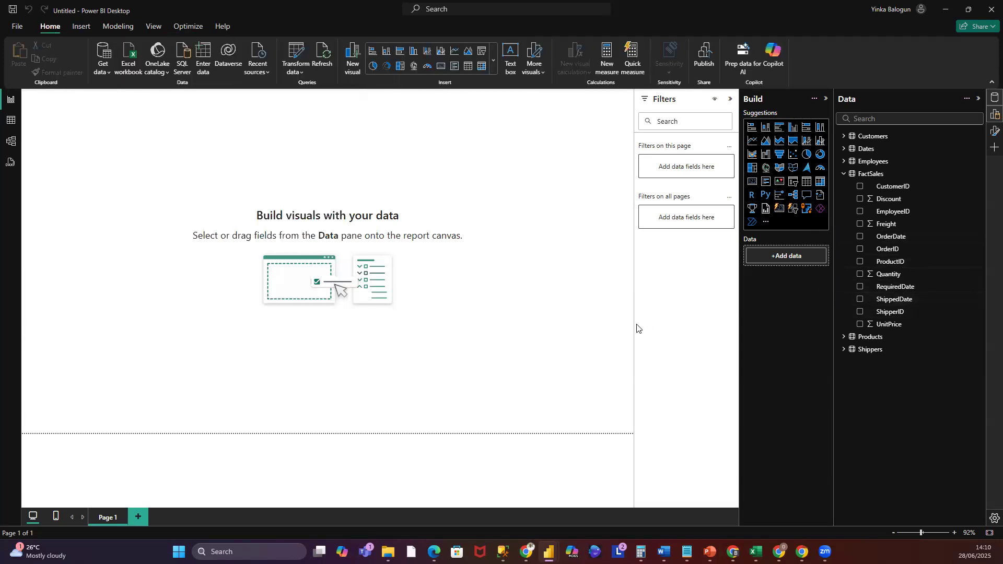
- Review the FactSales table data to check the new date formats
click(871, 175)
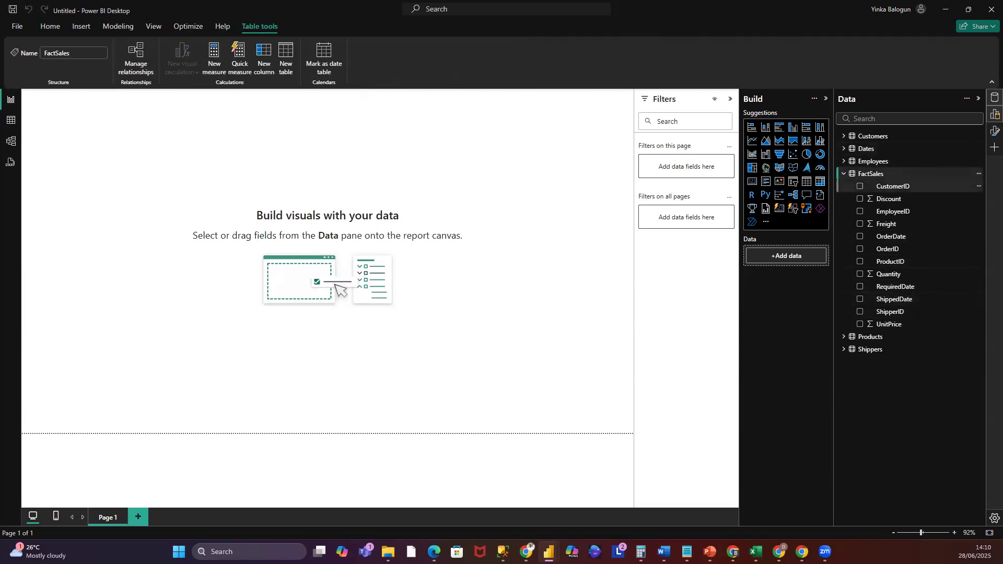
click(10, 122)
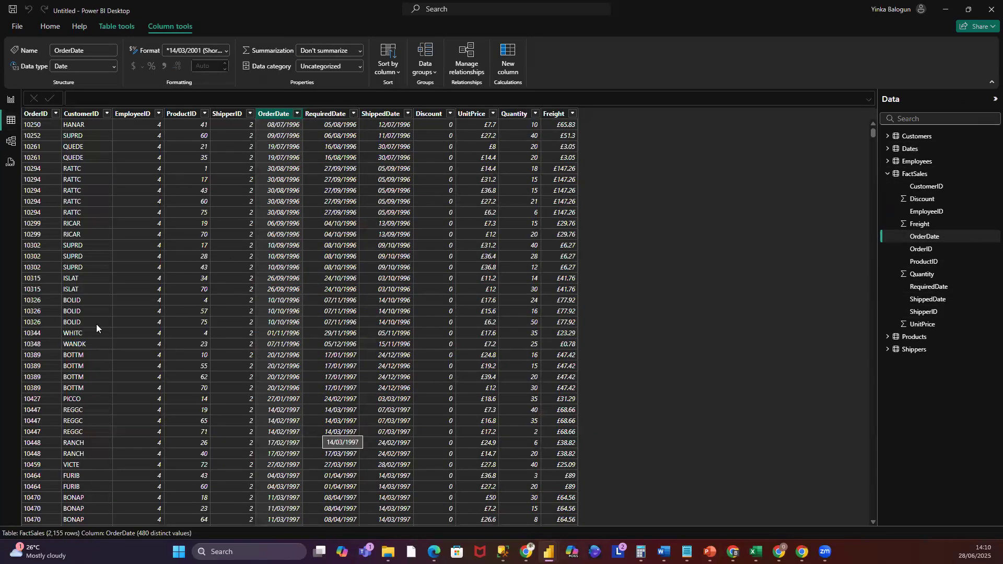
click(12, 105)
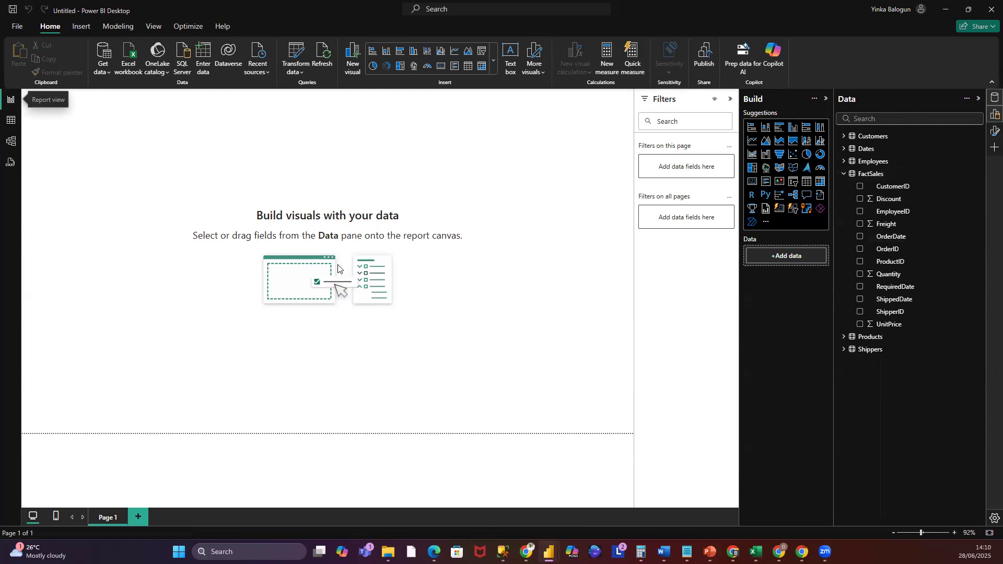
- Open the FactSales RequiredDate to Dates relationship in the relationship editor and cancel without saving
click(12, 146)
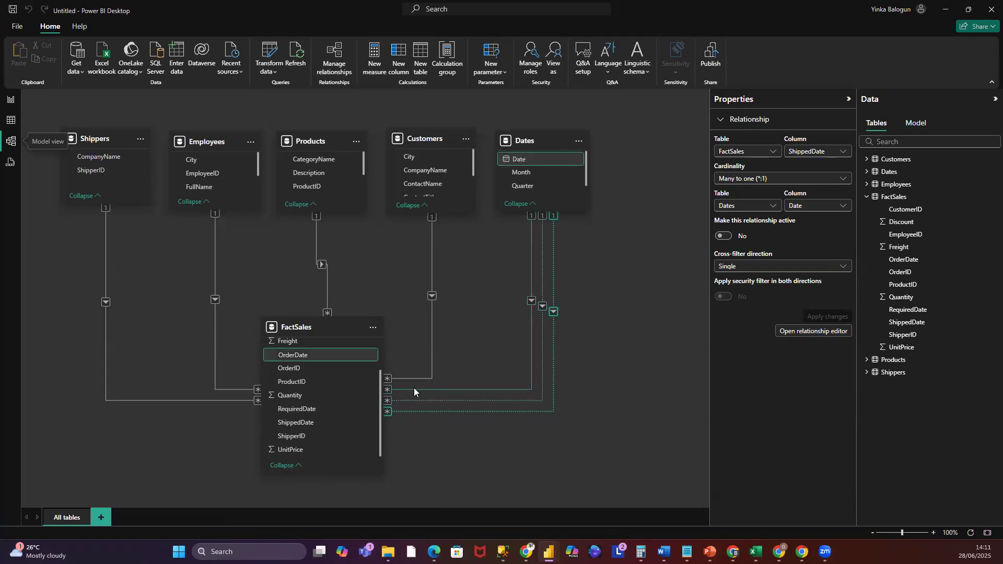
click(409, 400)
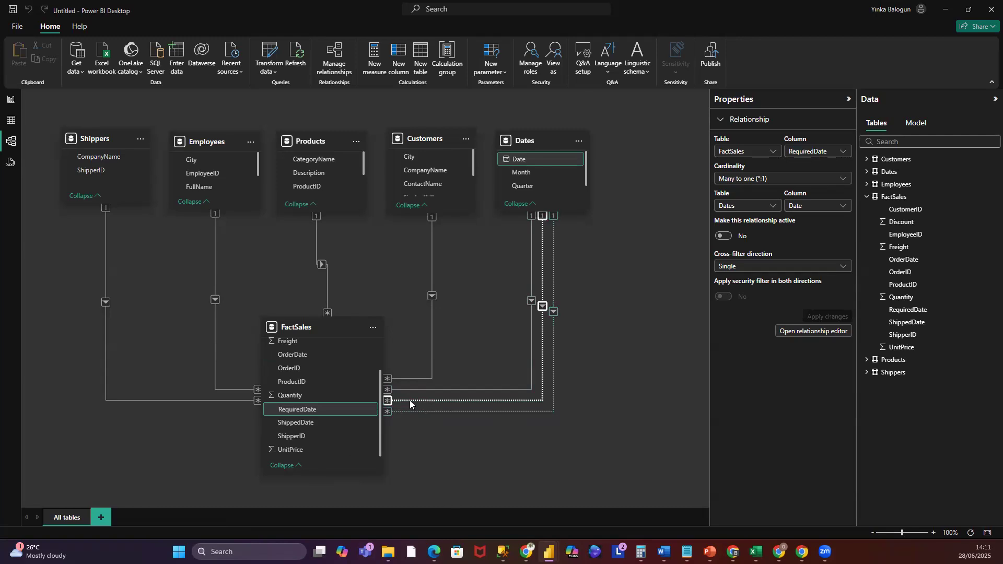
right_click(408, 400)
click(465, 424)
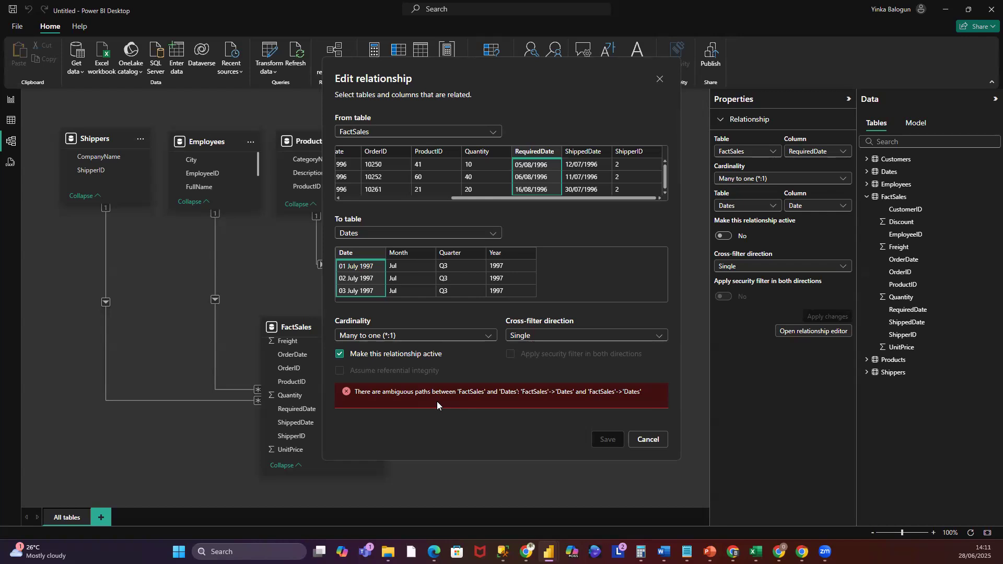
click(340, 355)
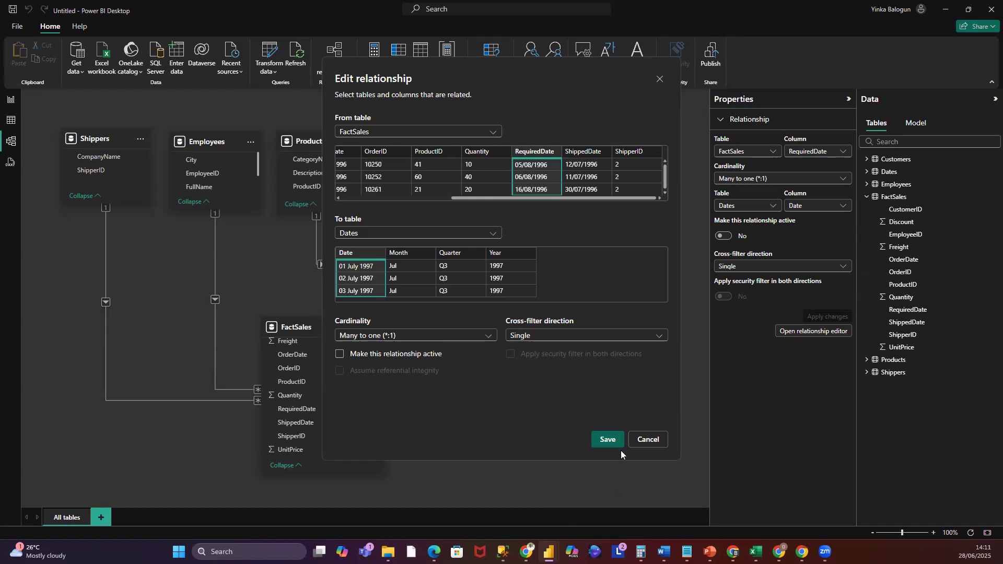
click(648, 440)
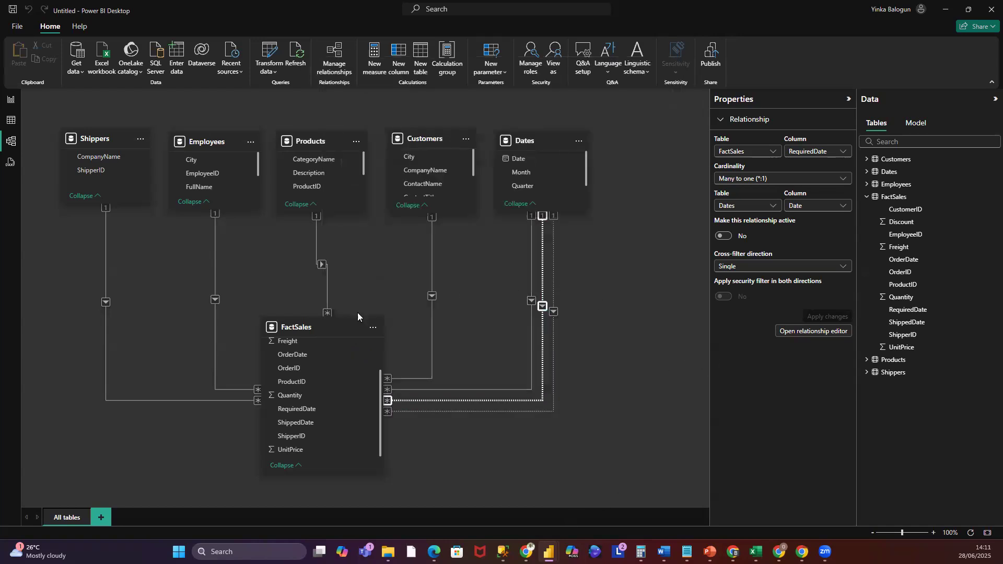
click(10, 99)
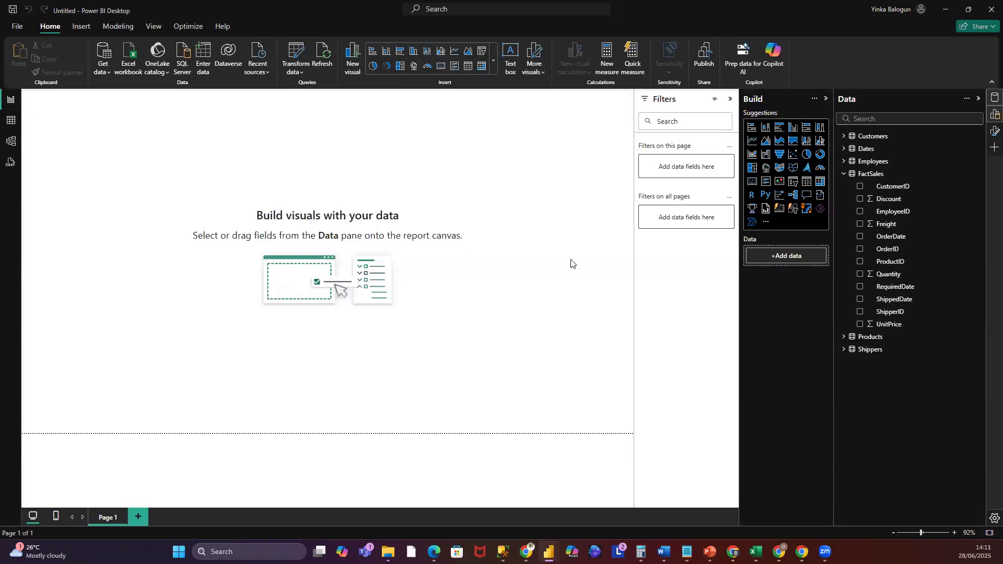
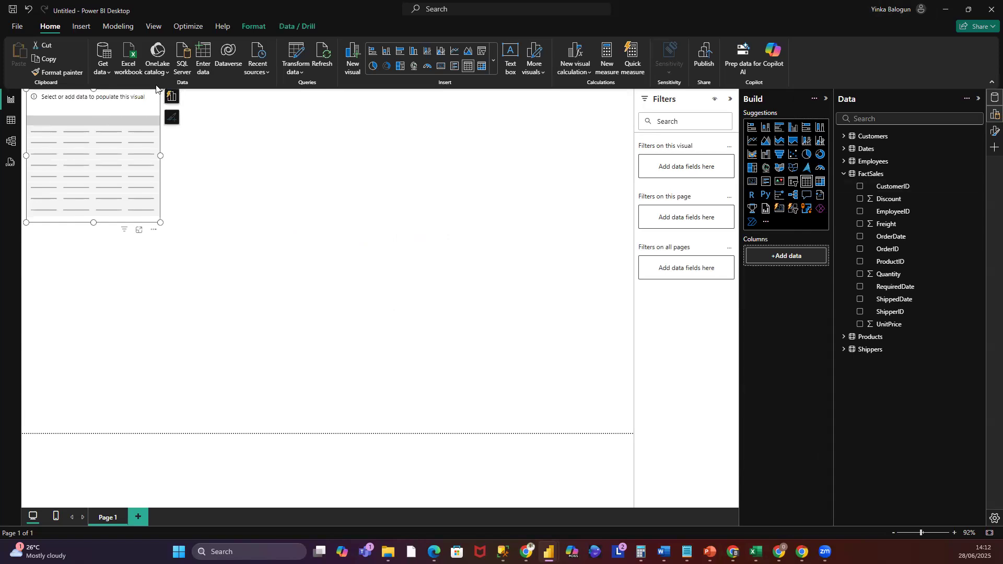
- Move the empty table visual toward the middle of the report canvas and enlarge it
drag(123, 96, 220, 181)
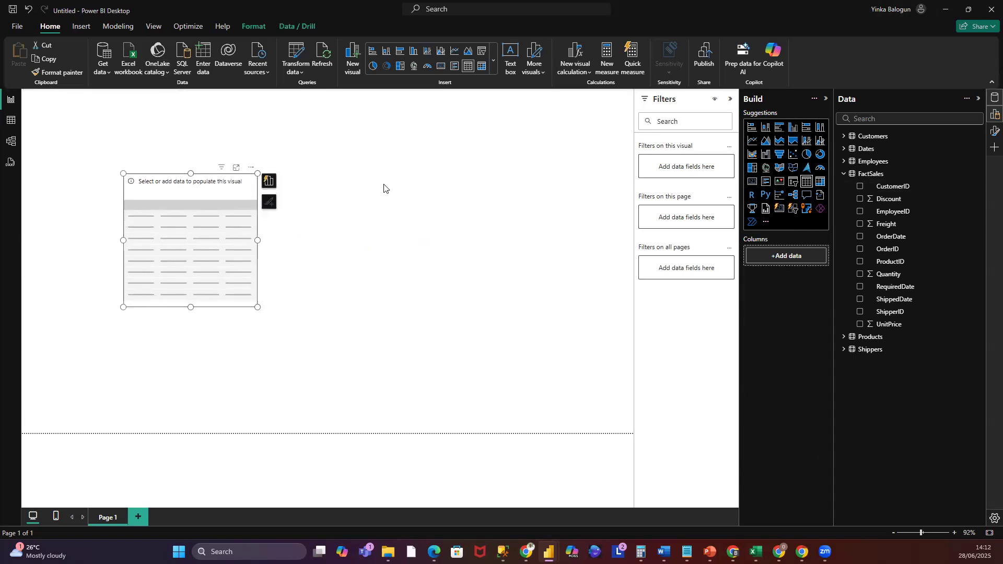
drag(257, 307, 545, 350)
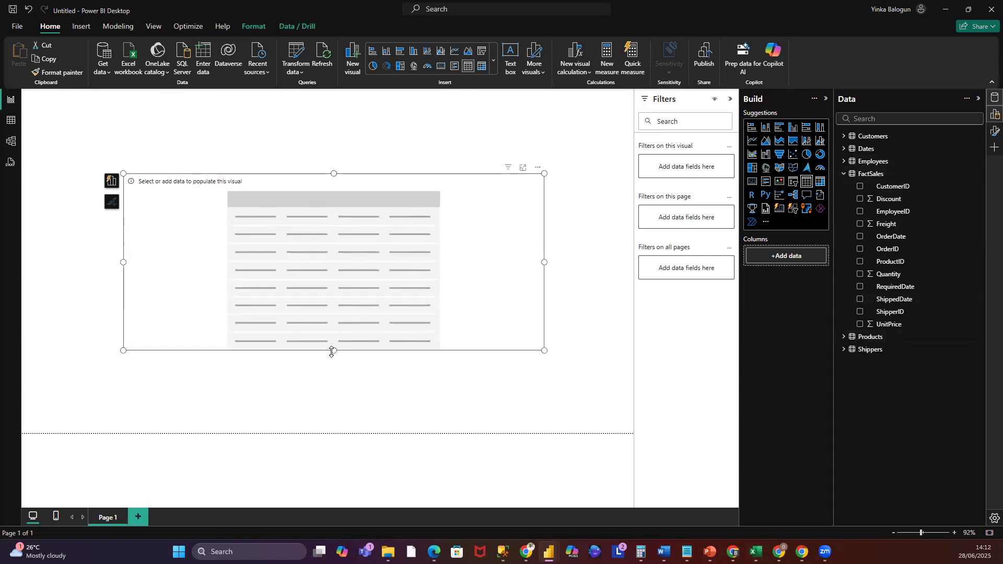
drag(334, 351, 340, 401)
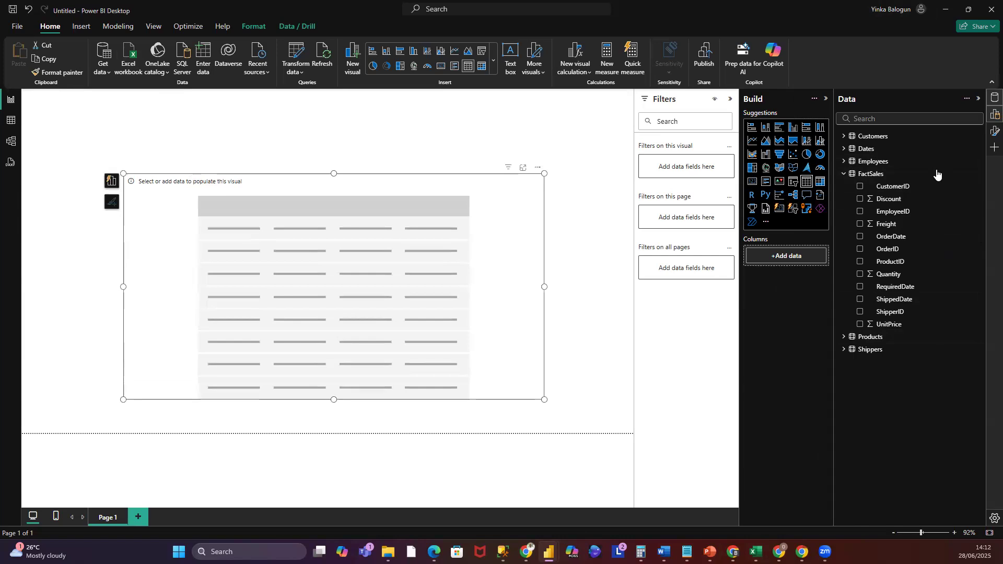
- Add the FactSales CustomerID, EmployeeID, OrderID, ProductID and ShipperID fields to the table visual
drag(898, 187, 796, 259)
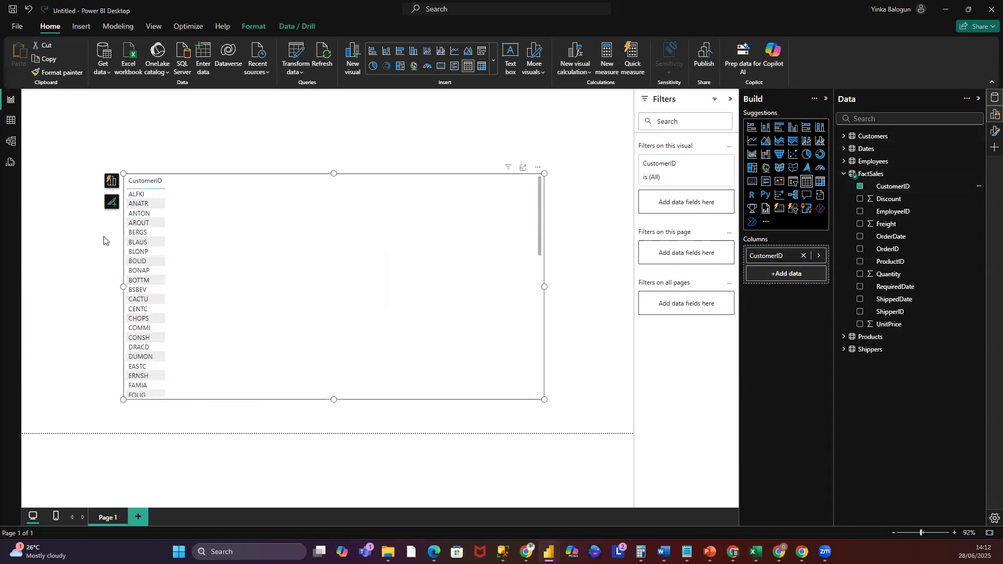
drag(902, 211, 803, 280)
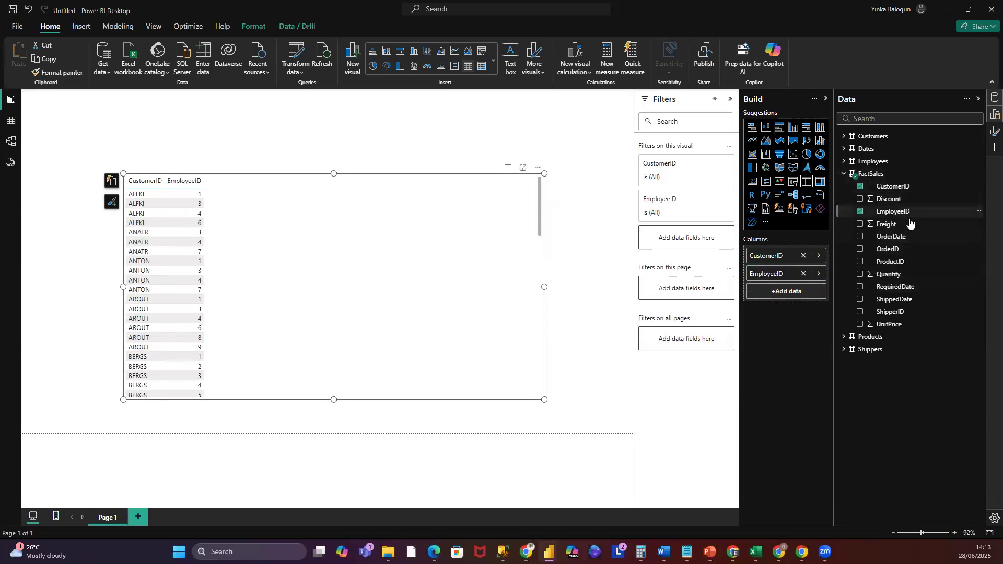
drag(891, 262, 789, 252)
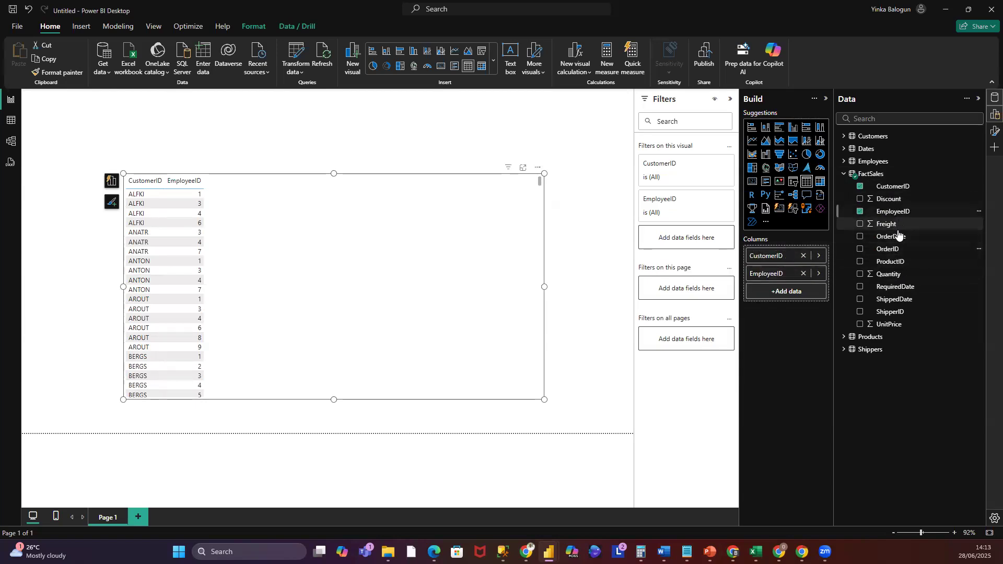
drag(895, 247, 802, 248)
drag(905, 262, 817, 309)
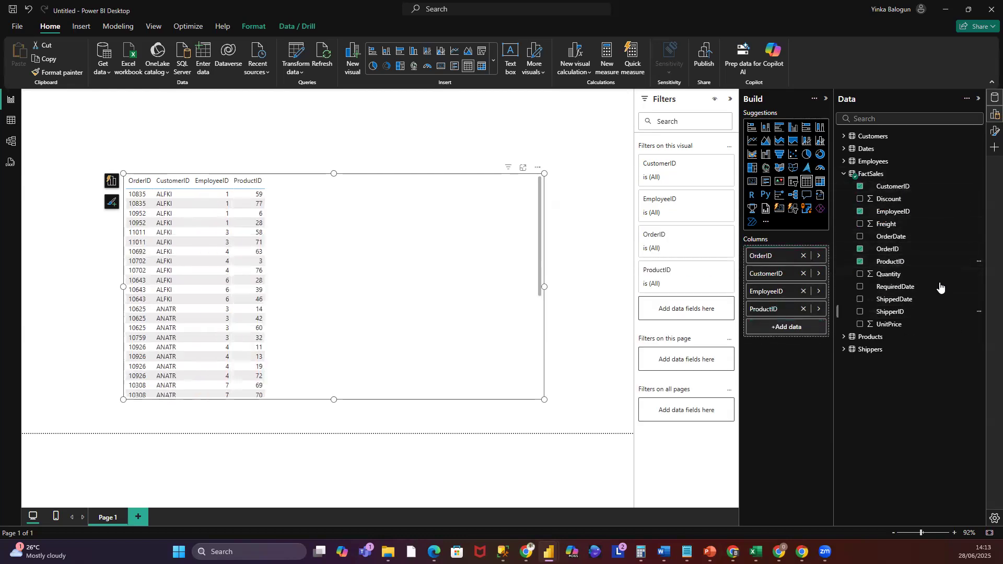
drag(895, 326, 818, 331)
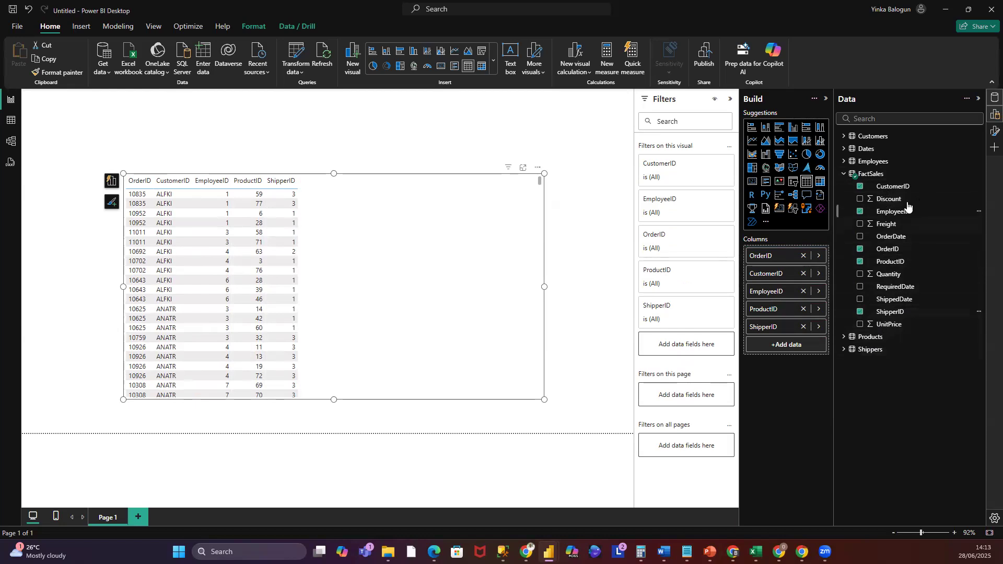
- Add EmployeeID a second time plus the OrderDate, RequiredDate and ShippedDate fields to the table
drag(895, 214, 784, 346)
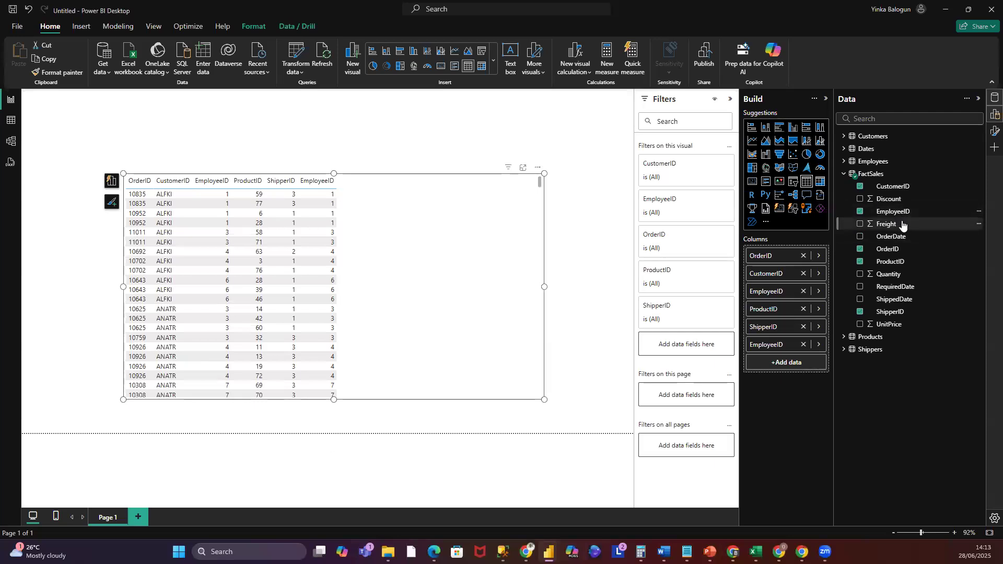
drag(906, 239, 800, 362)
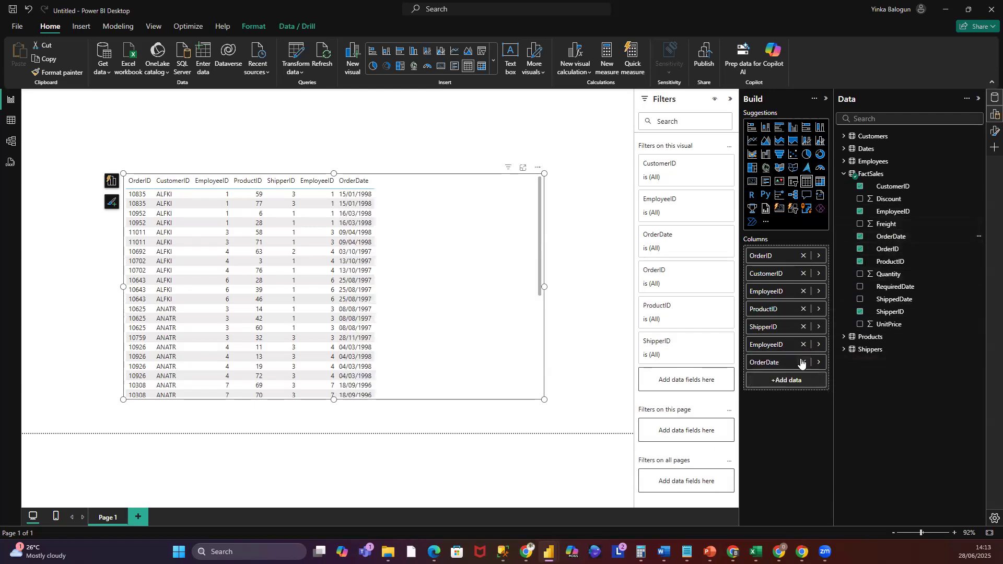
drag(904, 289, 805, 386)
drag(888, 300, 804, 397)
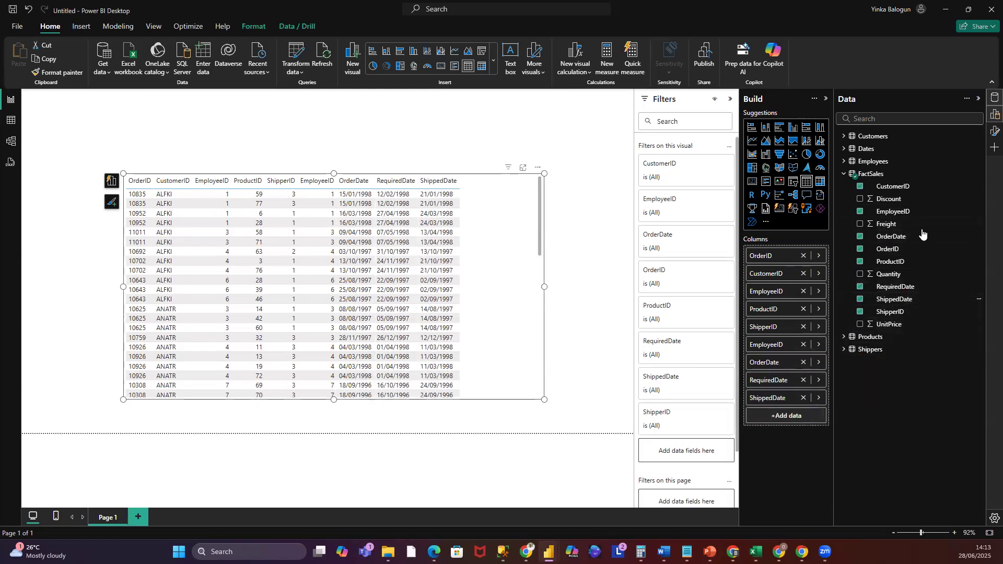
- Add the Freight, Quantity, UnitPrice and Discount fields to the table as summed values
drag(888, 225, 793, 417)
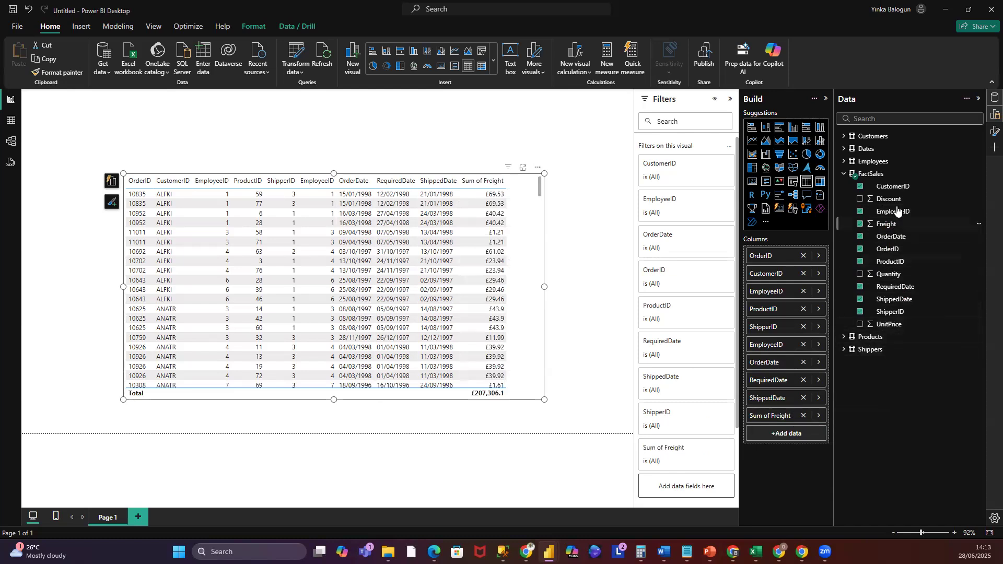
drag(890, 274, 800, 434)
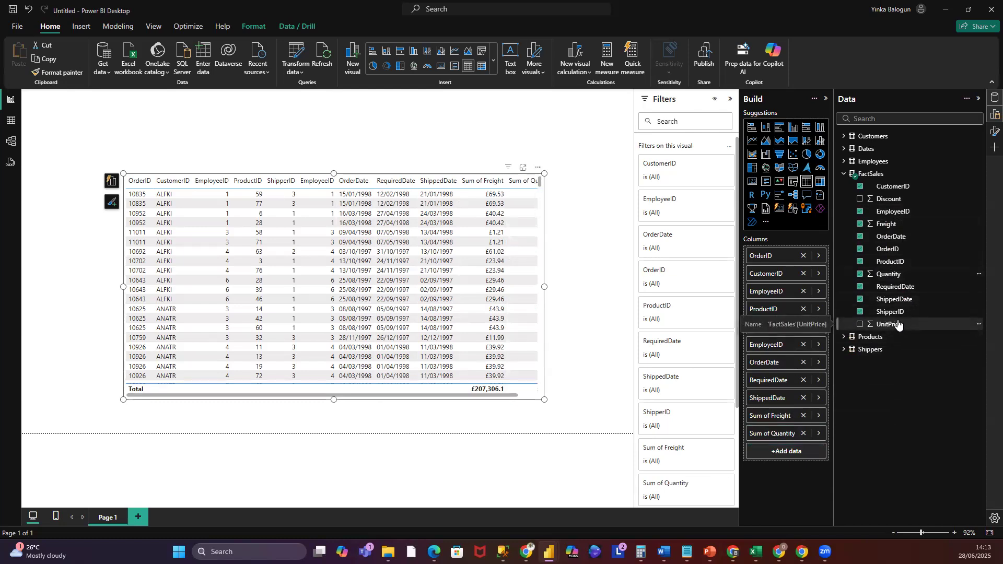
drag(899, 325, 816, 441)
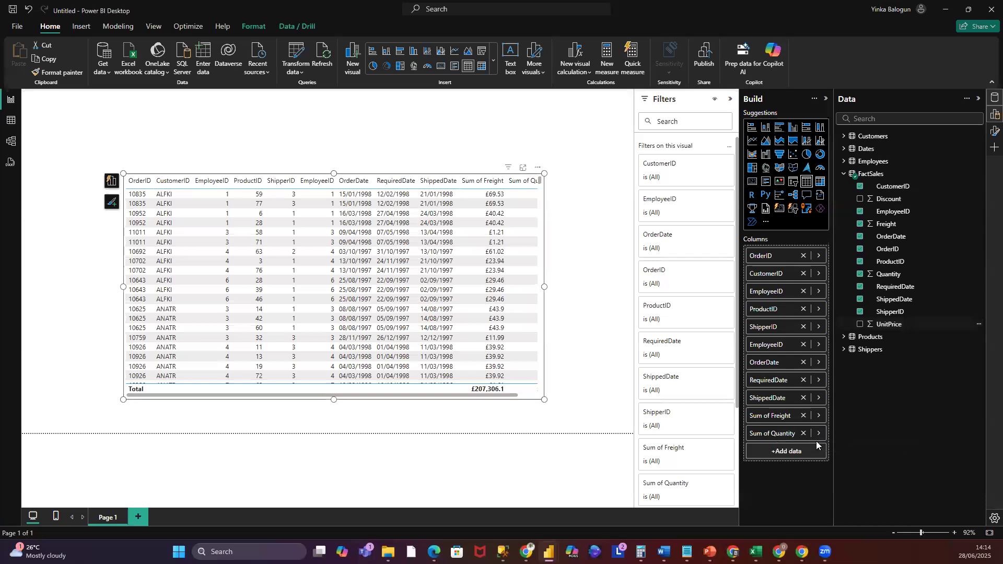
drag(892, 323, 810, 451)
drag(889, 198, 805, 464)
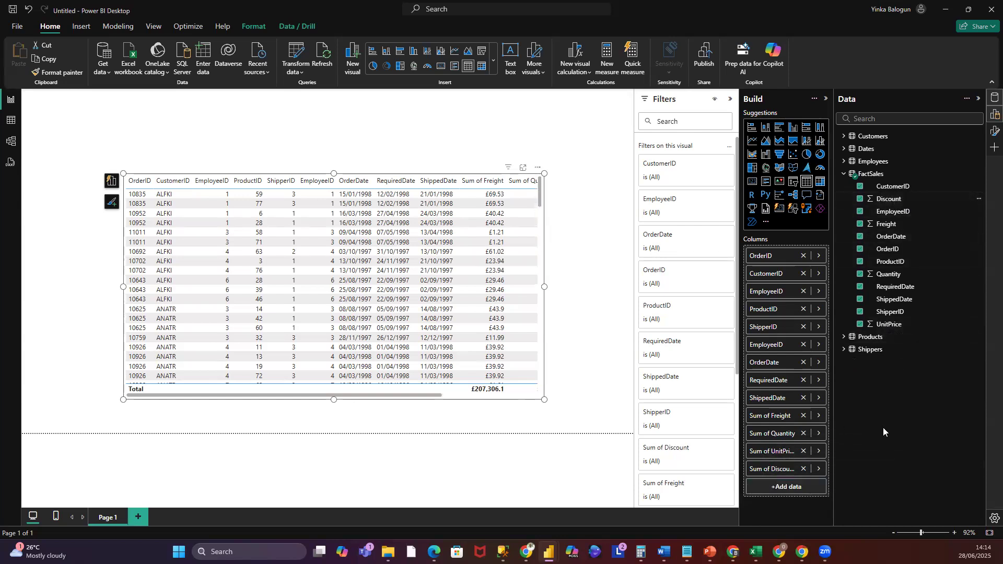
- Widen the table visual on both sides so all its columns fit
drag(545, 400, 621, 409)
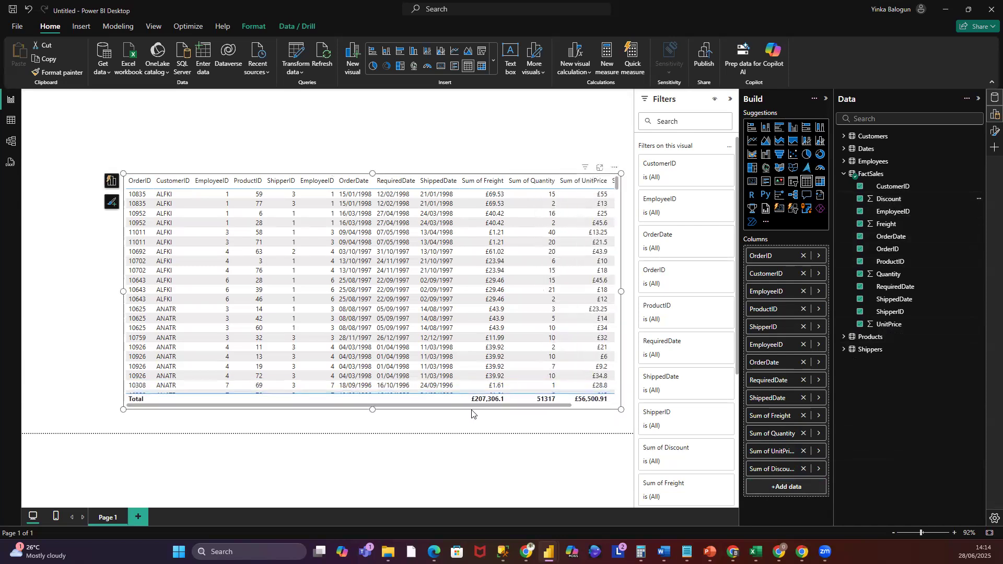
drag(476, 407, 684, 443)
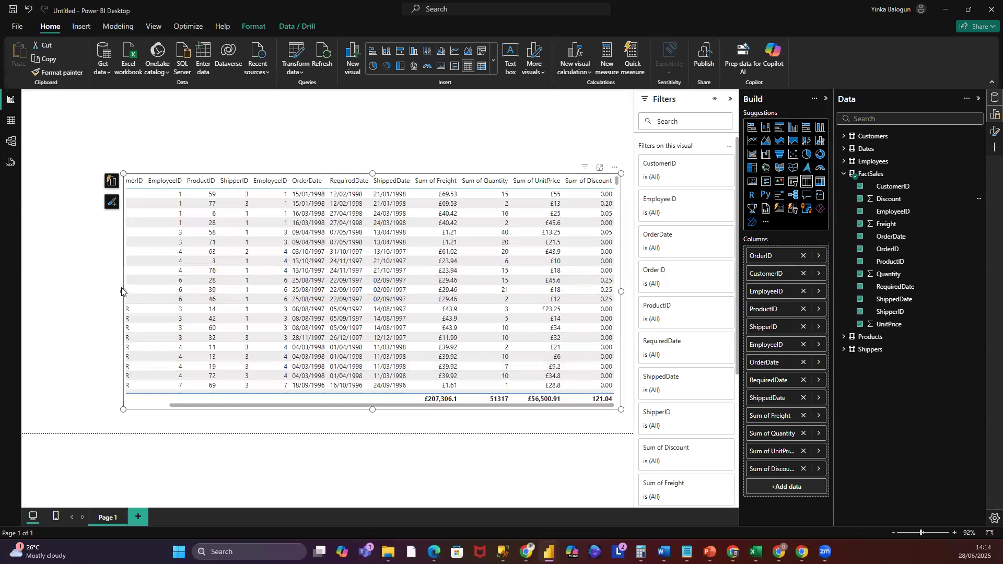
drag(123, 291, 54, 285)
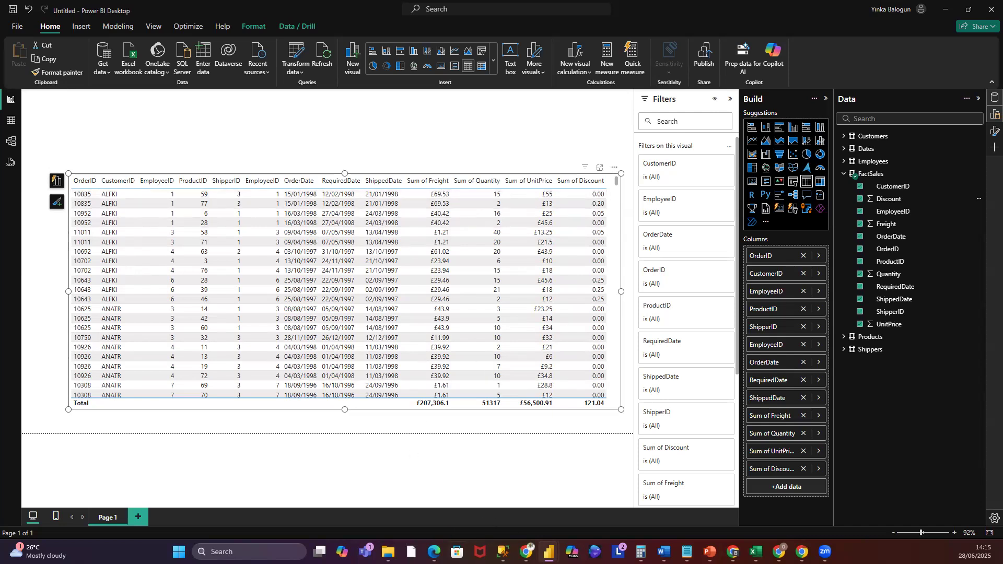
- Switch to SQL Server Management Studio and expand the SoM.FactSales view to inspect its columns
mouse_move(504, 553)
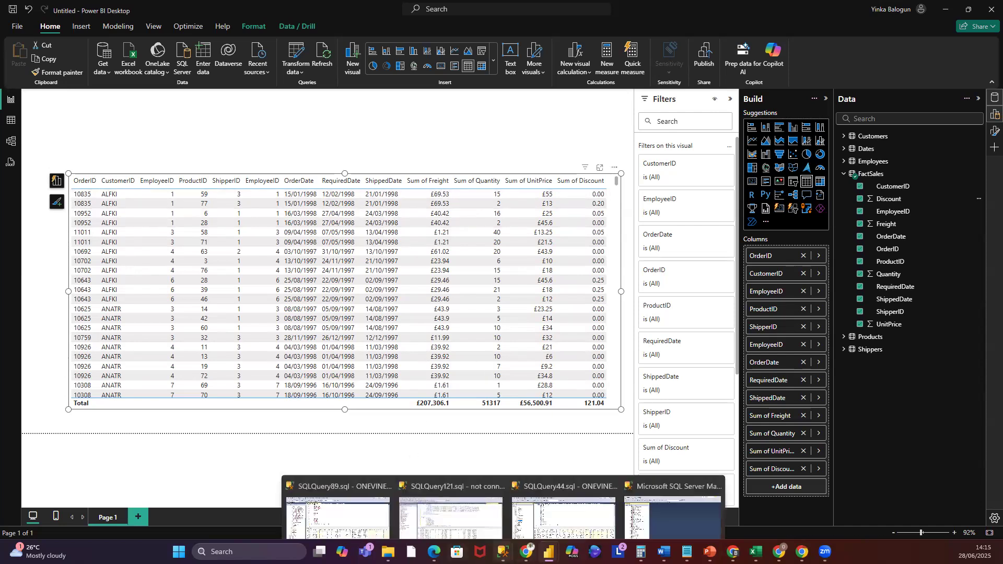
click(666, 490)
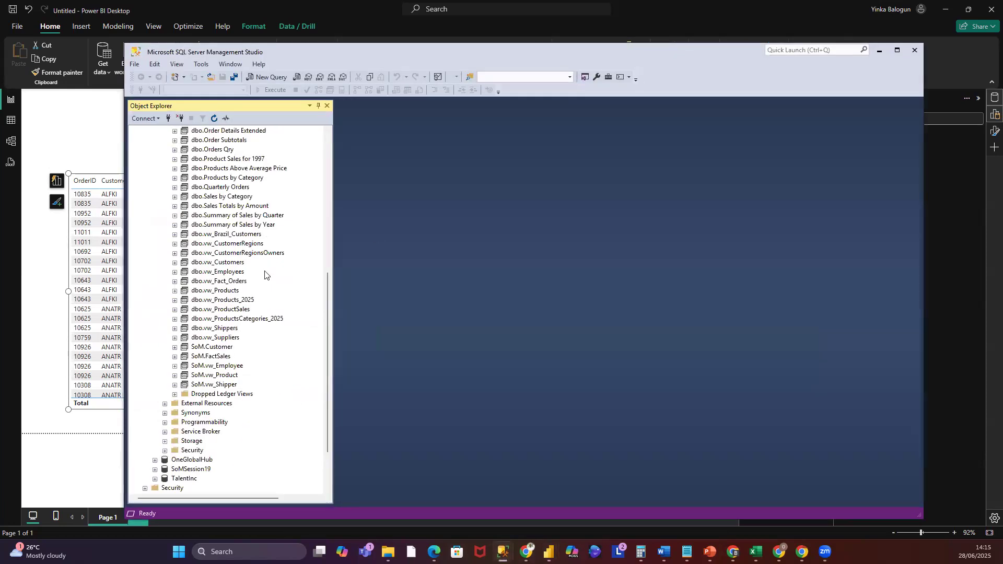
click(221, 357)
click(175, 357)
click(184, 367)
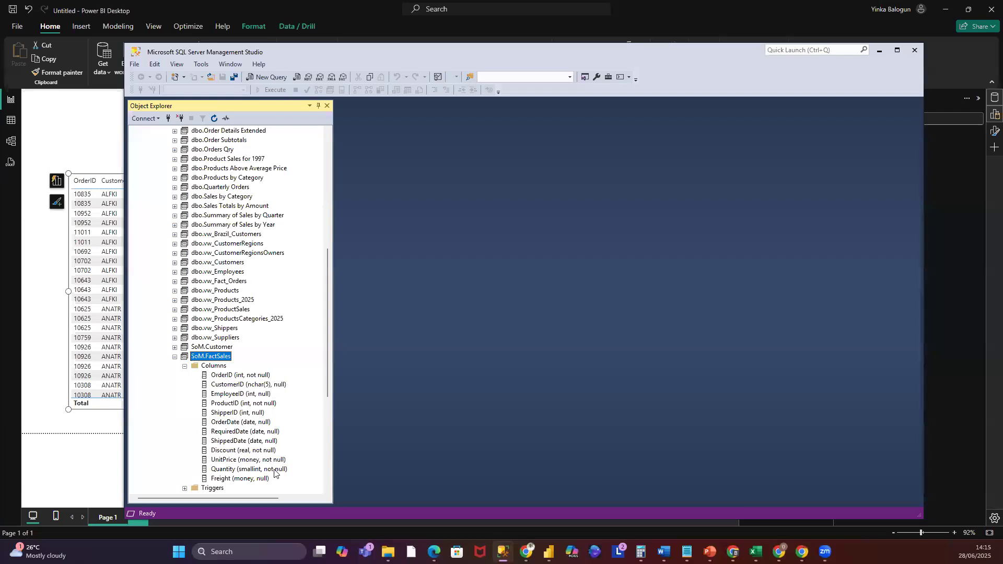
click(175, 357)
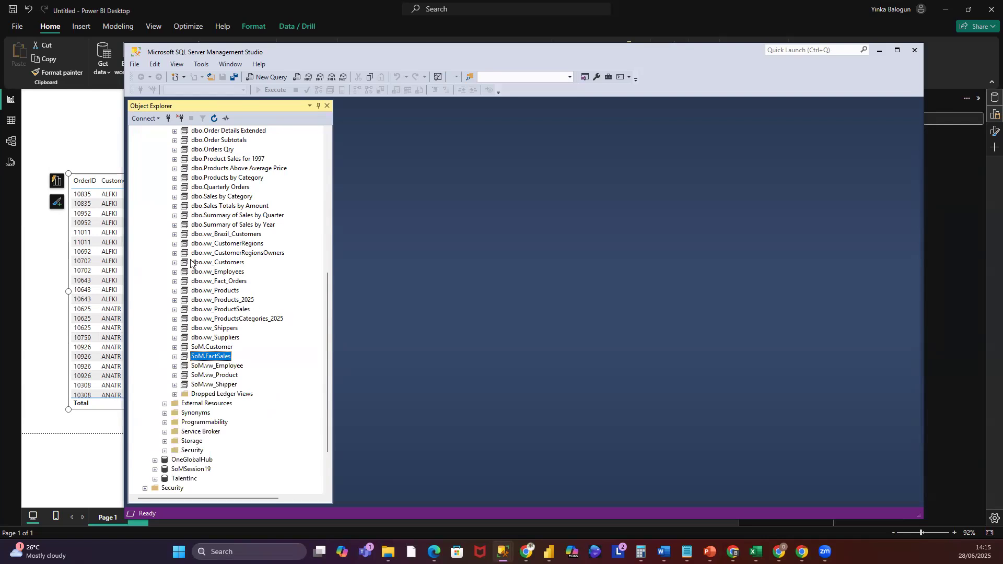
- Inspect the columns of the dbo.vw_Fact_Orders view, then minimise Management Studio
click(174, 282)
click(184, 291)
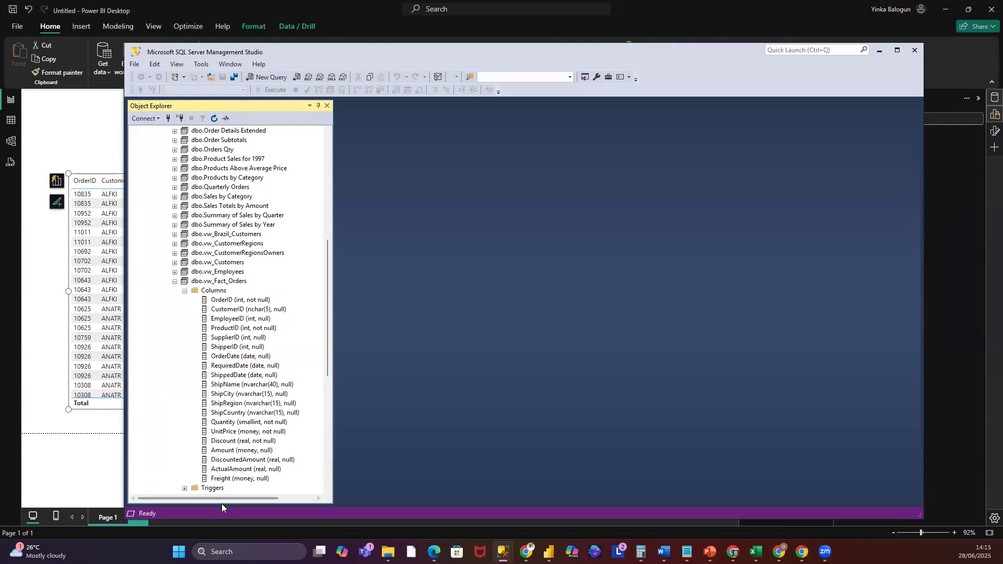
click(175, 282)
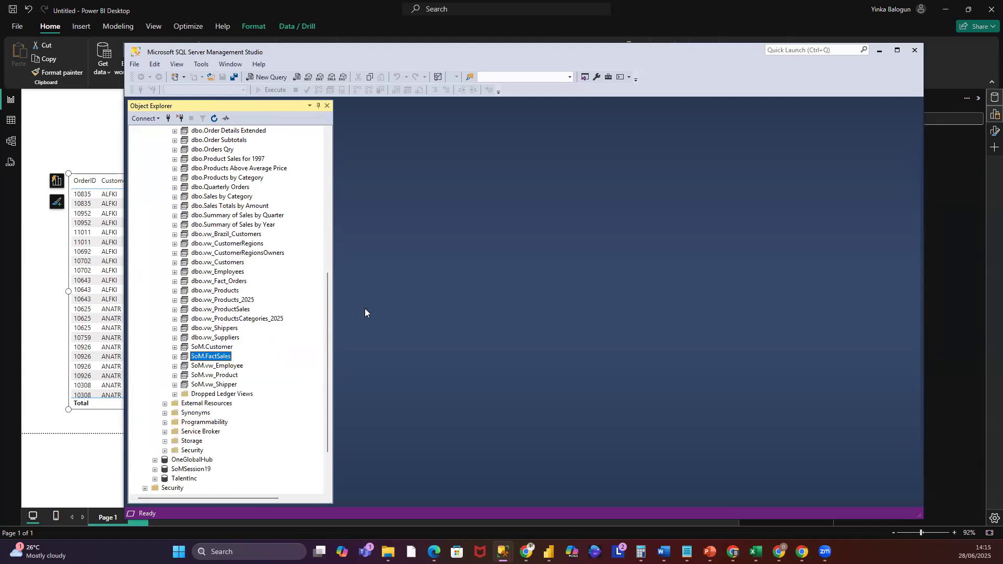
click(881, 51)
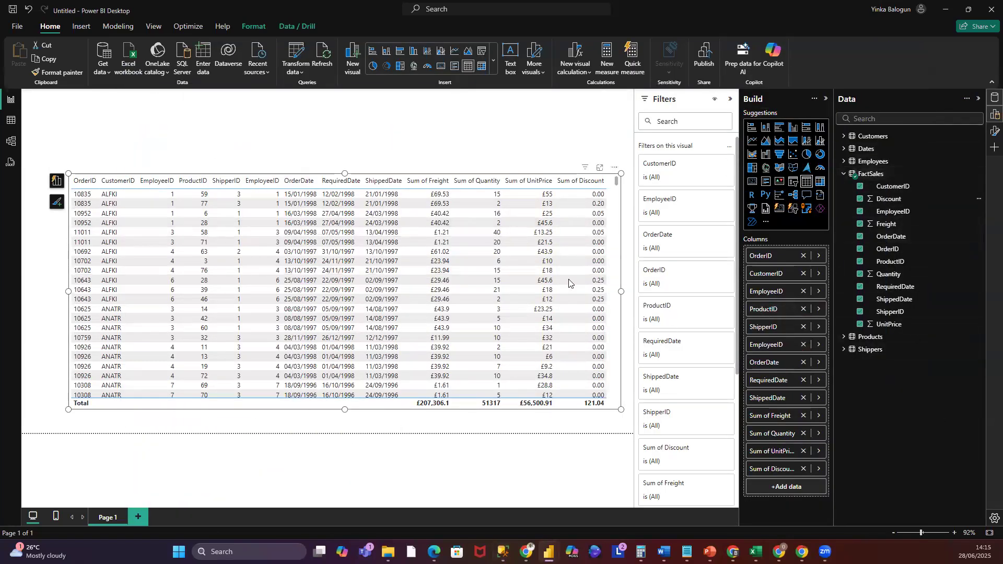
- Open the Power Query editor and select the FactSales query
click(300, 74)
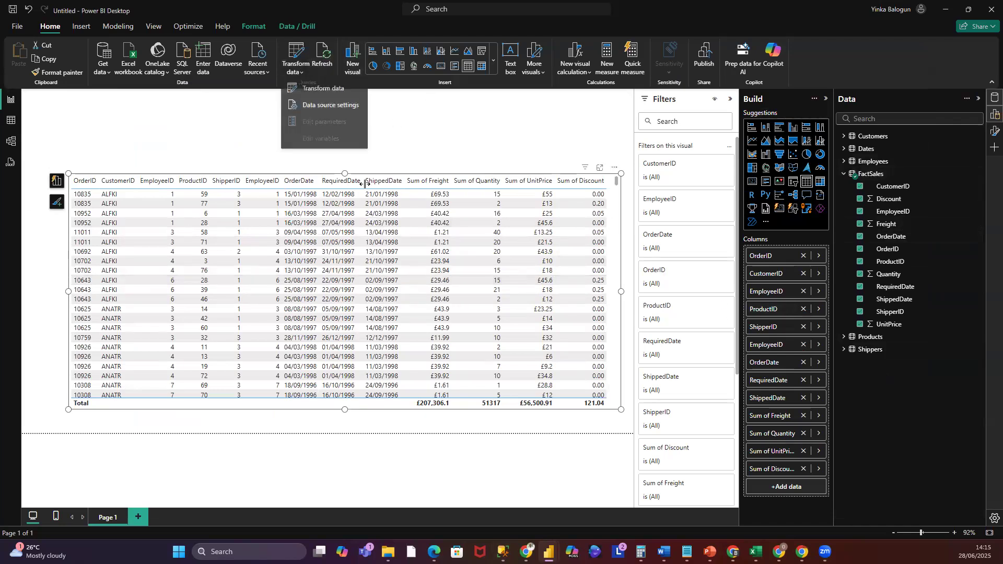
click(329, 90)
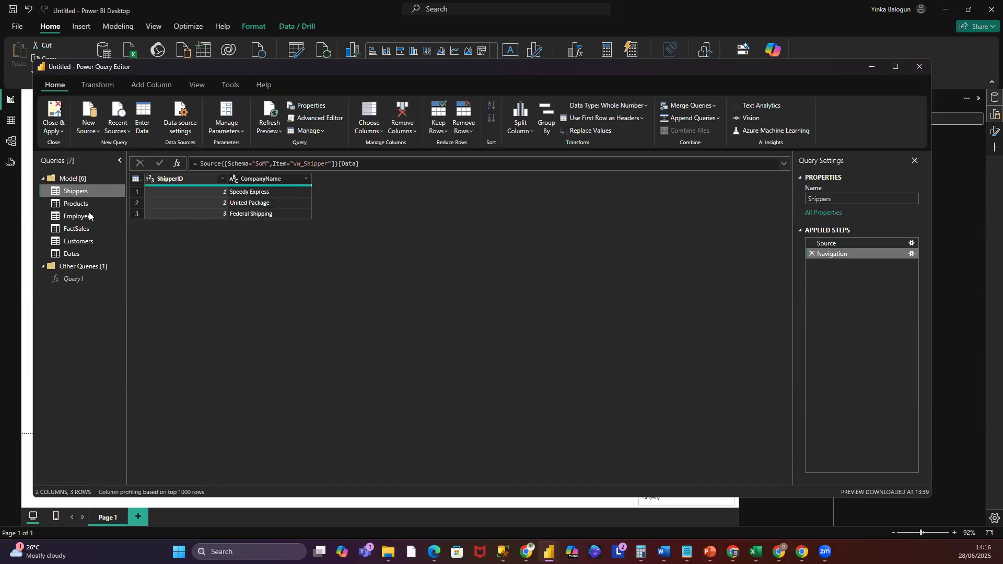
click(79, 228)
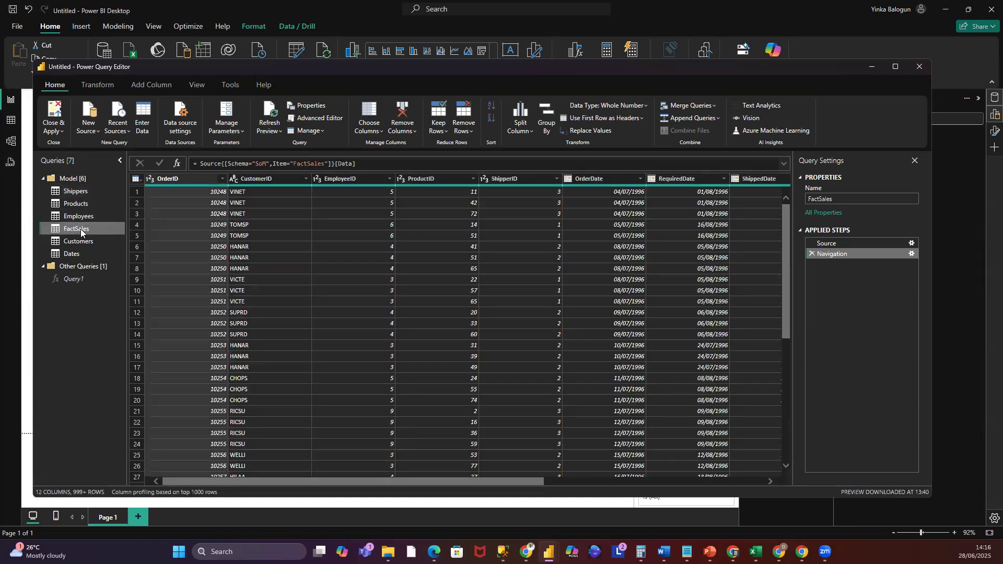
- Import the vw_Fact_Orders view from the recent Northwind_2025 SQL Server source in Import mode
click(130, 130)
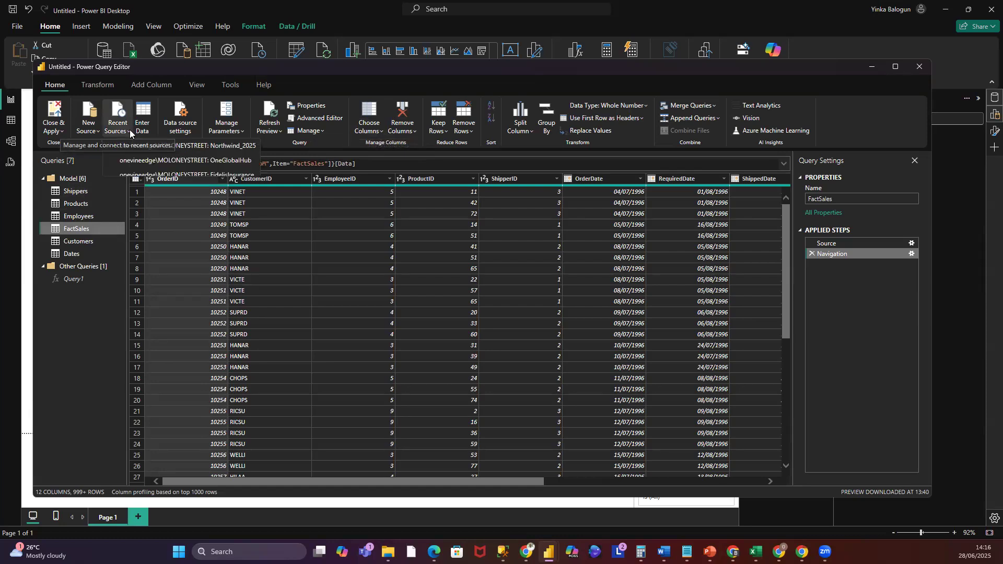
click(199, 148)
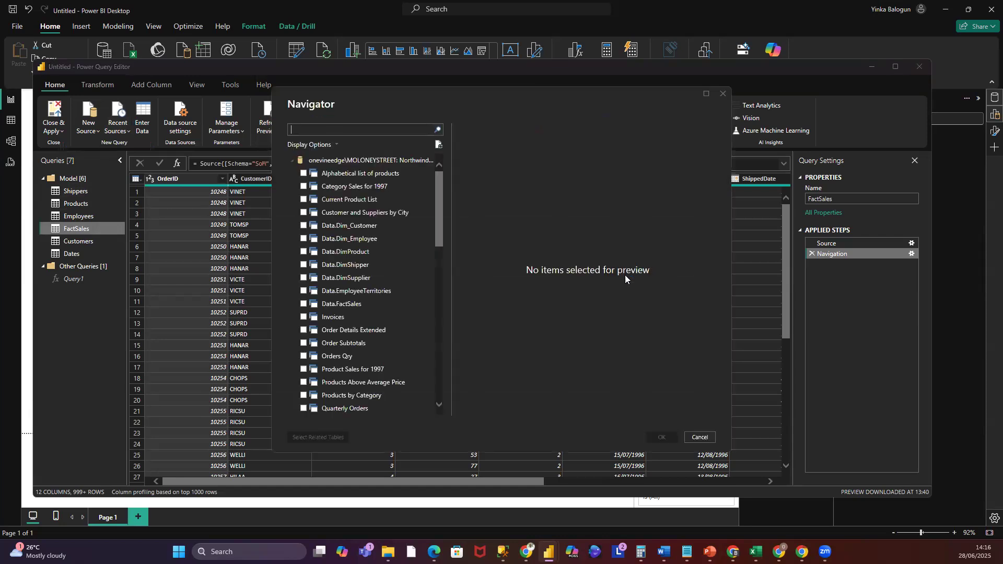
scroll(445, 284, down, 6)
scroll(446, 328, down, 1)
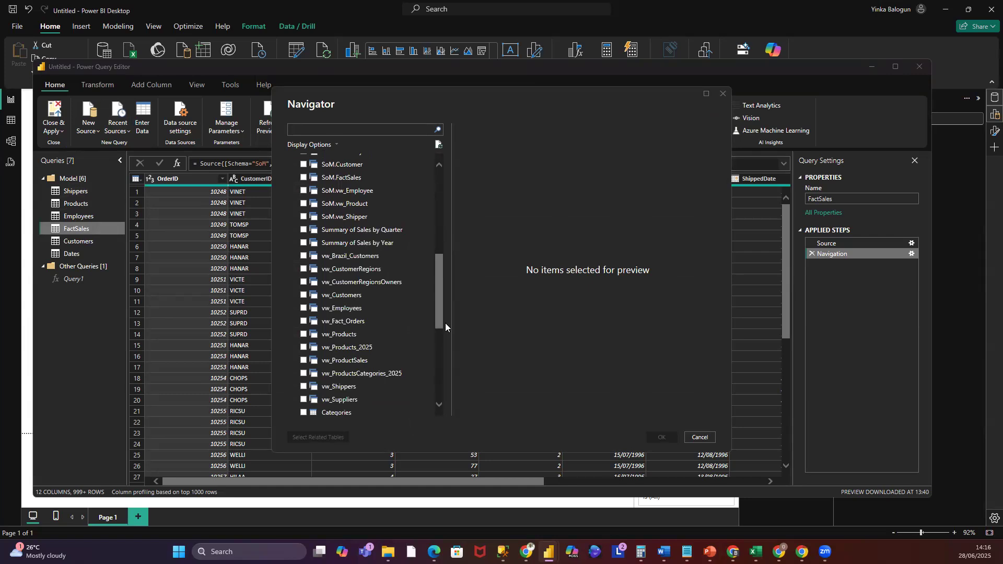
drag(446, 323, 442, 322)
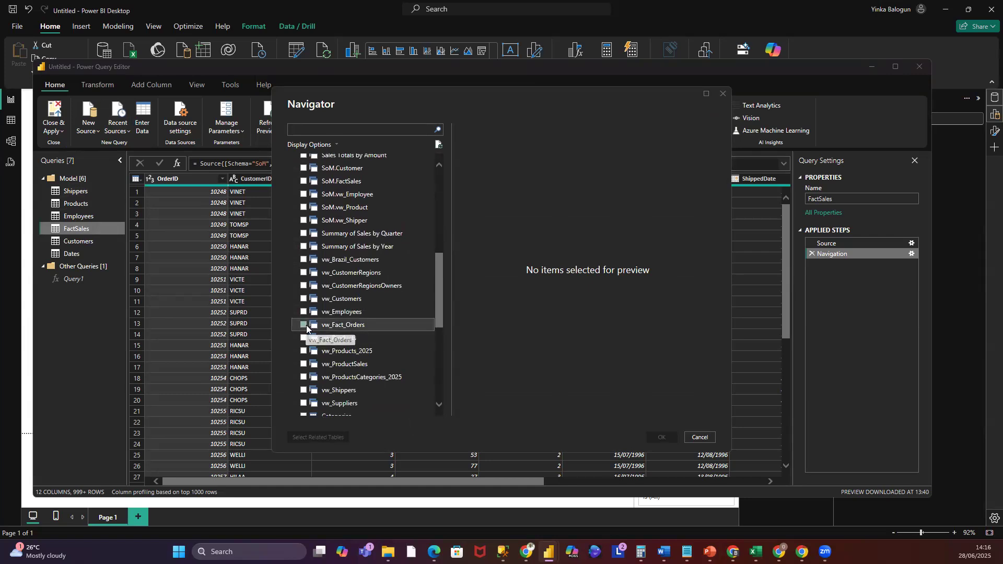
click(304, 325)
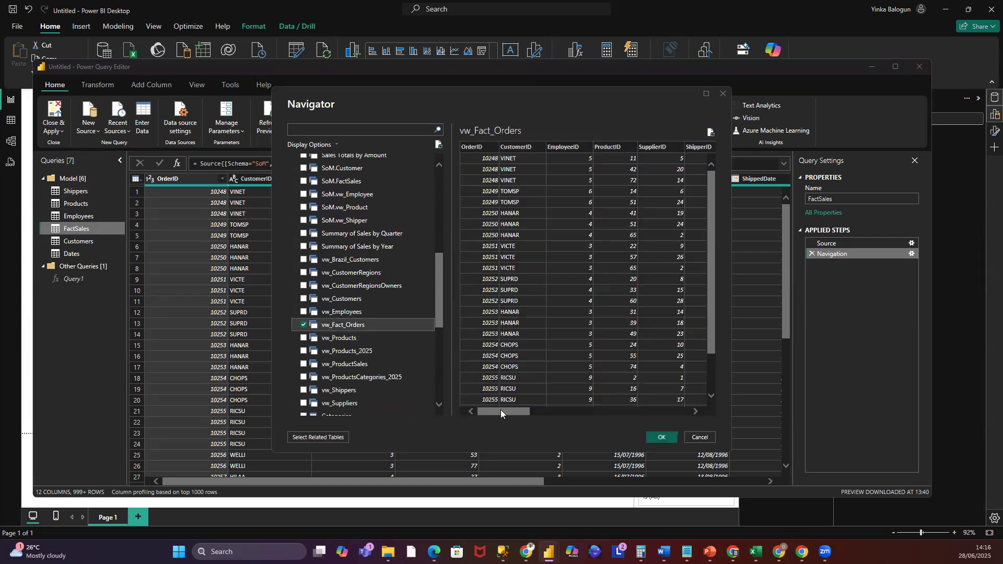
drag(501, 410, 277, 397)
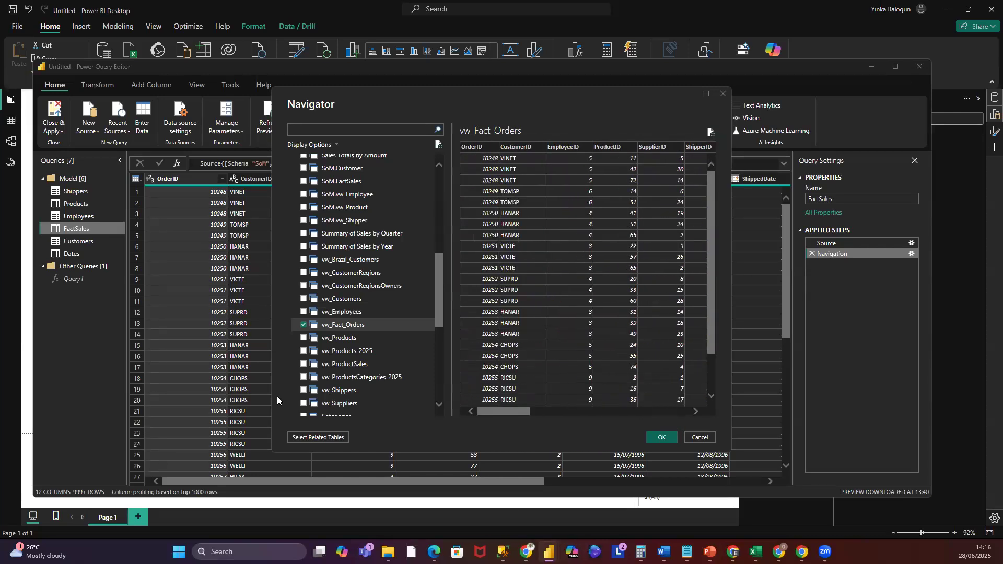
click(662, 441)
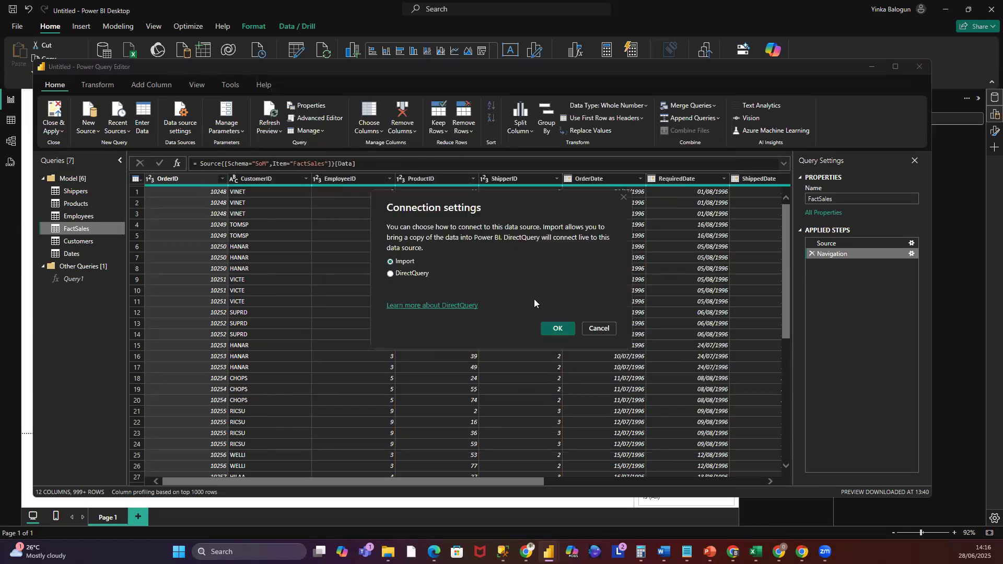
click(558, 329)
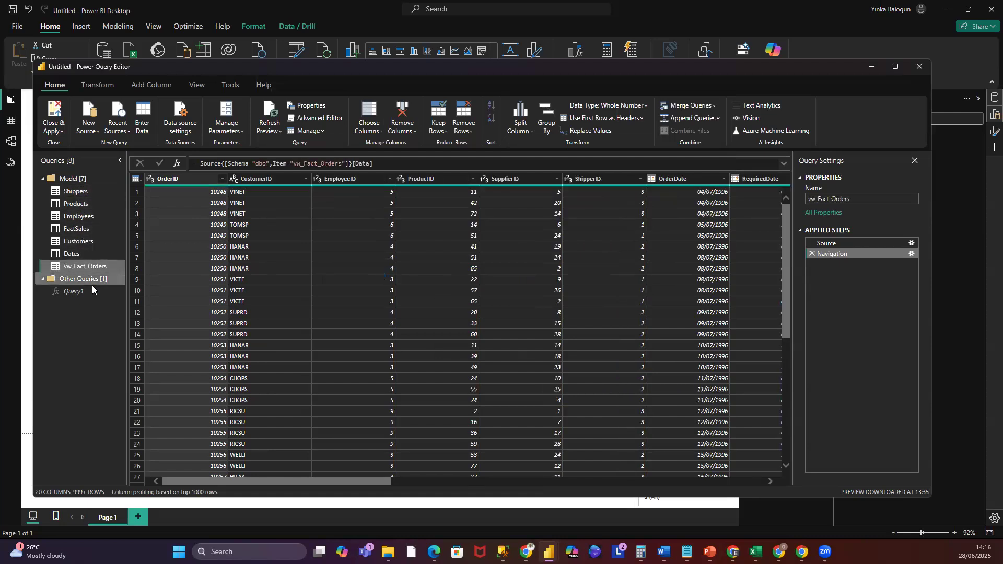
- Delete the FactSales query
click(78, 228)
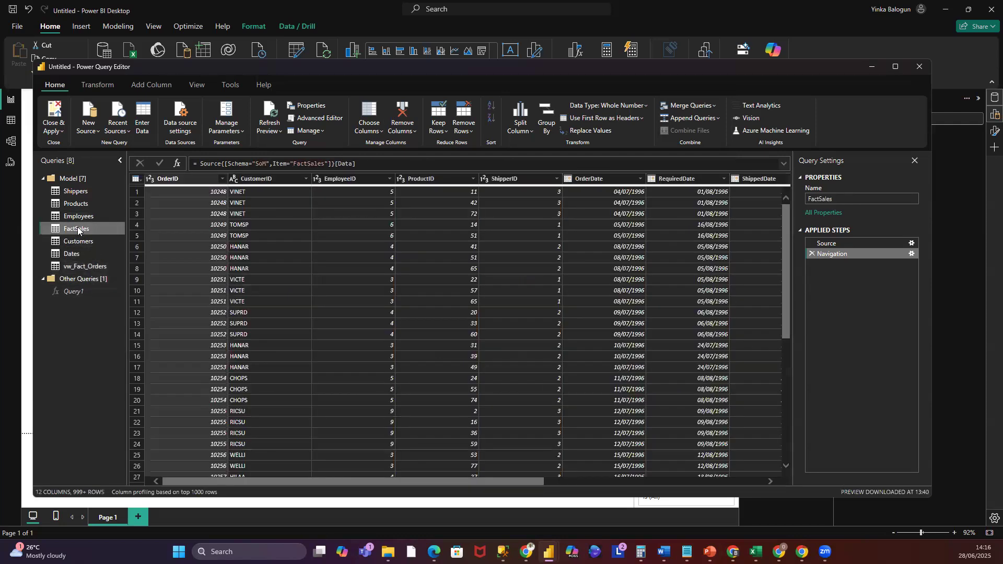
right_click(78, 229)
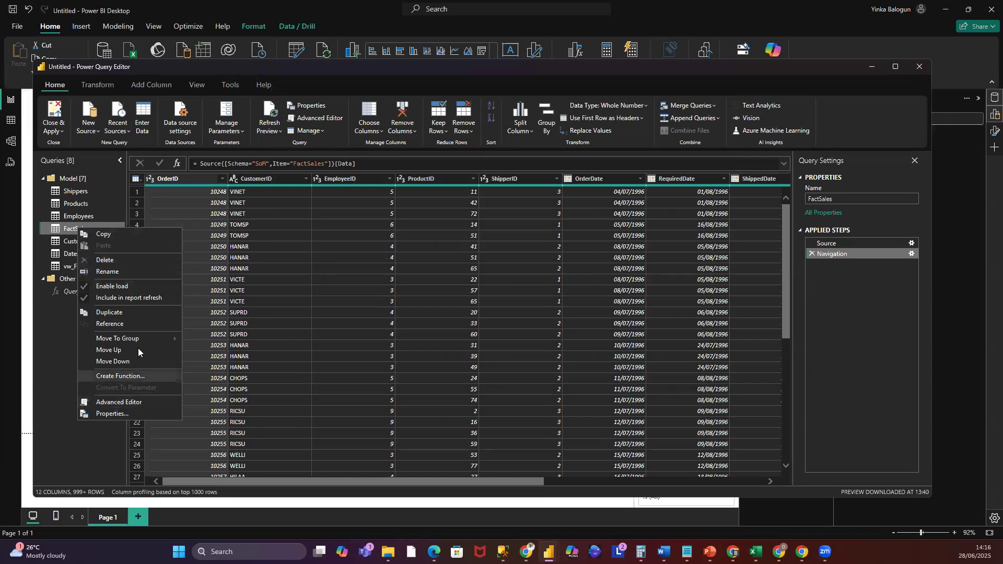
click(111, 261)
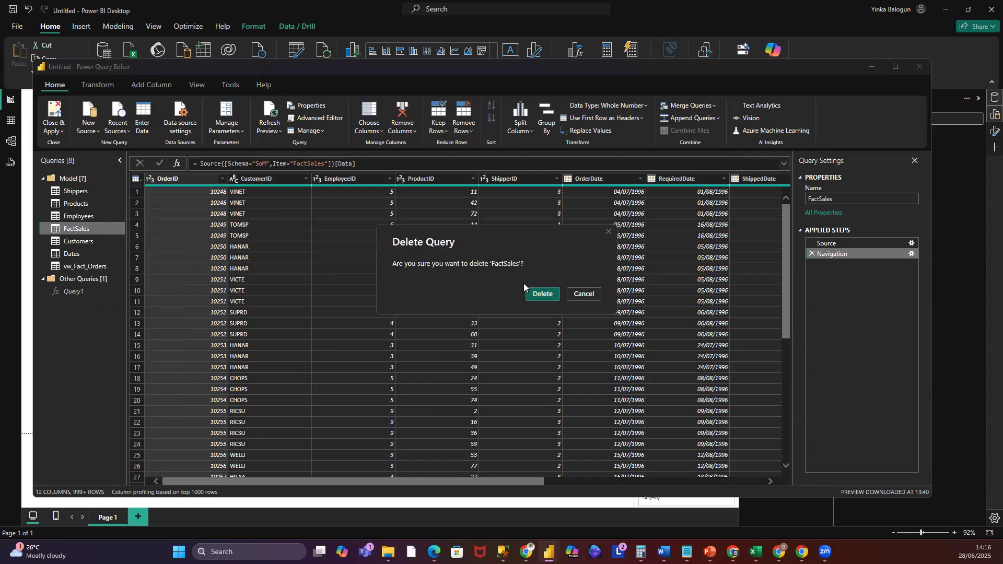
click(538, 292)
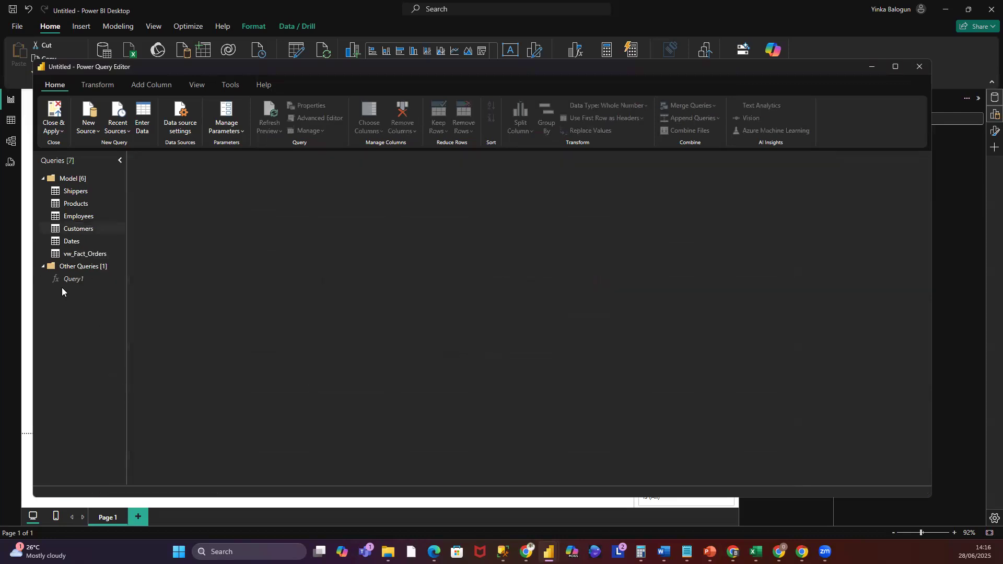
- Rename the vw_Fact_Orders query to Fact_Orders
click(69, 254)
right_click(68, 253)
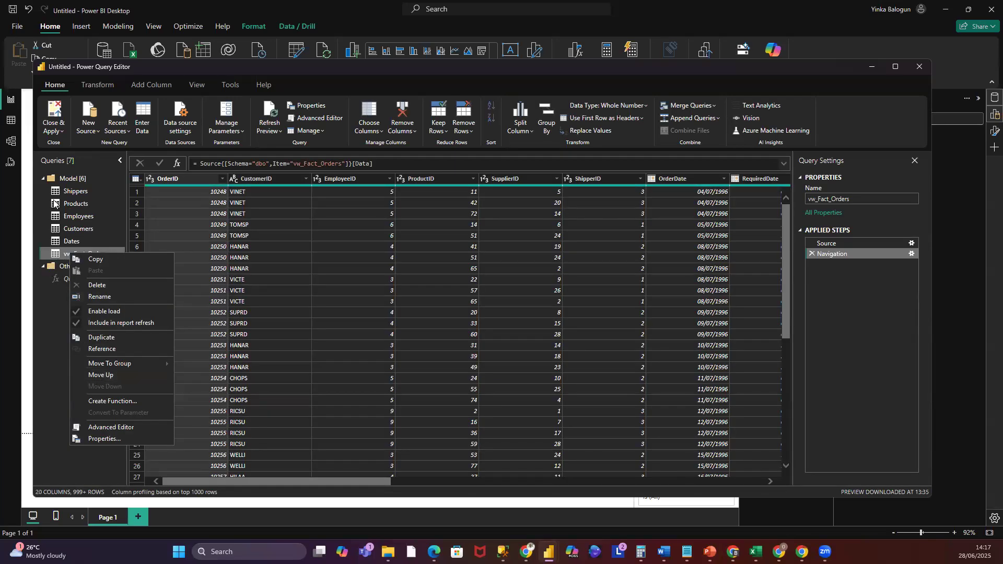
click(99, 298)
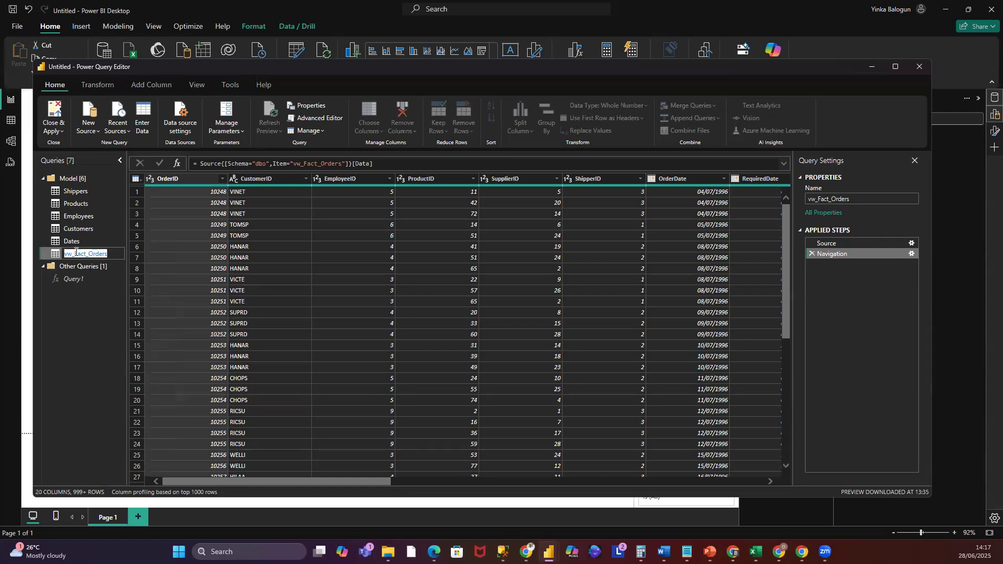
key(Return)
key(Delete)
key(Delete)
key(Delete)
key(Return)
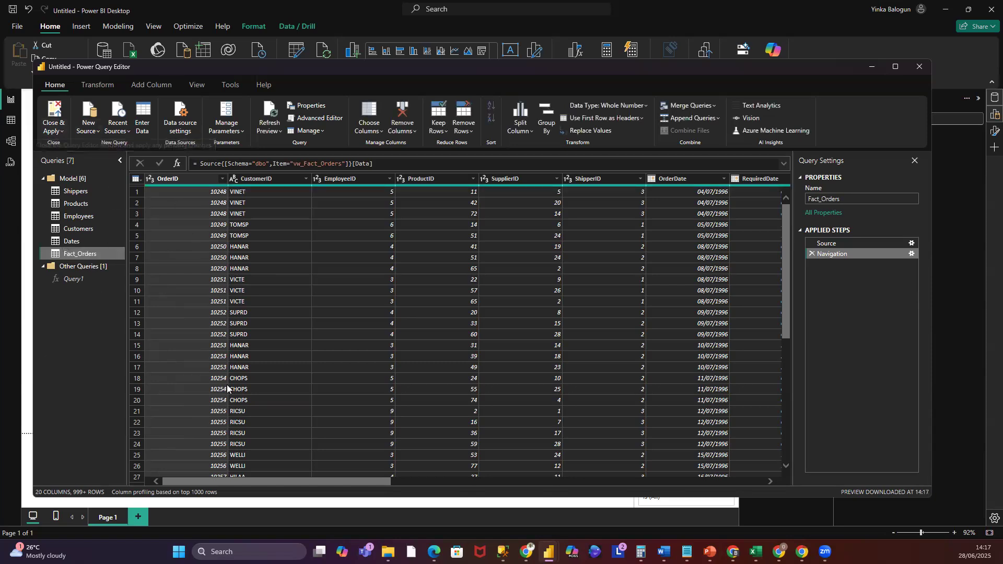
- Remove the OrderID column from Fact_Orders, then delete that Removed Columns applied step again
right_click(182, 179)
click(219, 201)
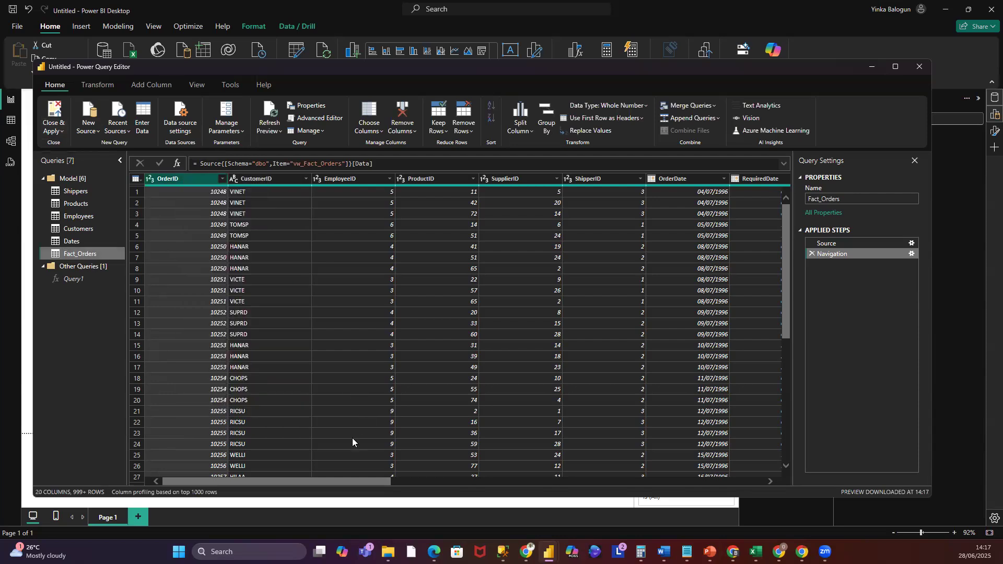
drag(328, 482, 554, 516)
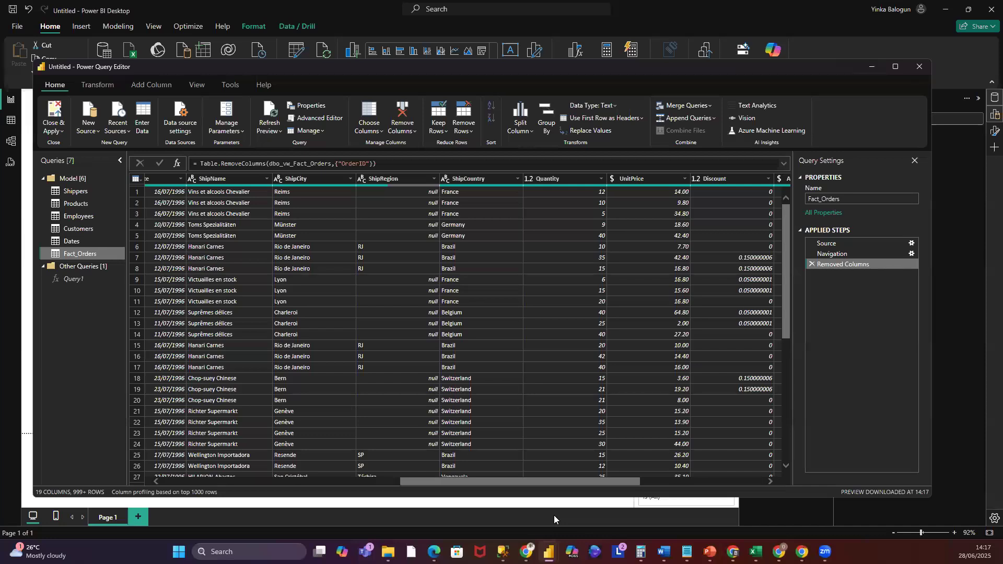
drag(554, 516, 556, 515)
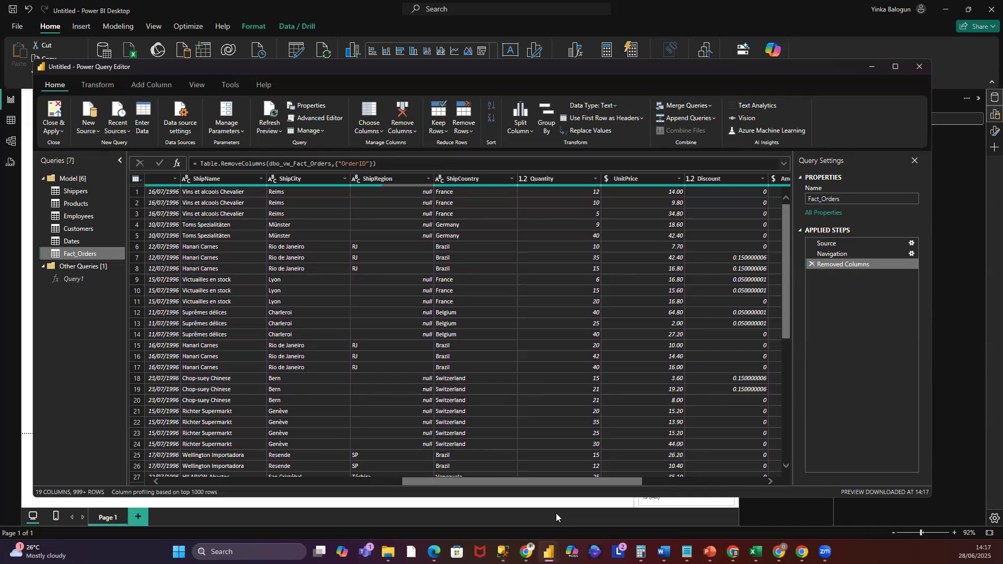
drag(556, 515, 264, 517)
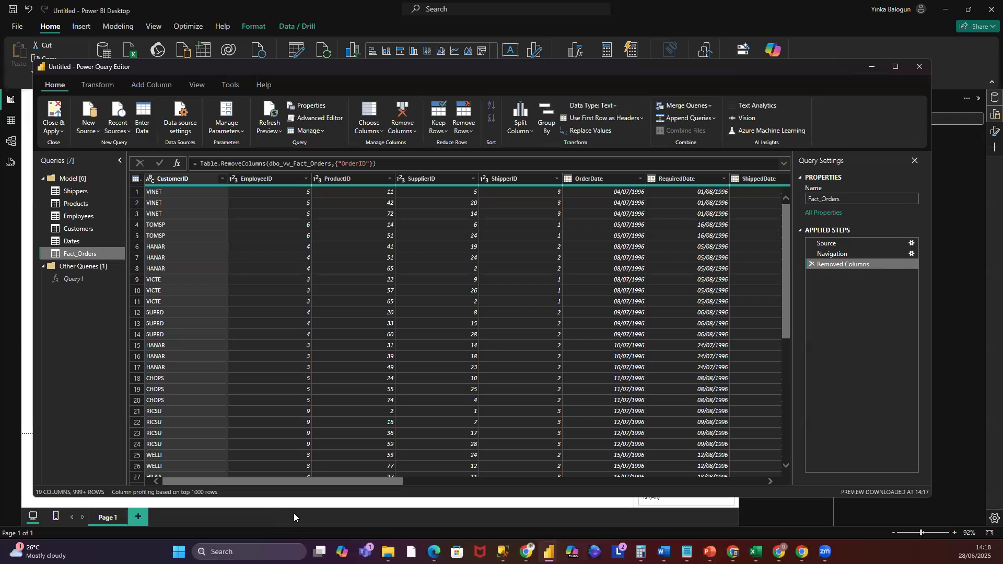
drag(324, 515, 502, 503)
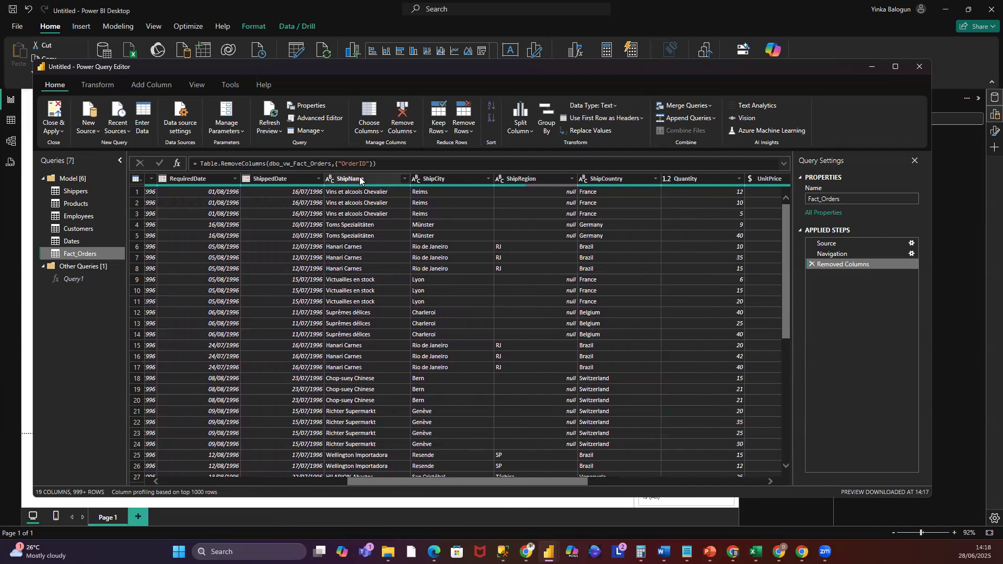
click(360, 179)
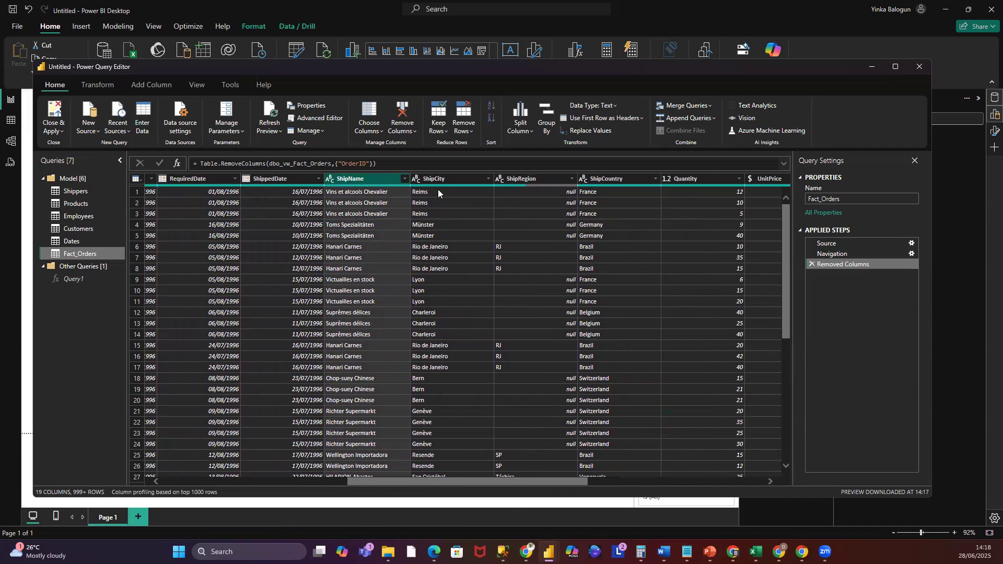
click(812, 265)
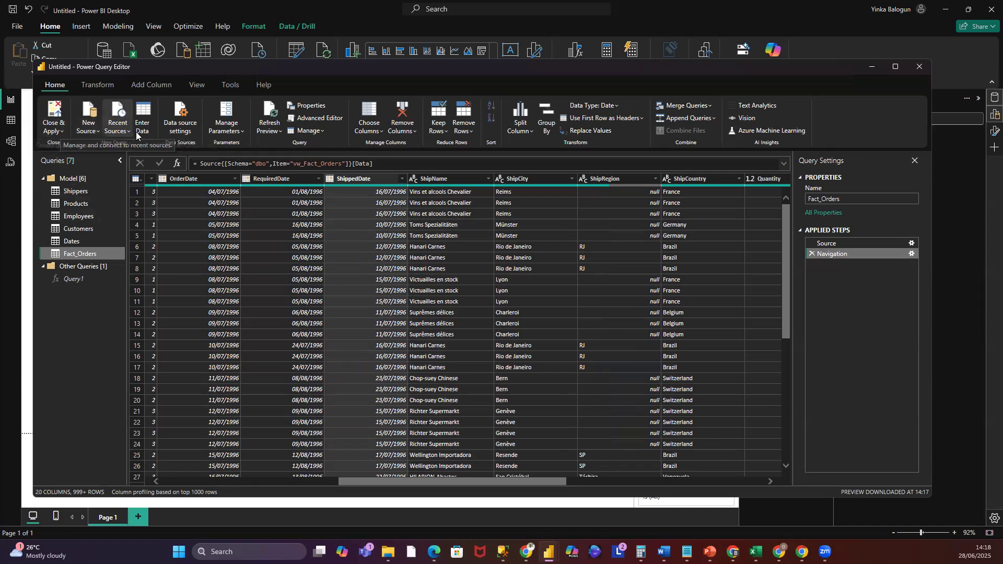
- Import the vw_Suppliers view from the recent Northwind_2025 source in Import mode
click(127, 132)
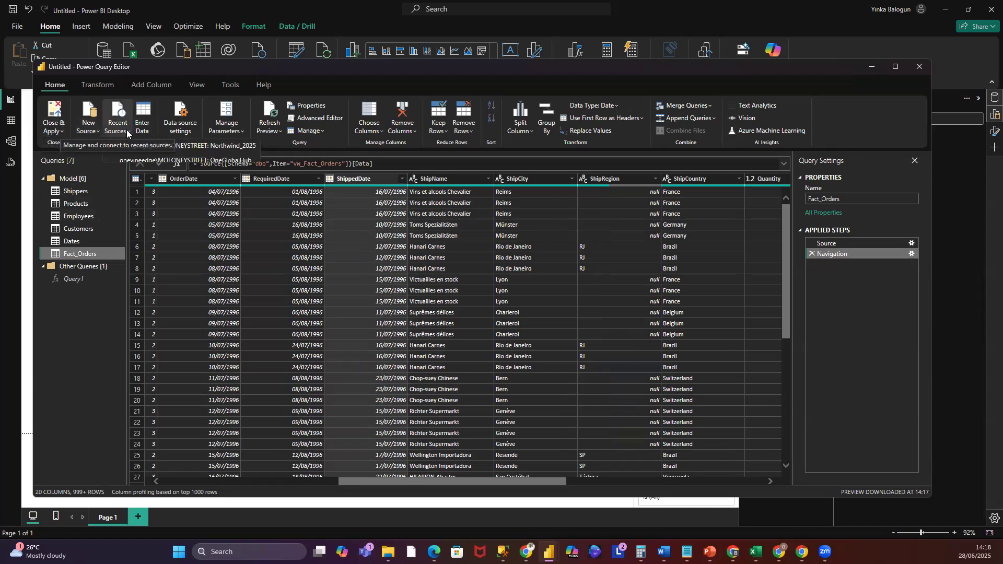
click(214, 148)
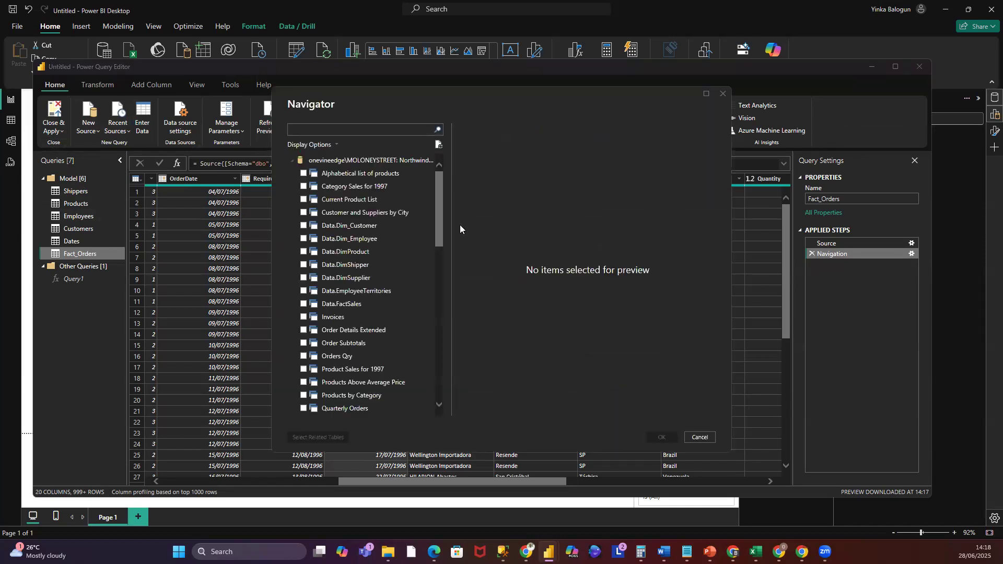
drag(443, 218, 435, 317)
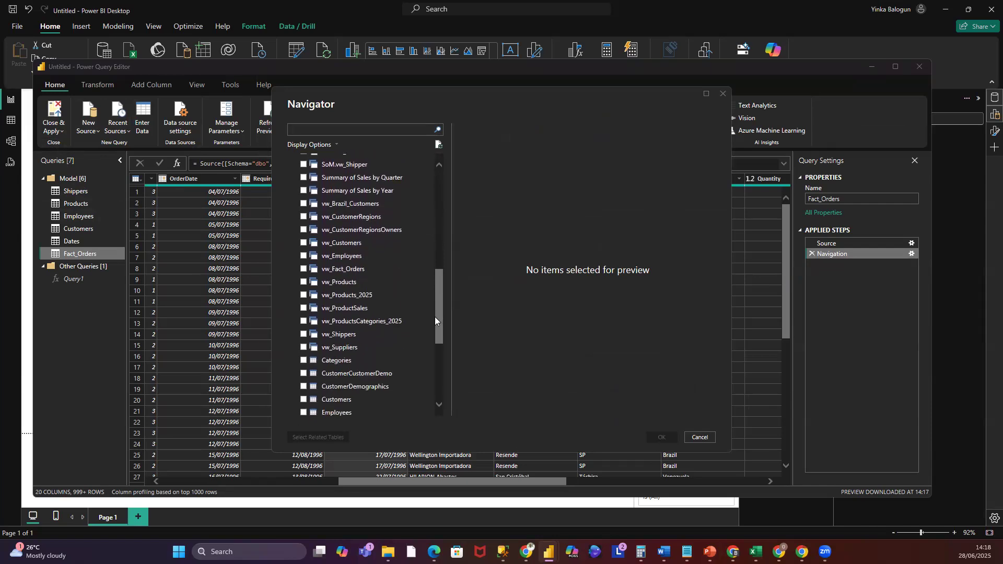
click(303, 344)
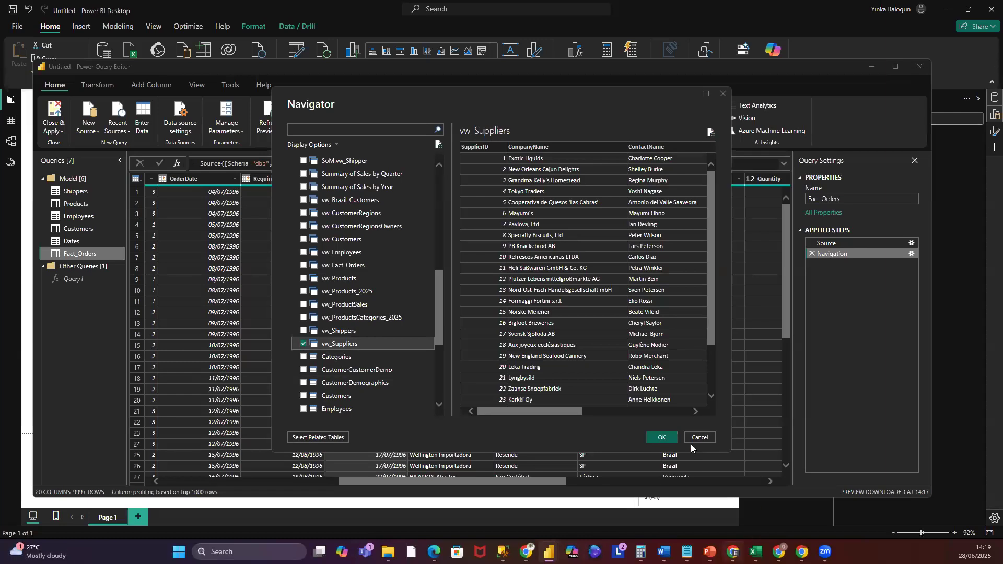
click(671, 441)
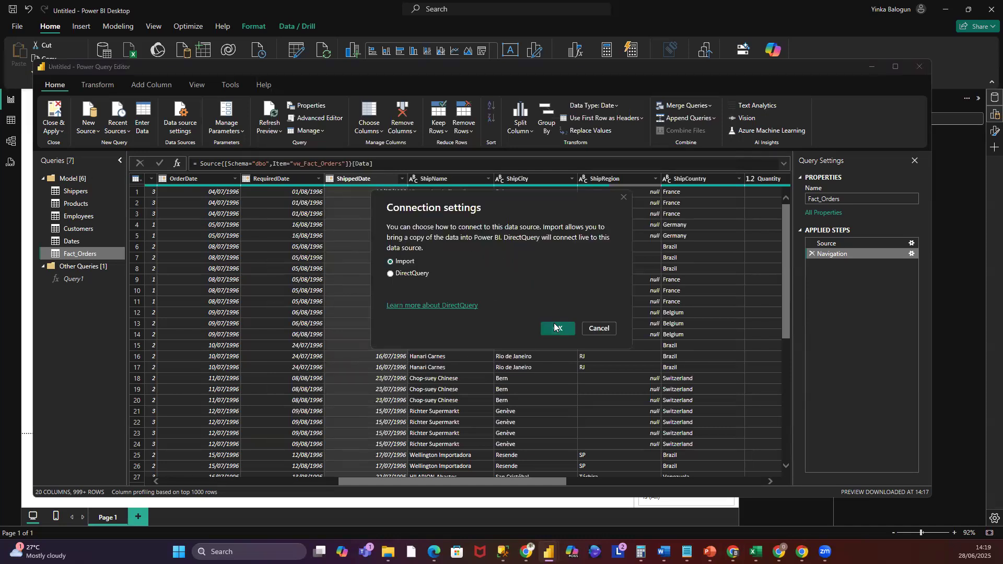
click(556, 328)
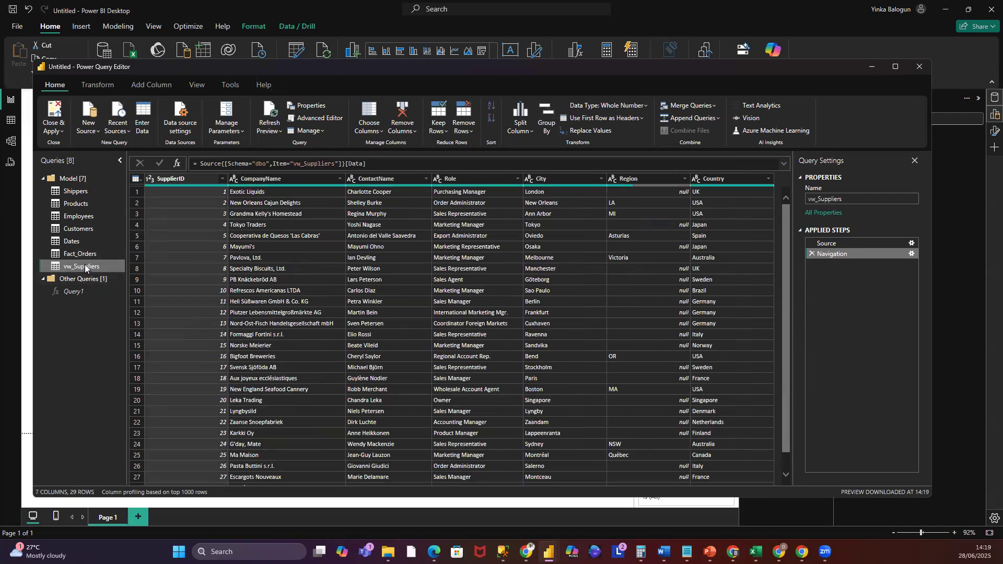
- Rename the vw_Suppliers query to Suppliers
click(819, 198)
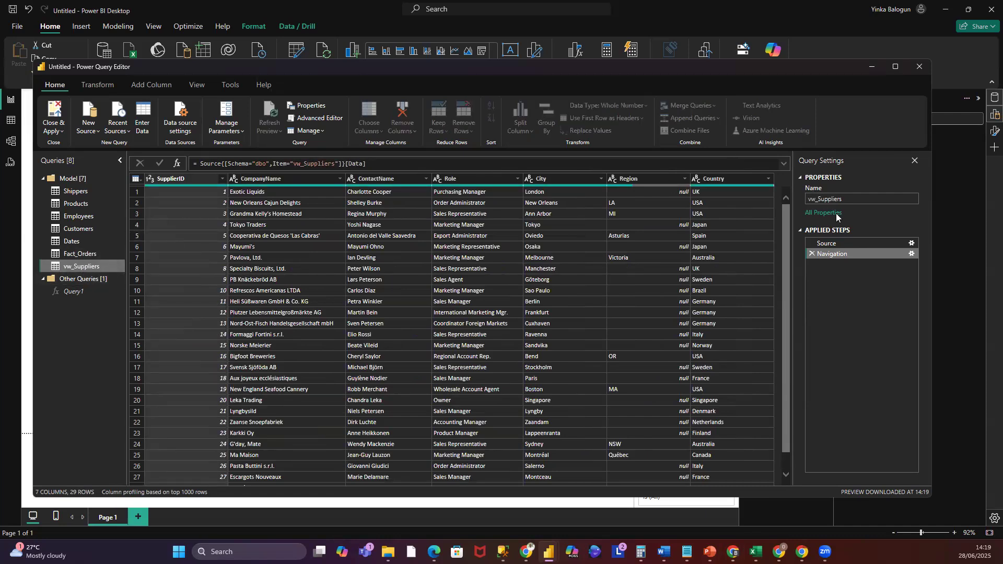
key(BackSpace)
key(BackSpace)
key(BackSpace)
- Remove the ContactName and Role columns from the Suppliers query
click(404, 180)
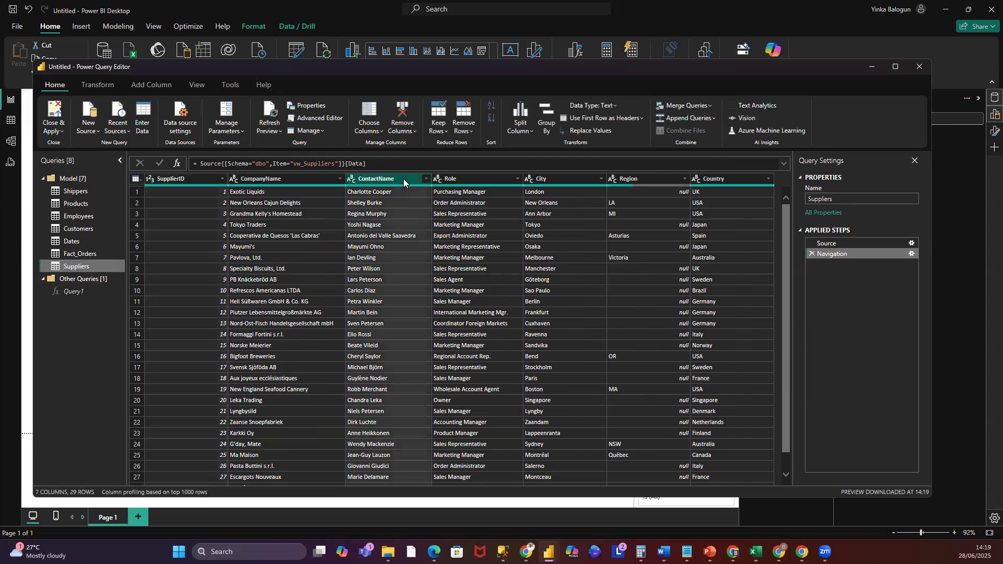
click(456, 183)
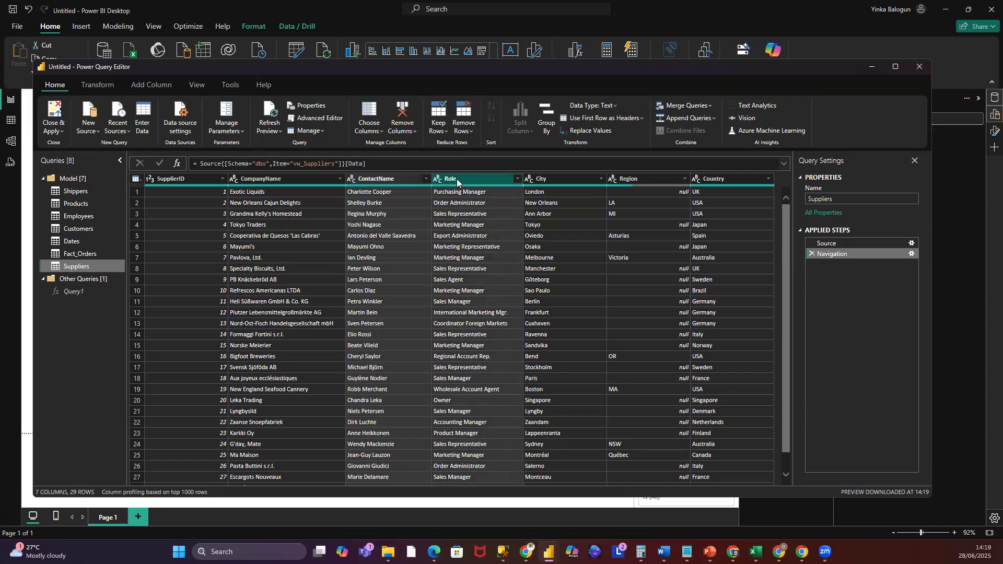
right_click(456, 179)
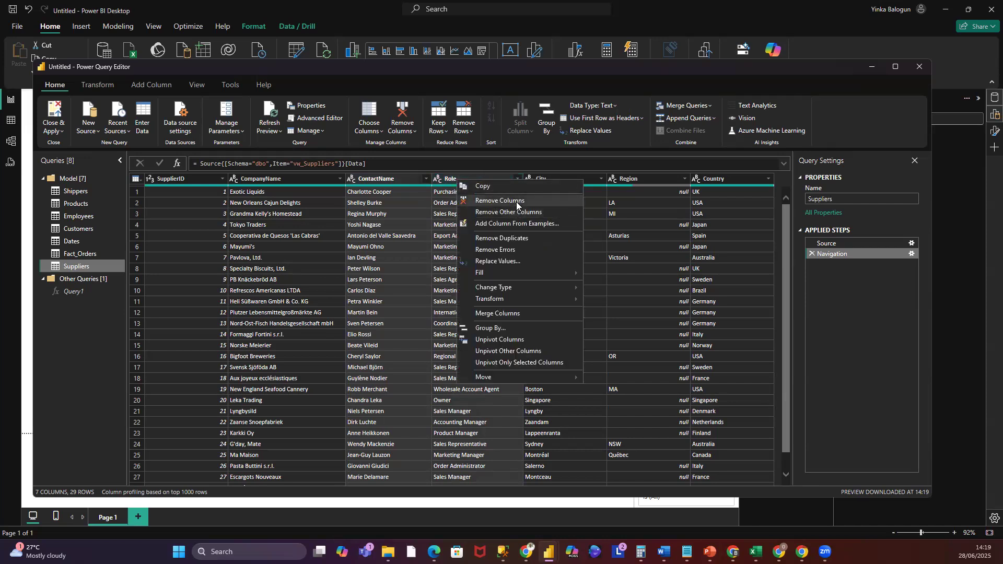
click(517, 202)
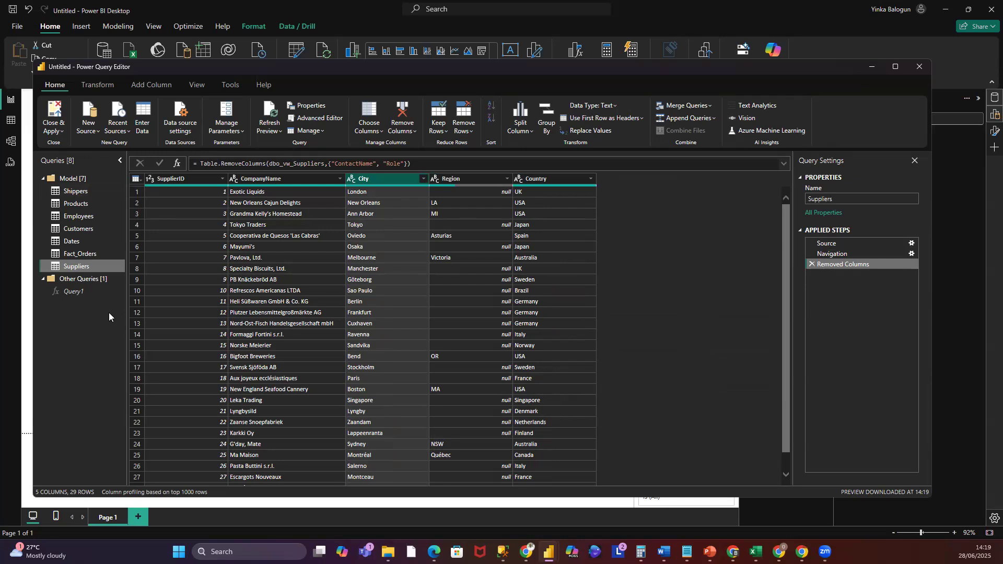
- Duplicate the Fact_Orders query
click(79, 256)
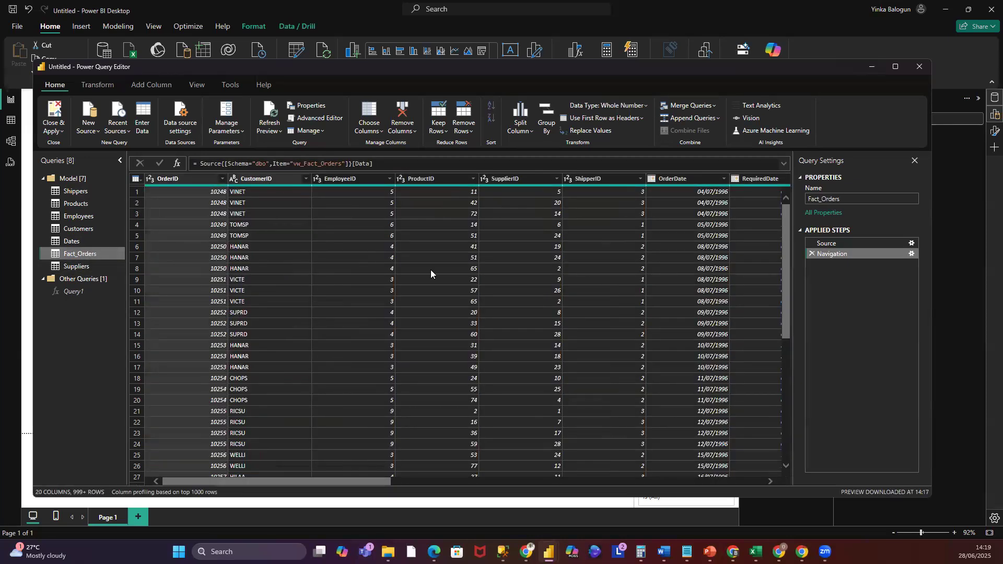
drag(374, 485, 83, 283)
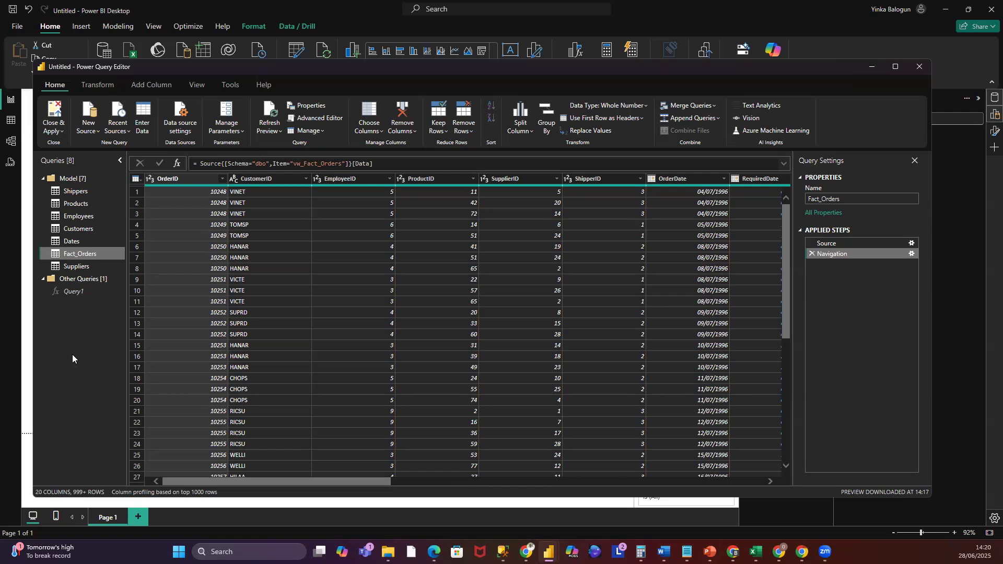
right_click(93, 255)
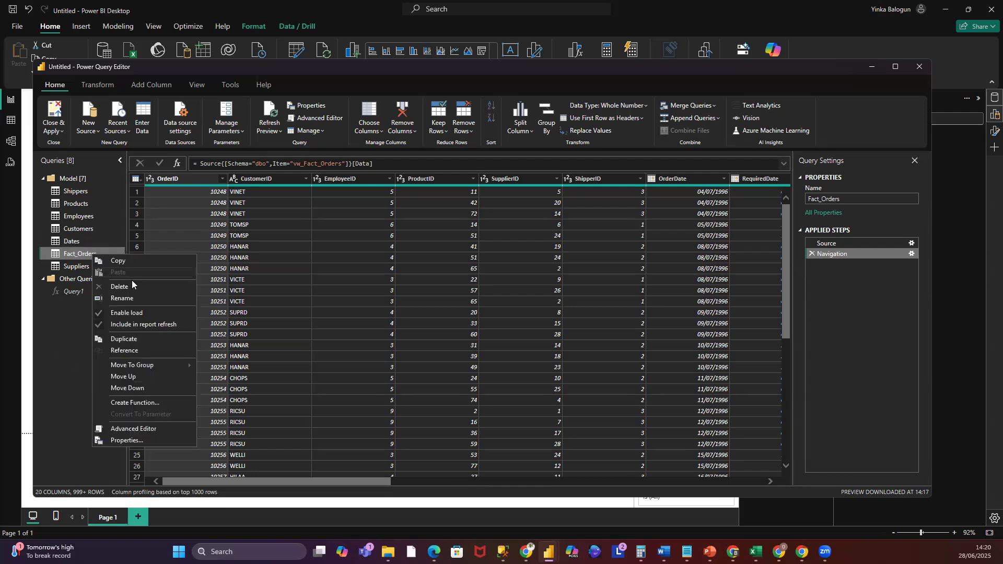
click(124, 339)
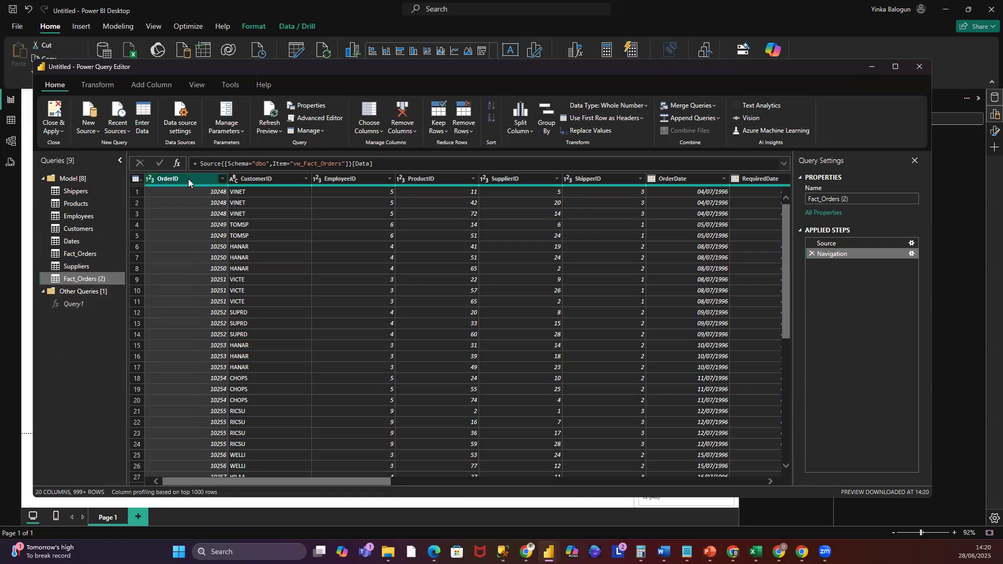
- In the duplicated query, keep only the OrderID, SupplierID, ShipCity, ShipRegion and ShipCountry columns, removing all others
click(260, 180)
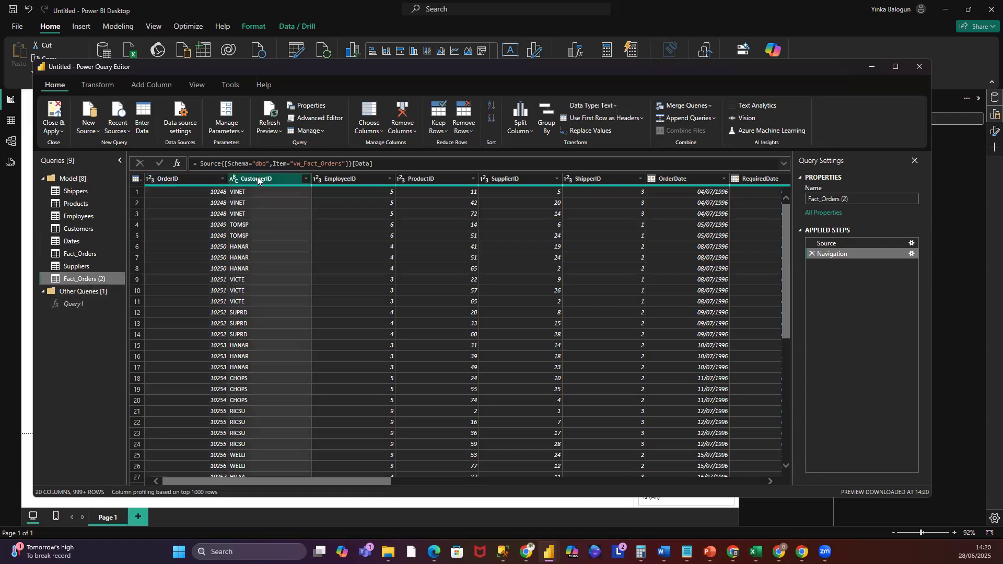
ctrl+click(354, 178)
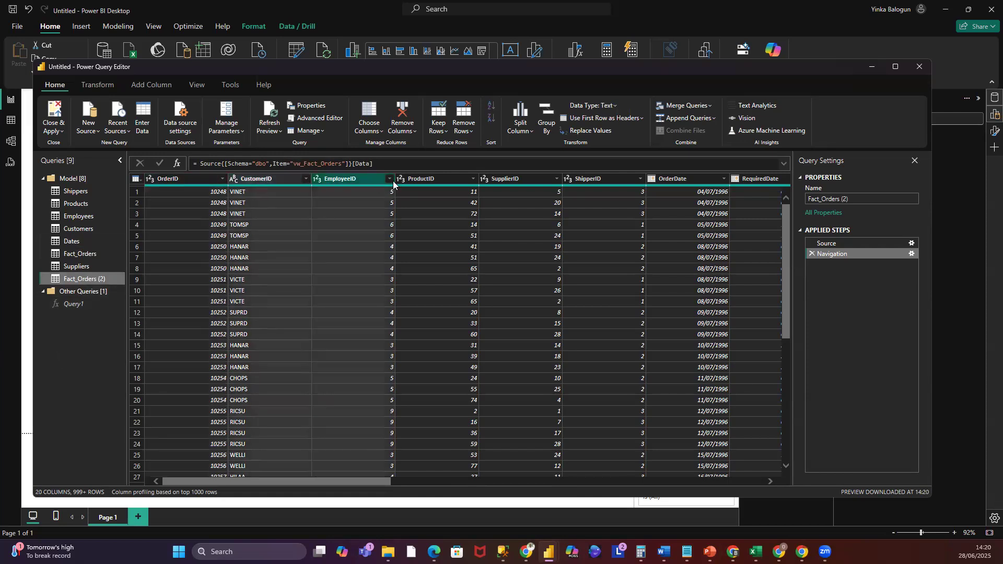
ctrl+click(428, 178)
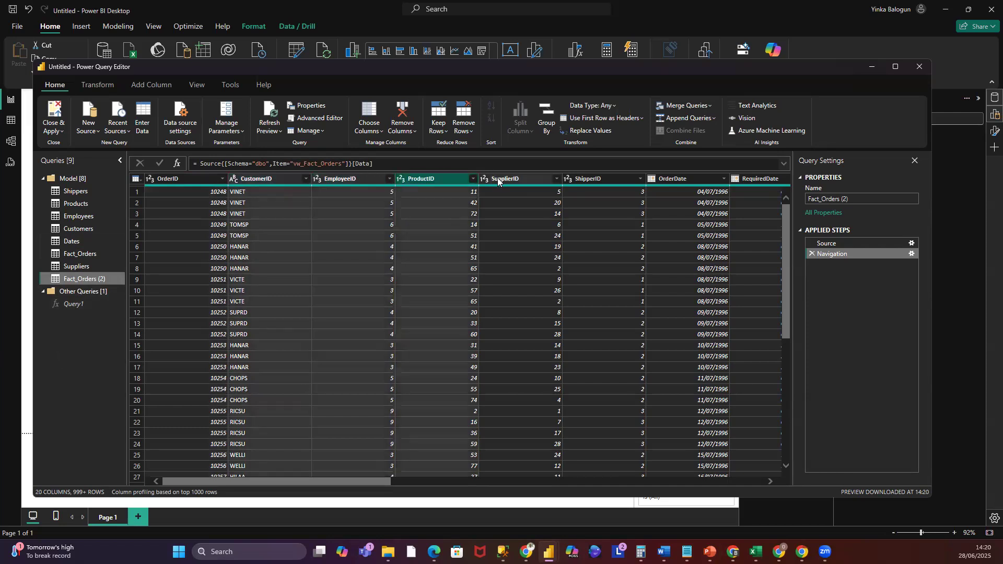
ctrl+click(593, 180)
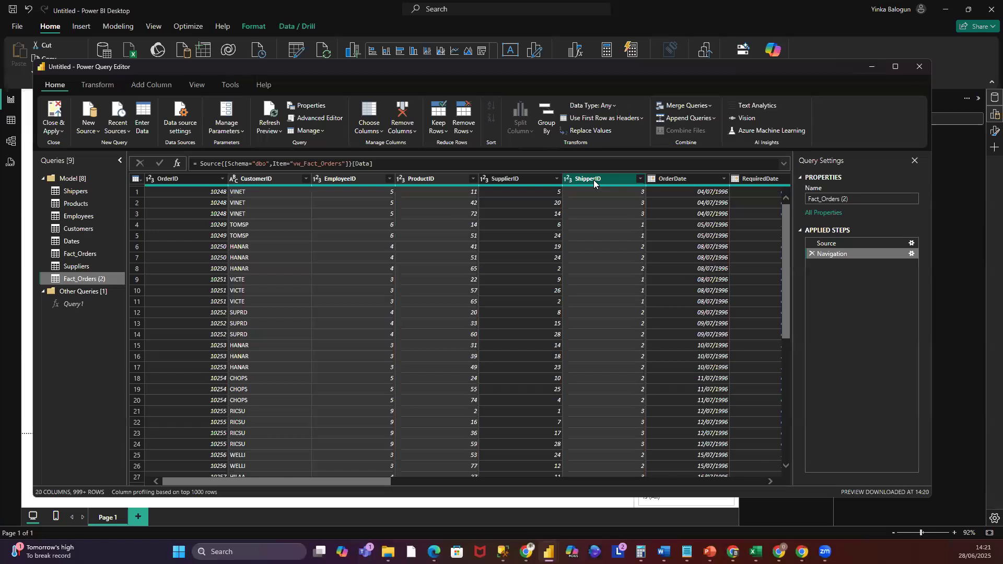
ctrl+click(667, 180)
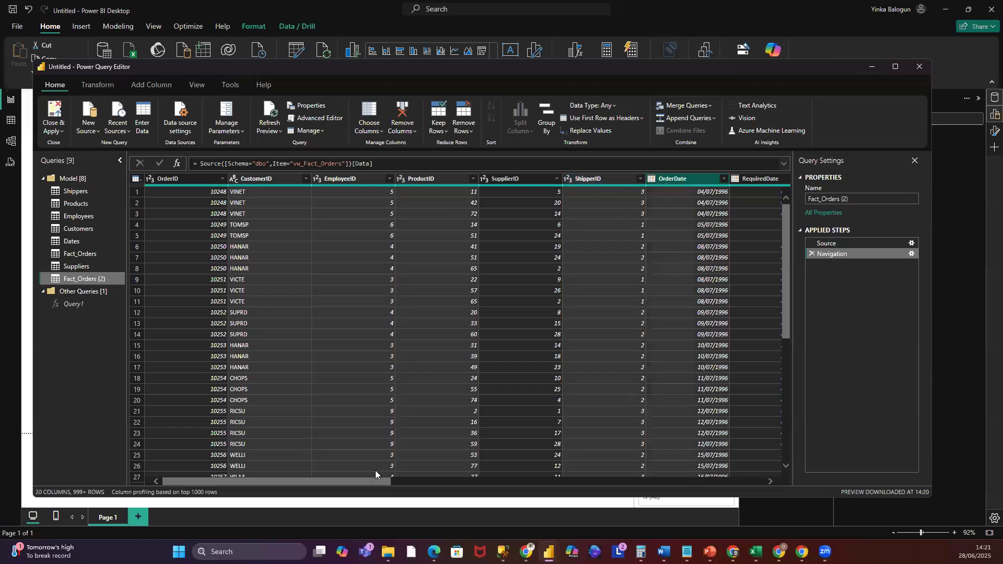
click(186, 180)
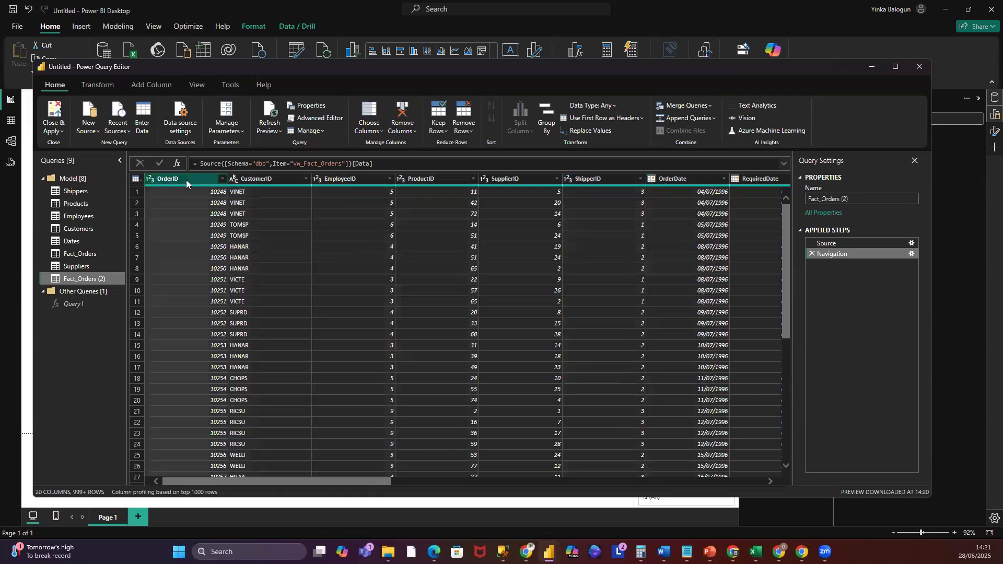
drag(375, 481, 538, 501)
click(450, 194)
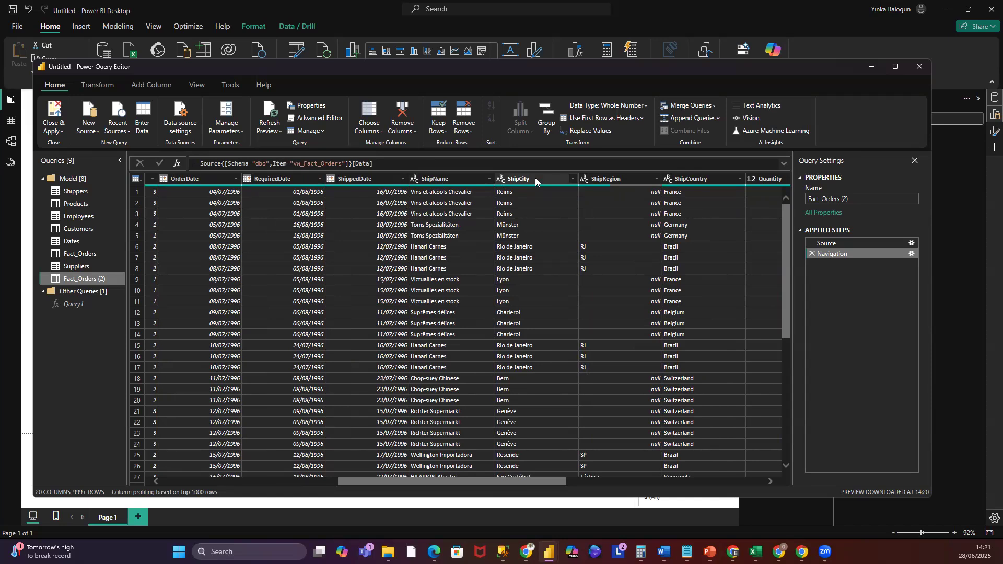
drag(397, 482, 215, 493)
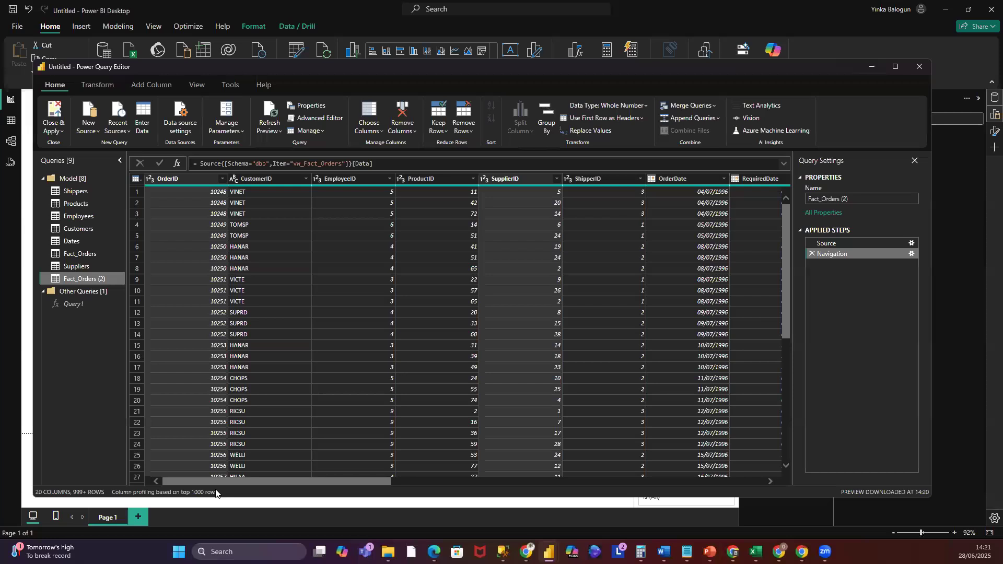
drag(240, 478, 288, 464)
scroll(451, 460, right, 5)
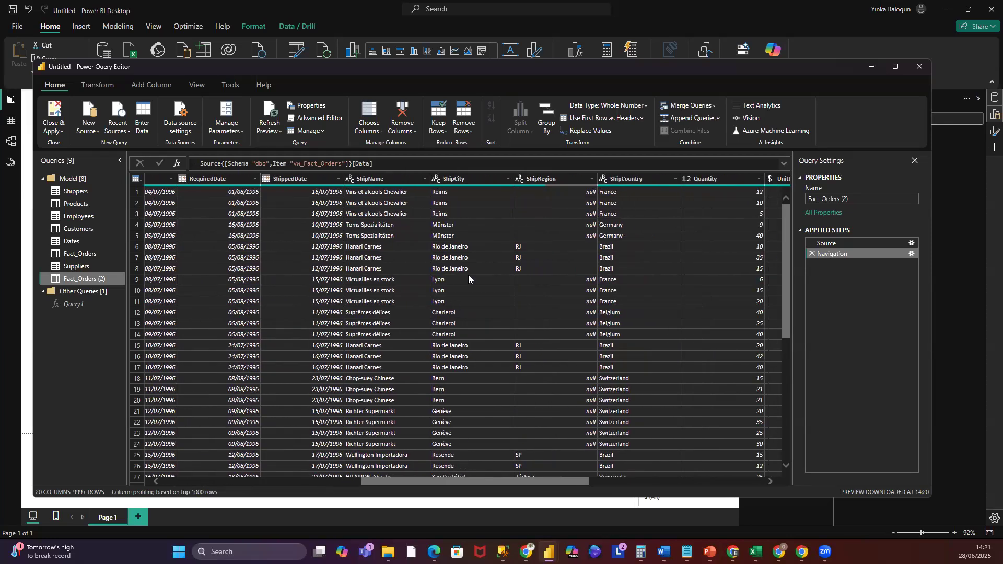
click(459, 179)
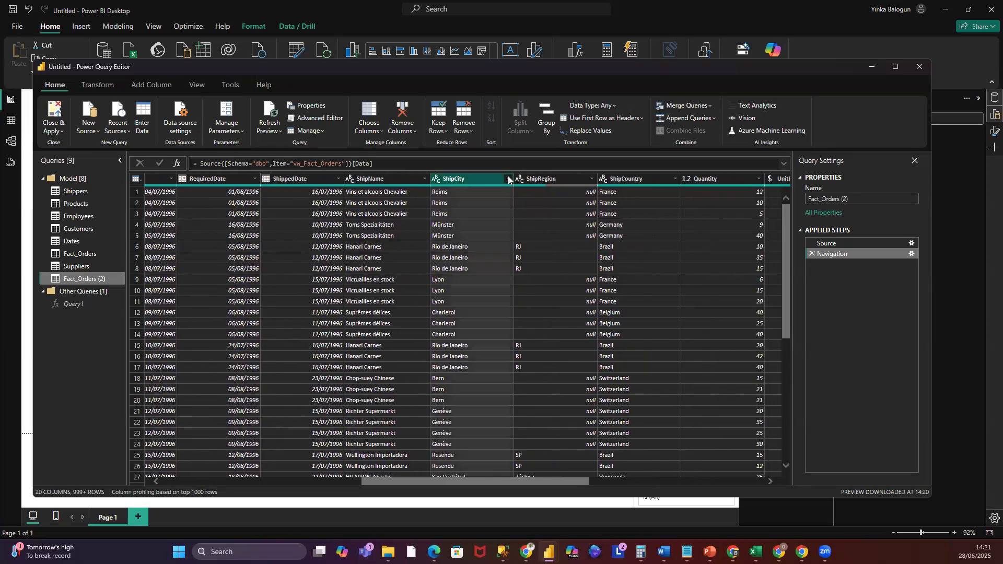
click(538, 178)
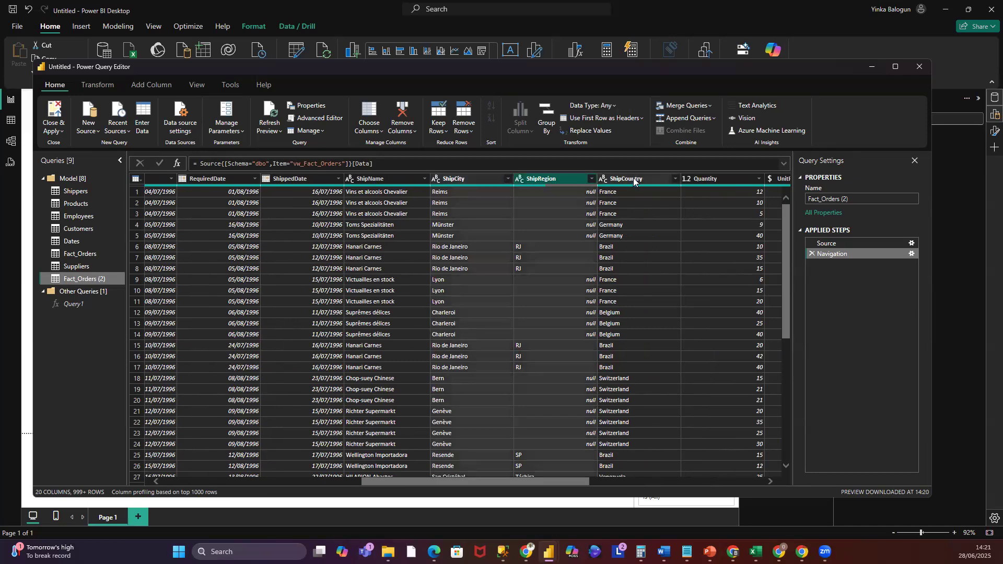
ctrl+click(634, 180)
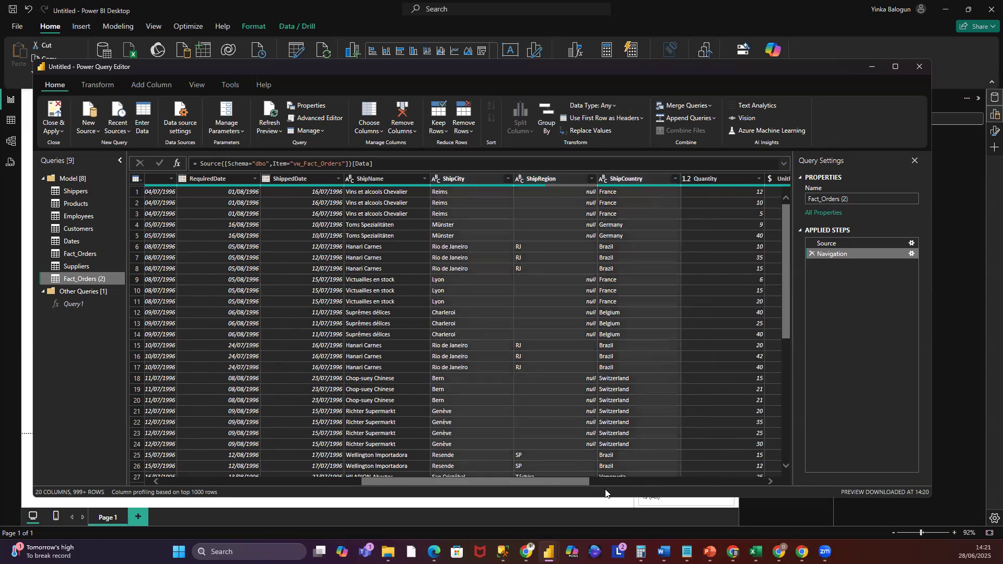
scroll(607, 489, right, 3)
scroll(654, 503, left, 10)
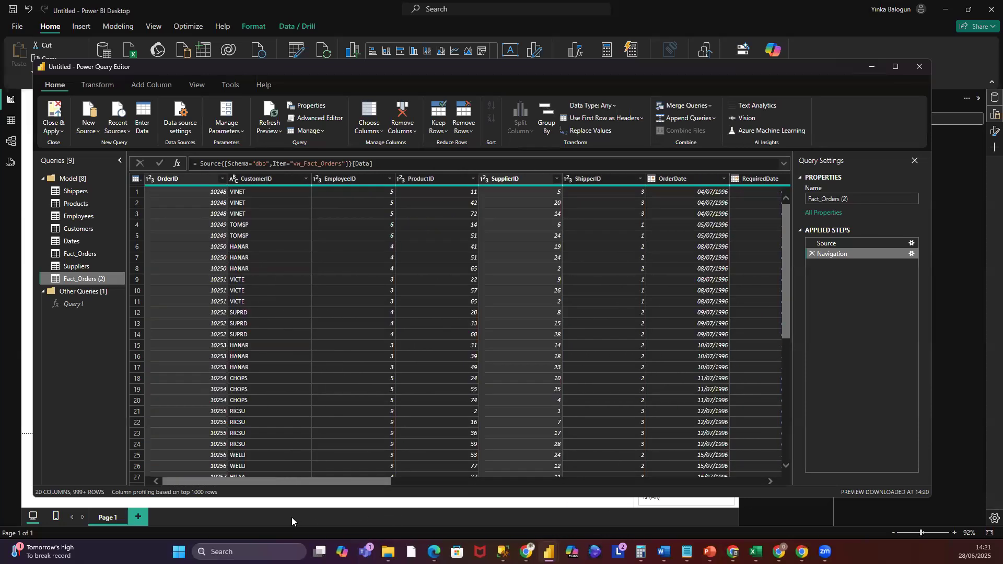
right_click(173, 181)
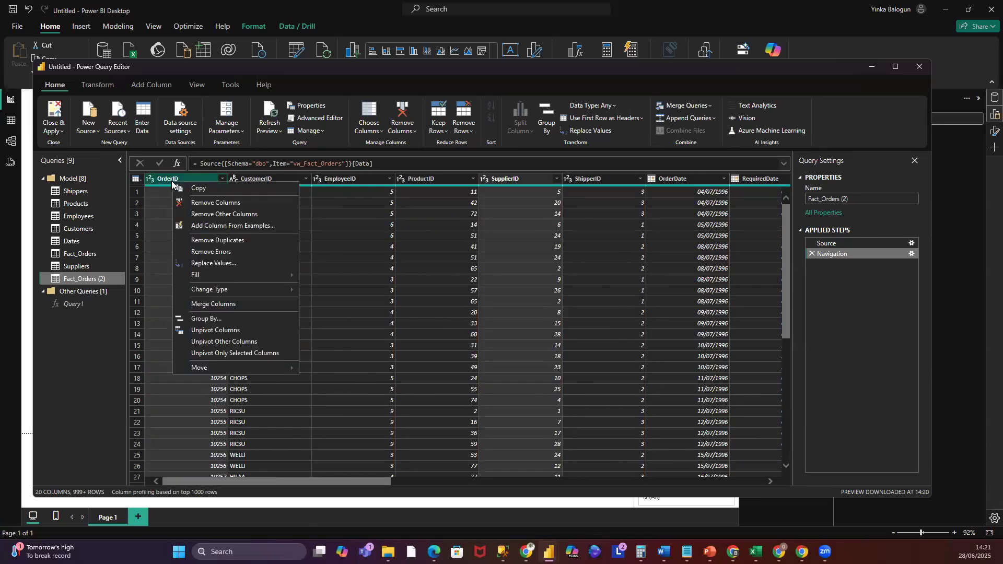
click(226, 213)
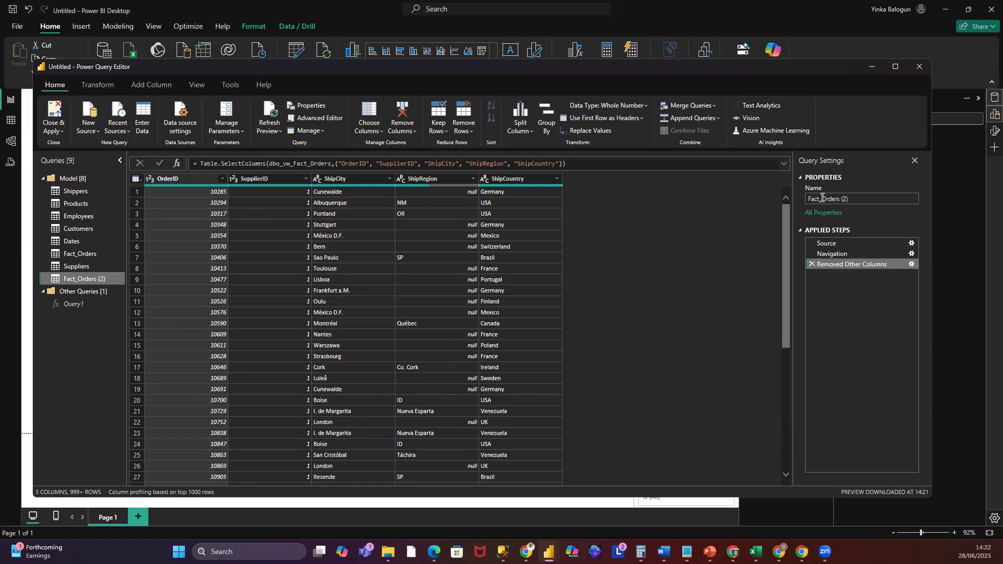
- Rename the duplicated query to ShipmentDetails
key(Delete)
key(Delete)
key(Delete)
key(Delete)
key(Delete)
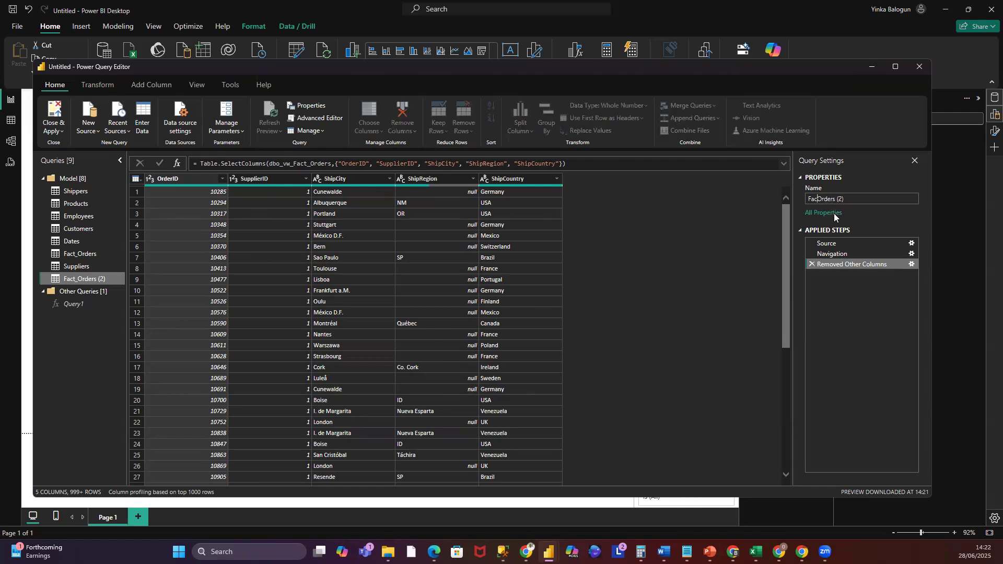
text(ShipmentDea)
key(BackSpace)
text(tails)
key(Delete)
key(Delete)
key(Delete)
key(Return)
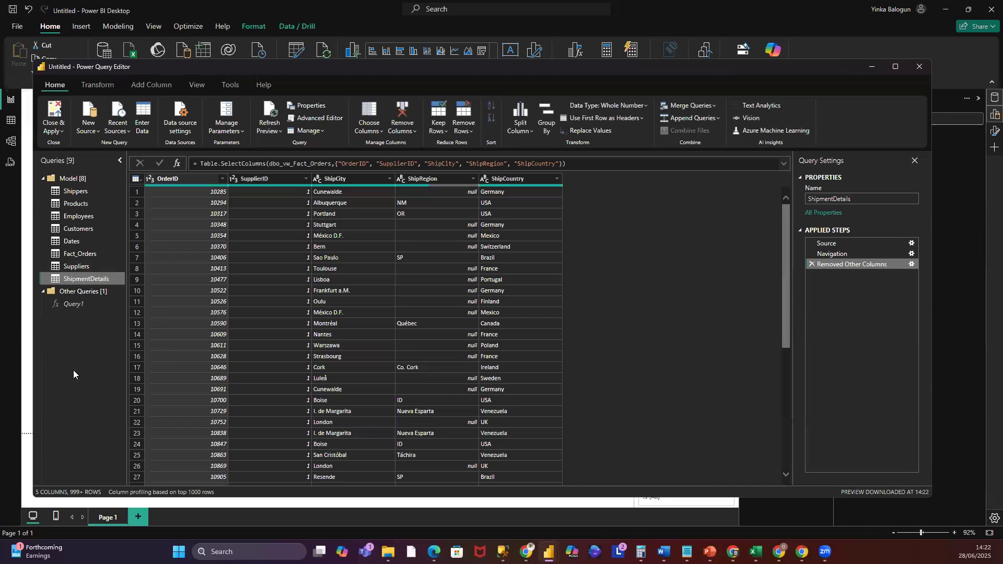
- Remove the ShipName, ShipCity, ShipRegion and ShipCountry columns from the Fact_Orders query
click(87, 270)
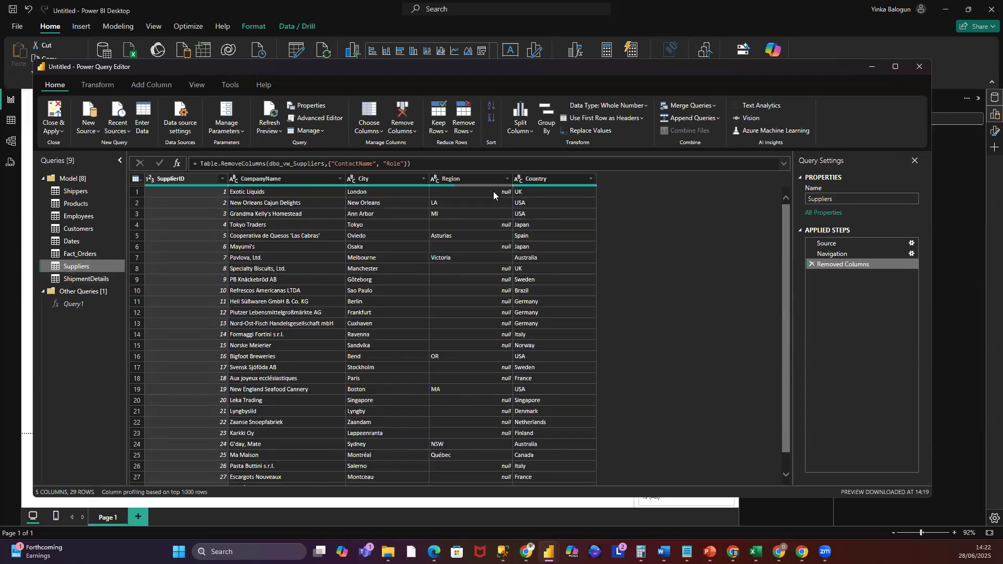
click(78, 254)
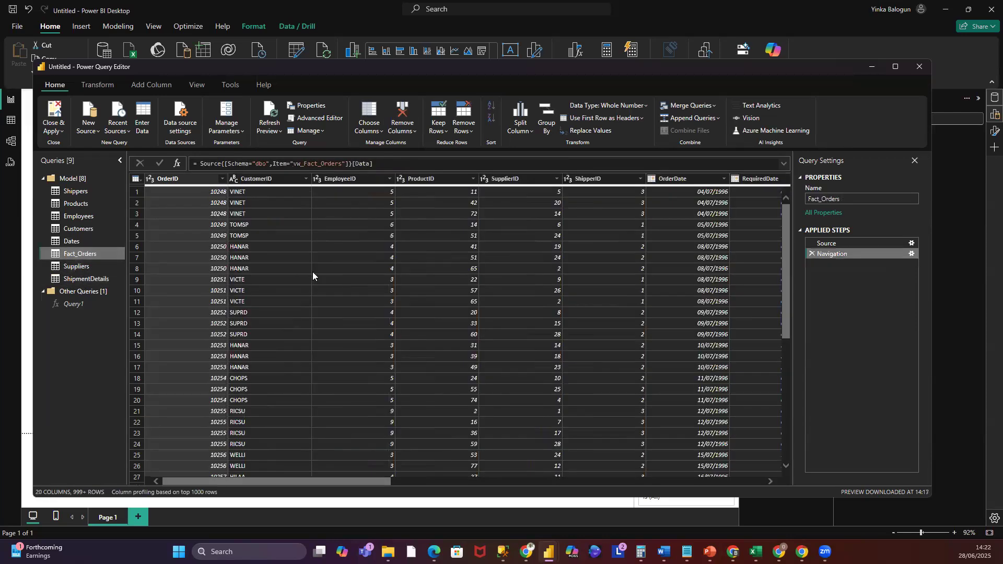
drag(356, 484, 550, 485)
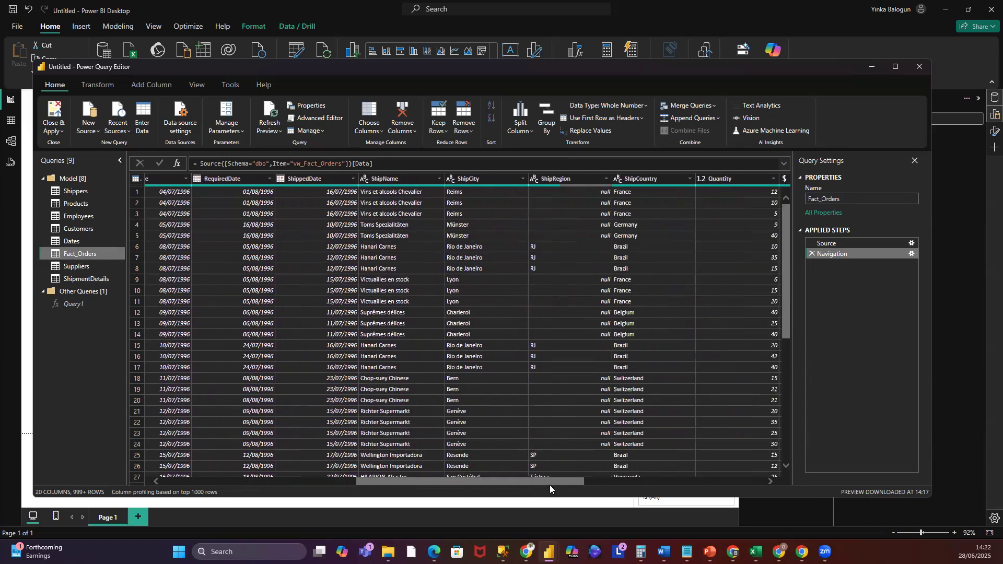
click(401, 179)
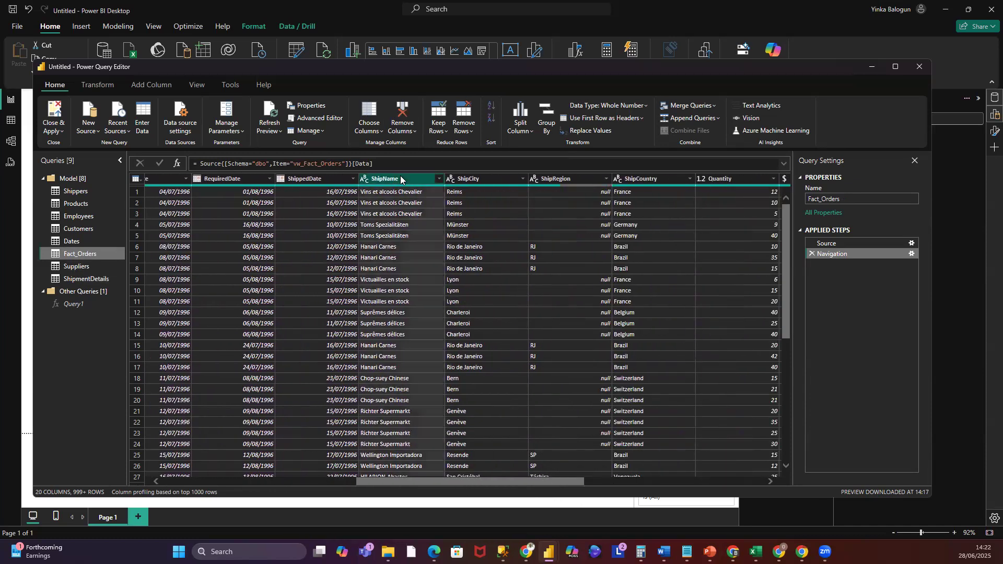
click(478, 179)
click(560, 179)
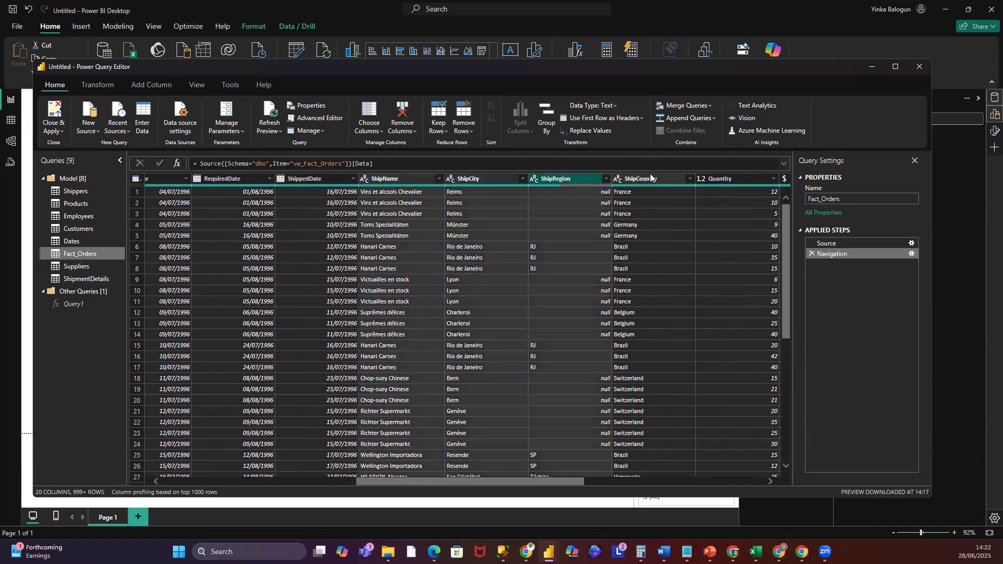
click(652, 178)
right_click(503, 178)
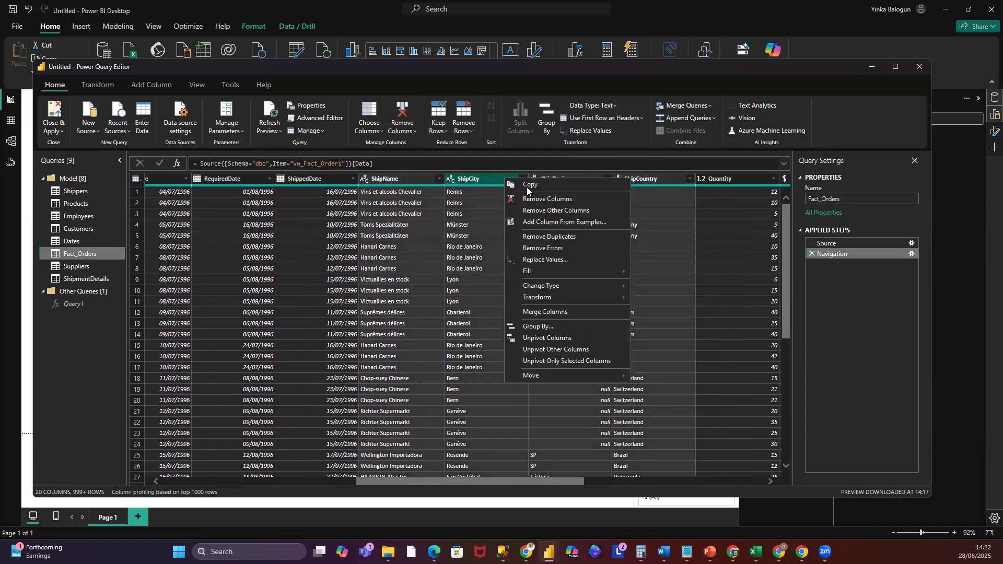
click(534, 201)
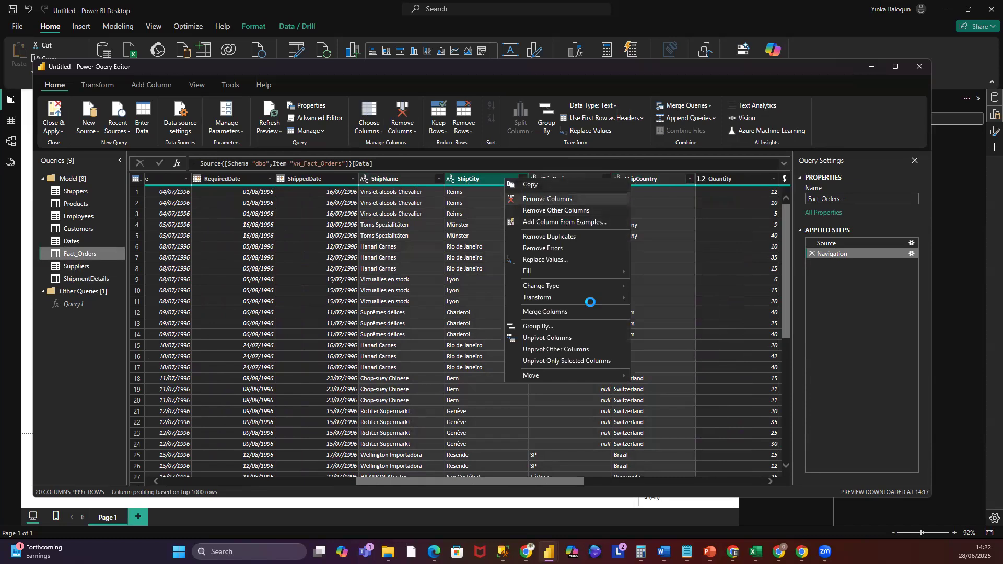
drag(586, 482, 259, 487)
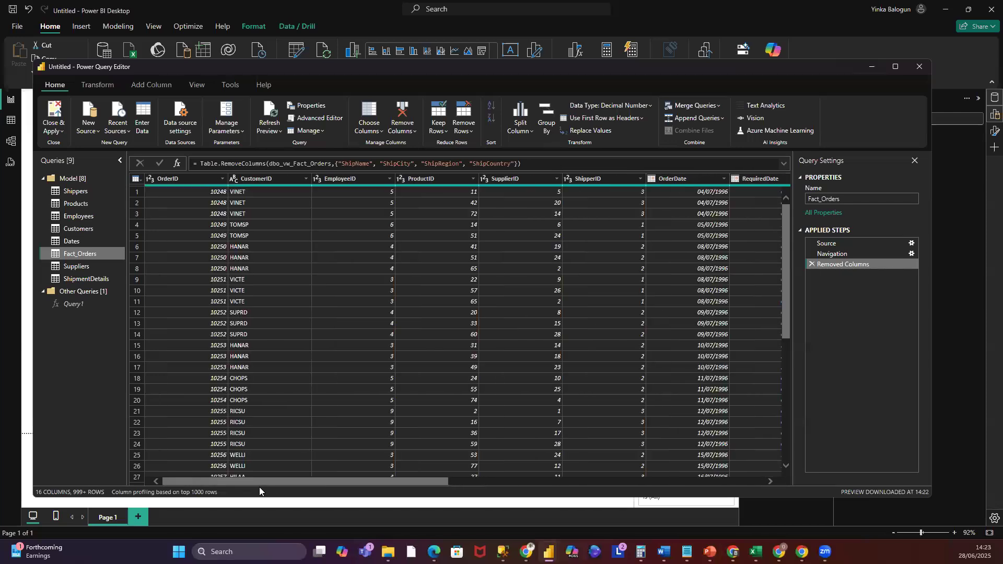
- Change the OrderID column type in Fact_Orders to Text
click(188, 181)
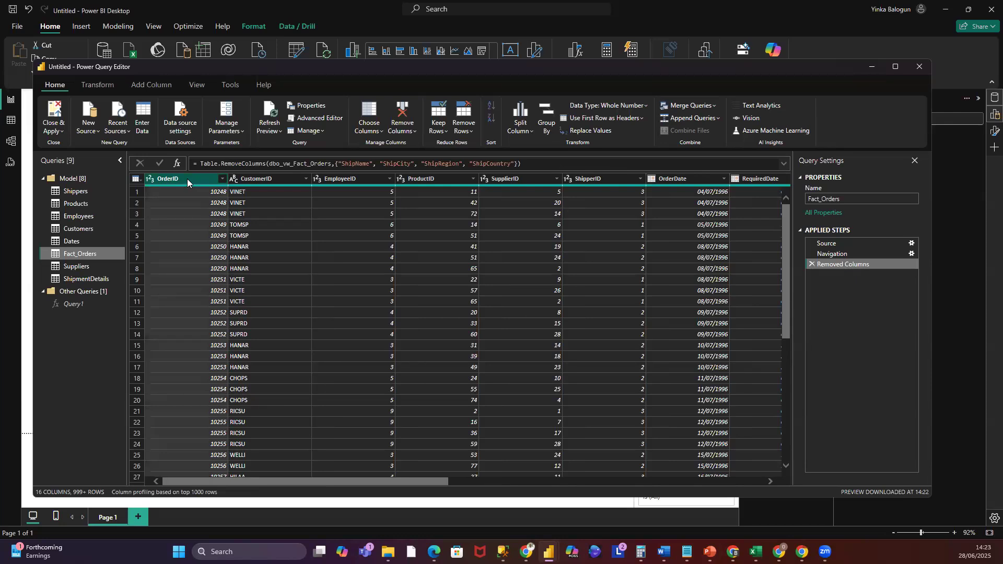
right_click(187, 179)
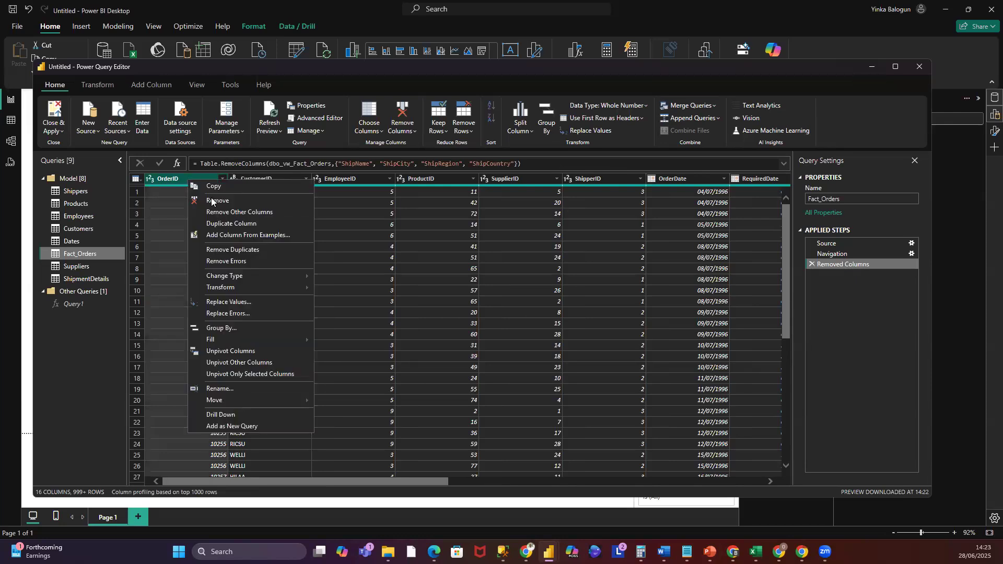
mouse_move(225, 280)
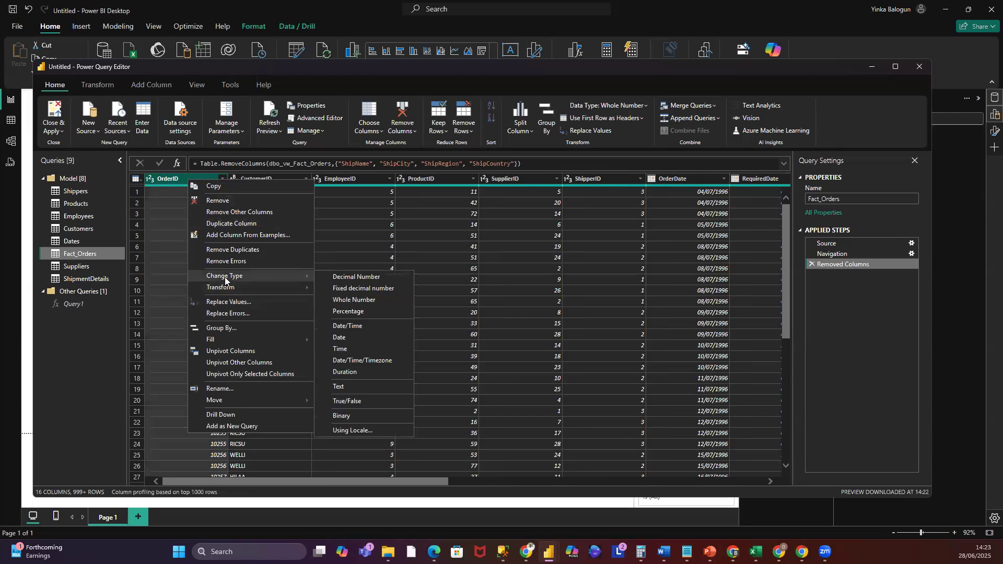
click(345, 386)
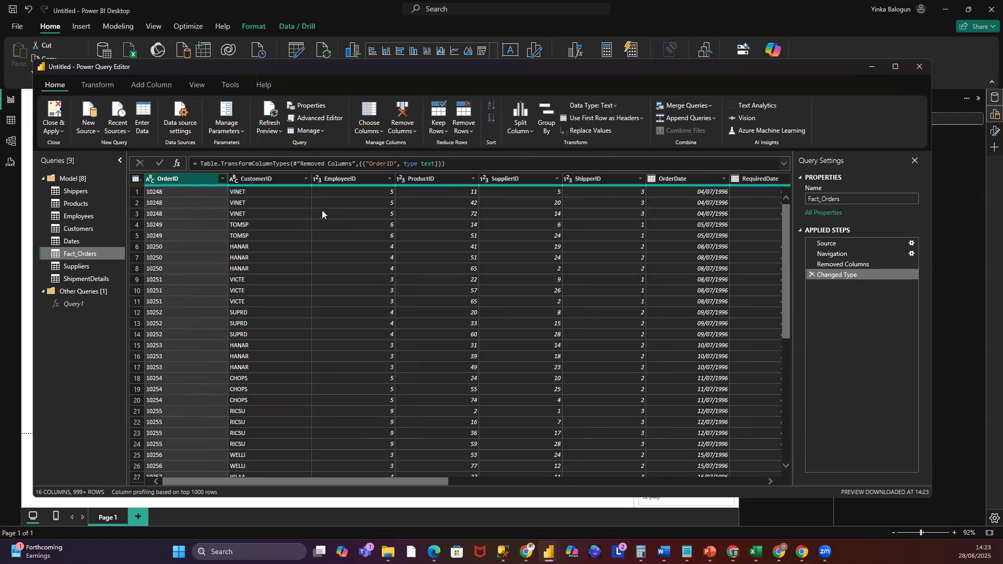
- Change the EmployeeID, ProductID, SupplierID and ShipperID columns in Fact_Orders to Text
click(338, 179)
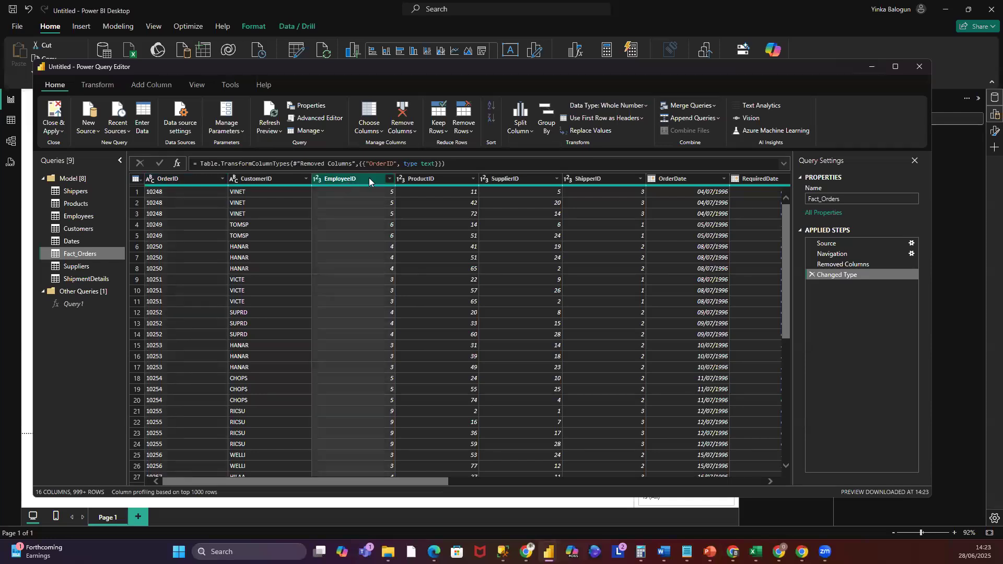
click(420, 178)
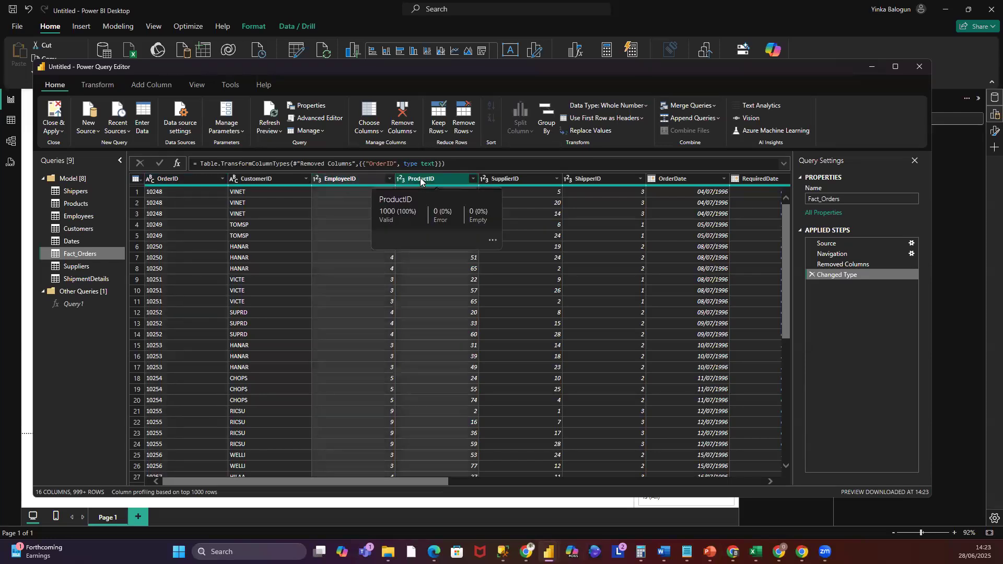
click(494, 179)
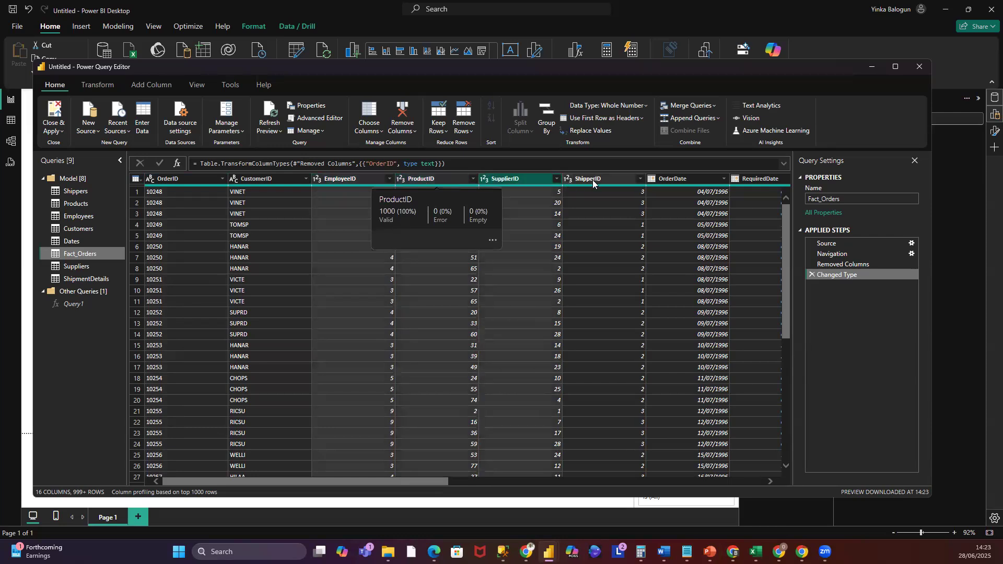
click(594, 180)
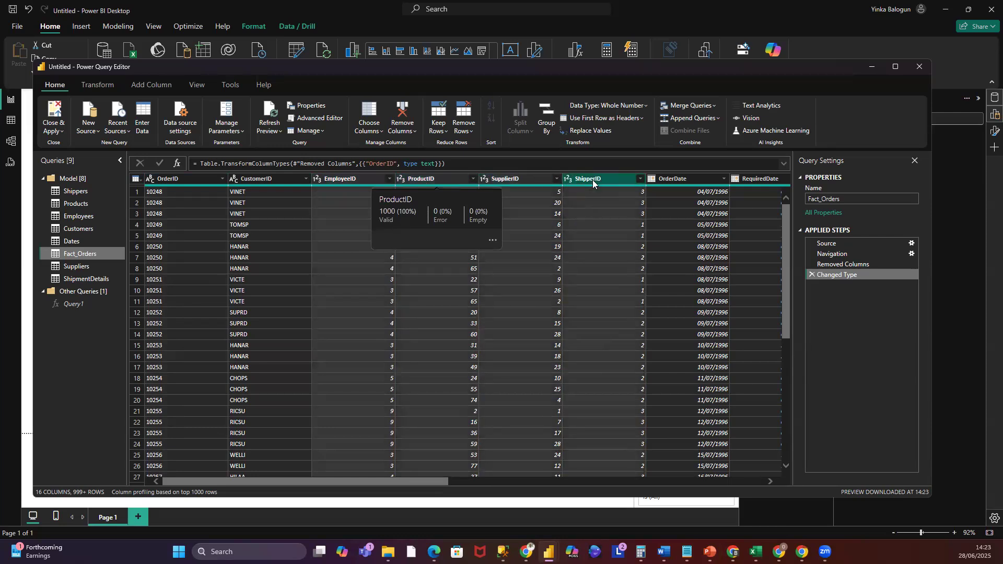
right_click(592, 180)
mouse_move(644, 294)
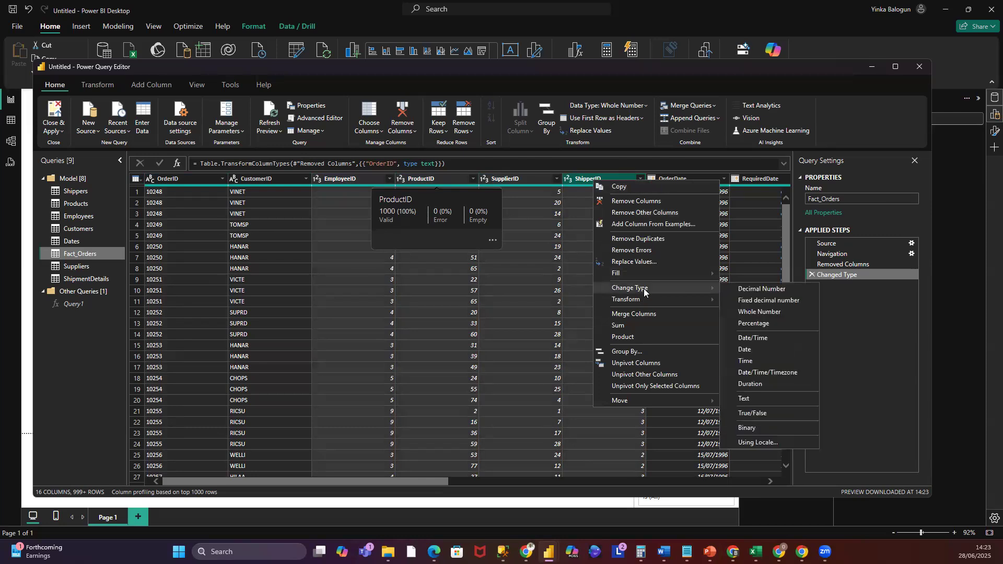
click(746, 398)
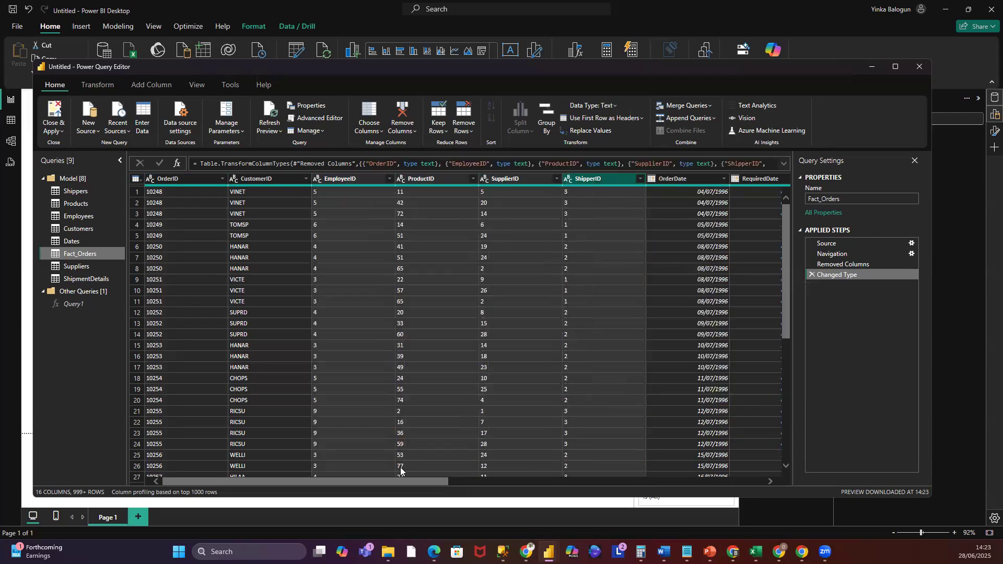
- Close the editor applying the query changes, and delete the broken visual from the report page
mouse_move(392, 482)
mouse_down()
mouse_move(623, 503)
mouse_move(730, 528)
mouse_move(397, 491)
mouse_up()
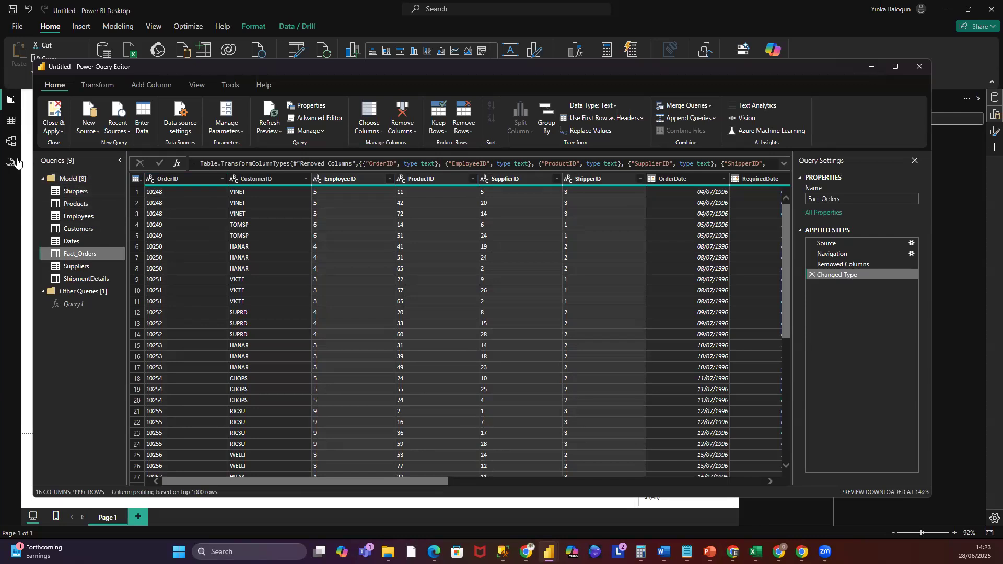
click(60, 133)
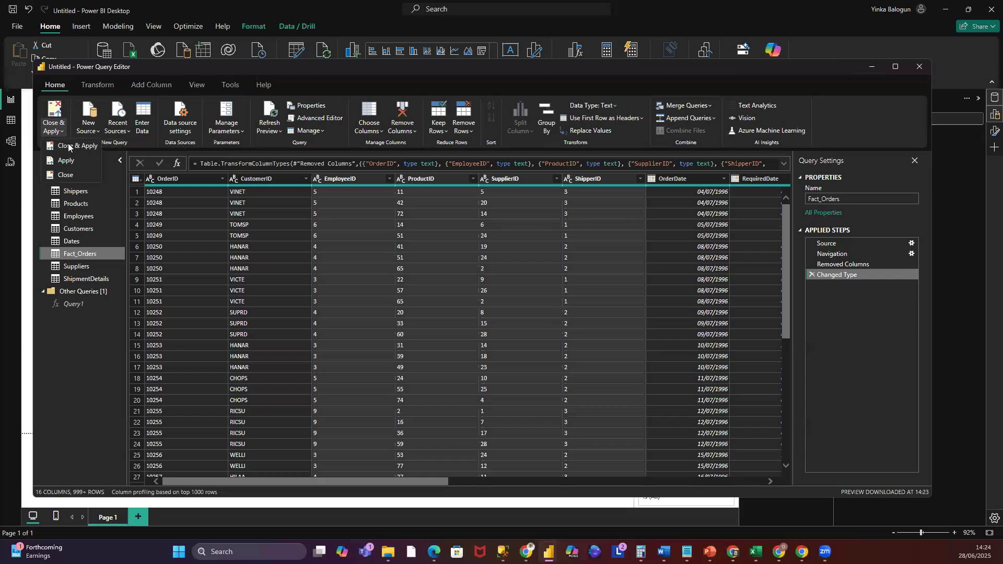
click(68, 146)
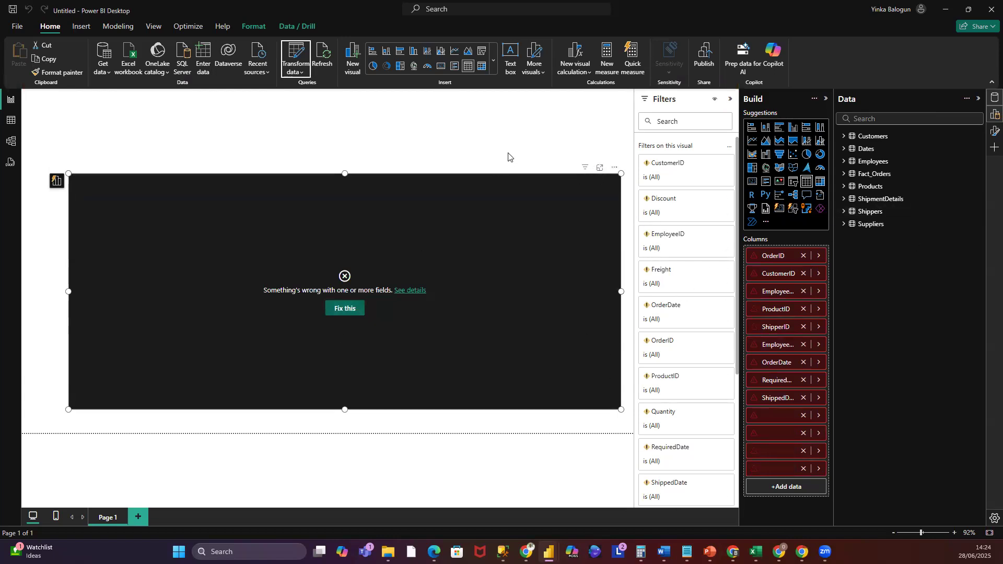
key(Delete)
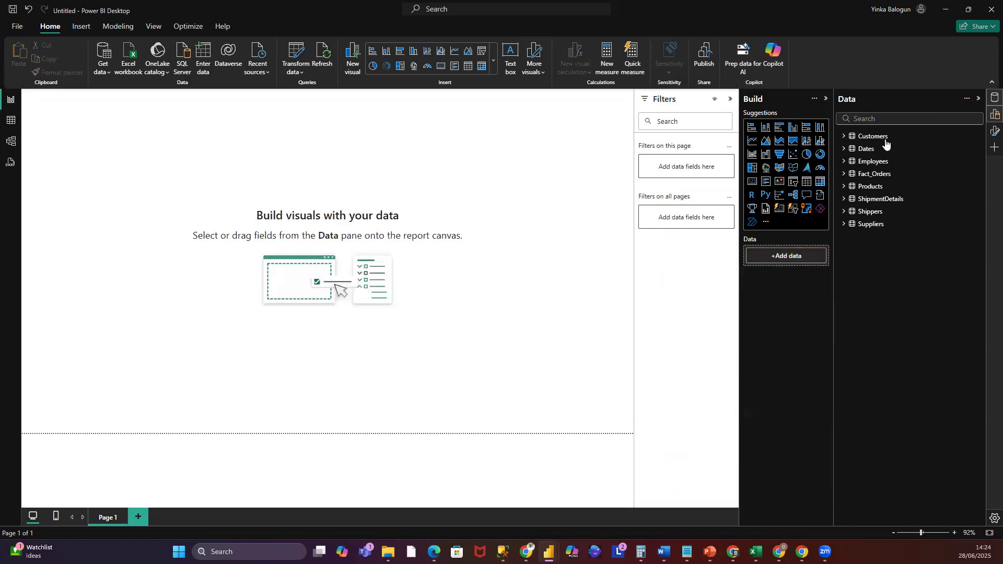
- In the model view, arrange the dimension table cards in a row and place Fact_Orders below them
click(11, 141)
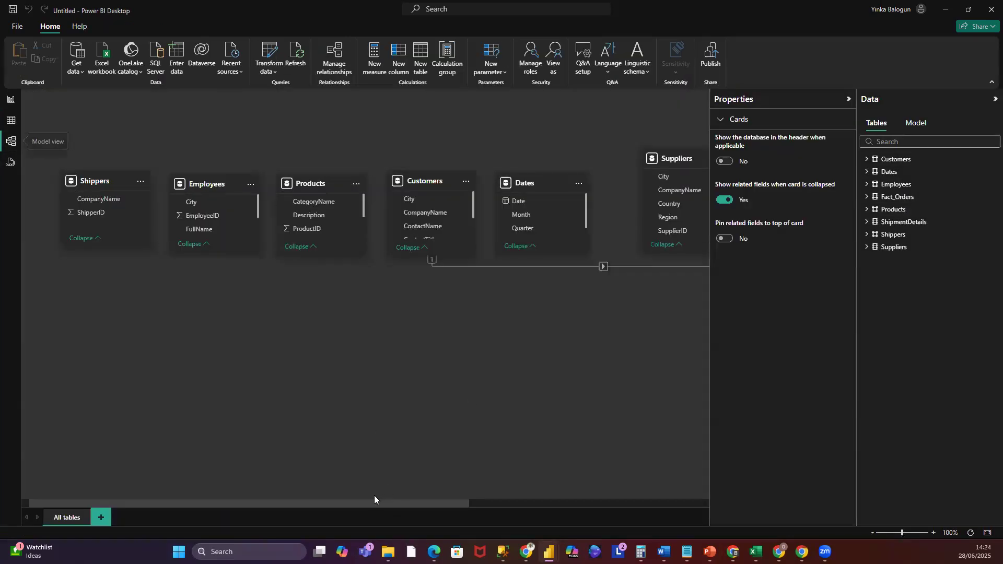
drag(105, 182, 128, 119)
drag(217, 181, 236, 137)
drag(332, 179, 350, 134)
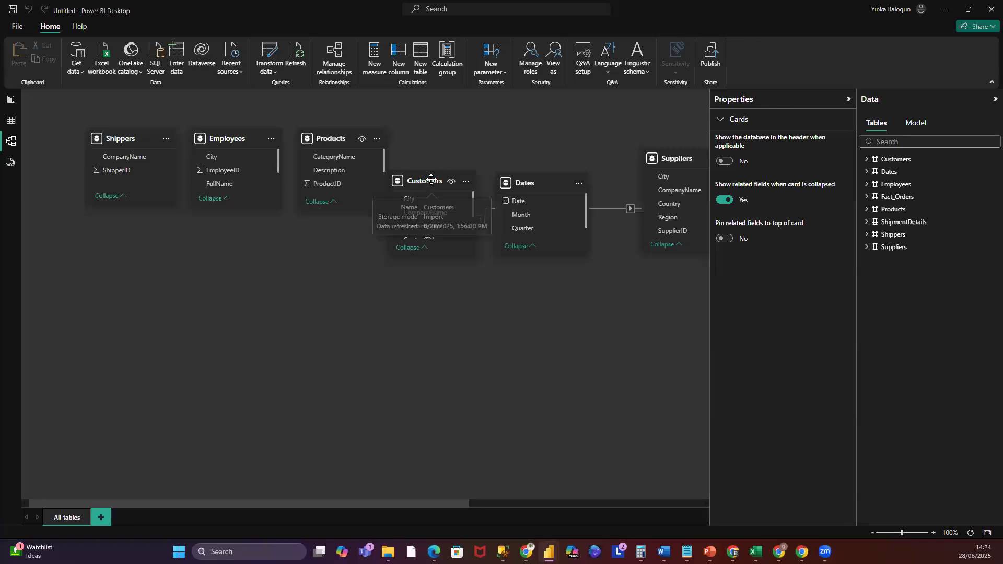
drag(453, 152, 450, 139)
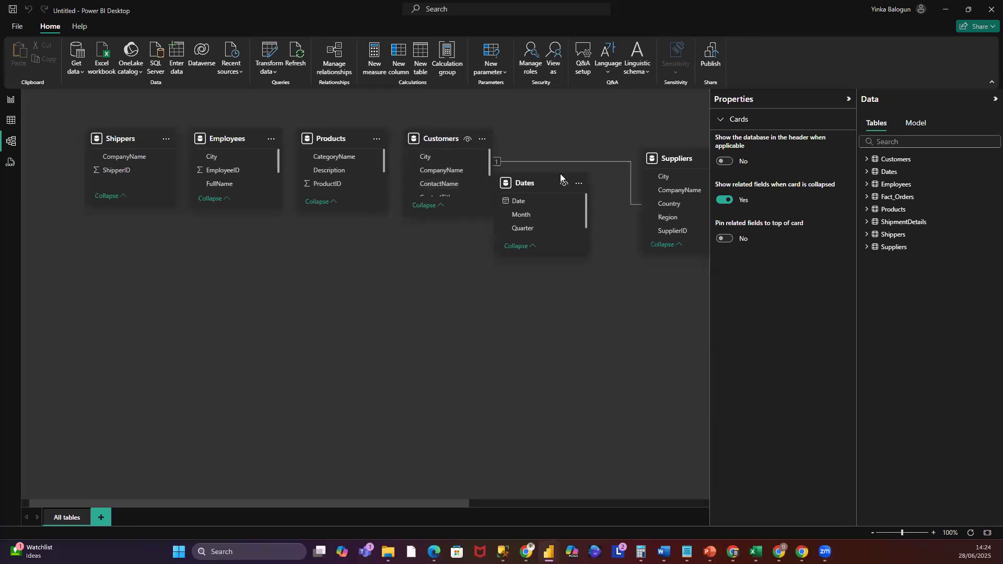
drag(557, 177, 575, 137)
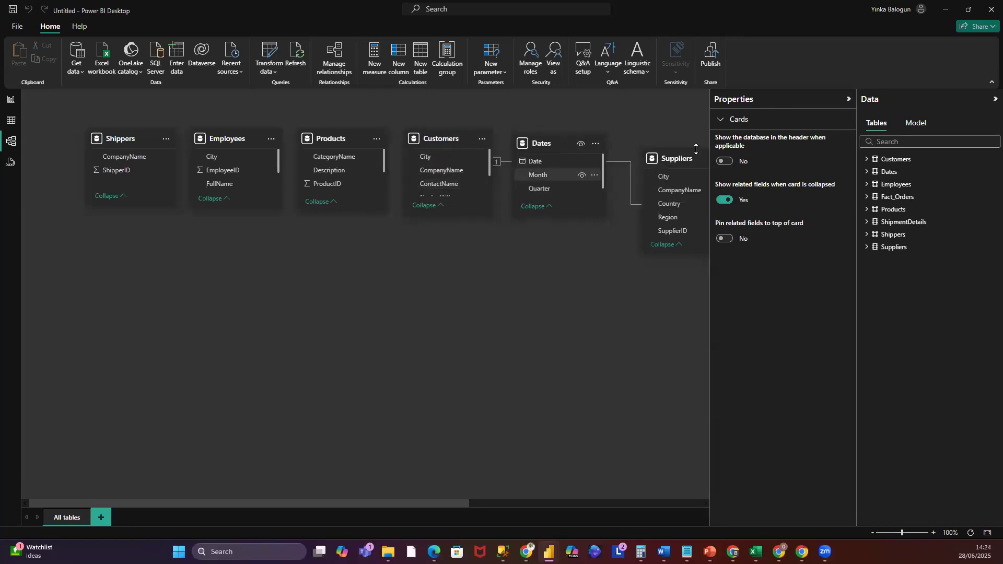
drag(677, 145, 659, 128)
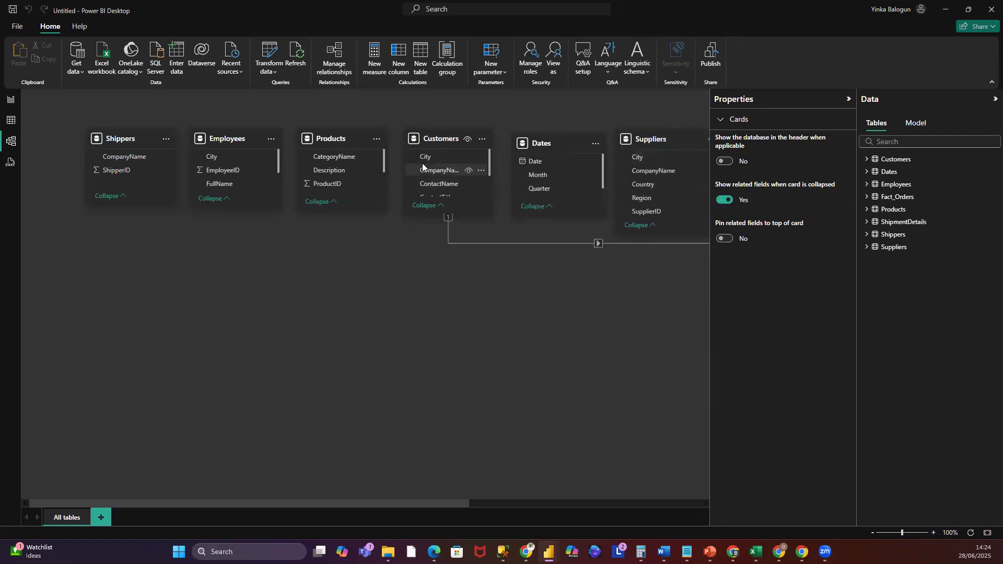
drag(430, 161, 426, 137)
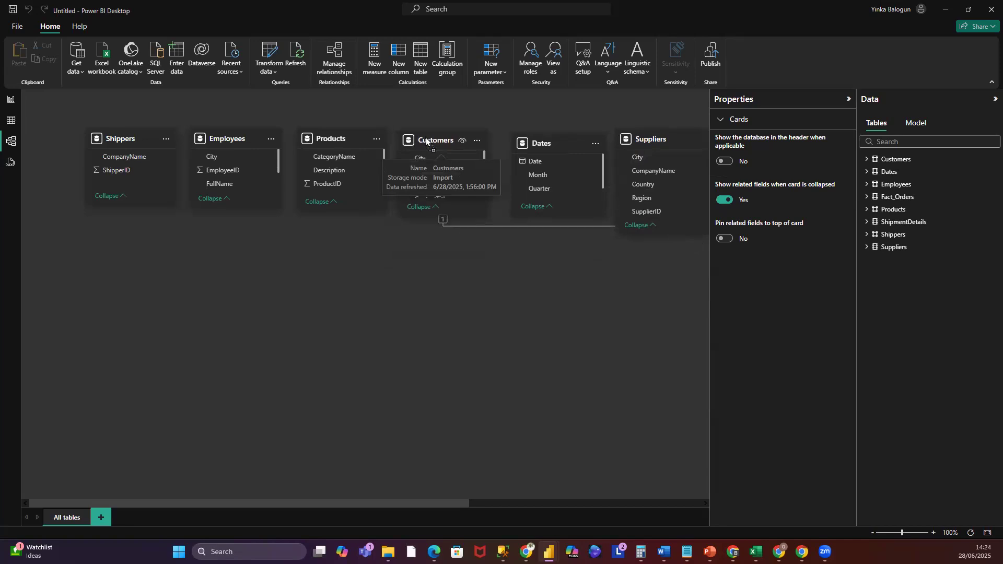
drag(467, 505, 635, 502)
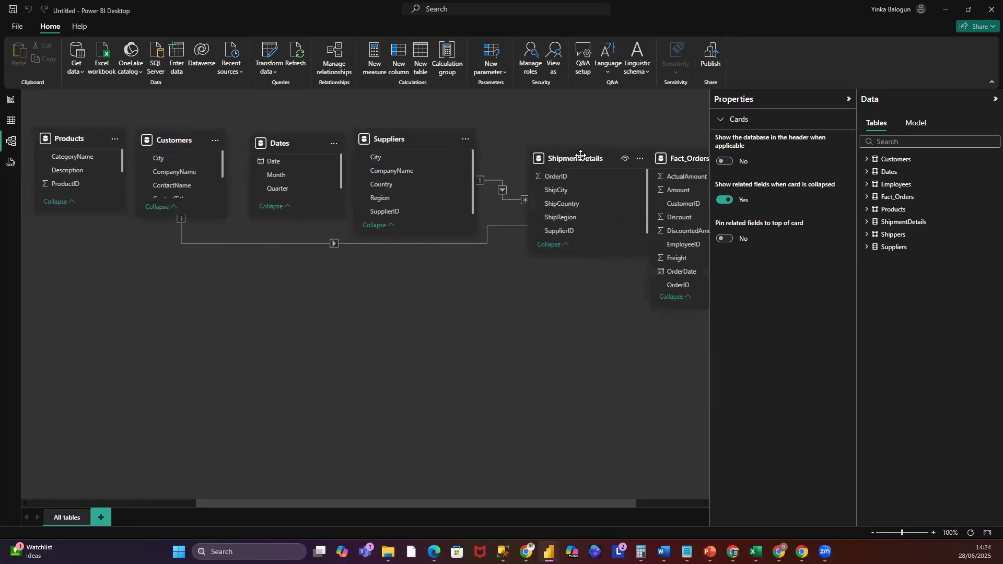
drag(580, 156, 568, 136)
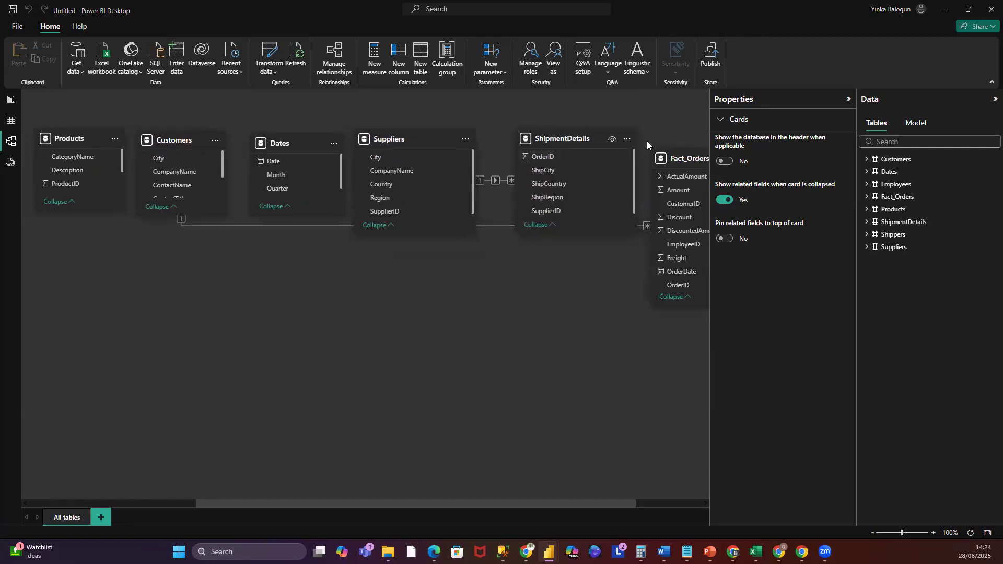
drag(673, 159, 186, 307)
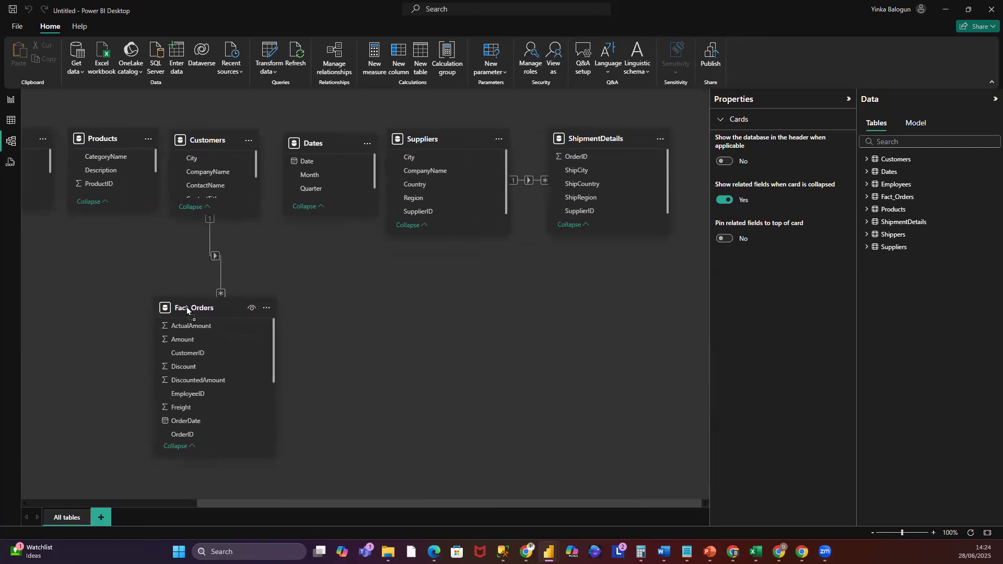
- Inspect the properties of the CustomerID field in the Customers table
click(175, 503)
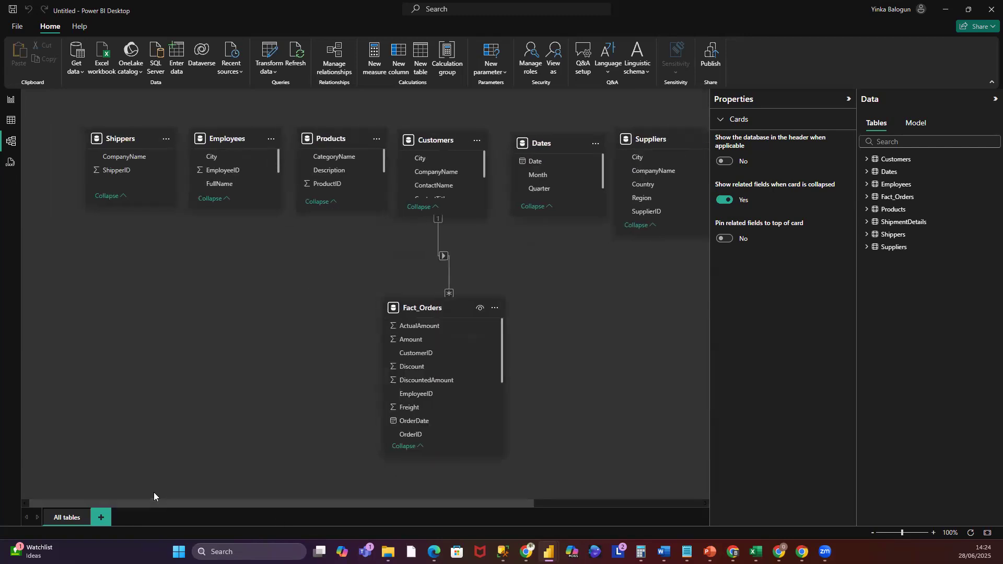
click(867, 159)
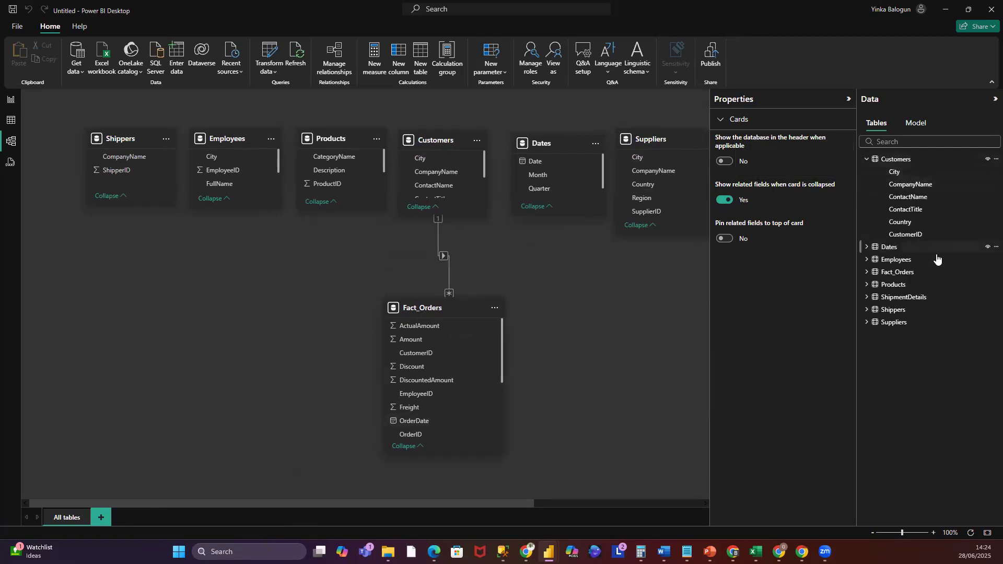
click(908, 235)
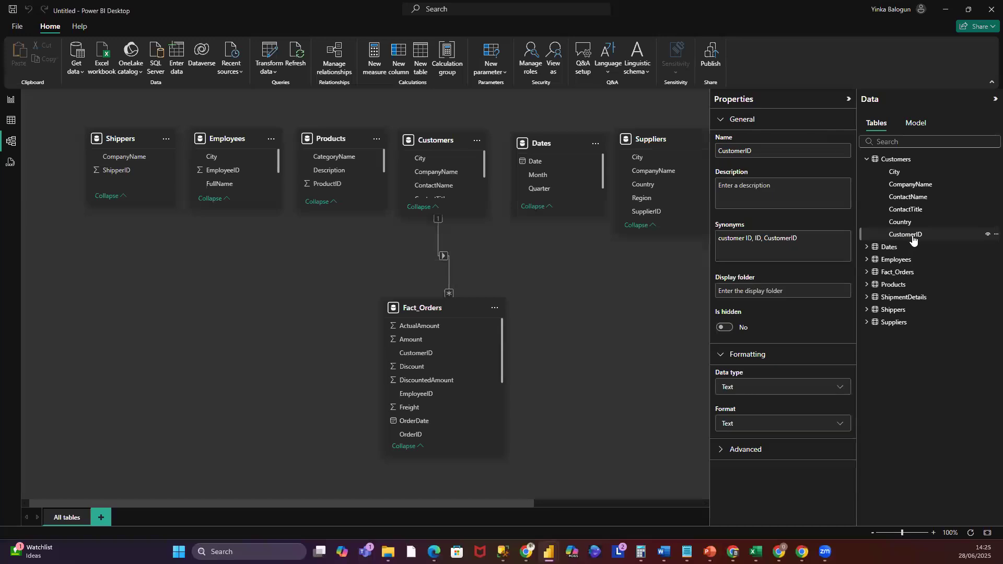
- Reopen Power Query and change the ShipperID column in Shippers to Text
click(10, 100)
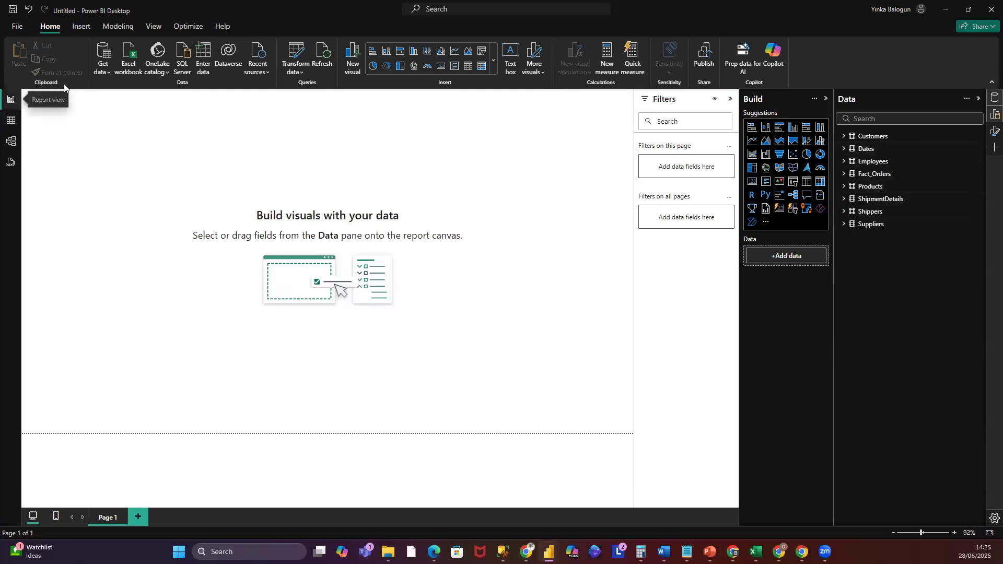
click(295, 72)
click(325, 90)
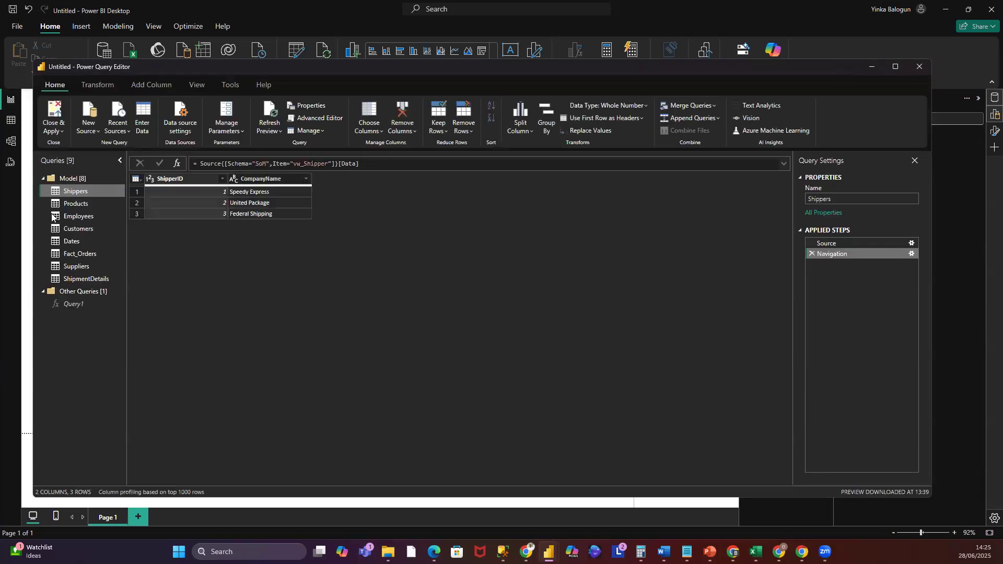
right_click(178, 179)
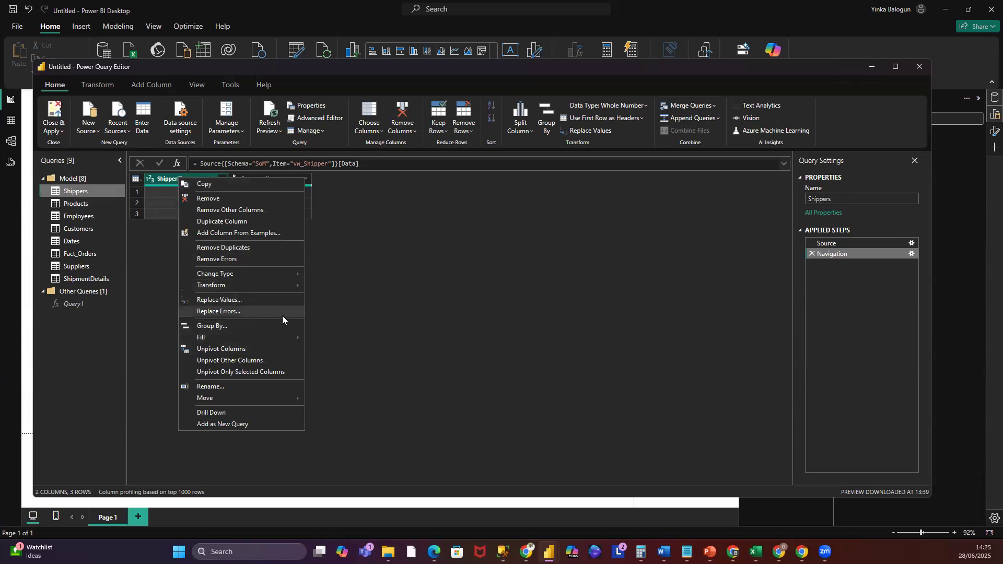
mouse_move(255, 274)
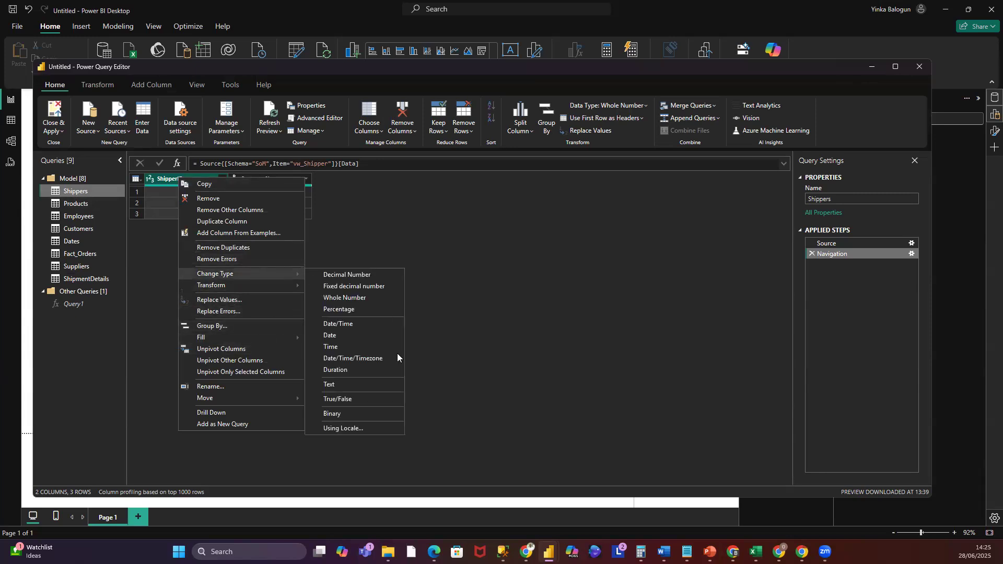
click(366, 383)
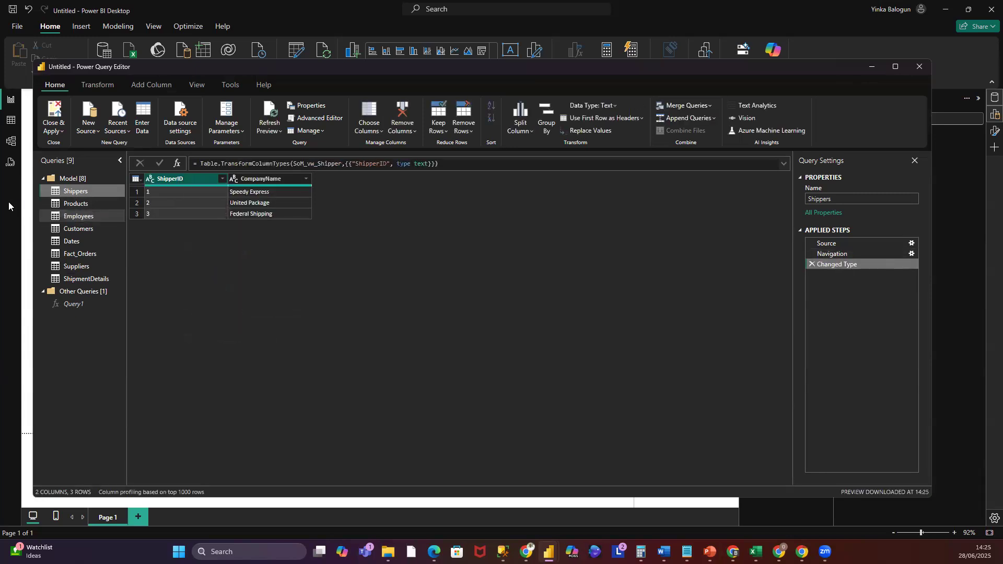
- Change the ProductID column in the Products query to Text
click(72, 207)
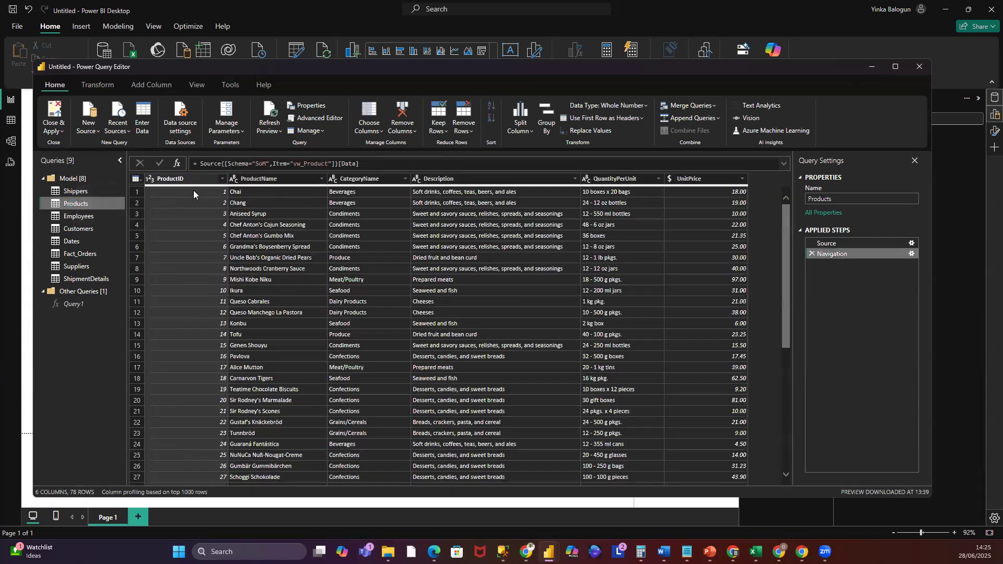
right_click(185, 177)
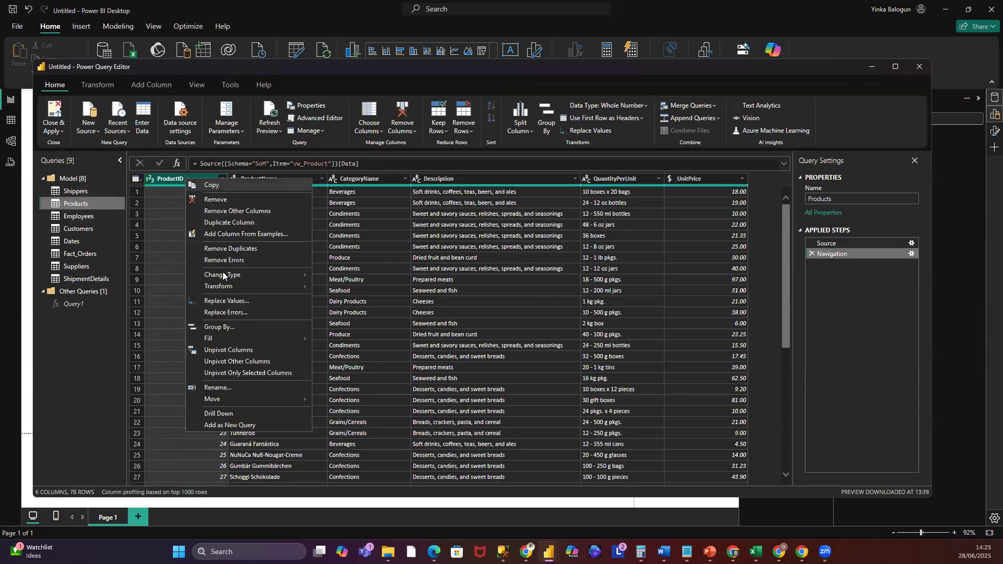
mouse_move(282, 275)
click(348, 387)
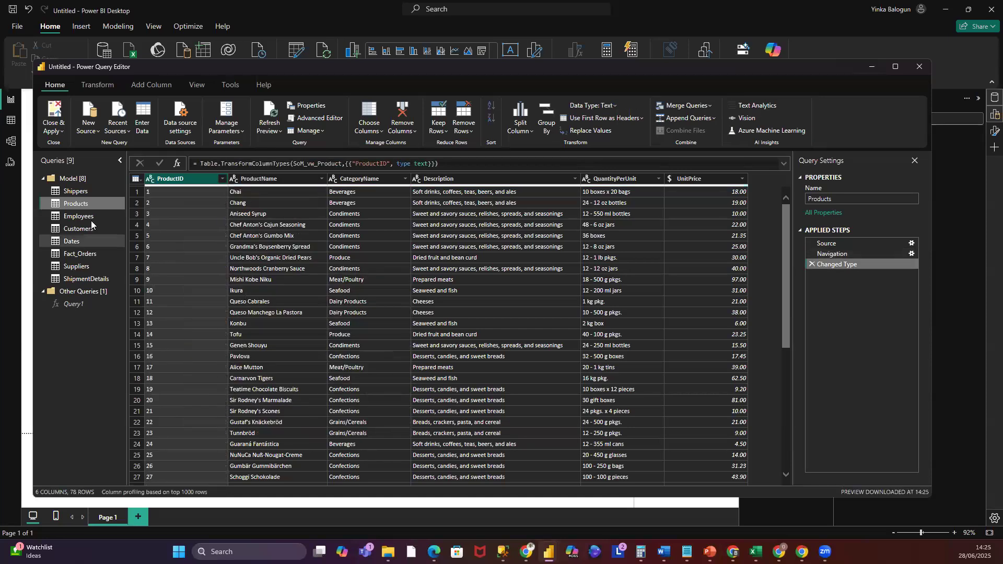
- Change the EmployeeID column in the Employees query to Text
click(85, 222)
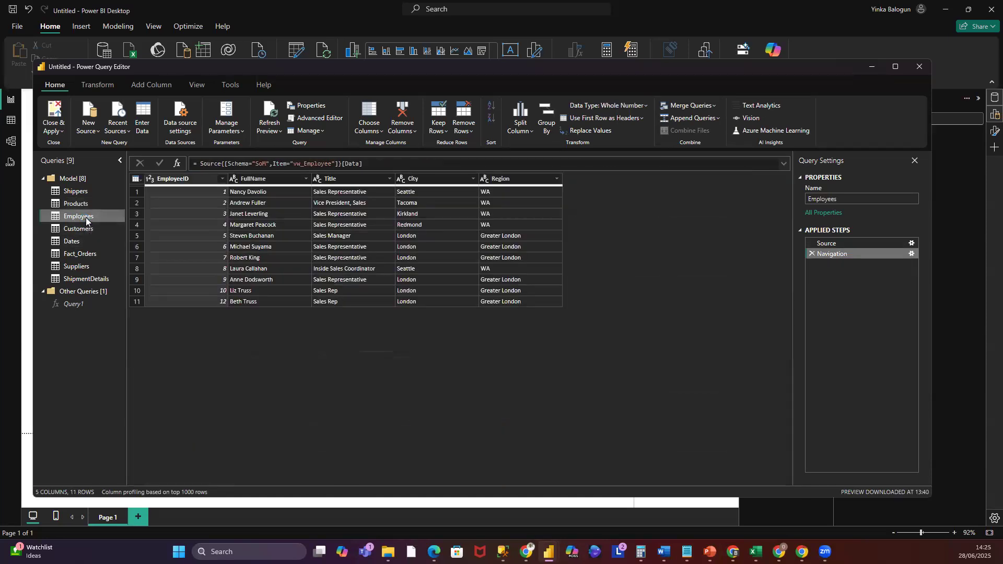
right_click(180, 179)
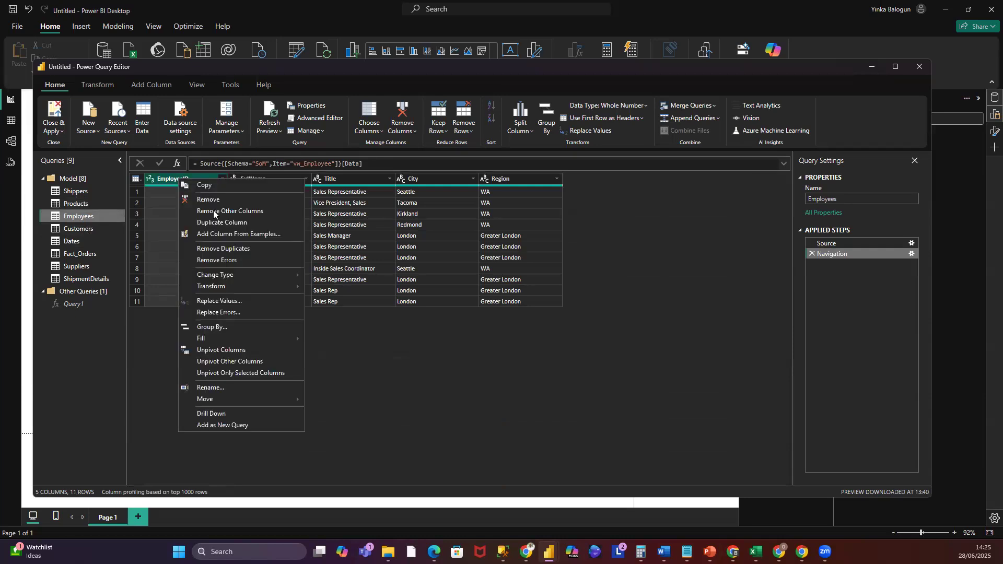
mouse_move(220, 276)
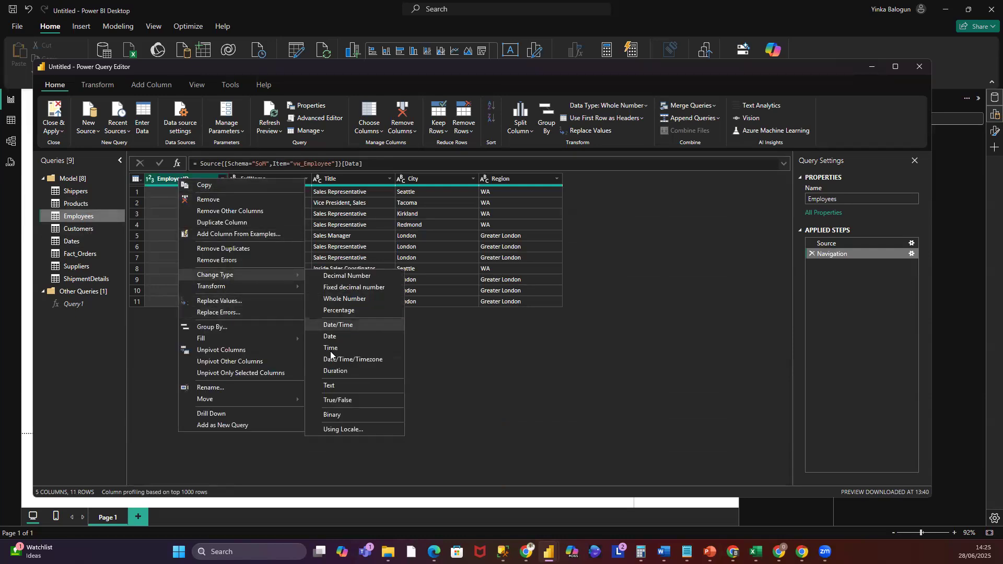
click(332, 386)
- Check the column types of the Customers query
click(79, 228)
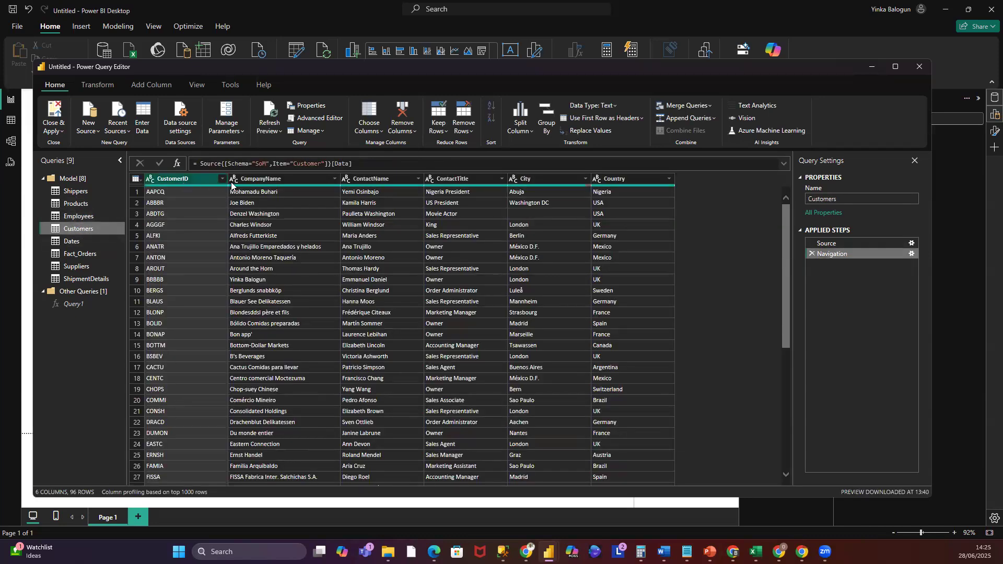
click(72, 241)
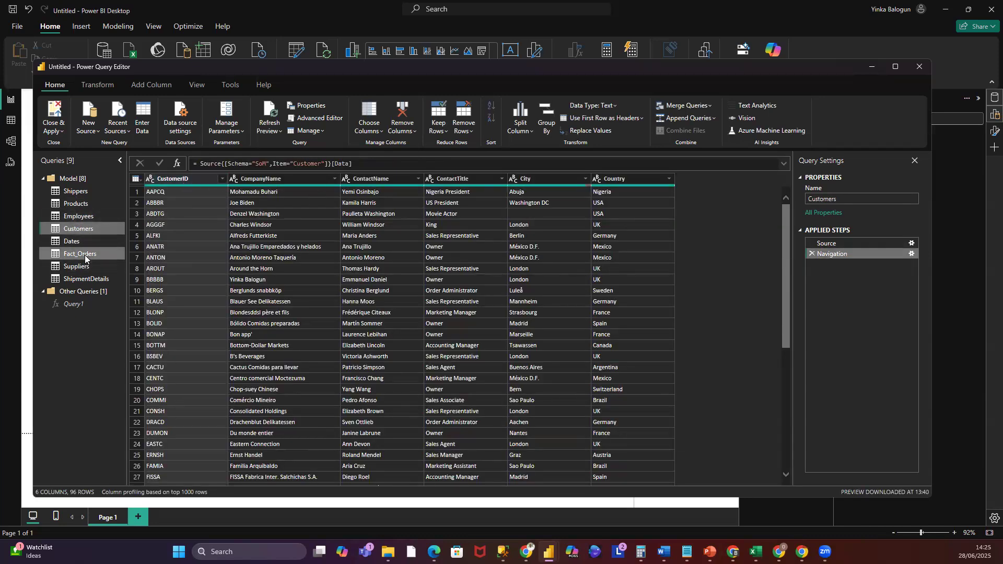
- Change the SupplierID column in the Suppliers query to Text
click(84, 256)
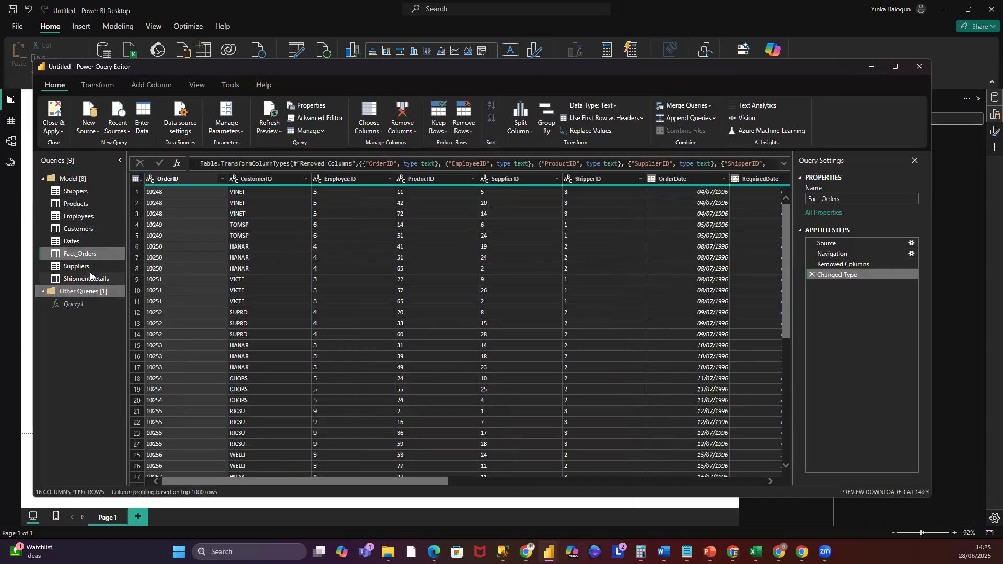
click(90, 269)
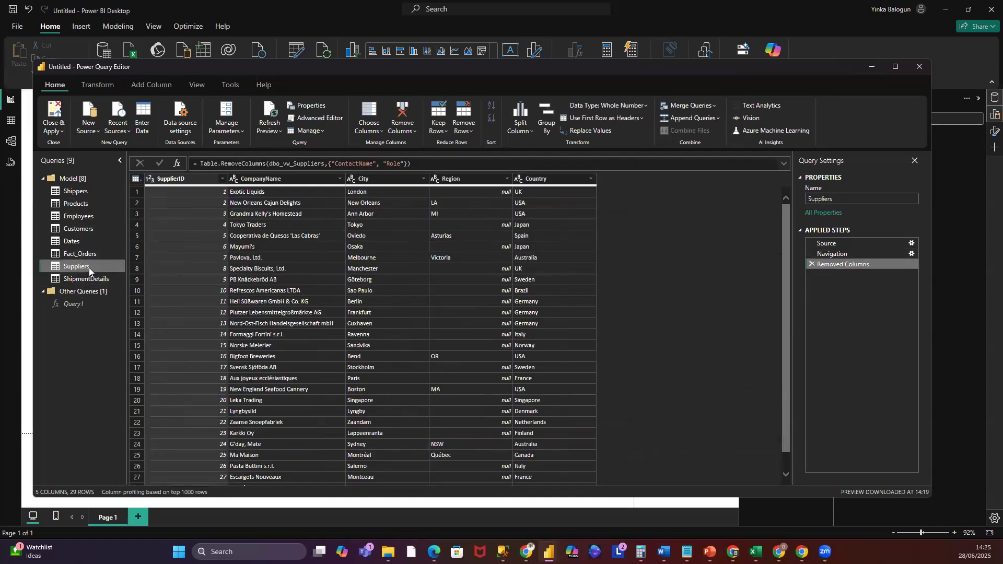
right_click(171, 179)
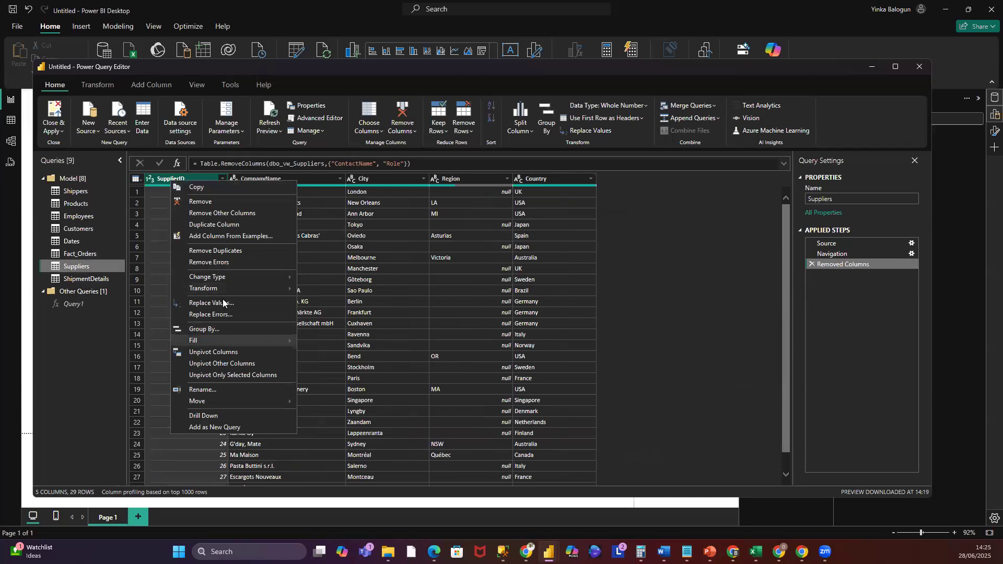
mouse_move(224, 276)
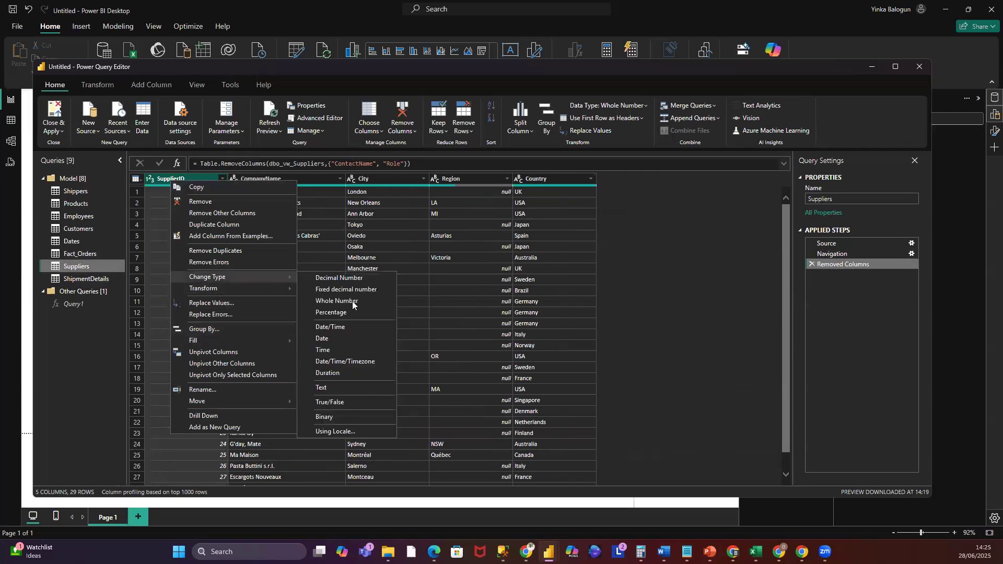
click(342, 386)
- Change the OrderID and SupplierID columns in the ShipmentDetails query to Text
click(77, 281)
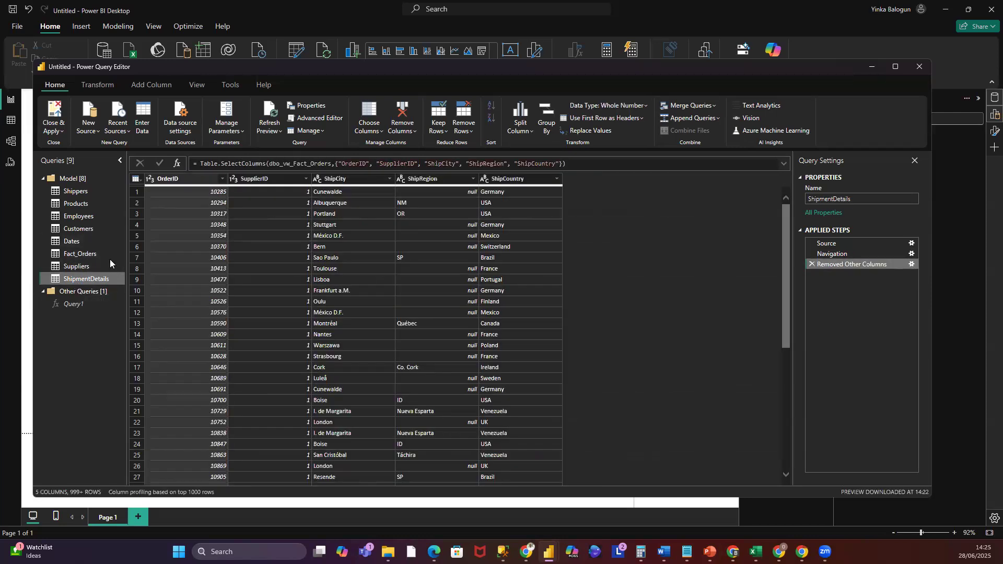
click(184, 181)
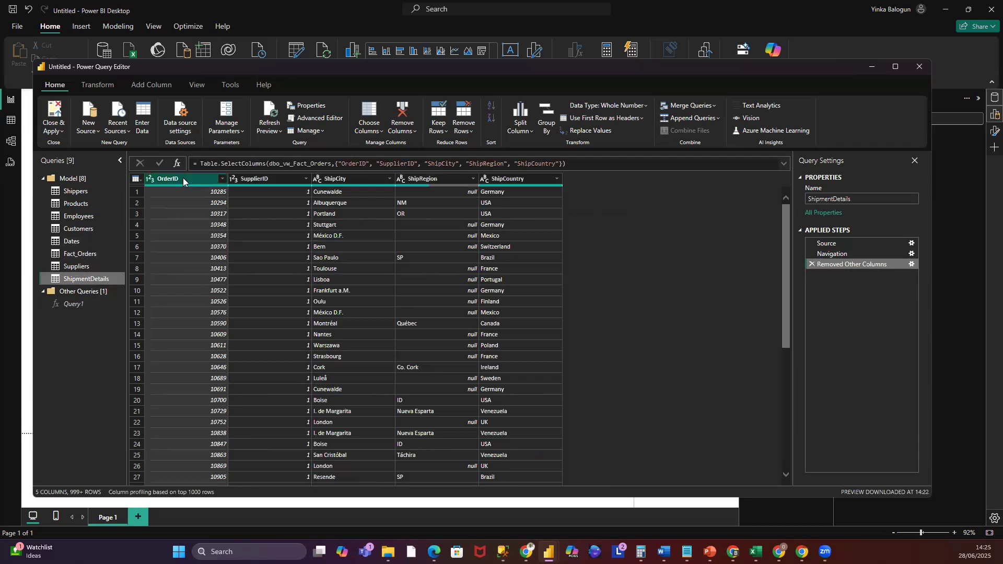
right_click(183, 177)
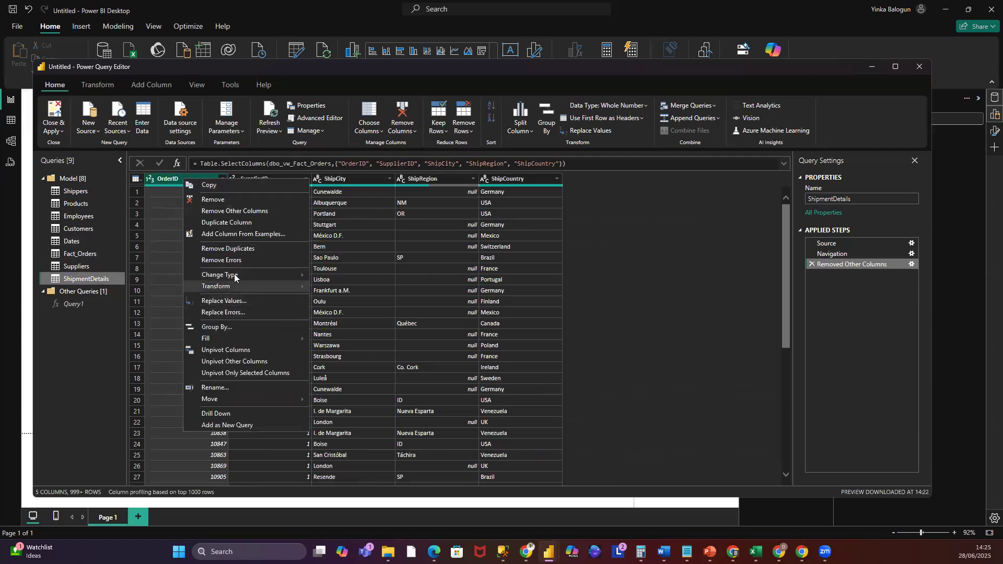
mouse_move(235, 276)
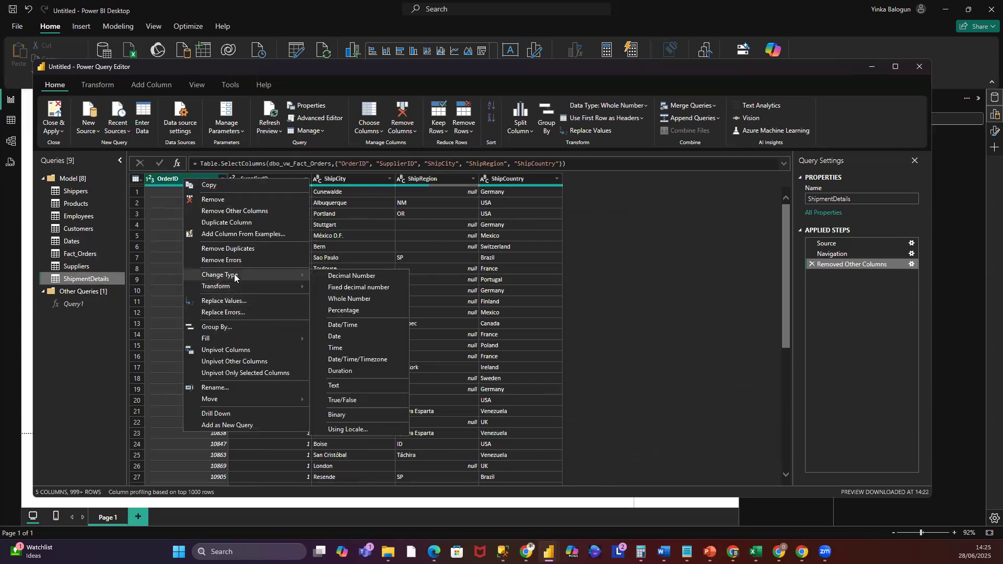
click(335, 385)
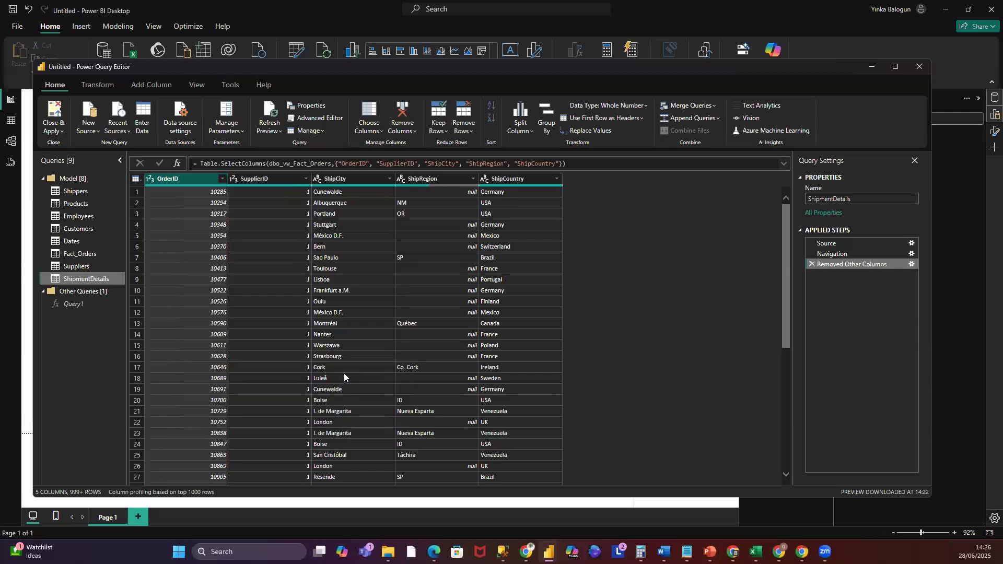
click(278, 177)
right_click(278, 178)
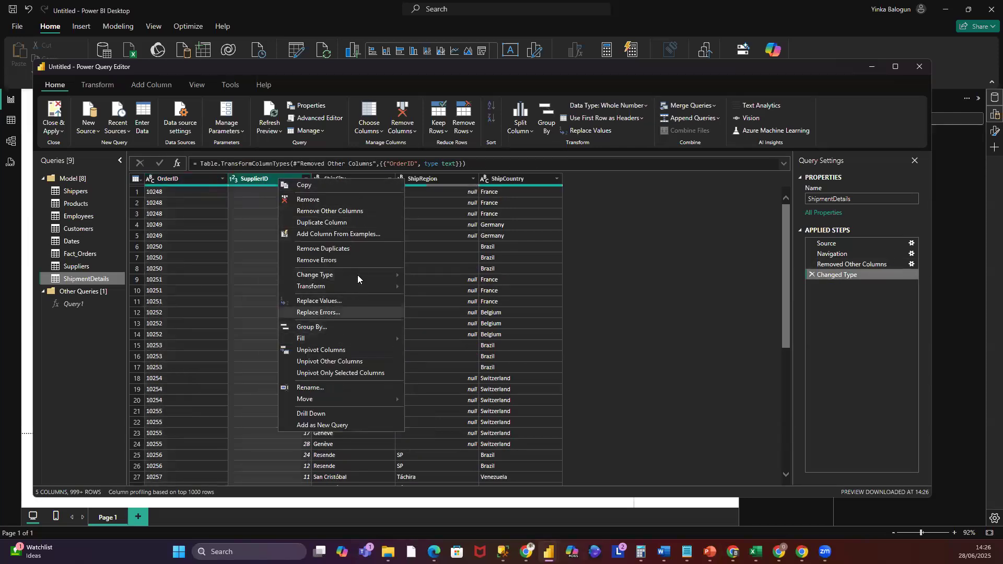
mouse_move(357, 275)
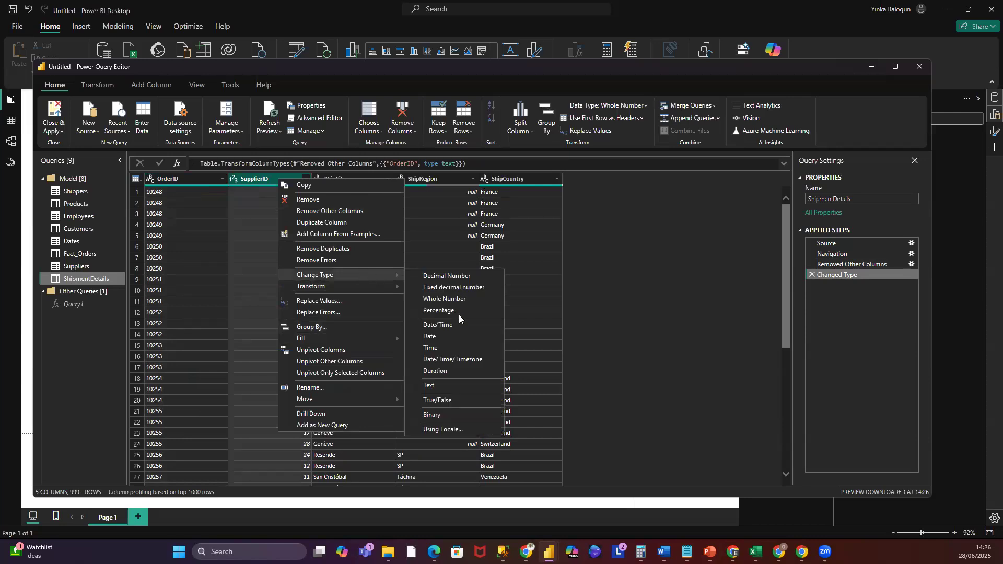
click(436, 387)
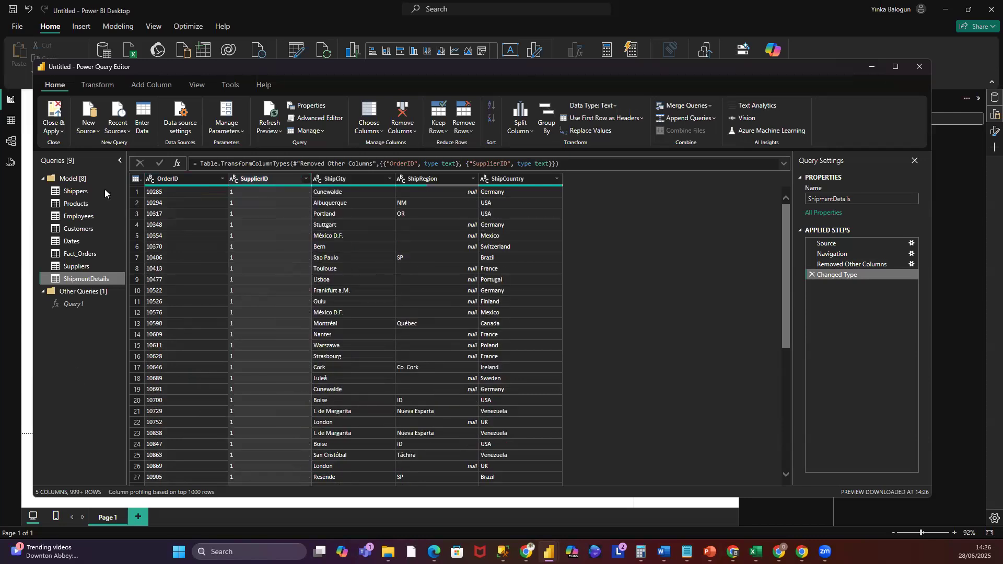
- Close and apply the query changes, then switch to the model view
click(64, 130)
click(64, 144)
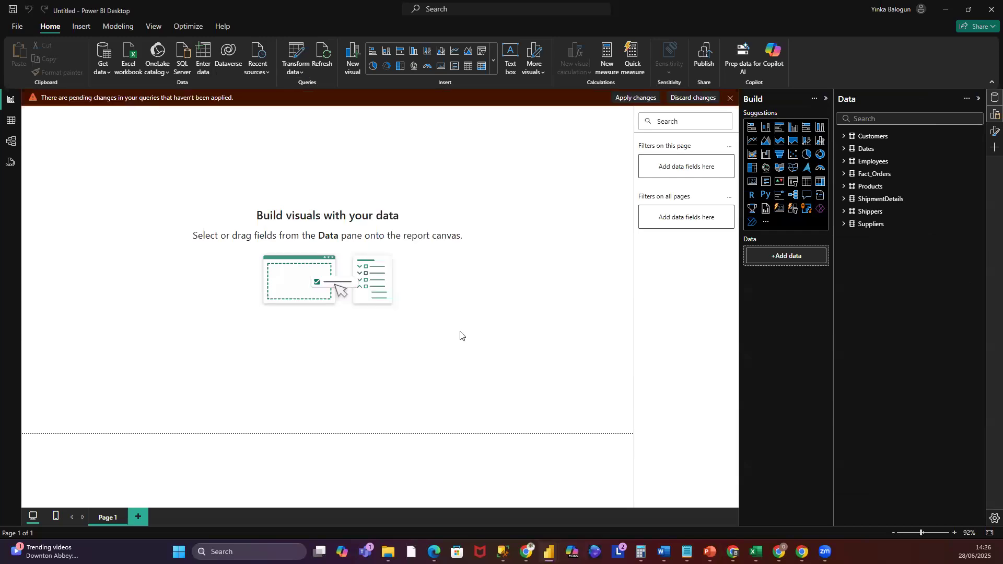
click(11, 144)
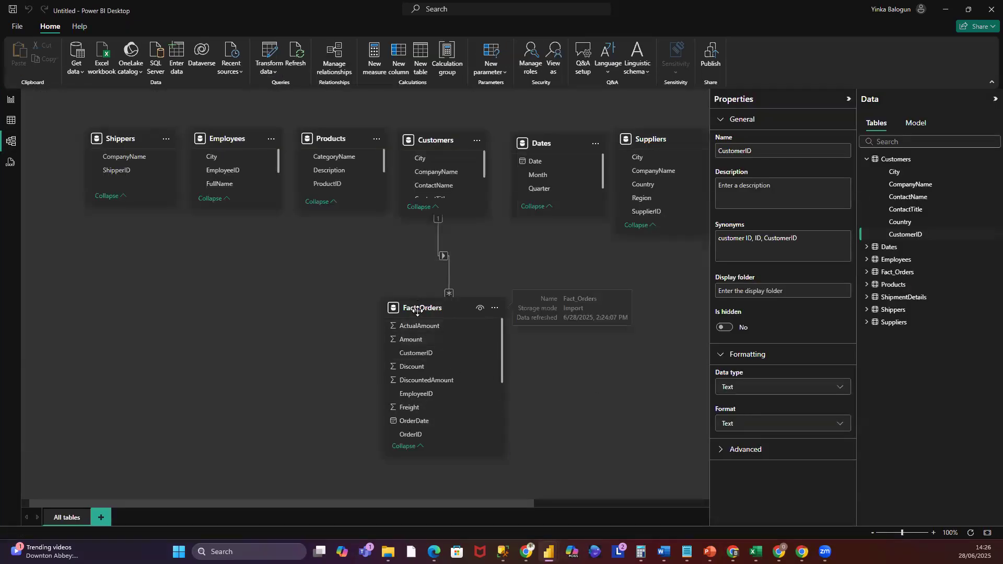
- Reposition the Fact_Orders table and relate Shippers' ShipperID to Fact_Orders' ShipperID
mouse_move(424, 307)
mouse_down()
mouse_move(399, 312)
mouse_move(409, 303)
mouse_up()
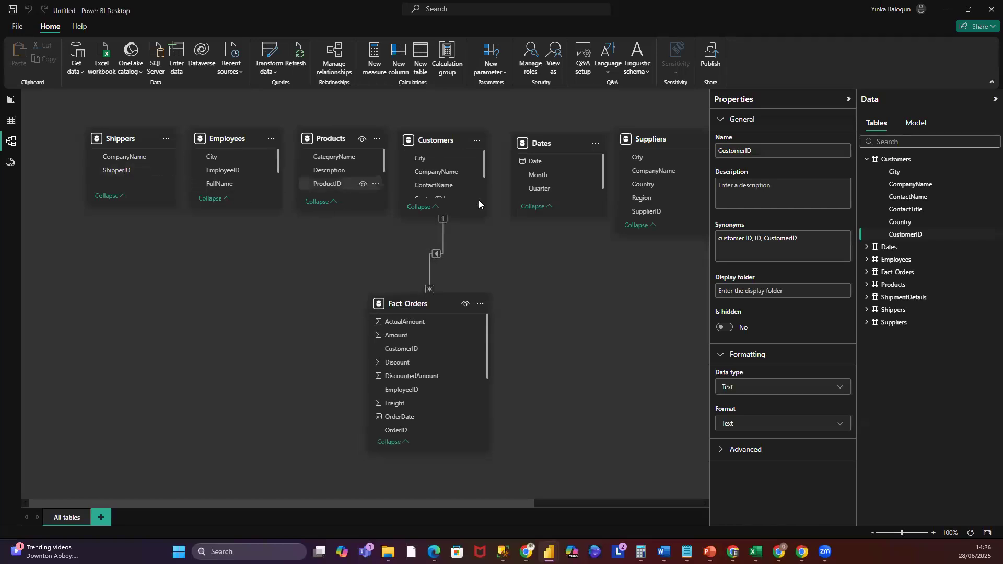
drag(449, 303, 462, 303)
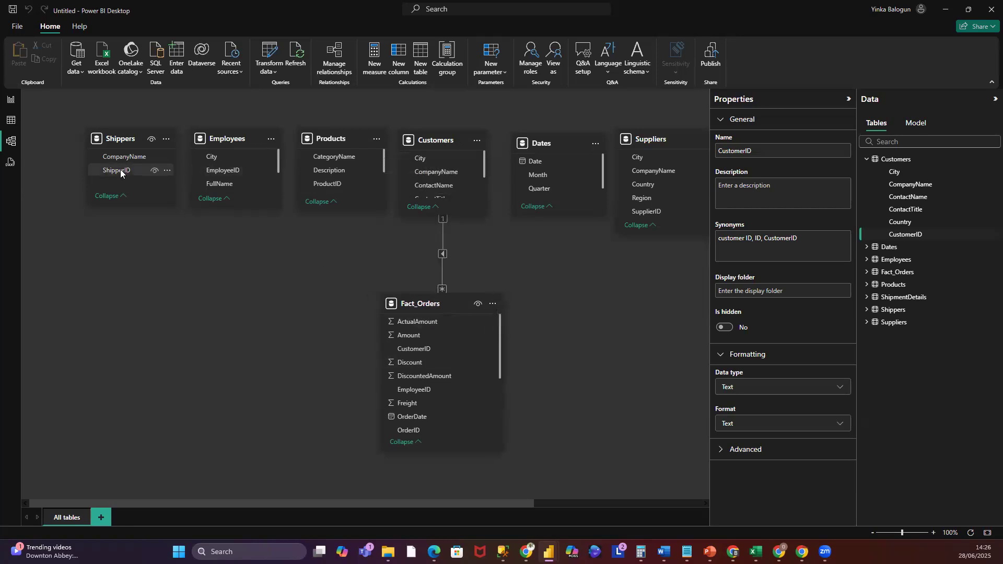
scroll(483, 383, down, 1)
scroll(485, 384, down, 1)
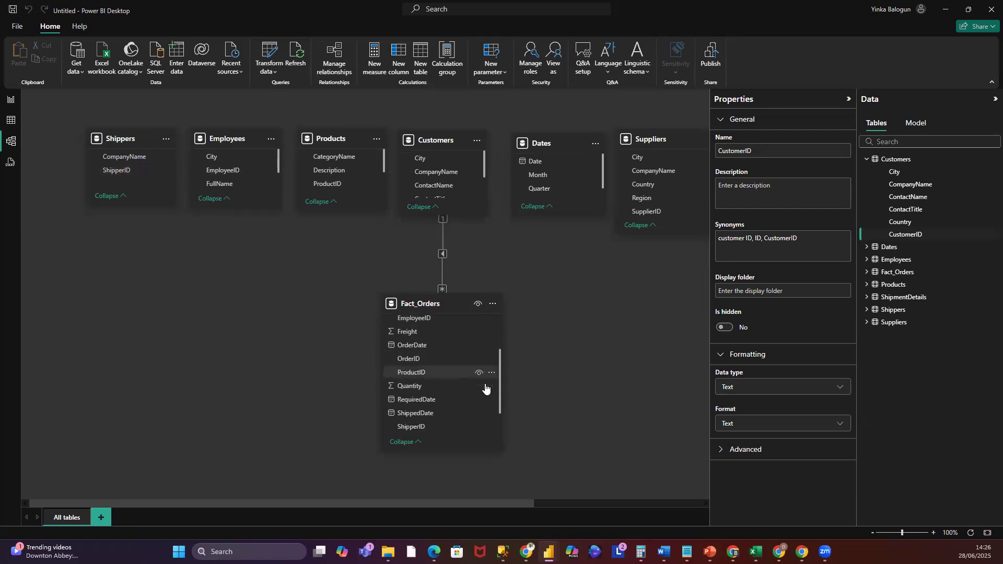
drag(124, 171, 432, 400)
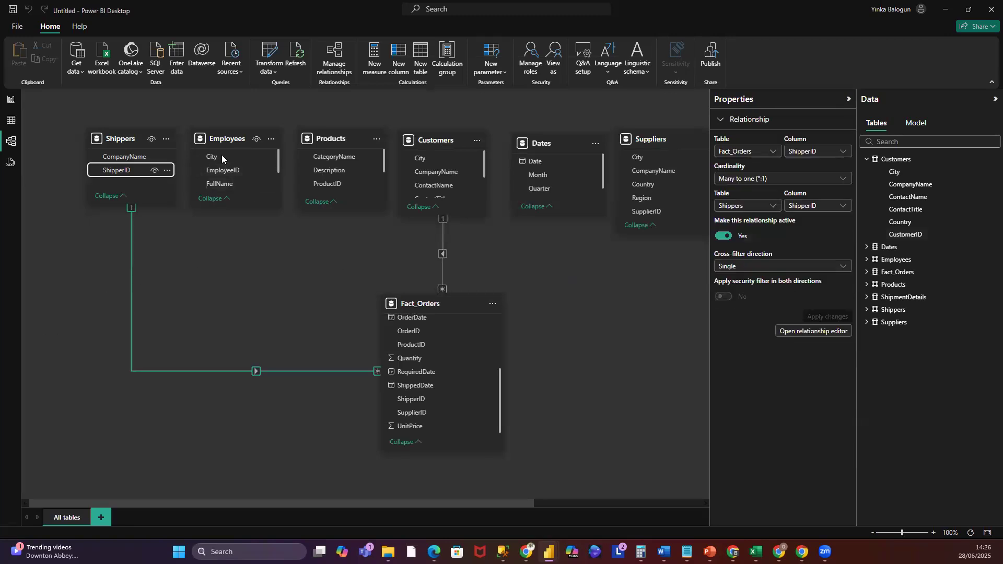
- Create a one-to-many relationship from Employees' EmployeeID to Fact_Orders' EmployeeID
scroll(476, 389, up, 3)
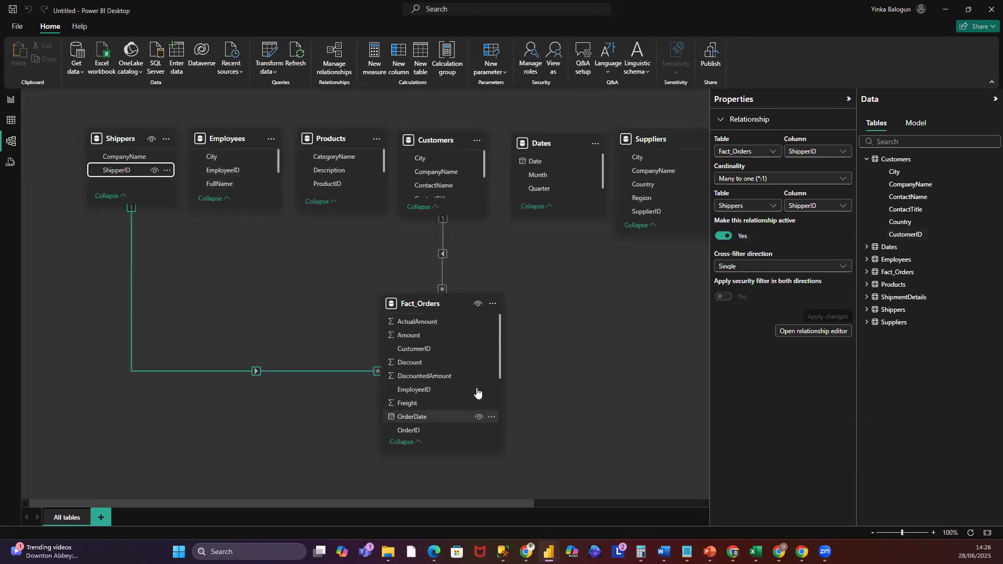
drag(225, 172, 428, 346)
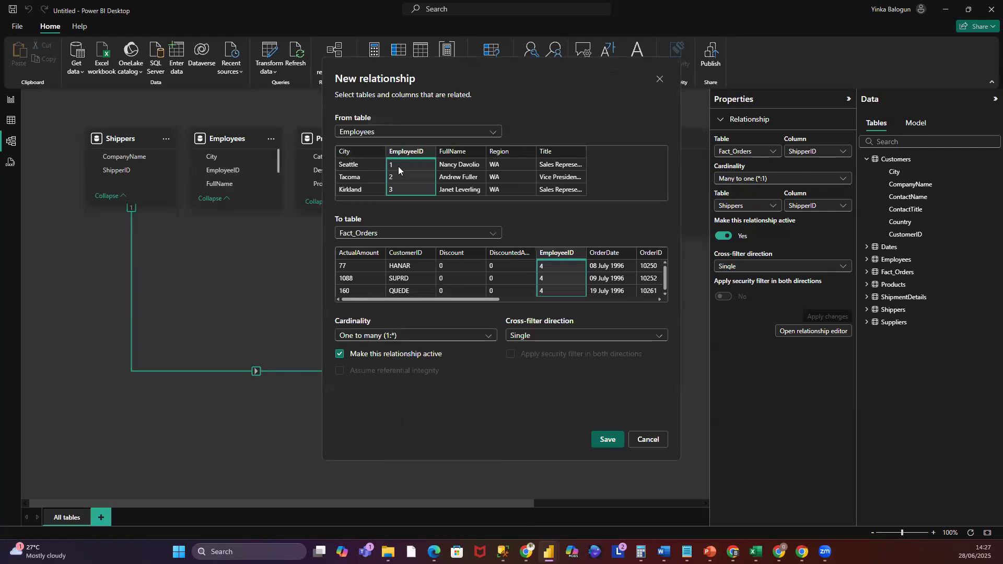
click(604, 440)
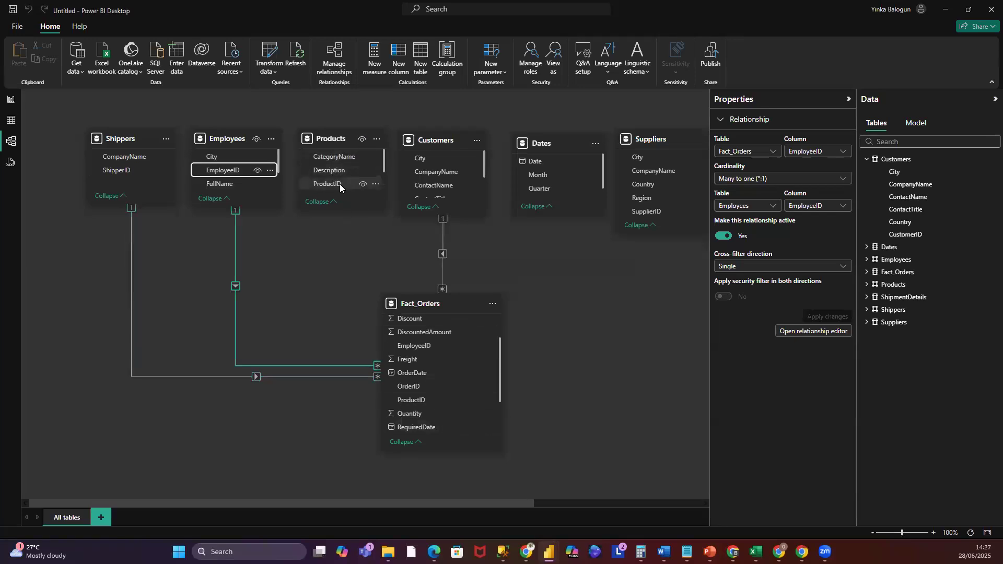
- Relate Products' ProductID and Suppliers' SupplierID to the matching columns in Fact_Orders
drag(339, 184, 442, 400)
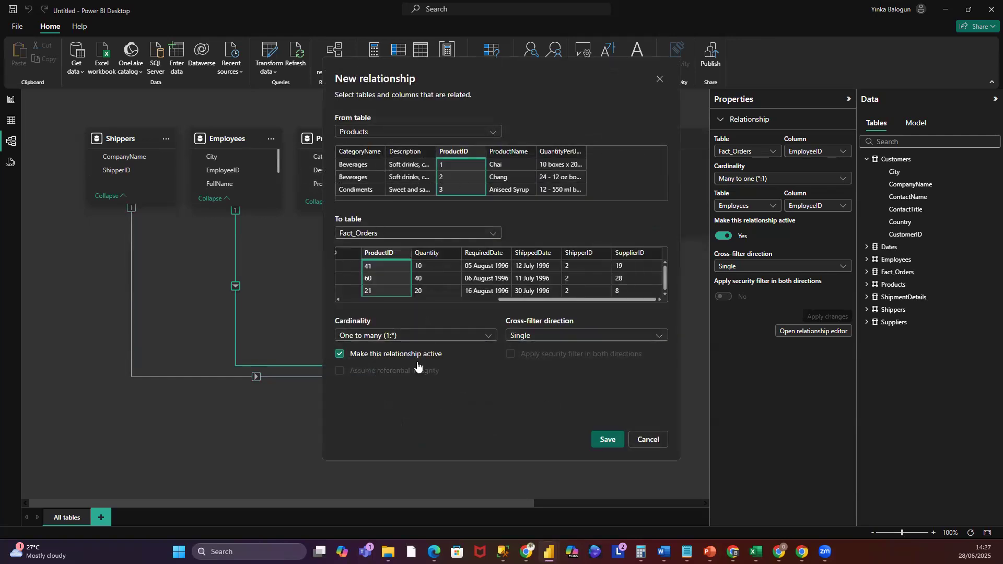
click(608, 440)
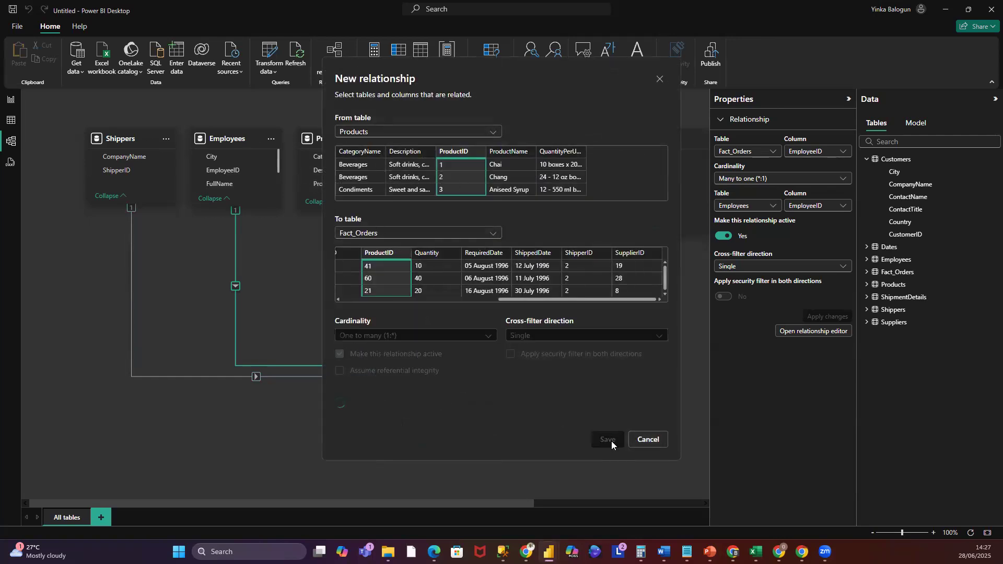
drag(527, 505, 620, 507)
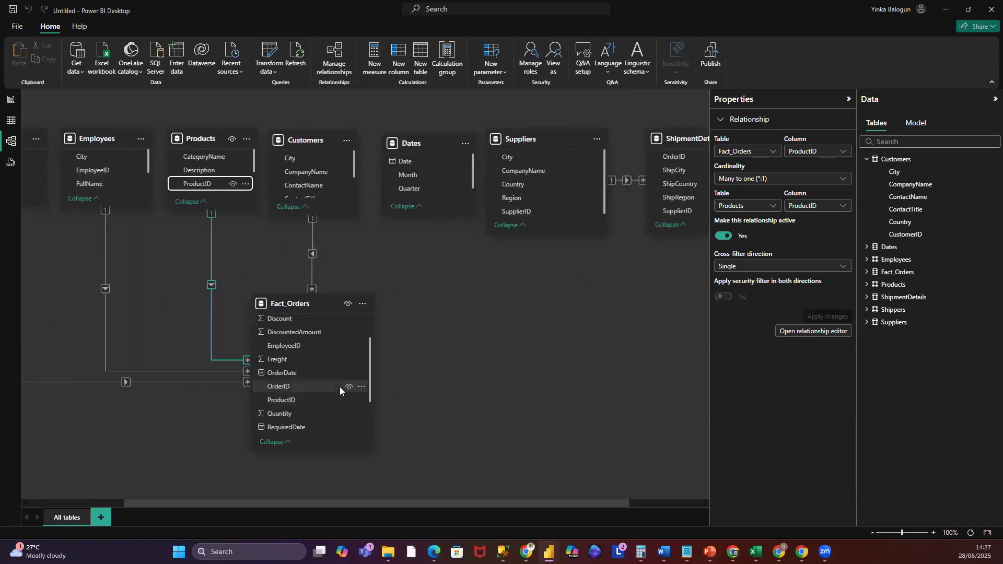
scroll(341, 391, down, 2)
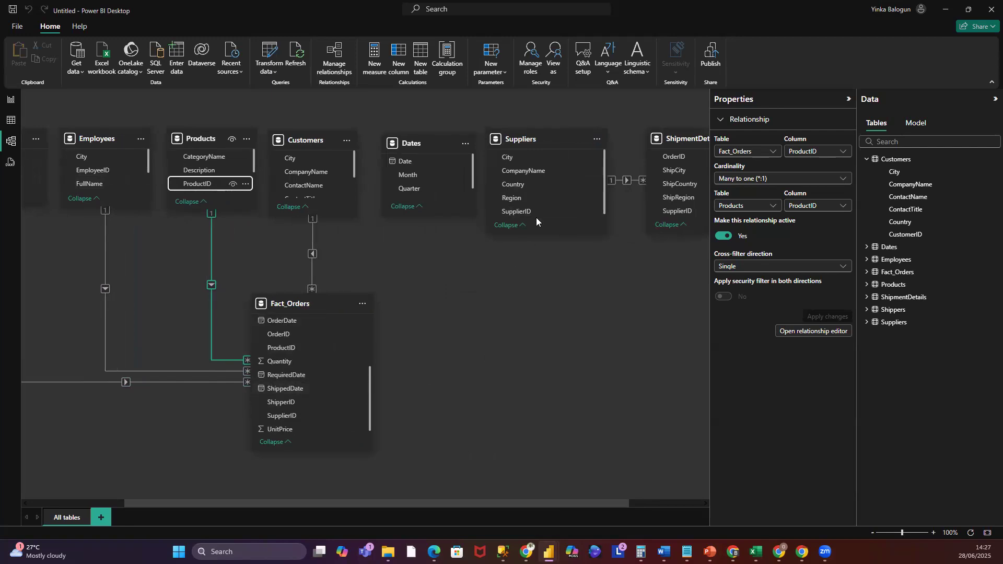
drag(520, 211, 331, 414)
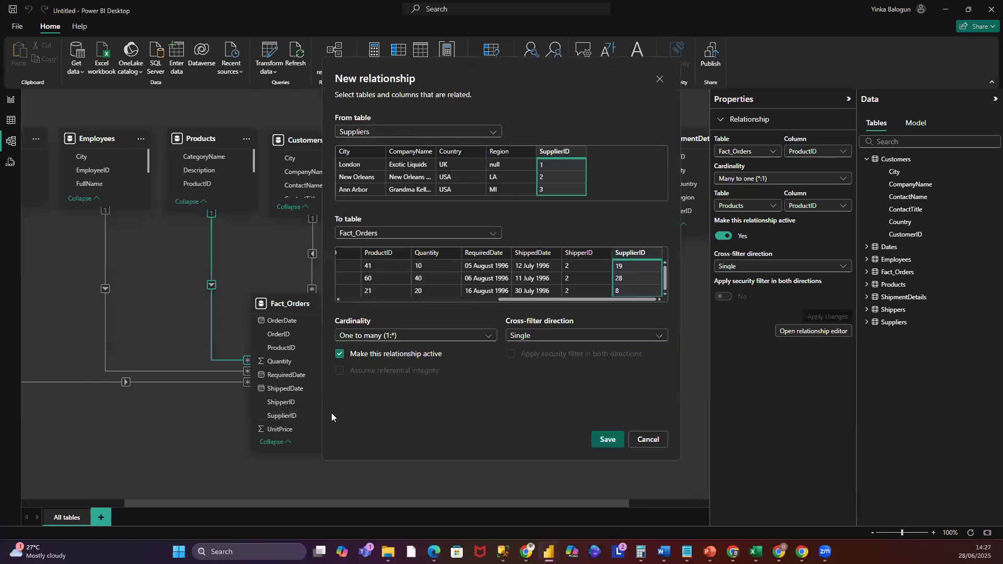
click(615, 440)
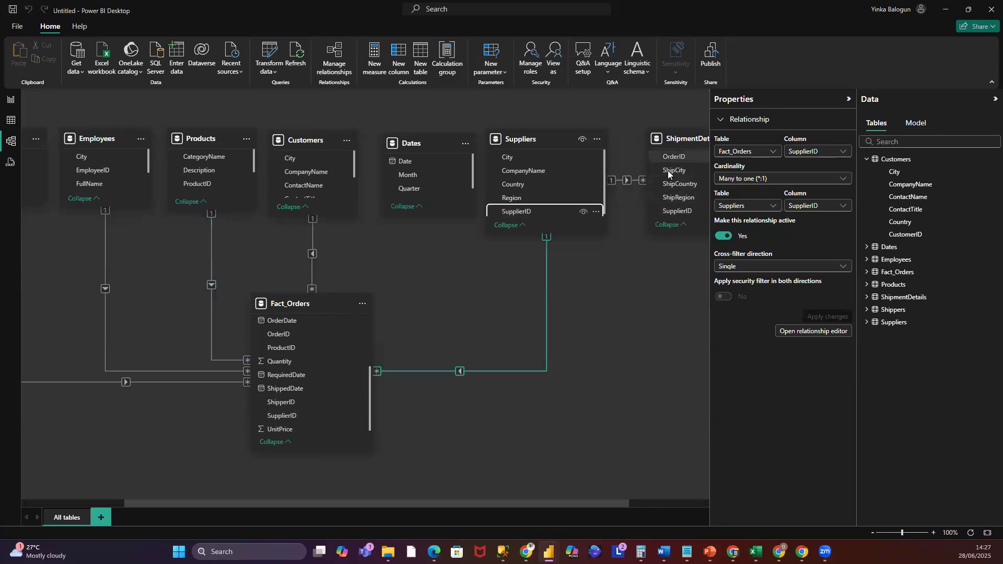
- Try to relate ShipmentDetails' OrderID to Fact_Orders' OrderID, cancelling the many-to-many relationship
drag(674, 158, 316, 335)
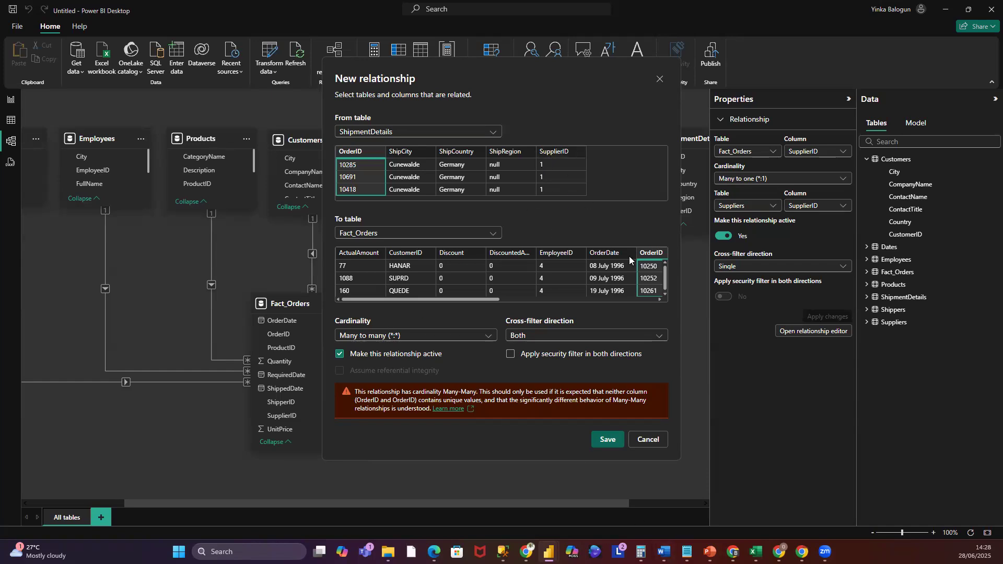
click(647, 441)
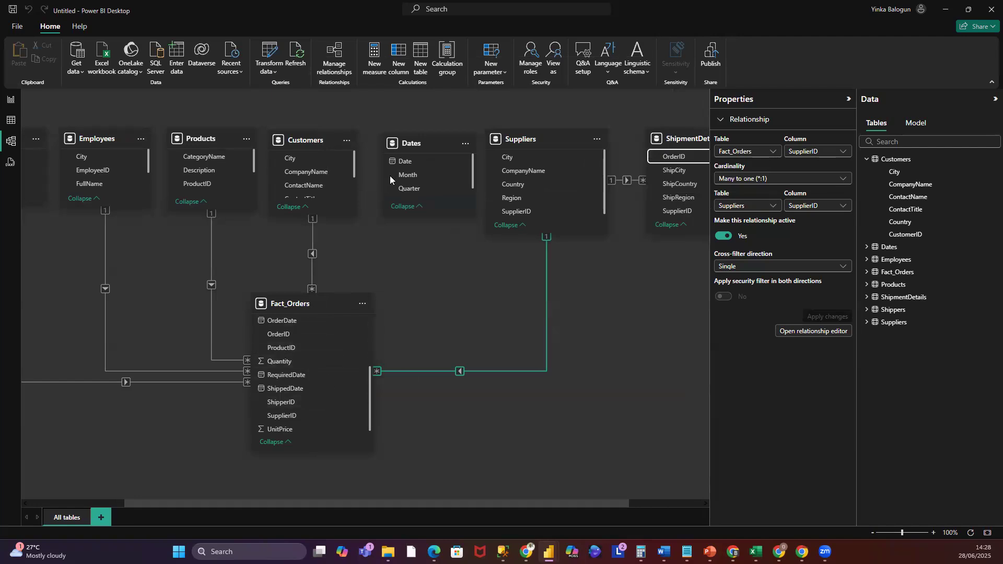
- Create a one-to-many relationship from Dates' Date to Fact_Orders' OrderDate
drag(403, 162, 317, 345)
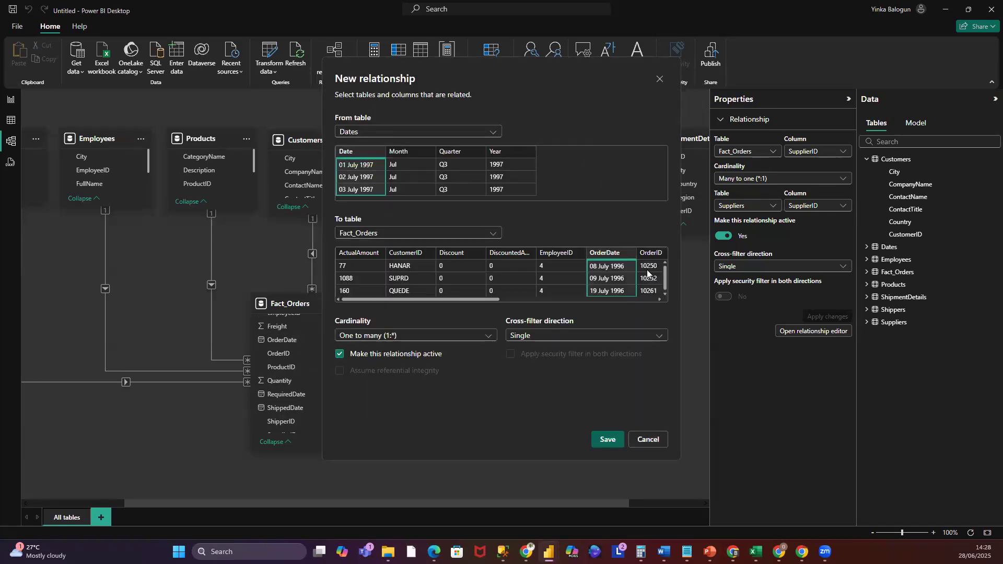
click(607, 442)
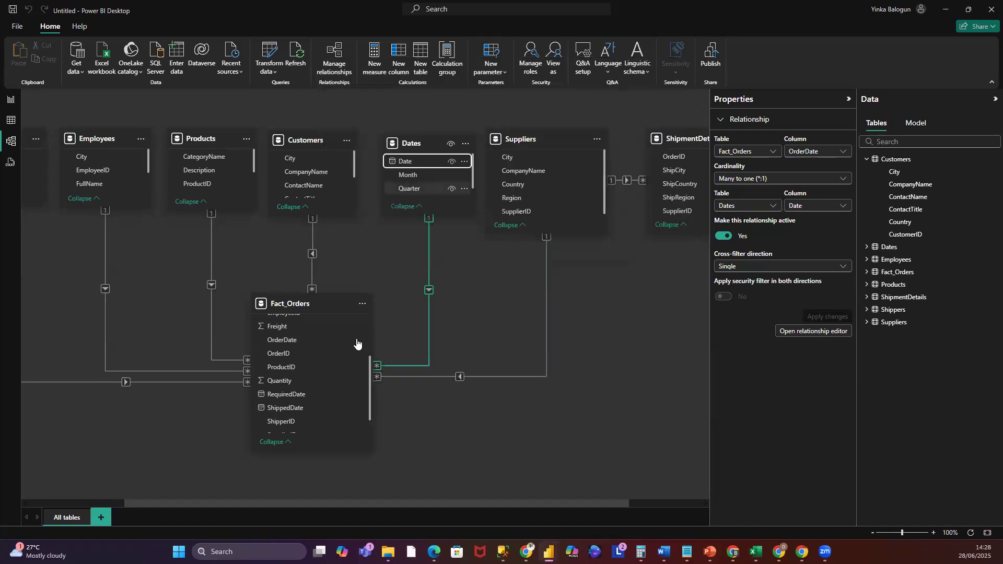
- Add inactive relationships from Dates' Date to Fact_Orders' RequiredDate and ShippedDate
drag(404, 163, 342, 394)
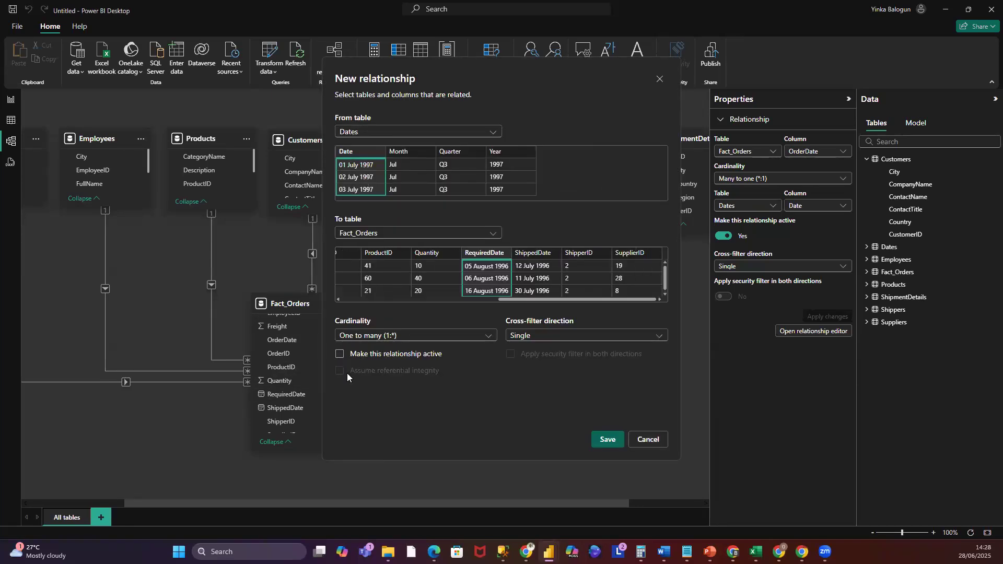
click(606, 440)
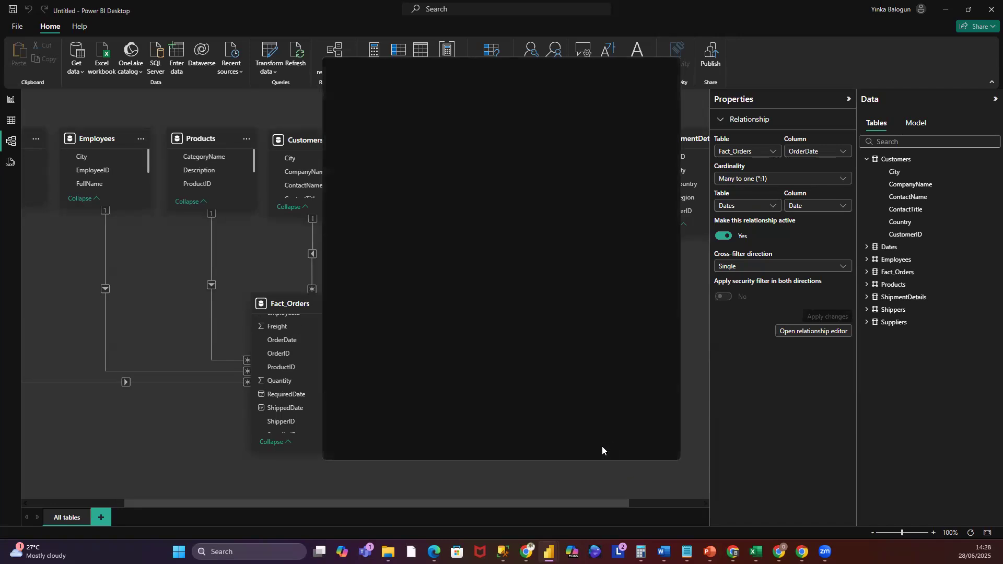
drag(408, 164, 324, 412)
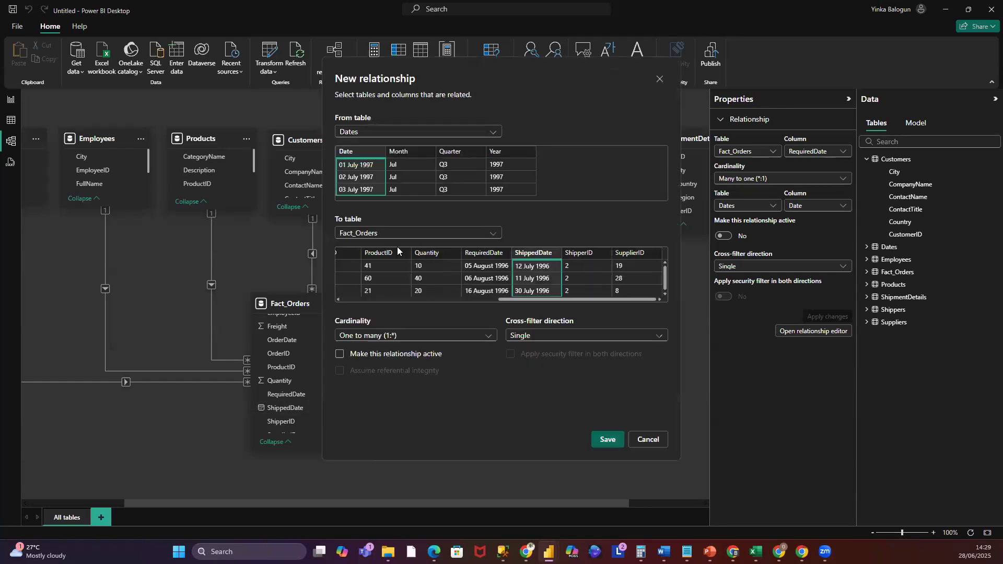
click(606, 440)
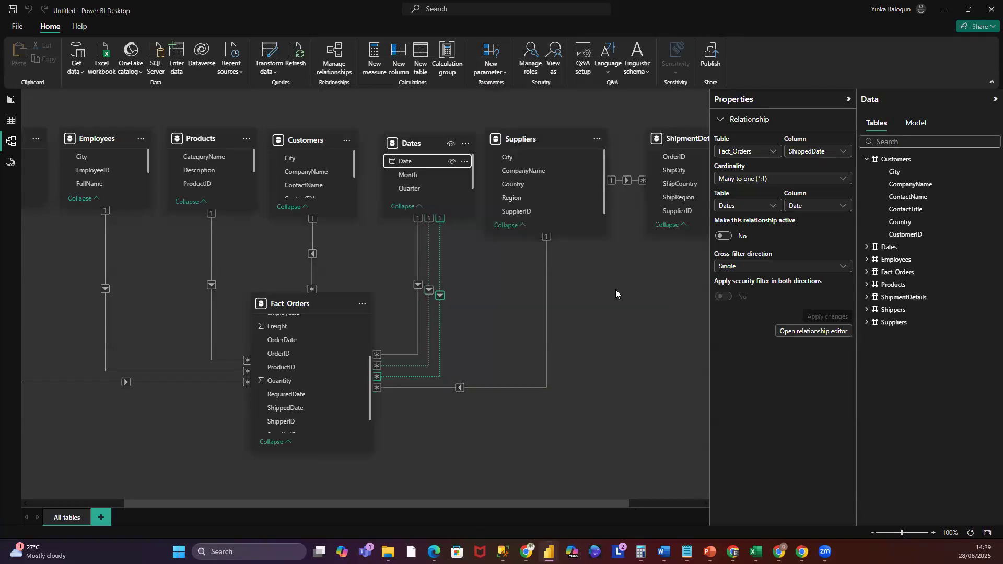
- Rearrange the Shippers, Employees, Products, Customers, Dates and Suppliers tables in a row above Fact_Orders in the model diagram
drag(453, 499, 506, 501)
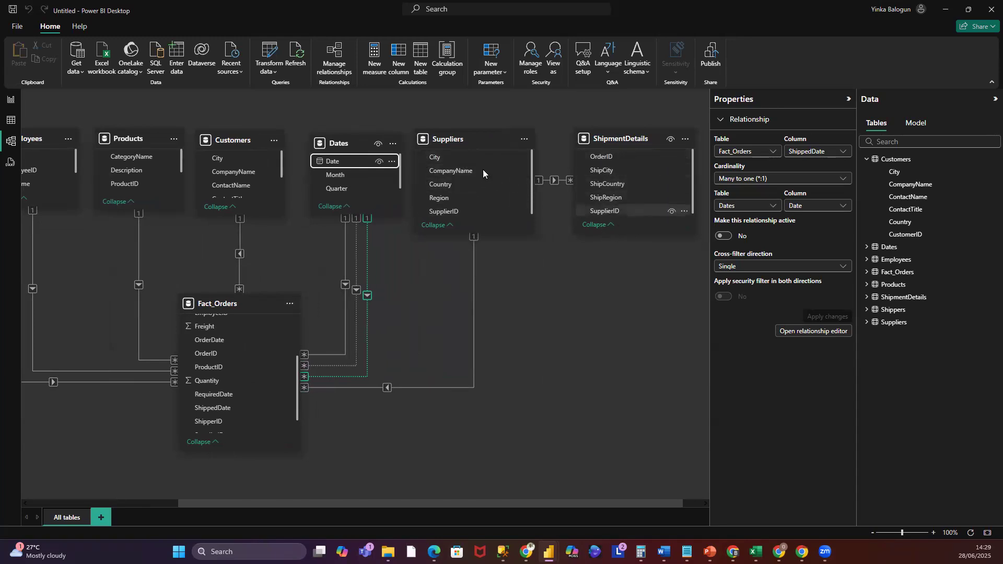
drag(272, 499, 173, 503)
drag(358, 302, 338, 353)
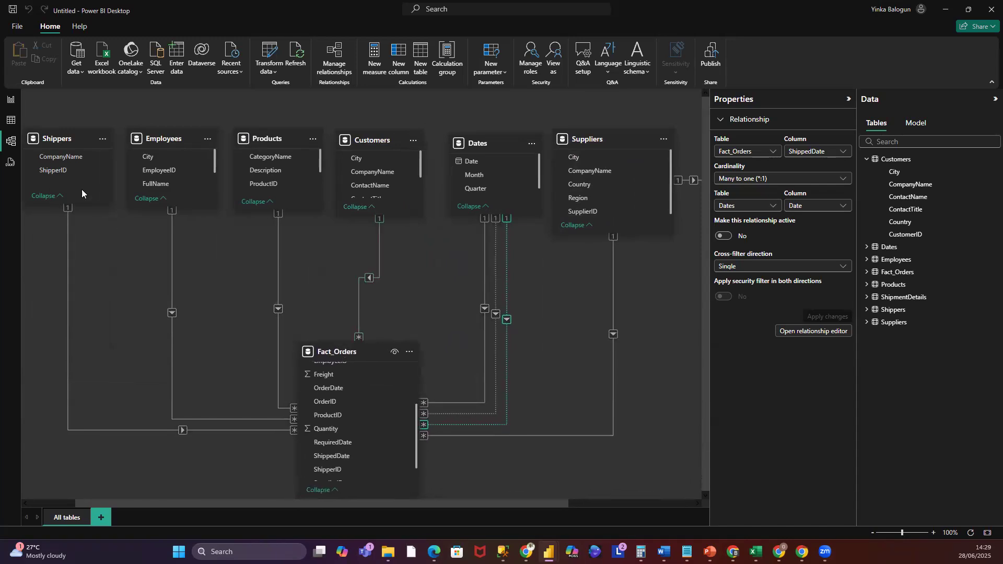
drag(56, 139, 68, 262)
drag(166, 140, 177, 224)
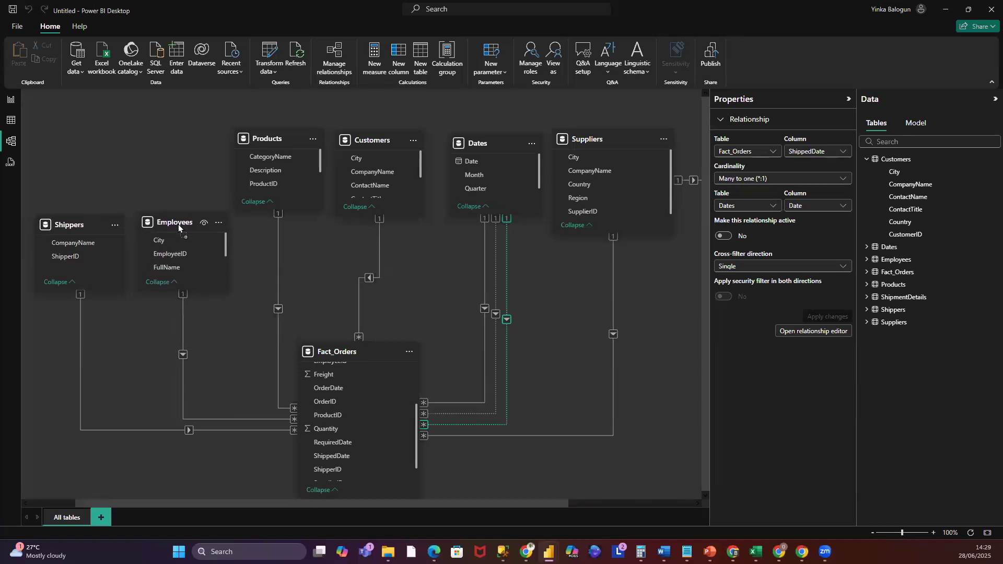
drag(264, 163, 278, 221)
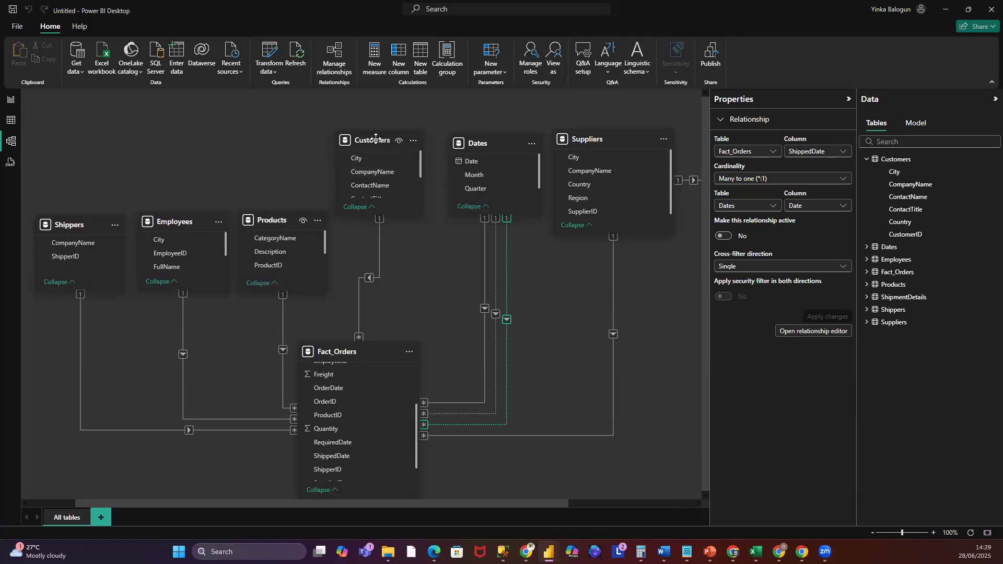
drag(375, 146, 382, 221)
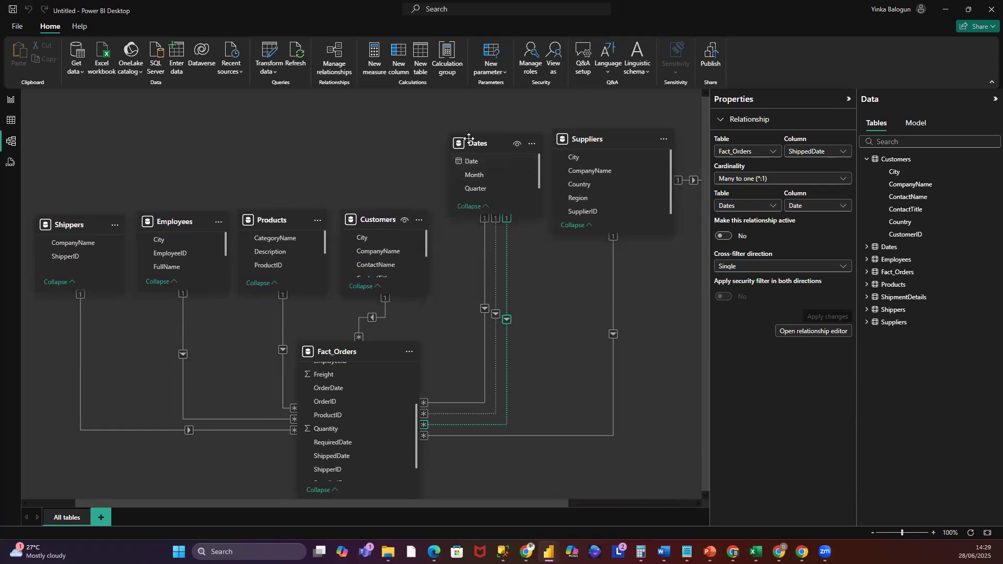
drag(470, 149, 467, 224)
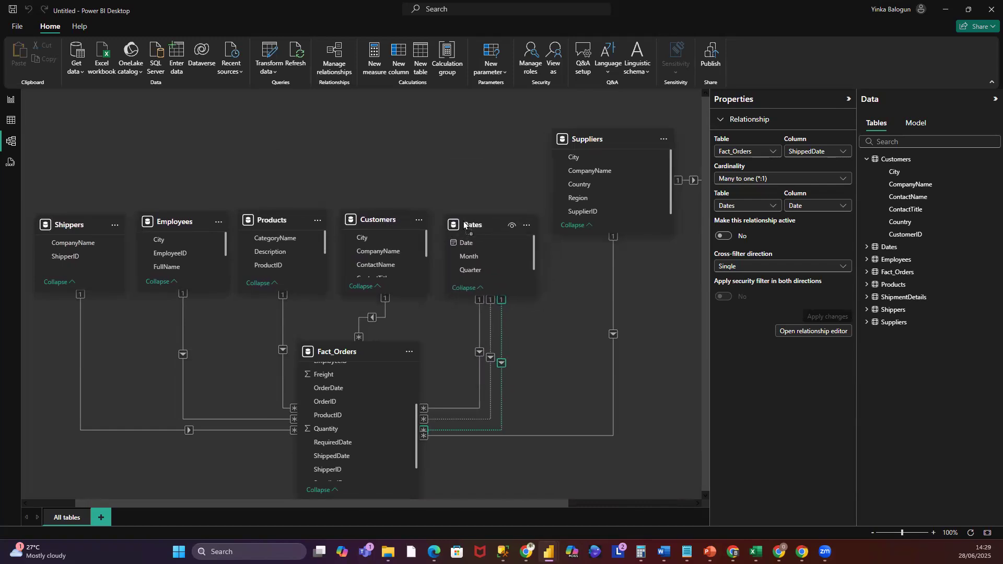
drag(594, 208, 596, 219)
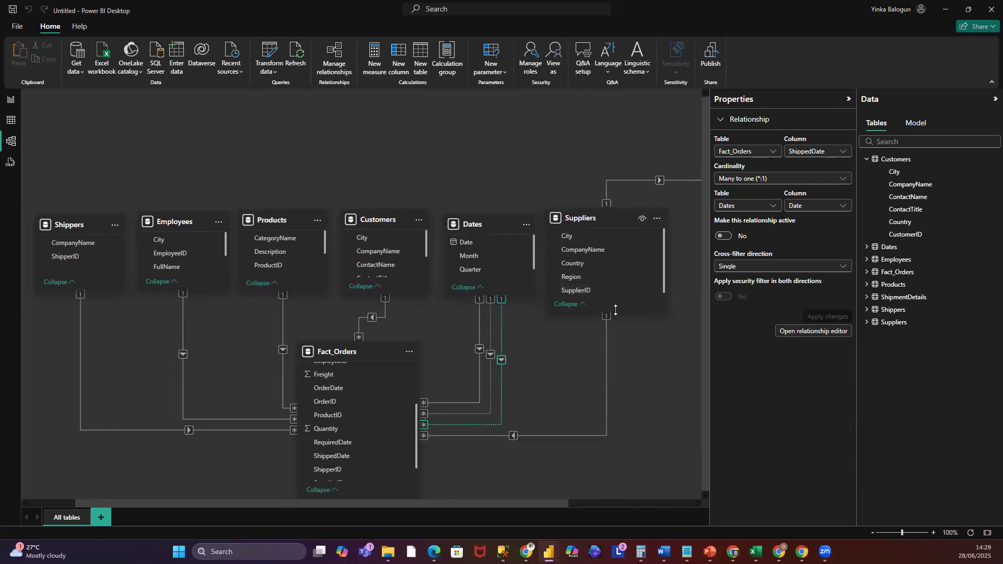
drag(615, 310, 616, 296)
drag(592, 213, 591, 215)
click(595, 220)
drag(670, 255, 640, 264)
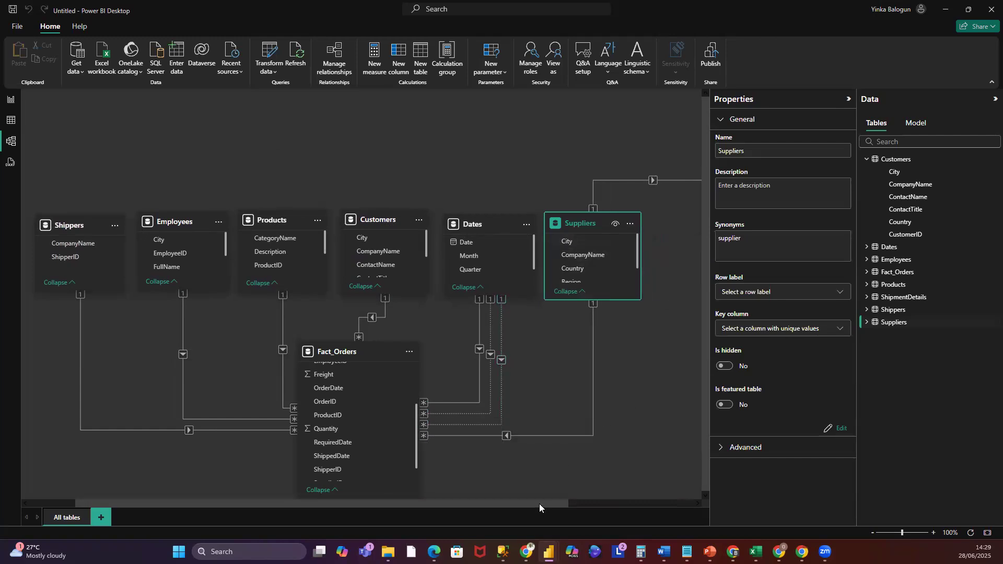
drag(541, 504, 618, 483)
- Move the ShipmentDetails table above Suppliers and select its OrderID and ShipCity columns
drag(660, 148, 623, 93)
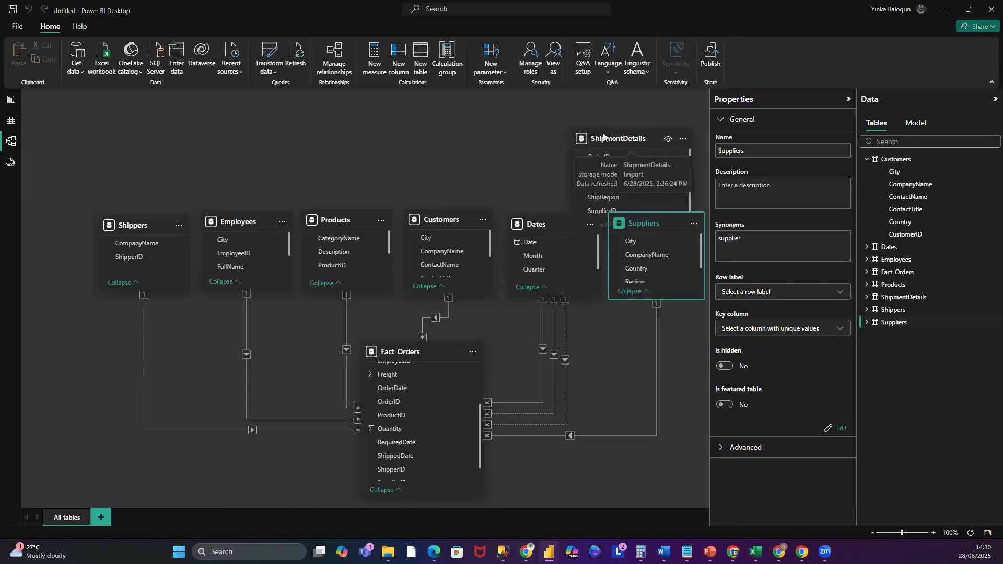
drag(604, 137, 600, 165)
click(575, 183)
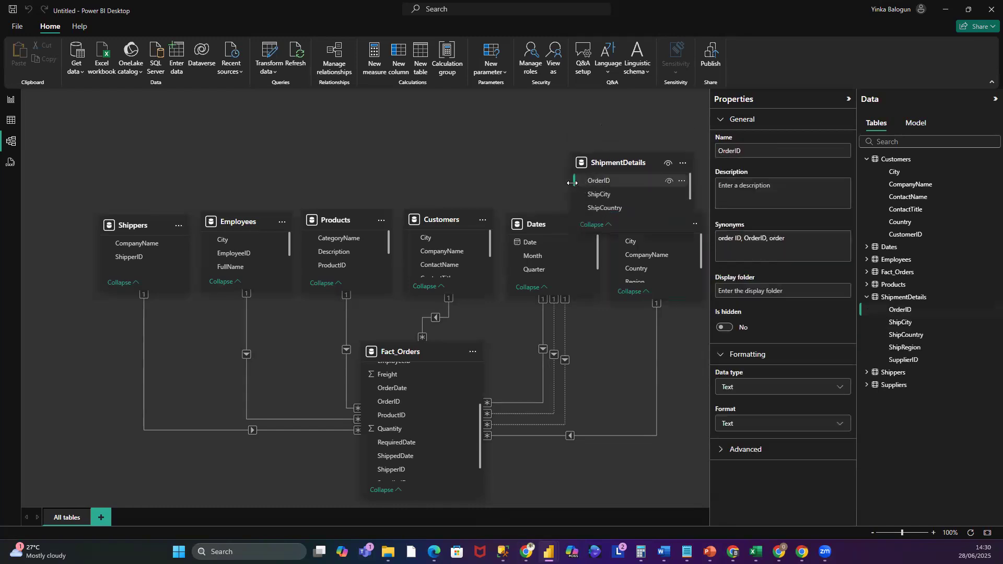
click(574, 192)
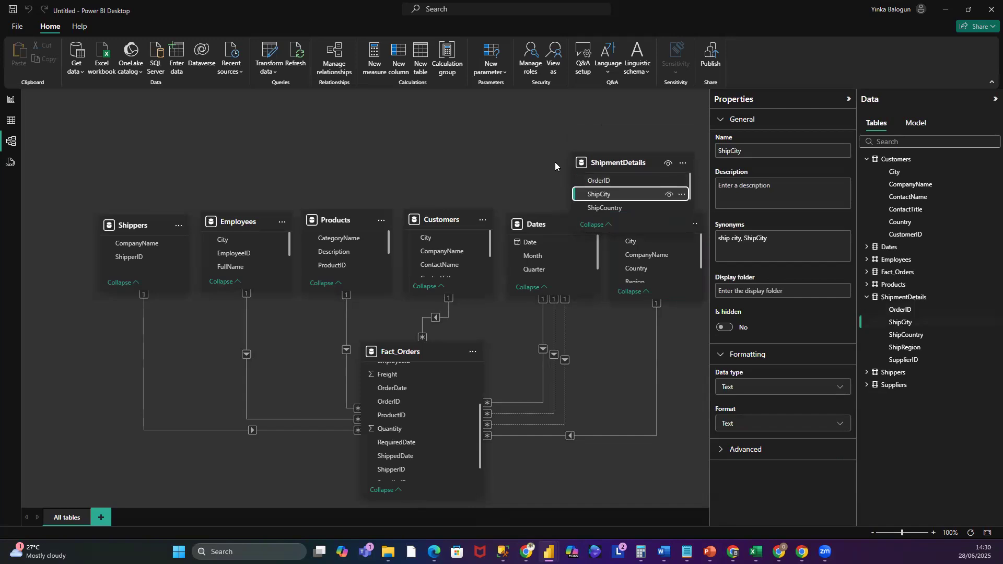
click(576, 187)
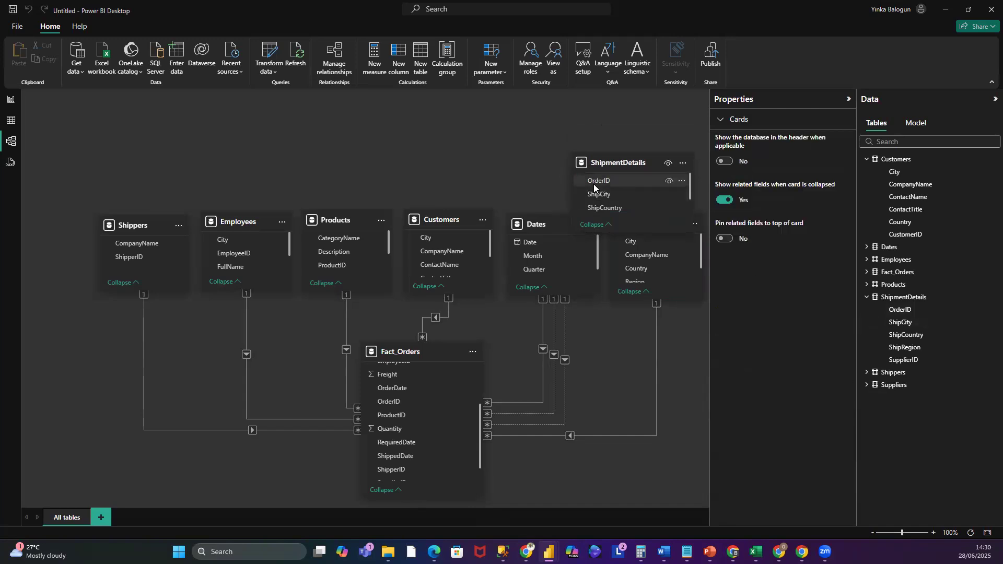
drag(643, 153, 660, 127)
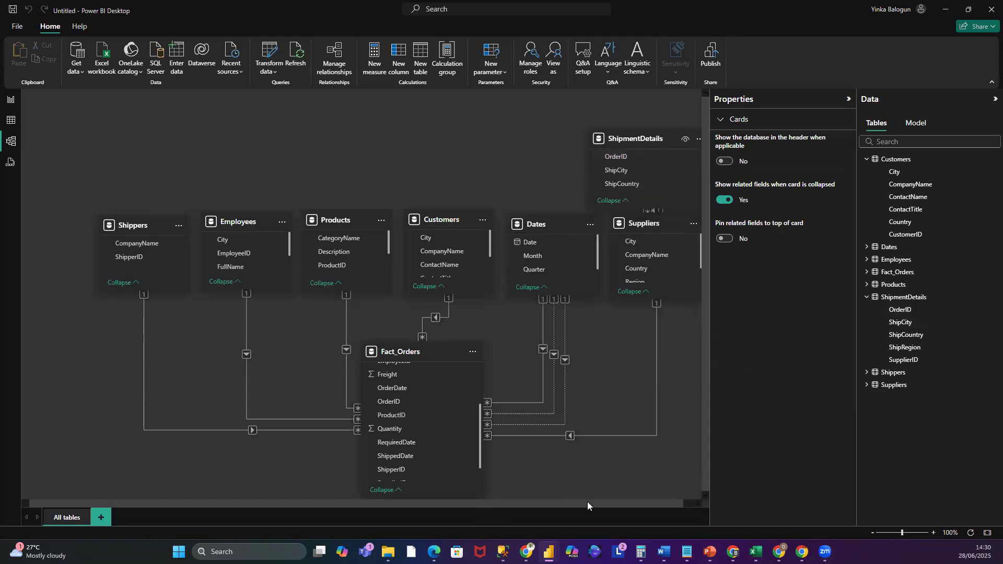
drag(588, 502, 626, 504)
- Realign all dimension tables into a level row, moving Fact_Orders lower beneath them
drag(638, 224, 630, 248)
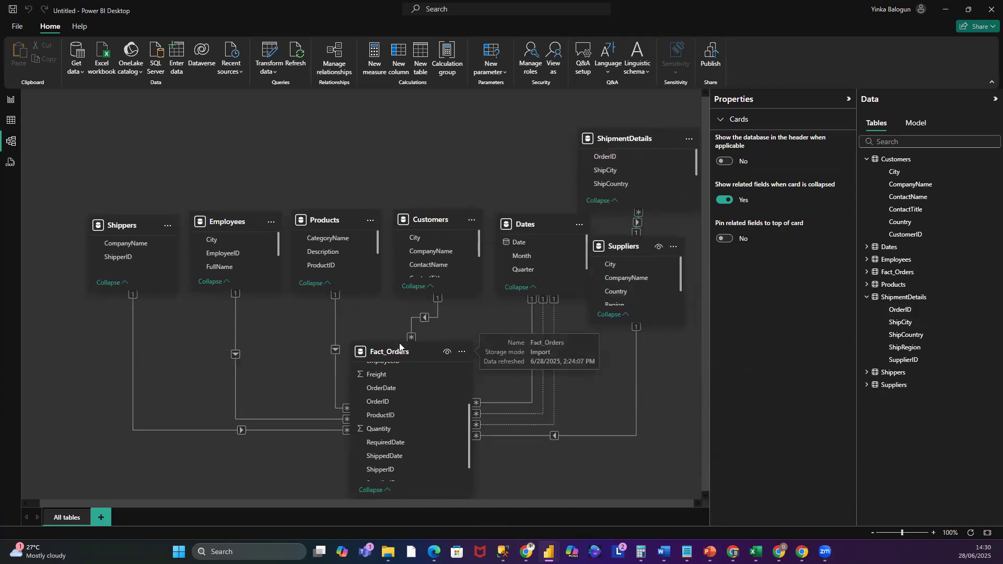
drag(398, 342, 396, 386)
drag(538, 218, 531, 243)
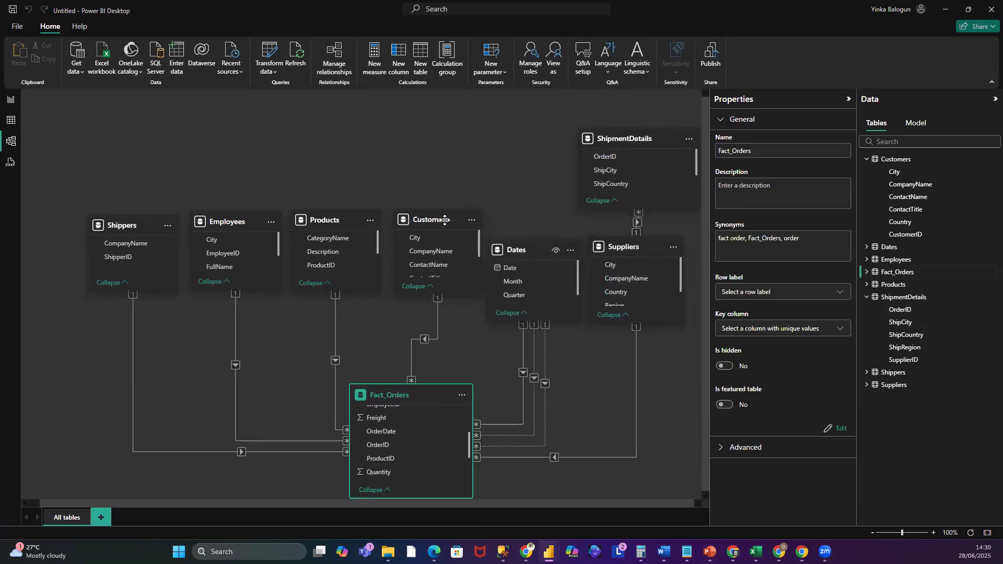
drag(440, 218, 438, 249)
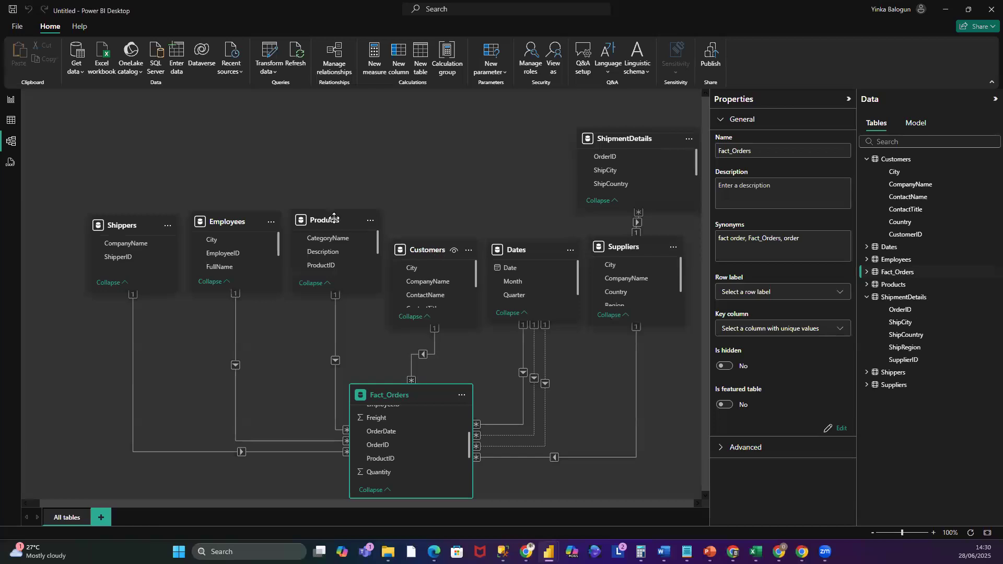
drag(336, 222, 336, 262)
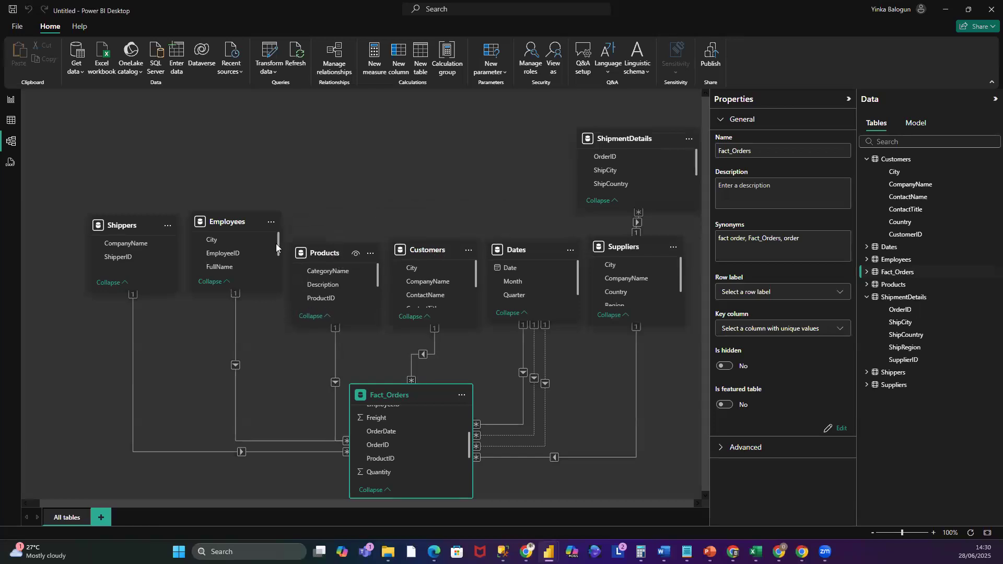
drag(240, 237, 239, 270)
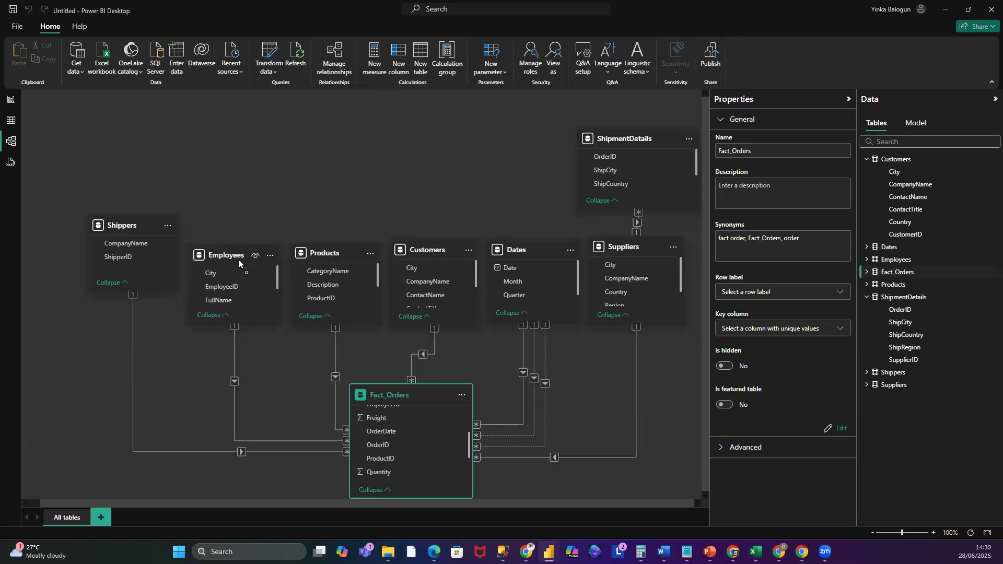
drag(124, 228, 122, 257)
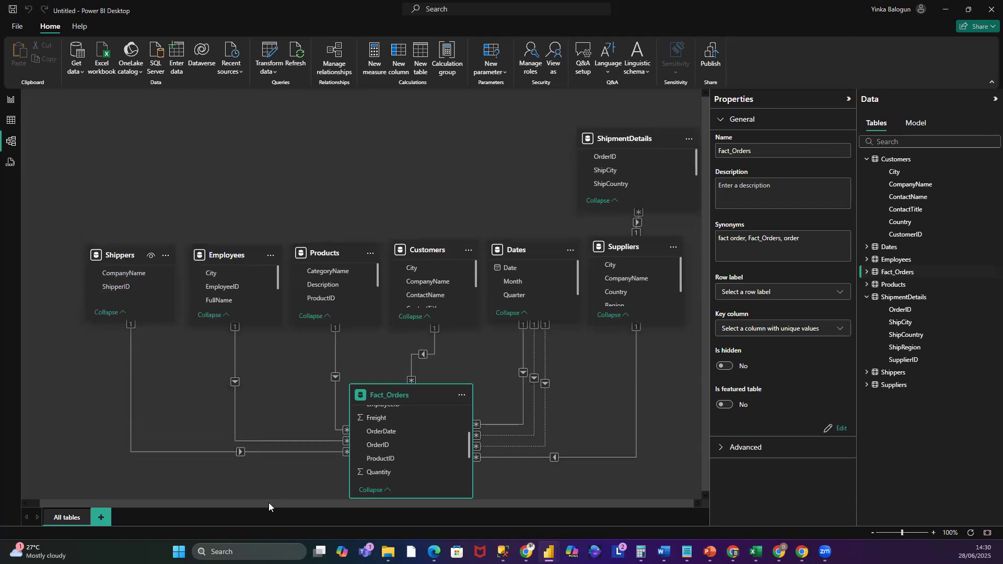
drag(268, 505, 444, 392)
scroll(561, 255, left, 1)
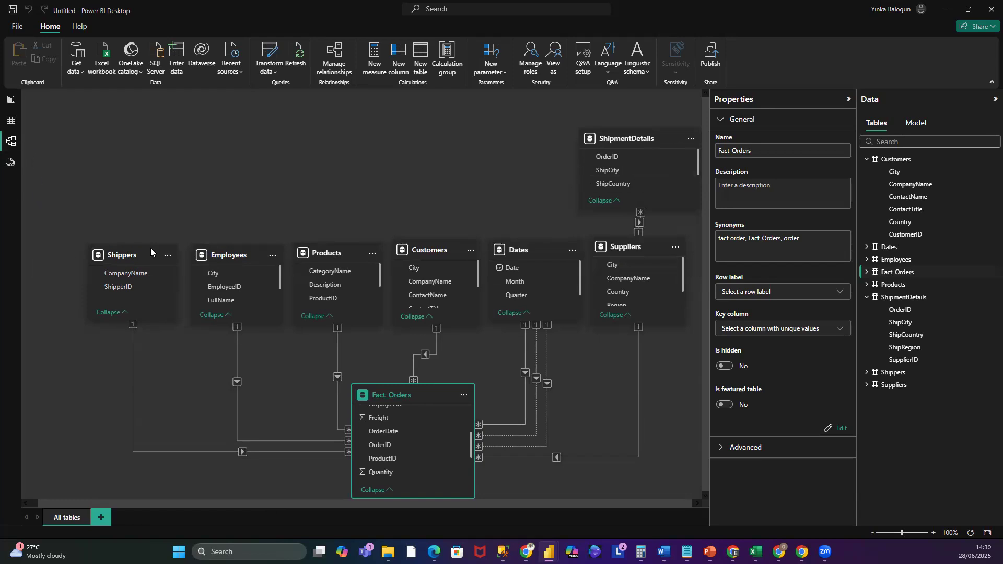
- Switch to Report view and create an empty table named Key Measures with Enter Data, then load it
click(10, 99)
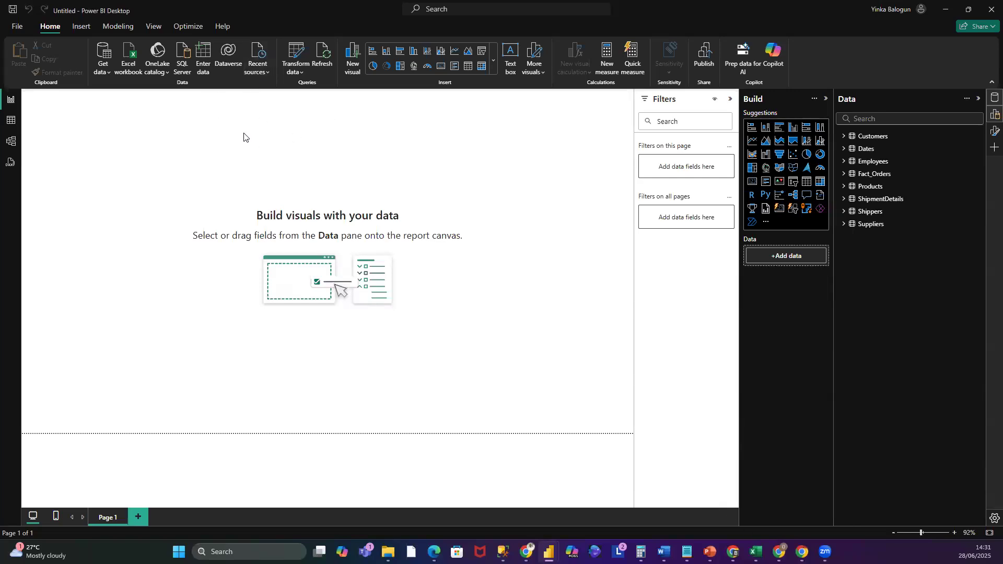
click(204, 65)
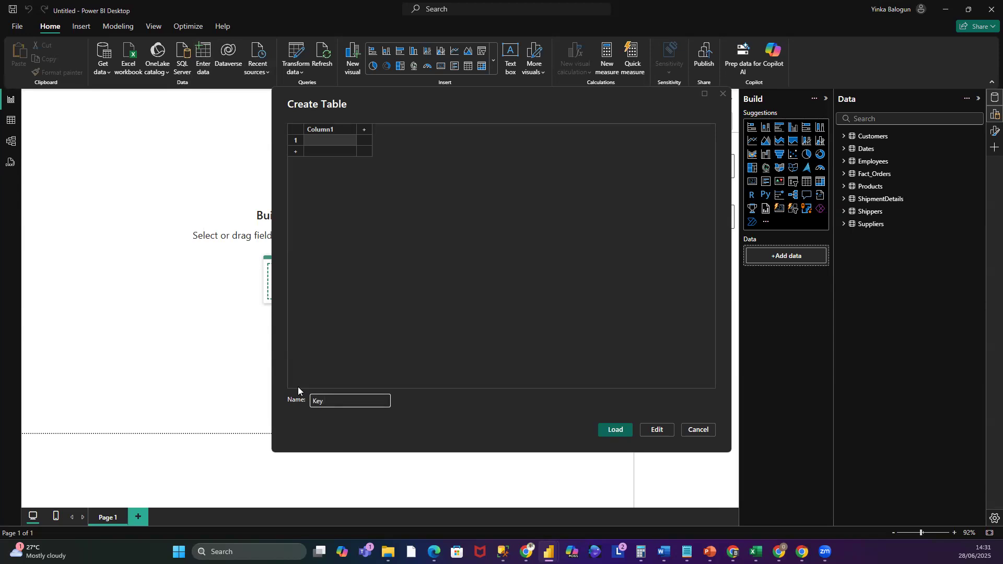
text(Measures)
click(607, 432)
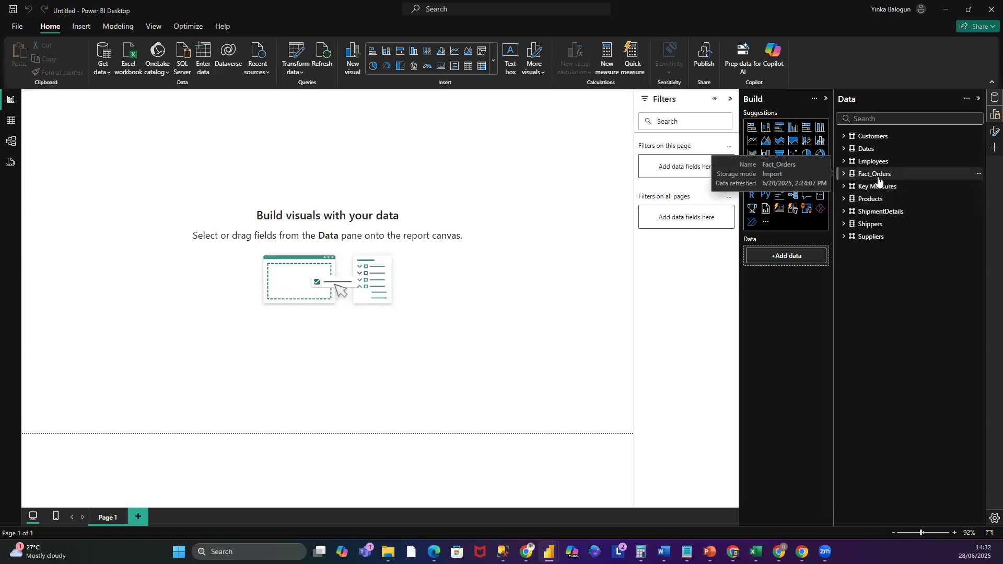
- Add a new measure to the Key Measures table and name it Avg Quantity
mouse_move(709, 552)
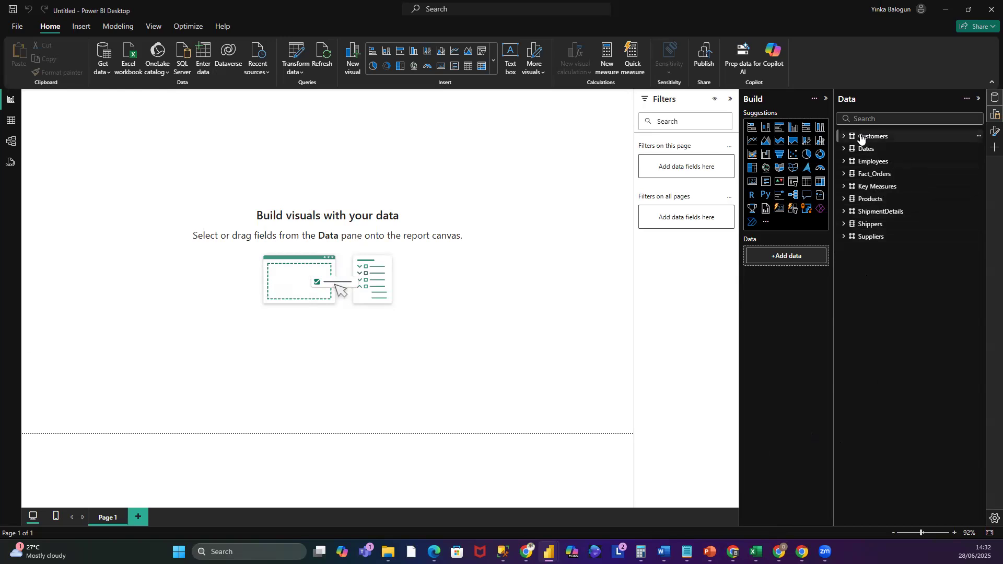
right_click(872, 189)
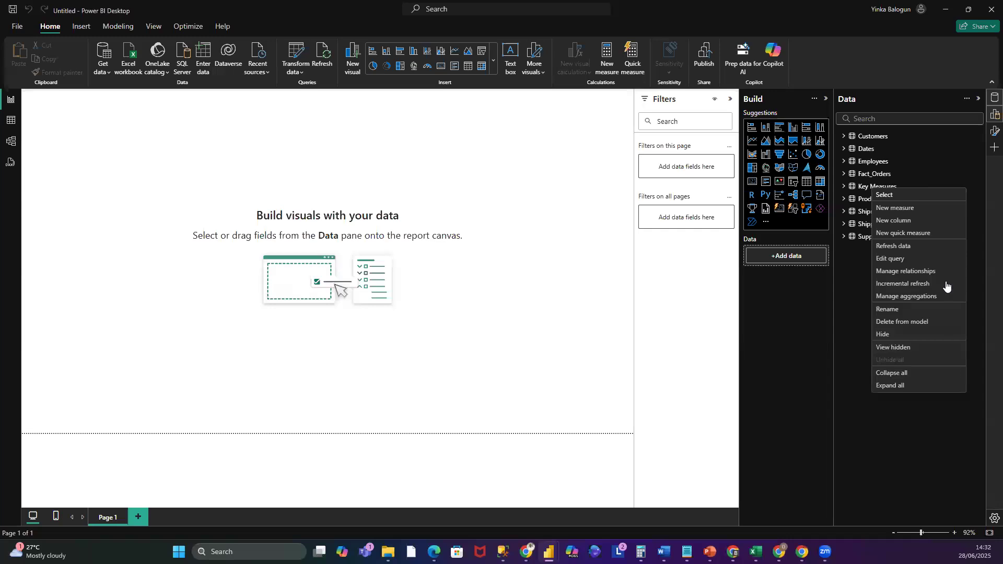
click(895, 208)
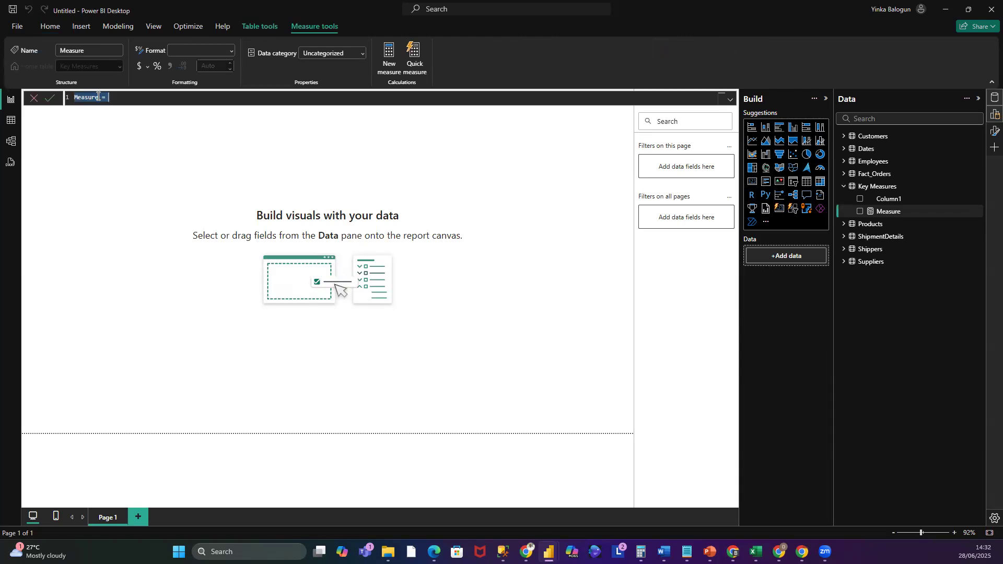
click(92, 97)
double_click(91, 97)
click(119, 99)
double_click(88, 97)
text(Avg Quantity)
- Define the Avg Quantity measure as AVERAGE(Fact_Orders[Quantity]) and commit the formula
click(135, 99)
text(AV)
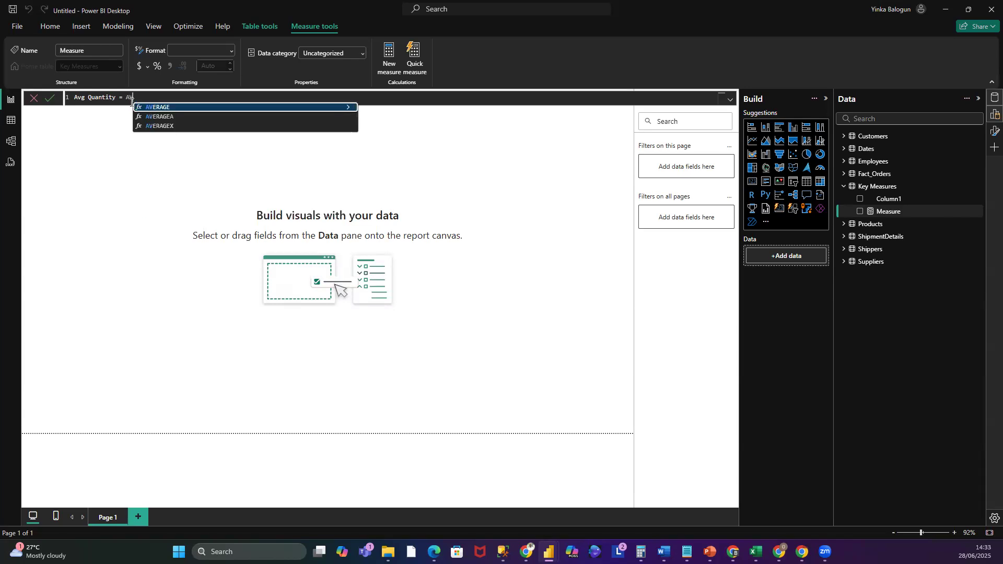
text(E)
click(169, 108)
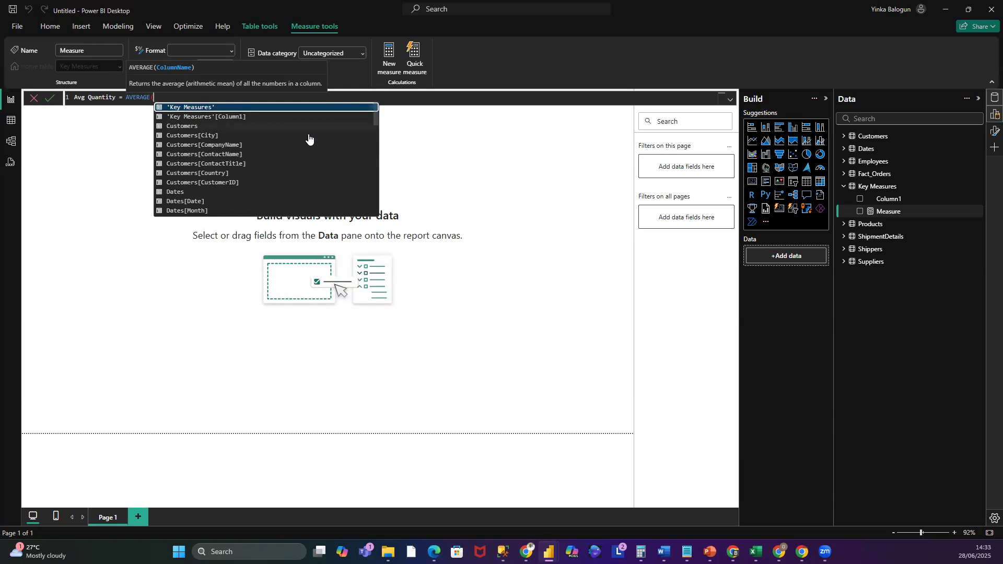
scroll(307, 149, down, 3)
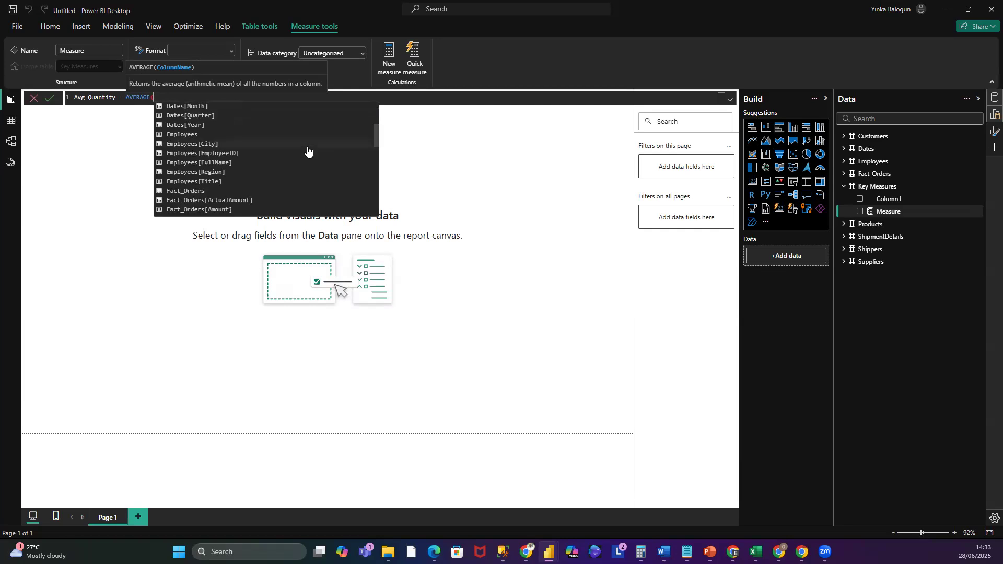
scroll(307, 149, up, 1)
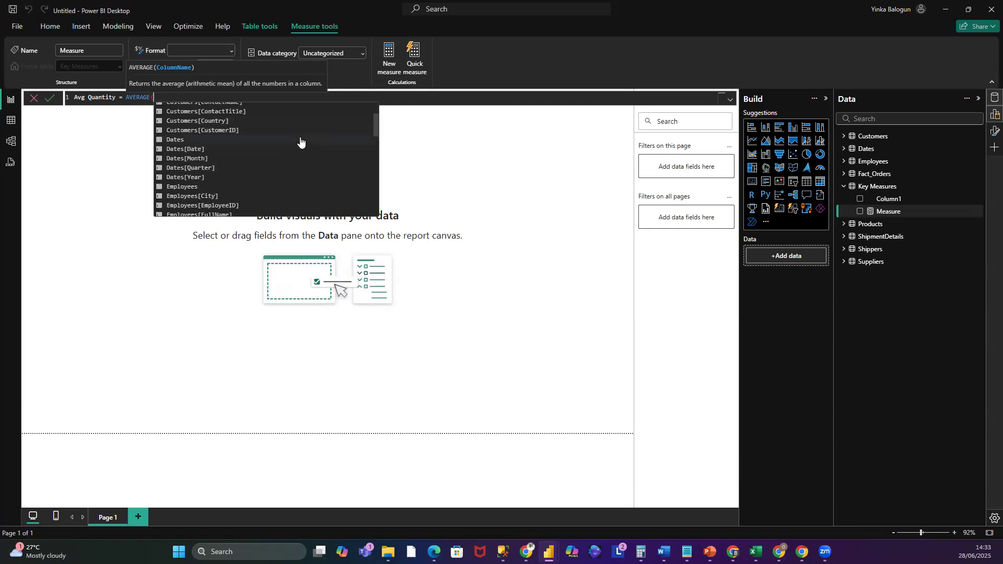
scroll(300, 151, down, 2)
scroll(300, 152, down, 1)
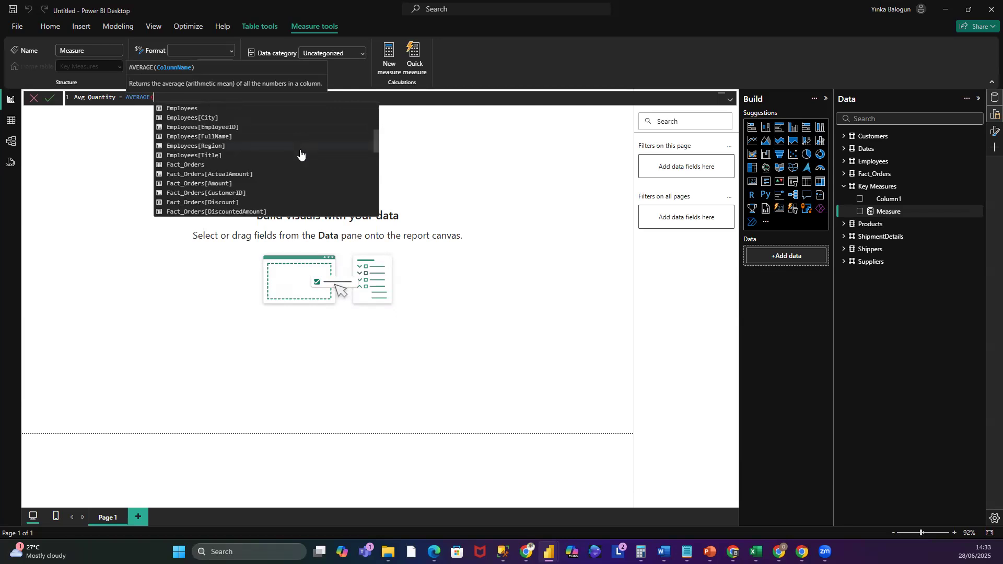
scroll(300, 153, down, 1)
scroll(301, 152, down, 1)
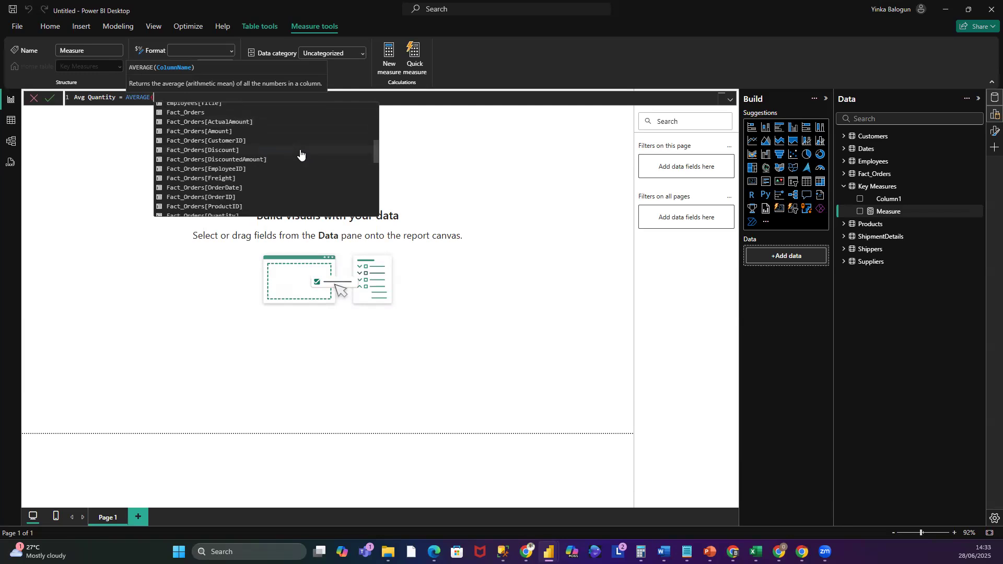
scroll(300, 153, down, 2)
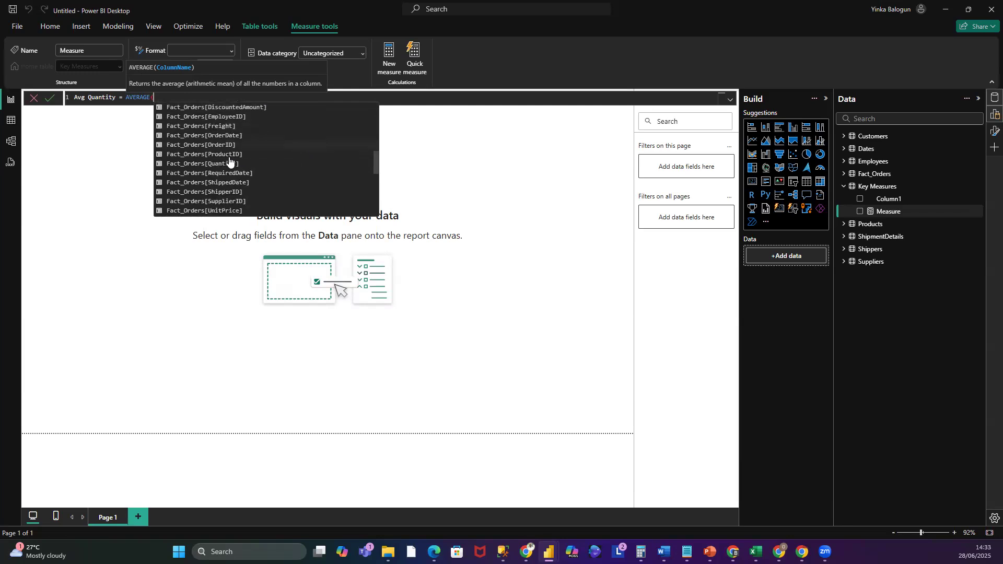
click(173, 163)
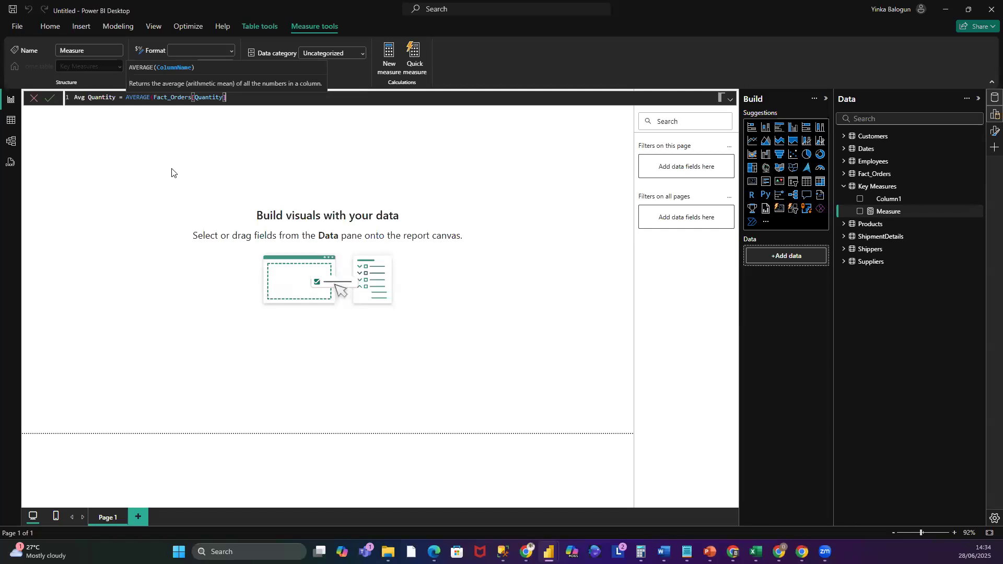
text())
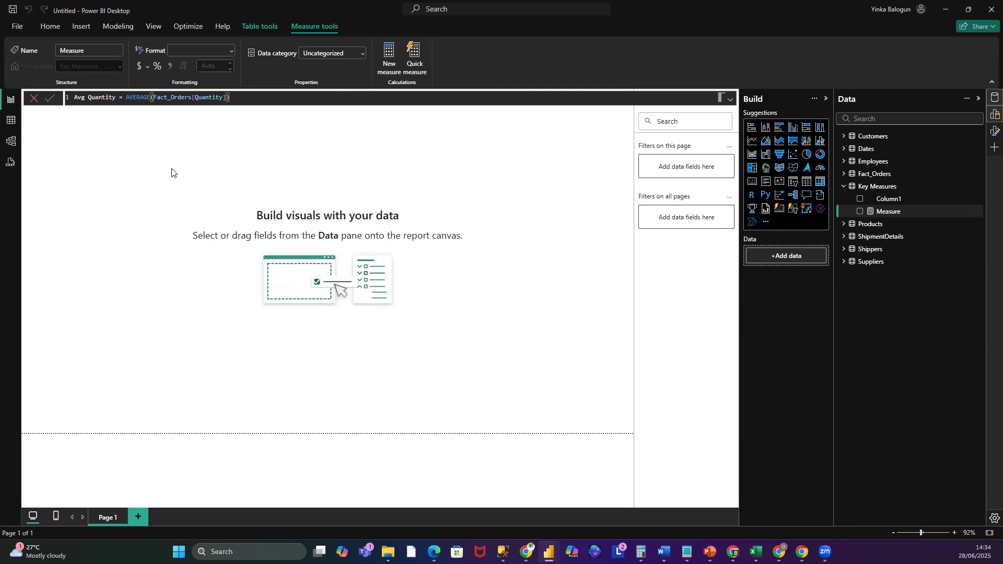
click(50, 100)
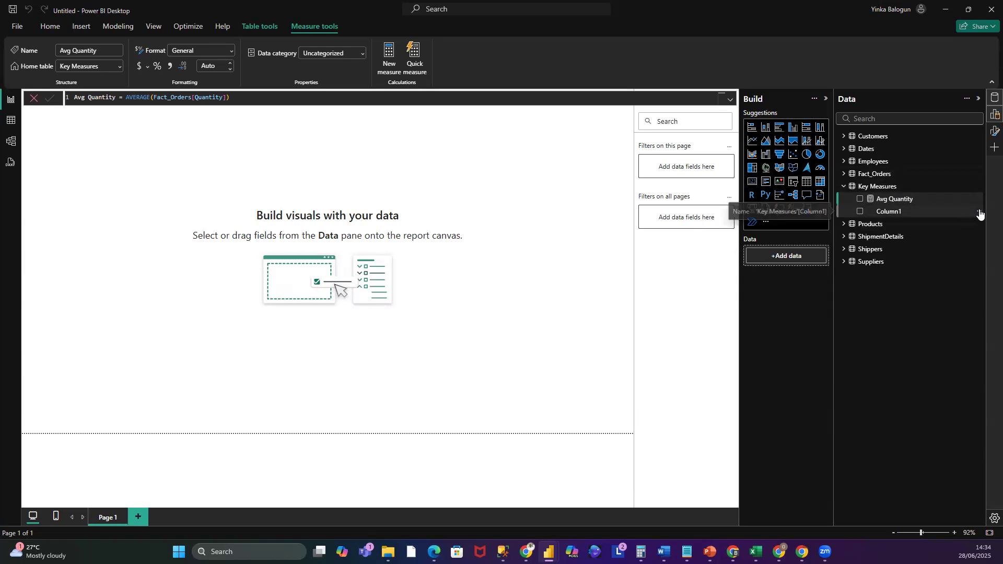
- Delete the placeholder Column1 from the Key Measures table
click(979, 211)
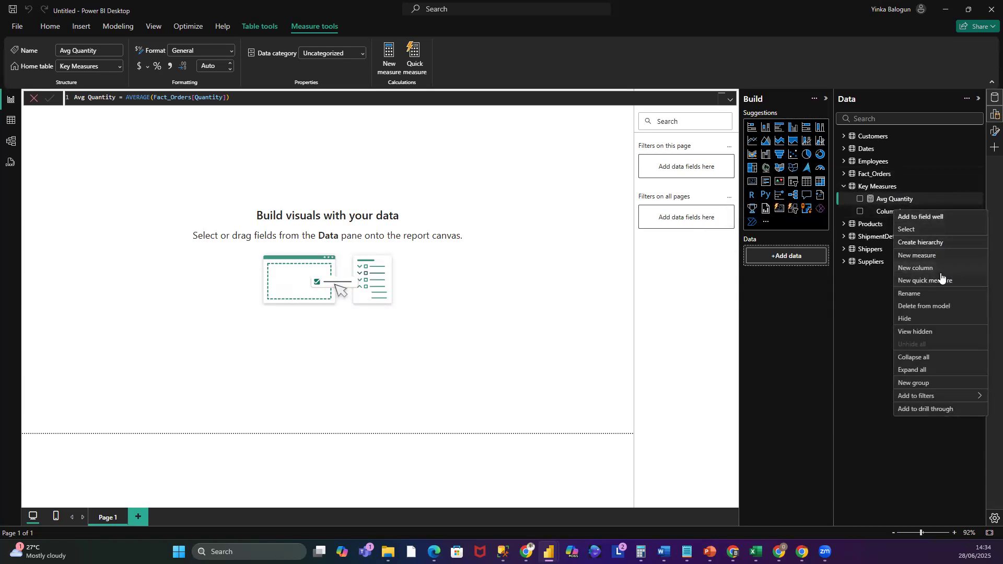
click(930, 307)
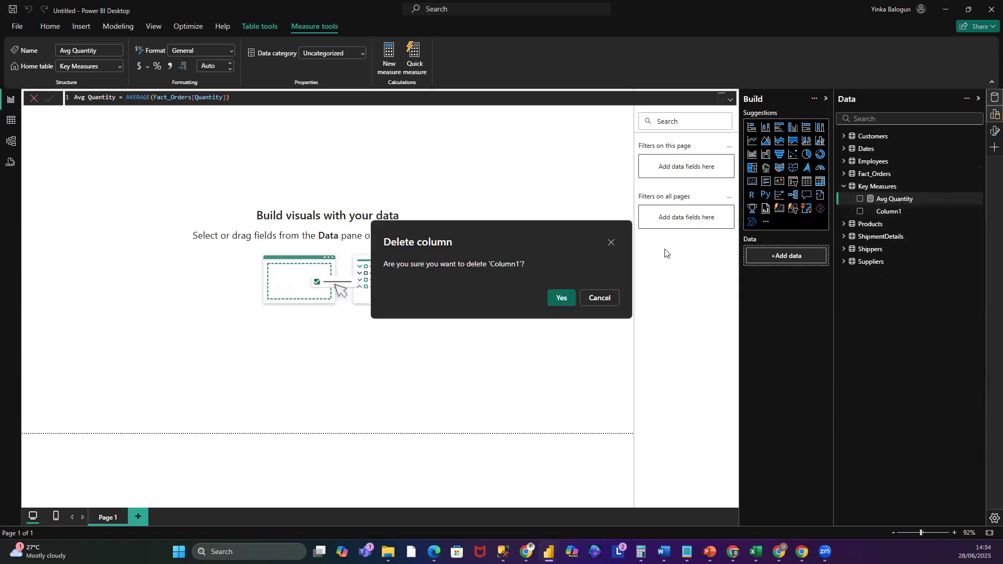
click(561, 297)
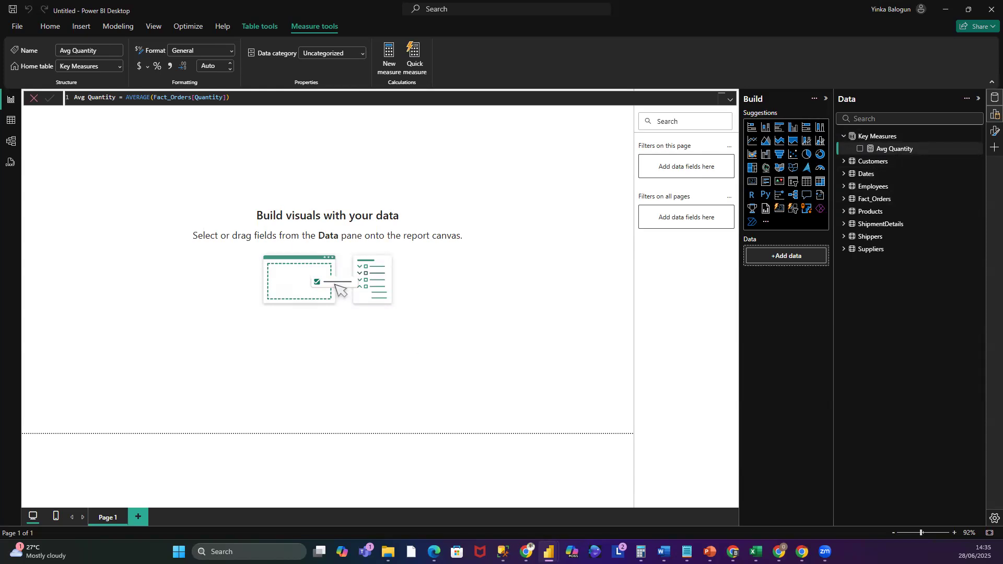
- Add a new measure to Key Measures named TotalSalesAmount and begin its SUM formula on the Fact_Orders table
right_click(884, 137)
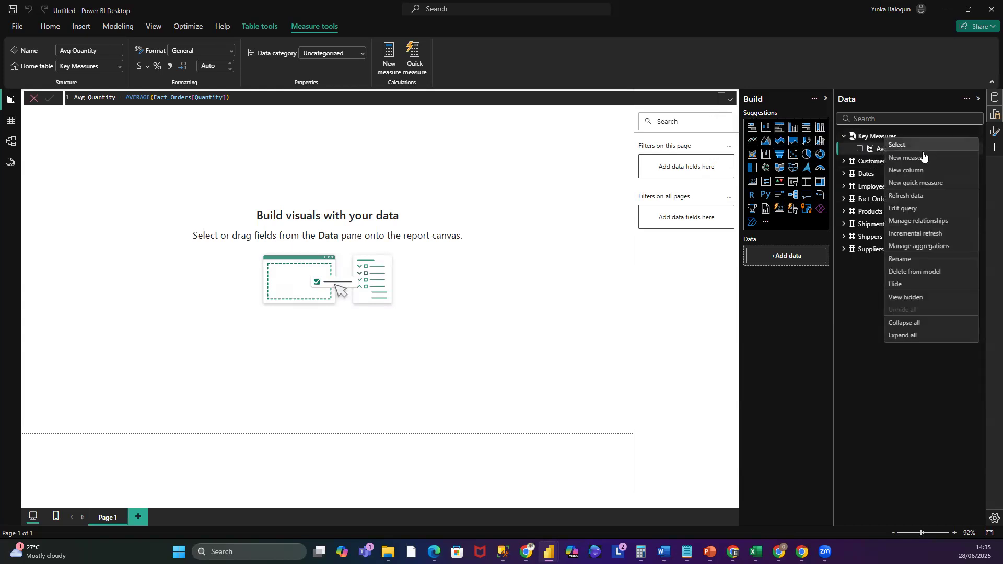
click(141, 155)
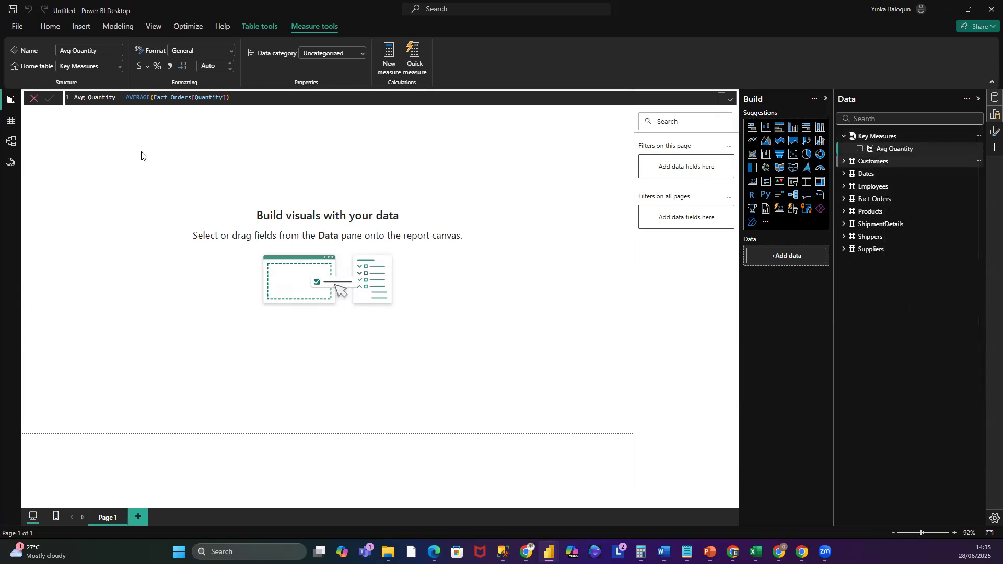
click(105, 98)
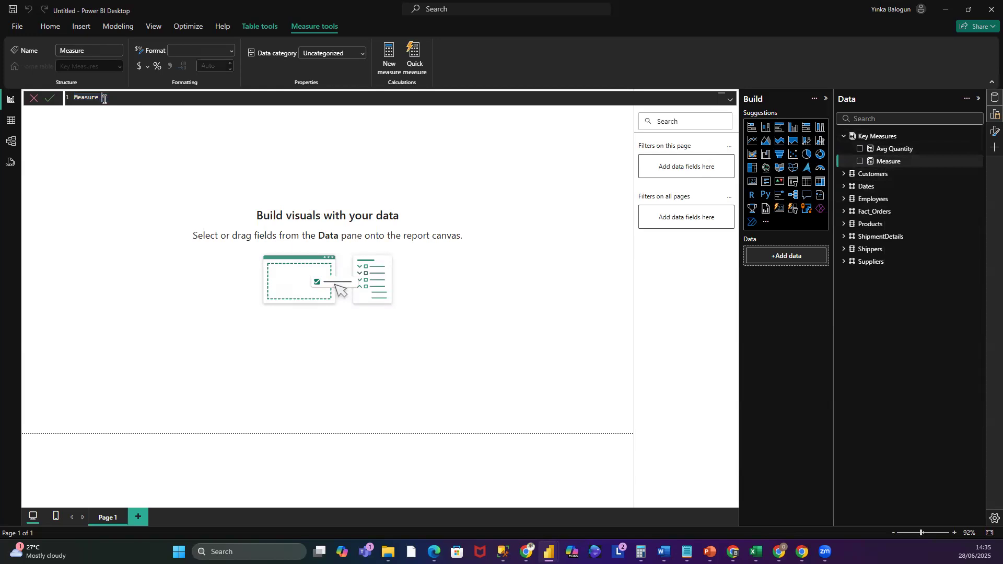
click(66, 96)
text(MeasureTotal)
key(BackSpace)
key(BackSpace)
key(BackSpace)
key(BackSpace)
key(BackSpace)
key(BackSpace)
key(BackSpace)
key(BackSpace)
key(BackSpace)
key(BackSpace)
key(BackSpace)
text(TotalSalesAmoun)
key(BackSpace)
text(mount = SU)
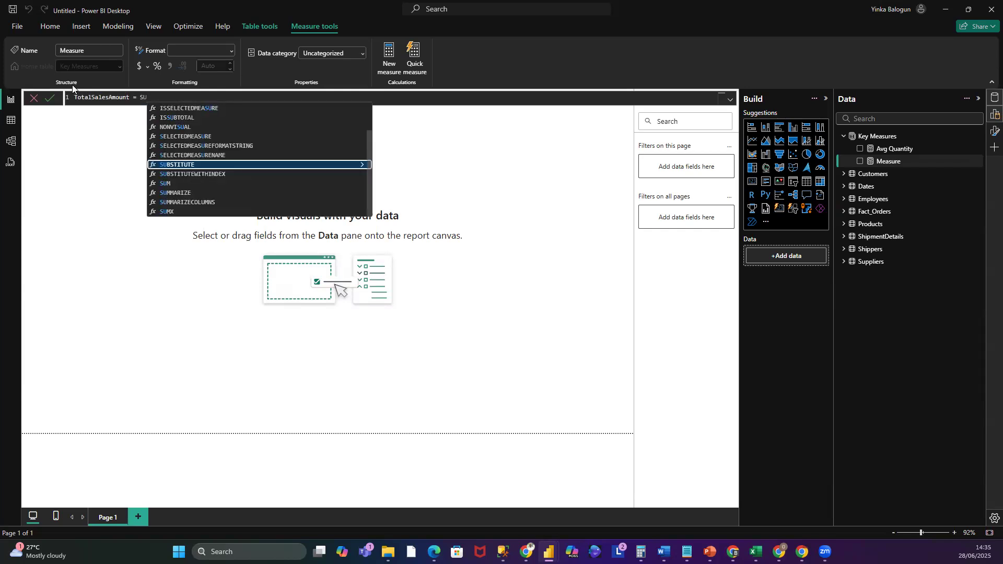
text(M)
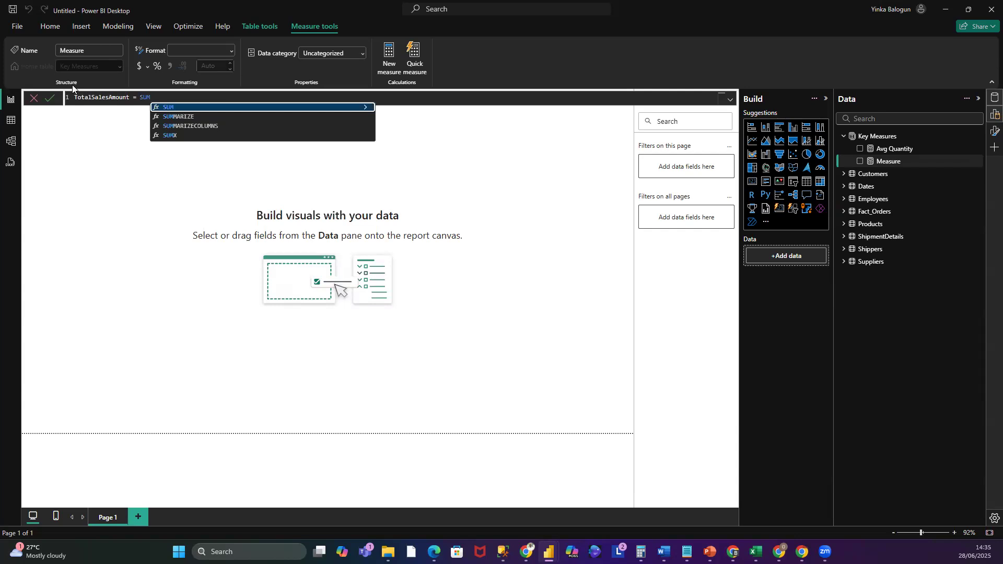
text(()
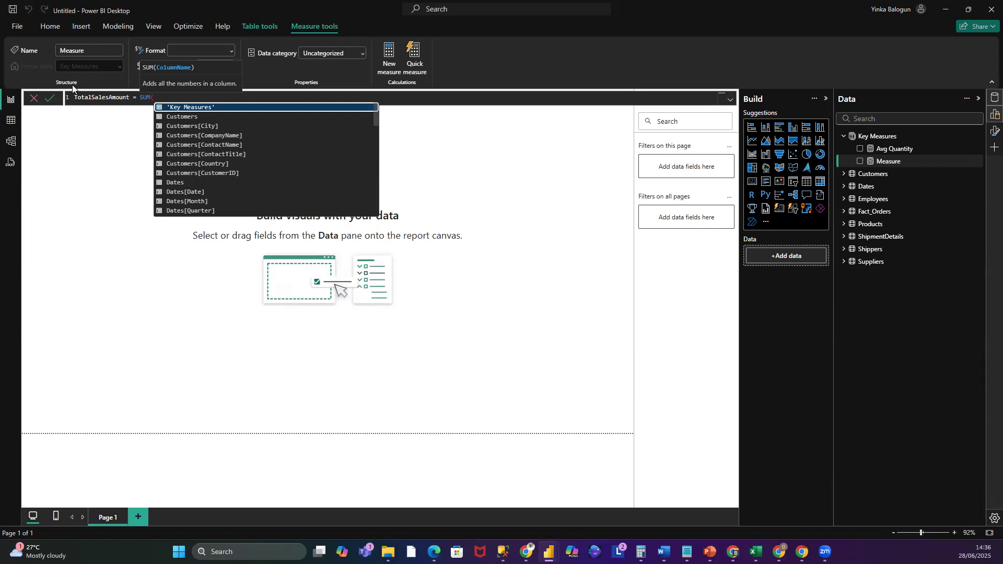
text(Fa)
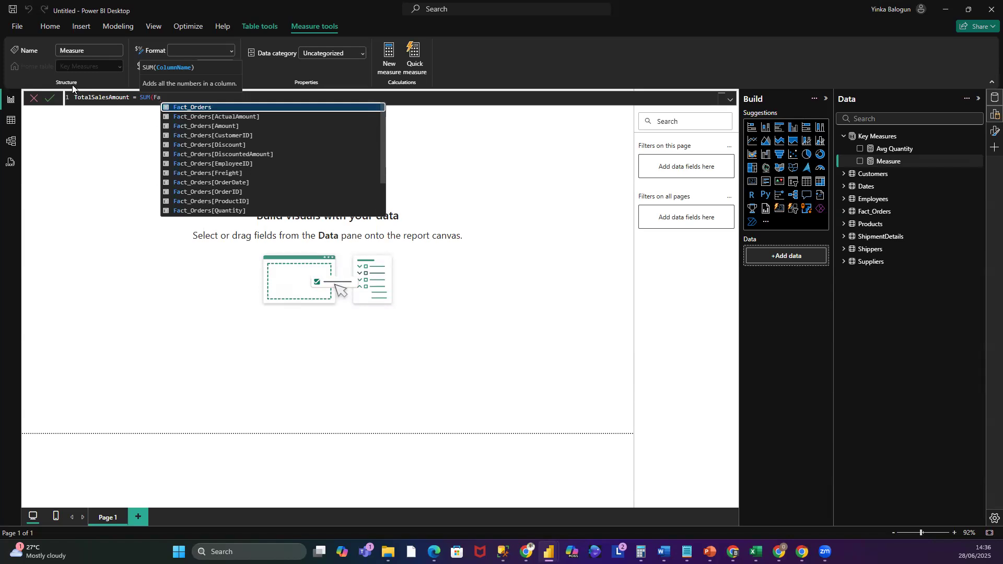
text(cy_)
key(BackSpace)
key(BackSpace)
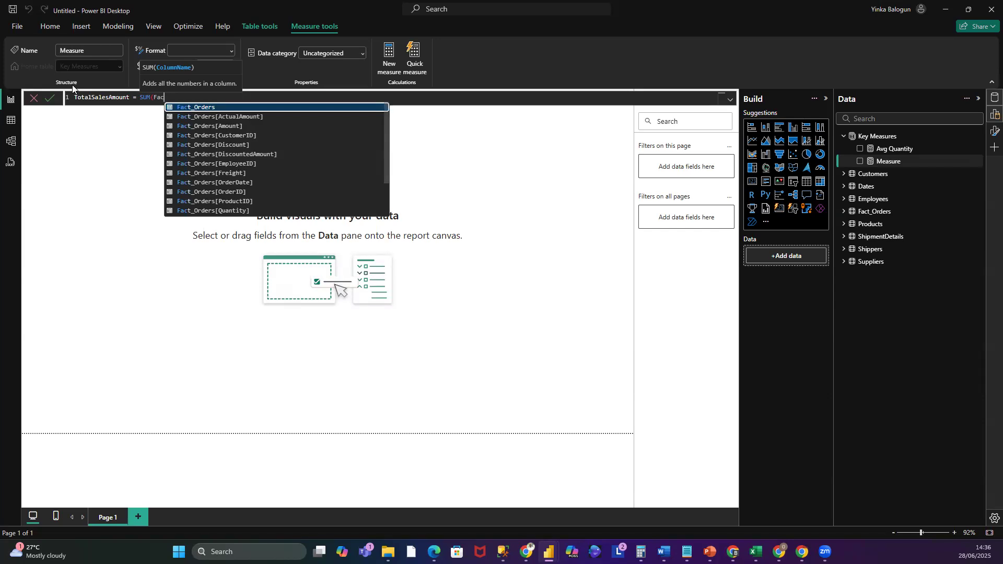
text(t)
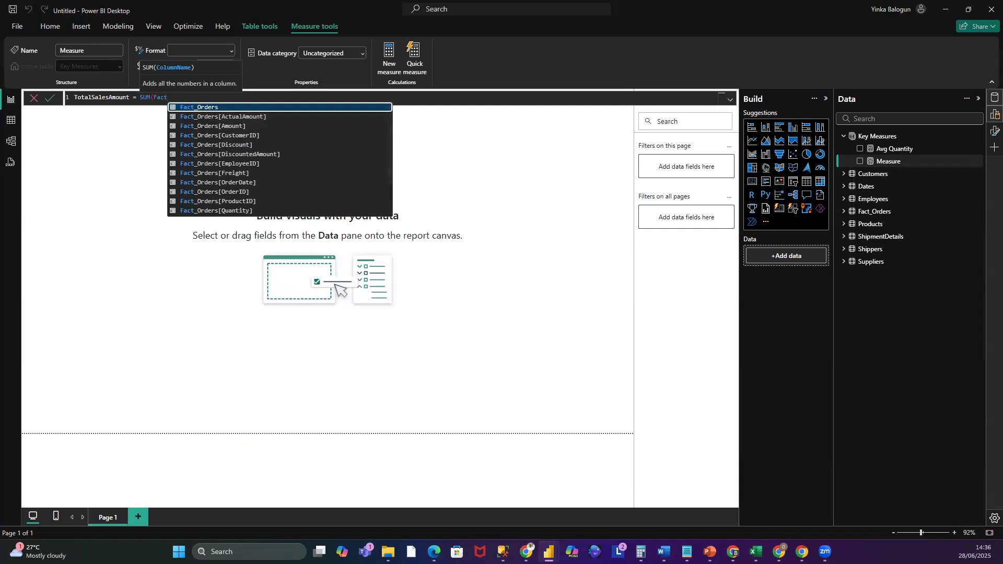
- Switch to SQL Server Management Studio and preview the top 1000 rows of dbo.vw_Fact_Orders to review its amount columns
mouse_move(549, 552)
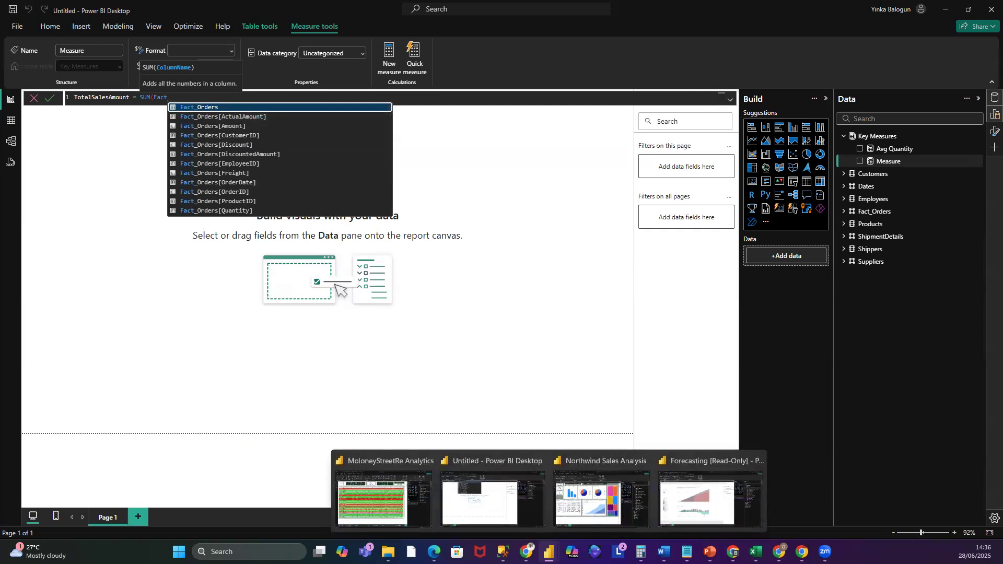
mouse_move(503, 552)
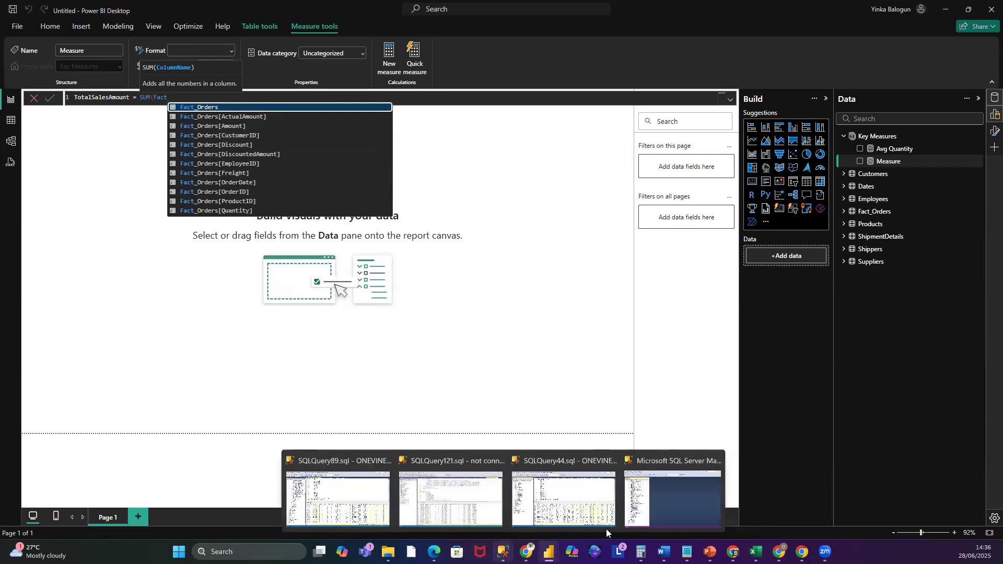
click(646, 509)
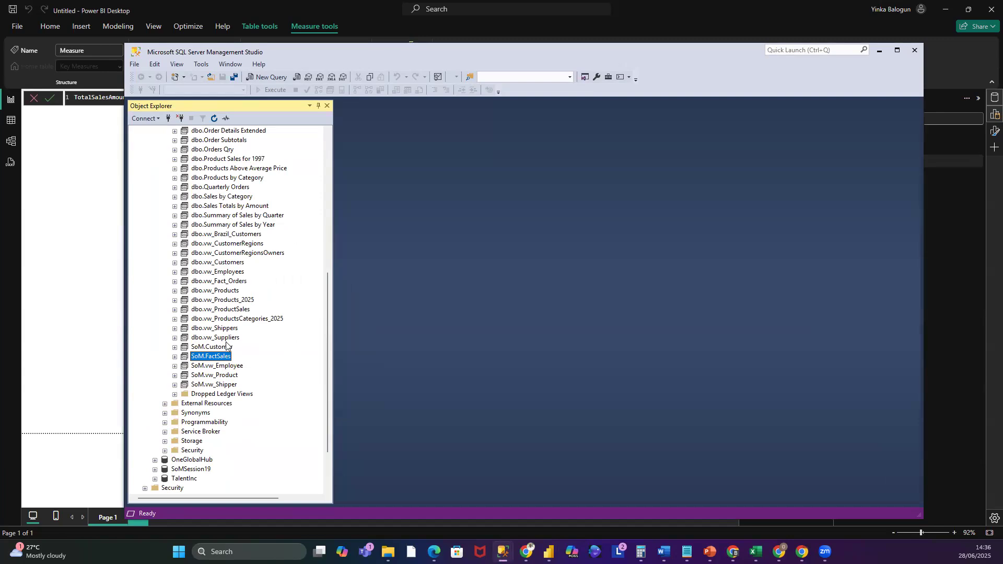
right_click(220, 281)
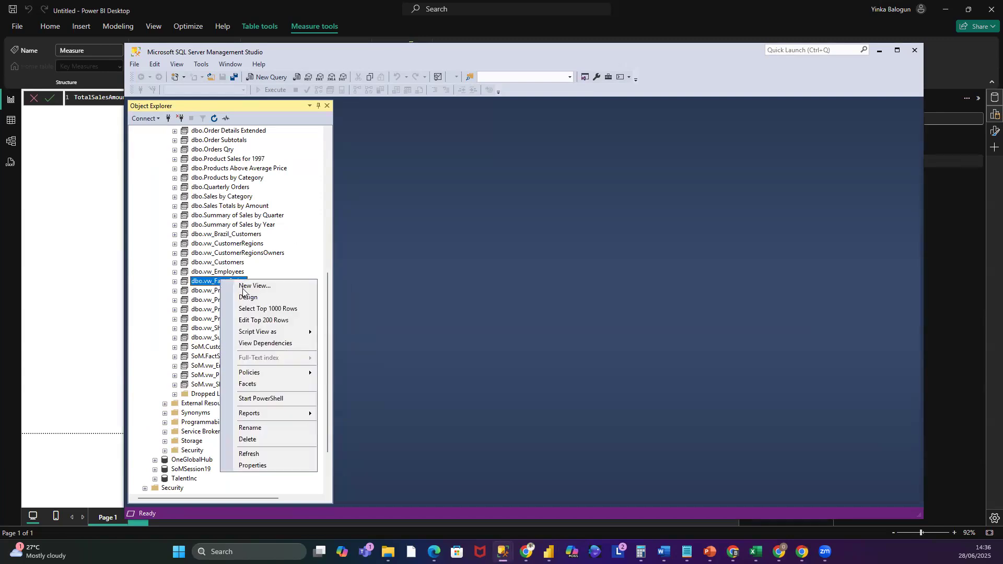
click(260, 309)
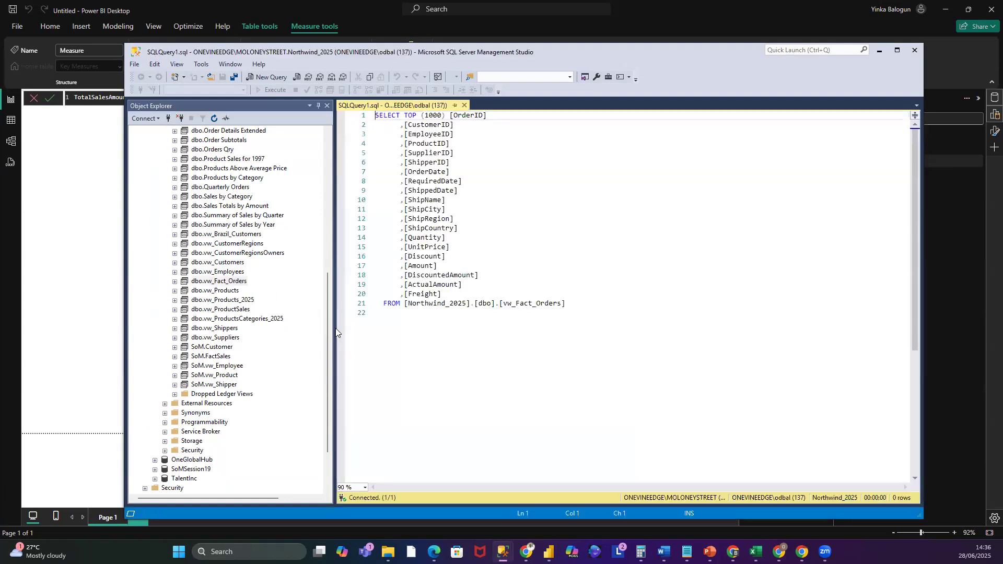
drag(334, 329, 255, 333)
drag(494, 485, 763, 486)
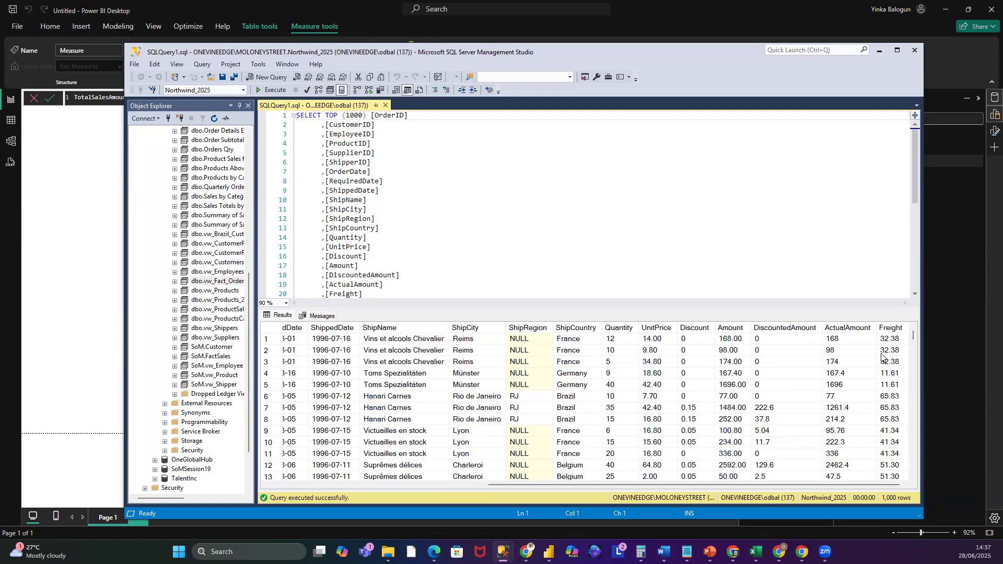
click(880, 52)
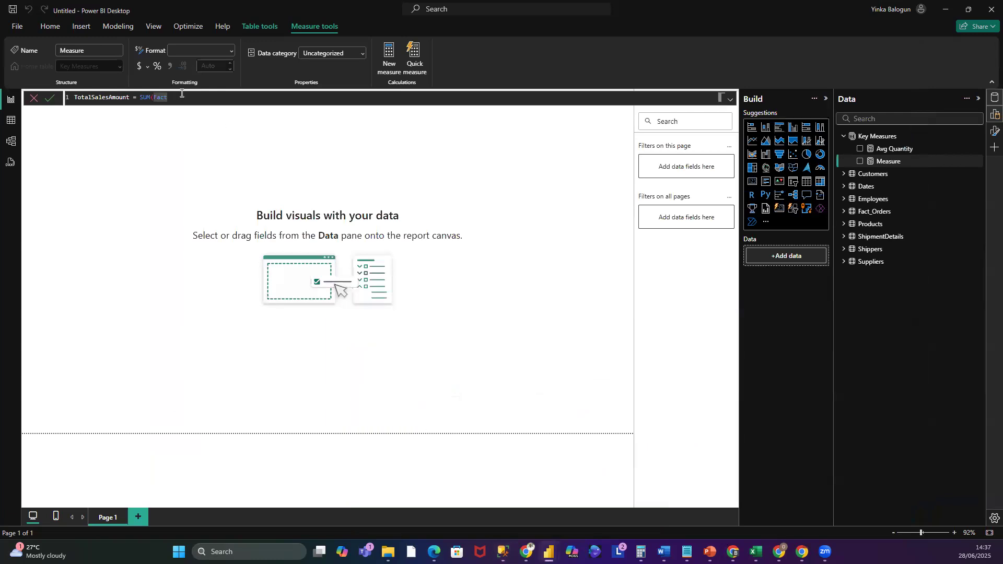
- Complete the TotalSalesAmount formula as SUM(Fact_Orders[Amount]) and commit the measure
key(BackSpace)
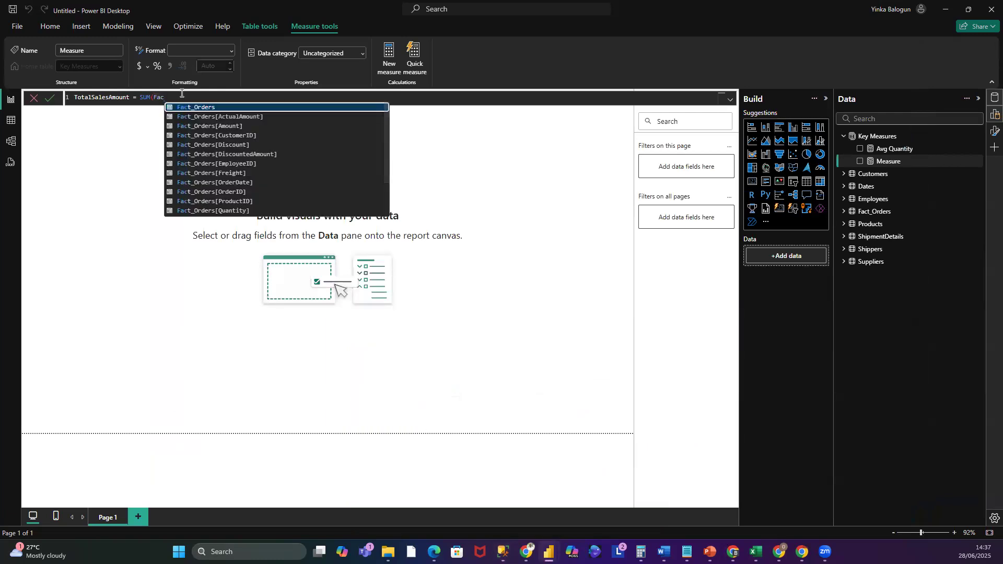
click(231, 125)
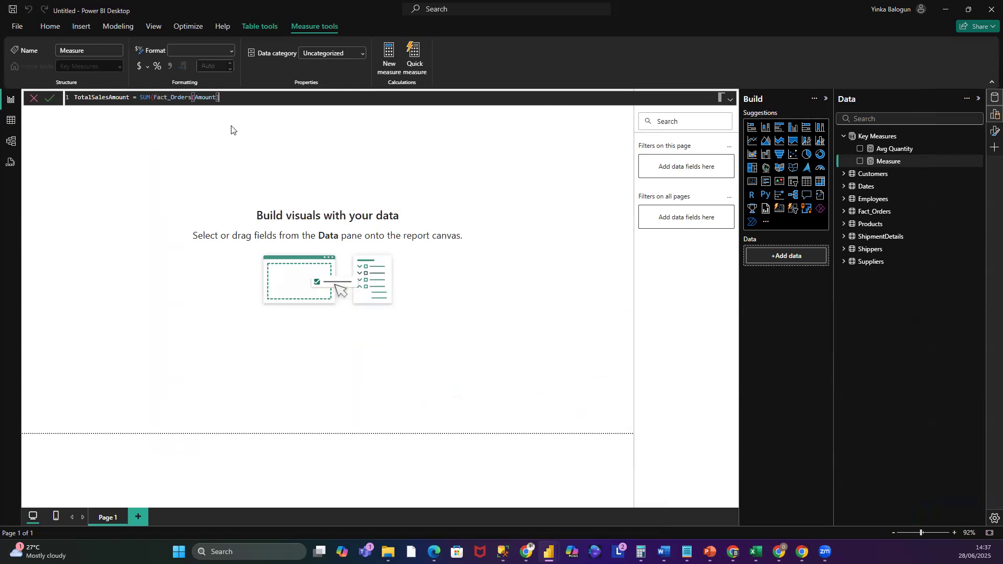
text())
click(55, 95)
- Add a new Key Measures measure named TotalDiscountAmount as SUM(Fact_Orders[DiscountedAmount]) and commit it
right_click(882, 135)
click(924, 160)
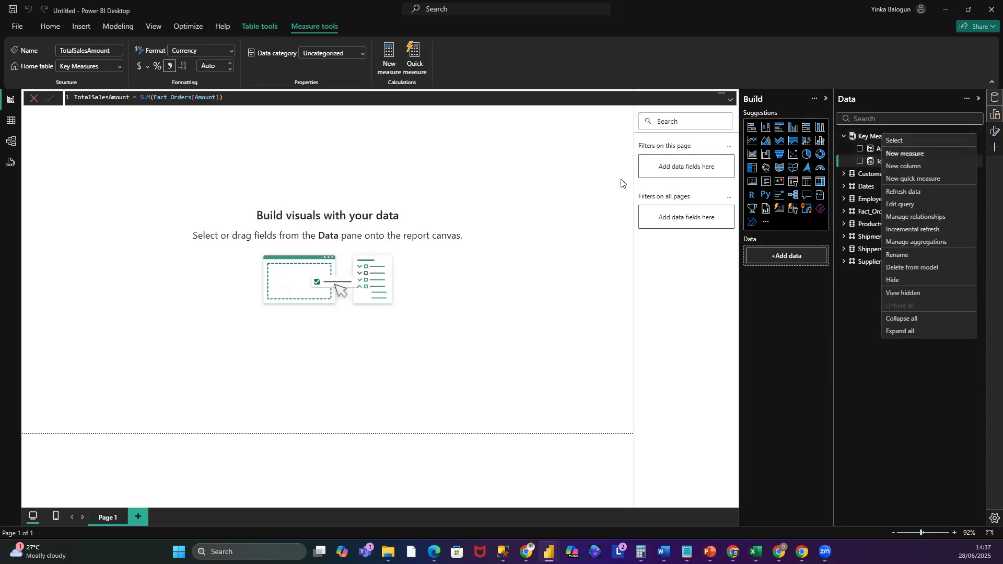
triple_click(101, 101)
drag(100, 101, 60, 99)
text(TotalDiscountAmount = )
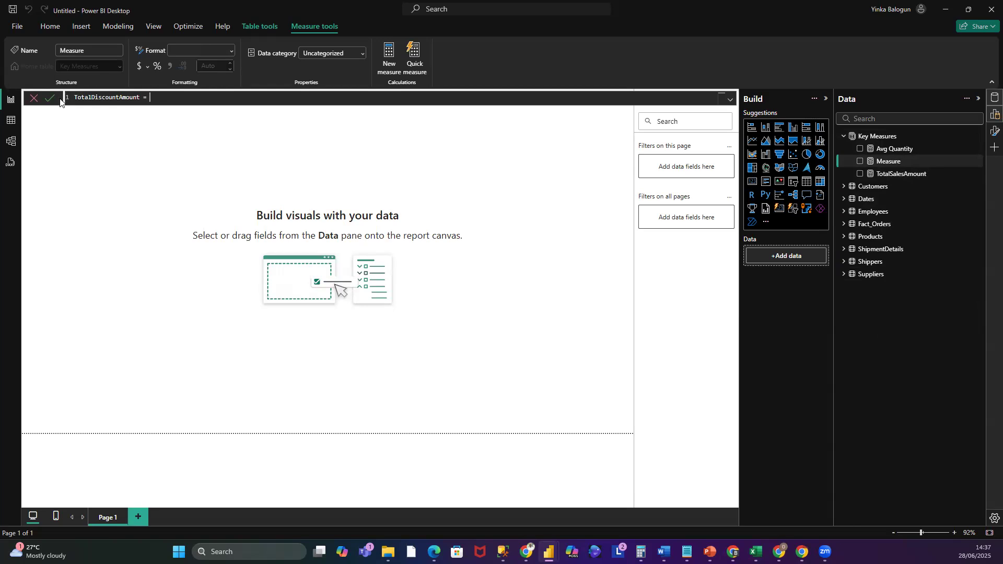
text(SU)
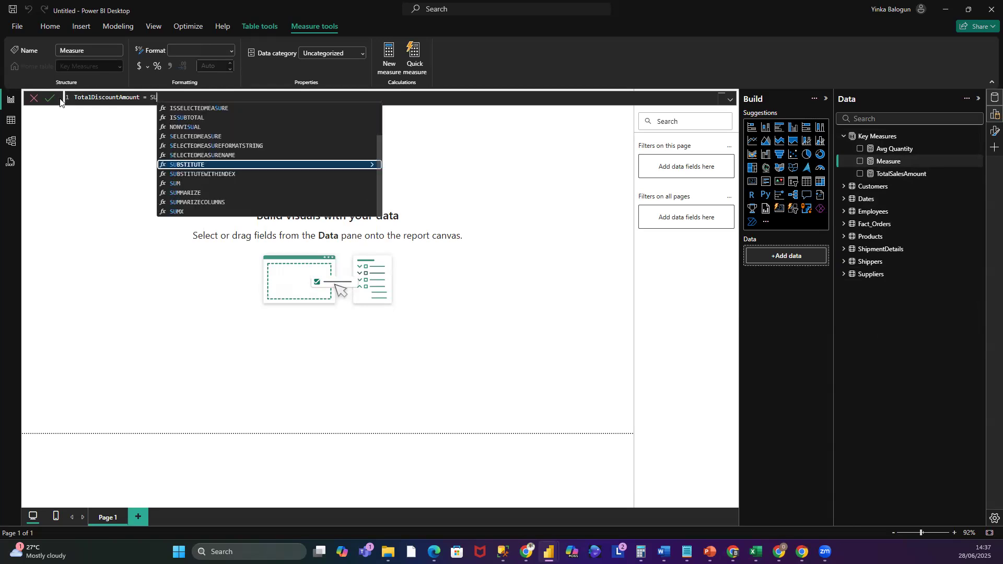
text(M(Fa)
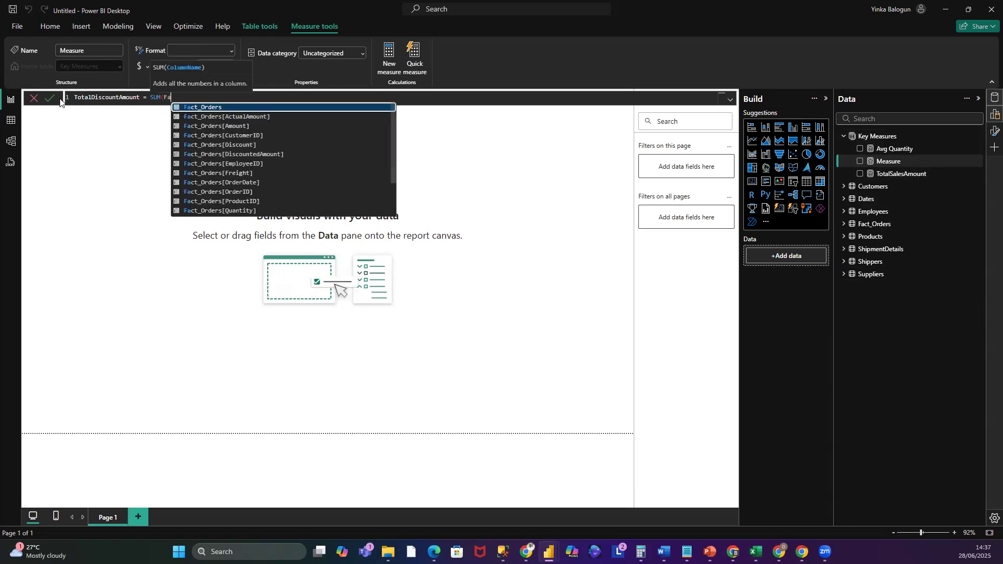
click(231, 154)
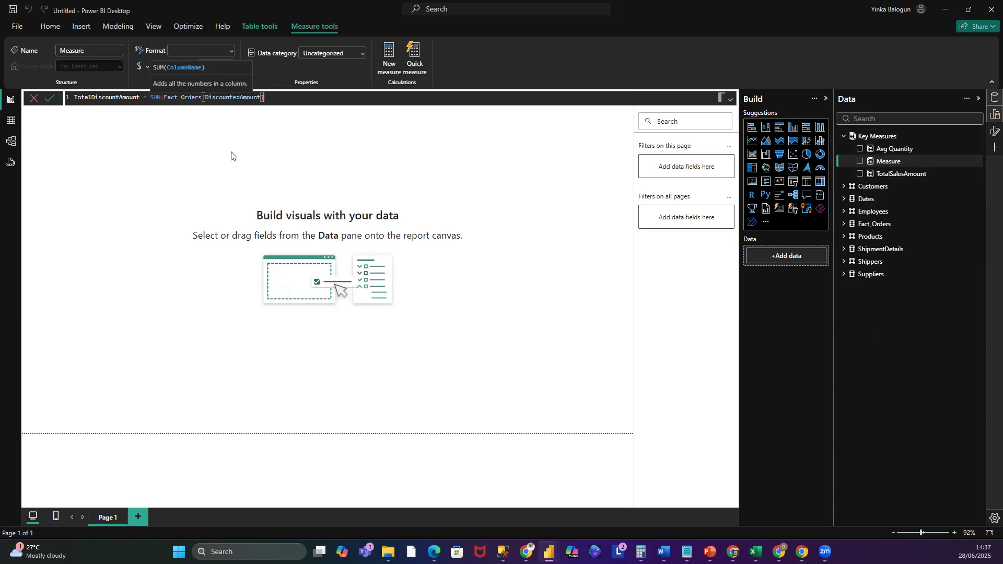
text())
click(50, 98)
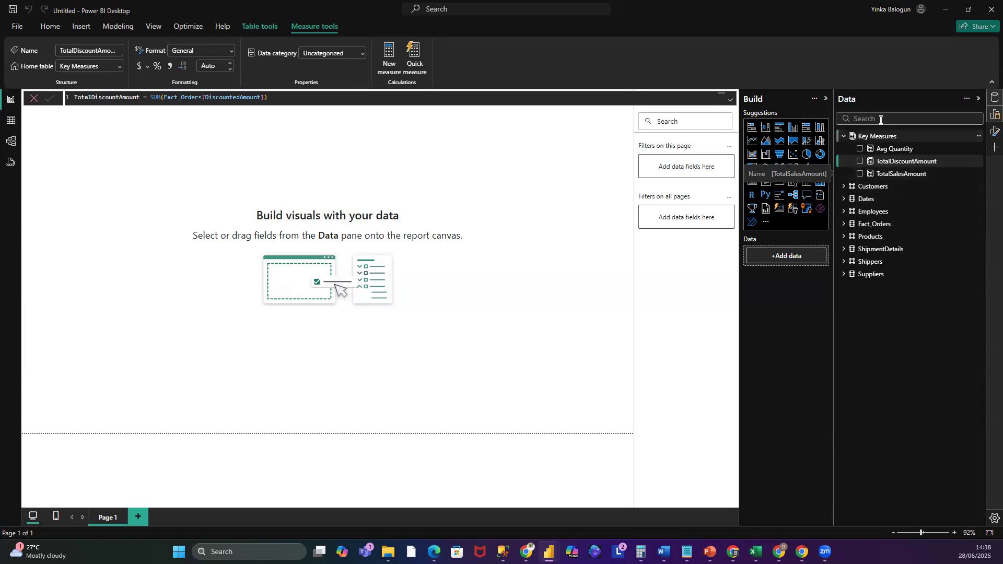
- Create another Key Measures measure named TotalDiscount as SUM(Fact_Orders[Discount]) and commit it
right_click(868, 136)
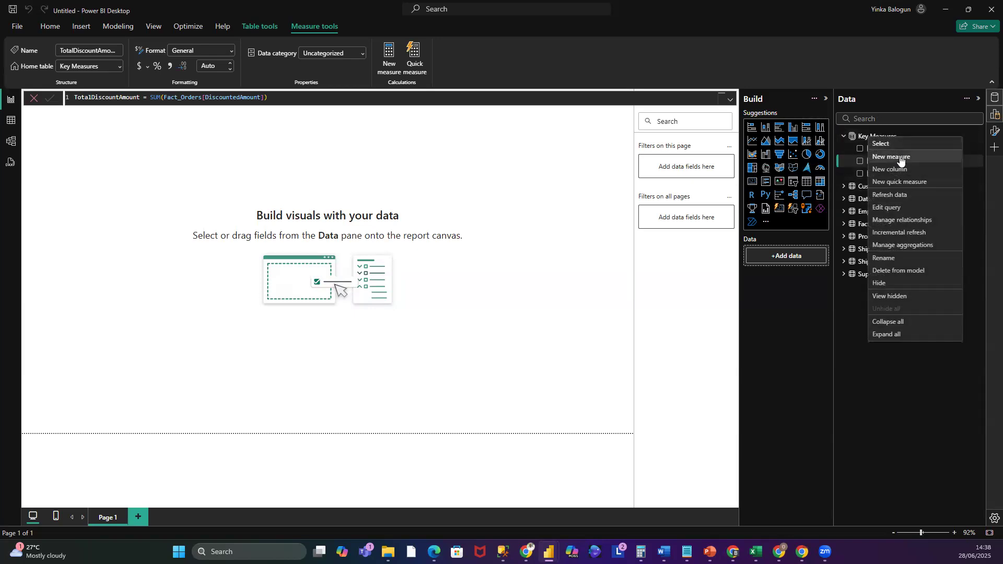
key(Escape)
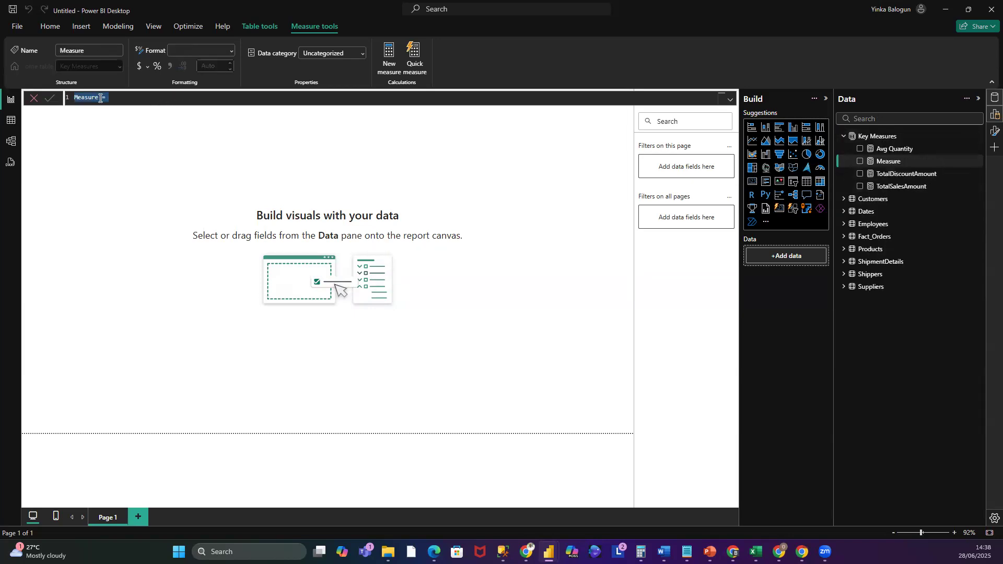
click(99, 98)
double_click(91, 97)
text(TotalDiscount)
key(Right)
text(SUM()
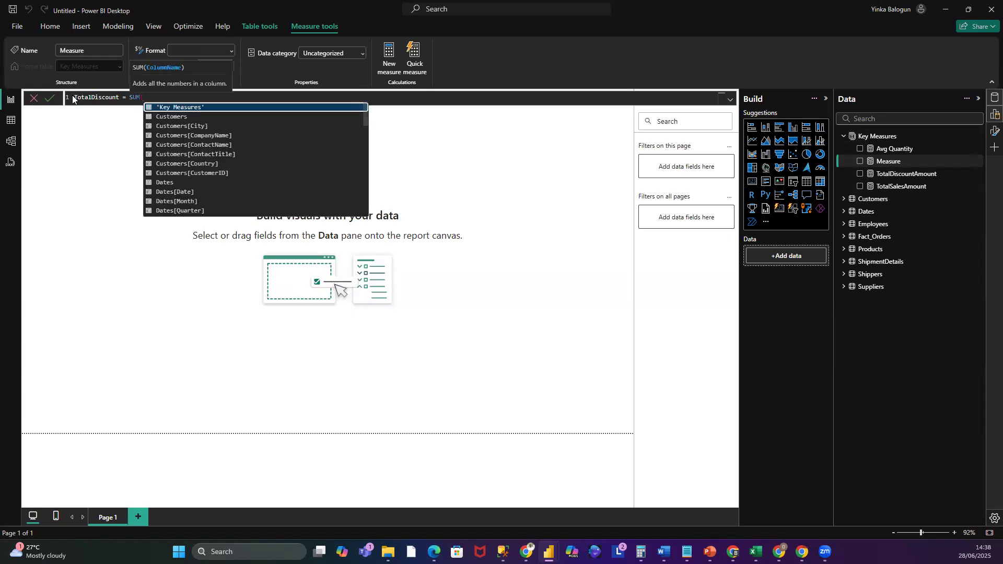
text(Fa)
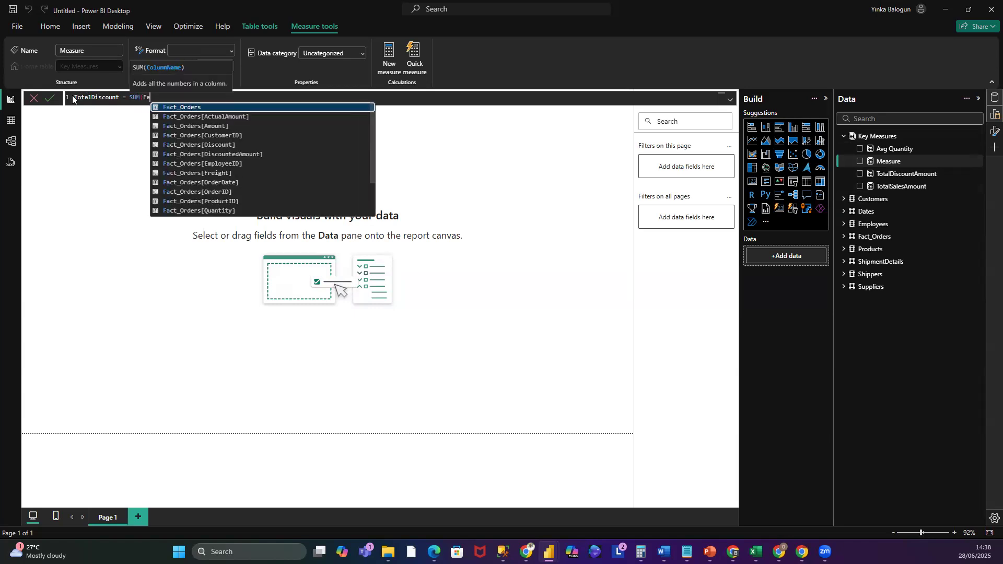
click(221, 145)
text())
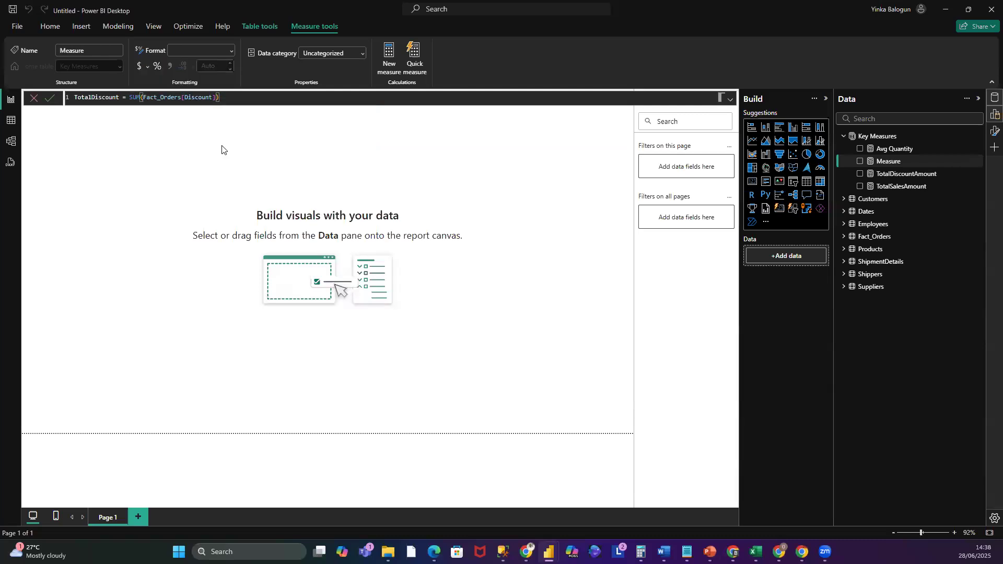
click(52, 98)
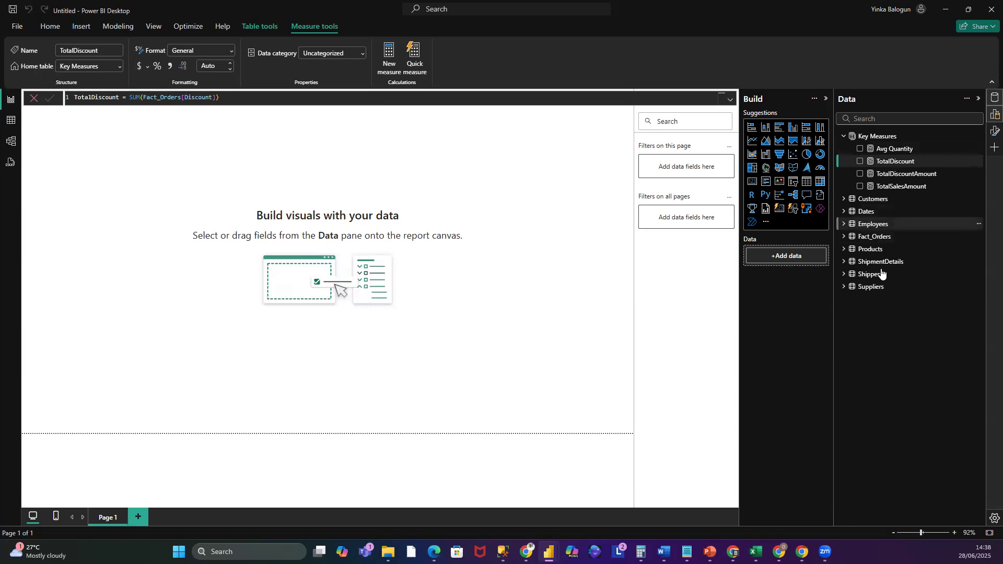
- Add a Key Measures measure named TotalFreight defined as SUM(Fact_Orders[Freight]) and commit it
click(845, 237)
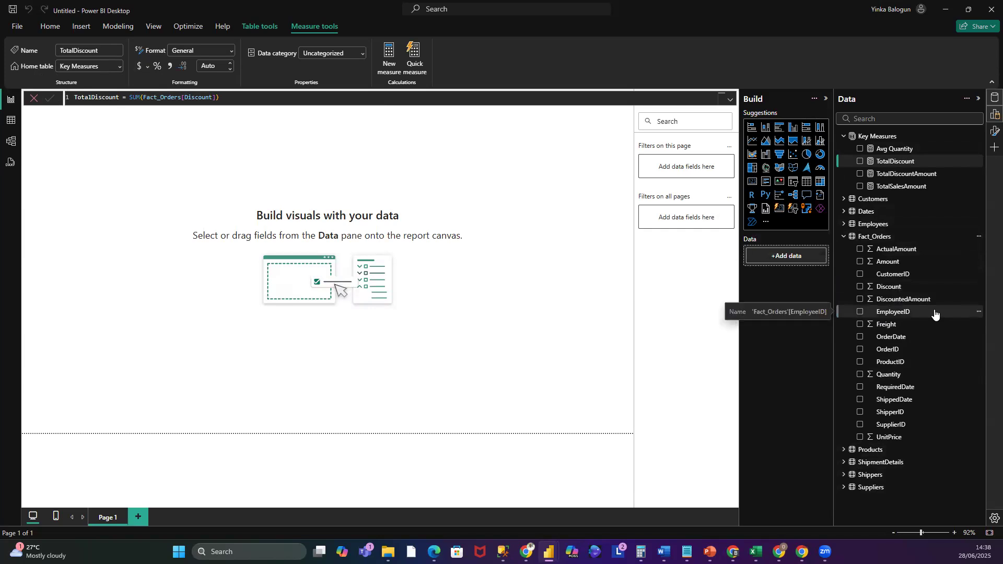
right_click(877, 134)
click(899, 153)
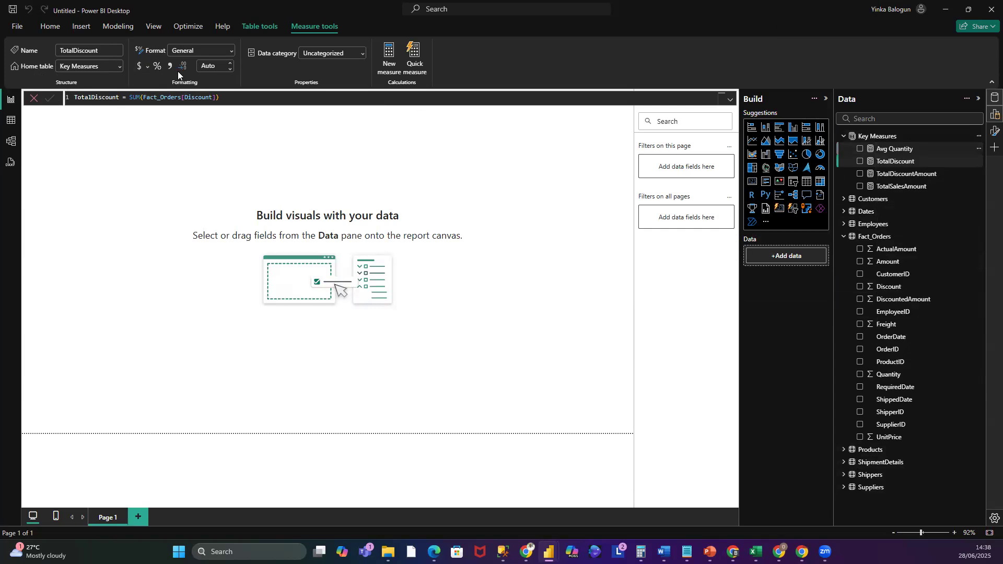
click(99, 98)
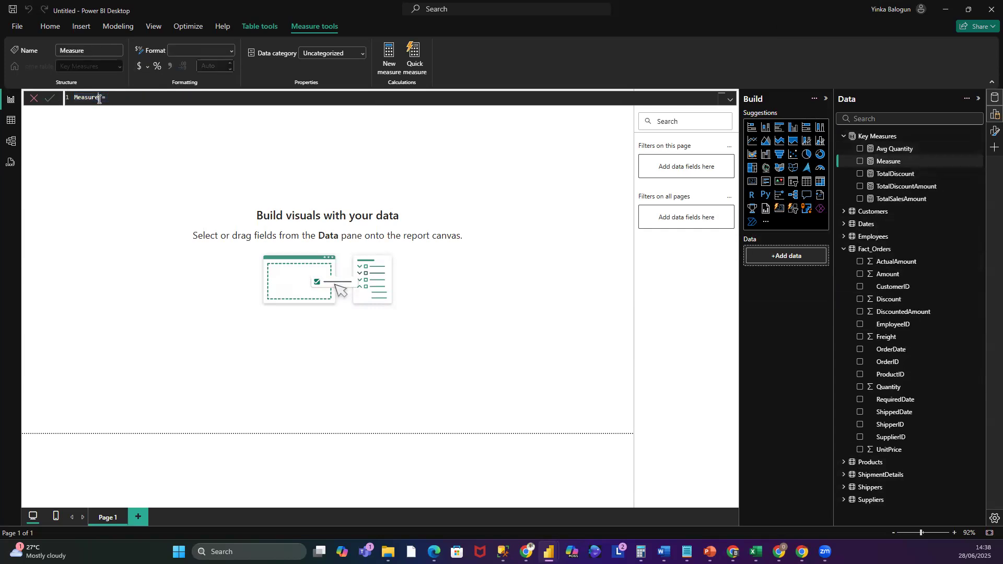
text(TotalFreight)
key(Right)
key(Right)
text(SUM()
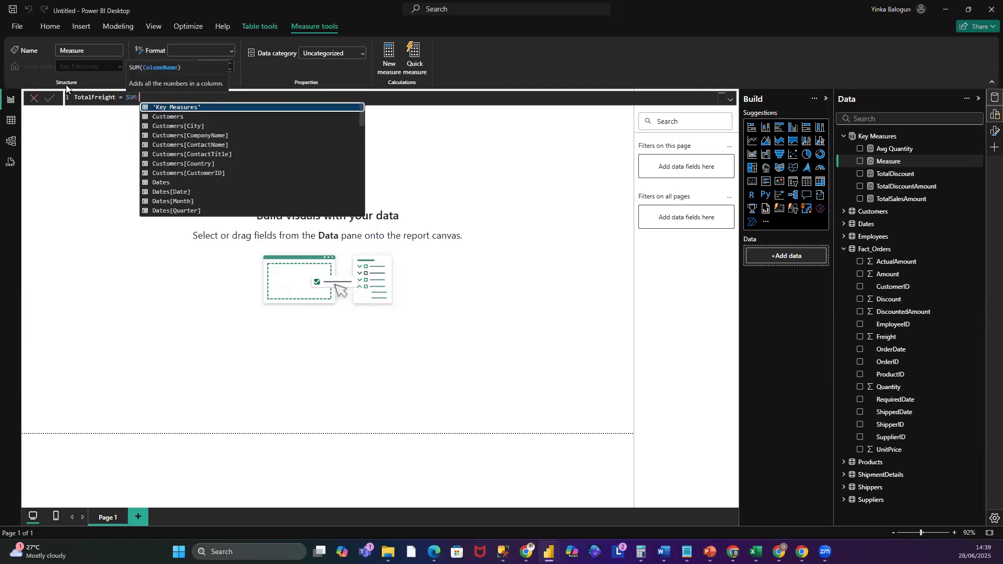
text(Fa)
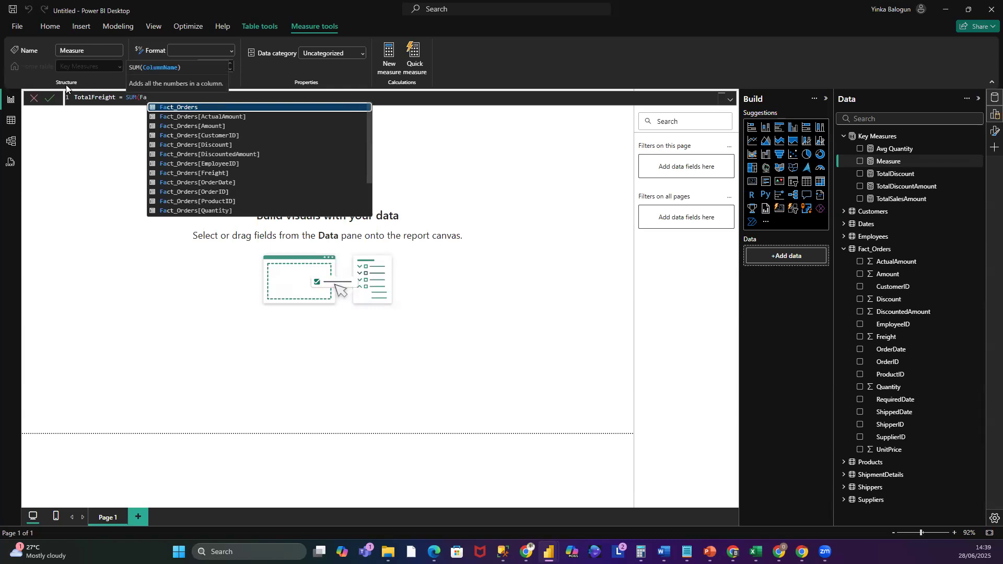
click(214, 173)
text())
key(Return)
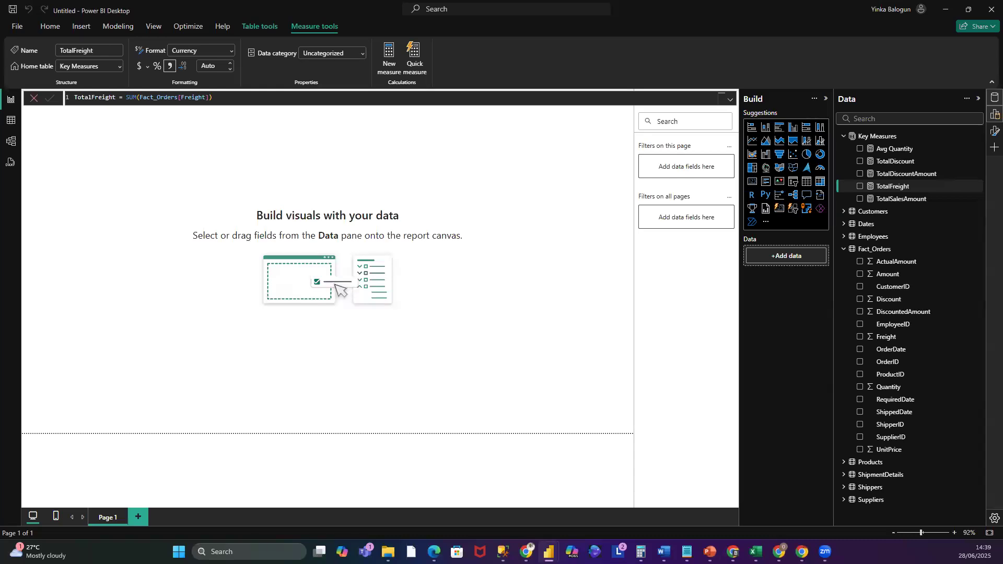
- Add a Key Measures measure named TotalQuantity defined as SUM(Fact_Orders[Quantity]) and commit it
click(889, 137)
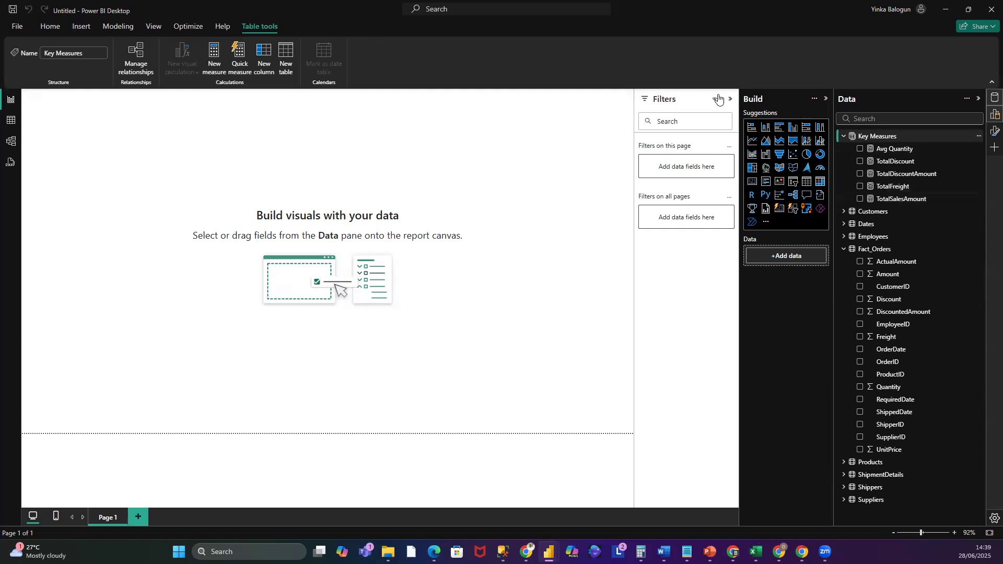
right_click(883, 135)
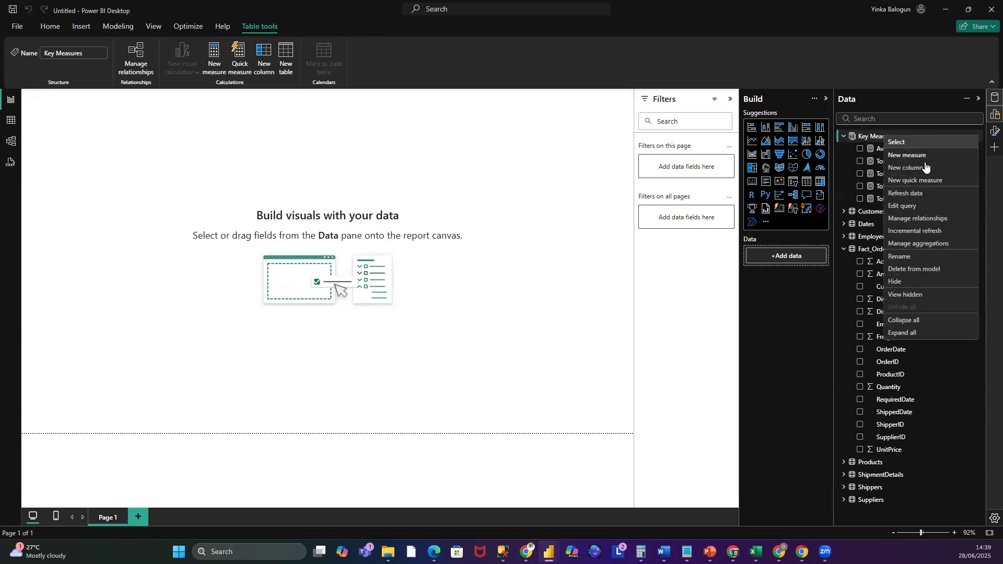
click(924, 156)
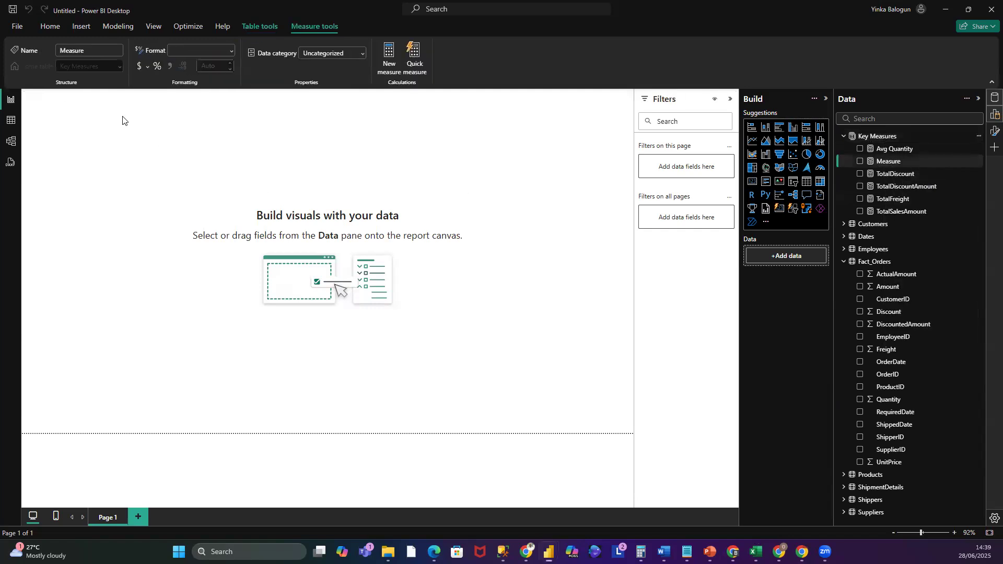
drag(99, 99, 58, 103)
text(TotalQuantity =)
key(Right)
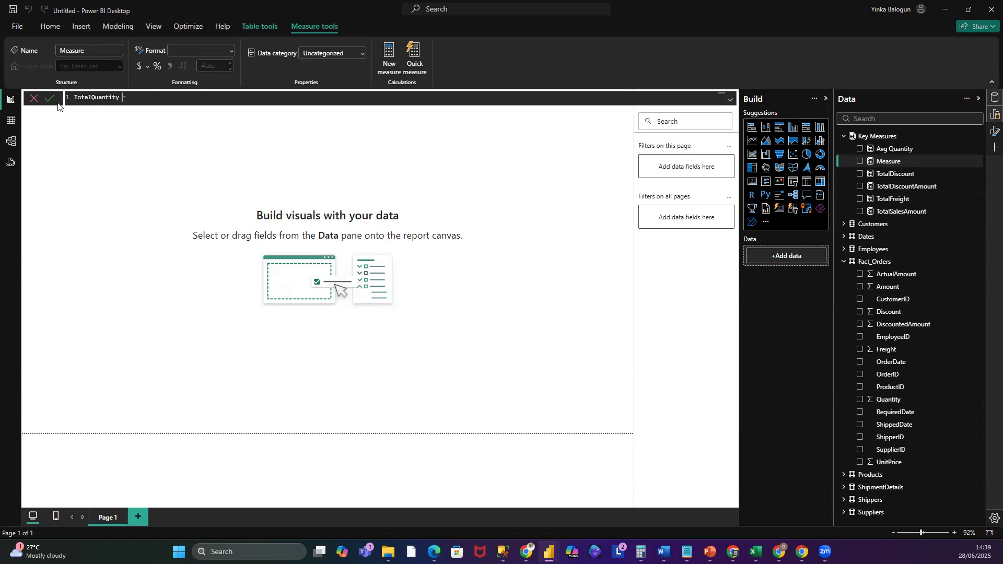
text(SUM()
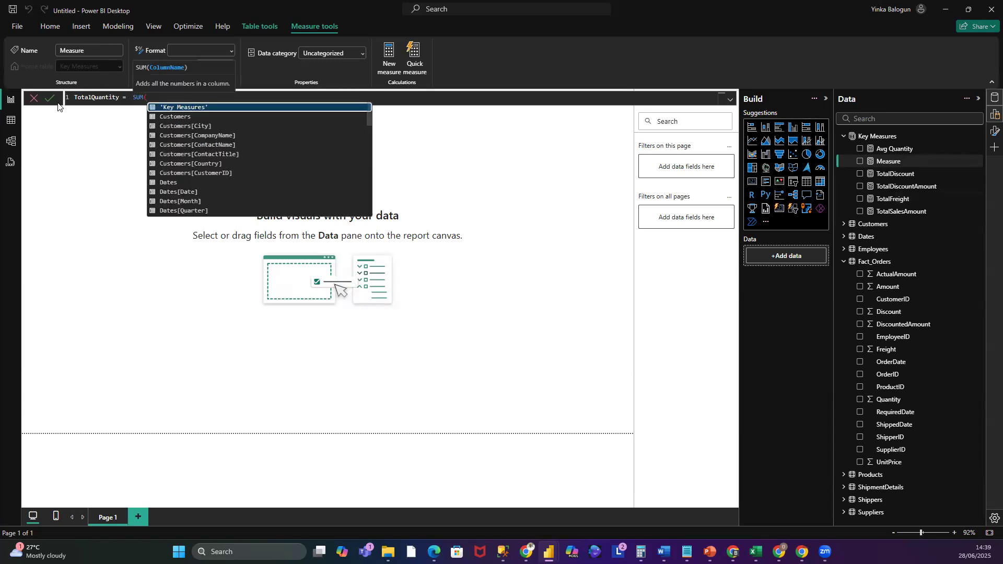
text(fa)
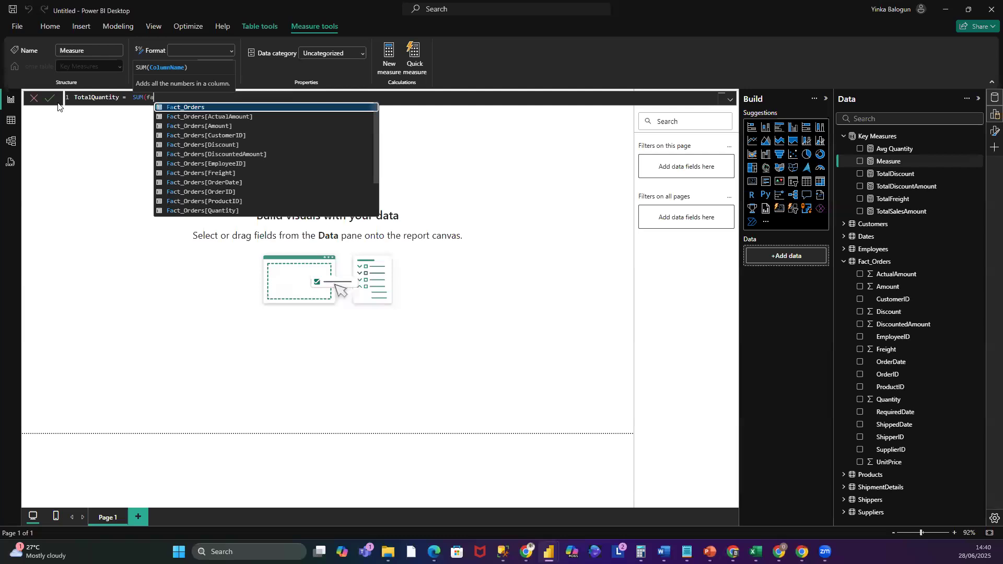
click(234, 211)
text())
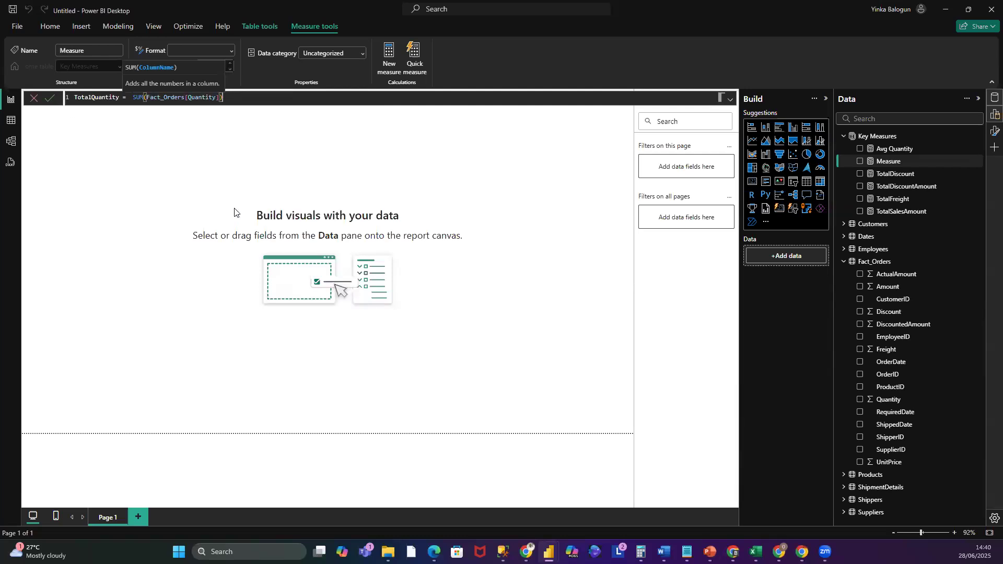
key(Return)
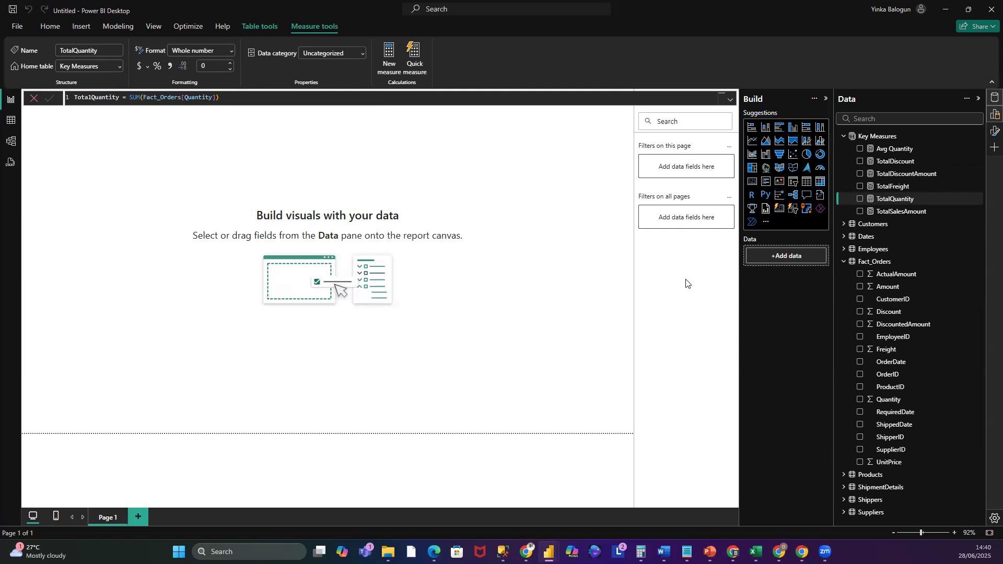
- Add a Key Measures measure named MIN Quantity defined as MIN(Fact_Orders[Quantity]) and commit it
right_click(878, 135)
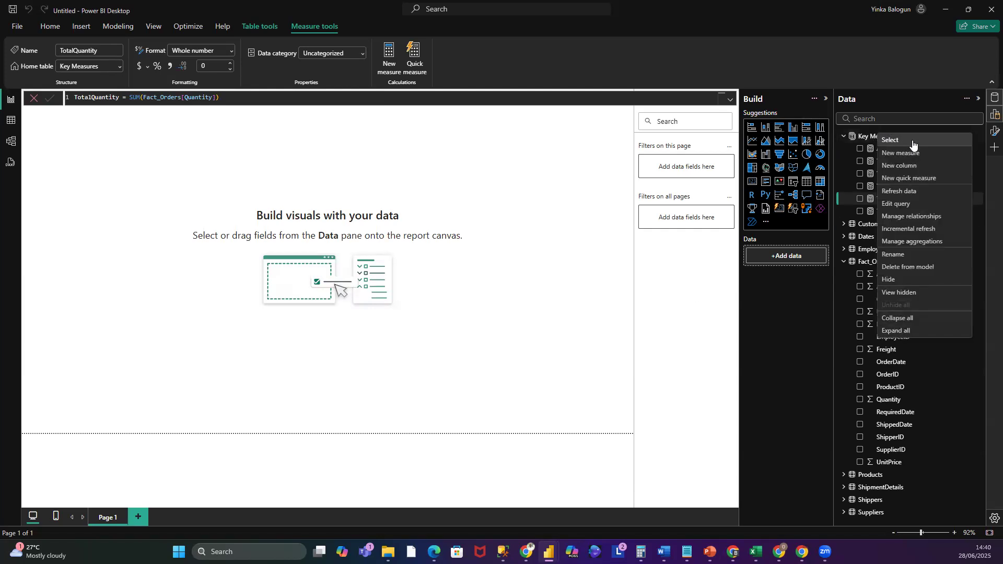
click(910, 153)
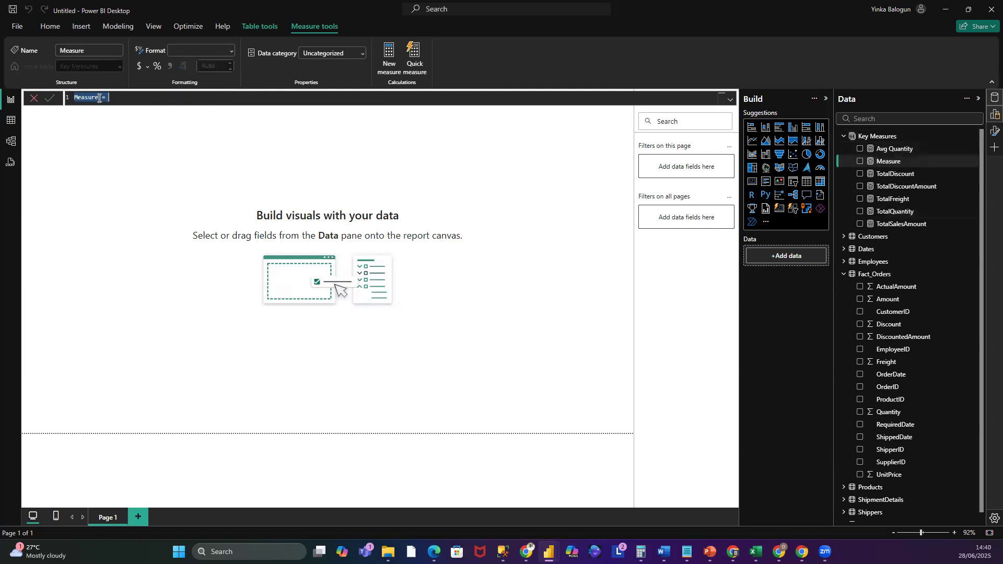
double_click(79, 96)
text(MIN Q)
text(una)
key(BackSpace)
key(BackSpace)
text(antity)
key(End)
text(MIN)
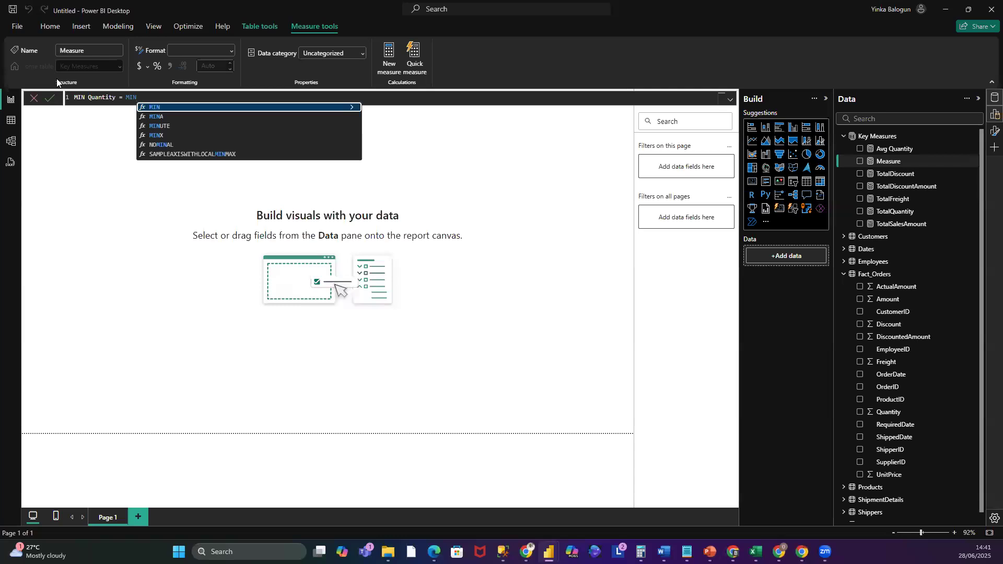
text(()
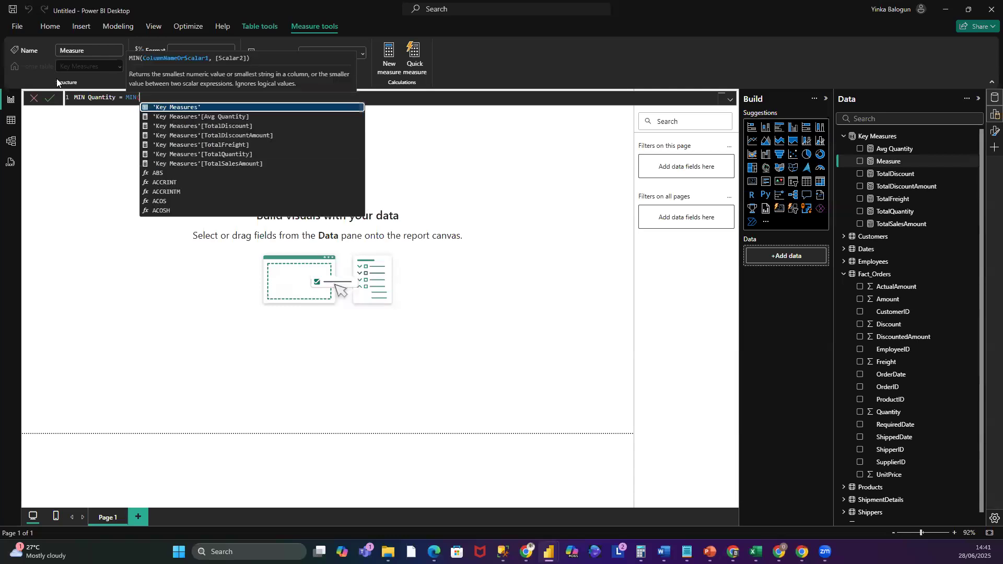
text(Fa)
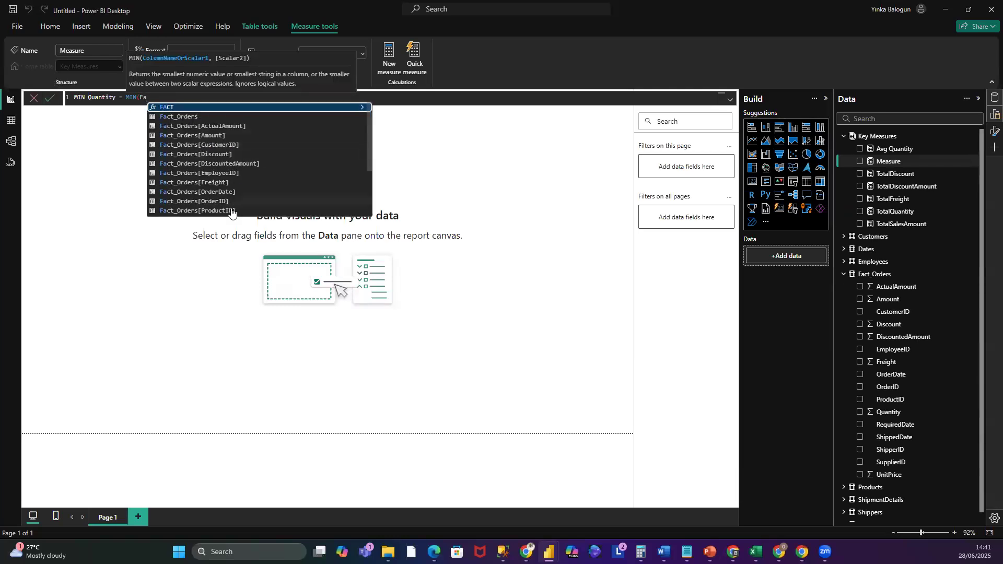
scroll(248, 184, down, 1)
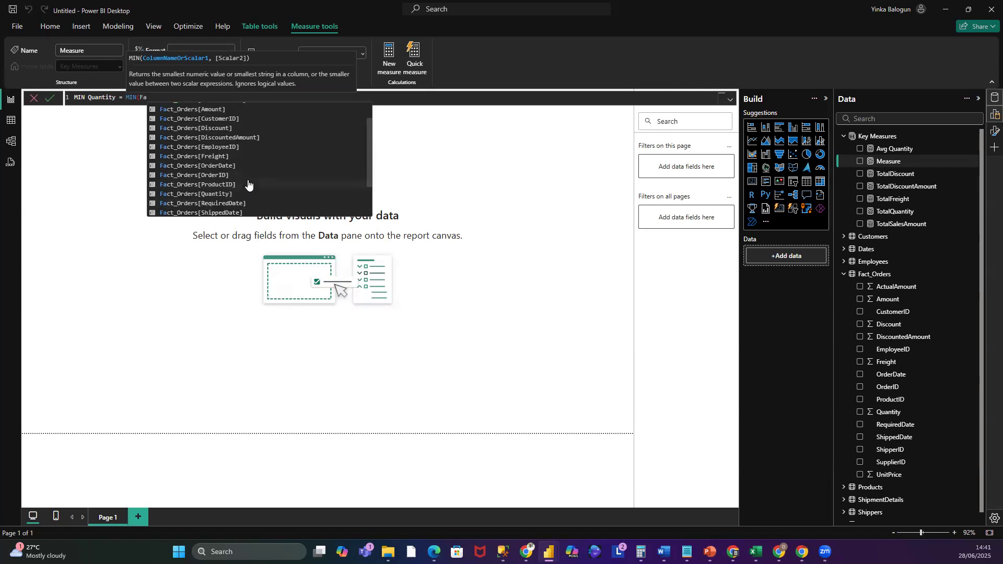
click(221, 194)
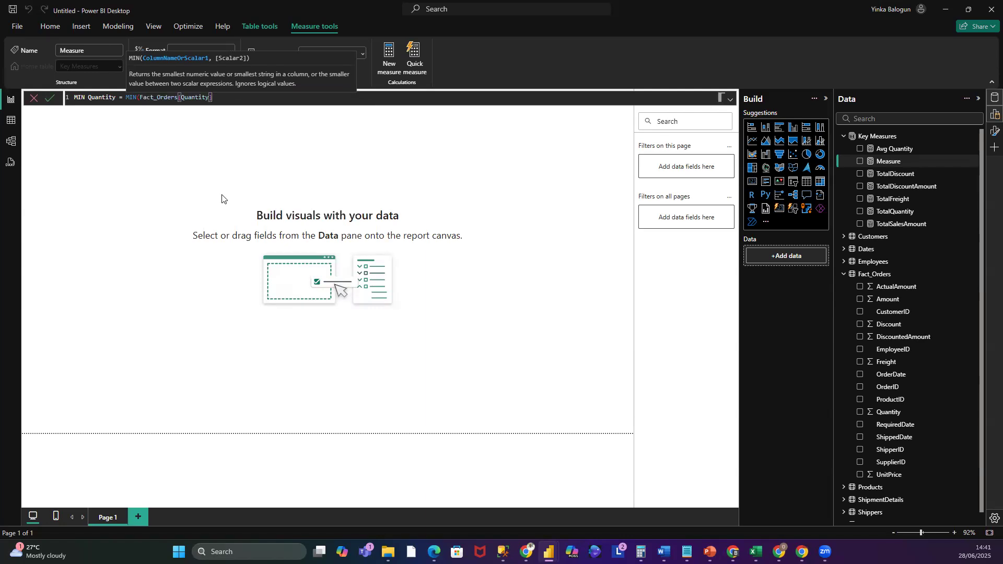
text())
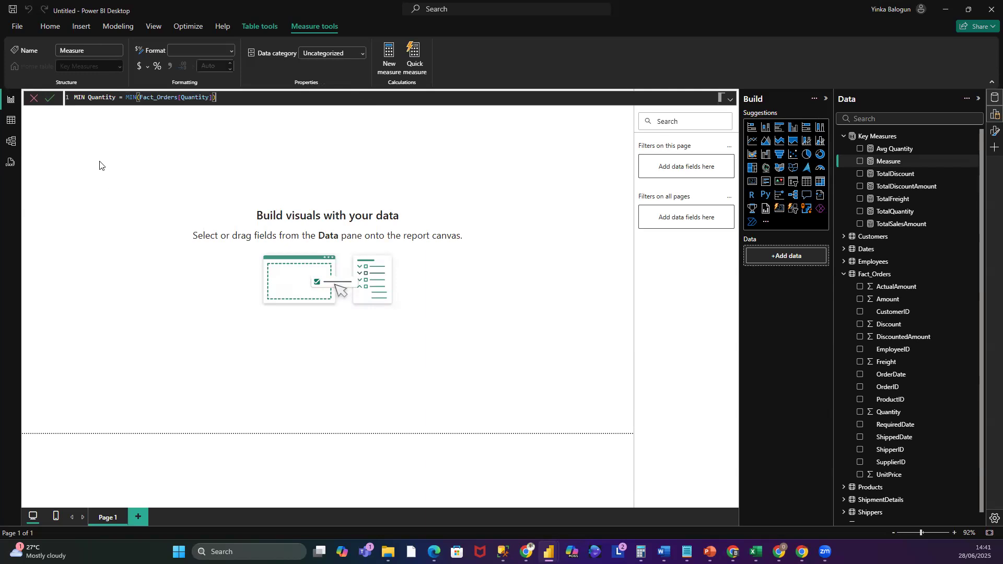
key(Return)
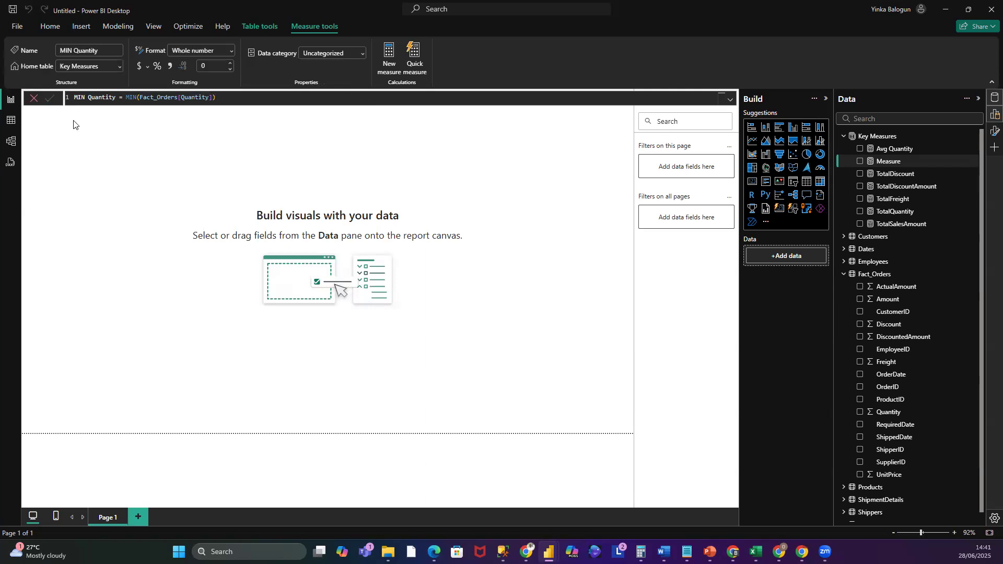
- Add a Key Measures measure named MAX defined as MAX(Fact_Orders[Quantity]) and commit it
right_click(887, 136)
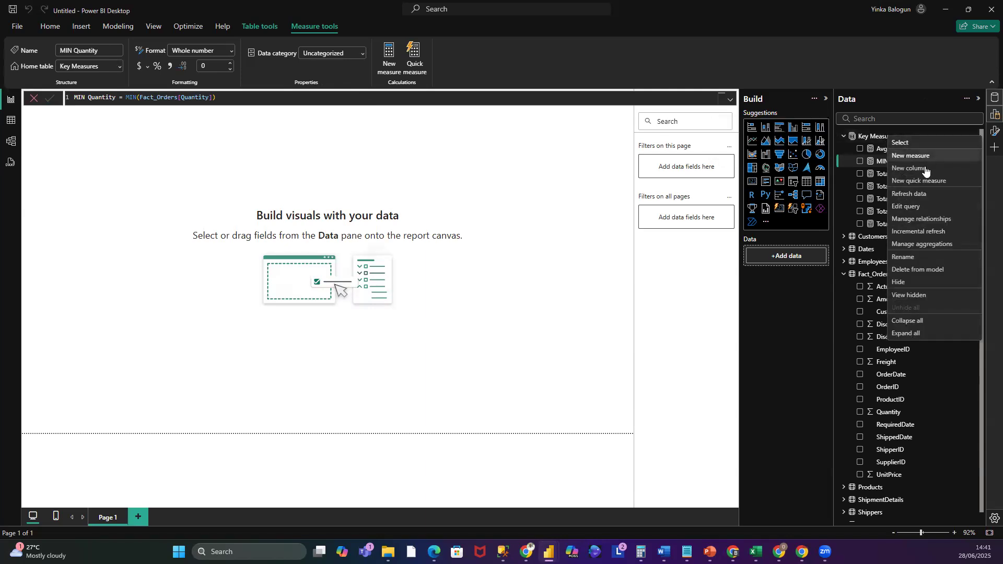
click(922, 160)
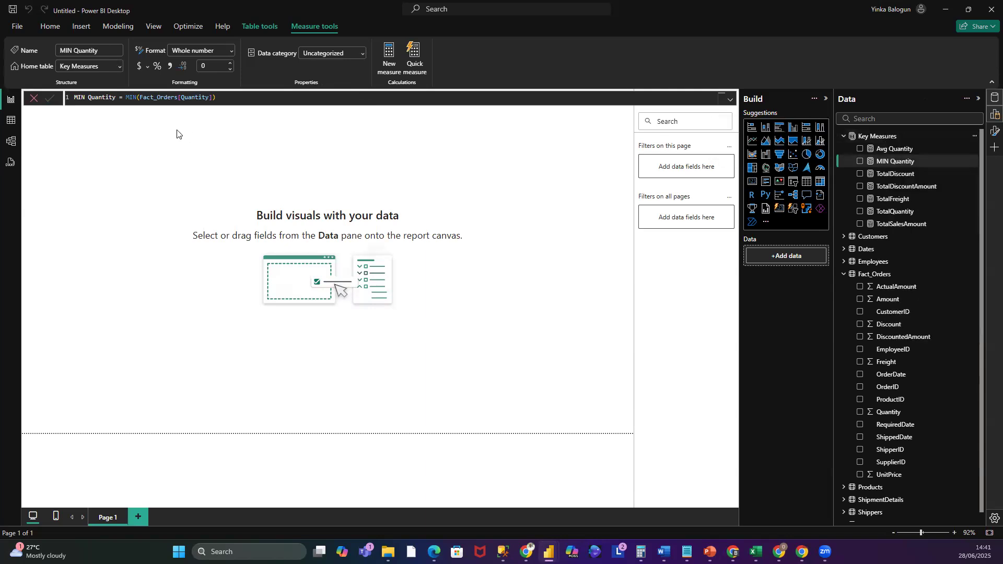
click(78, 97)
key(Right)
key(Delete)
key(Delete)
key(Delete)
key(Delete)
key(Delete)
key(Delete)
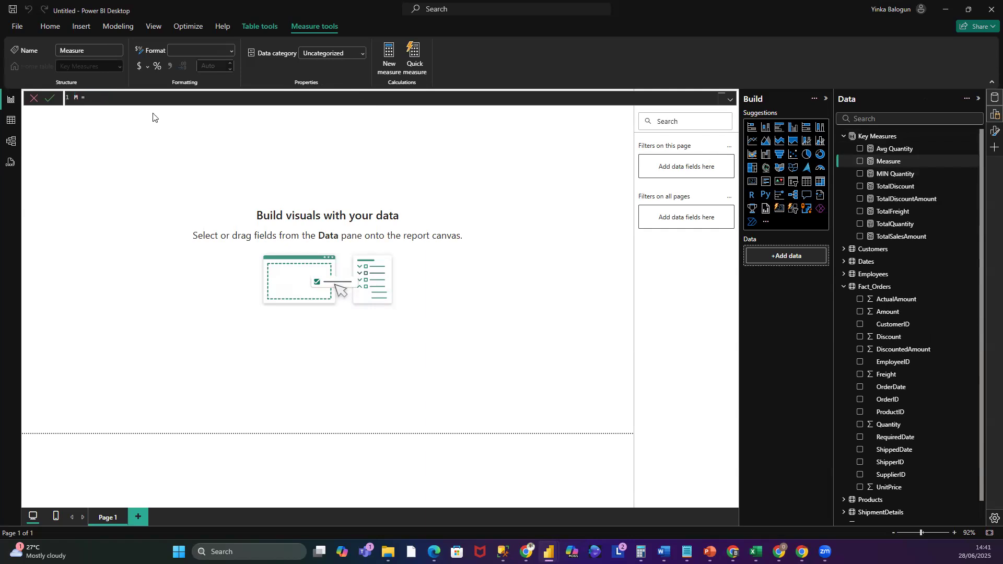
text(AX)
key(Right)
key(Right)
key(Right)
text(MAX)
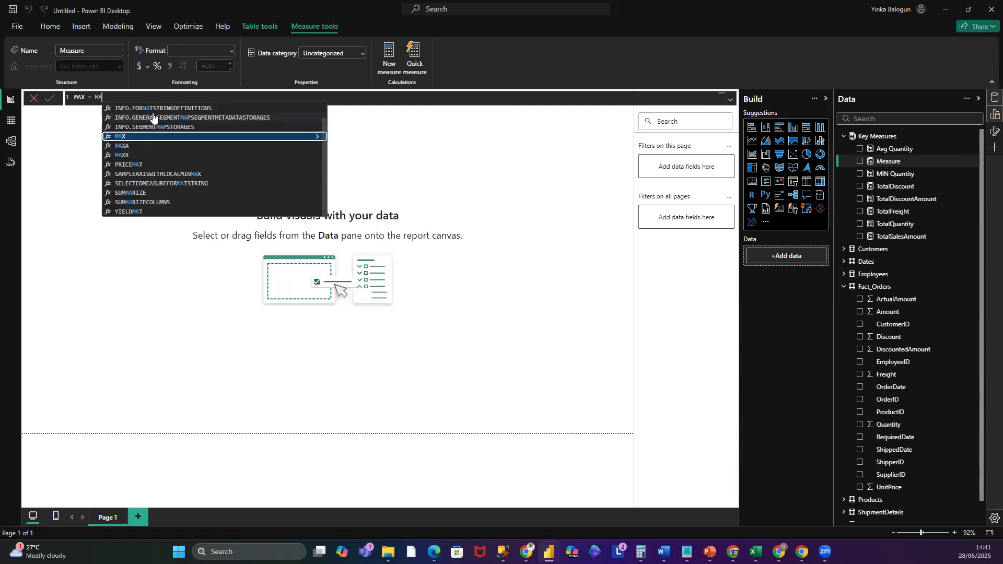
text((Fa)
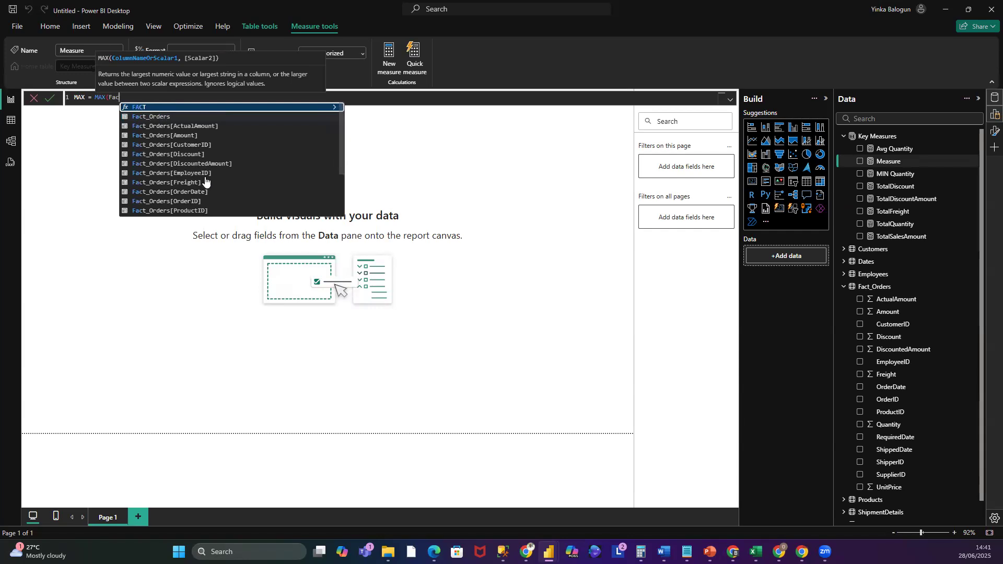
text(c)
scroll(201, 198, down, 1)
click(201, 194)
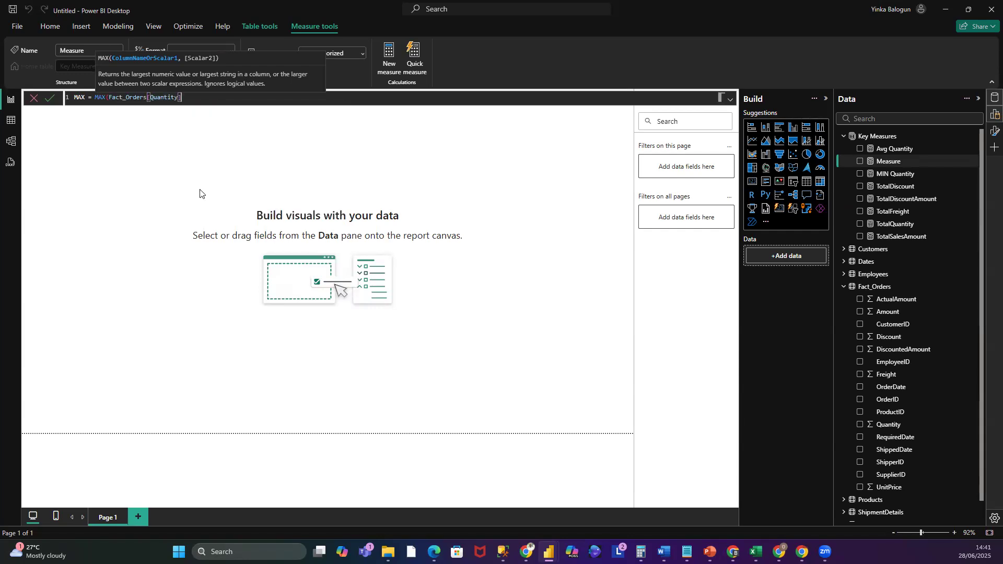
text())
key(Return)
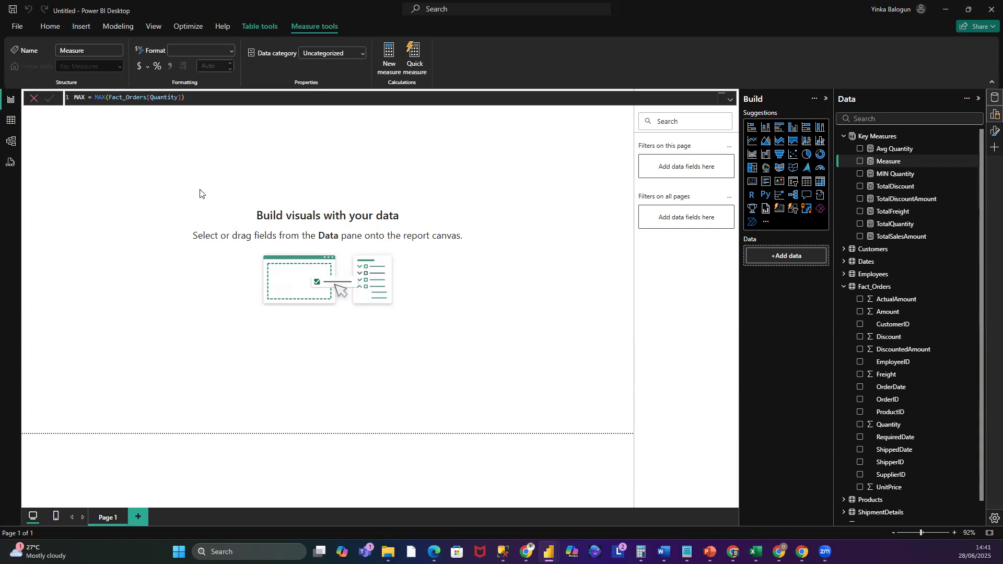
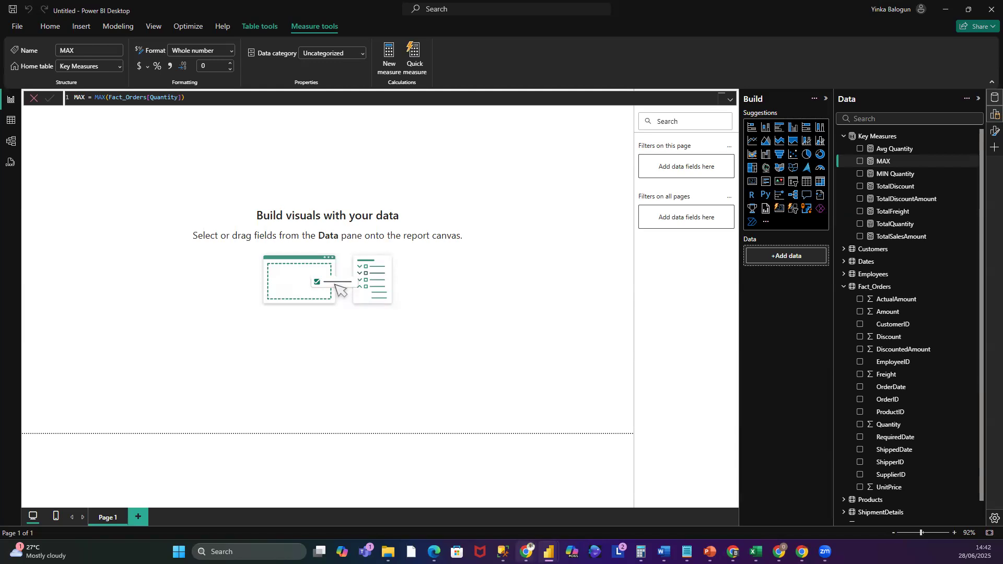
- Switch to SQL Server Management Studio and inspect the columns of the dbo.Products table in Northwind_2025, then return to Power BI
mouse_move(503, 552)
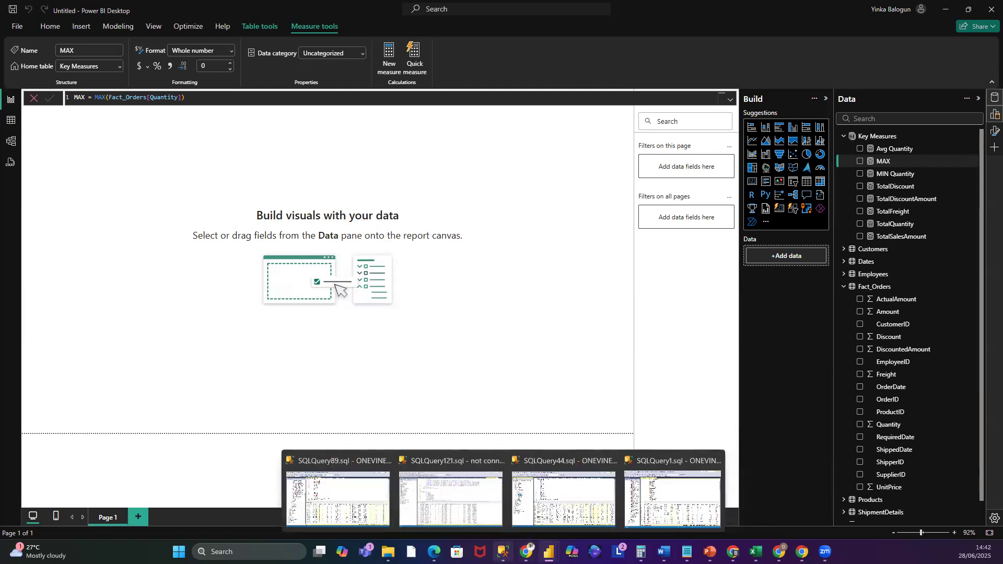
click(676, 499)
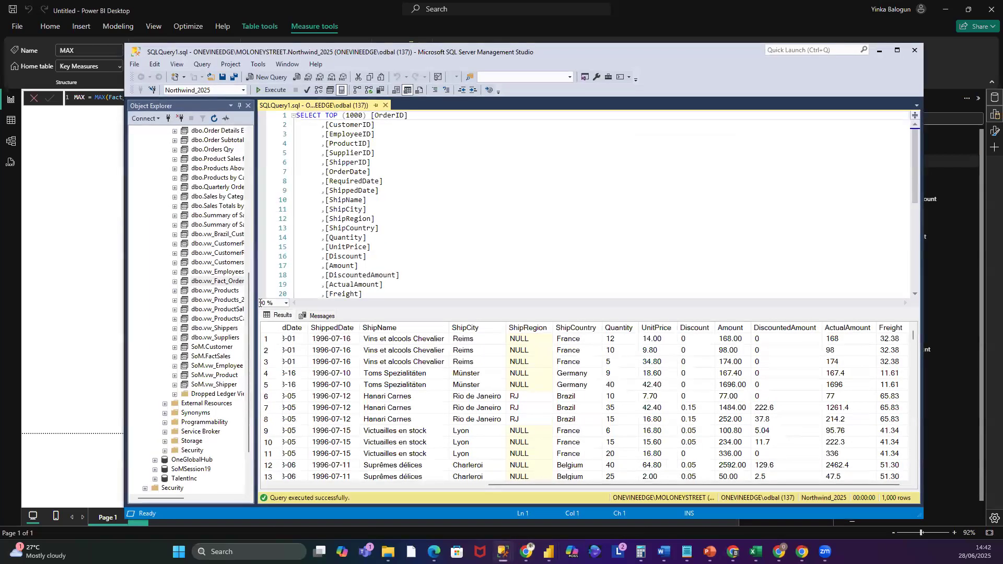
drag(260, 303, 312, 210)
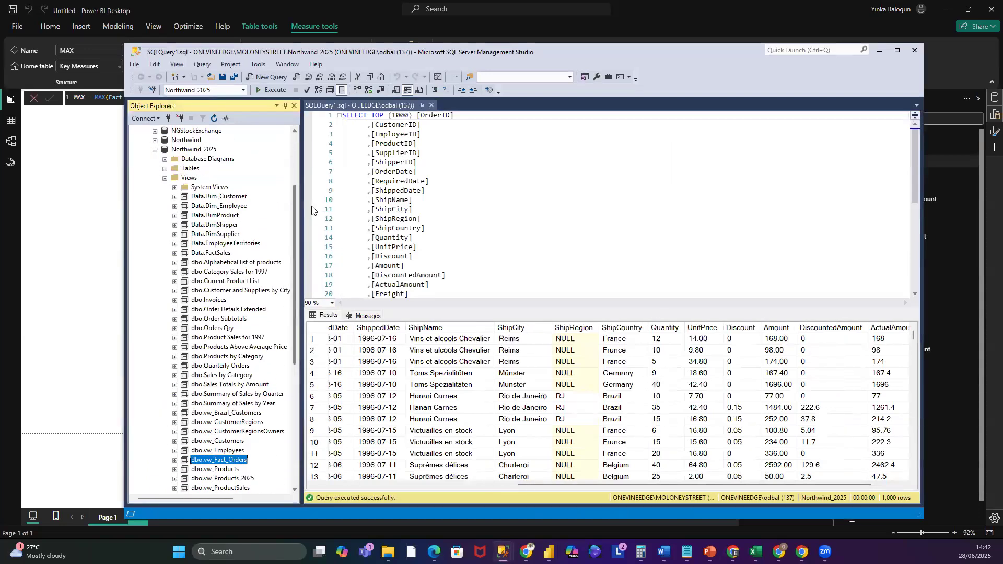
click(165, 169)
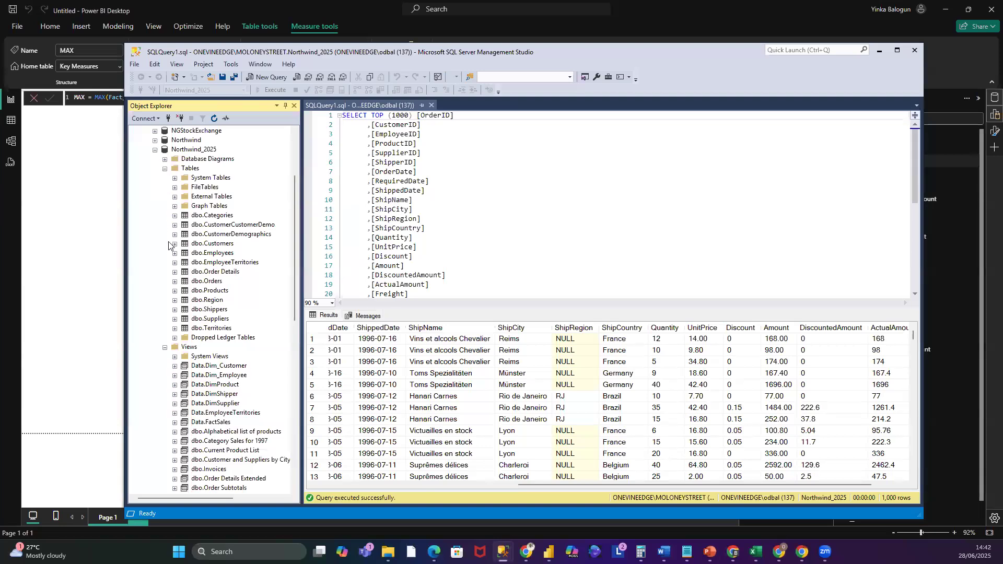
click(175, 291)
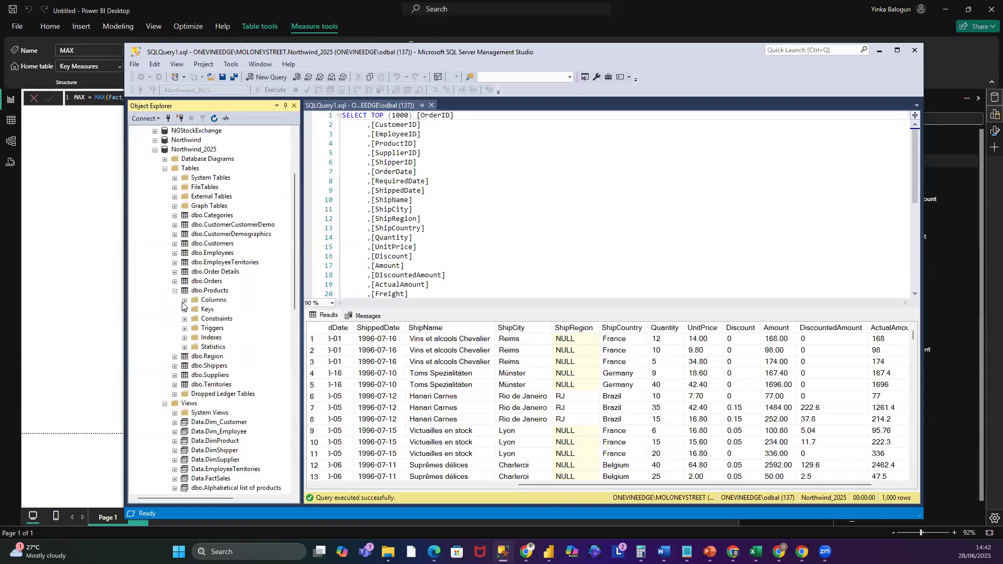
click(185, 300)
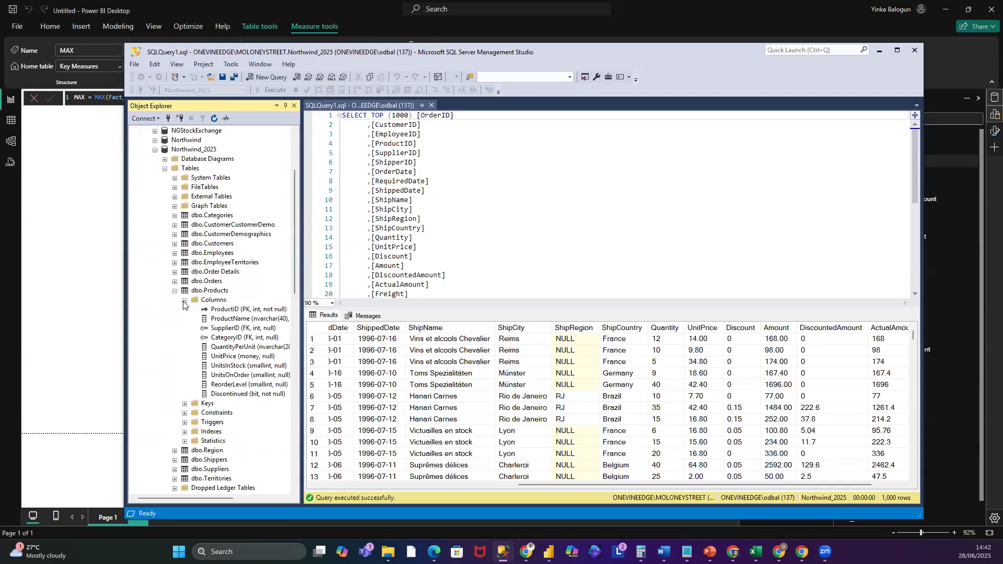
click(232, 357)
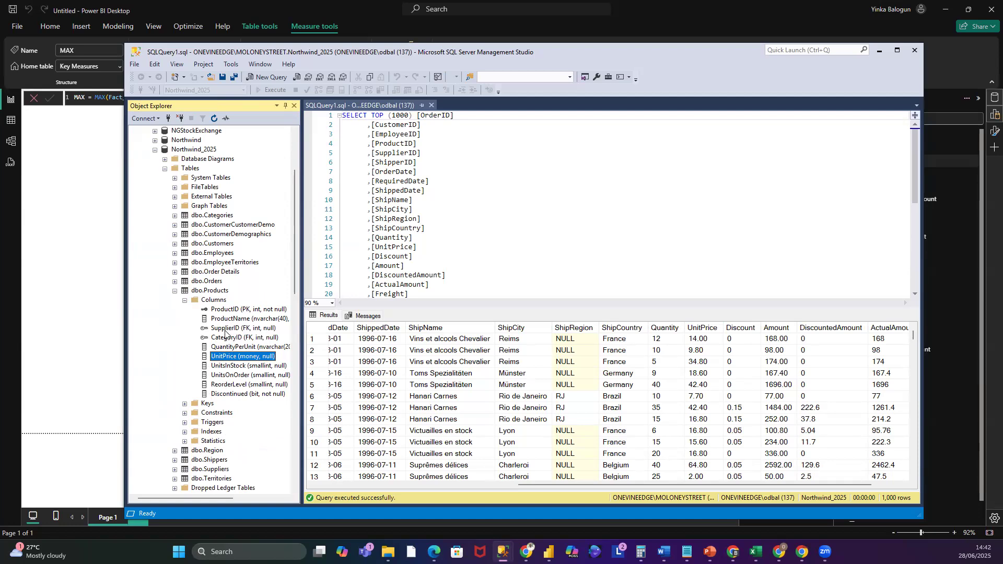
click(174, 292)
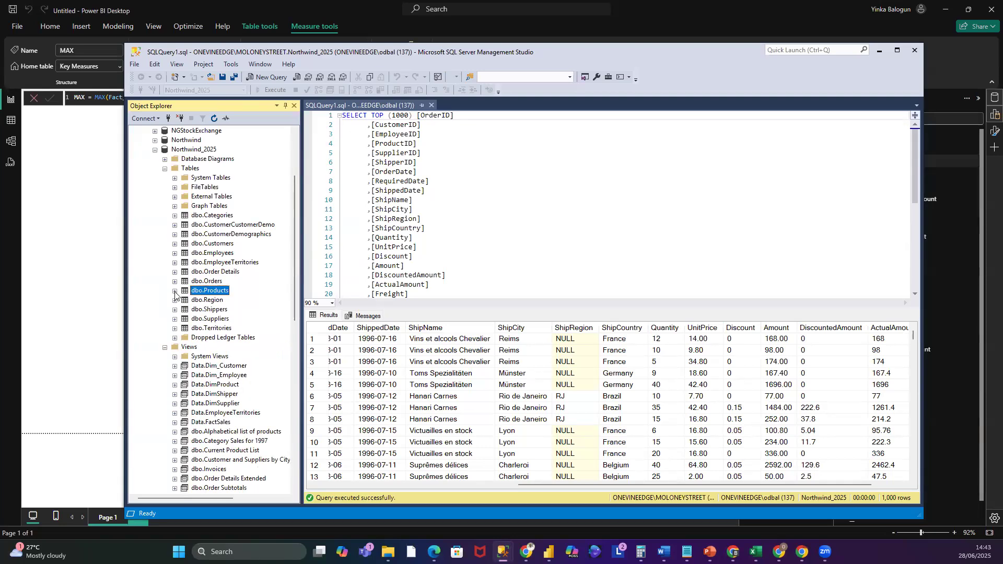
click(879, 50)
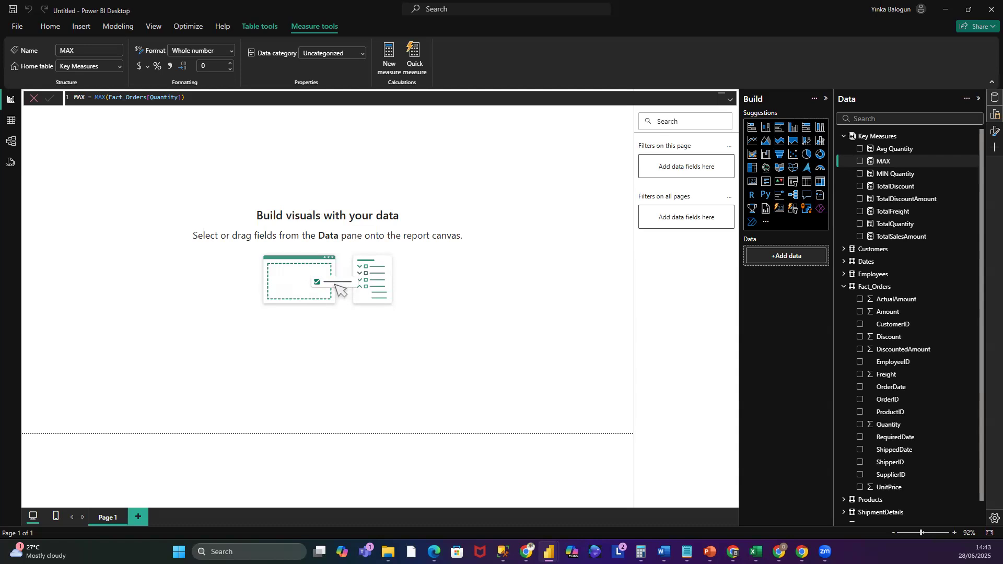
- Create a new Key Measures measure named Cummulative Sales and start its formula with CALCULATE
right_click(891, 137)
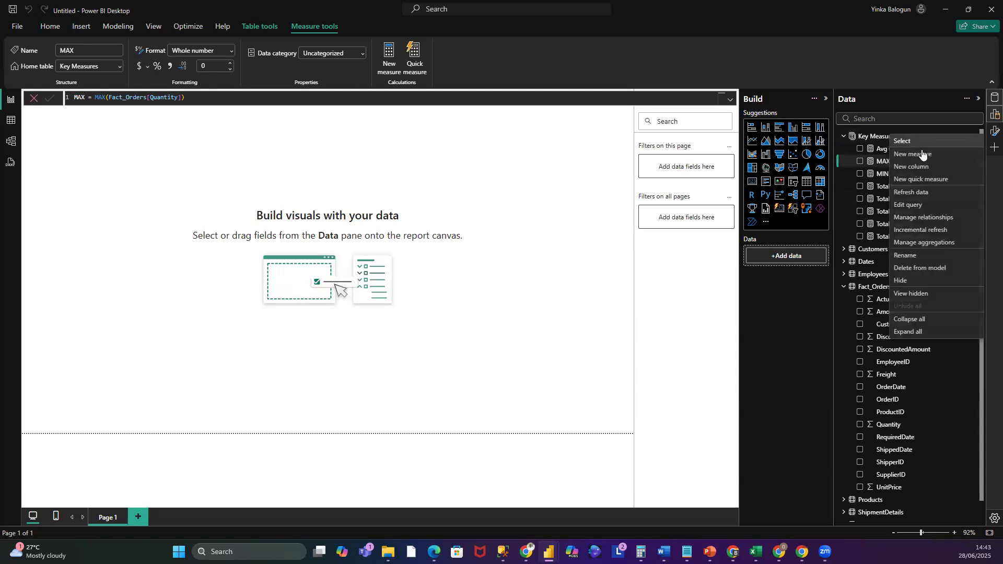
click(922, 155)
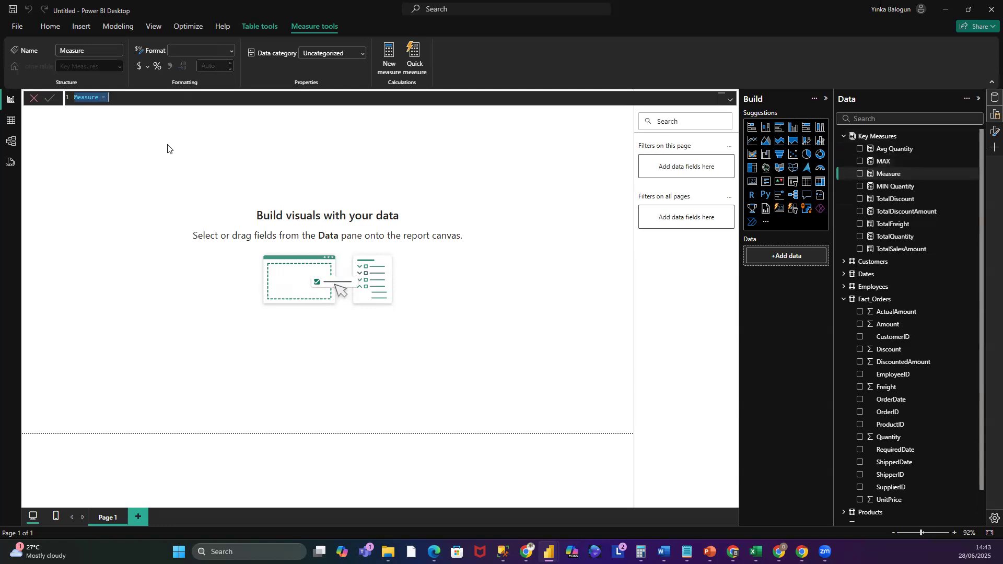
drag(99, 97, 66, 102)
text(Cummulative Sales)
key(End)
text(CA)
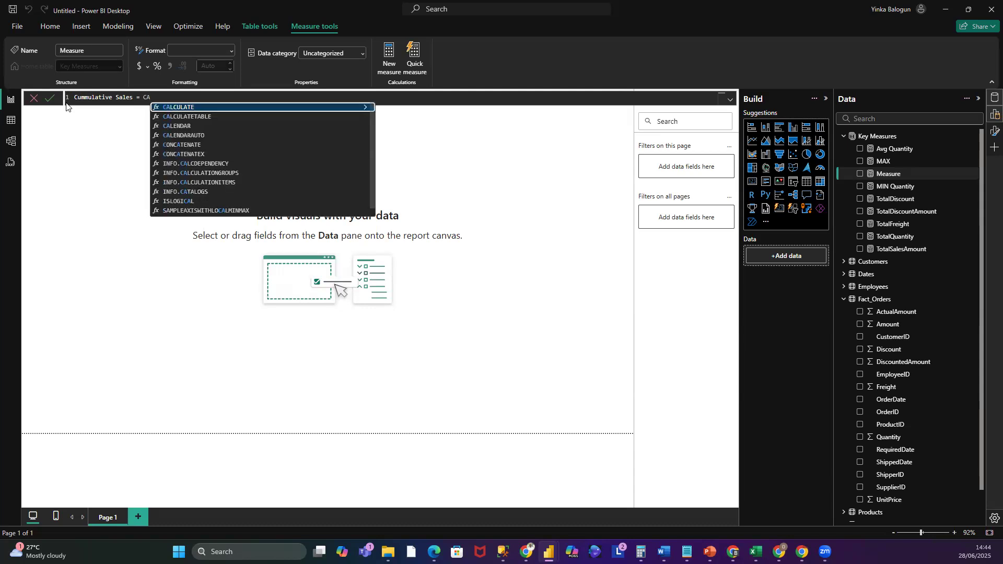
click(242, 108)
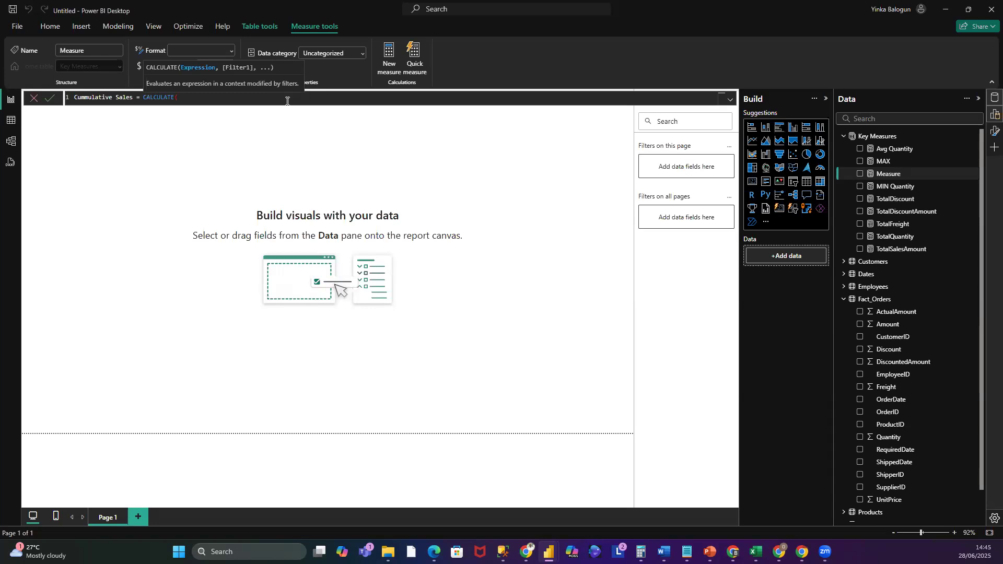
- Use [TotalDiscountAmount] as the CALCULATE expression and start a FILTER argument on a new line
text(T)
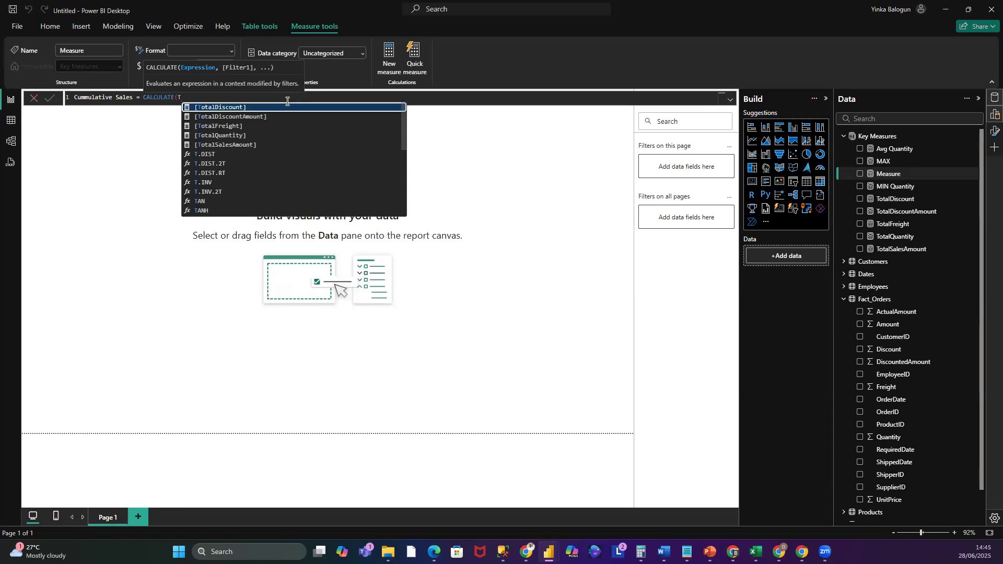
click(247, 115)
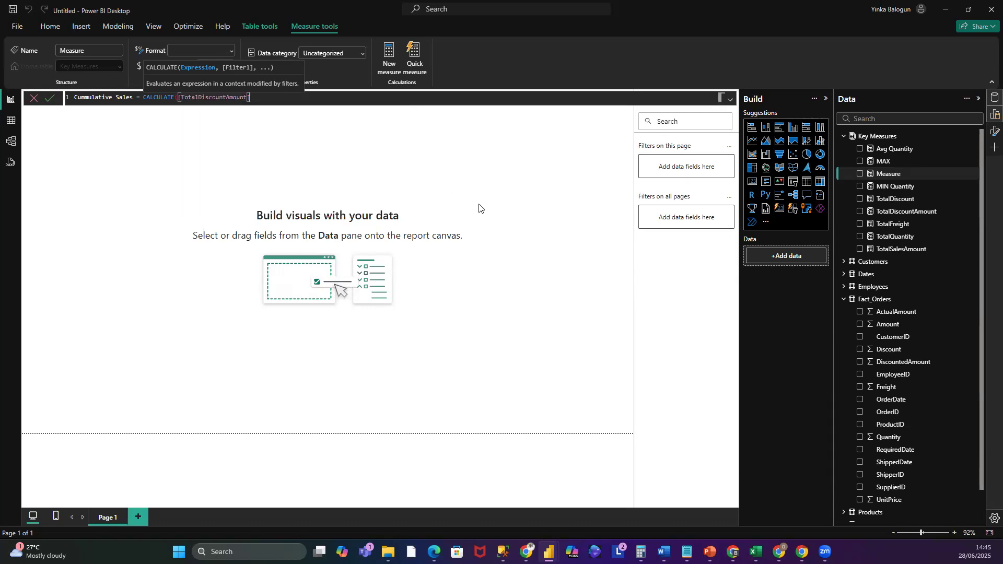
text(,)
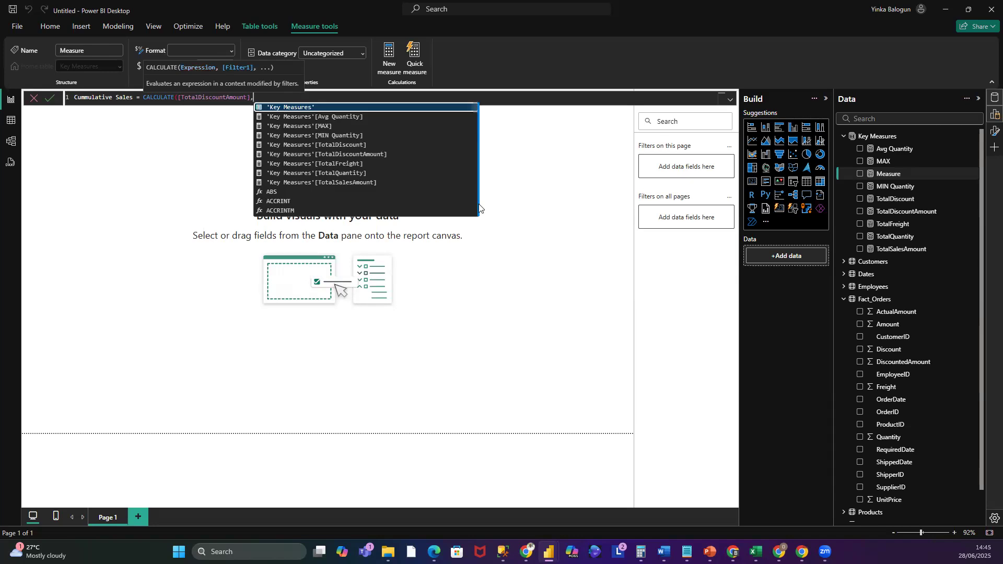
key(shift+Return)
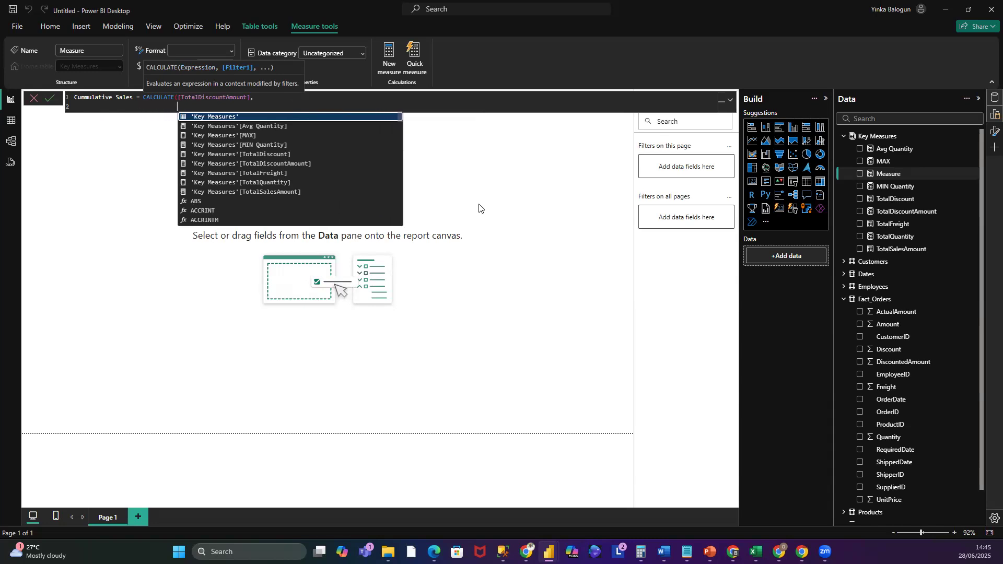
text(FILT)
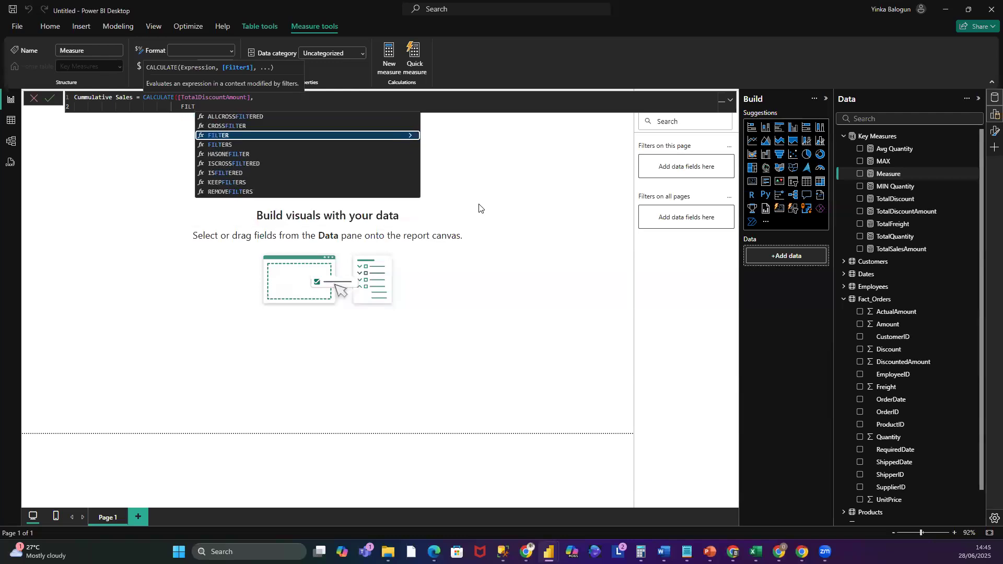
click(243, 135)
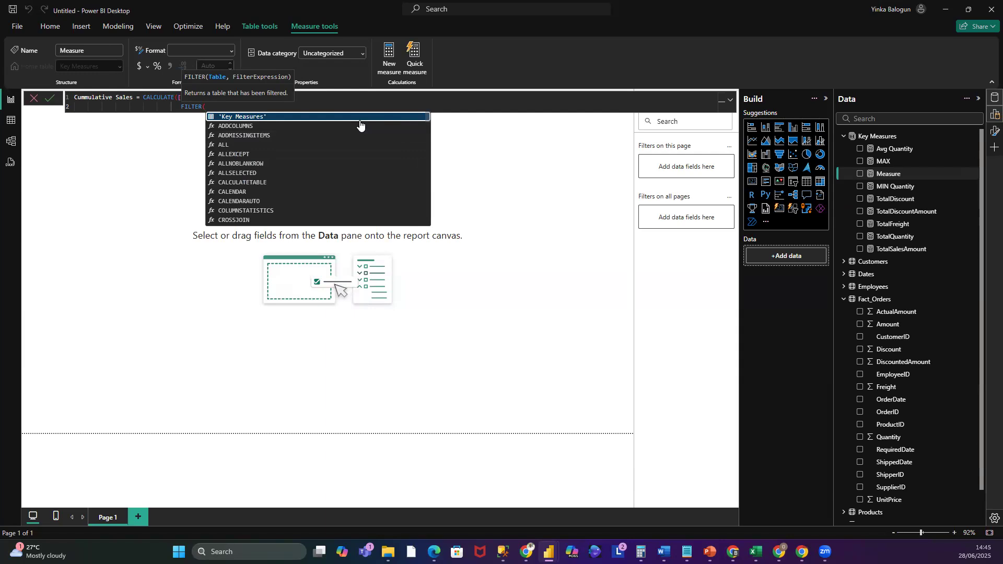
- Make the FILTER table ALL(Dates[Date]) and begin its condition with Dates[Date] on a new line
text(Da)
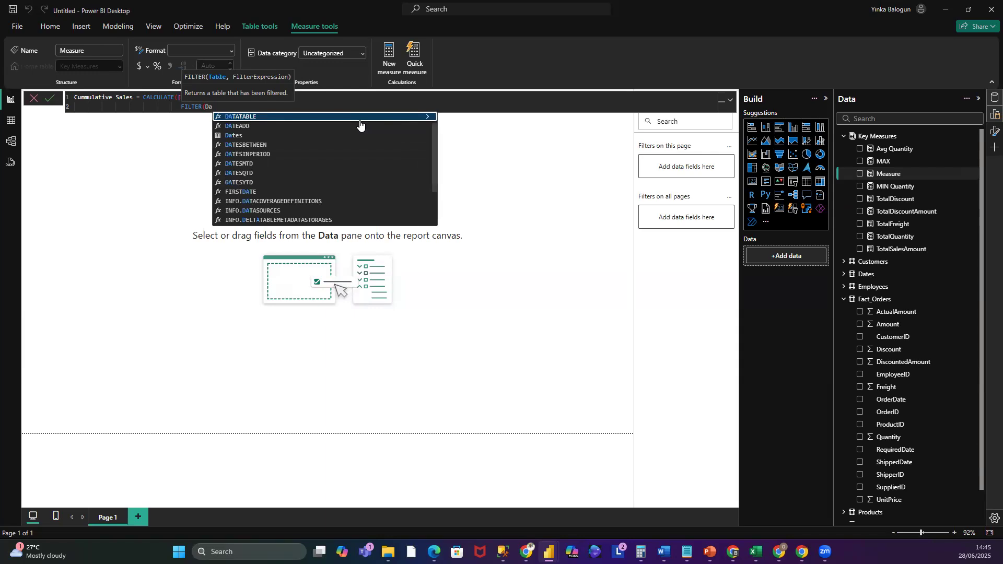
key(BackSpace)
key(BackSpace)
text(ALL)
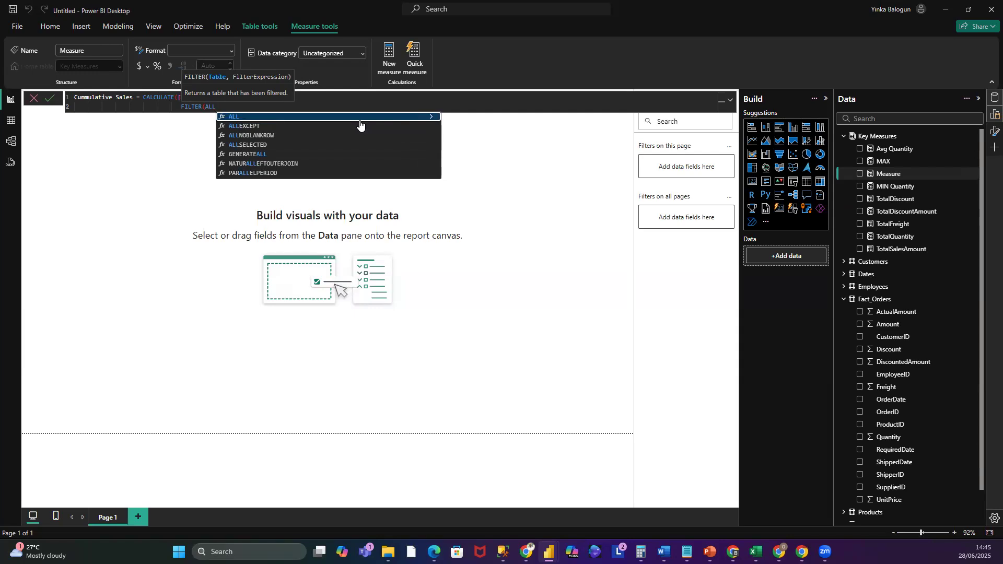
text((Date)
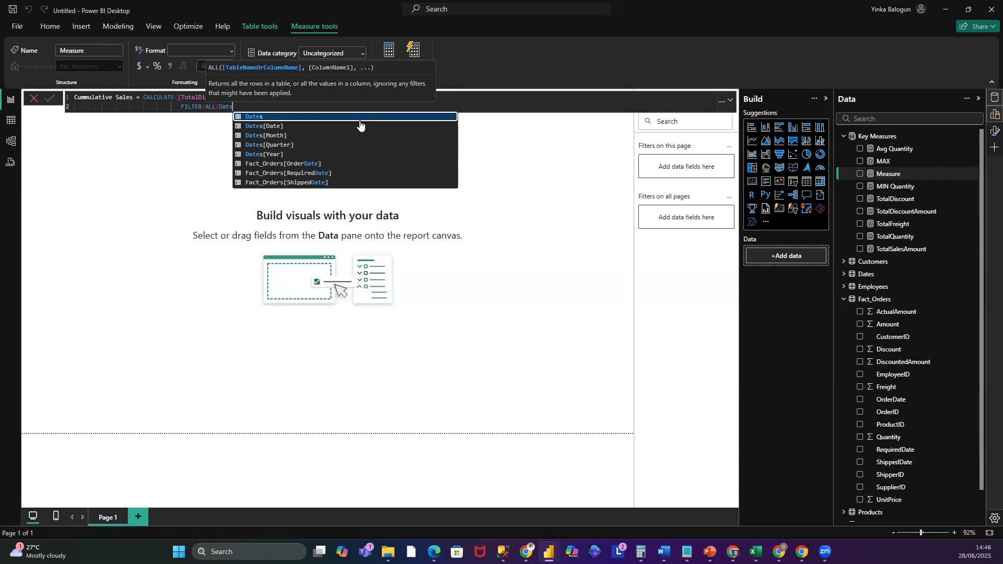
click(277, 127)
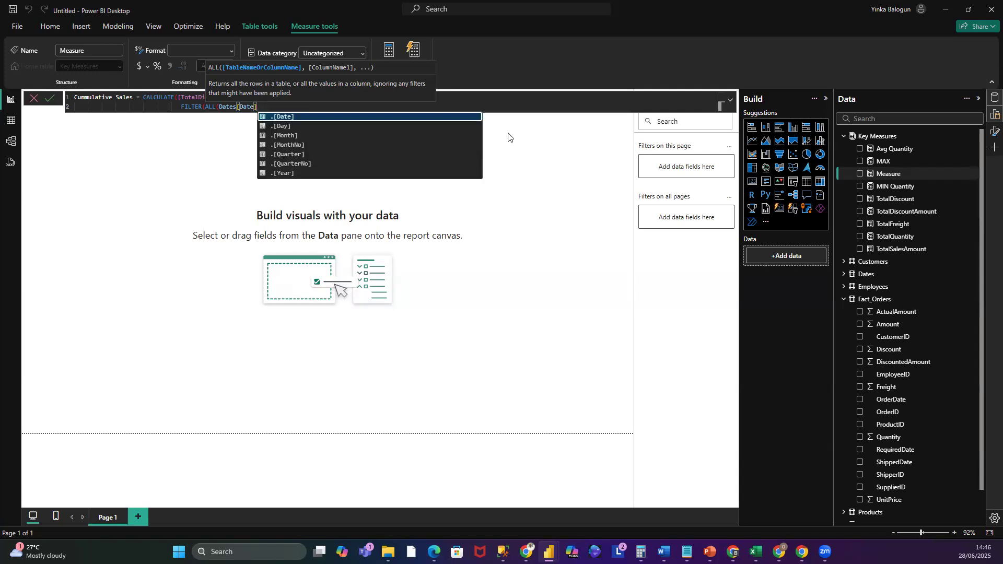
text(,)
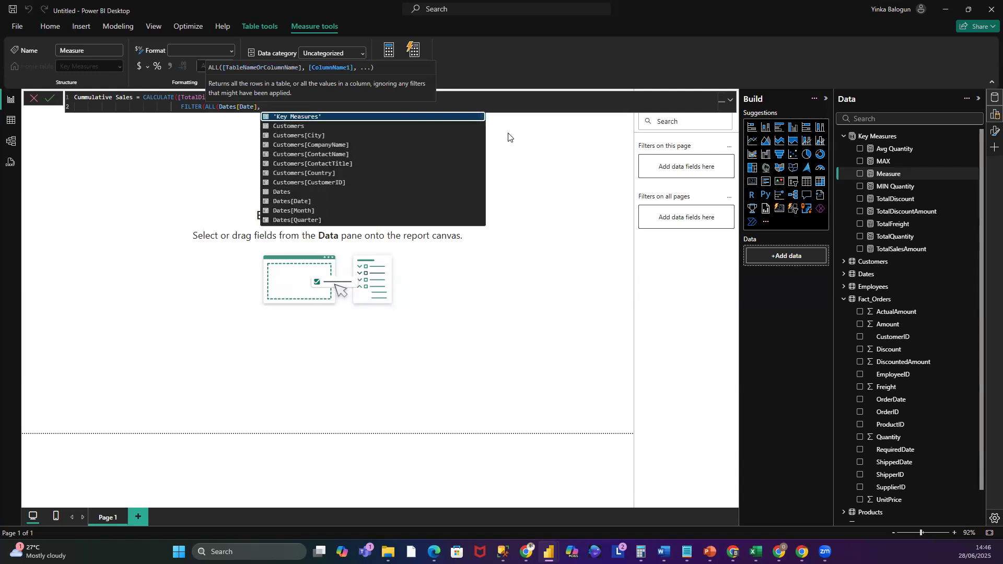
key(shift+Return)
text(DAte)
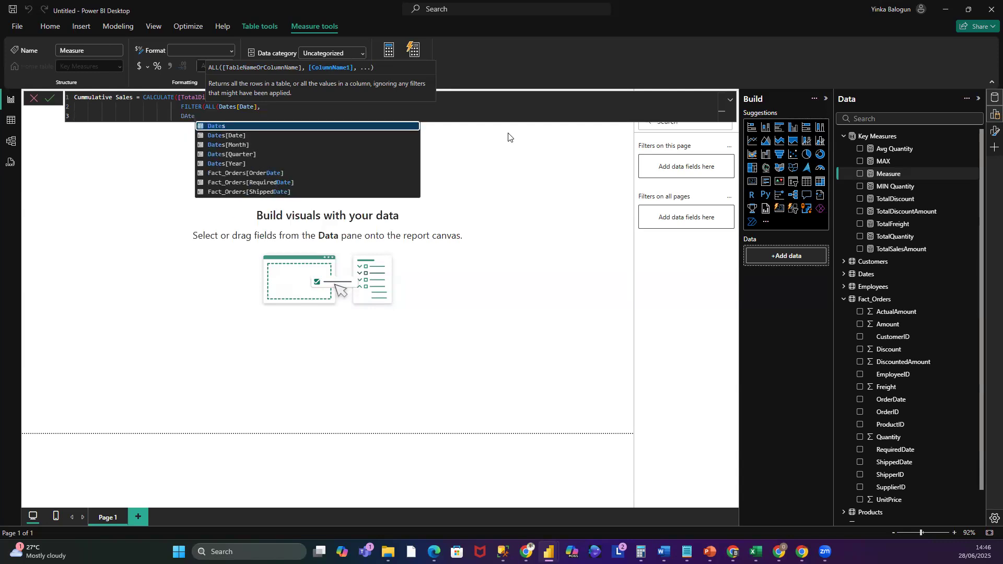
click(246, 136)
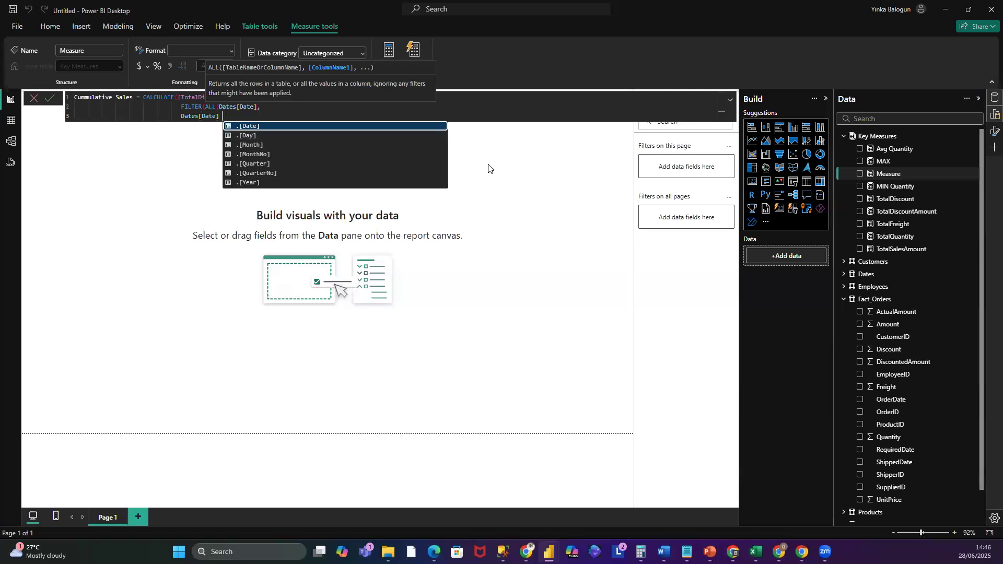
- Finish the condition as Dates[Date] <= MAX(Dates[Date]), close all parentheses and commit the Cummulative Sales measure
text(<)
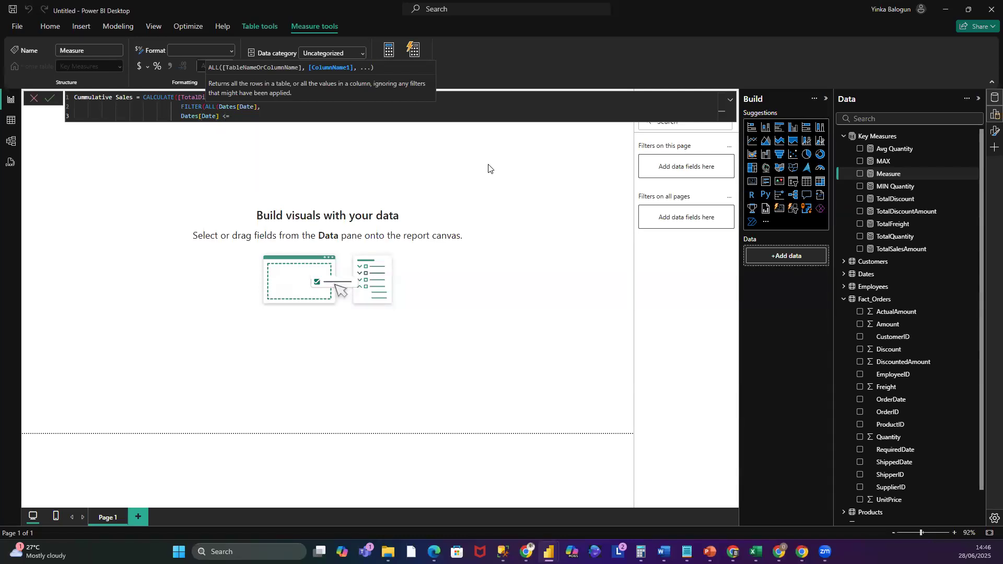
text(= MAX)
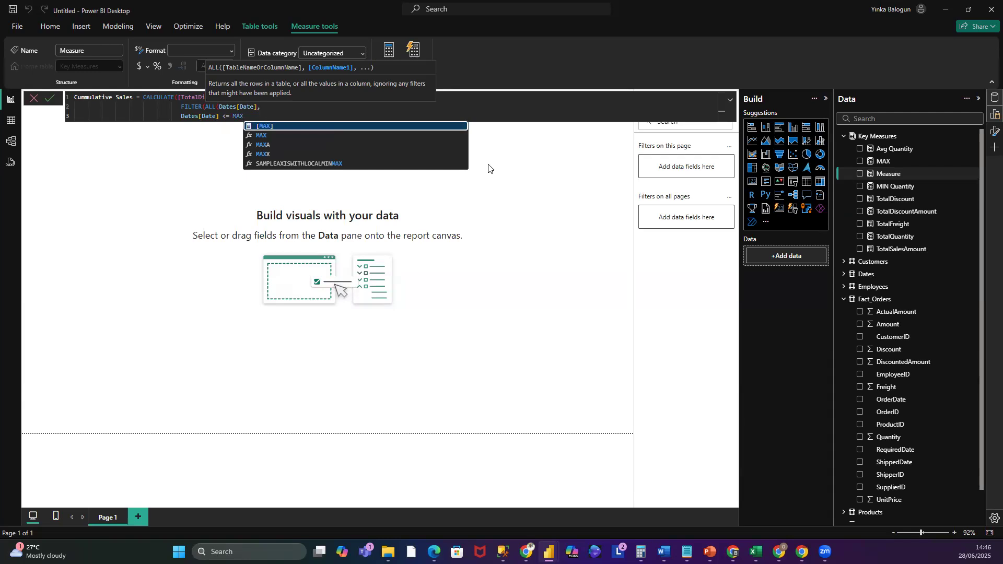
text((Date)
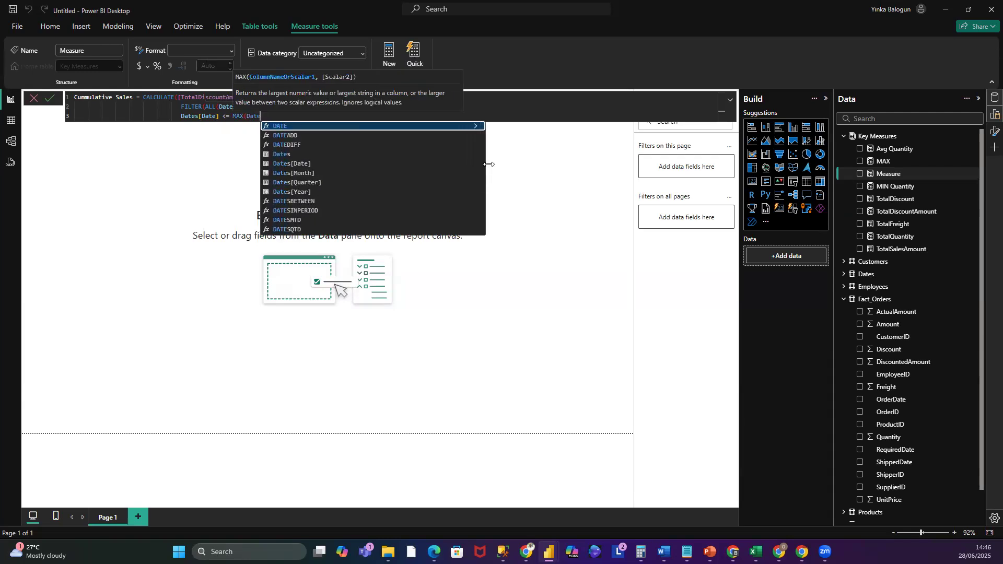
text(s)
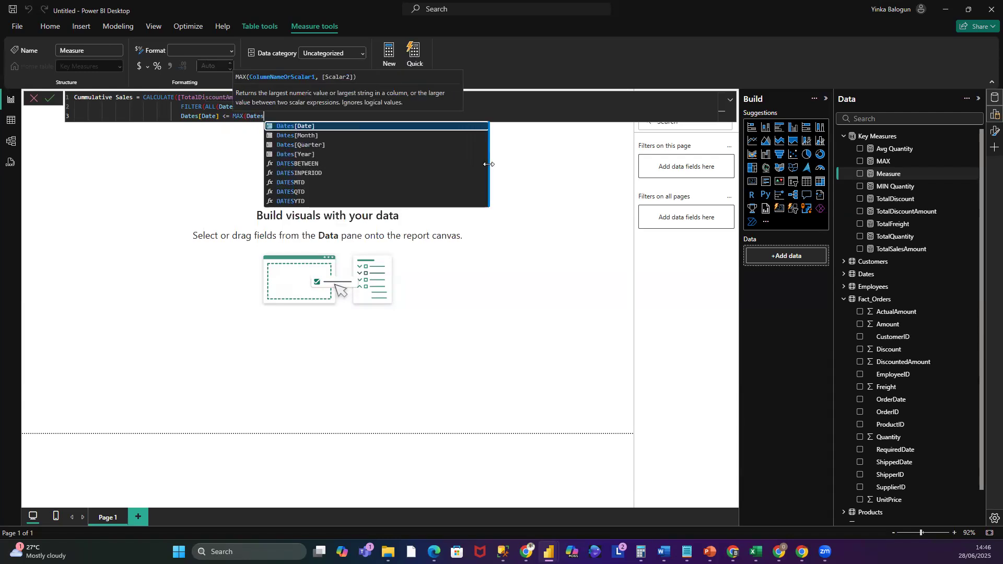
click(338, 127)
text())
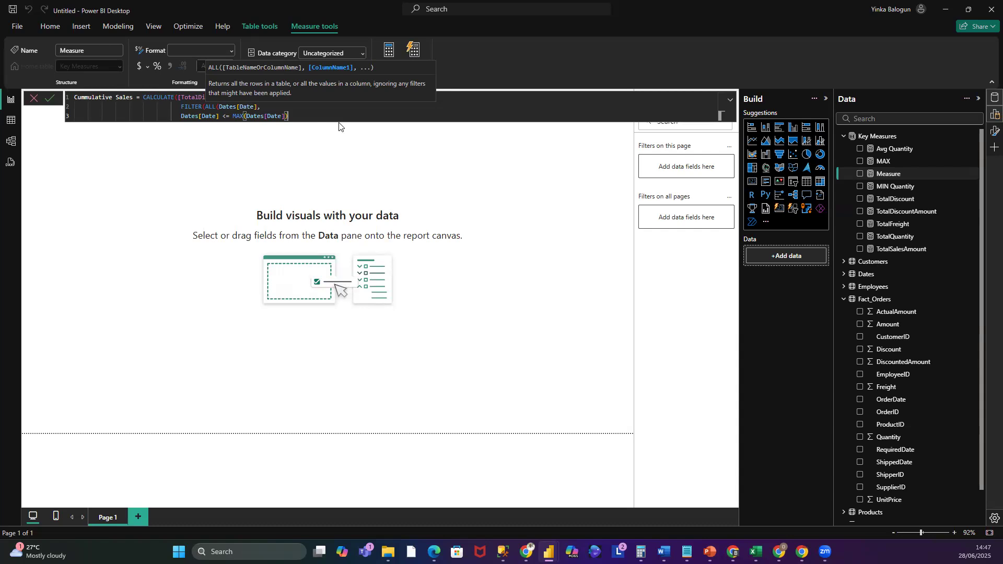
text())
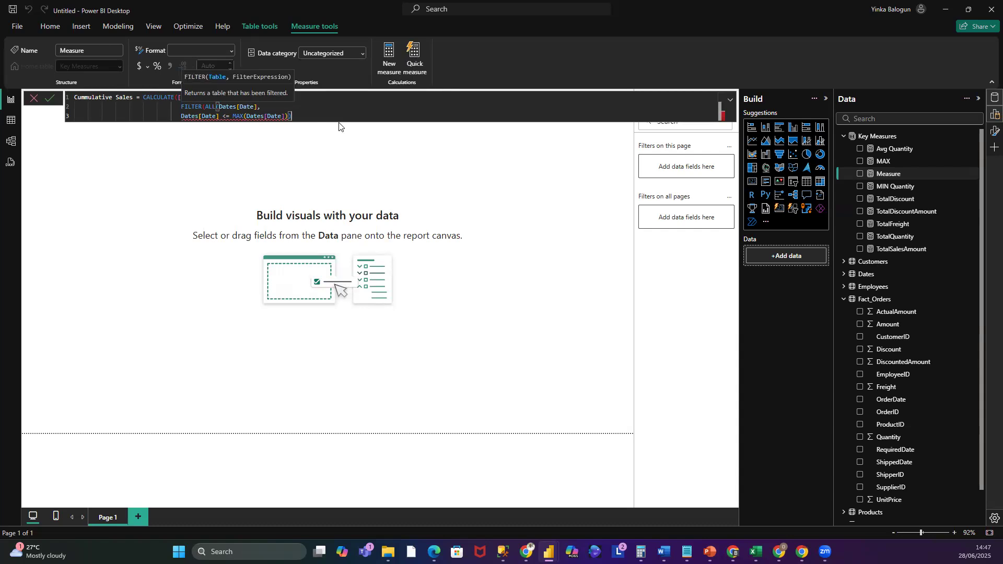
text())
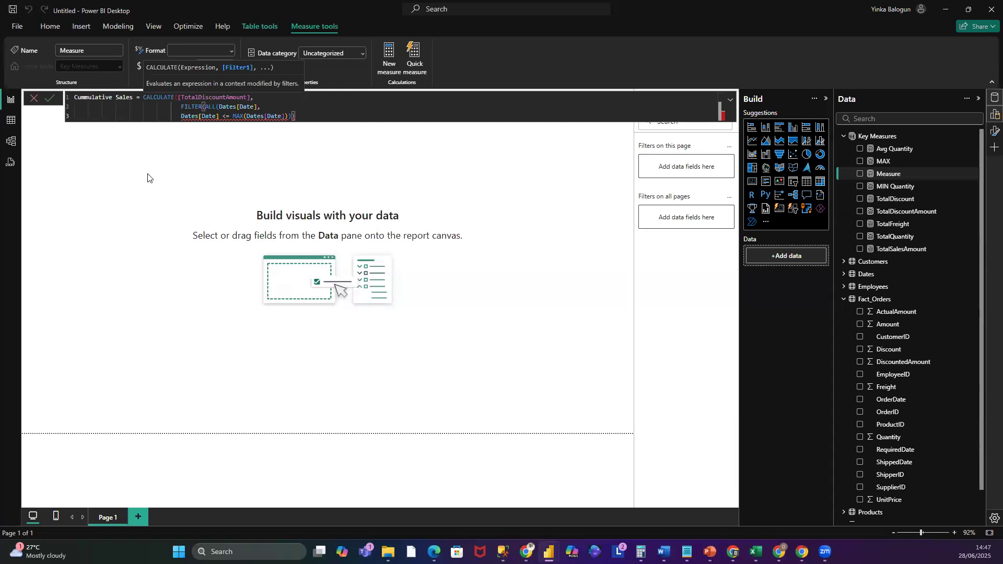
text())
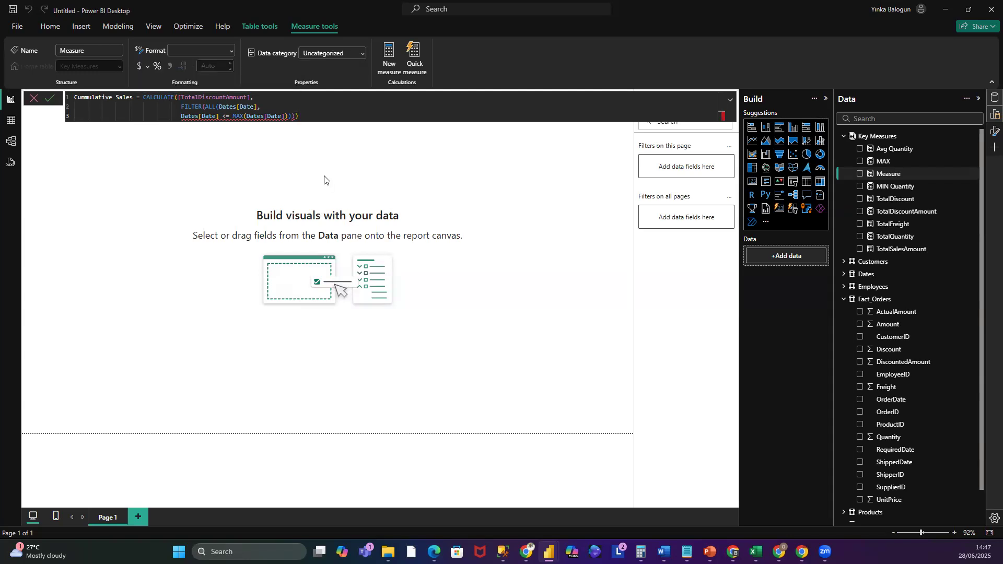
key(Return)
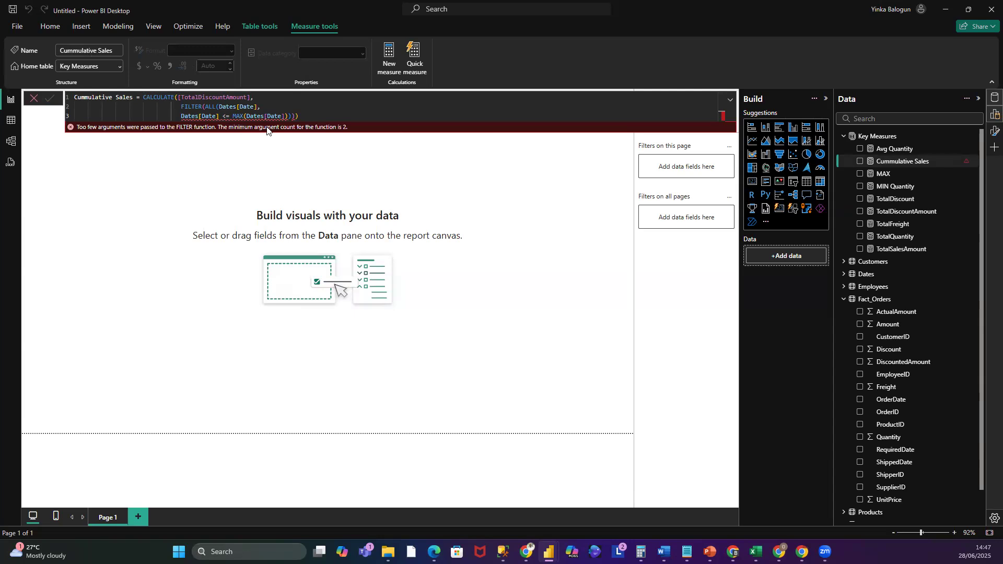
- Try to fix the closing parentheses at the end of the Cummulative Sales formula and commit it
click(312, 117)
key(BackSpace)
mouse_move(218, 111)
mouse_move(186, 117)
key(BackSpace)
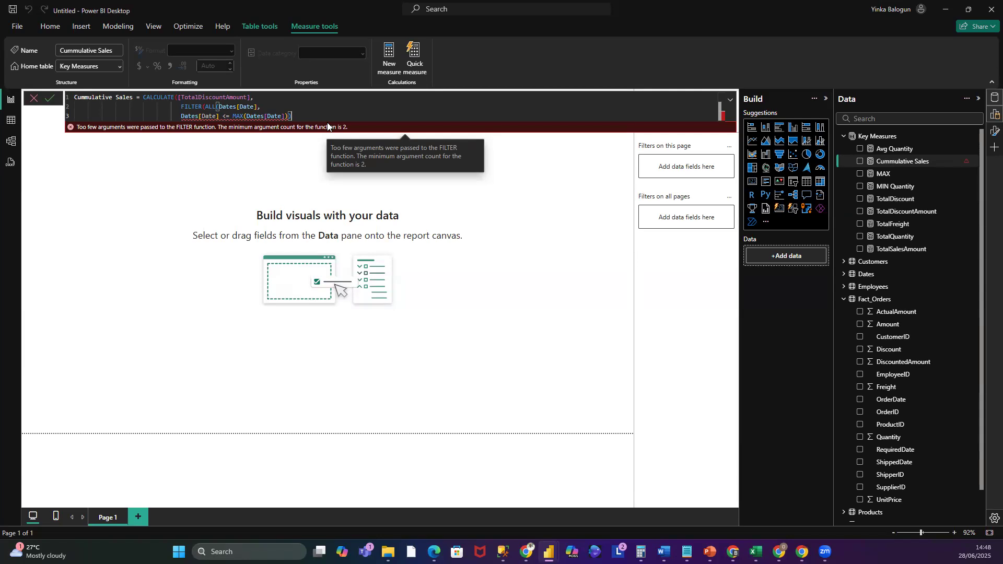
key(BackSpace)
text()))
click(48, 101)
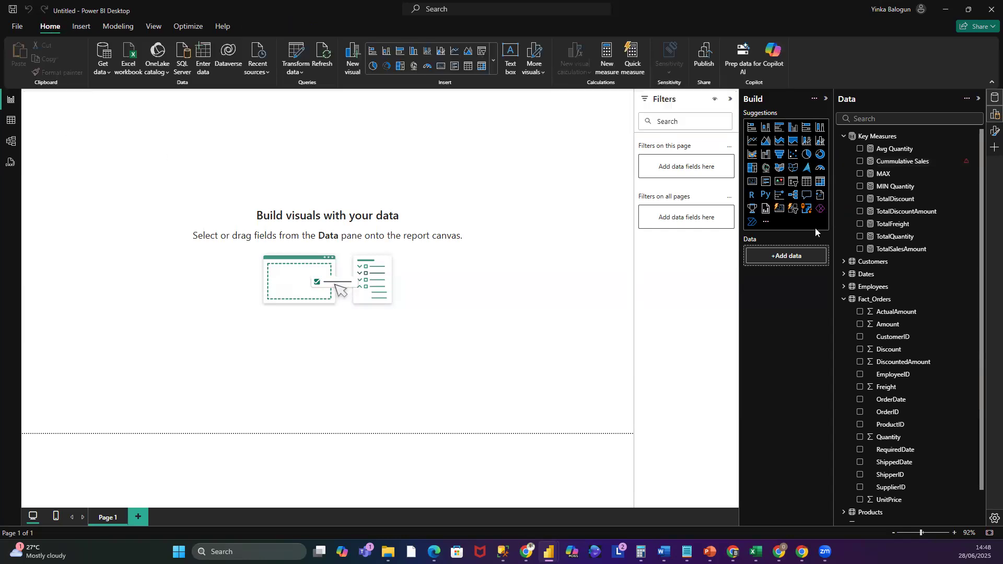
- Reopen Cummulative Sales and retype its condition as Dates[Date] <= MAX(Dates[Date]) with three closing parentheses, then commit
click(928, 164)
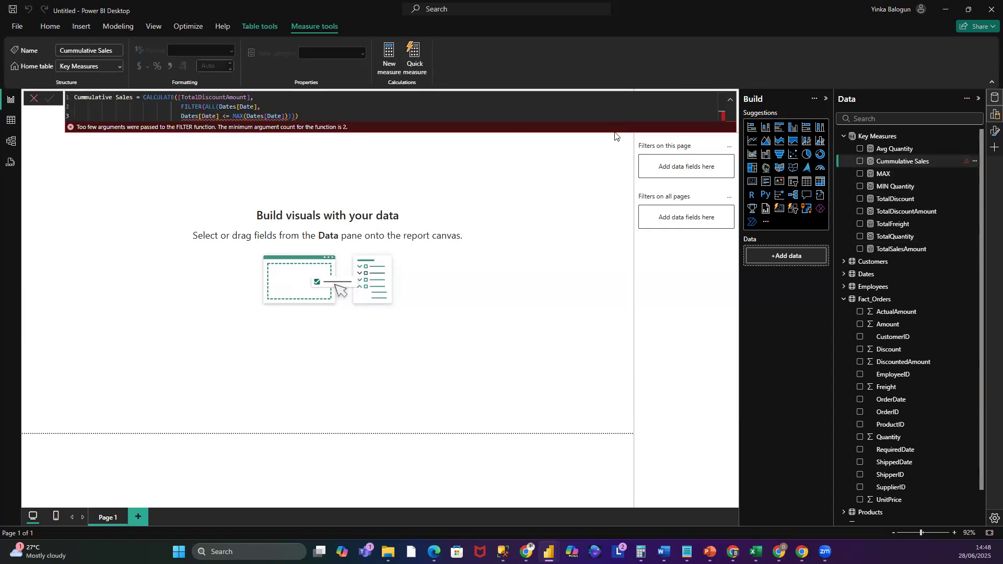
click(219, 117)
click(234, 116)
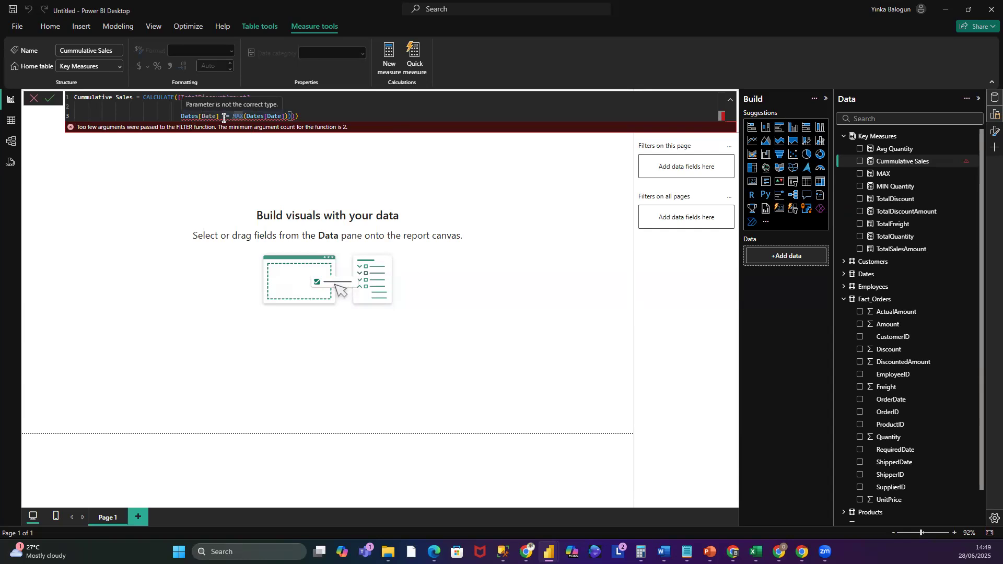
key(BackSpace)
key(BackSpace)
key(BackSpace)
key(BackSpace)
key(BackSpace)
key(BackSpace)
key(BackSpace)
key(BackSpace)
key(BackSpace)
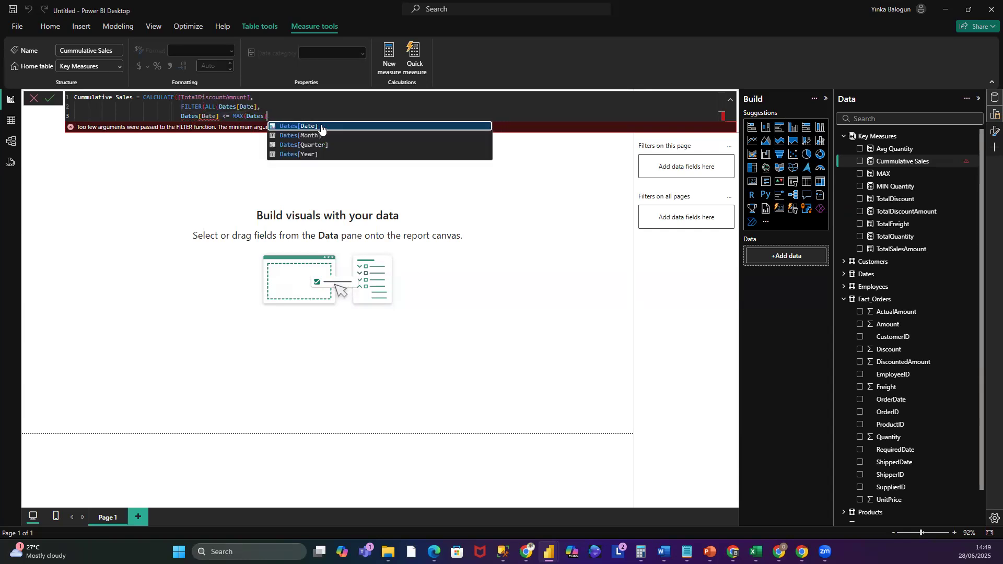
key(BackSpace)
key(BackSpace)
key(BackSpace)
key(BackSpace)
key(BackSpace)
key(BackSpace)
key(BackSpace)
key(BackSpace)
key(BackSpace)
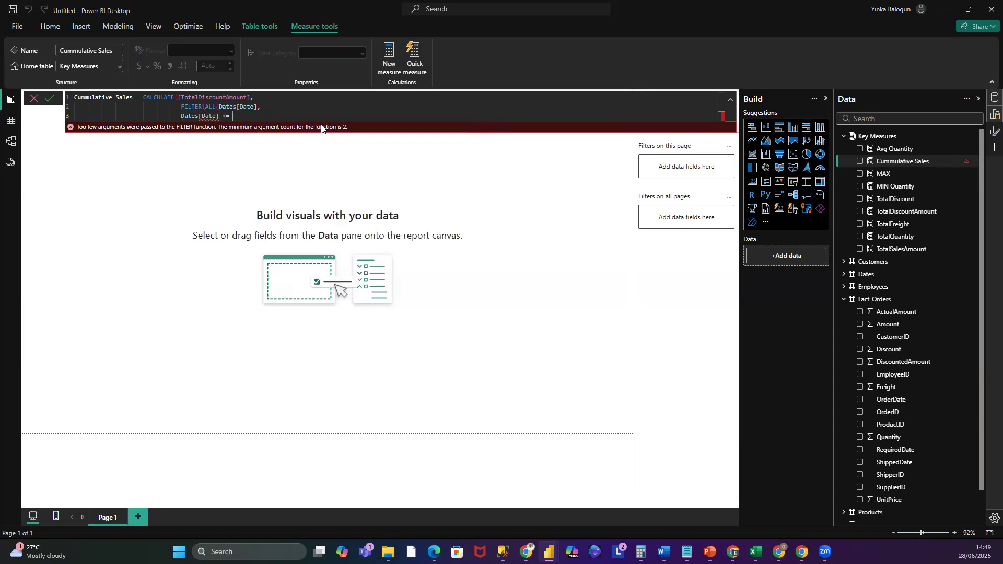
key(BackSpace)
key(BackSpace)
key(BackSpace)
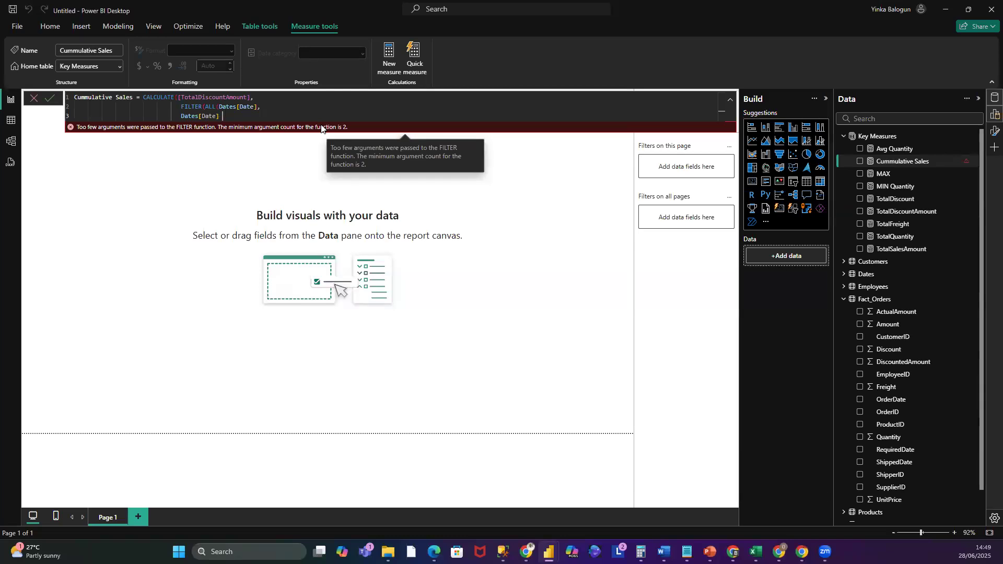
text(<)
text(=)
key(BackSpace)
text(MA)
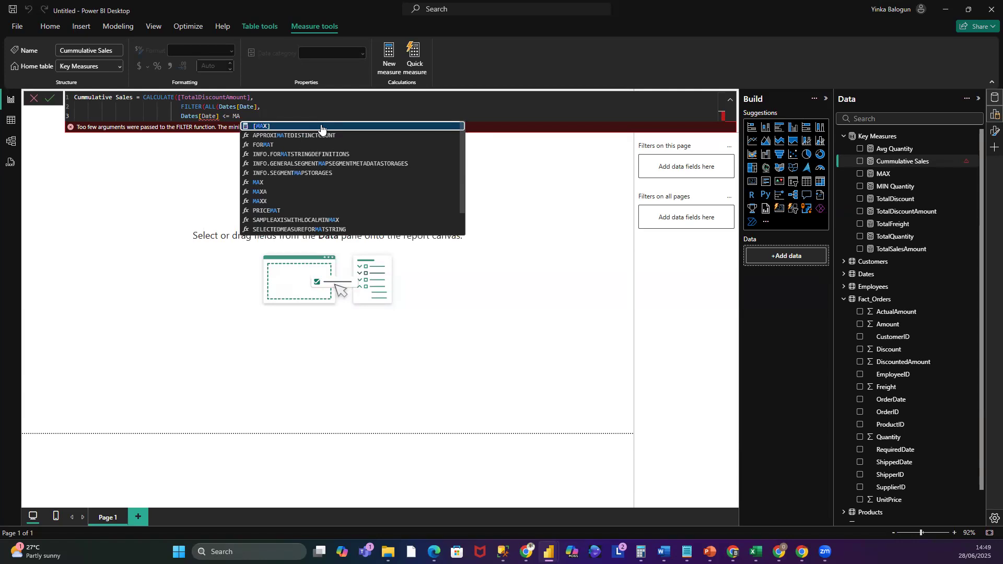
text(X)
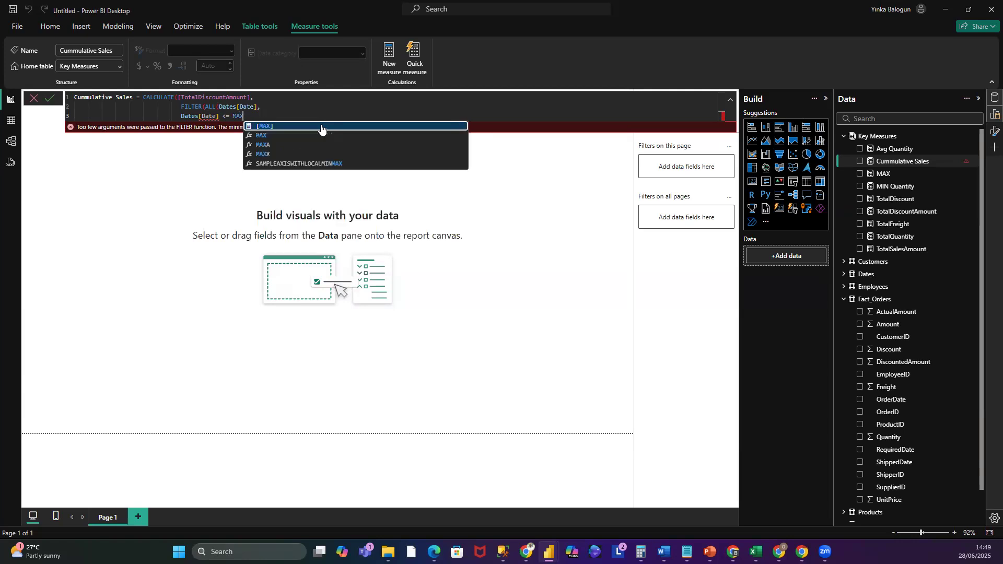
text(()
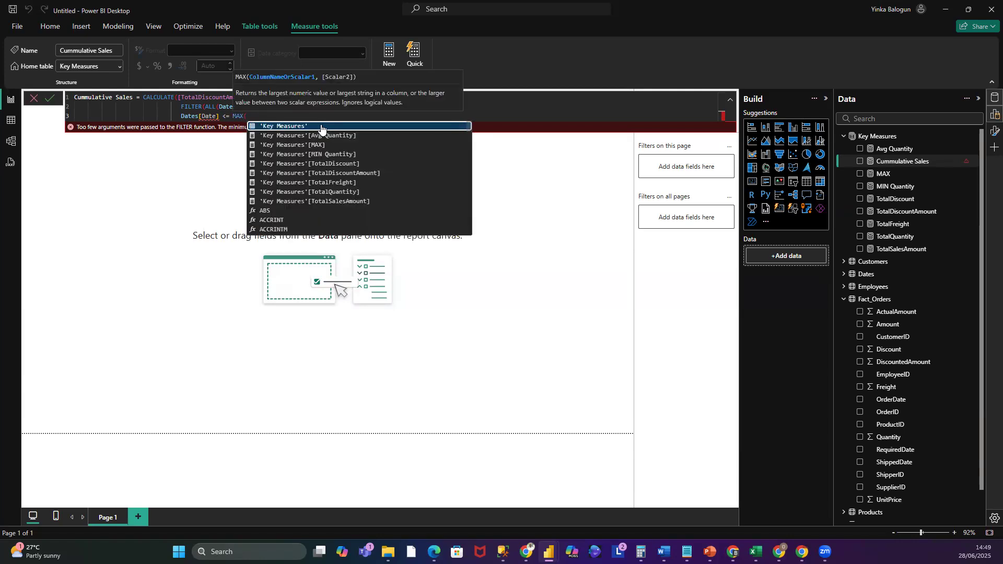
text(DAtes)
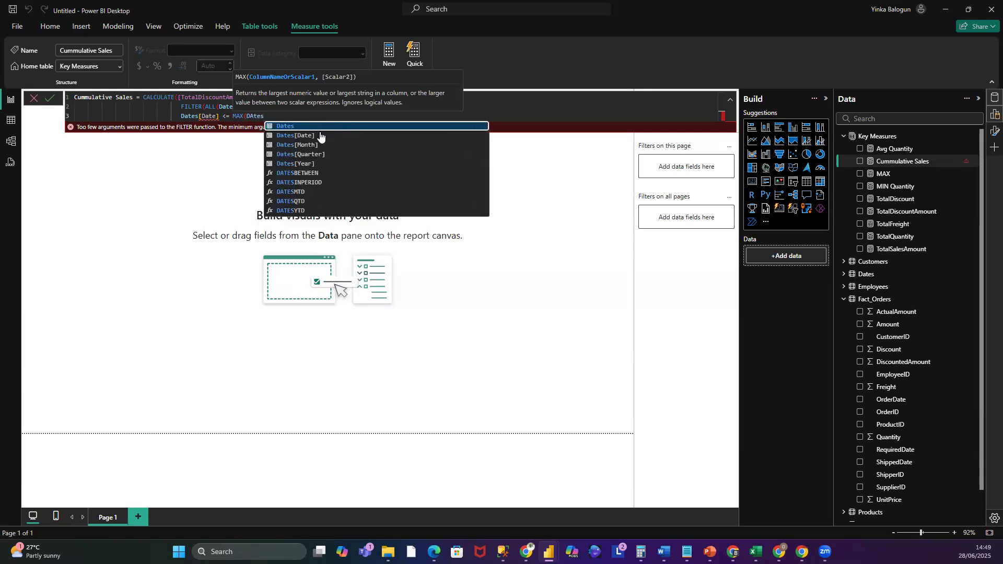
click(321, 136)
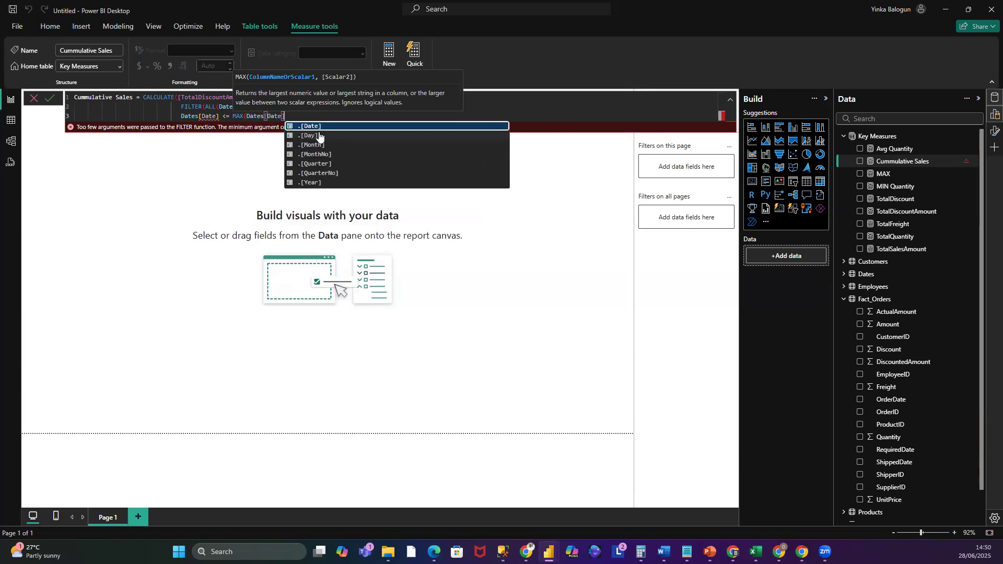
text())))
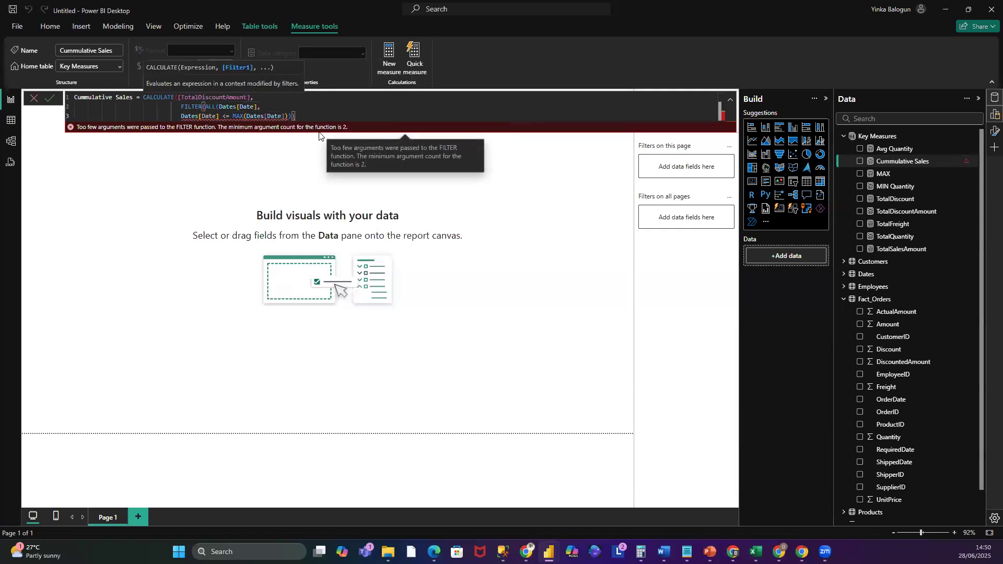
key(Return)
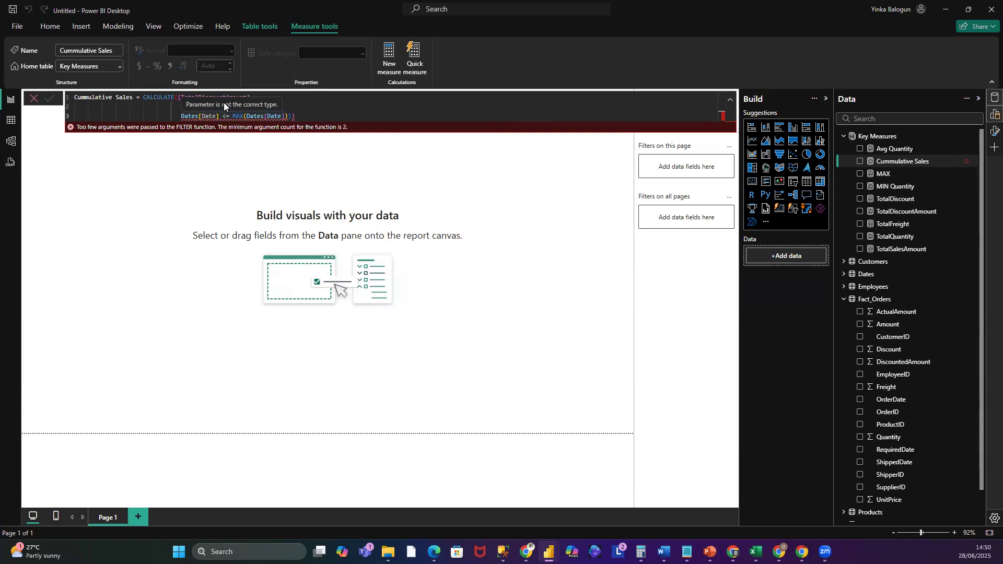
- Close the ALL(Dates[Date]) parenthesis before the comma in the FILTER line and commit the Cummulative Sales measure
click(355, 115)
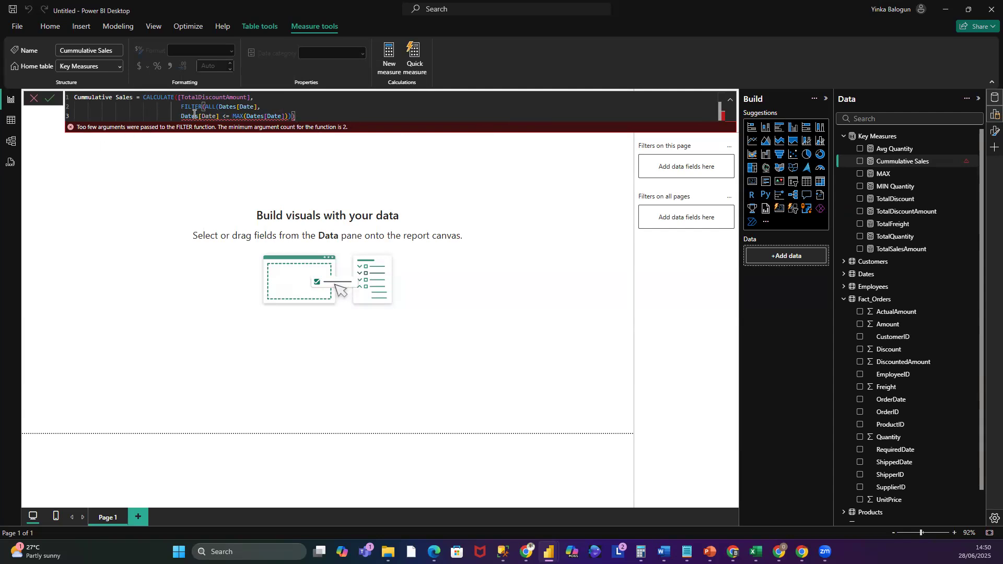
drag(181, 116, 289, 114)
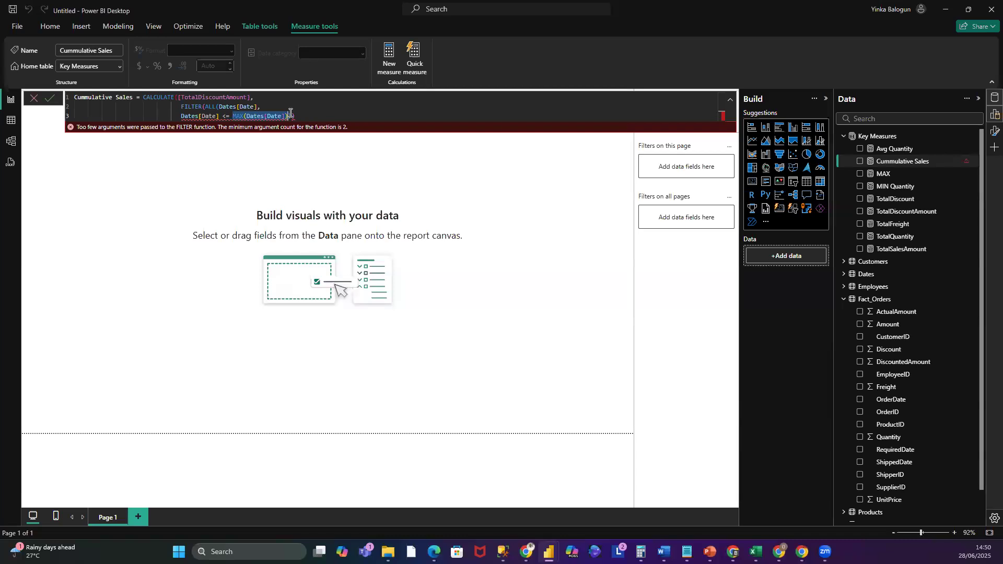
click(256, 107)
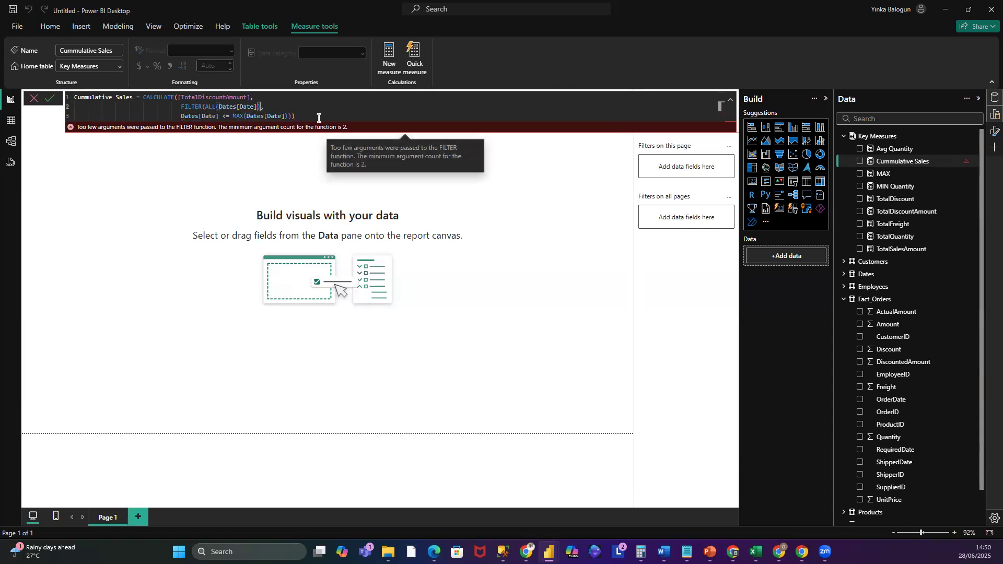
click(251, 107)
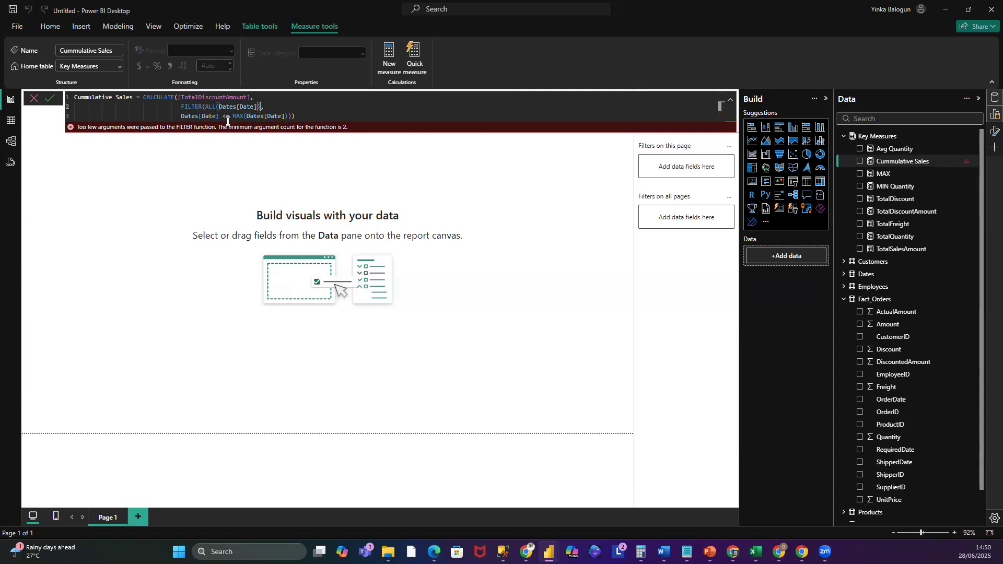
click(50, 99)
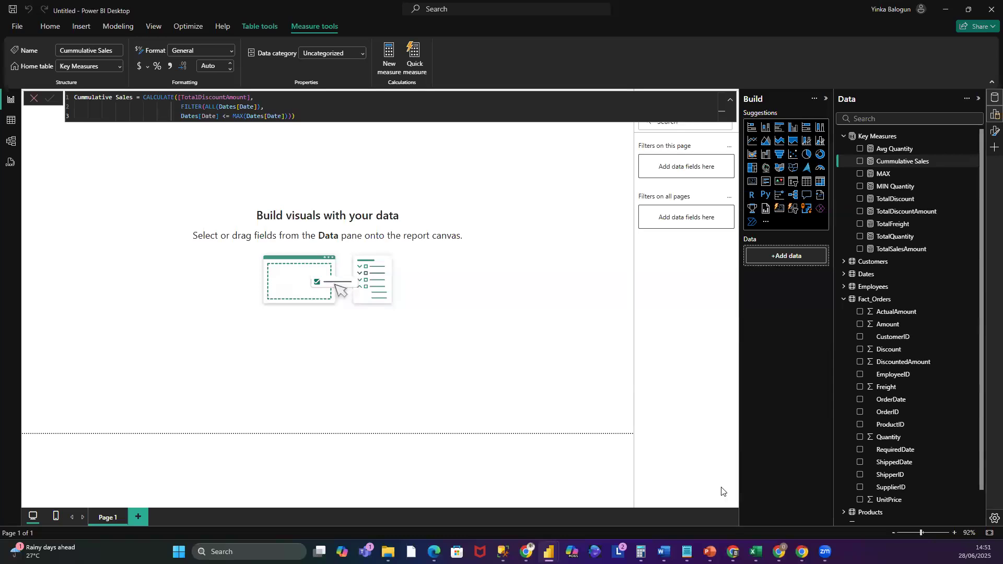
- Create a new Key Measures measure named Cummulative Sales LY and start its formula with CALCULATE
right_click(886, 136)
click(918, 156)
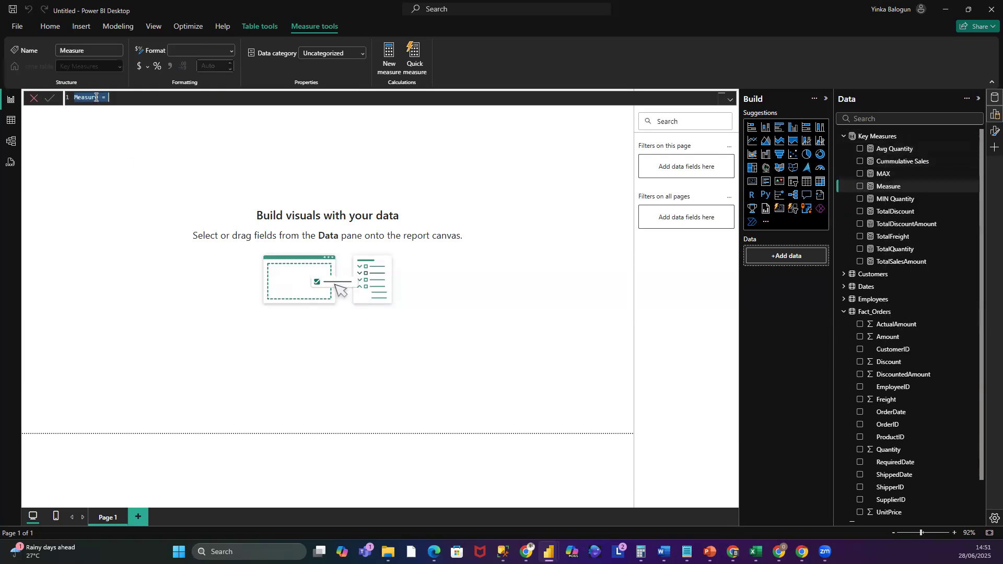
drag(101, 97, 74, 91)
text(Cummulative Sales LY)
key(End)
text(CAL)
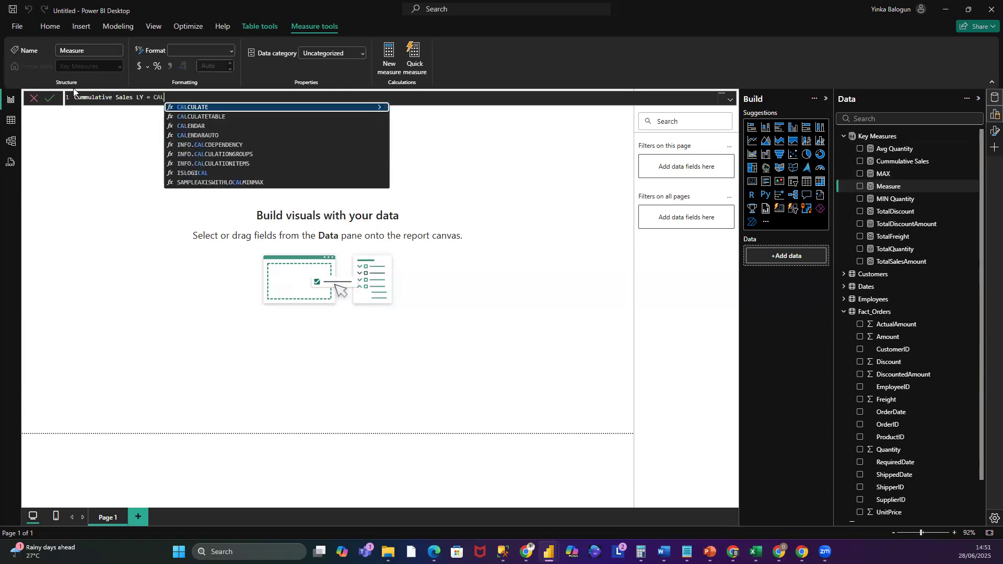
click(232, 107)
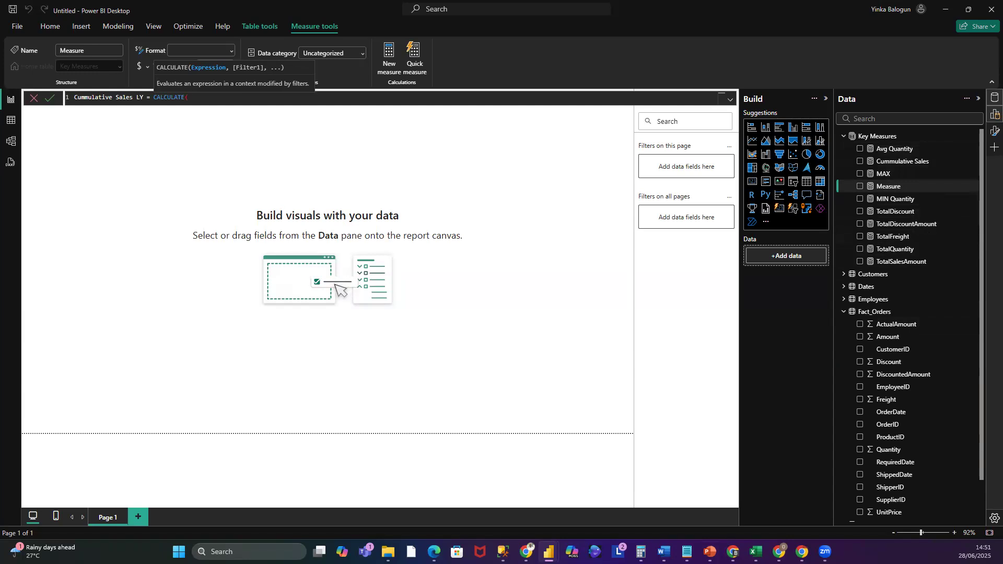
key(shift+Return)
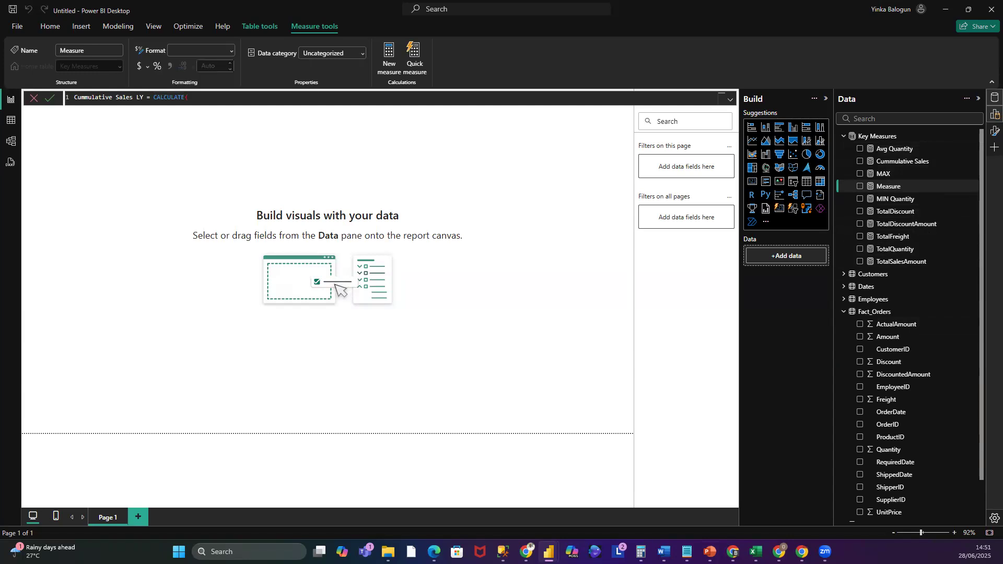
- Rename the new measure in its formula to TotalDiscountAmount LY
drag(133, 98, 74, 98)
text(Tota)
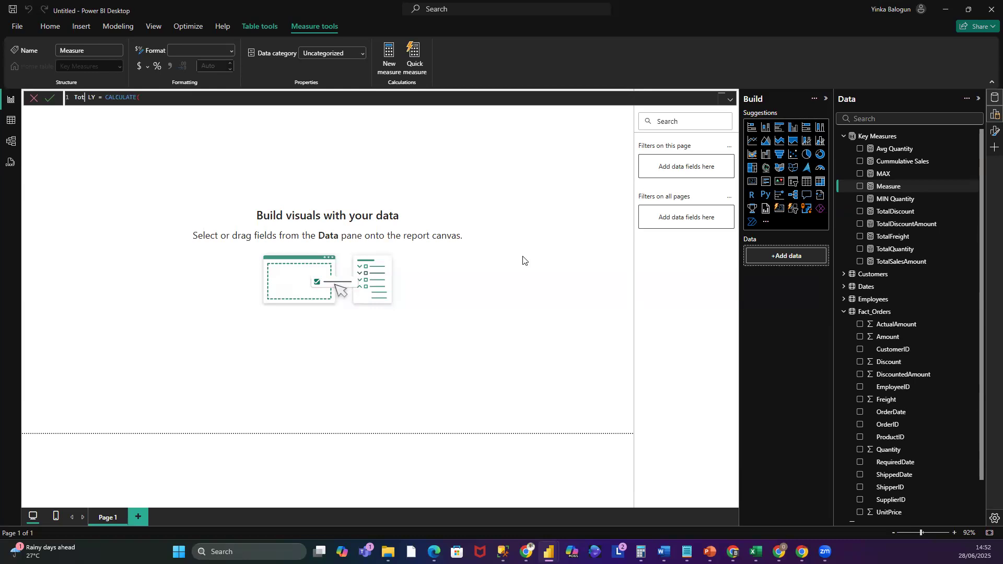
text(lDiscountAmount)
- Use [TotalDiscountAmount] as the CALCULATE expression and add a comma for the filter argument
text(D)
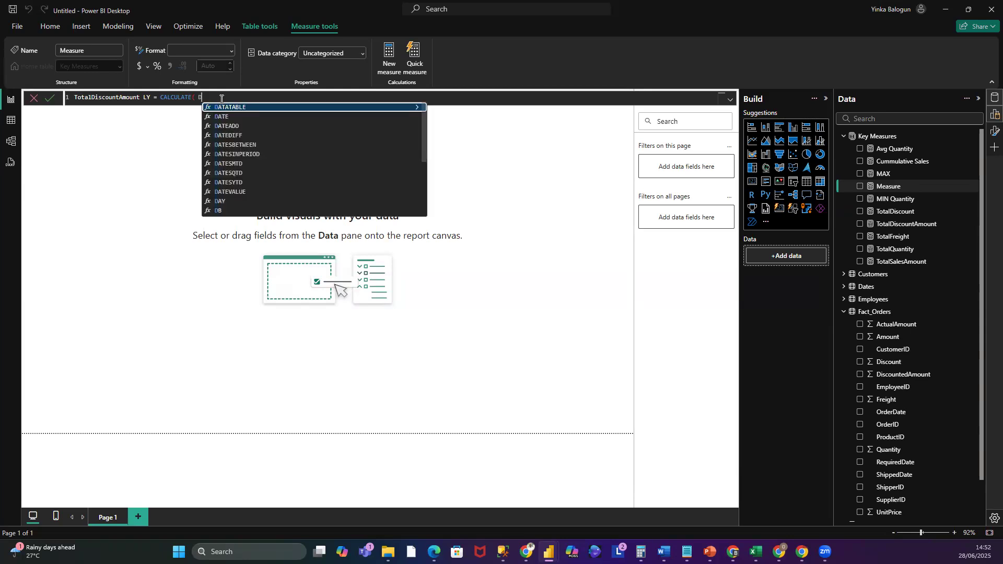
key(BackSpace)
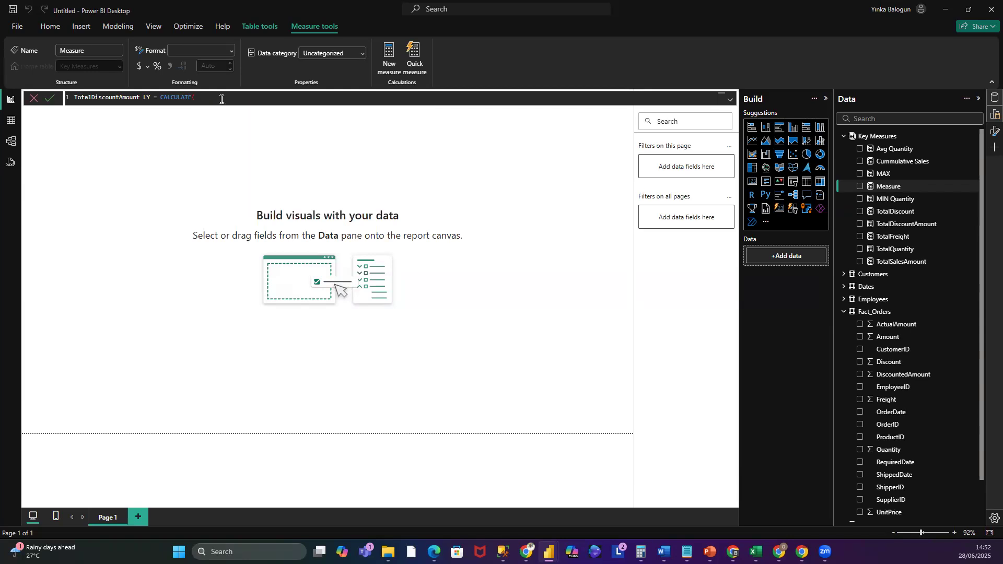
text(Toa)
key(BackSpace)
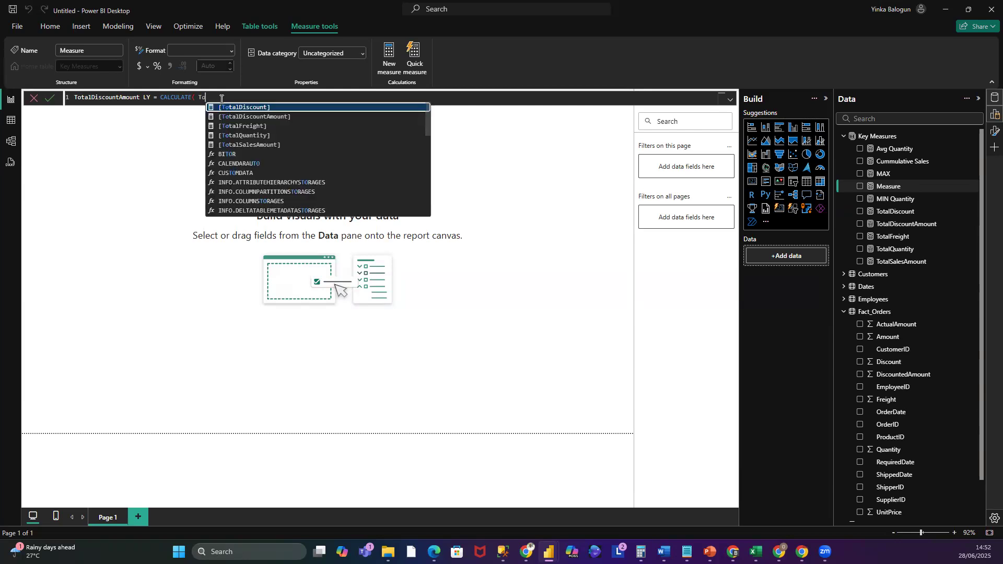
click(266, 116)
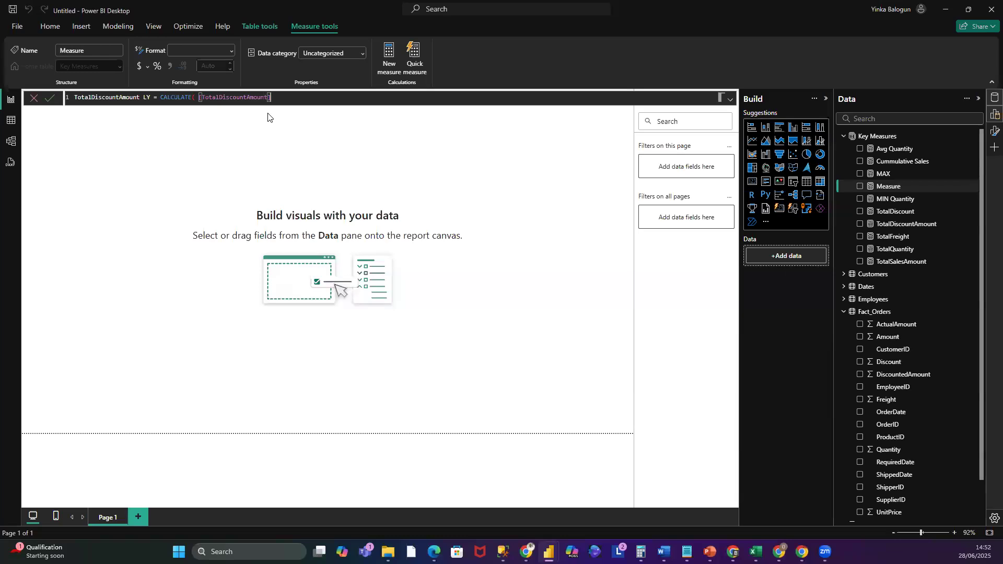
text(<)
key(BackSpace)
text(,)
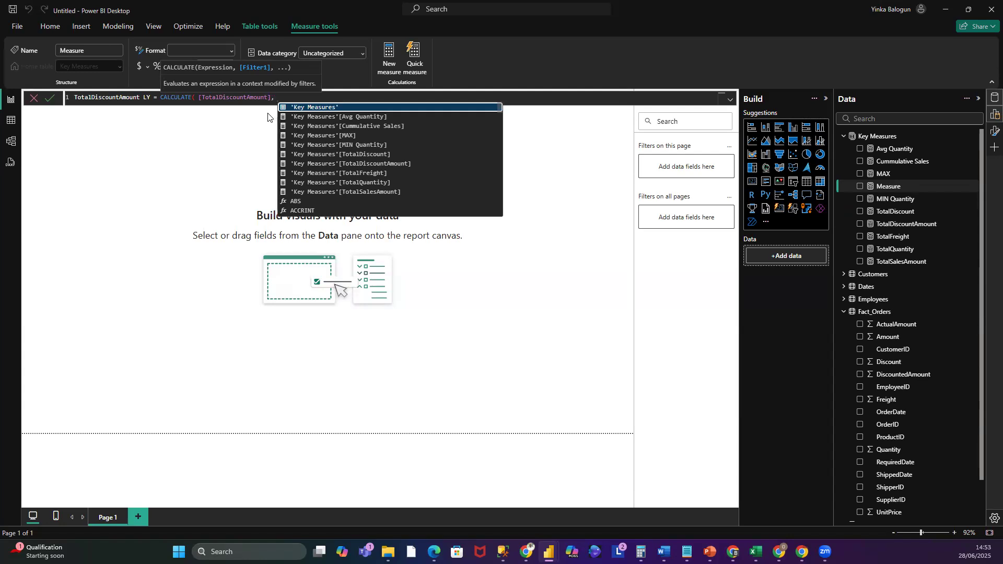
- Add SAMEPERIODLASTYEAR(Dates[Date]) as the CALCULATE filter and close both parentheses
text(SAM)
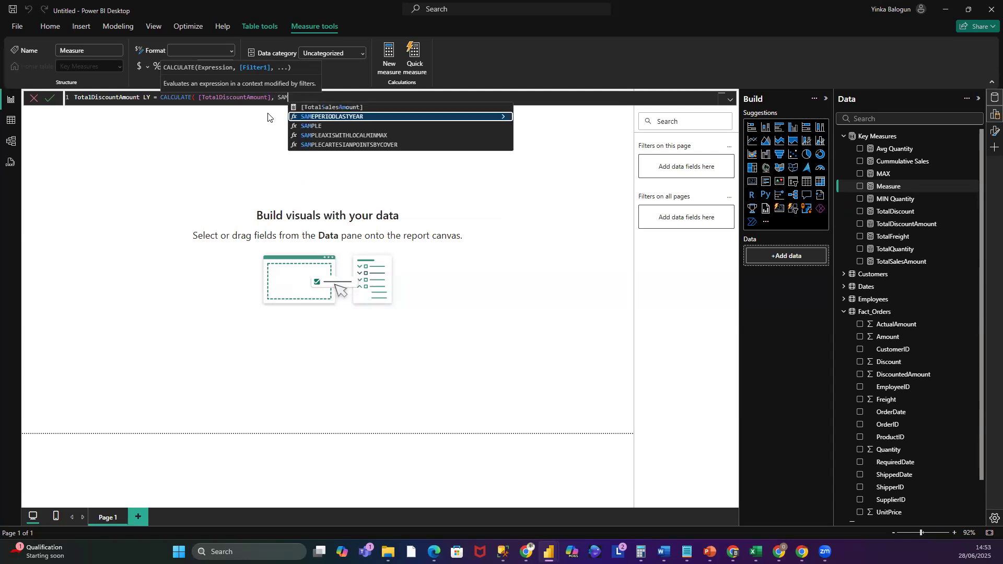
click(343, 117)
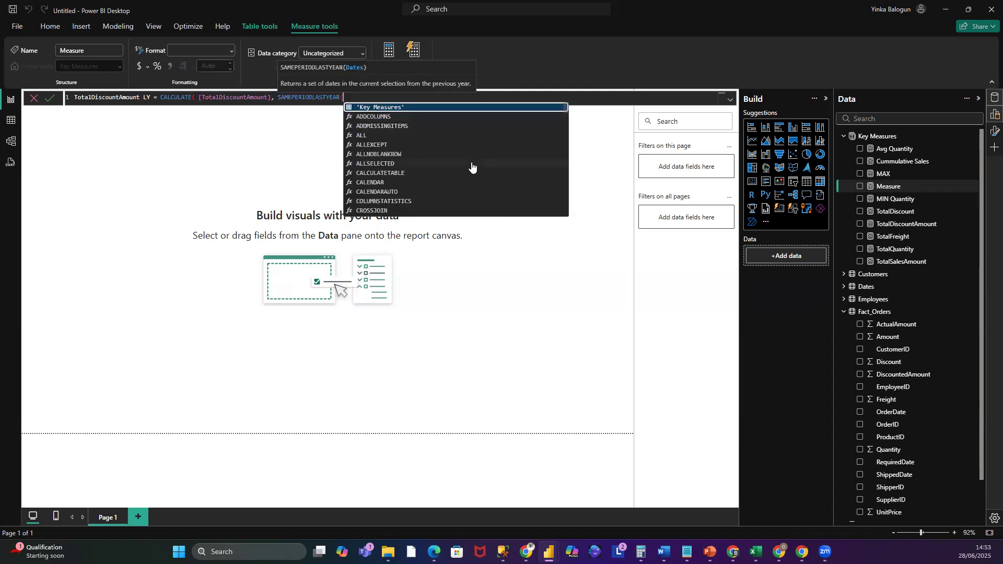
text((Date)
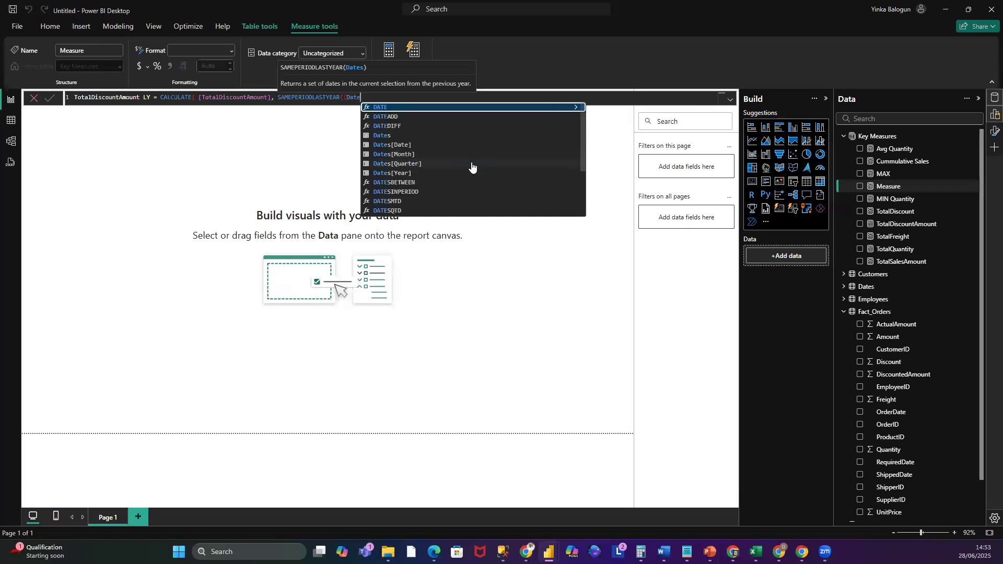
click(413, 147)
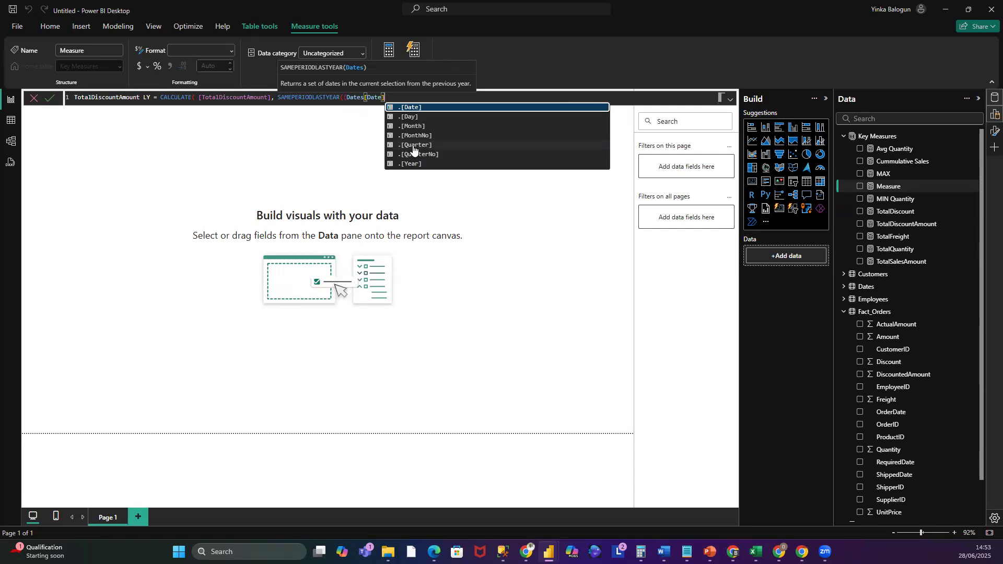
text())
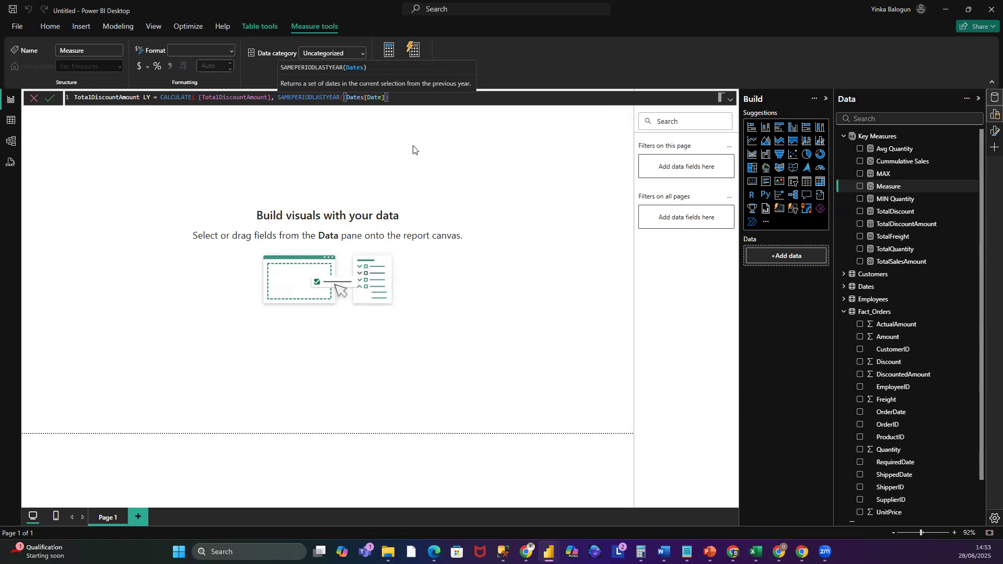
text())
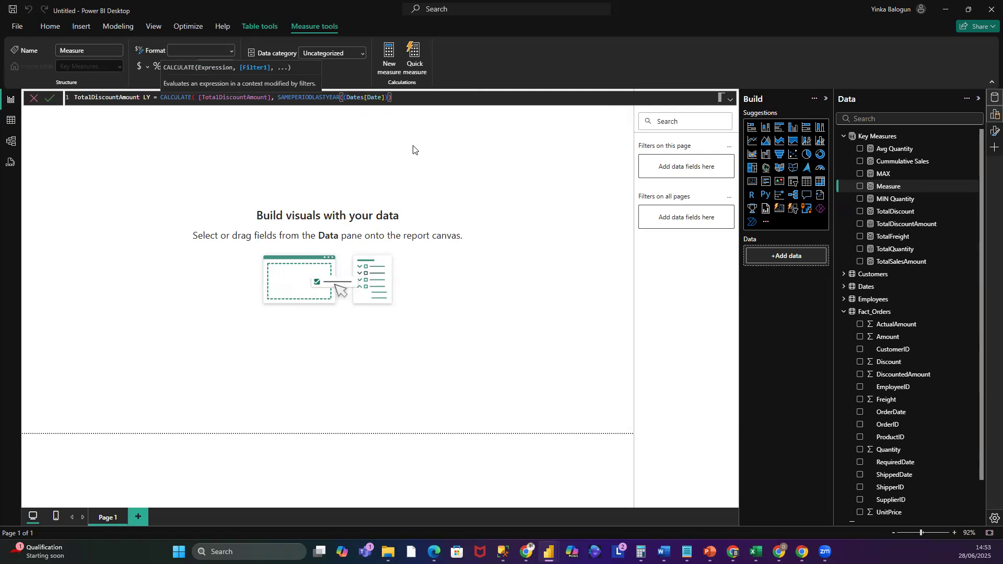
- Commit the TotalDiscountAmount LY measure and copy the entire Cummulative Sales formula
click(50, 99)
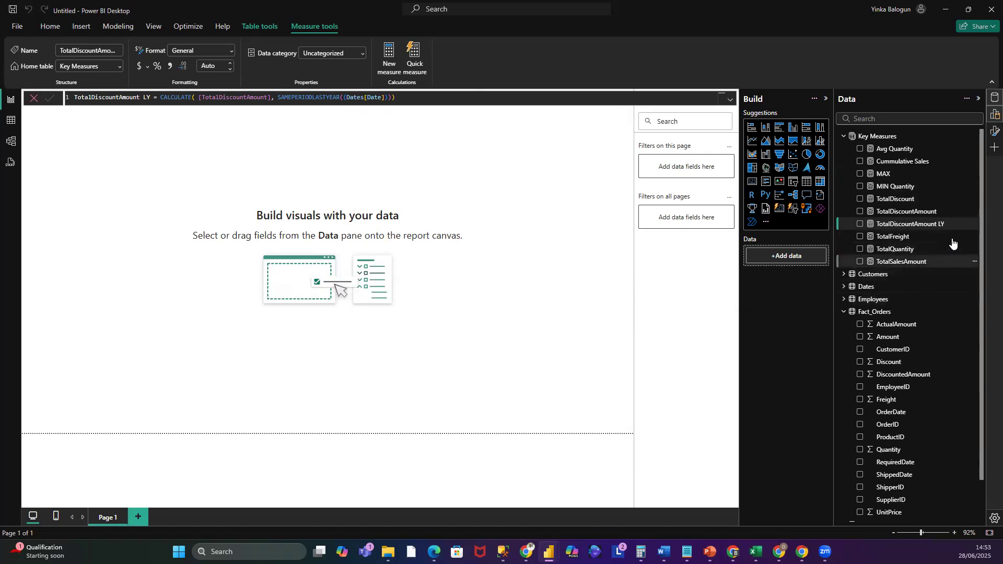
click(902, 162)
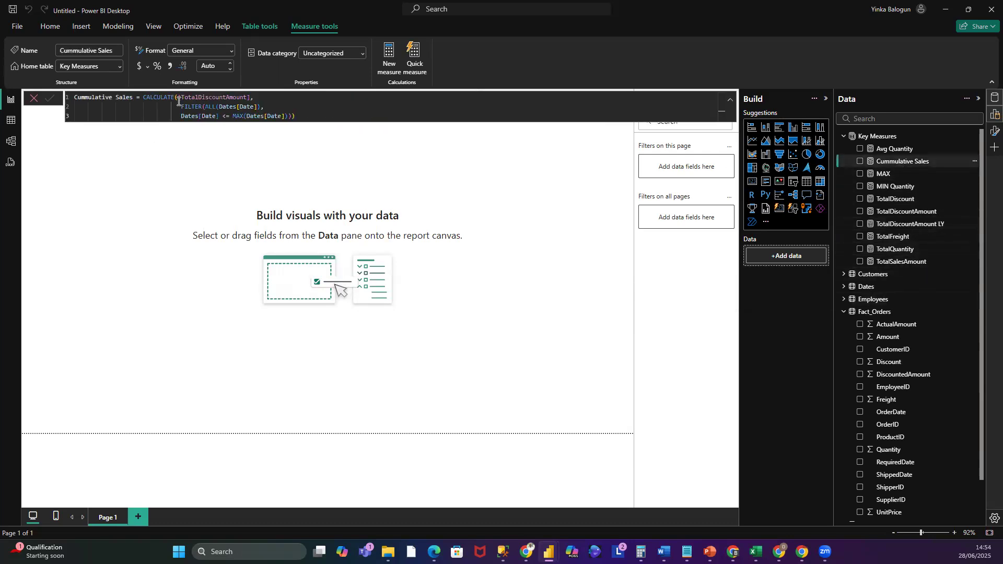
drag(301, 119, 51, 99)
key(ctrl+c)
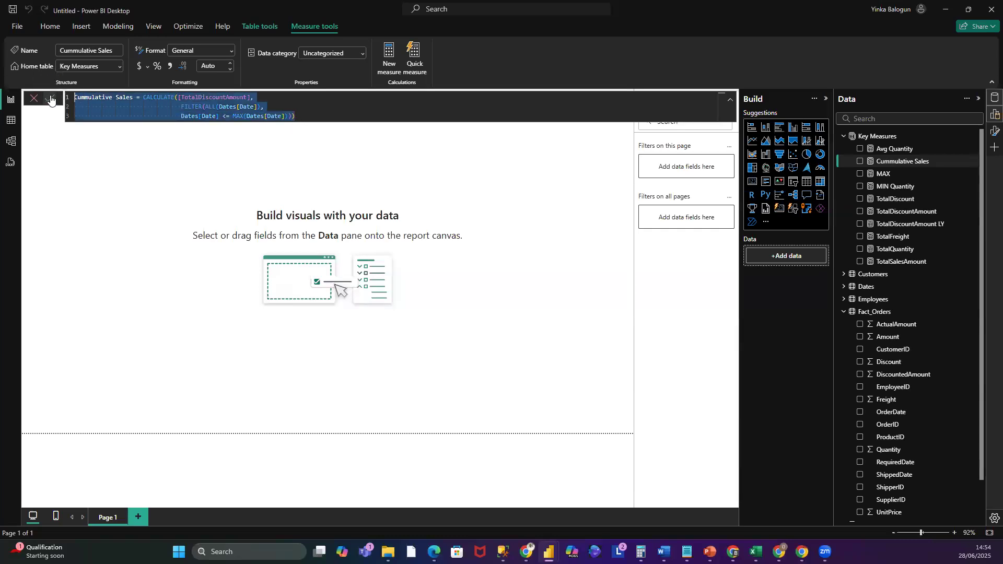
- Create a new measure in Key Measures and paste the copied Cummulative Sales formula into it
right_click(886, 136)
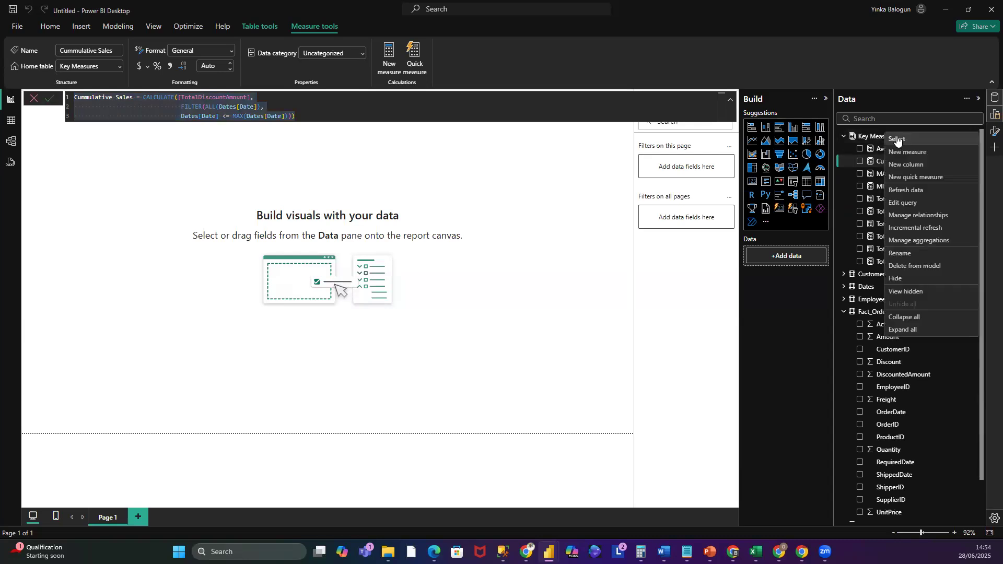
click(908, 152)
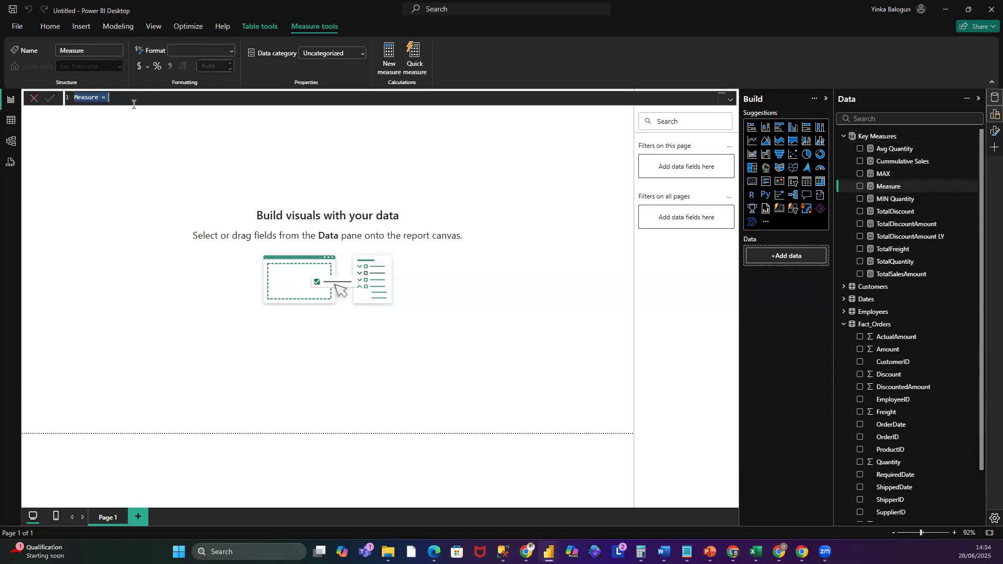
key(ctrl+v)
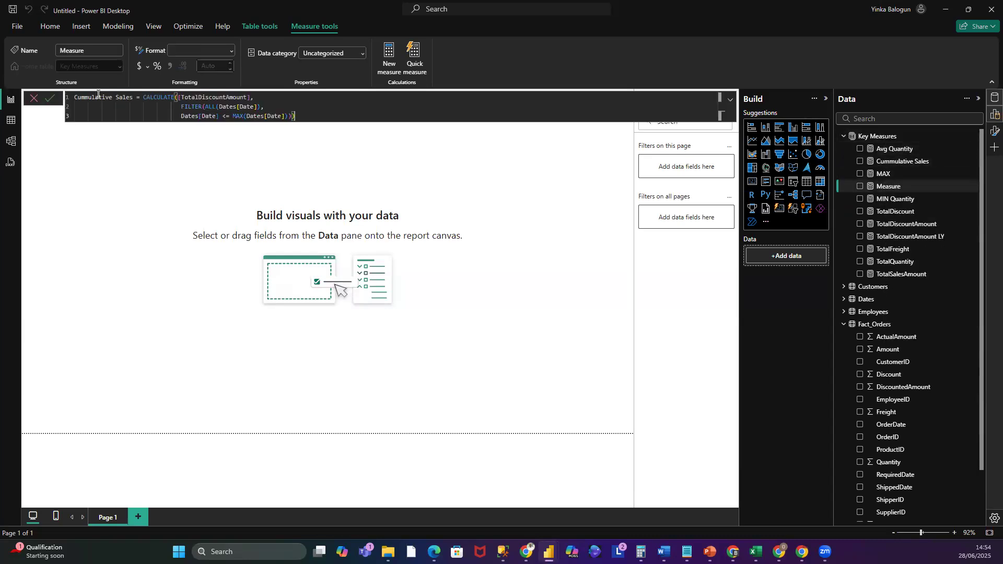
- Rename the pasted measure Cummulative Sales LY, change its CALCULATE expression to [TotalDiscountAmount LY], and commit it
click(136, 98)
text(LY)
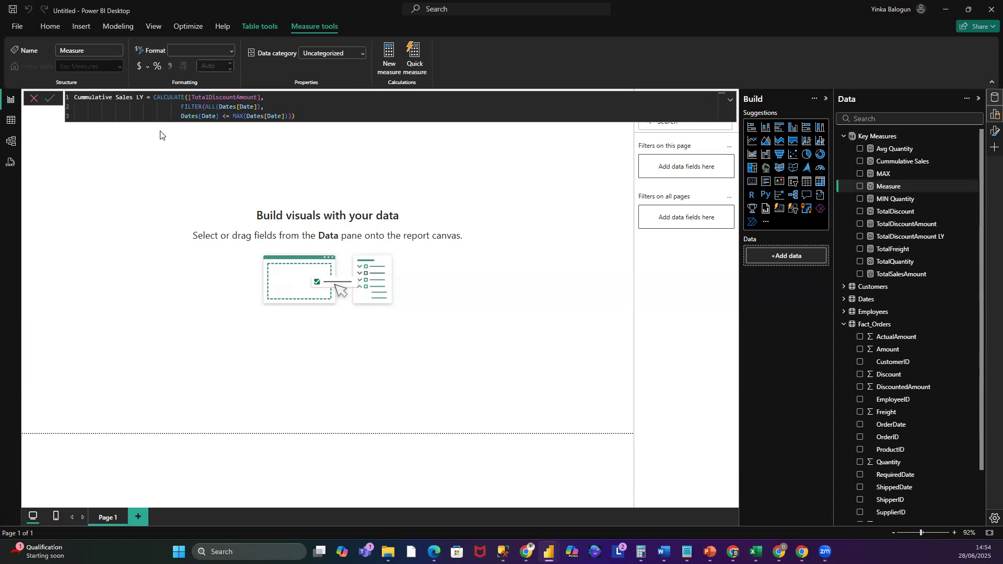
click(258, 97)
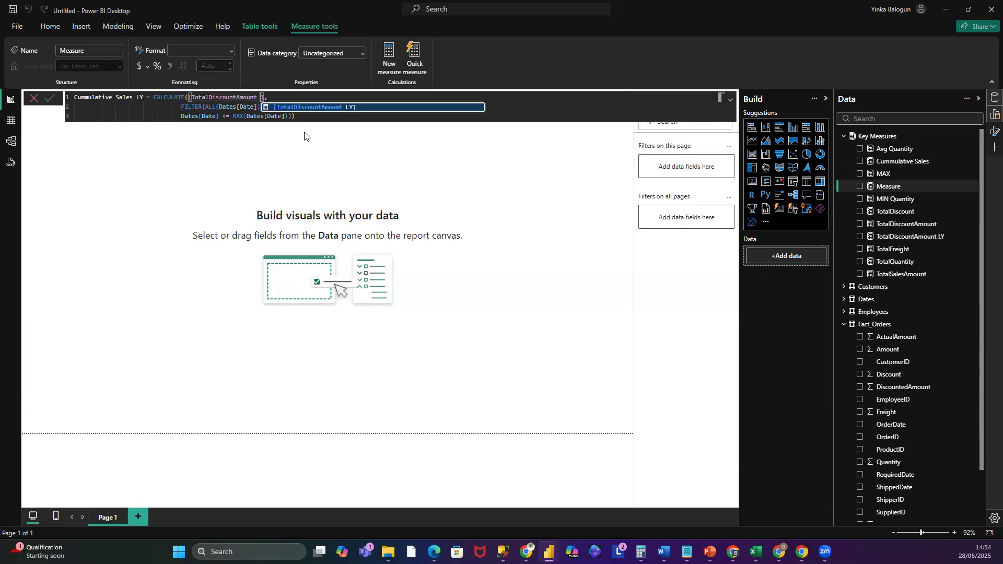
text(LY)
key(Escape)
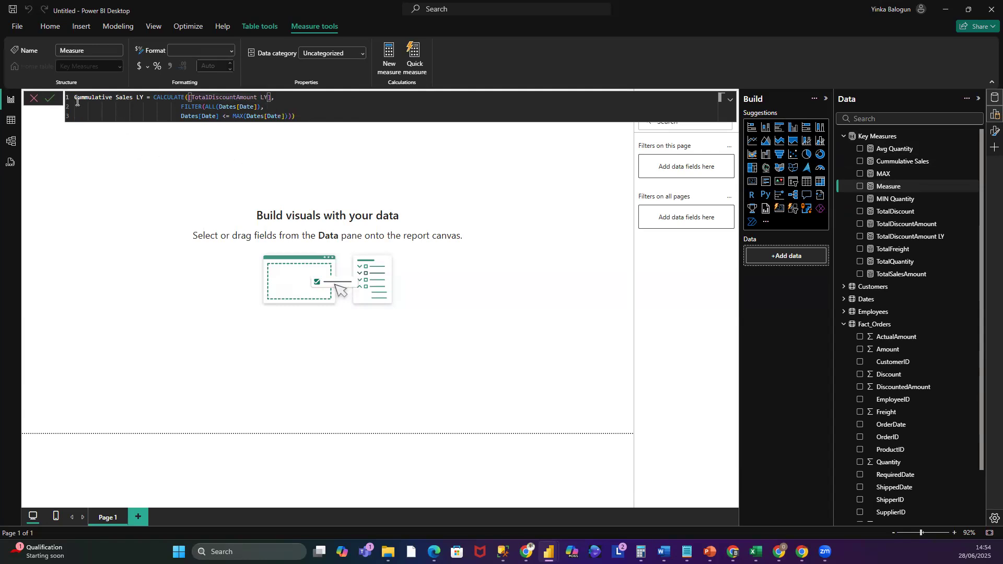
click(50, 102)
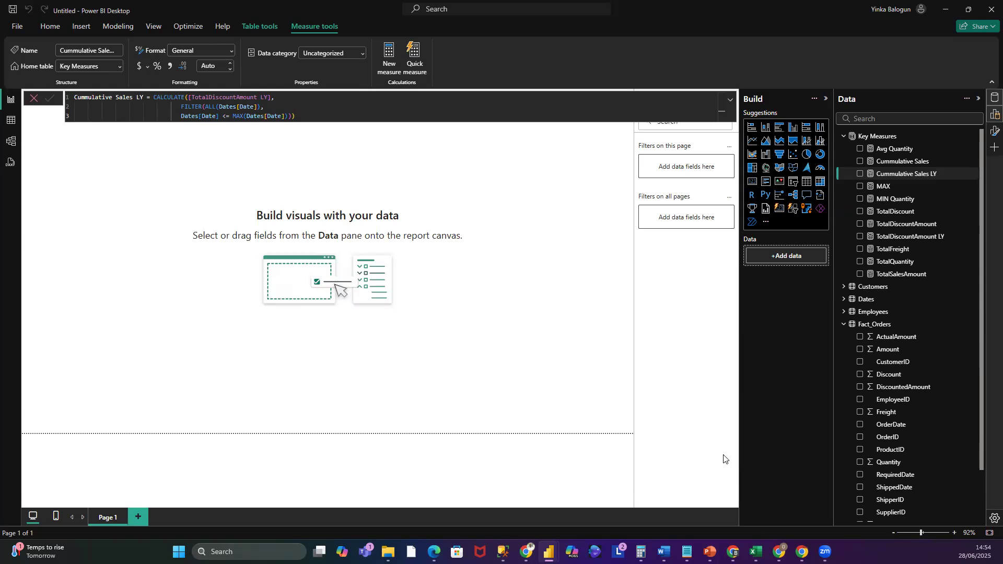
right_click(873, 137)
click(605, 150)
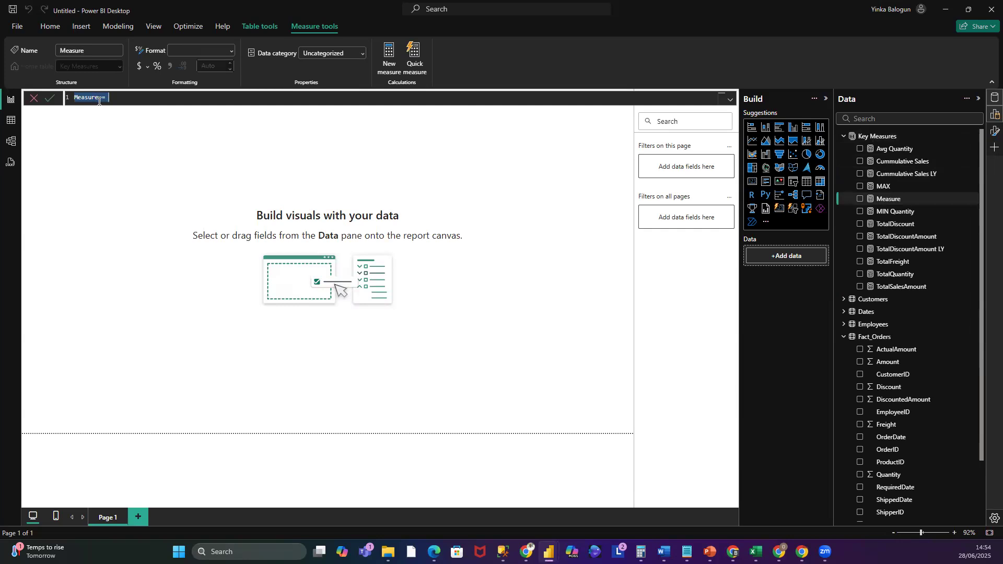
key(Escape)
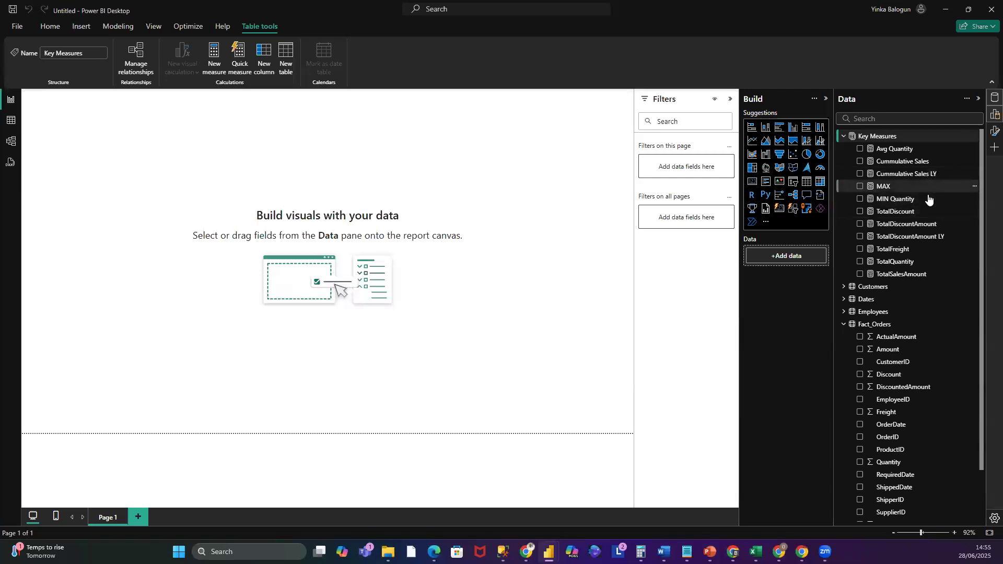
- Create a new Key Measures measure named TotalQuantity LY and start its formula with CALCULATE
right_click(886, 136)
click(901, 156)
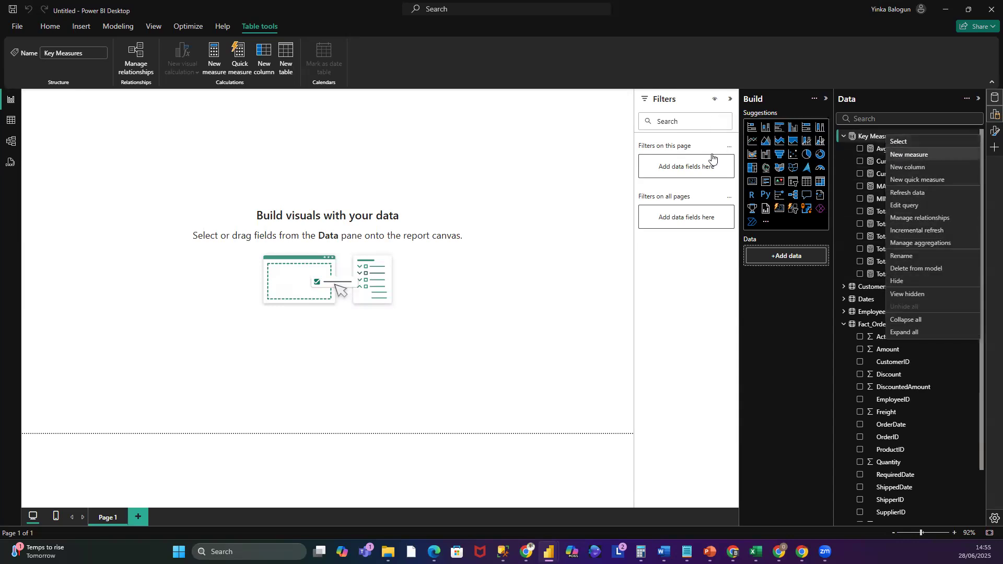
double_click(87, 98)
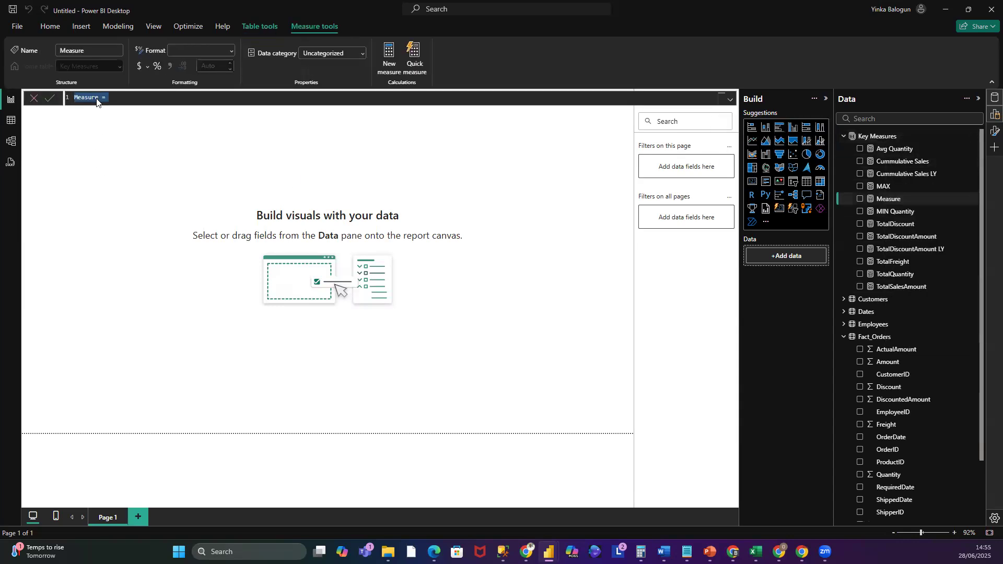
click(96, 99)
key(BackSpace)
text(TotalQuantity LY)
text(CAL)
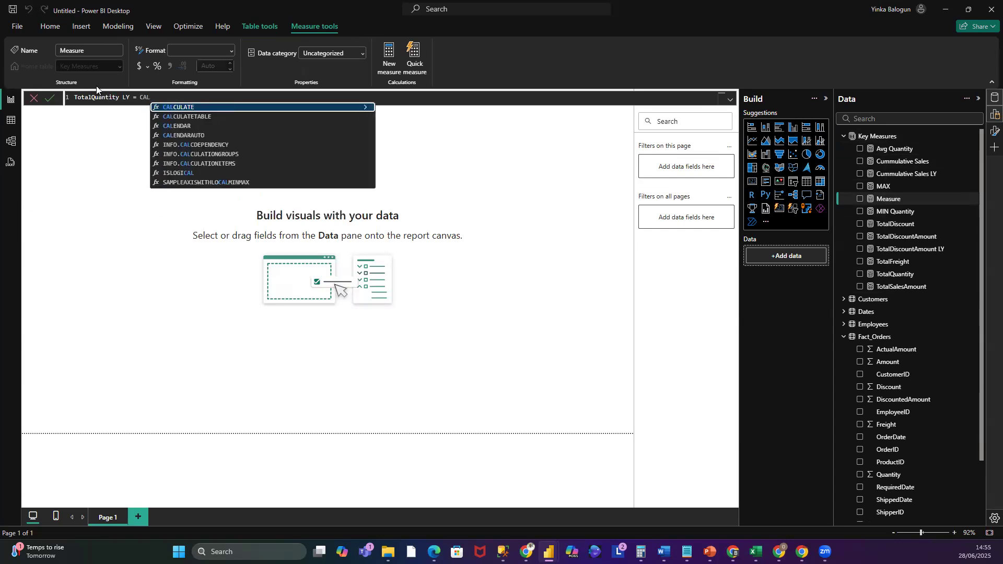
key(Tab)
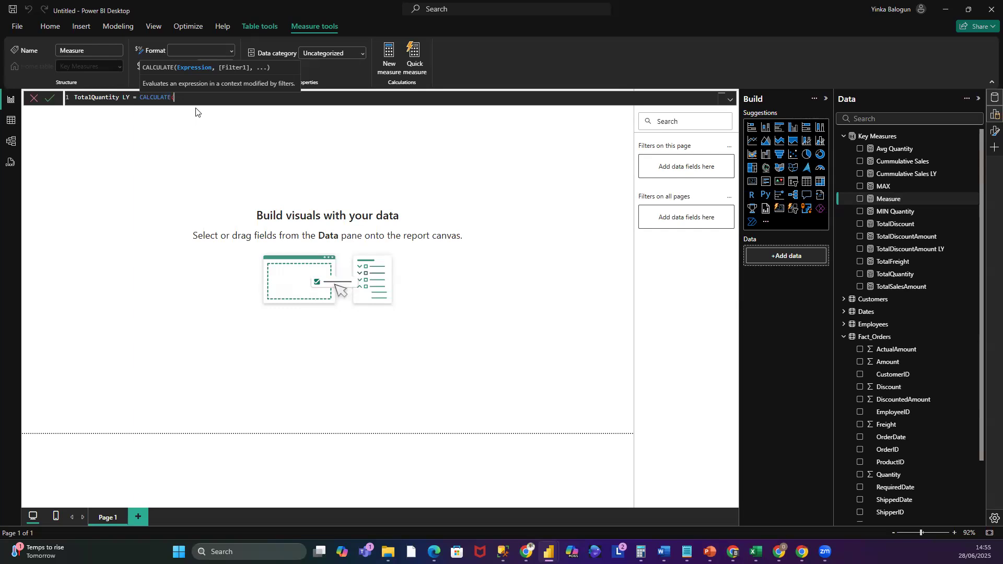
- Use [TotalQuantity] as the CALCULATE expression and add a comma for the filter argument
text(T)
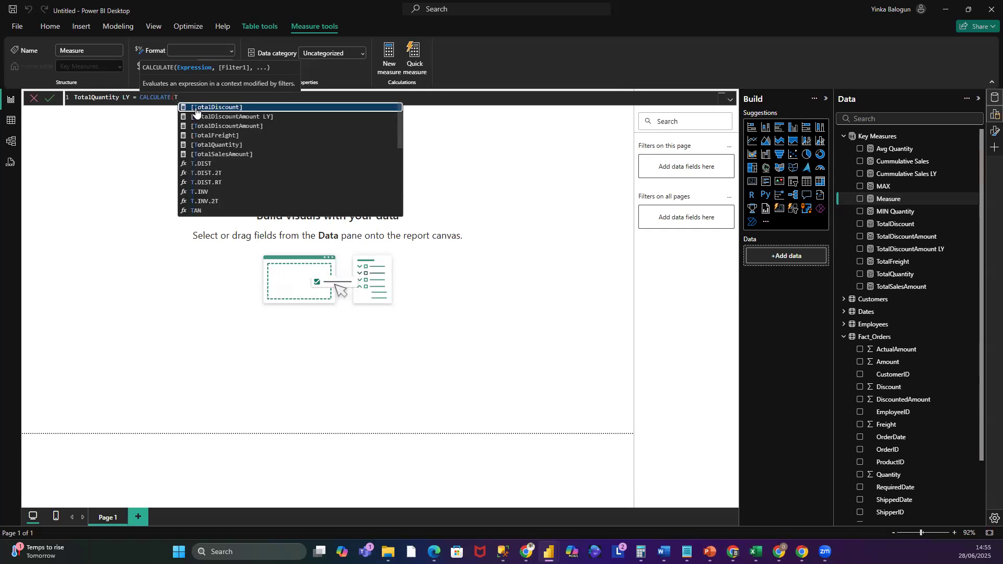
click(216, 145)
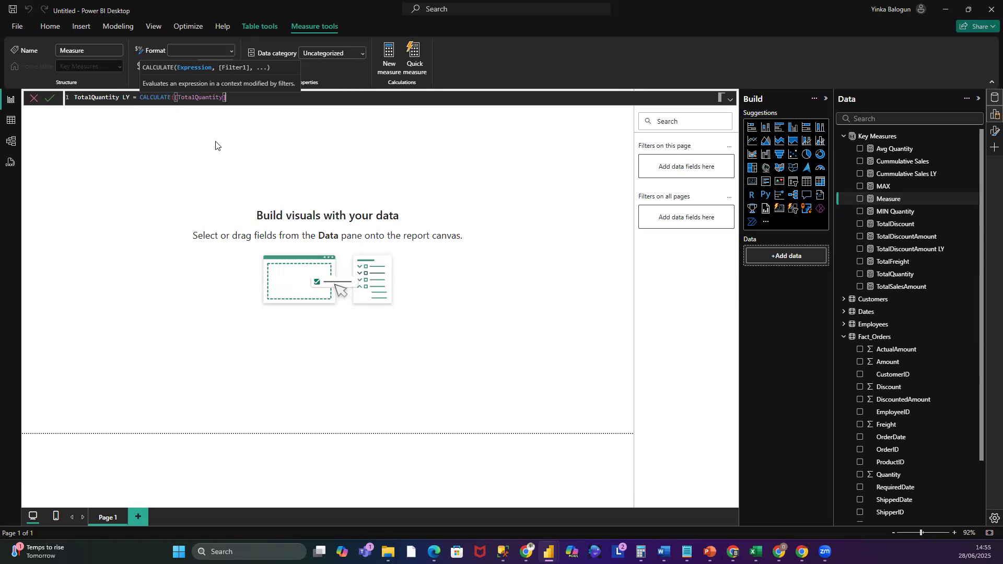
text(, SA)
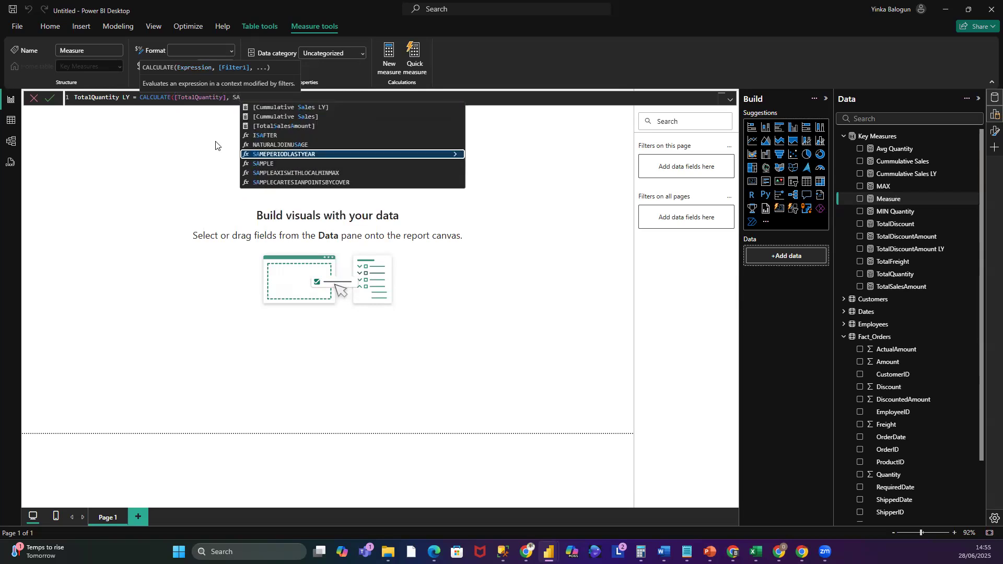
- Add SAMEPERIODLASTYEAR(Dates[Date]) as the filter, close both parentheses, and commit the TotalQuantity LY measure
click(257, 157)
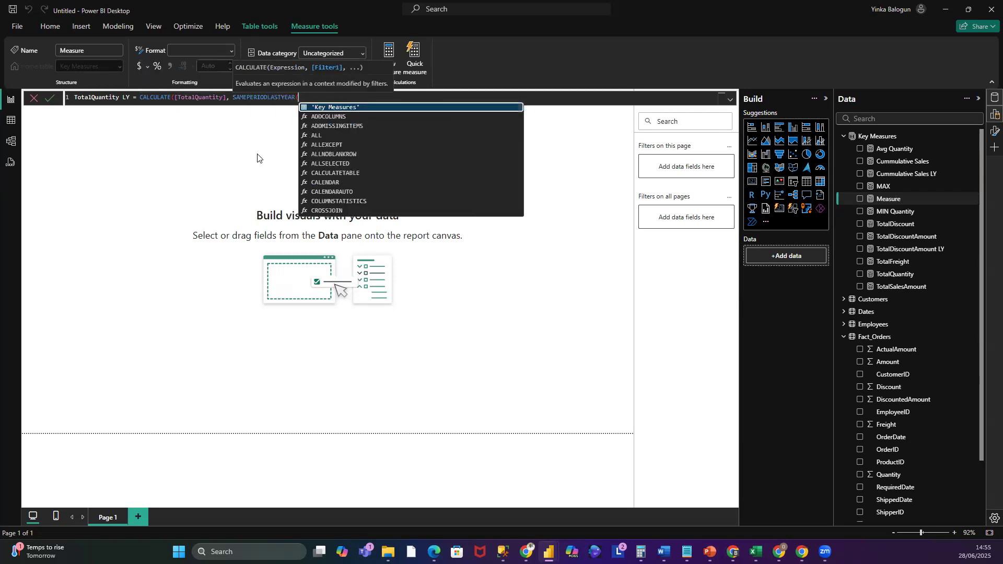
text(Dates)
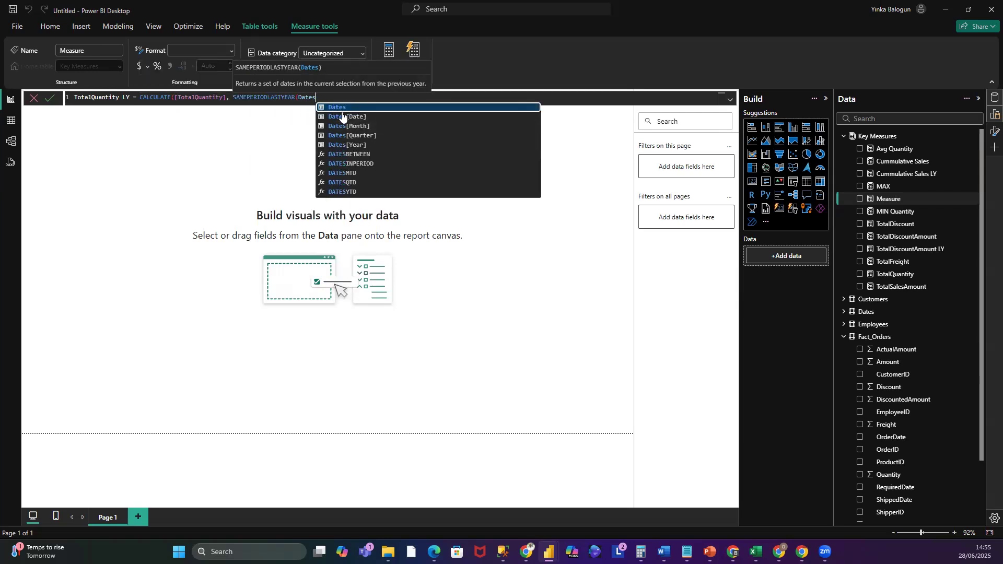
click(344, 116)
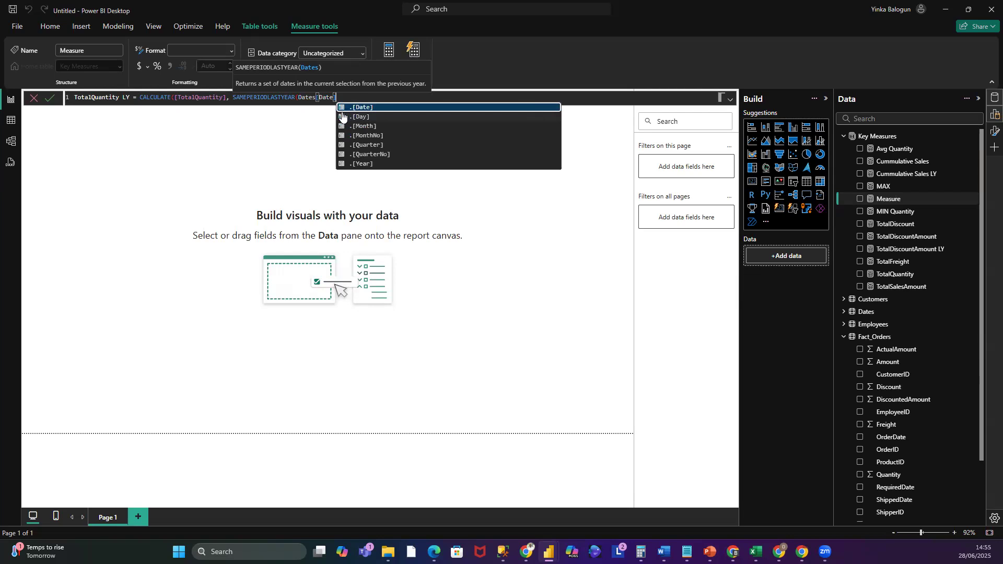
text())
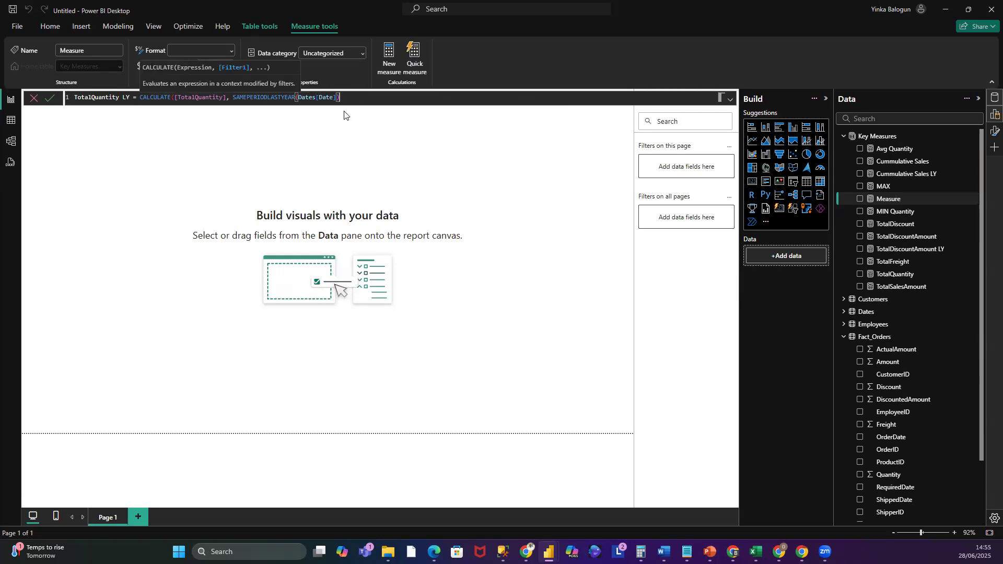
text())
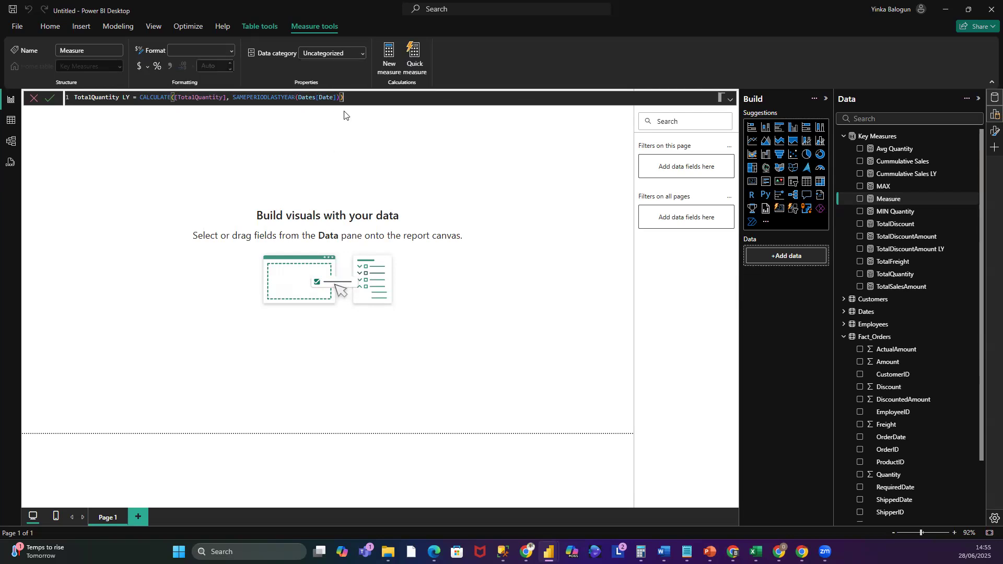
click(52, 101)
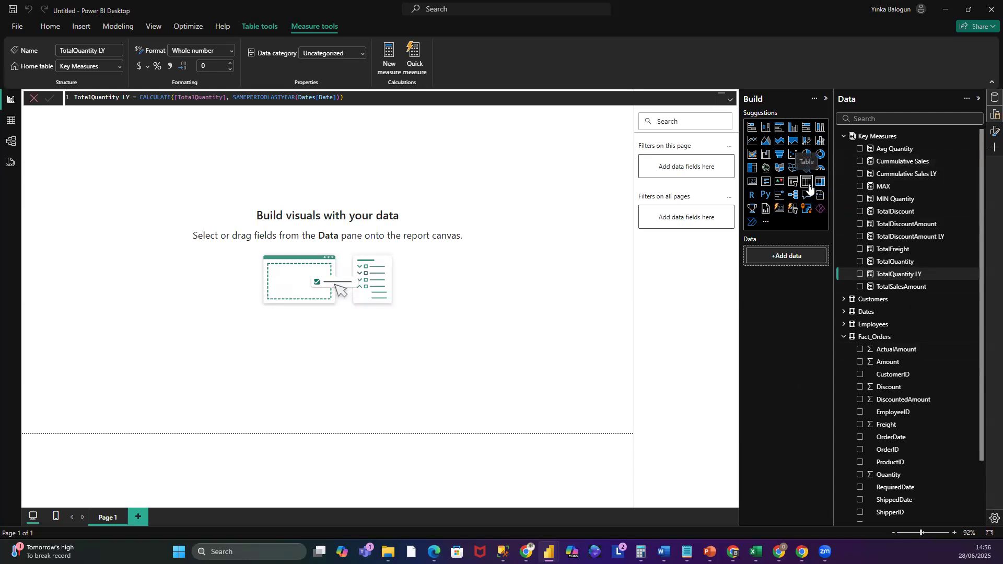
- Insert a table visual on the report page, move it toward the page centre and widen it
click(519, 315)
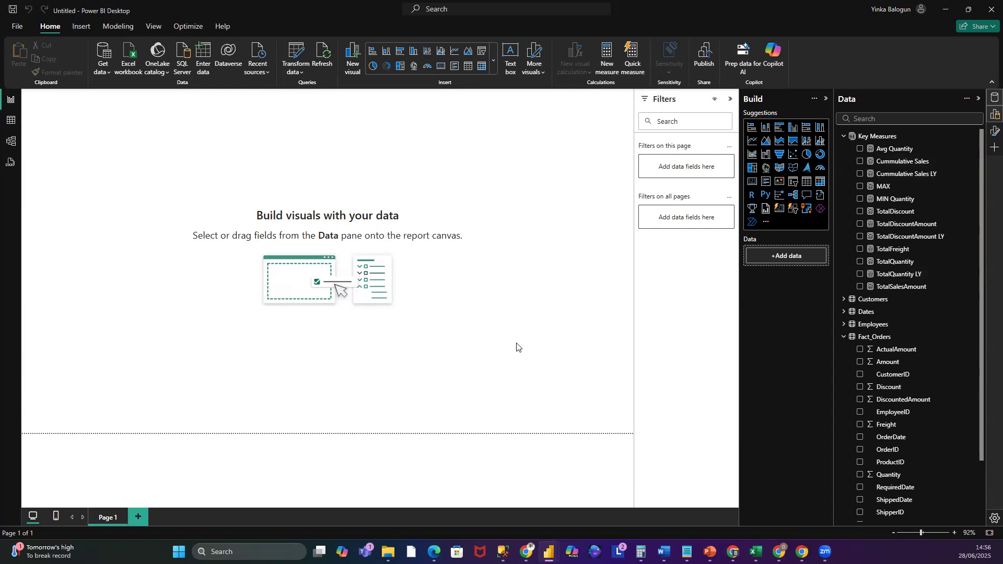
right_click(547, 299)
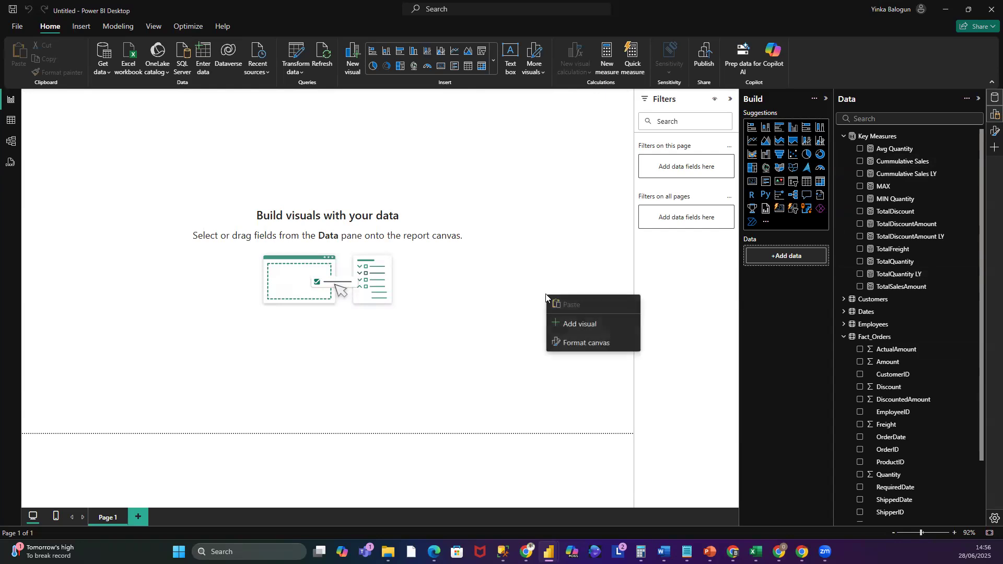
click(537, 251)
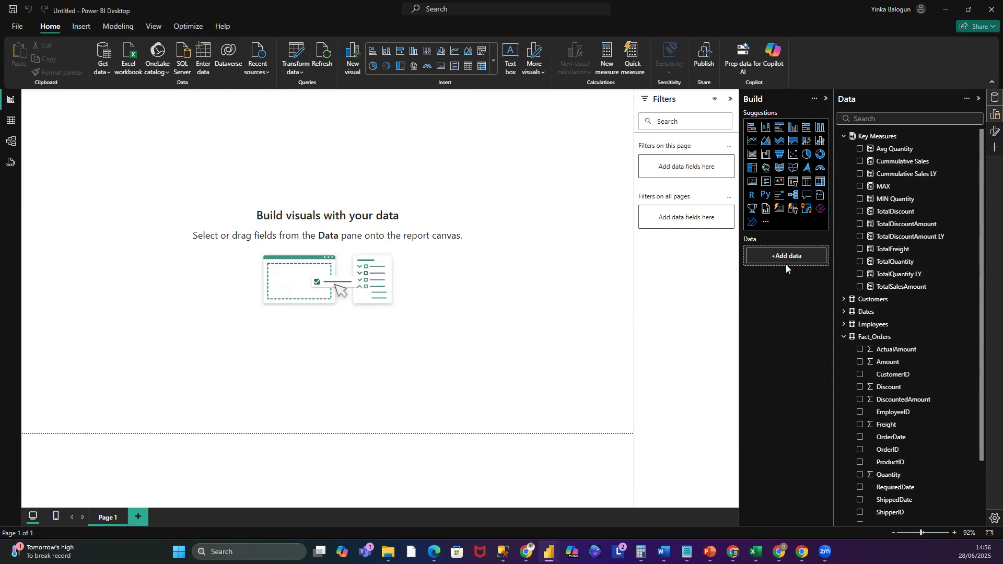
click(807, 182)
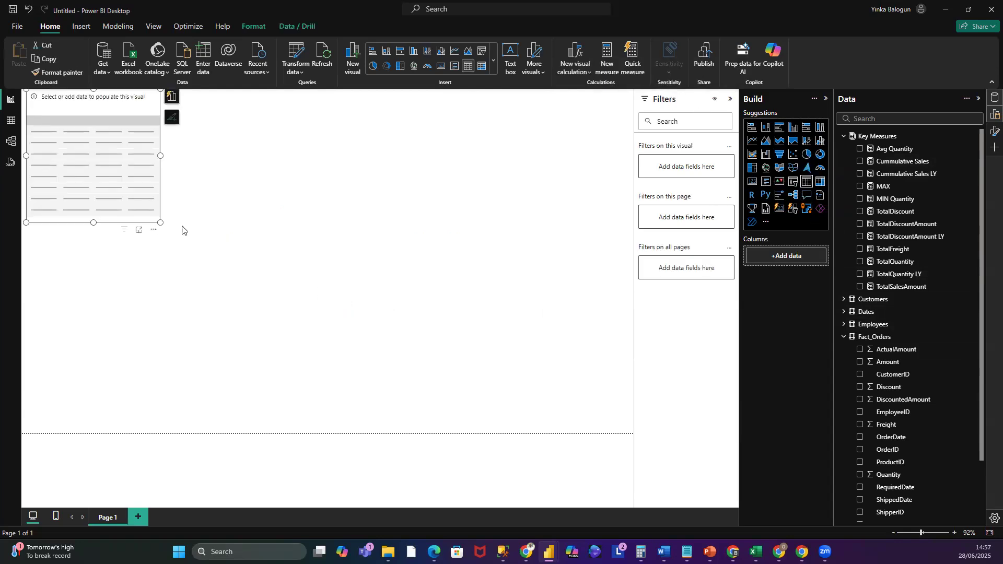
drag(100, 131, 267, 307)
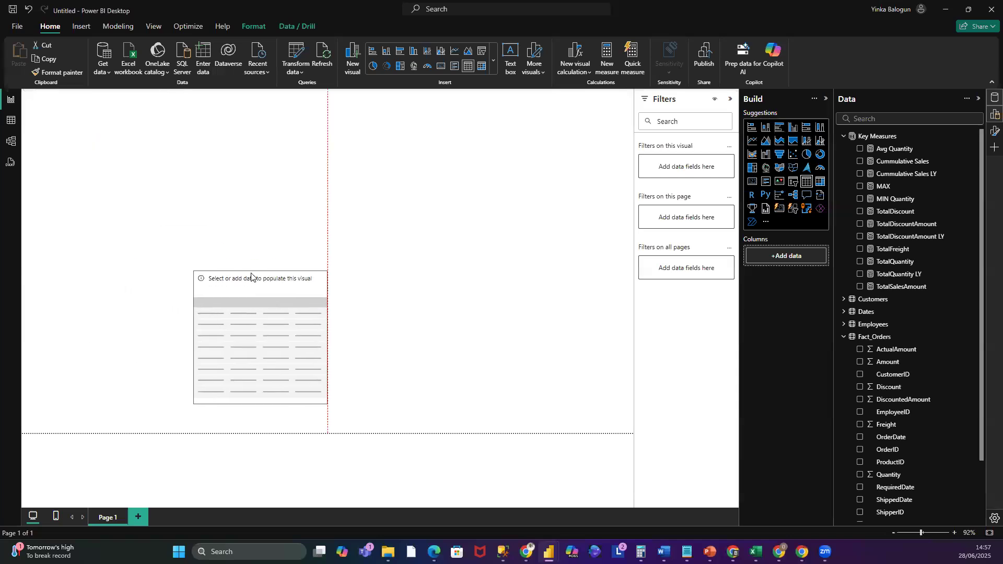
drag(328, 332, 517, 333)
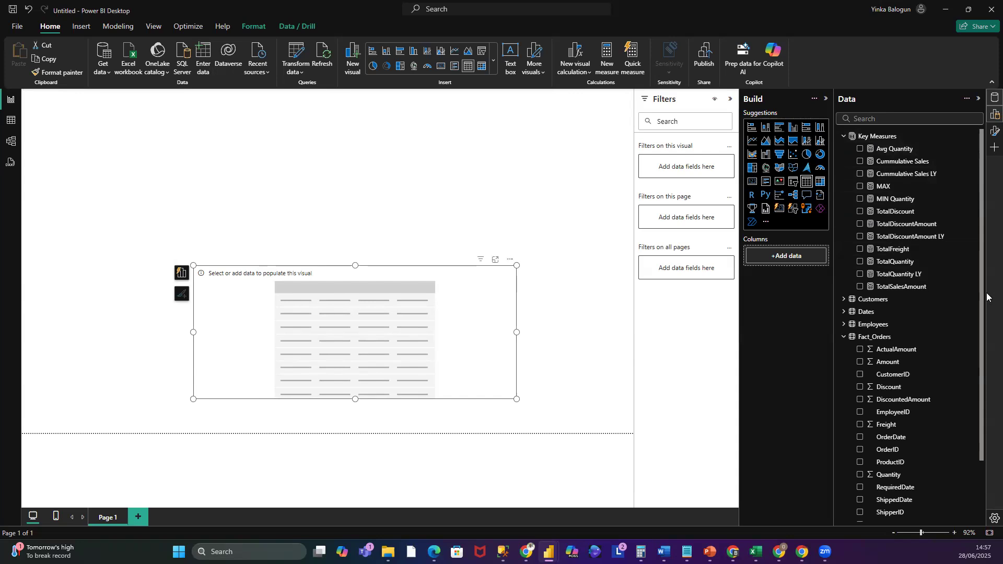
- Add the Cummulative Sales measure to the table visual's columns and select it to view its formula
drag(909, 162, 820, 255)
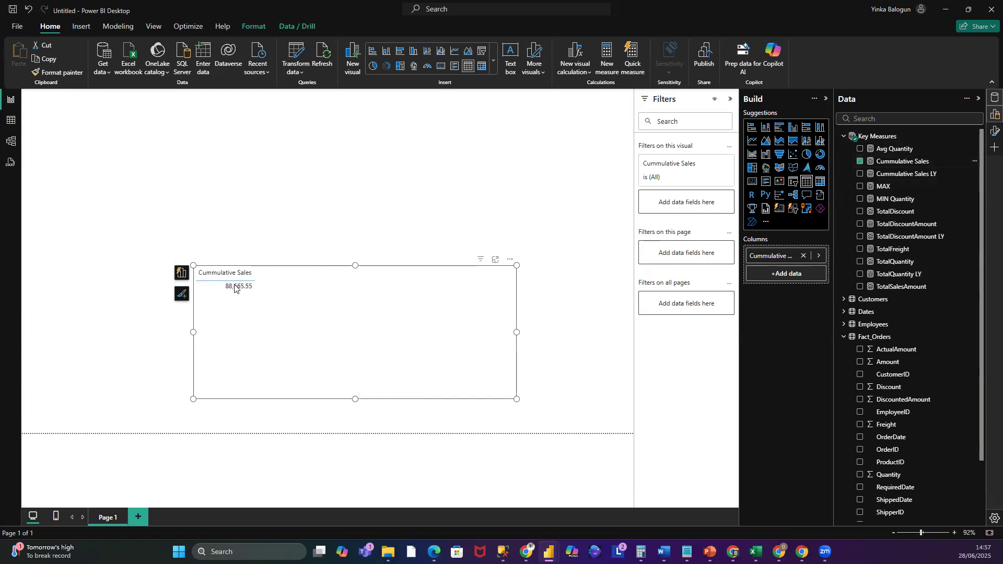
click(902, 164)
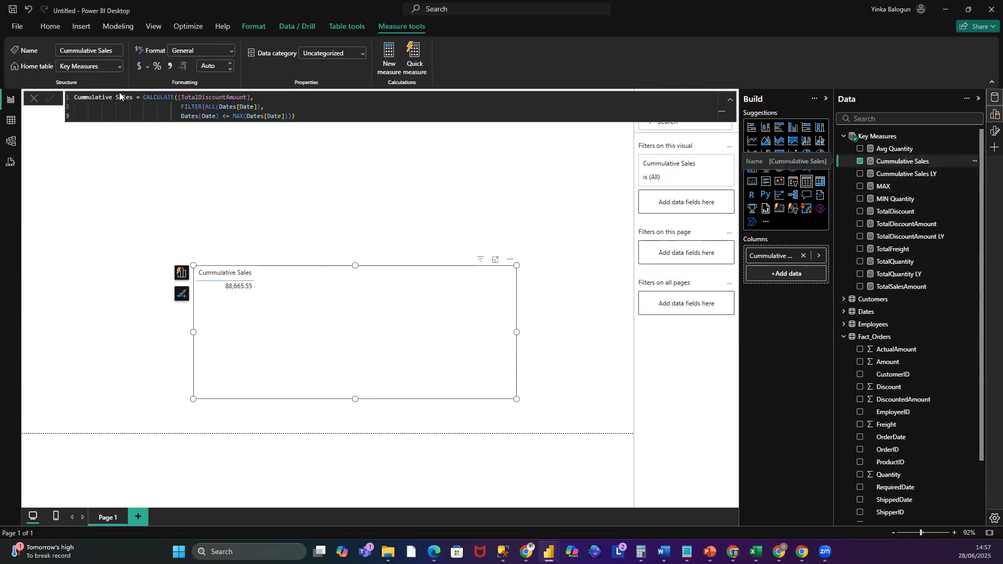
- Switch to the table view and expand the Fact_Orders table in the data pane
click(12, 122)
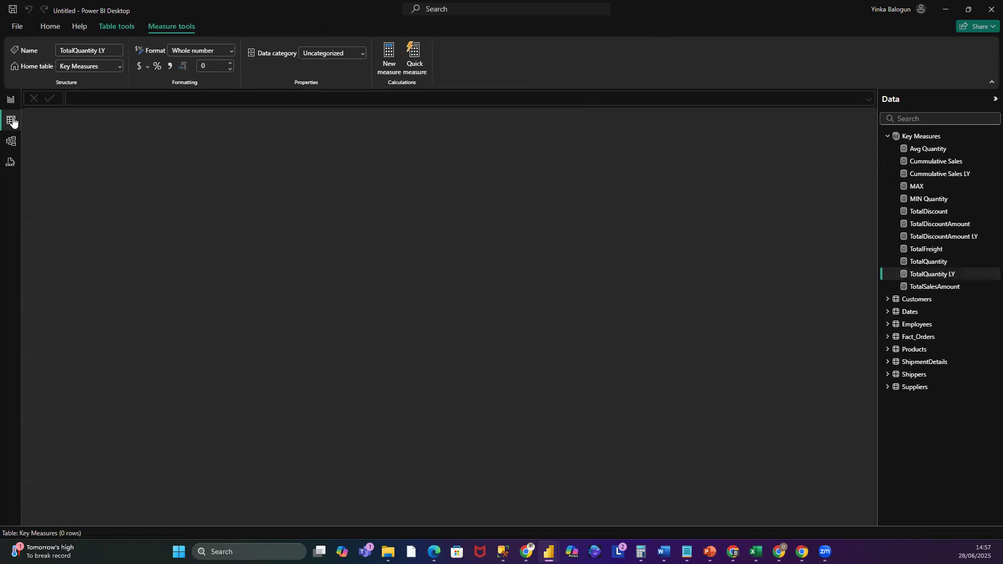
click(888, 337)
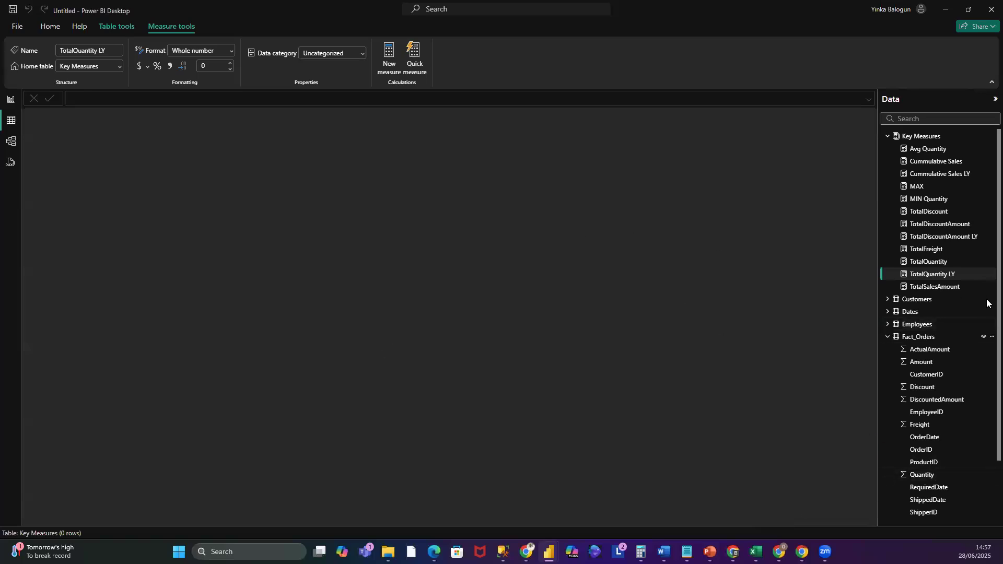
- Return to the report view and add the Cummulative Sales LY measure to the table visual's columns
click(921, 337)
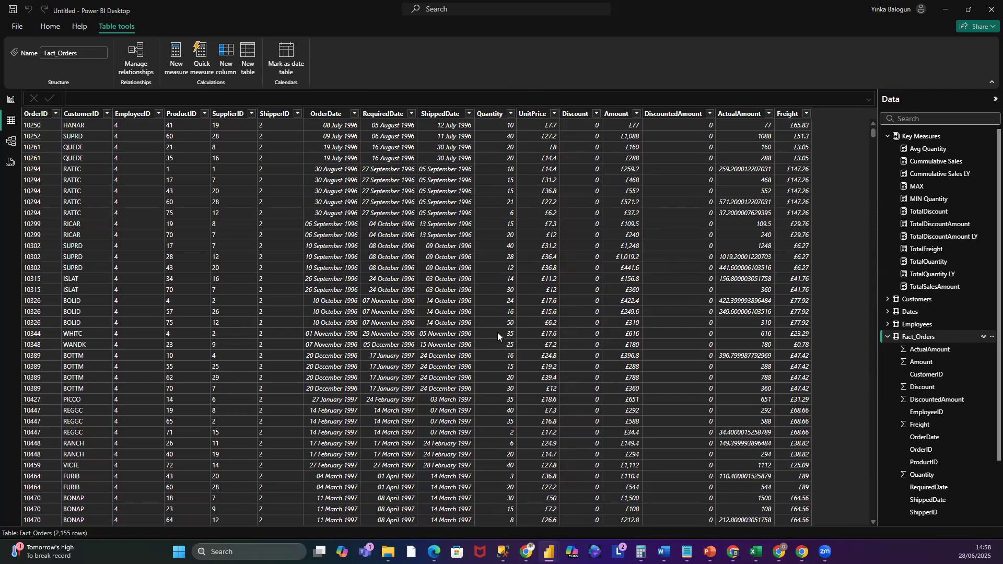
click(12, 101)
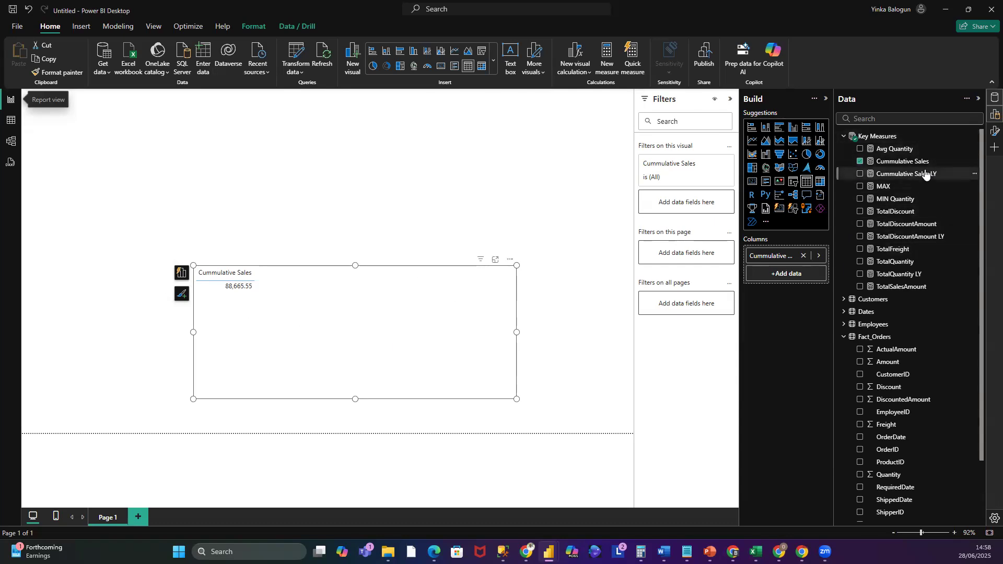
drag(926, 174, 834, 264)
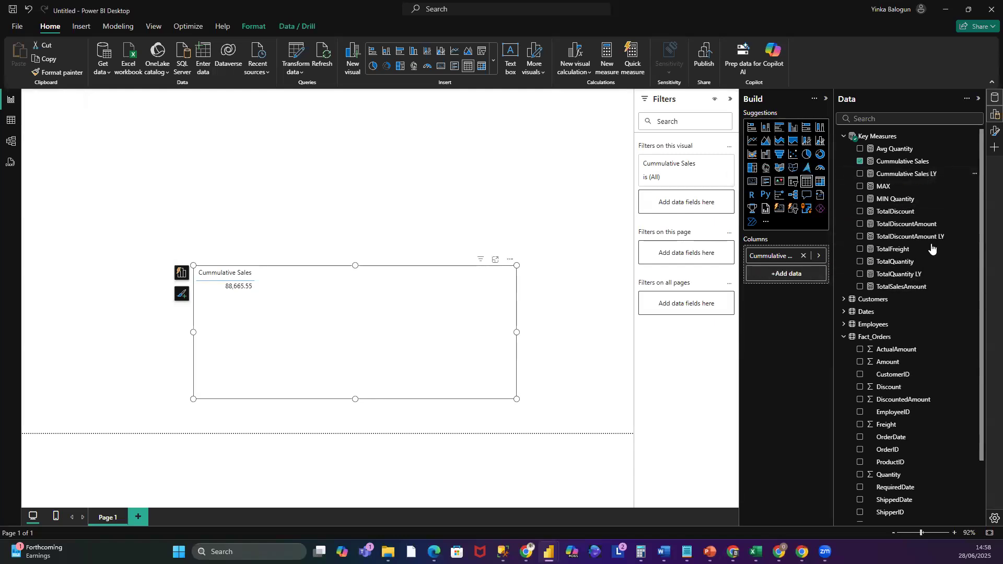
drag(900, 174, 795, 280)
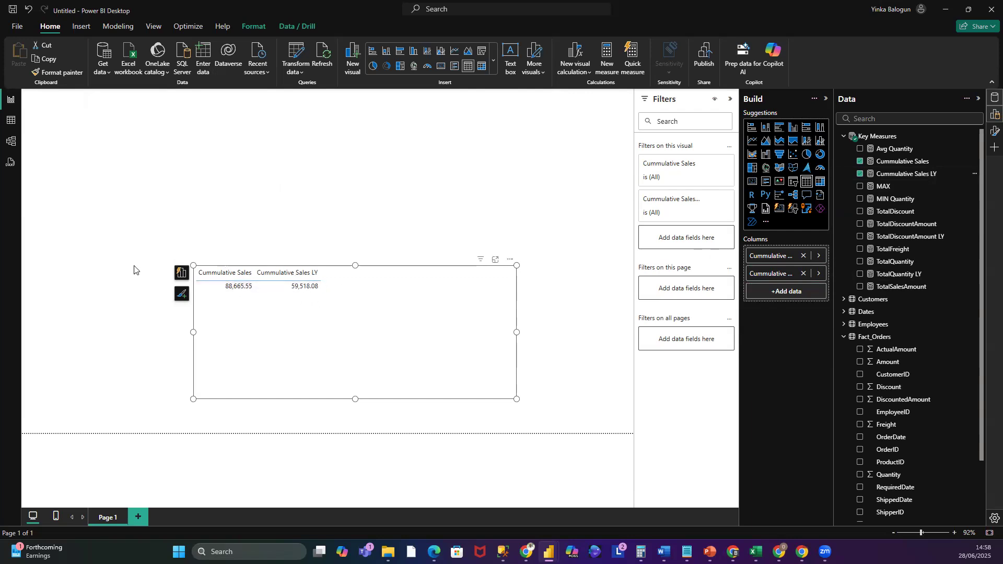
- Insert a slicer near the page's top-left corner and add the Dates table's Year field to it
click(444, 183)
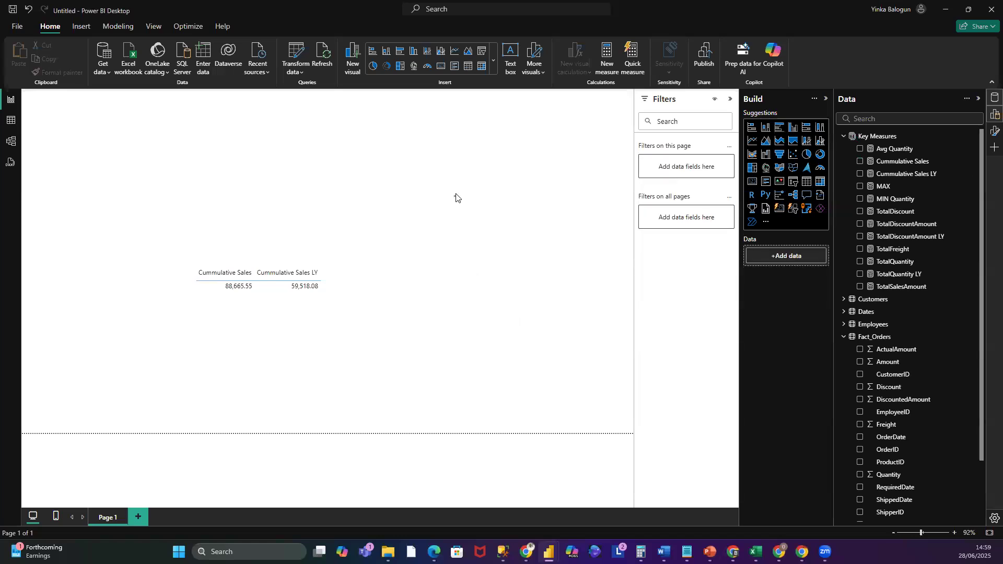
click(794, 183)
click(154, 155)
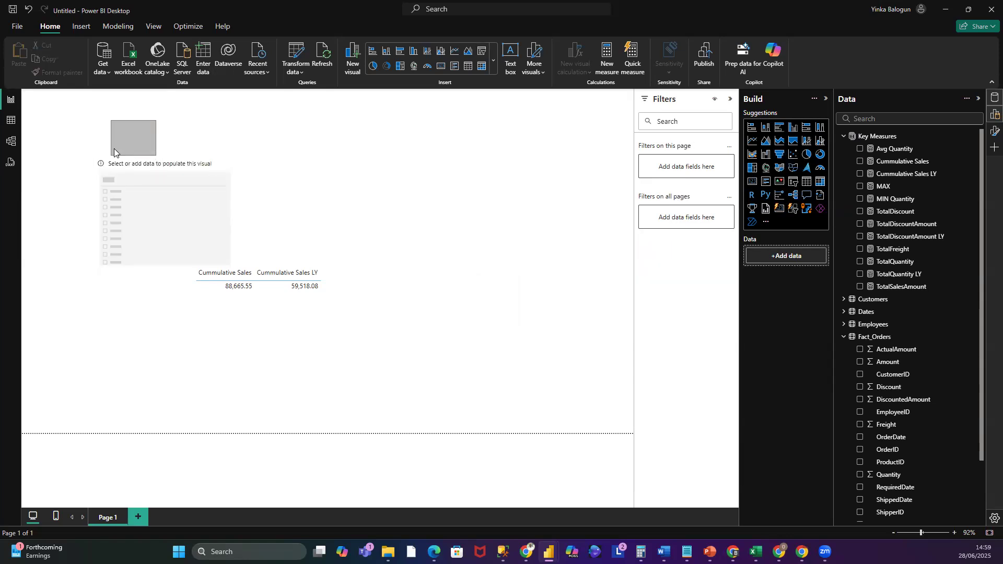
drag(118, 166, 85, 137)
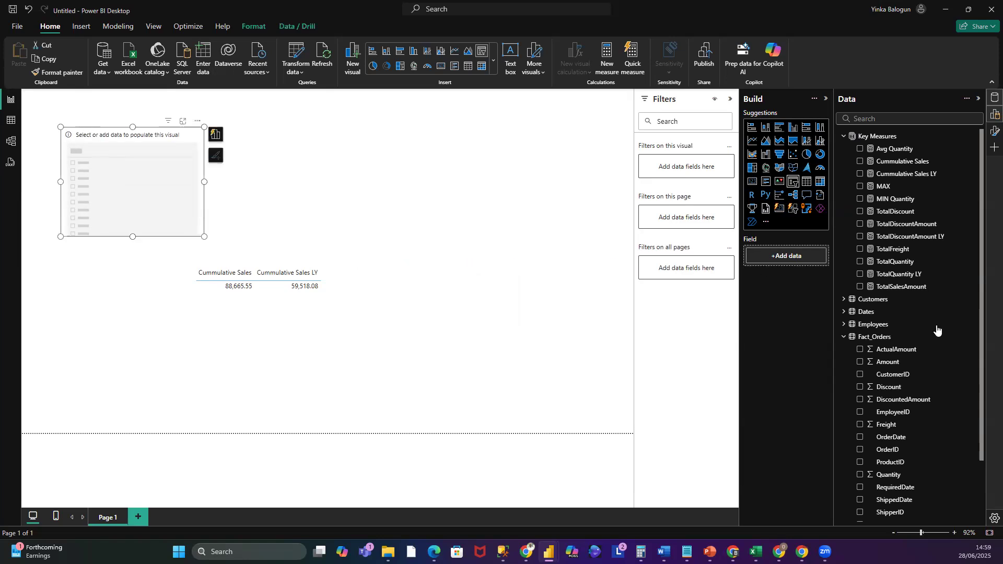
click(851, 313)
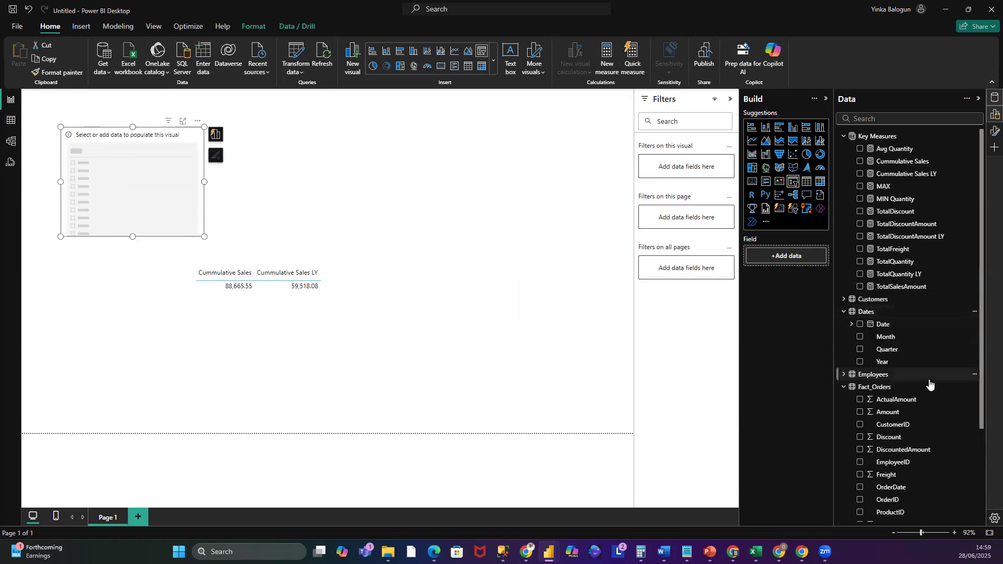
drag(883, 363, 789, 261)
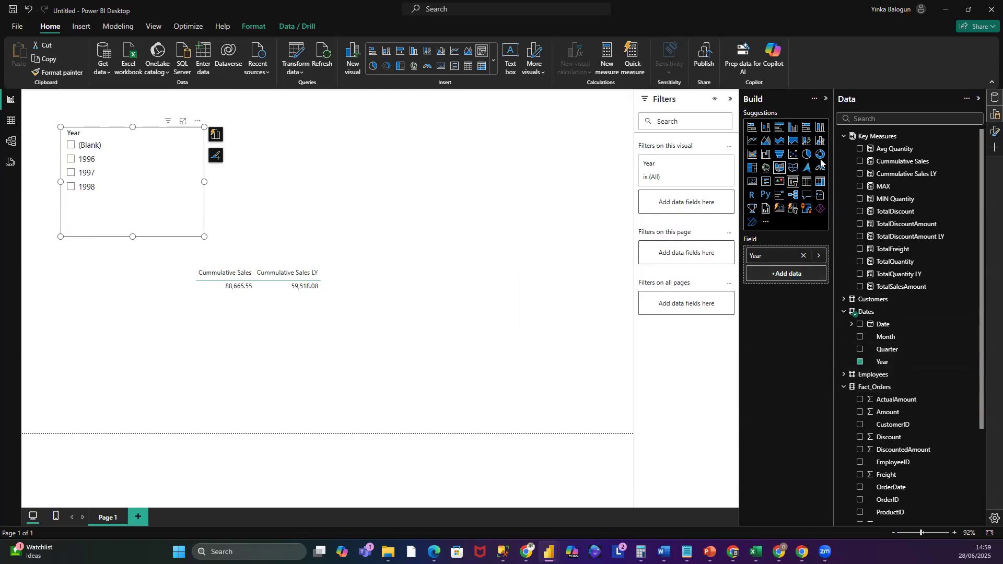
- Open the slicer's format settings and turn off its slicer header
click(216, 156)
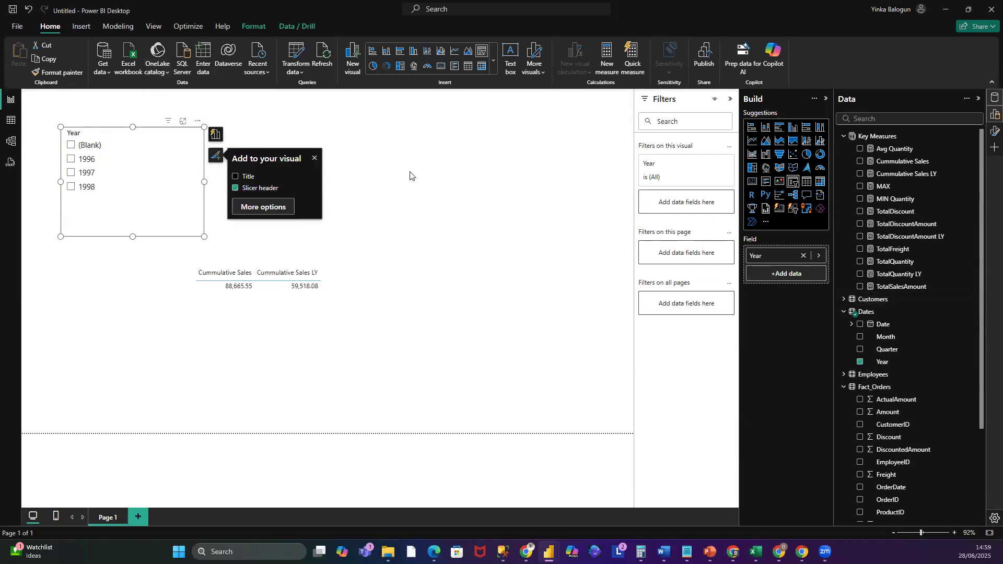
click(216, 134)
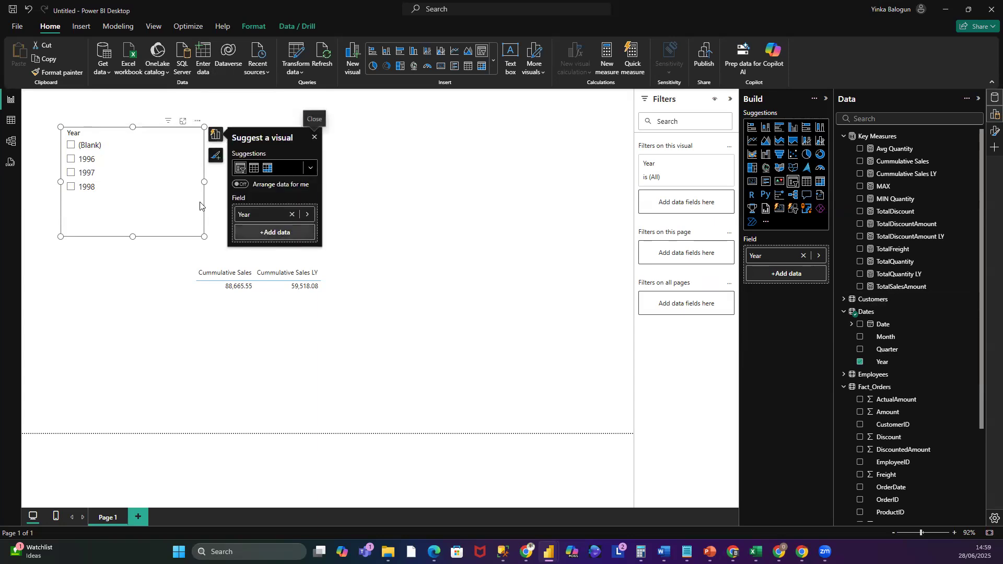
click(995, 131)
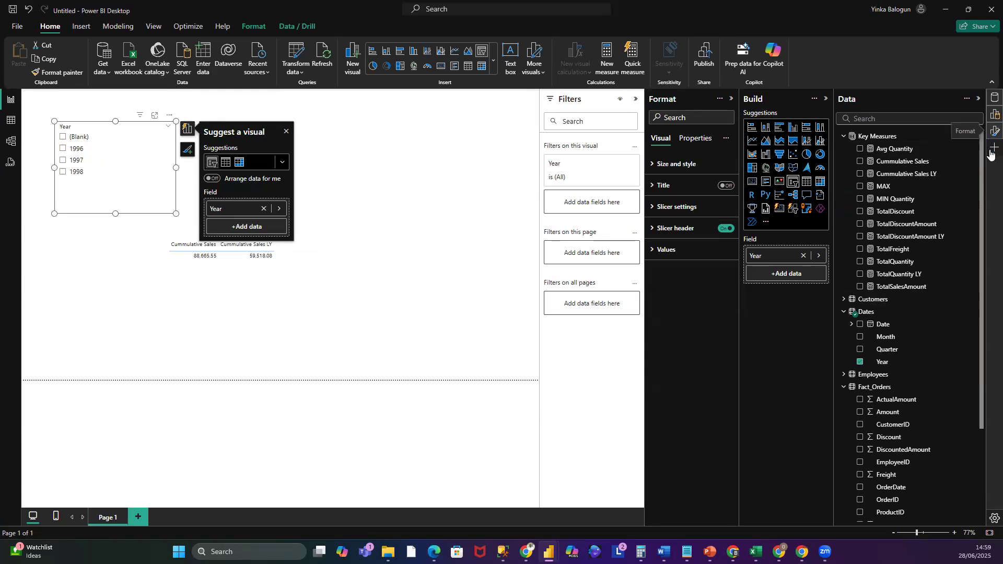
click(993, 100)
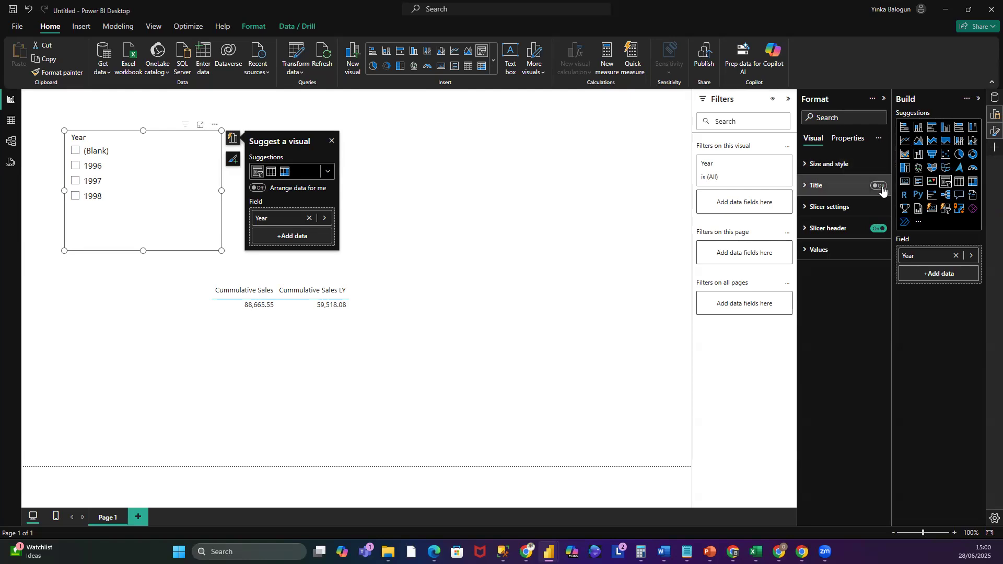
click(881, 229)
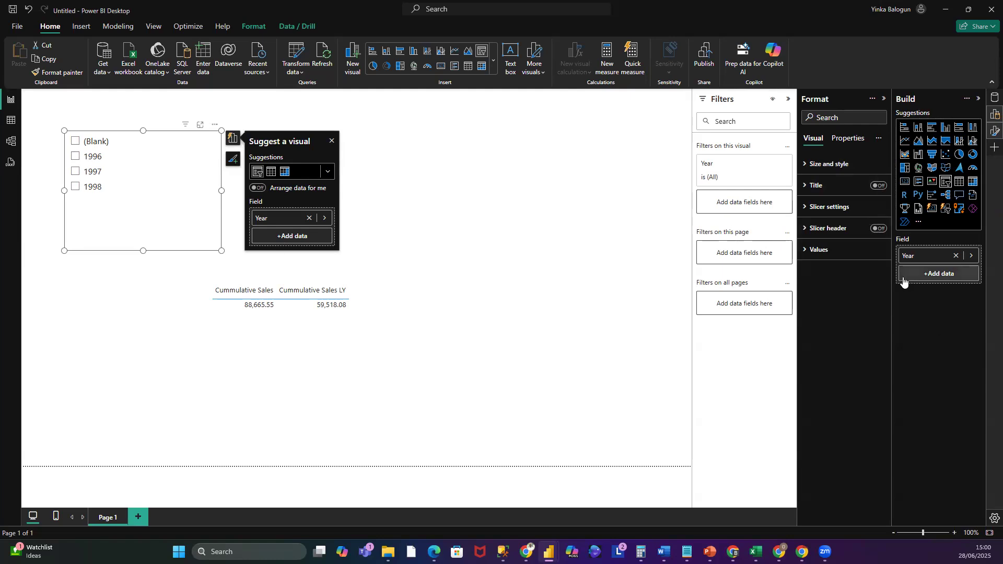
- Make the slicer's value text bold
click(807, 252)
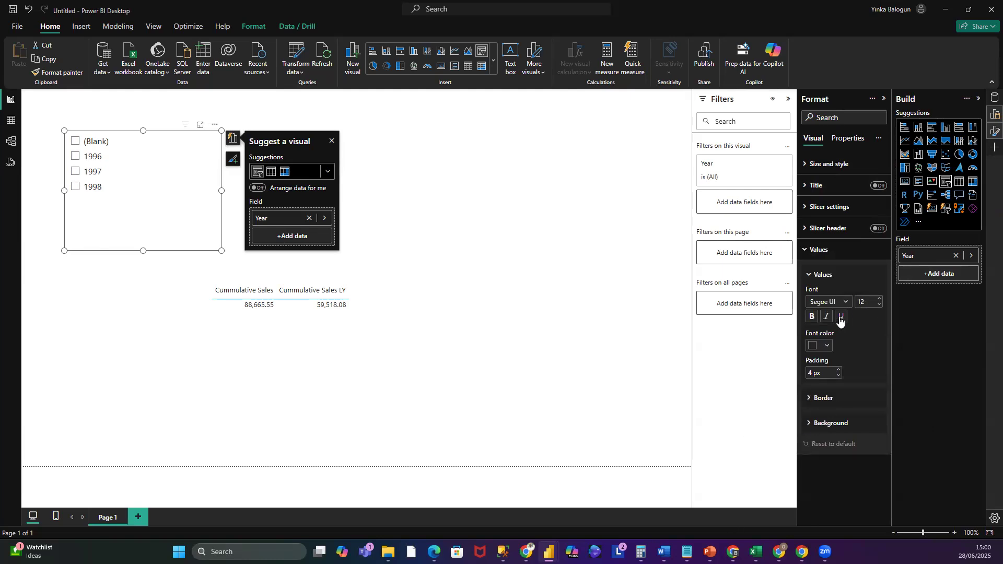
click(811, 317)
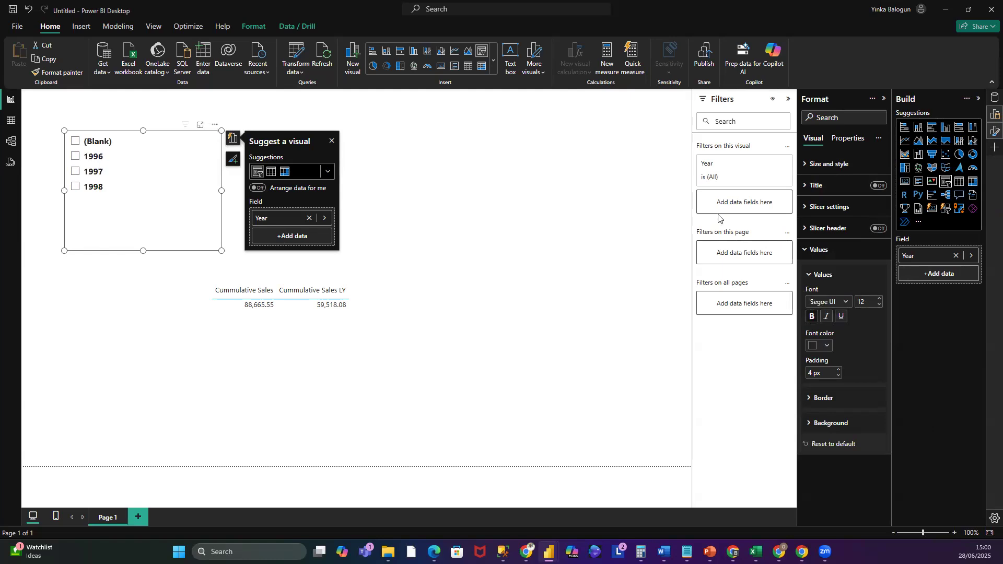
click(816, 250)
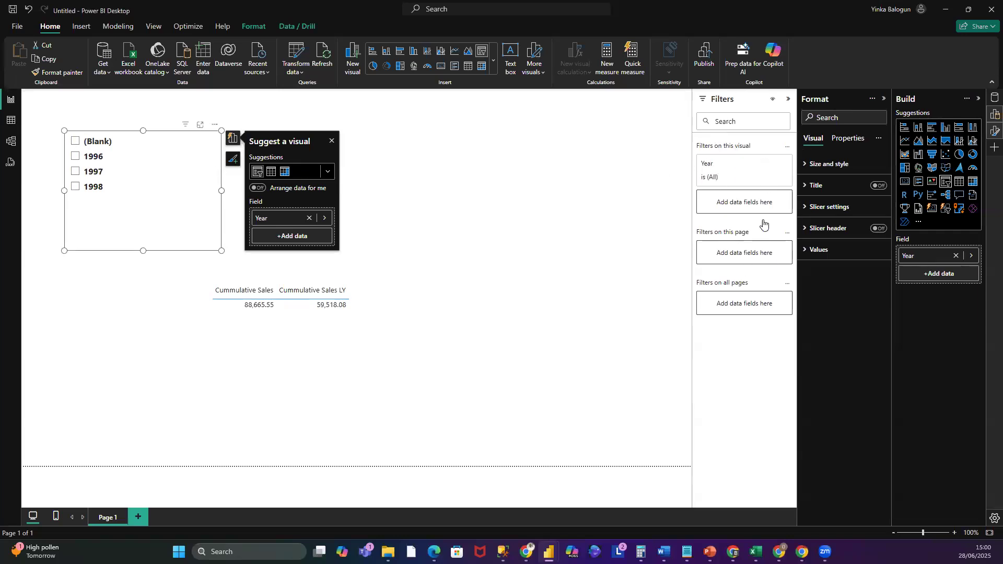
- Filter the slicer's Year field to exclude (Blank) values
click(766, 164)
click(708, 235)
click(709, 247)
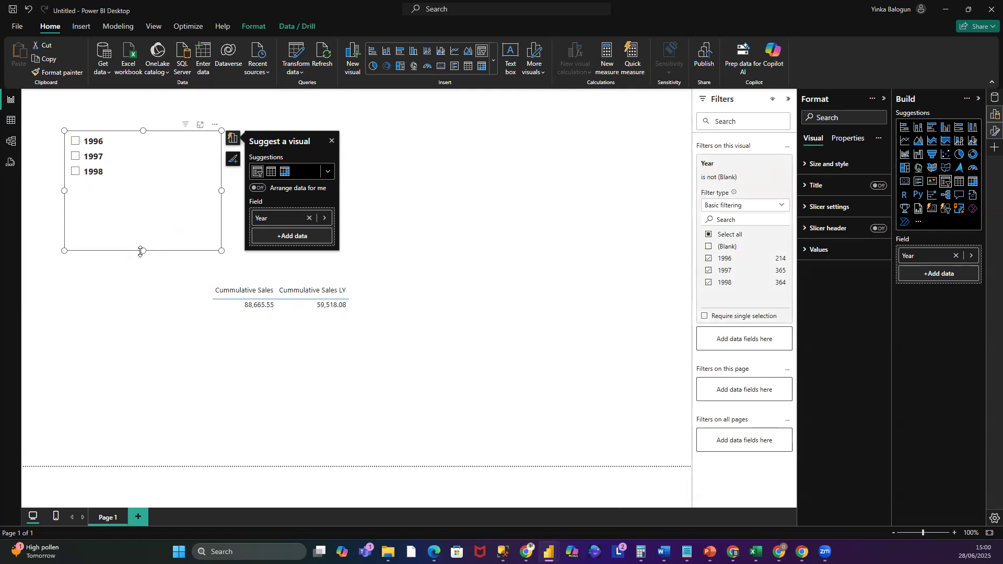
- Shrink the slicer and move it toward the page's top-right corner
drag(140, 248, 139, 193)
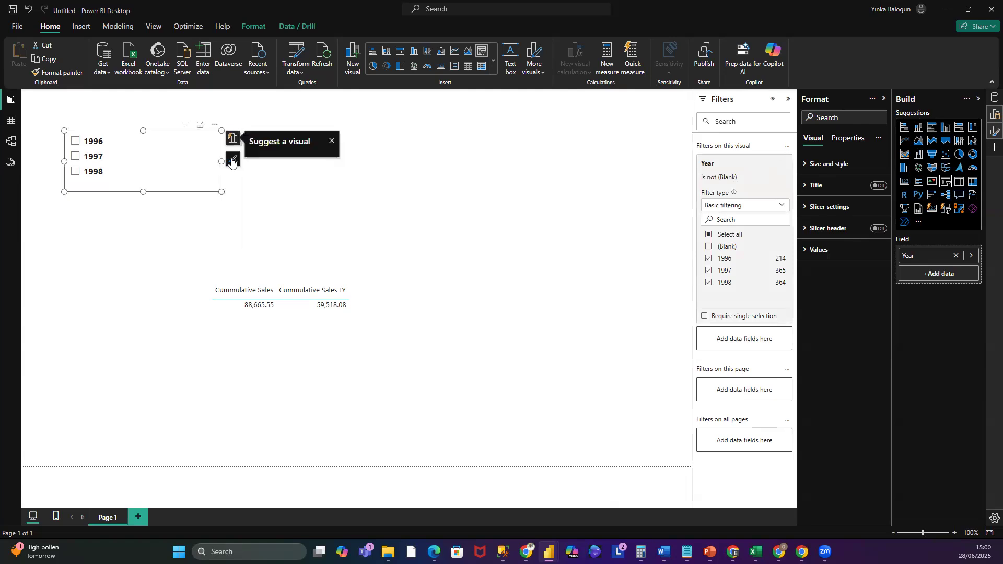
drag(217, 161, 129, 162)
drag(88, 134, 574, 118)
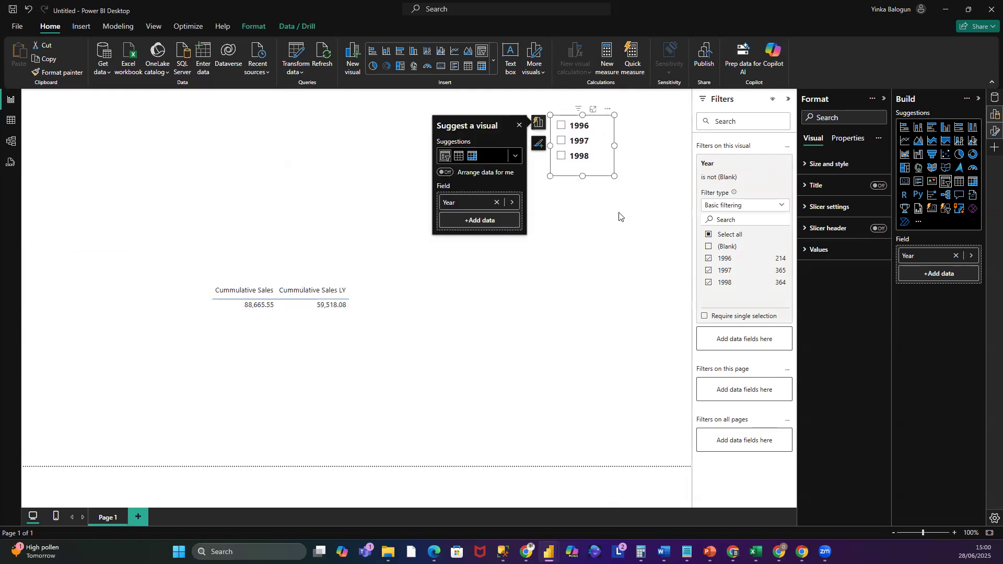
click(611, 227)
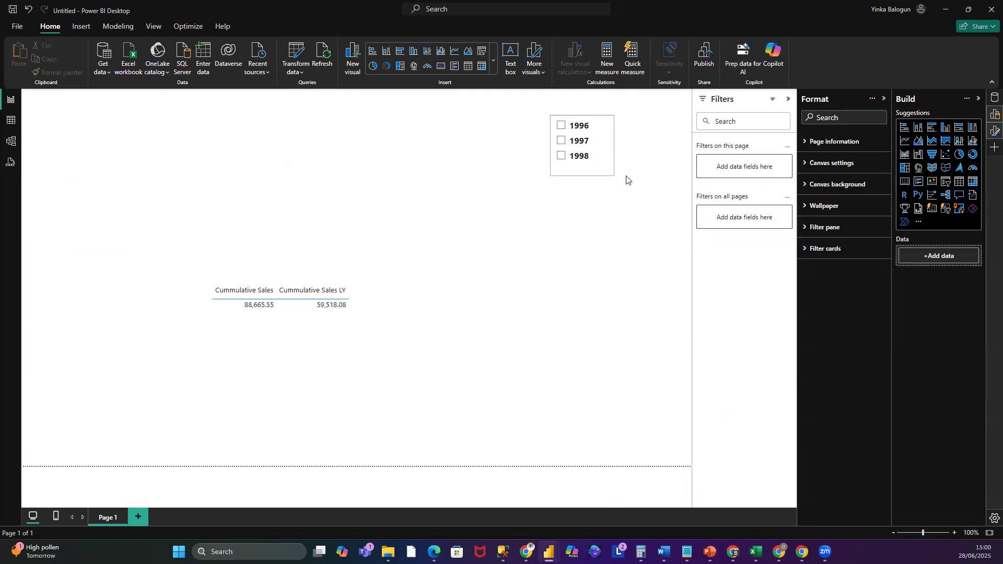
- Select 1996, 1997 and 1998 in turn in the Year slicer, ending with 1998 selected
click(561, 126)
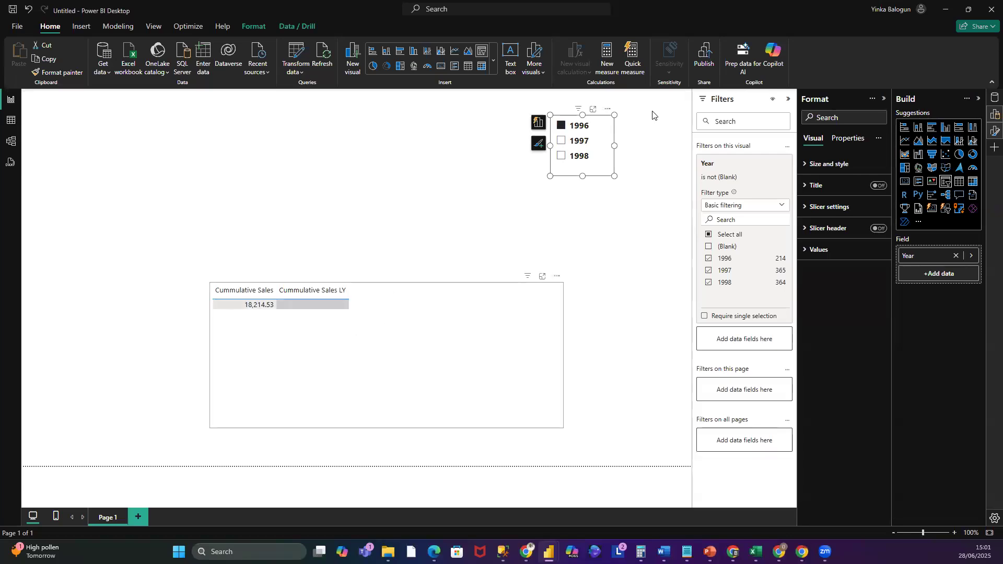
click(560, 141)
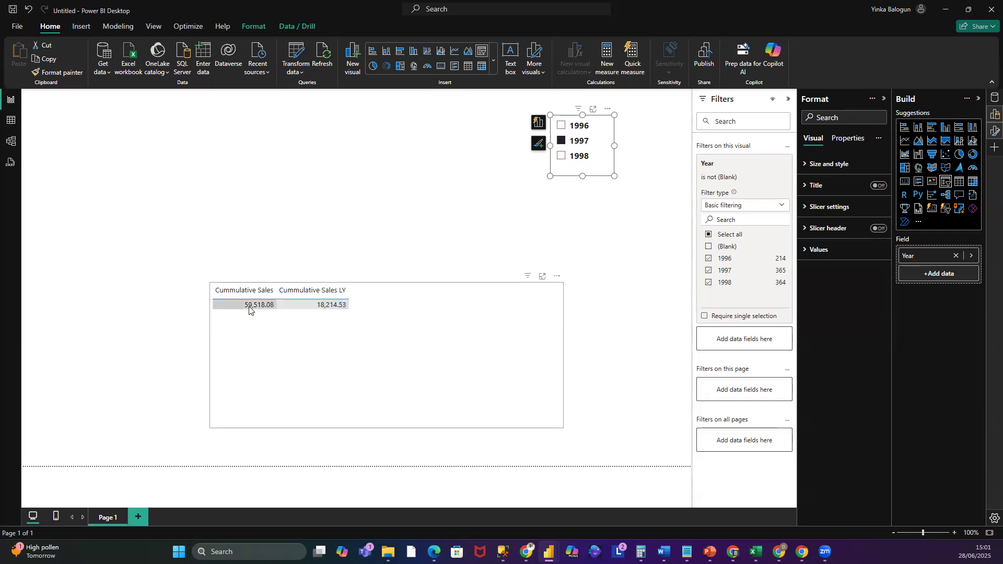
click(559, 158)
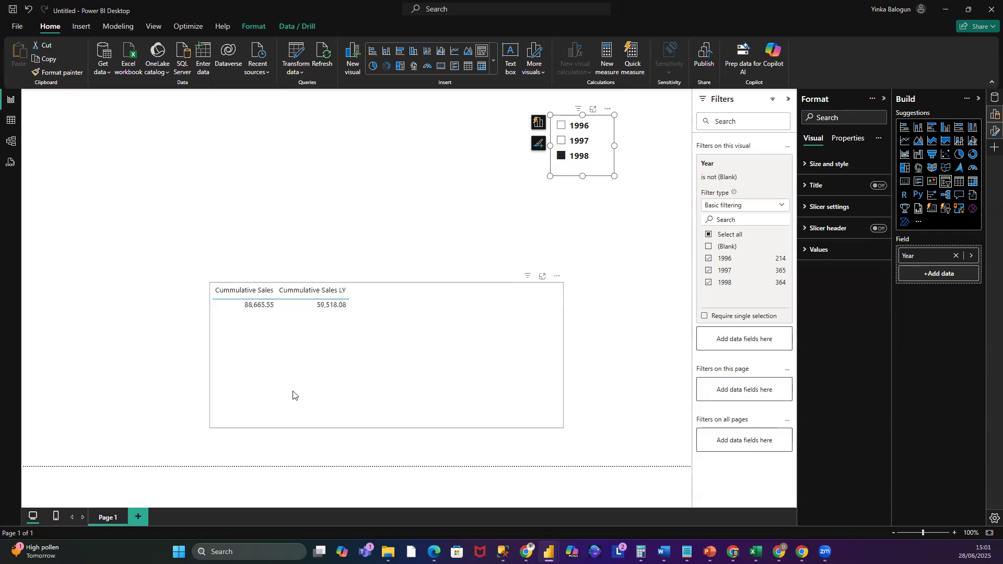
click(562, 141)
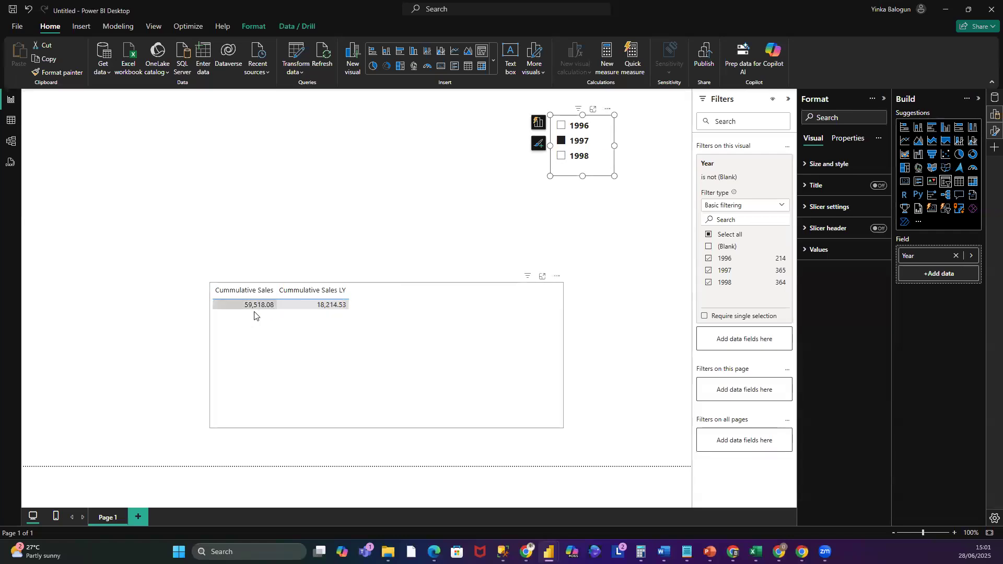
click(563, 156)
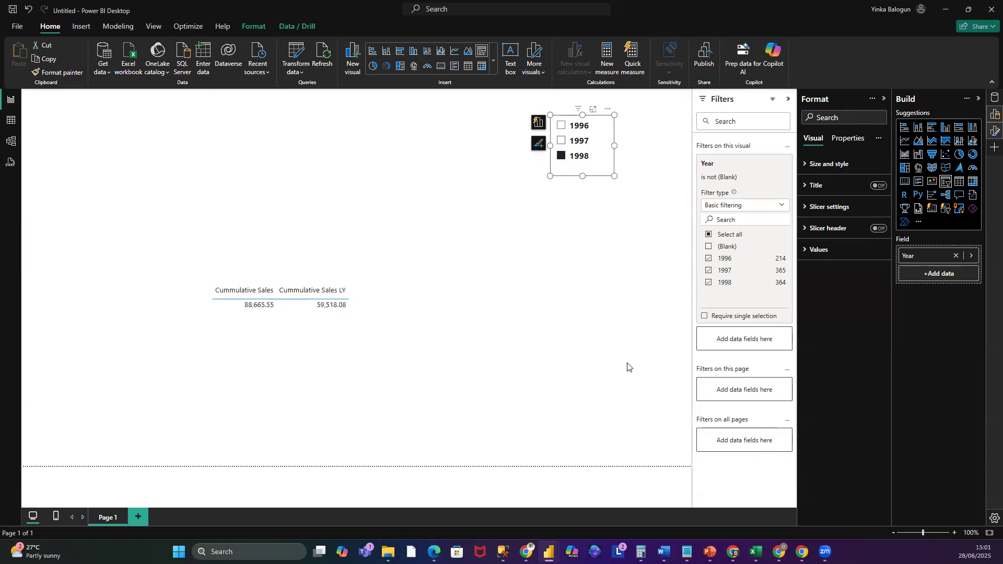
click(630, 222)
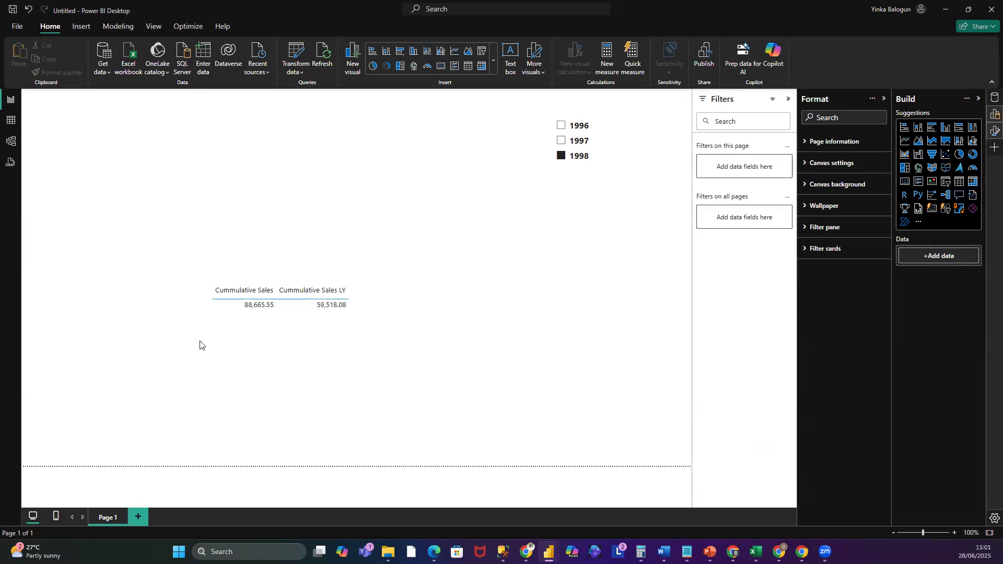
- Add the Employees table's FullName field to the table visual
click(884, 98)
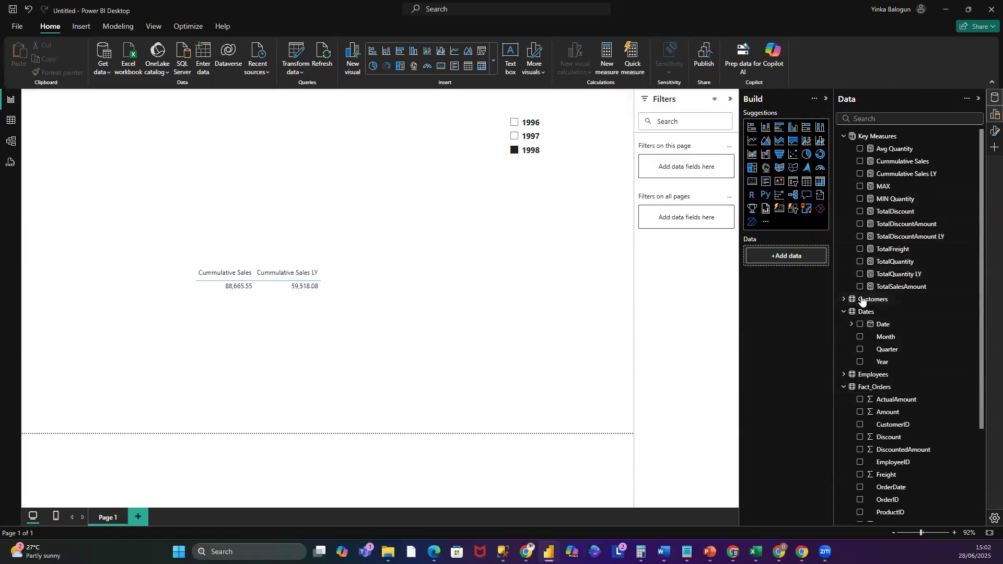
scroll(910, 314, down, 3)
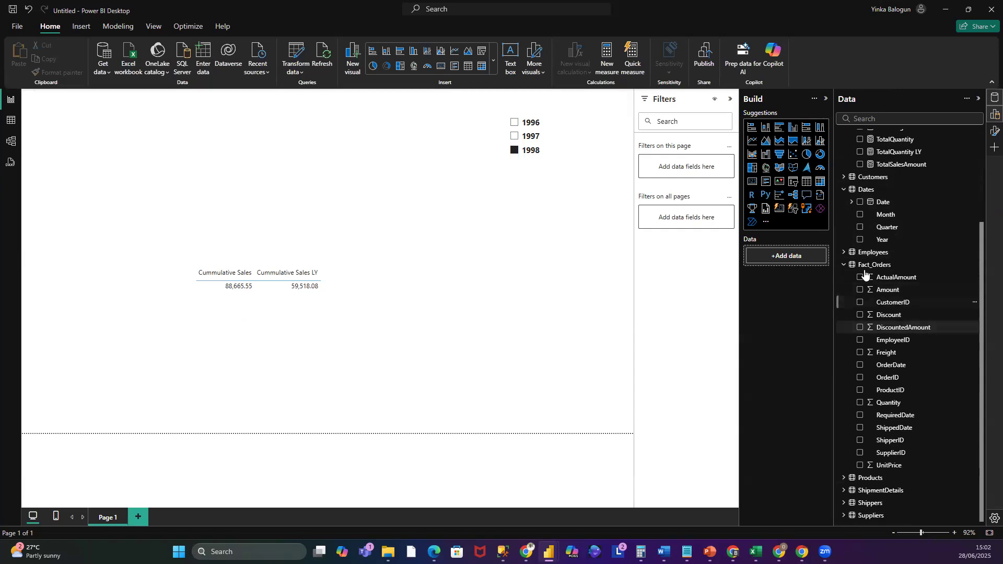
click(844, 252)
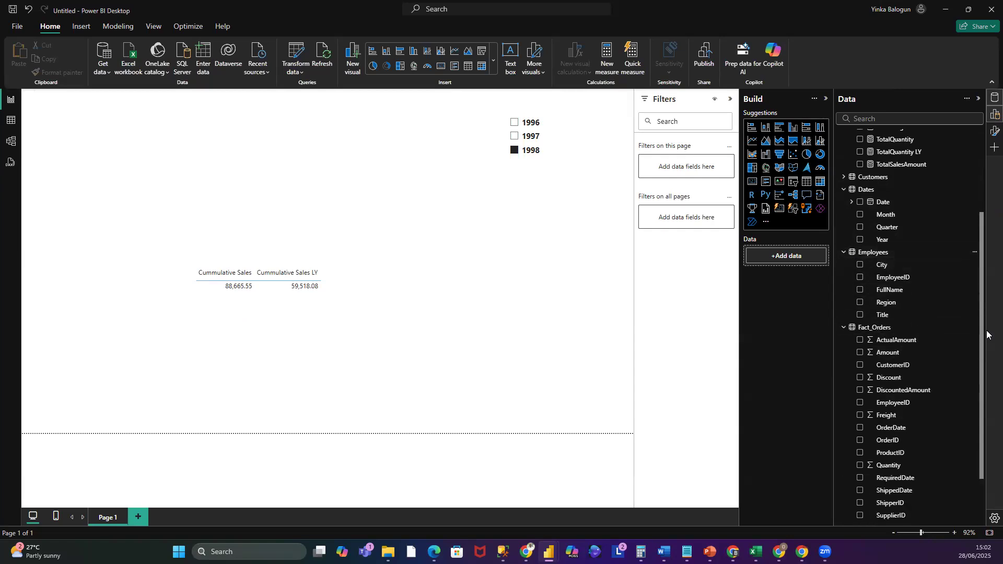
click(891, 291)
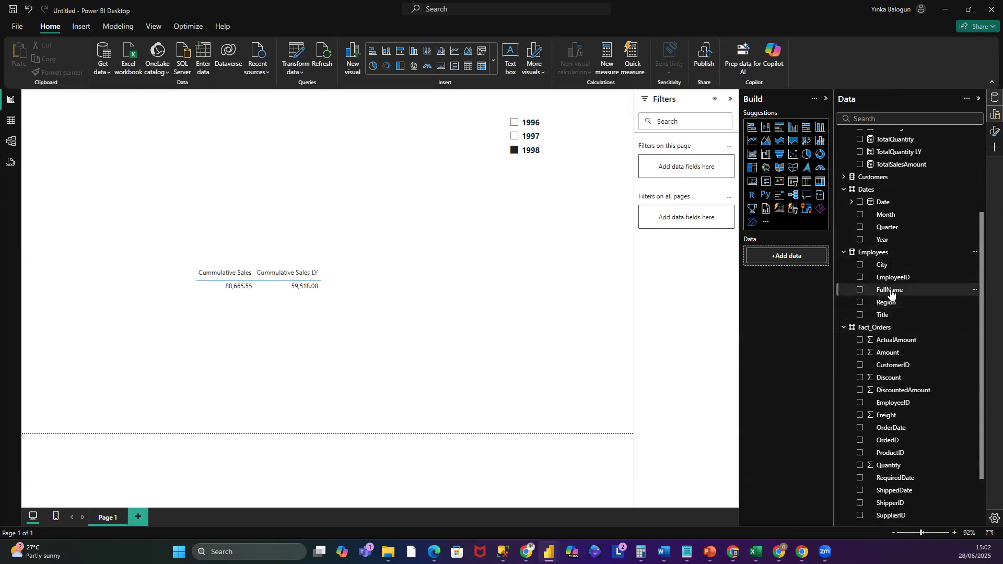
click(294, 269)
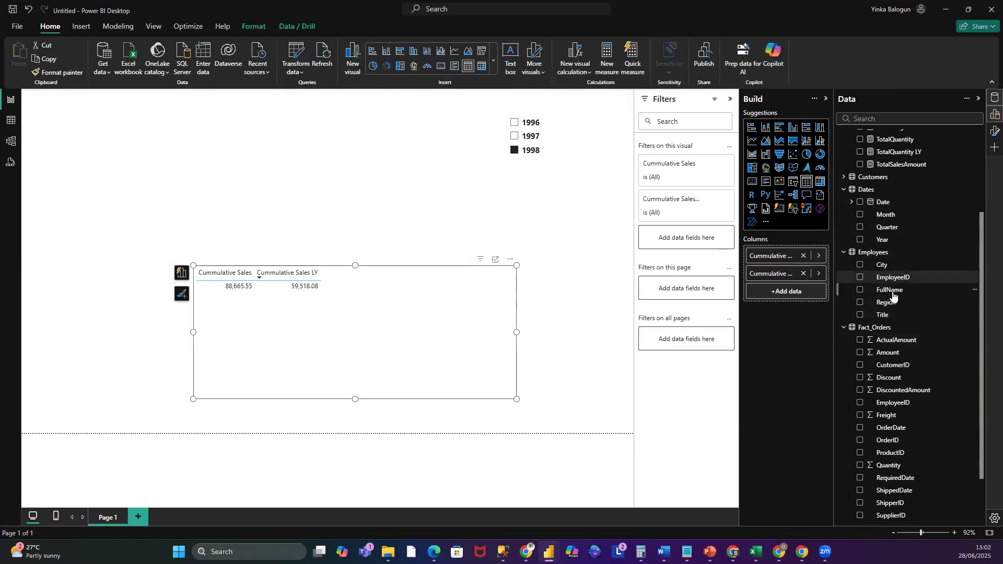
drag(892, 293, 213, 306)
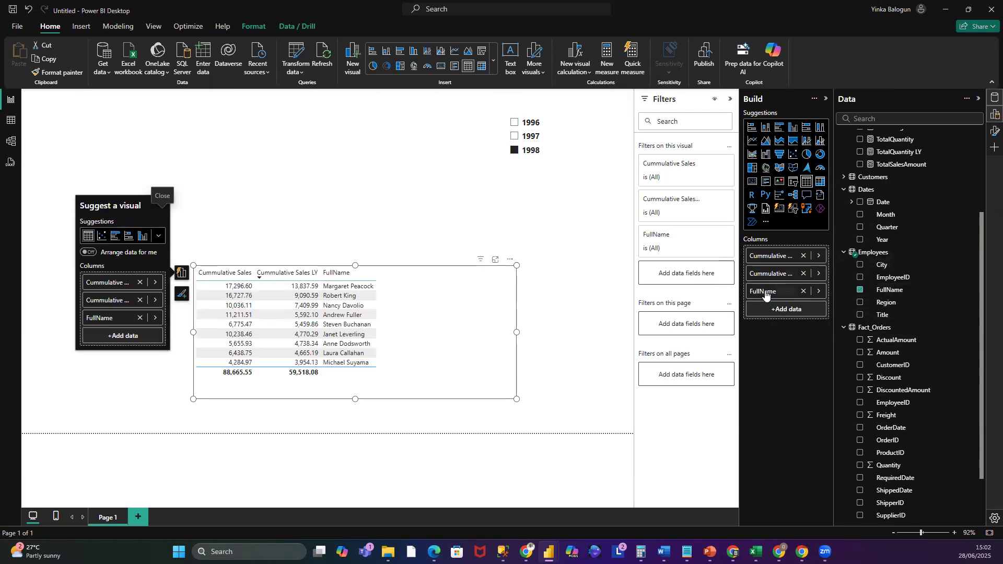
- Move FullName to the table's first column and remove both cumulative sales measures from the table
drag(765, 296, 765, 249)
drag(771, 295, 782, 252)
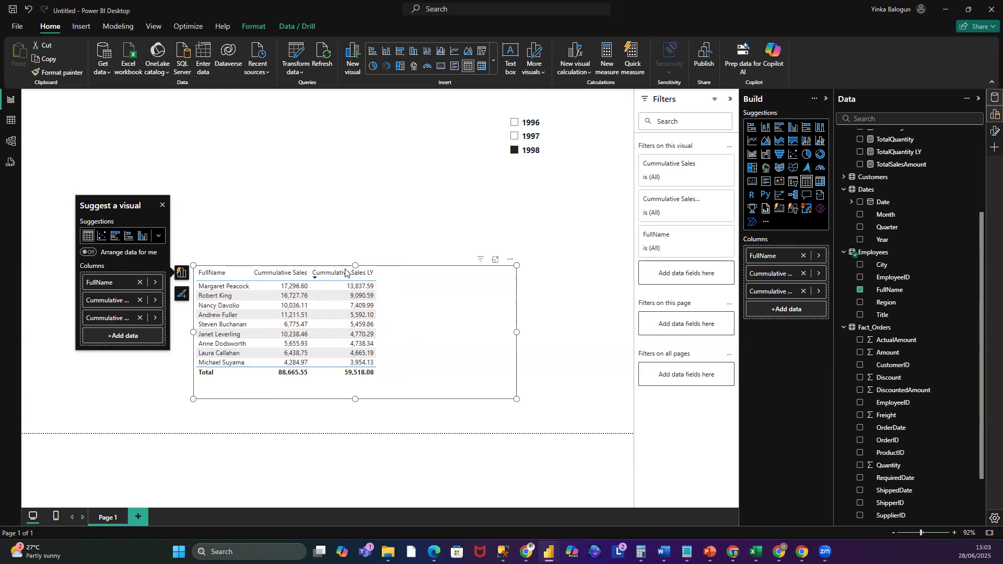
click(804, 274)
click(804, 273)
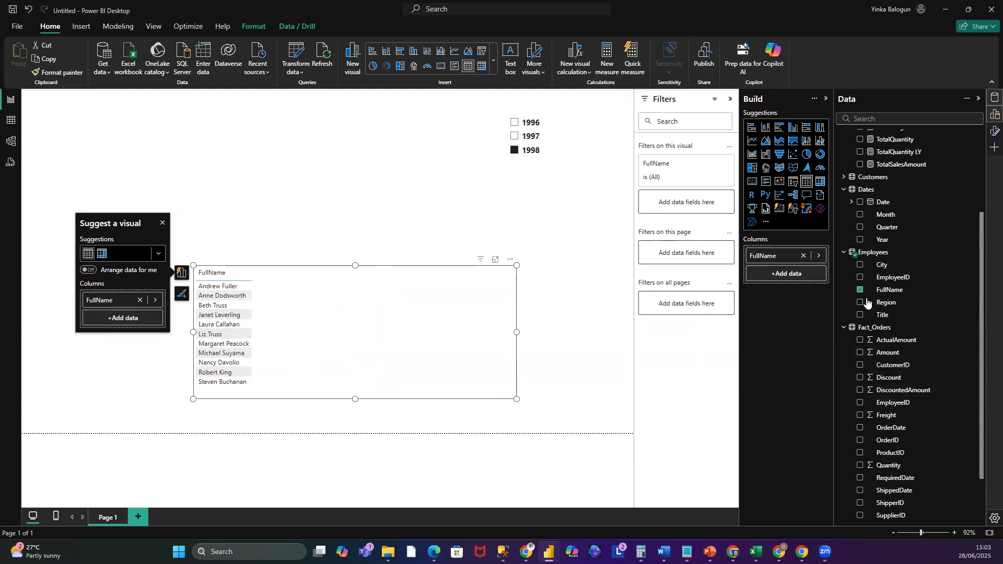
- Add the TotalQuantity measure to the table beside FullName
scroll(950, 289, up, 3)
scroll(950, 289, up, 1)
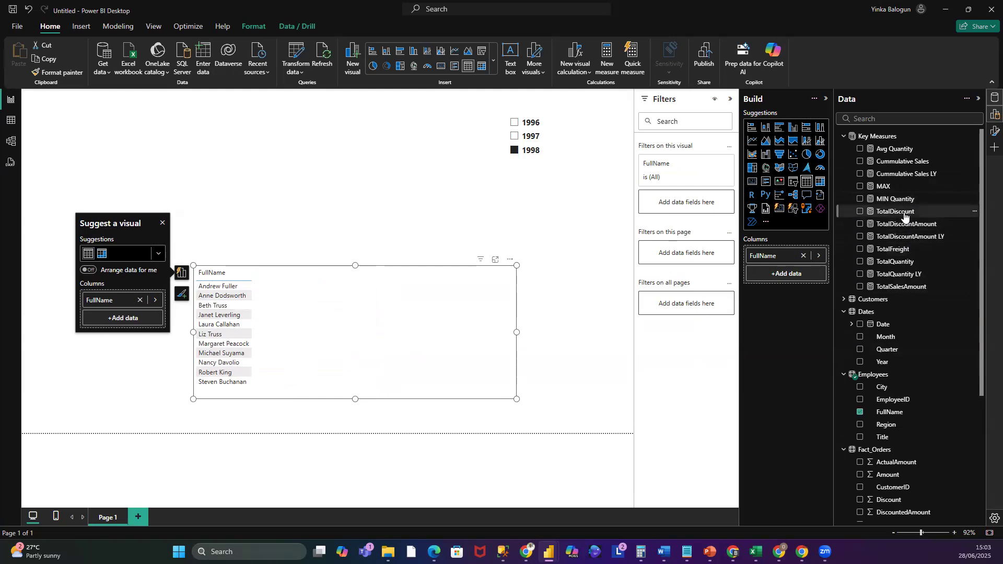
drag(896, 261, 821, 273)
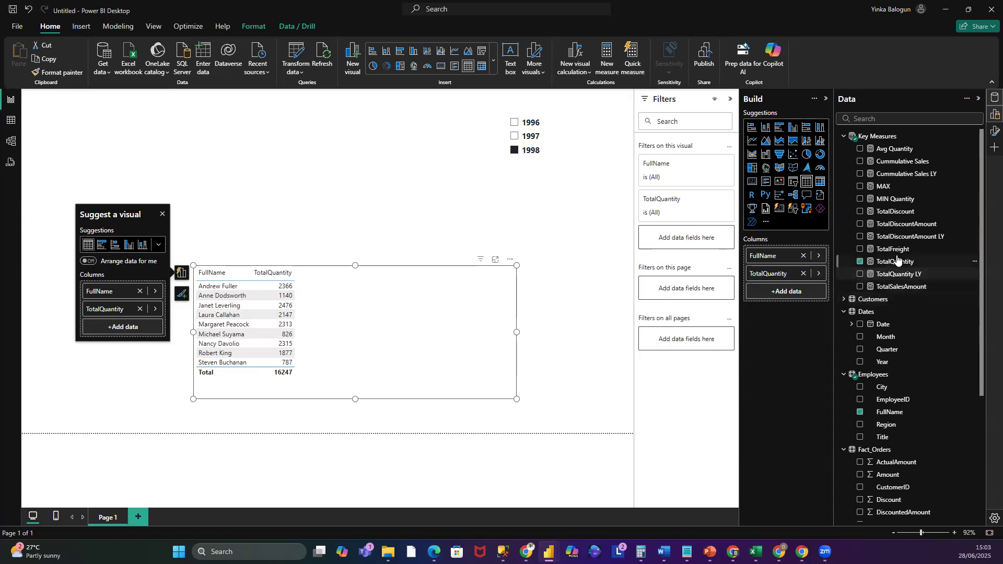
- Add the TotalFreight, TotalDiscountAmount and TotalSalesAmount measures to the table visual's columns
drag(893, 249, 811, 290)
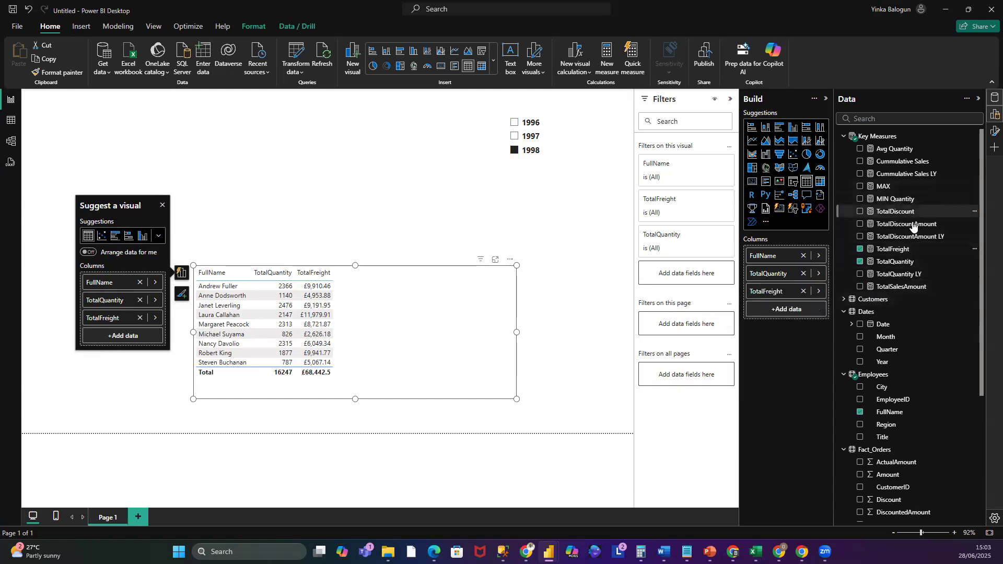
drag(914, 225, 824, 309)
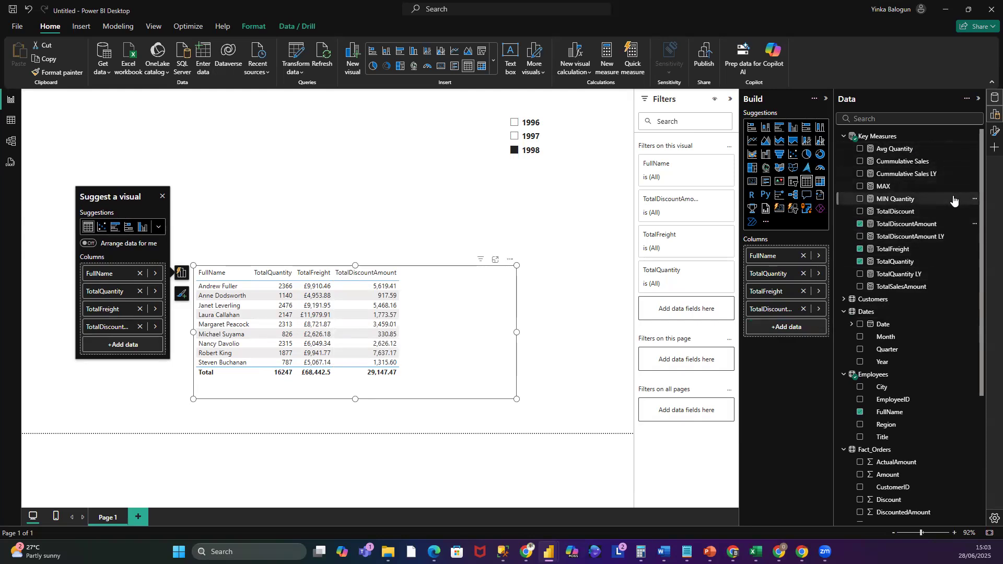
drag(921, 287, 825, 303)
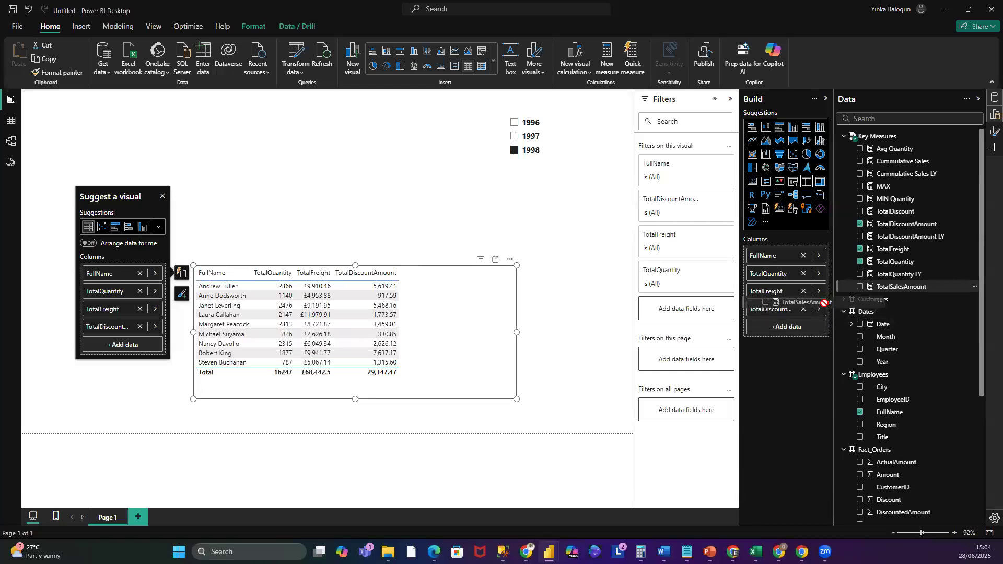
drag(825, 303, 818, 328)
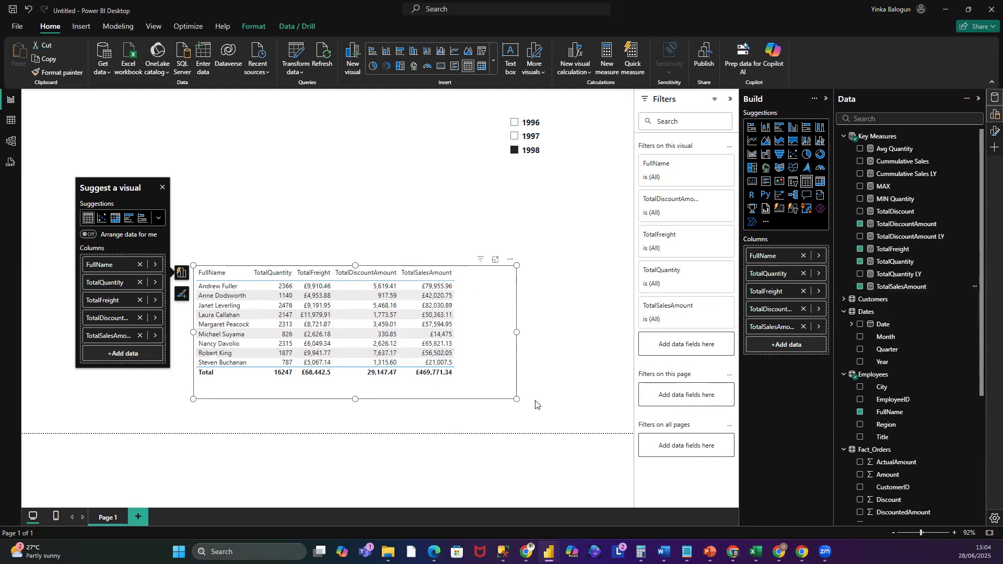
- Shrink the table visual and move it to the canvas's lower-left area
drag(516, 399, 463, 386)
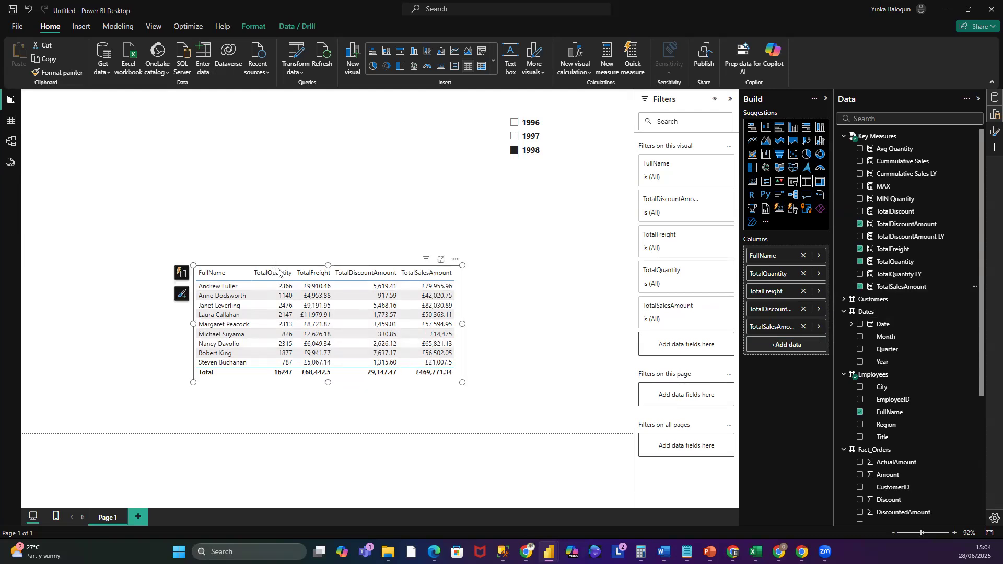
drag(307, 270, 147, 309)
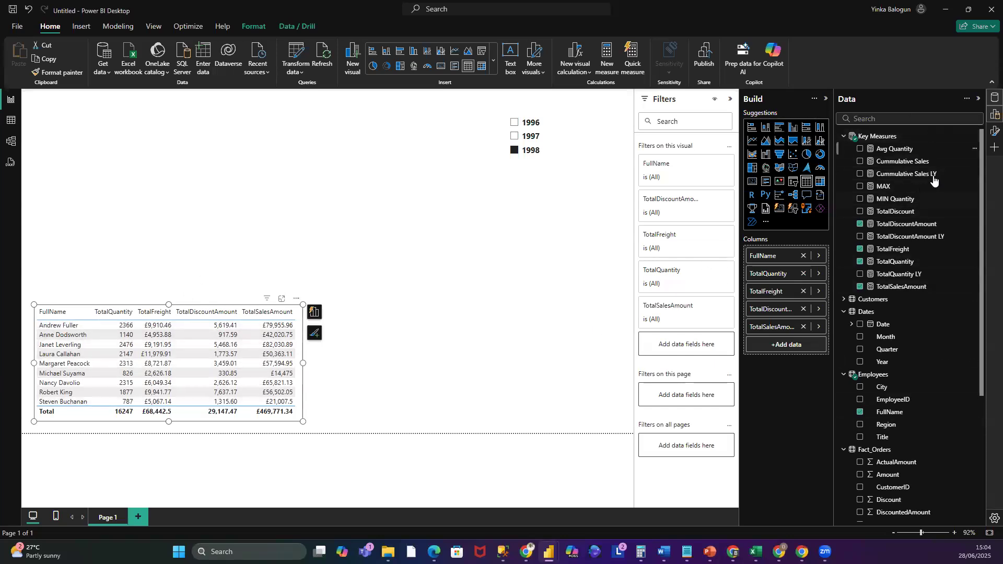
right_click(761, 256)
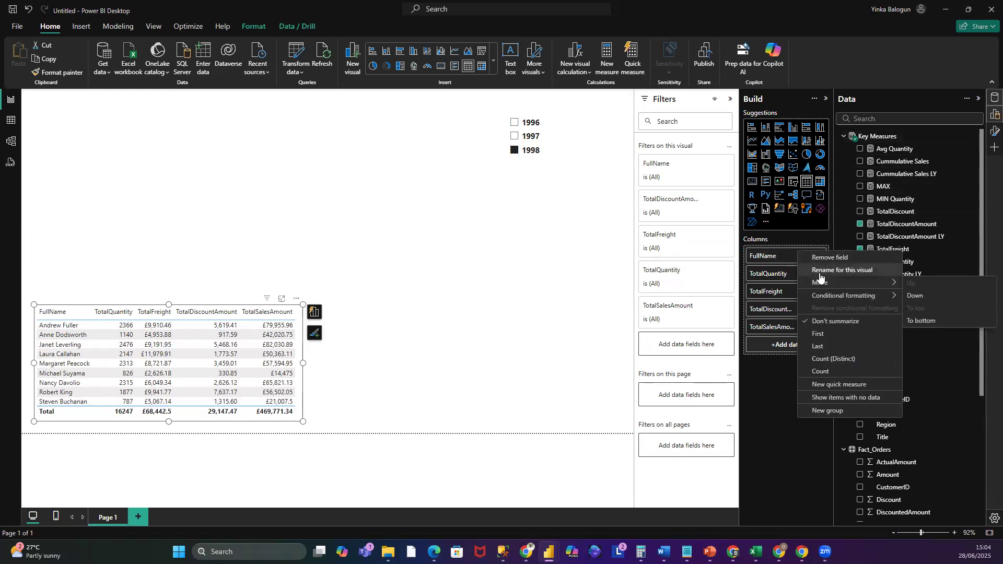
click(876, 272)
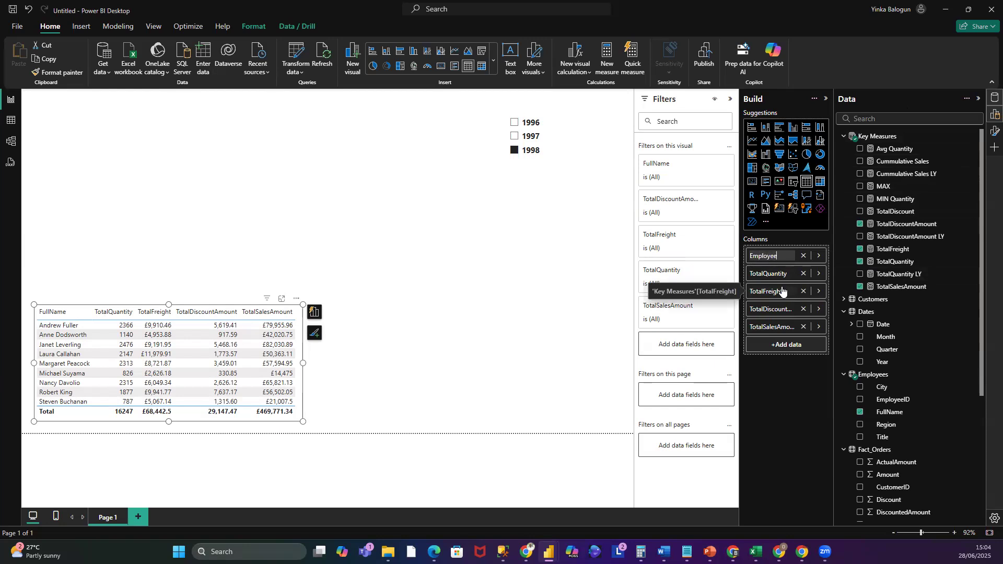
click(596, 315)
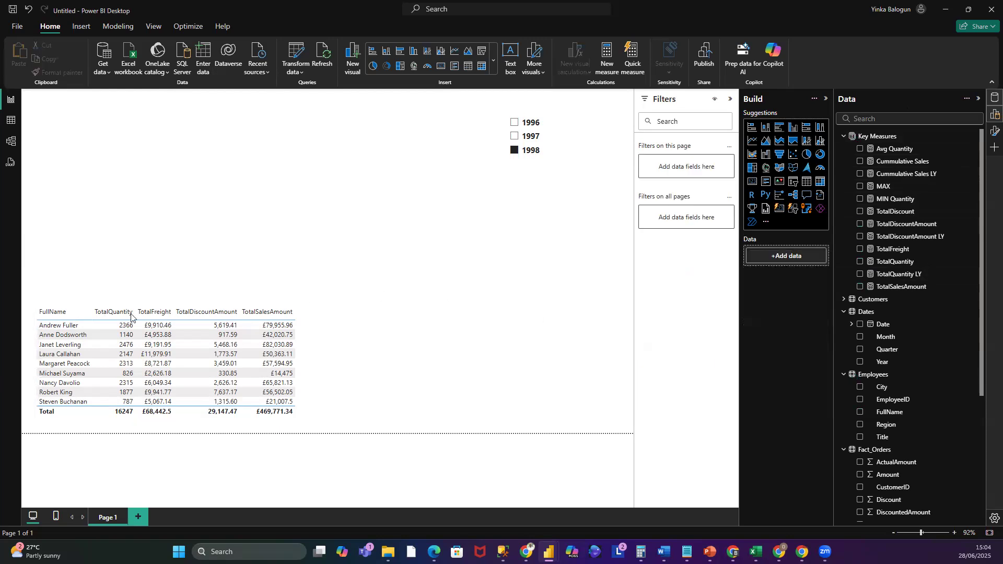
- Rename the FullName column to Employee for this visual
click(59, 308)
right_click(777, 256)
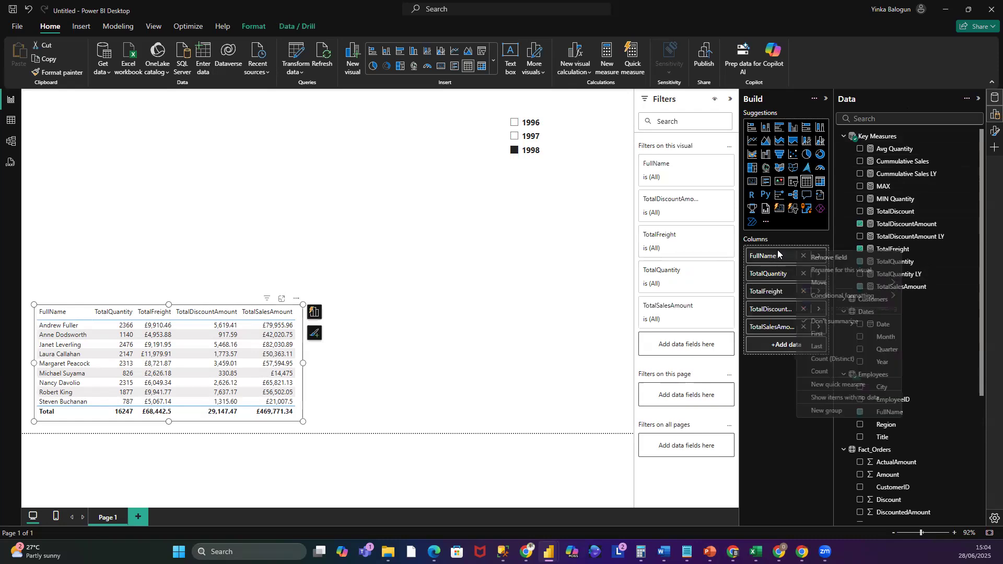
click(853, 272)
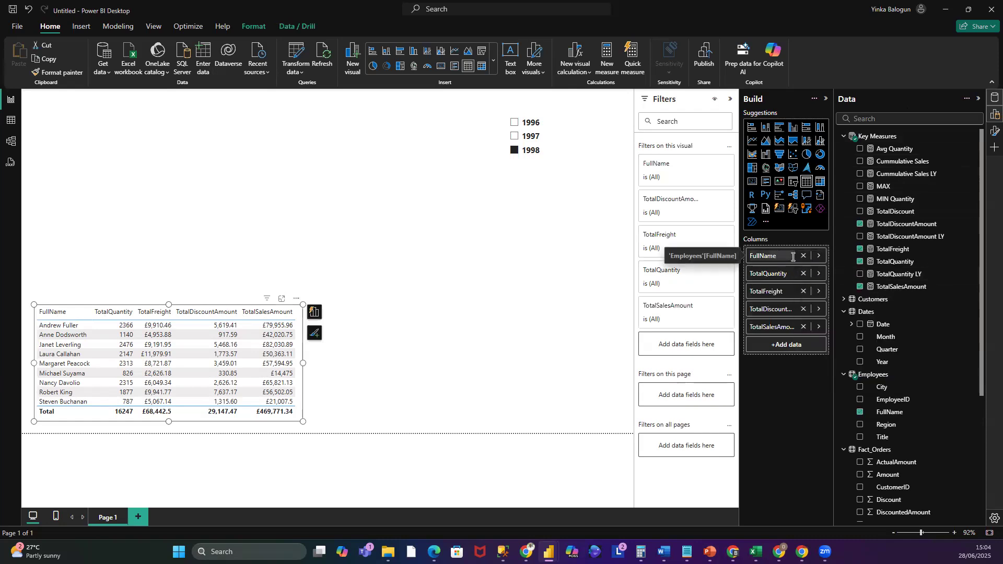
text(Employee)
key(Return)
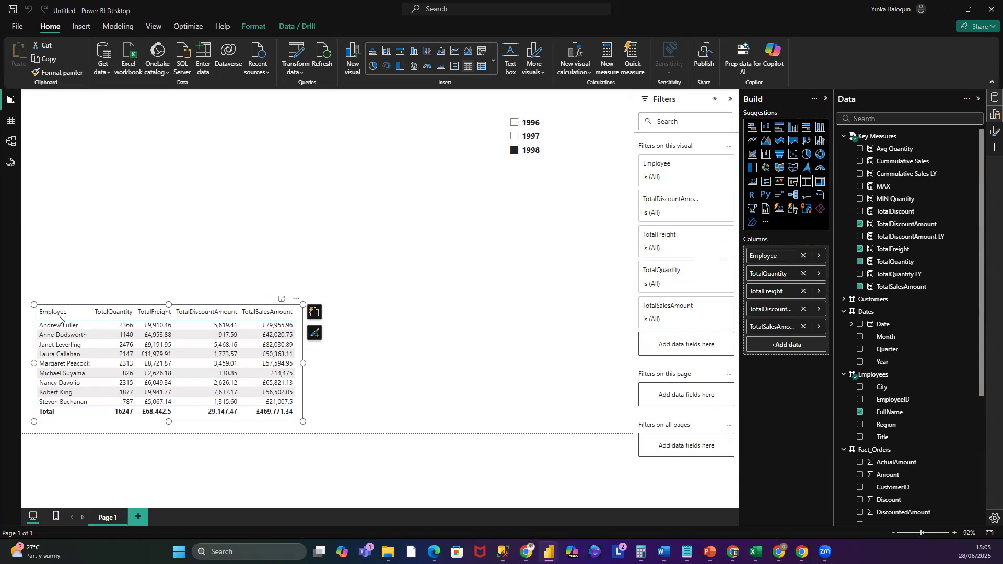
- Rename the TotalQuantity column to Quantity and the TotalFreight column to Freight for this visual
right_click(790, 274)
click(851, 288)
key(Return)
right_click(789, 296)
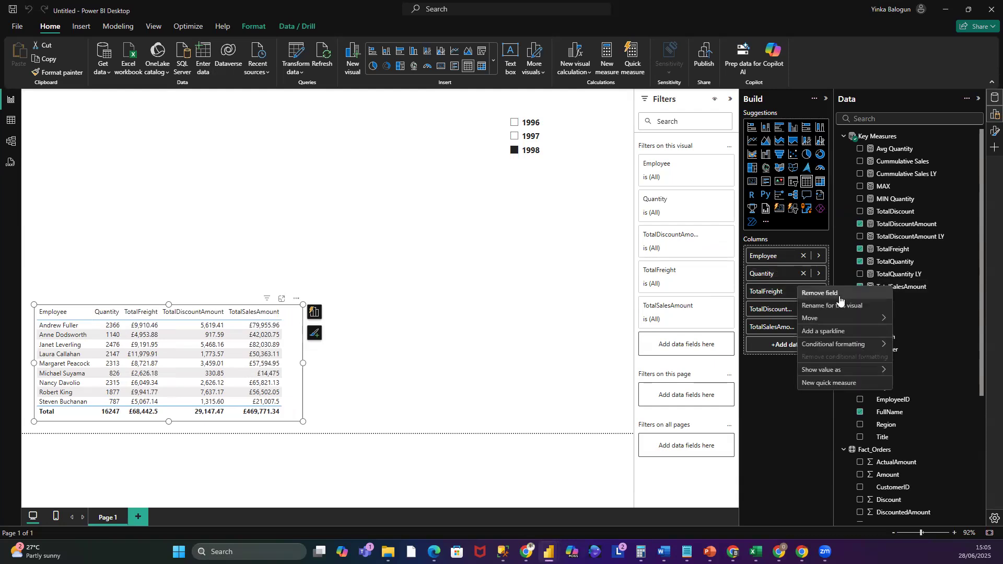
click(846, 305)
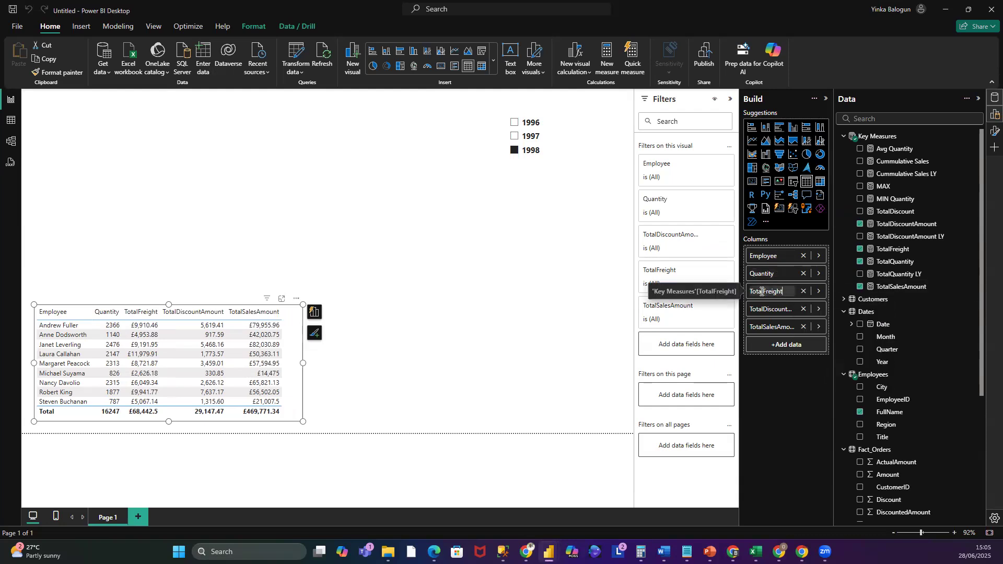
key(BackSpace)
key(BackSpace)
key(BackSpace)
key(BackSpace)
key(BackSpace)
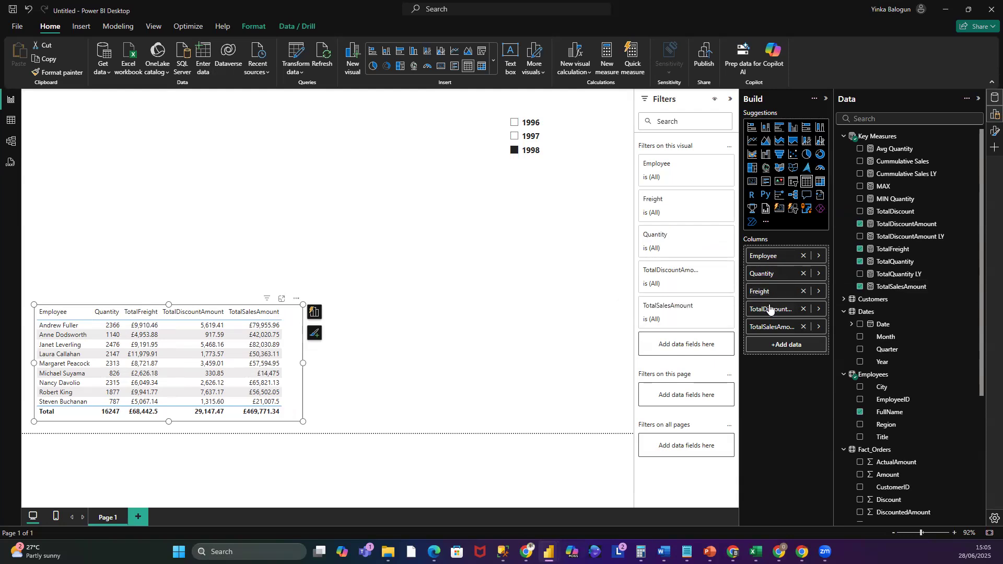
- Rename TotalDiscountAmount to Discounted Amount and TotalSalesAmount to Sales Amount for this visual
right_click(797, 308)
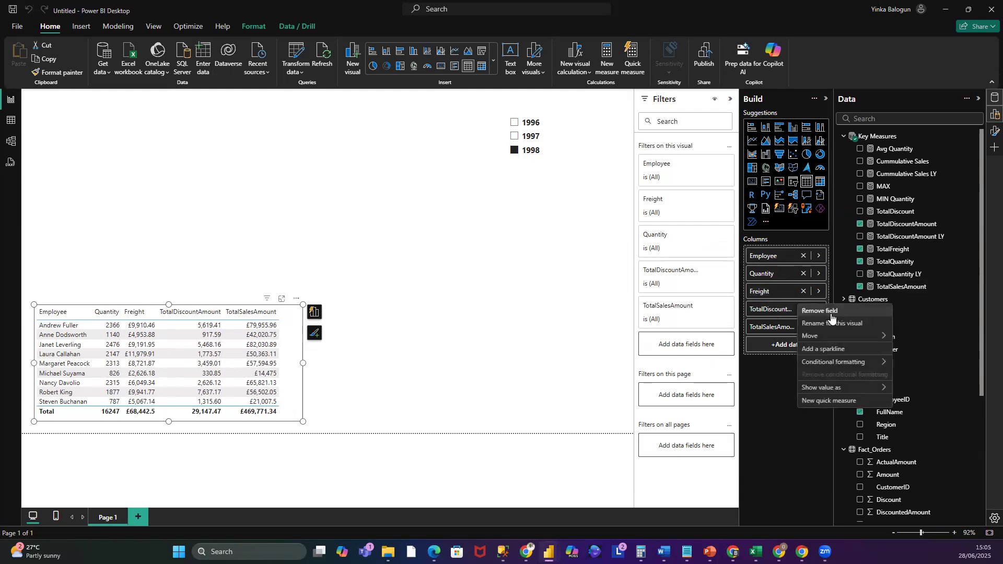
click(832, 322)
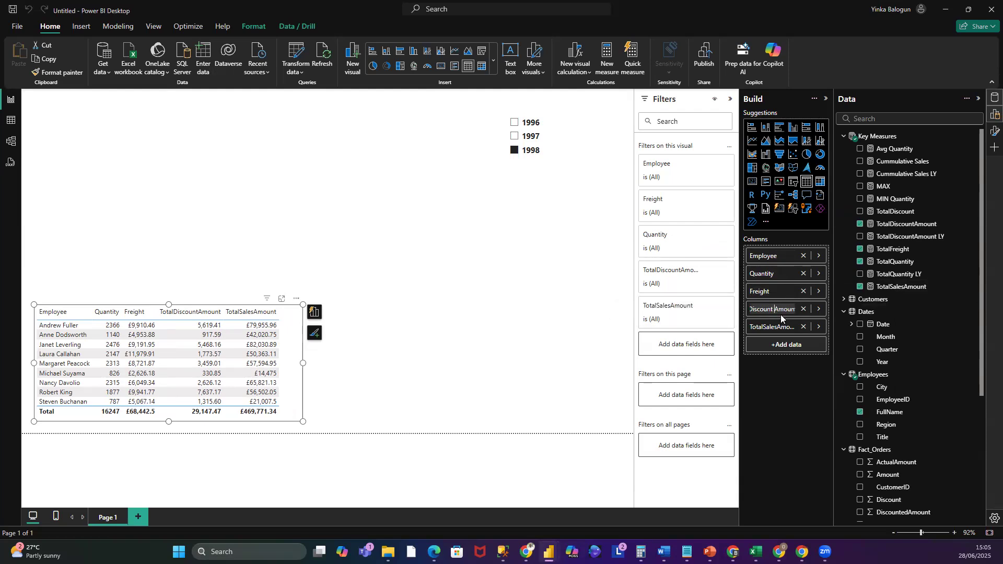
key(Left)
text(ed)
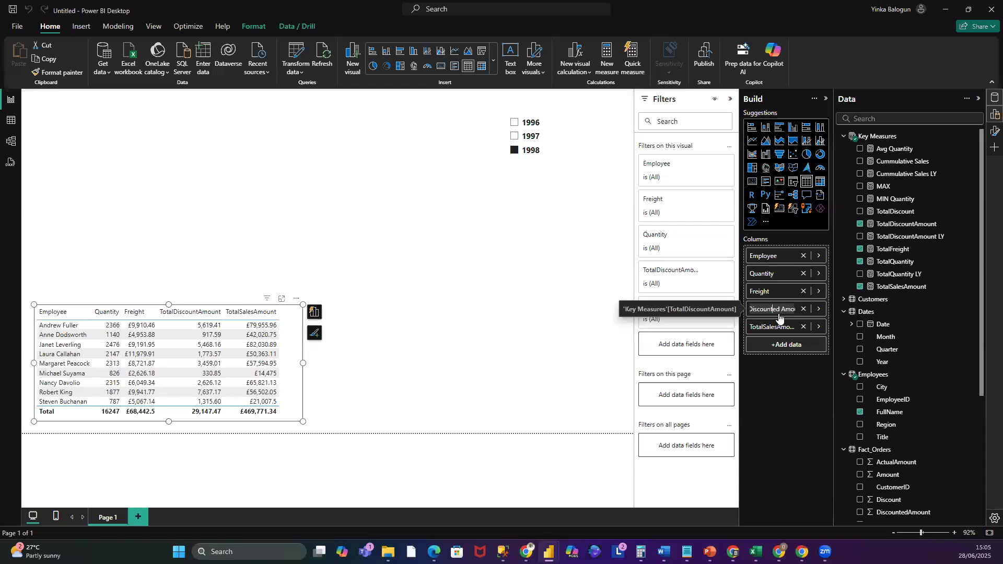
key(Home)
key(Return)
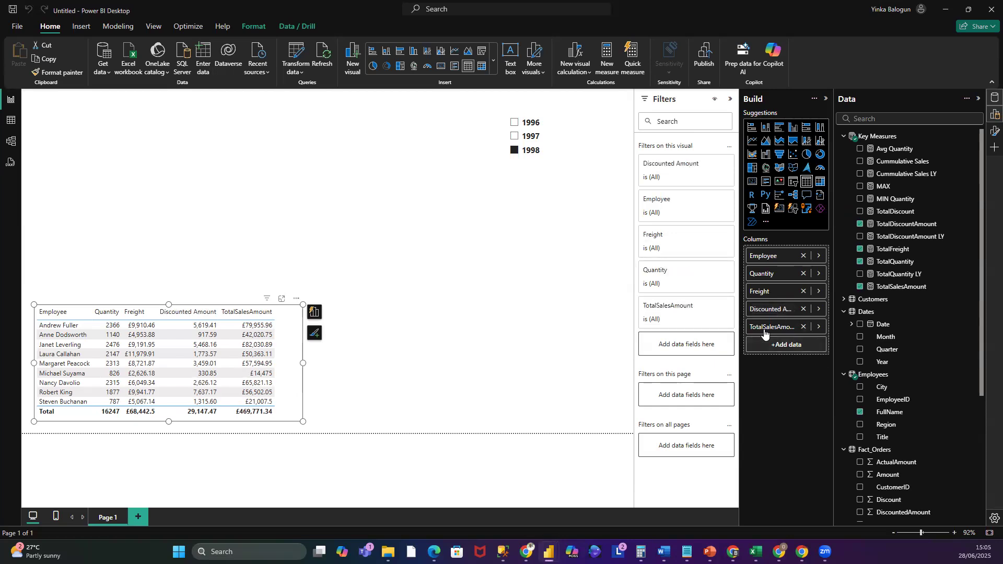
right_click(775, 327)
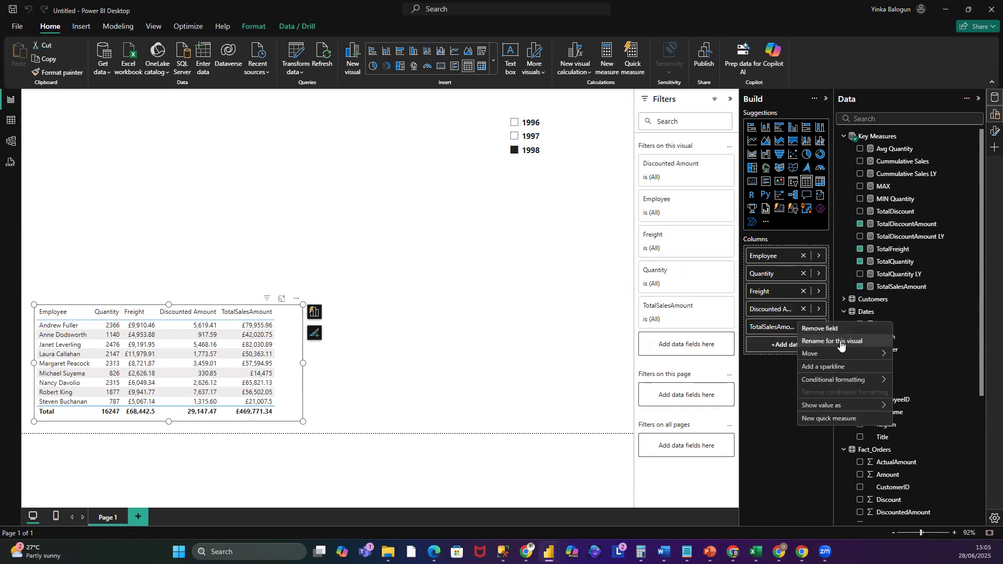
click(841, 343)
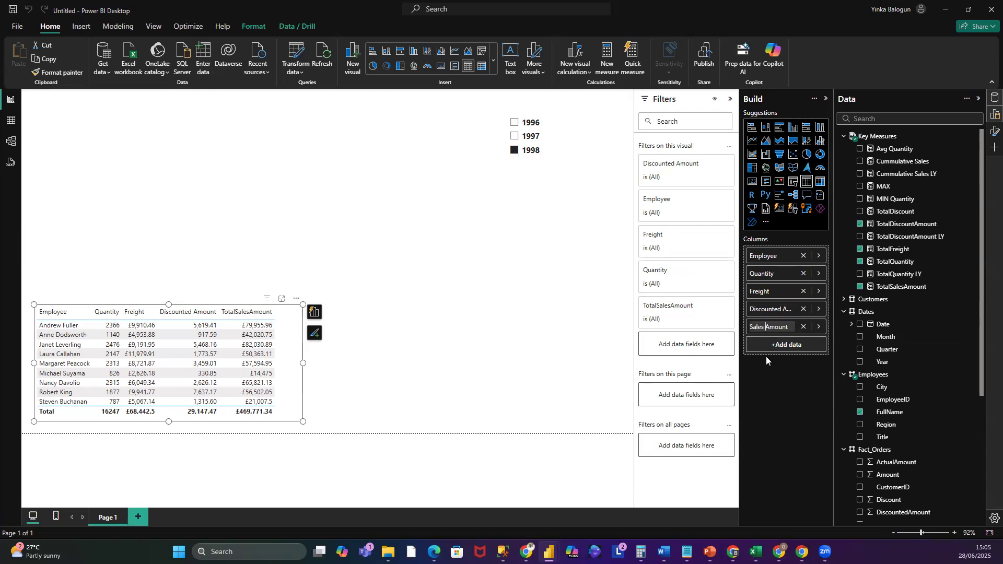
key(Return)
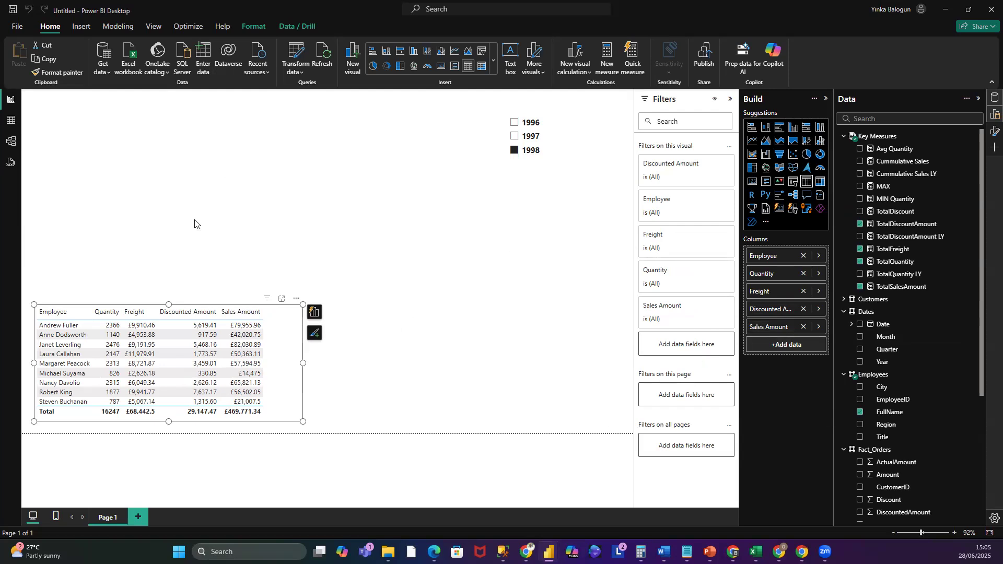
- Narrow the table visual and try sorting its rows by Discounted Amount and then by Employee
drag(303, 364, 272, 363)
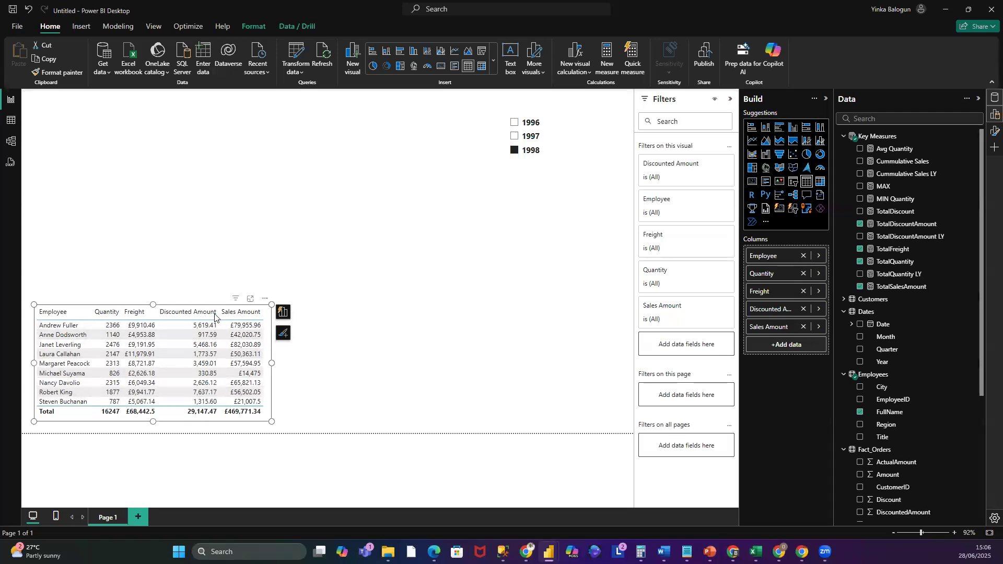
click(215, 313)
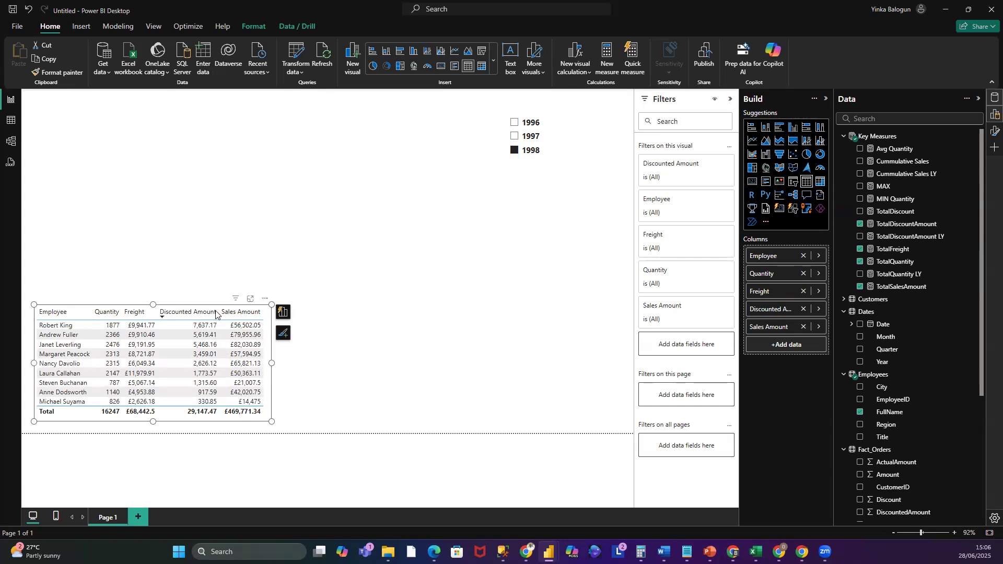
click(168, 316)
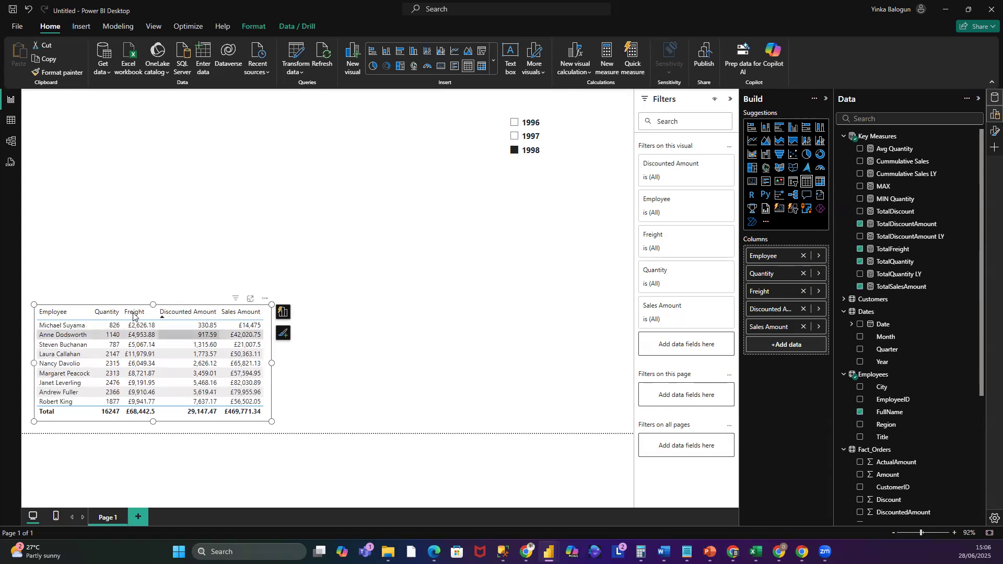
click(62, 314)
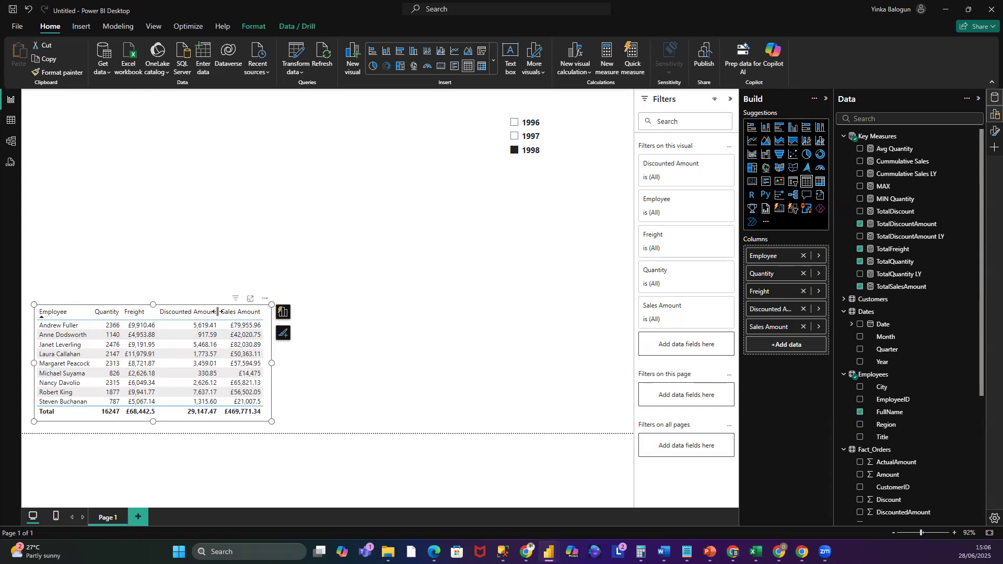
- Narrow the Discounted Amount column and the table visual, and sort the rows by Employee descending
drag(217, 312, 195, 311)
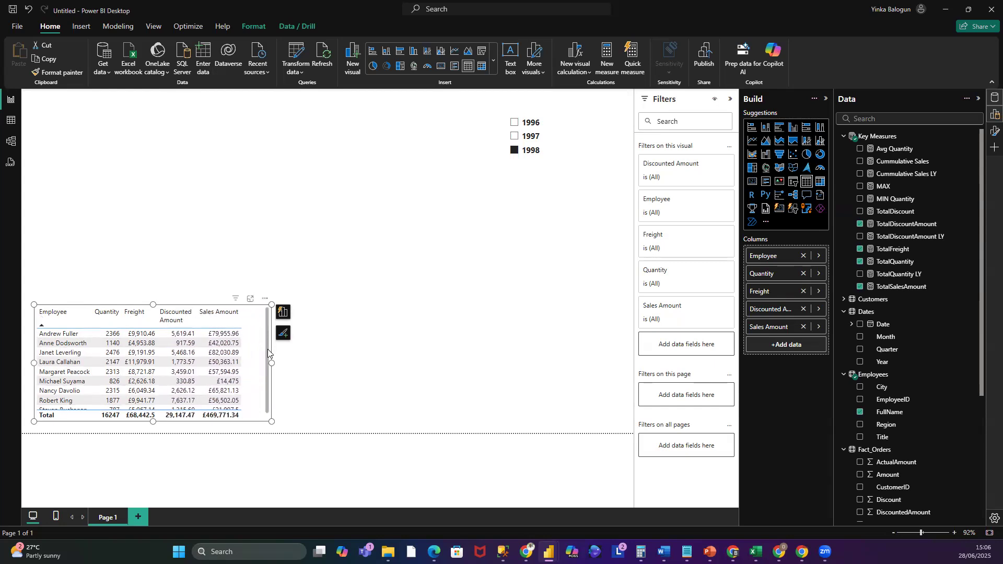
drag(271, 363, 250, 359)
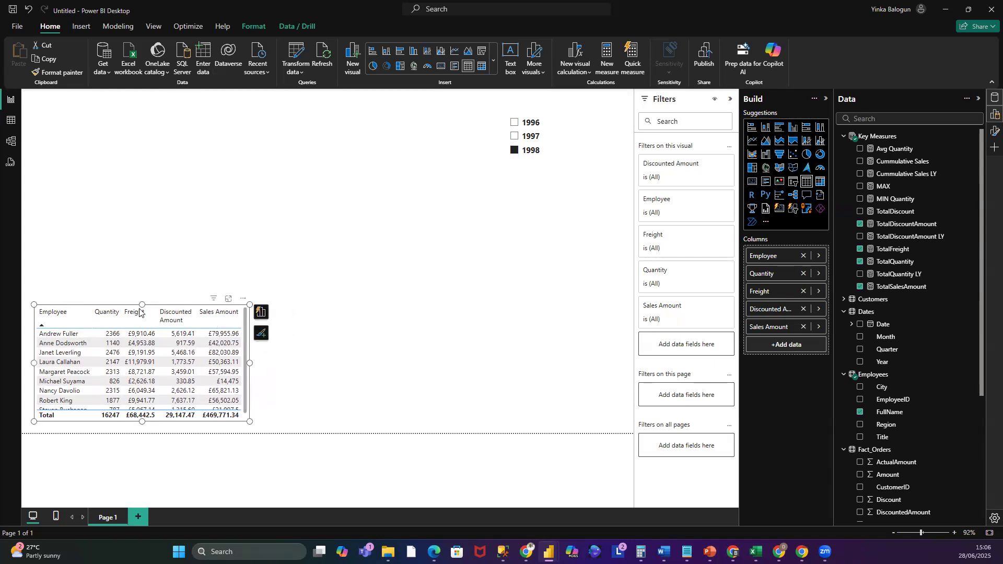
drag(143, 306, 148, 297)
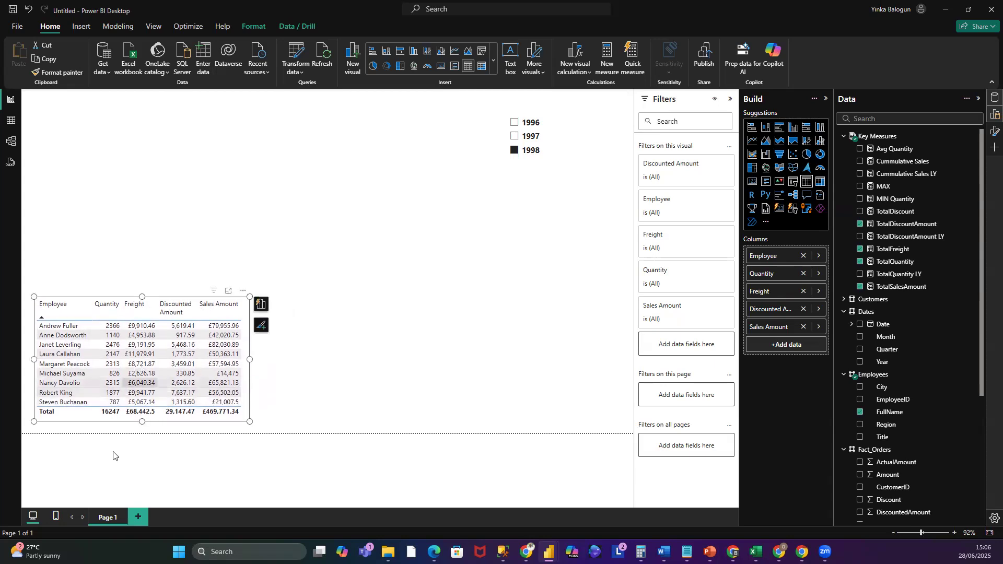
click(82, 303)
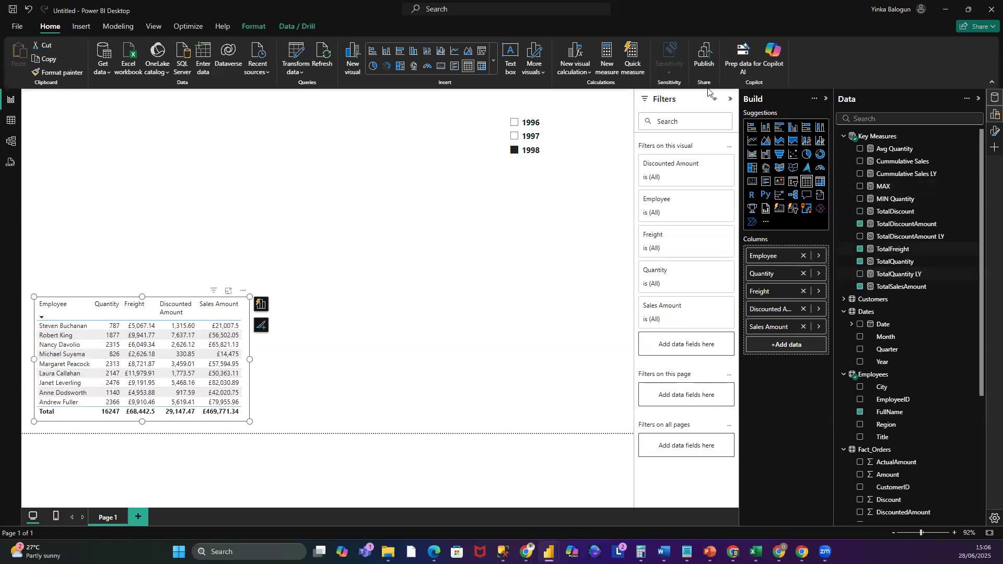
click(993, 118)
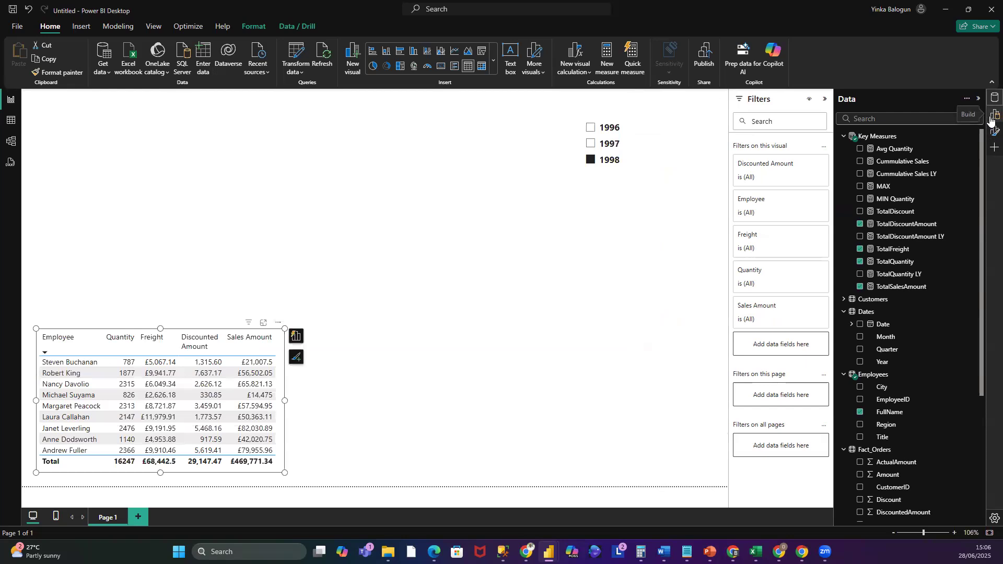
click(991, 119)
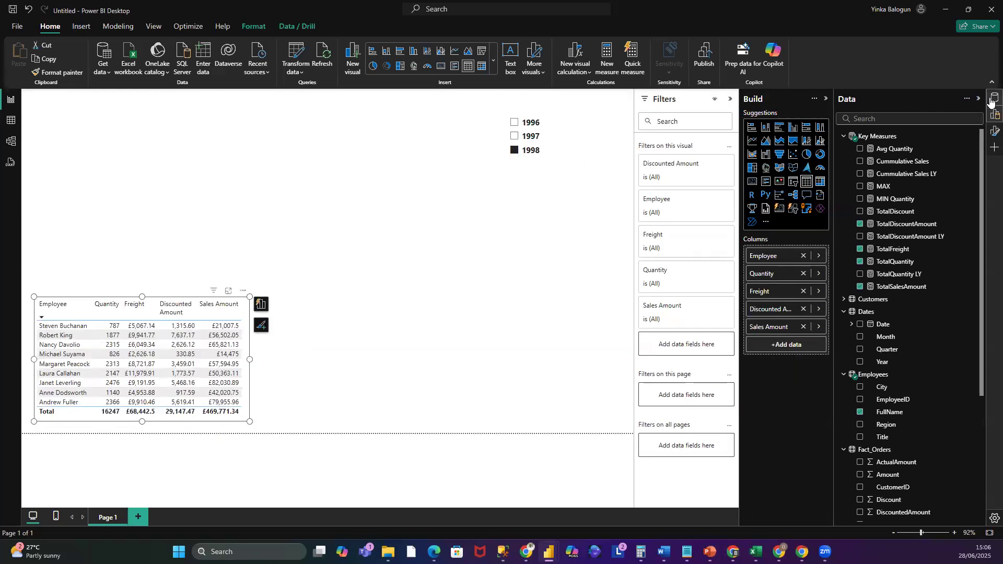
click(991, 101)
click(991, 101)
- Switch the table visual's totals row off and back on again
click(994, 132)
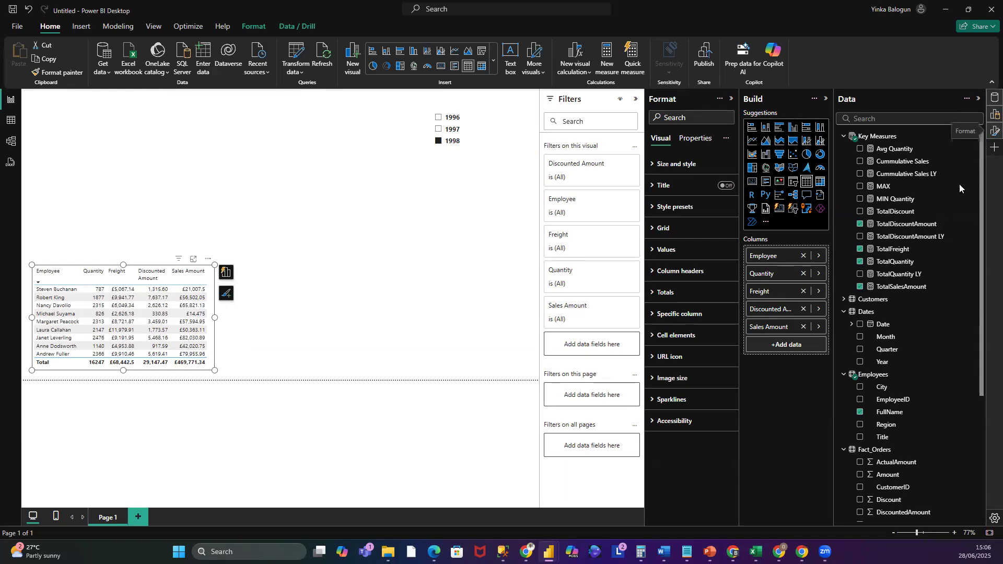
click(653, 292)
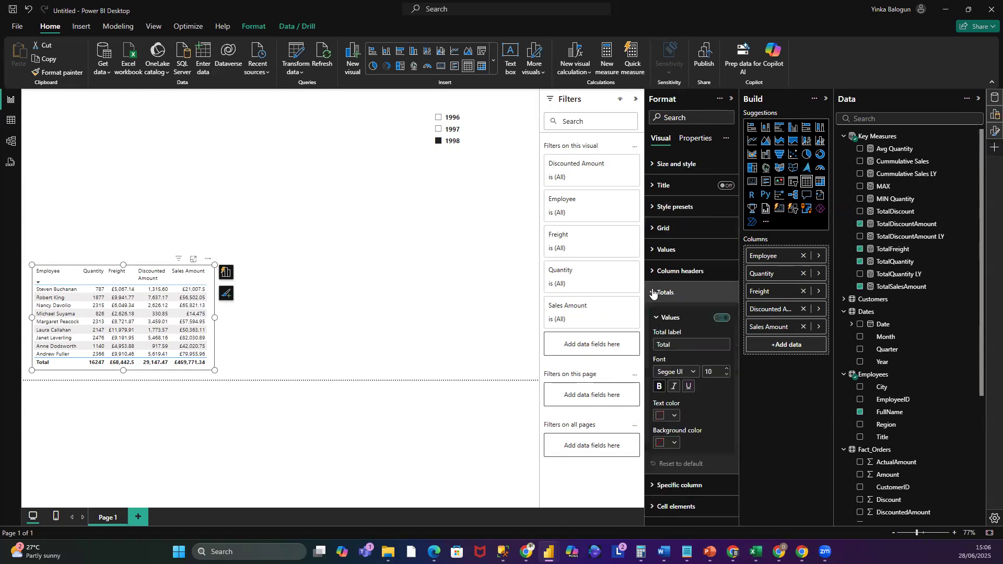
click(722, 319)
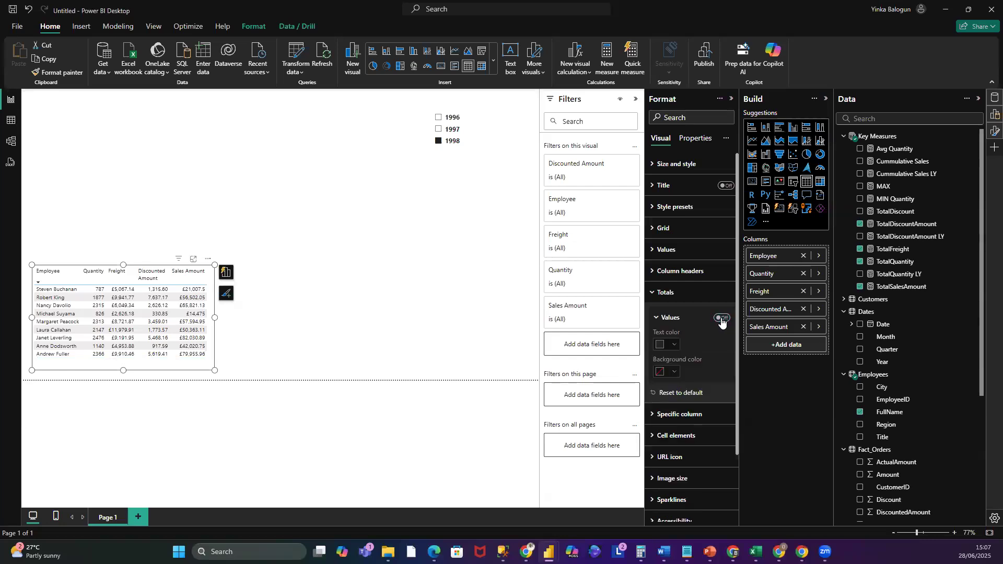
click(723, 320)
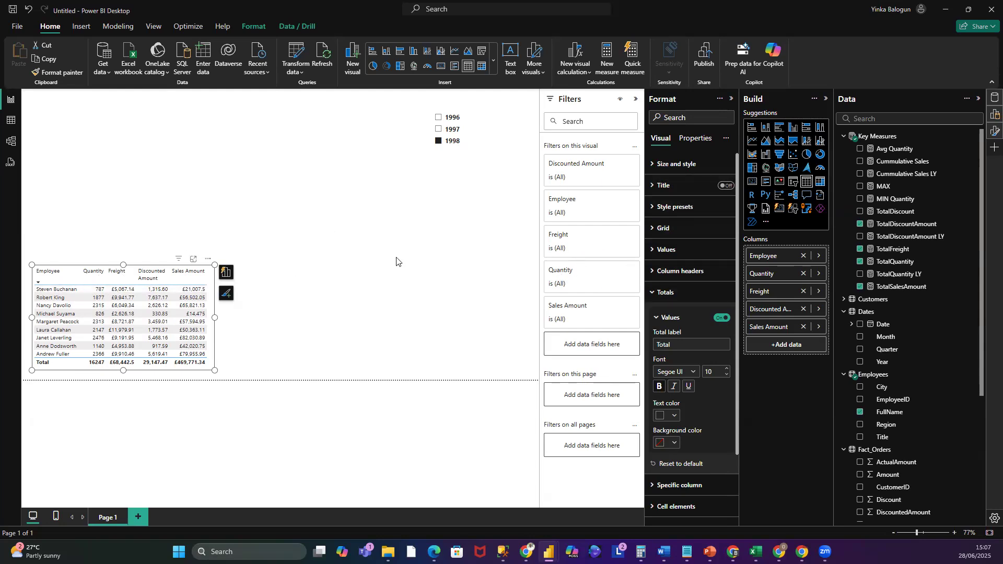
click(657, 296)
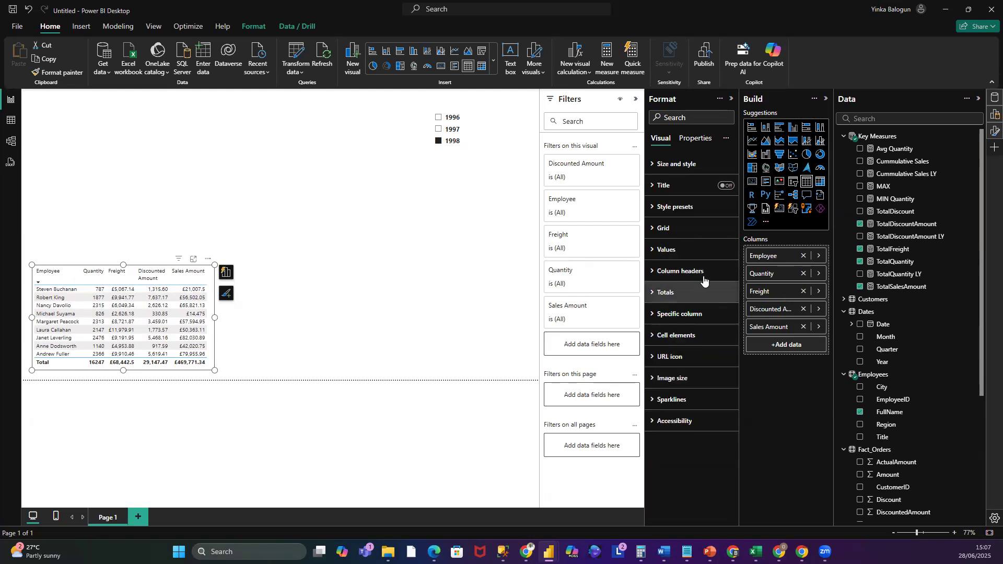
- Set the table values' text colour to black
click(657, 251)
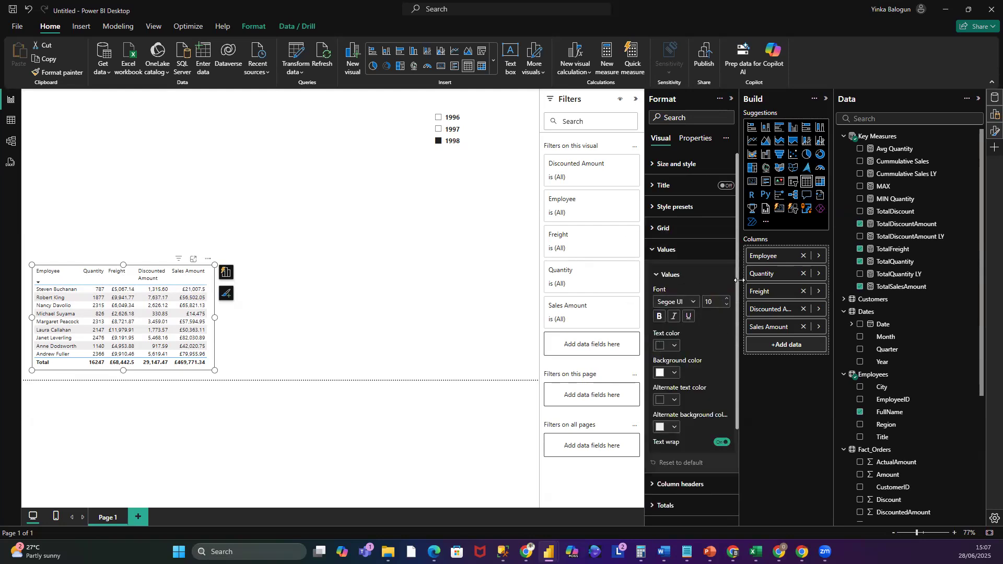
click(675, 349)
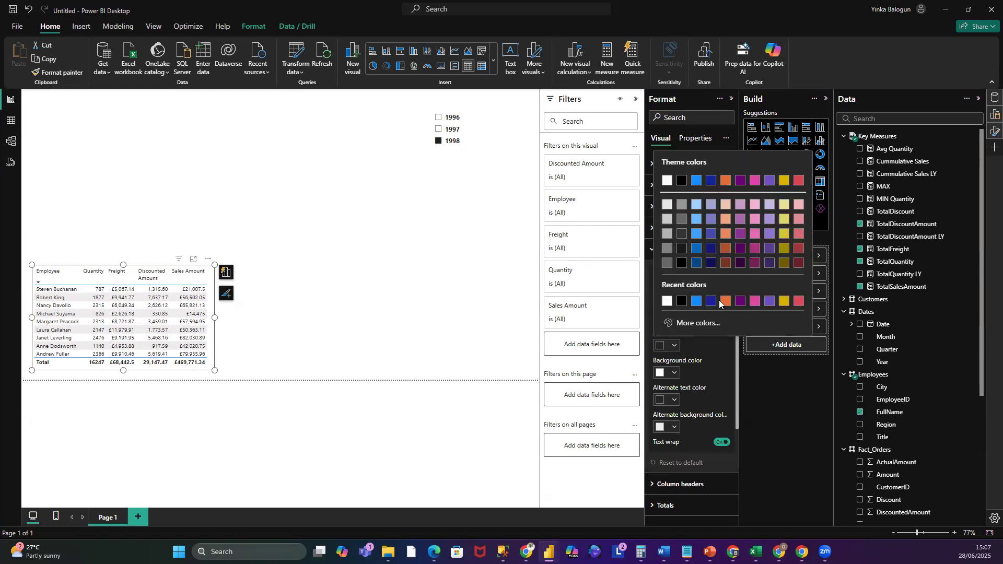
click(684, 304)
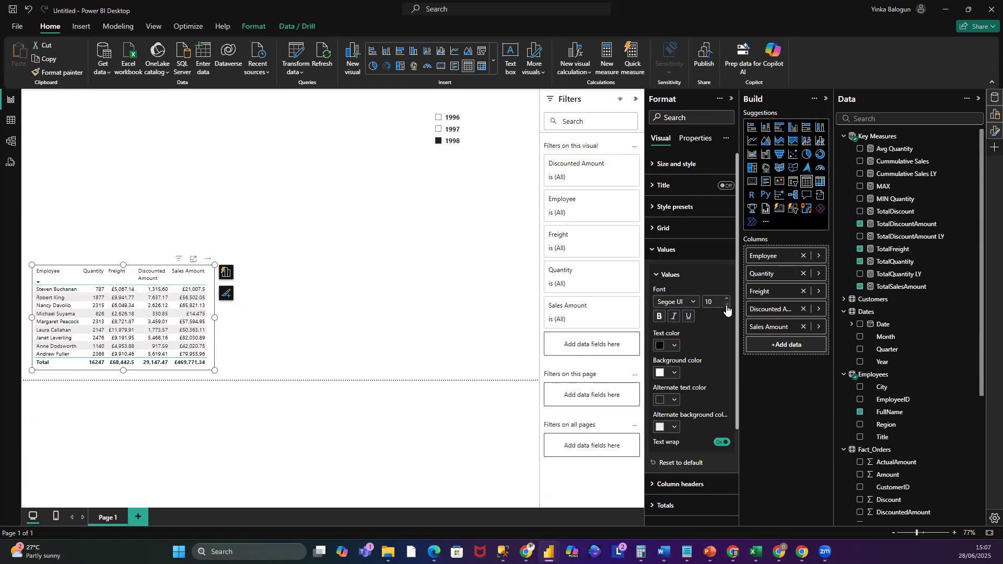
- Change the values font to Lucida Sans Unicode, then revert it to Segoe UI
click(695, 300)
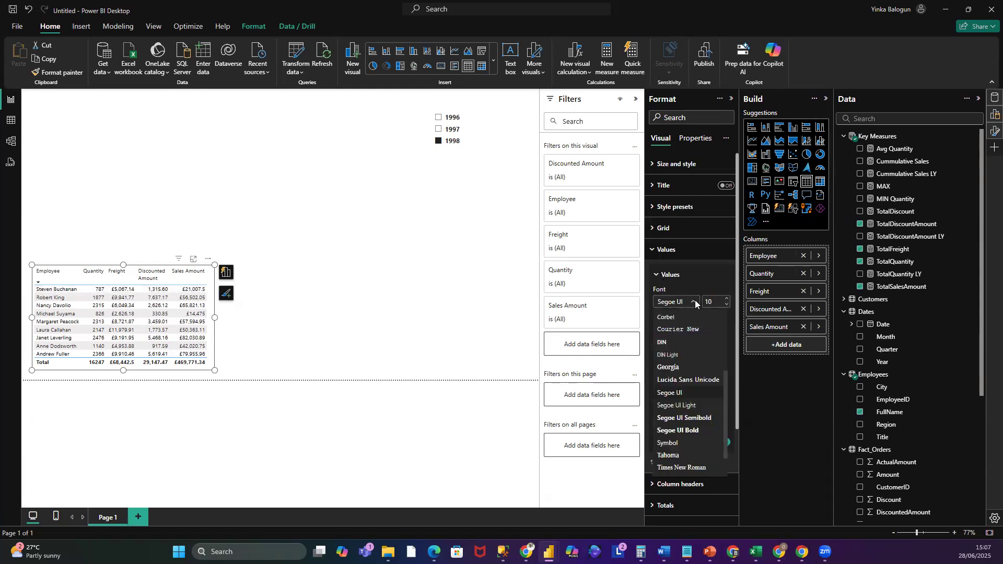
click(700, 386)
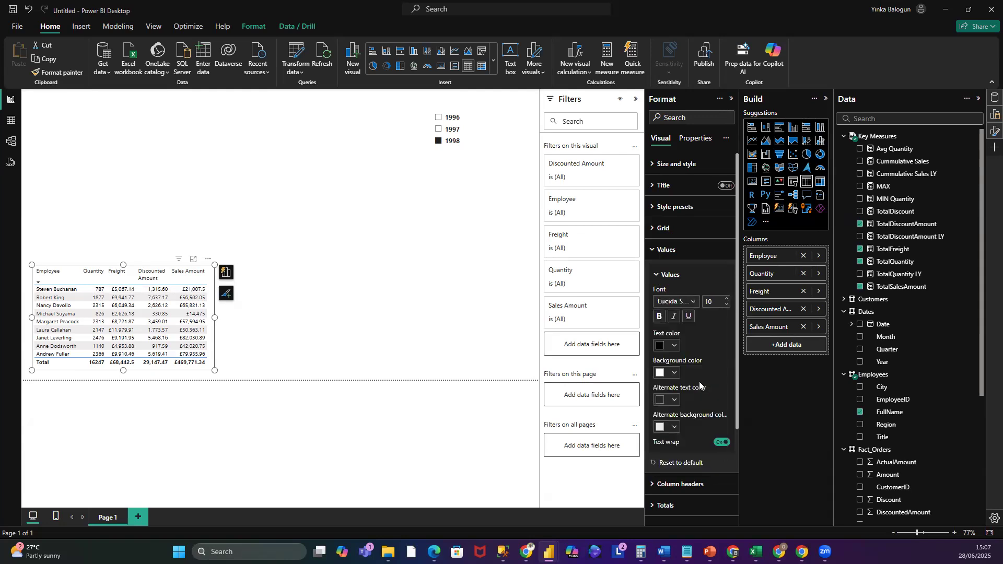
click(696, 303)
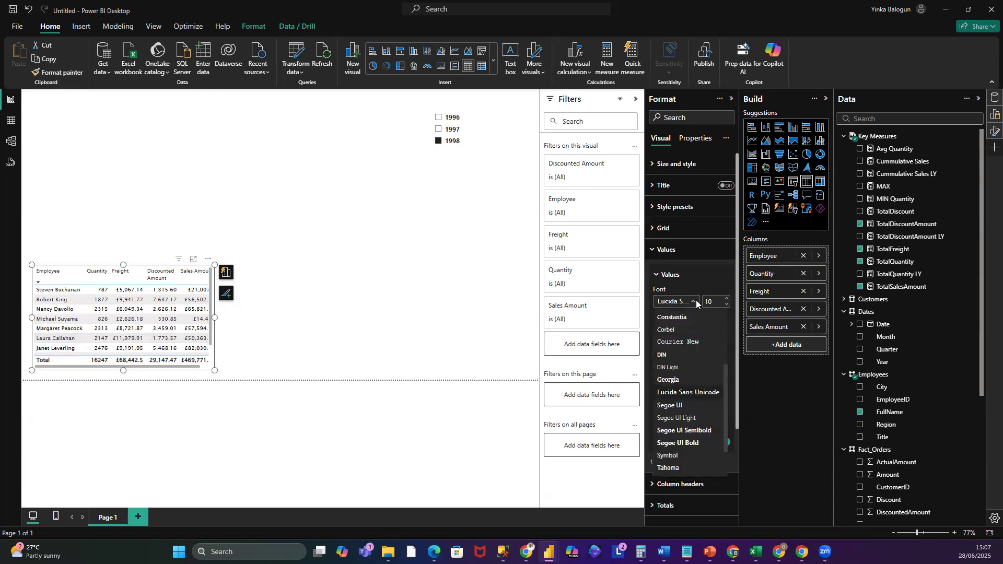
click(675, 407)
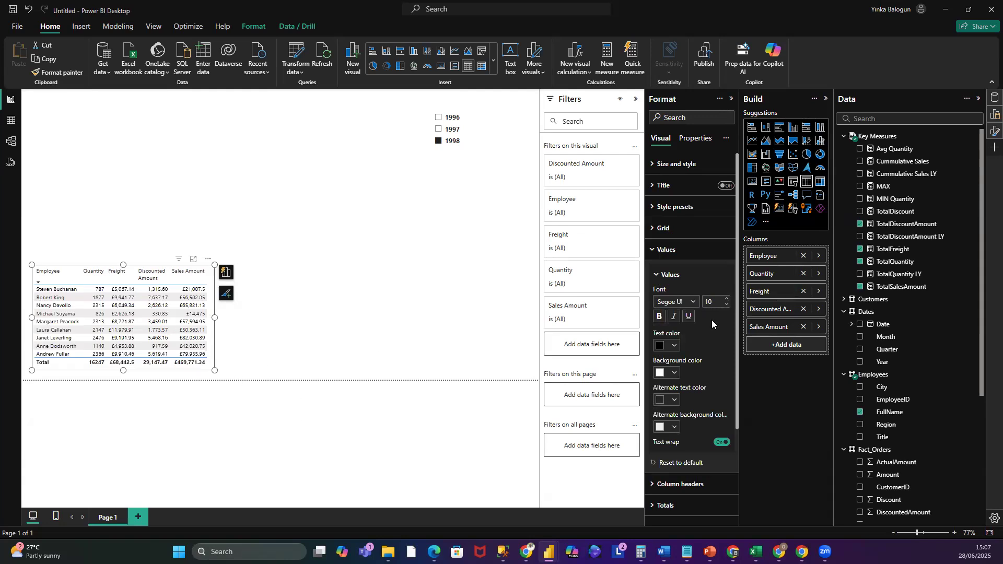
click(653, 251)
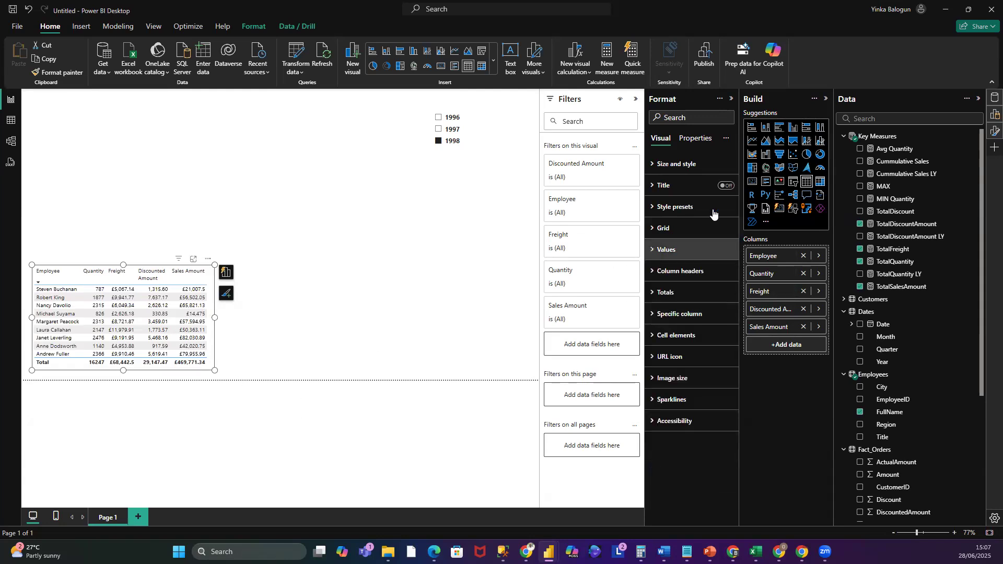
- Inspect the table visual's grid and size-and-style format settings
click(657, 227)
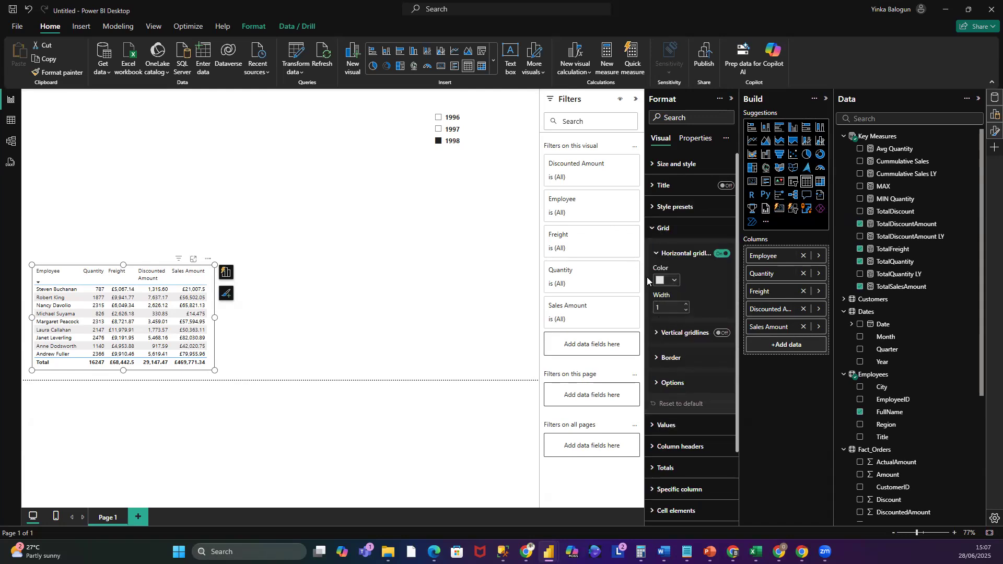
click(652, 229)
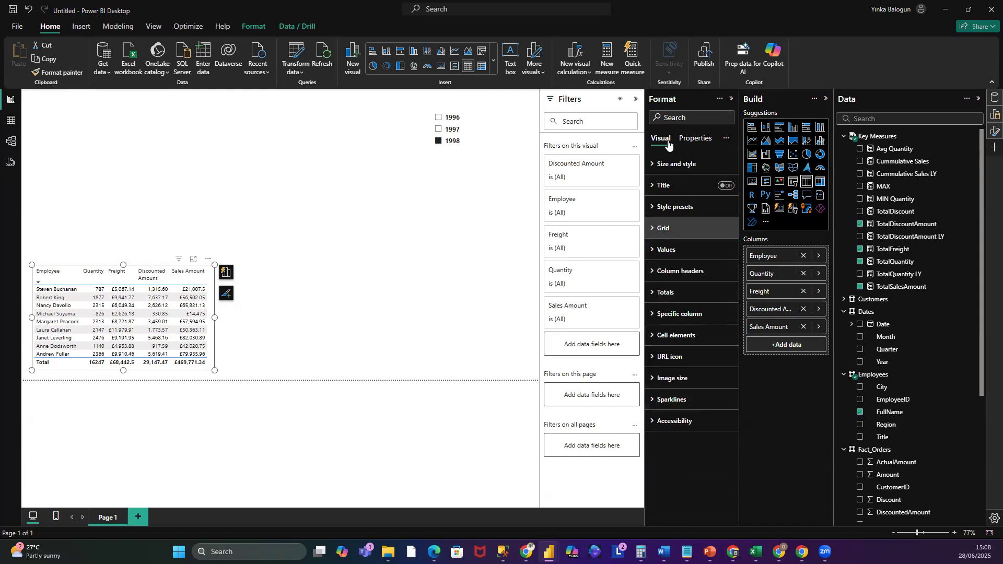
click(651, 166)
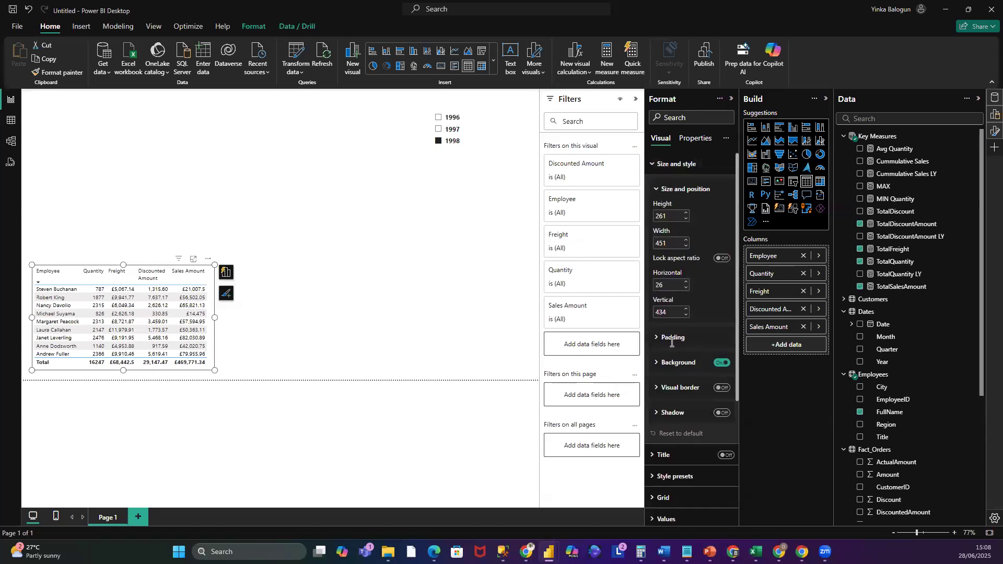
click(654, 164)
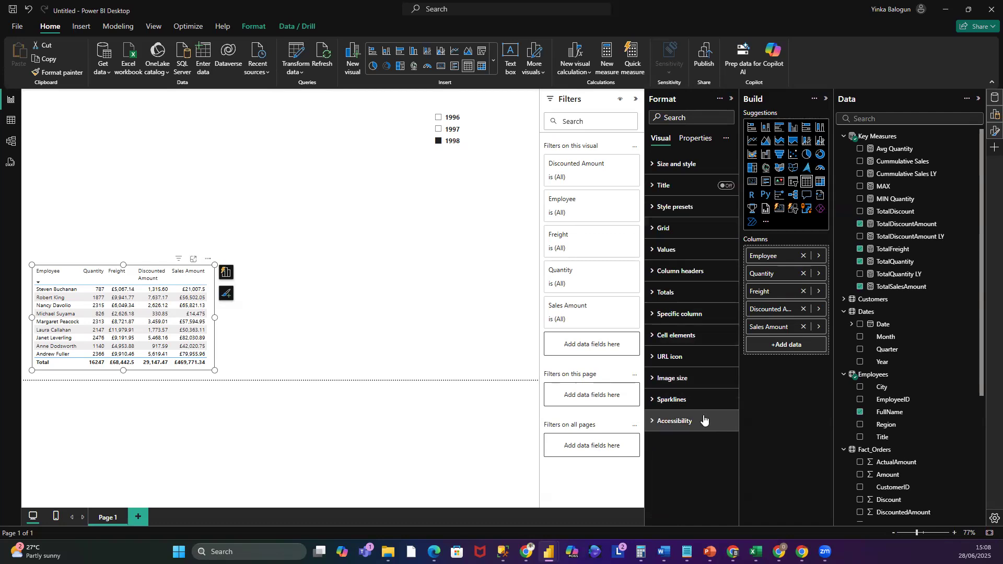
- Adjust the value text colour for the Employee column only, then deselect the table visual
click(651, 313)
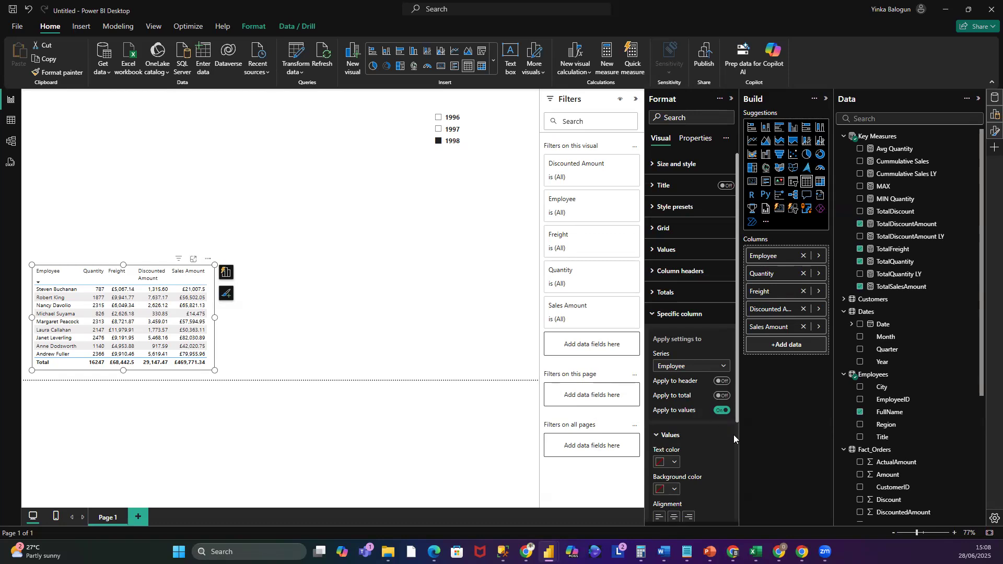
scroll(697, 461, down, 4)
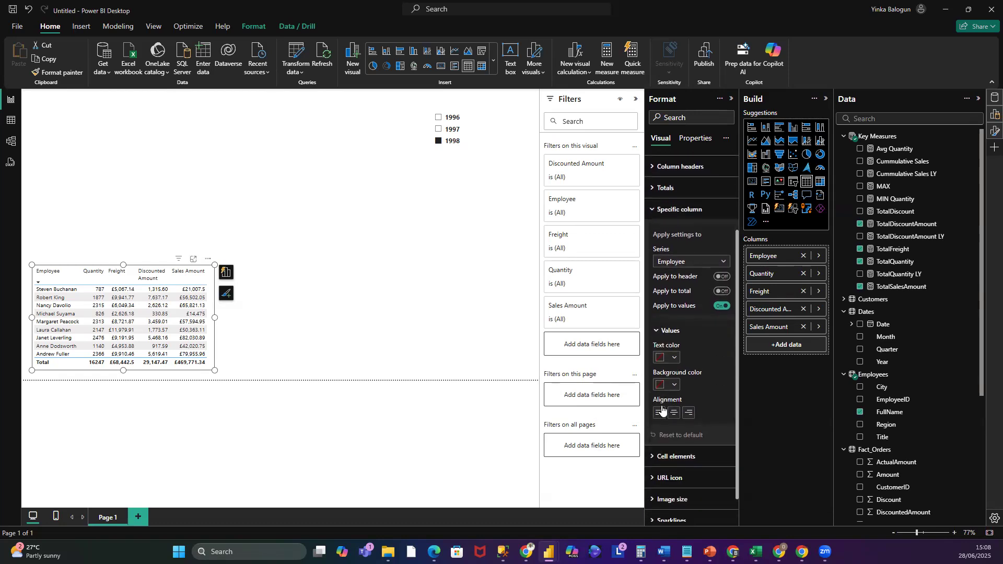
click(676, 359)
click(667, 313)
click(675, 356)
click(697, 358)
click(654, 209)
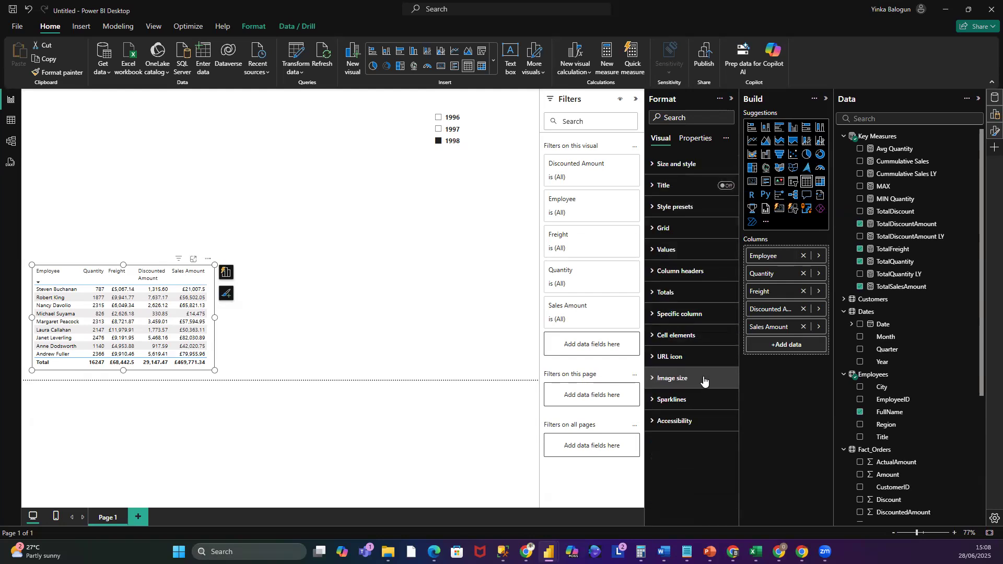
click(375, 293)
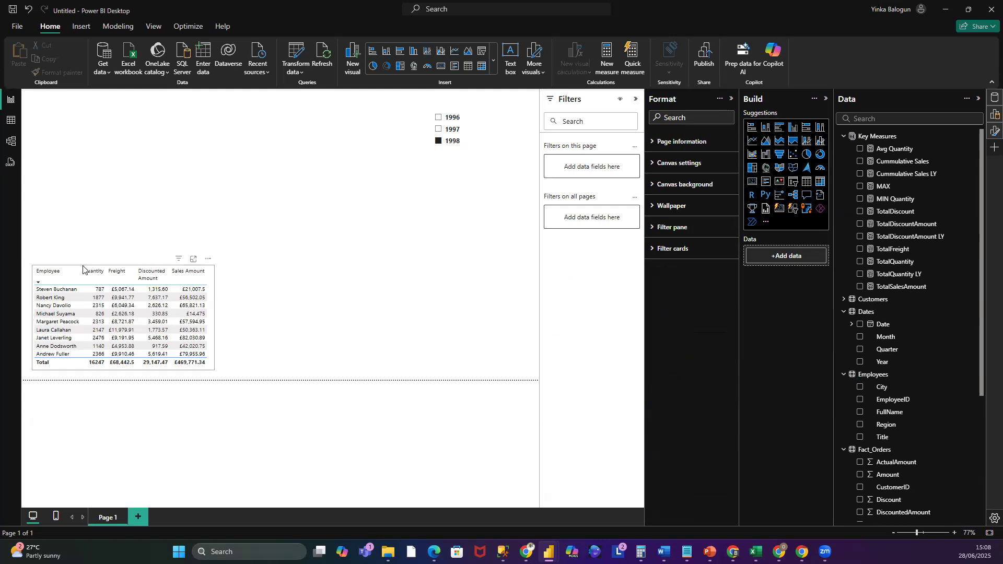
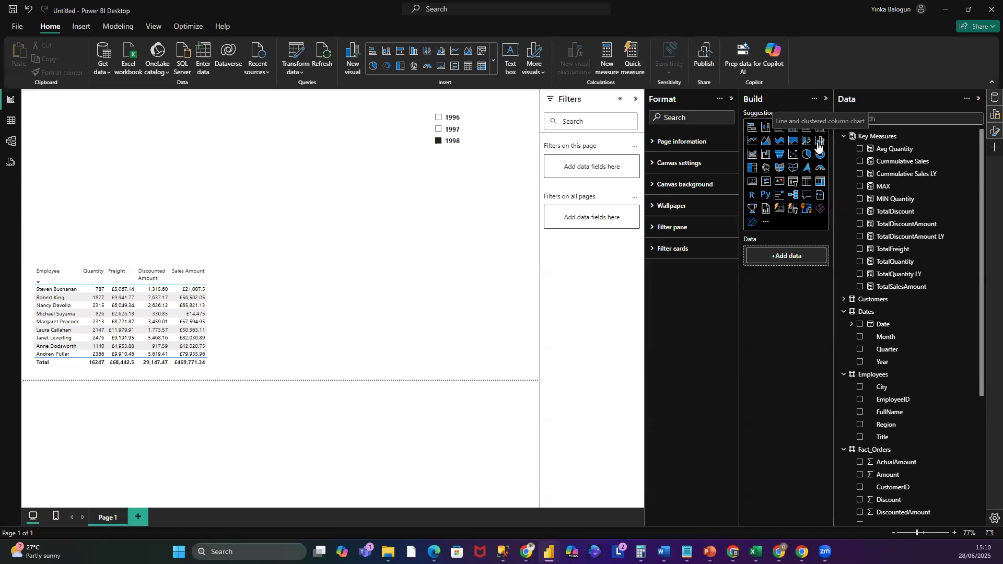
- Add a line and clustered column chart visual to the report canvas
click(820, 141)
mouse_move(143, 161)
mouse_down()
mouse_move(202, 142)
mouse_move(274, 155)
mouse_move(179, 138)
mouse_move(159, 150)
mouse_up()
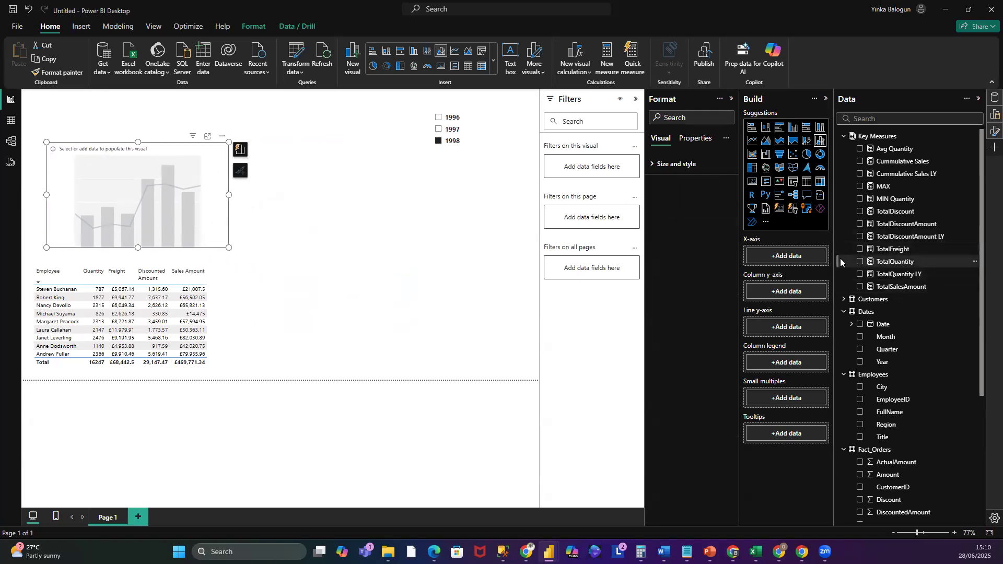
- Plot TotalDiscountAmount by Shippers CompanyName in the new chart, then reposition and resize it
scroll(938, 312, down, 3)
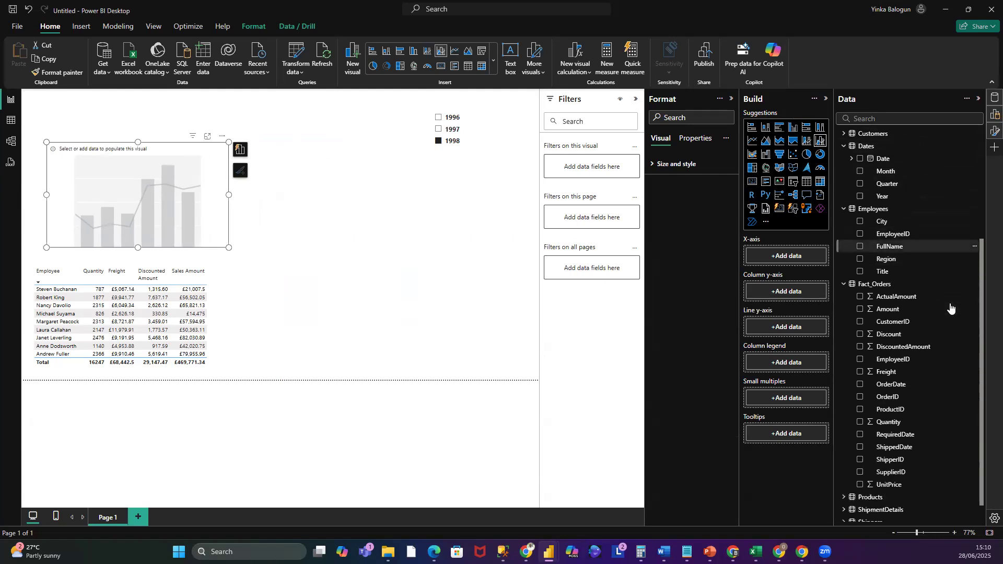
scroll(951, 307, down, 2)
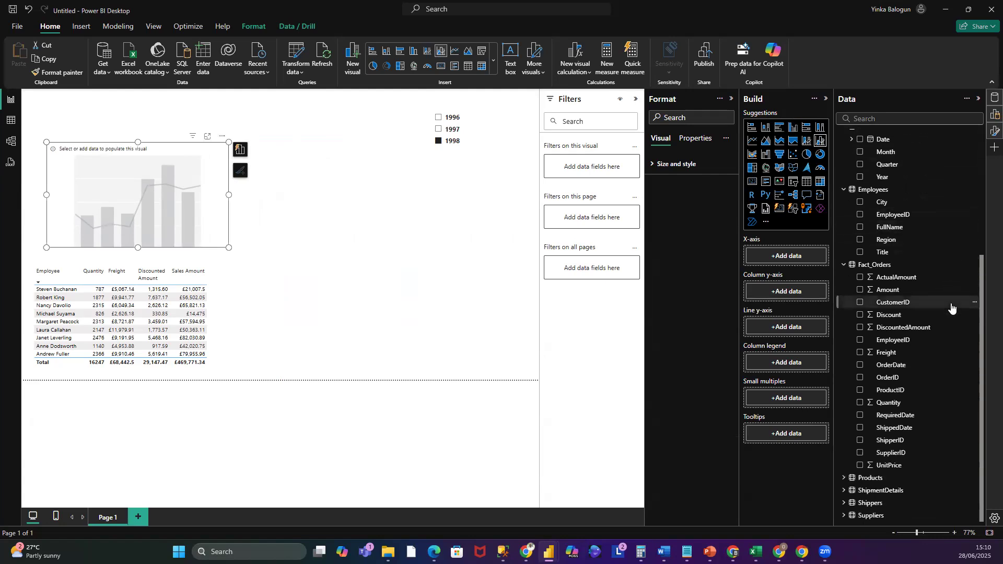
click(844, 504)
scroll(937, 358, down, 1)
drag(910, 493, 803, 255)
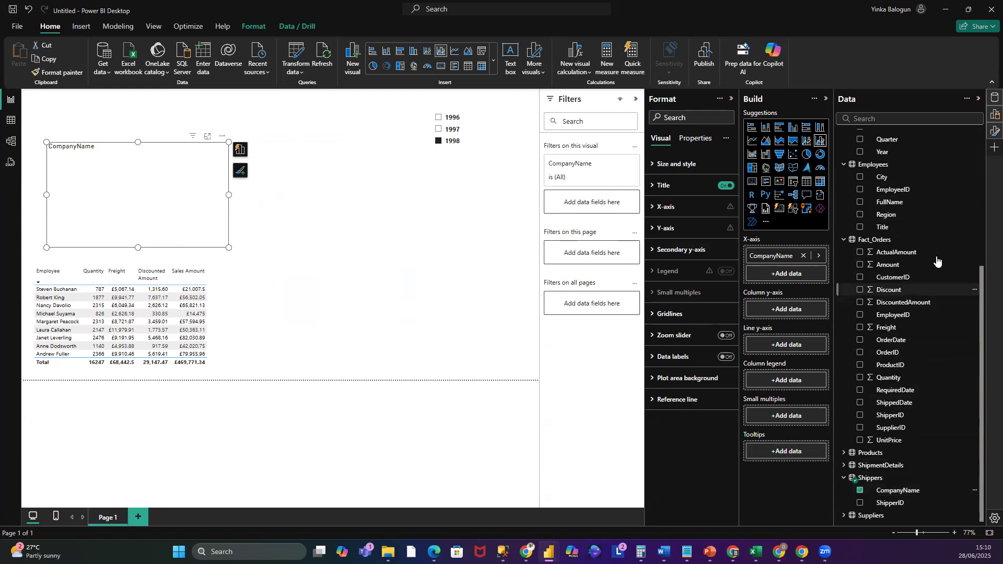
scroll(969, 308, up, 5)
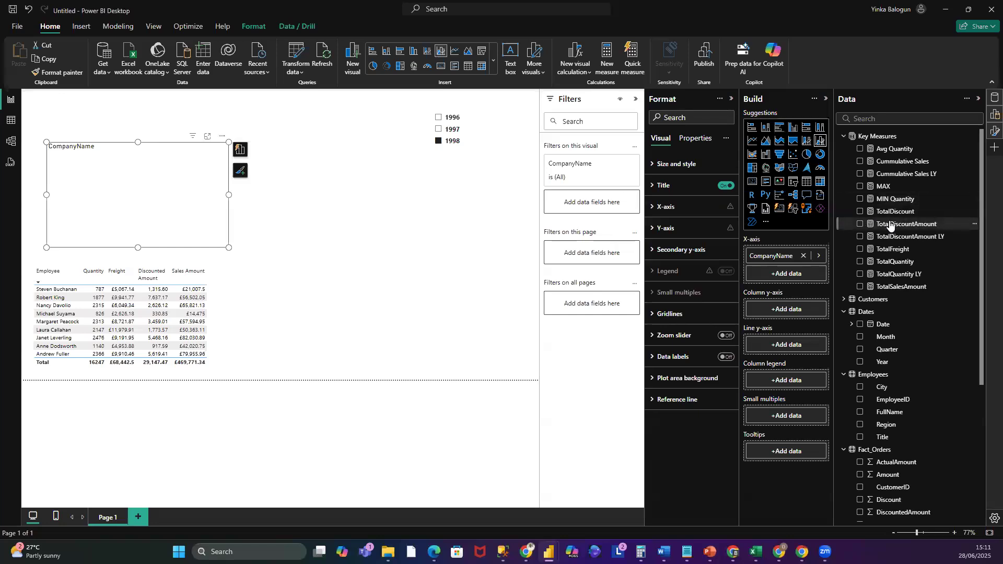
drag(887, 224, 783, 307)
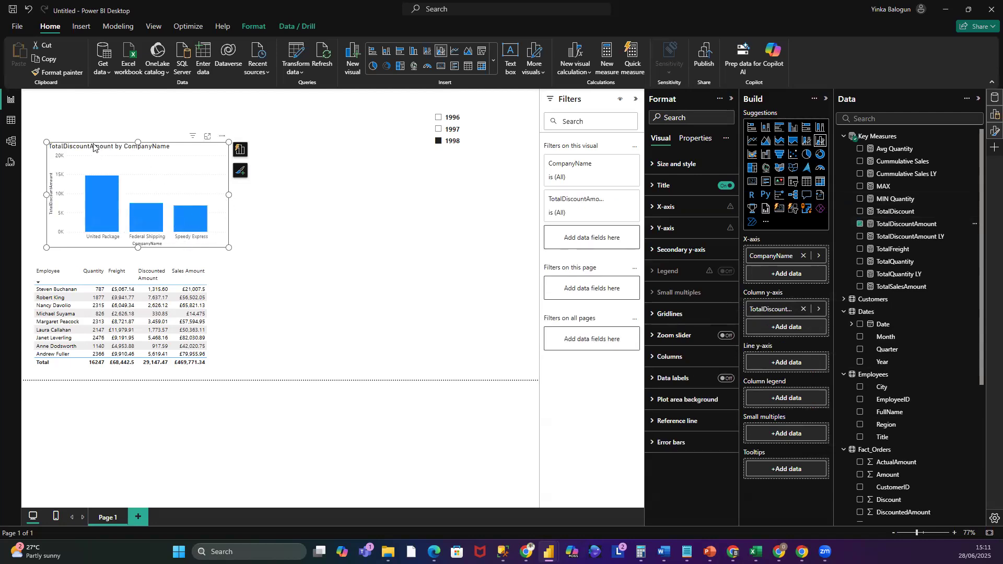
drag(93, 142, 83, 146)
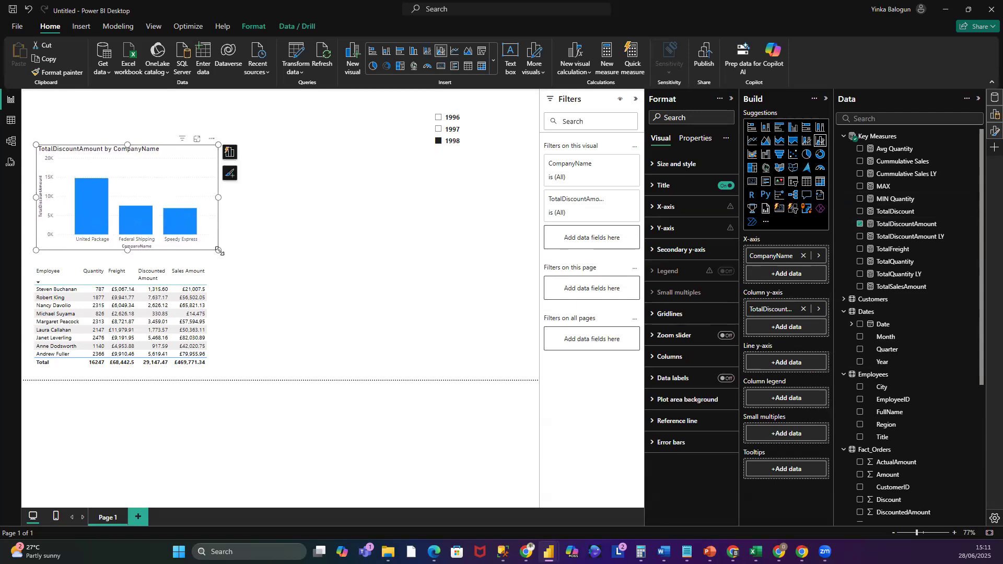
drag(219, 252, 209, 254)
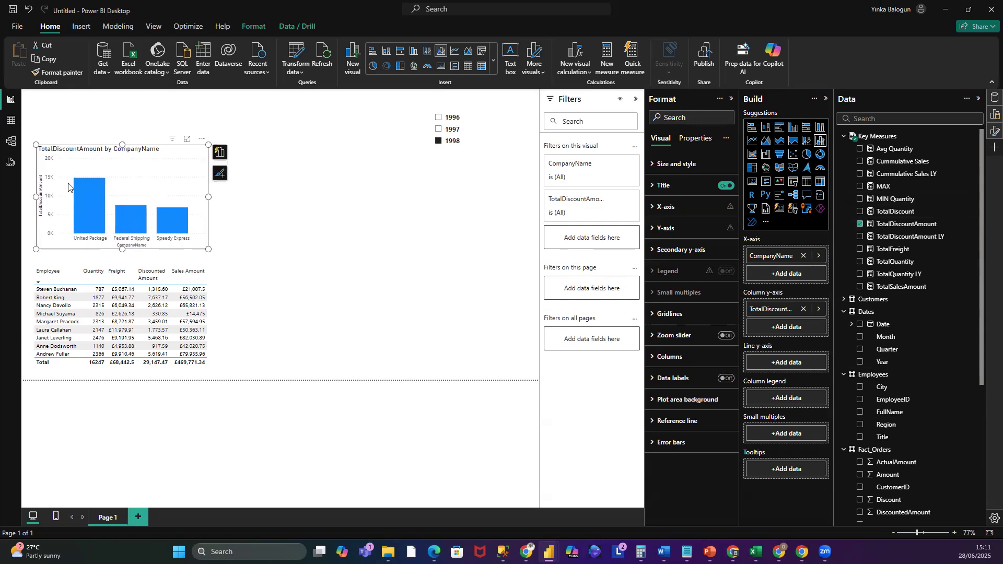
- Select 1996 in the Year slicer and deselect the slicer
click(454, 129)
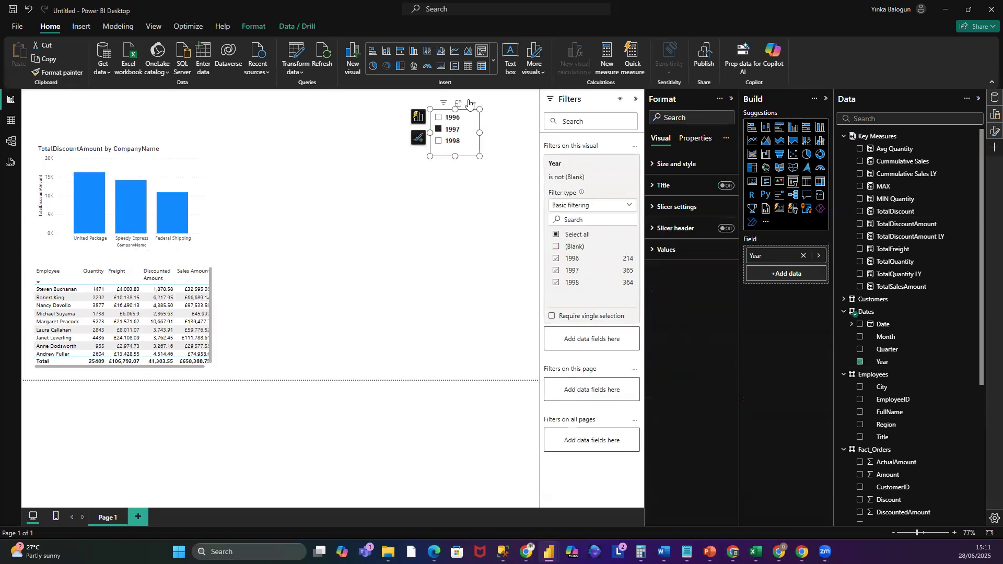
click(452, 117)
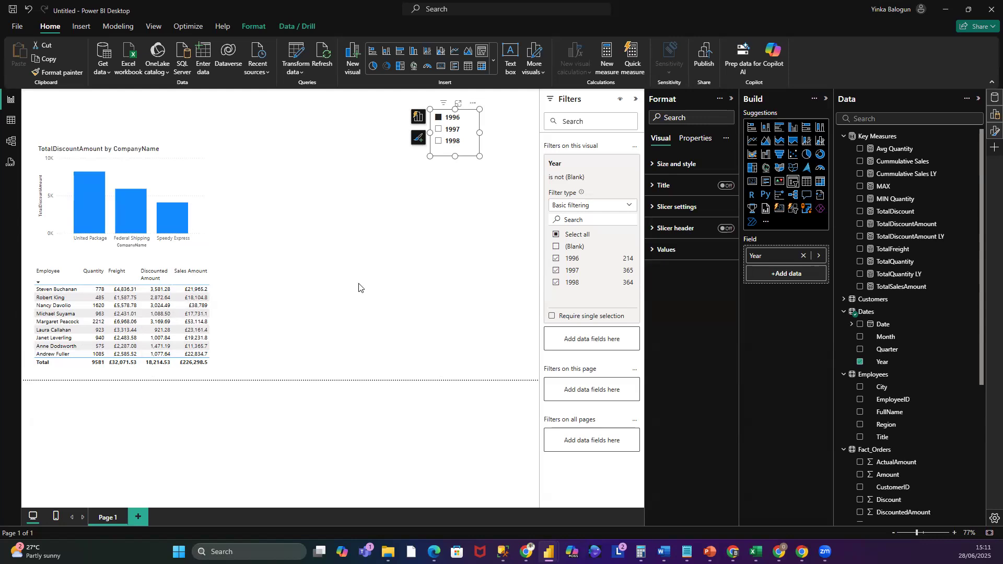
click(298, 204)
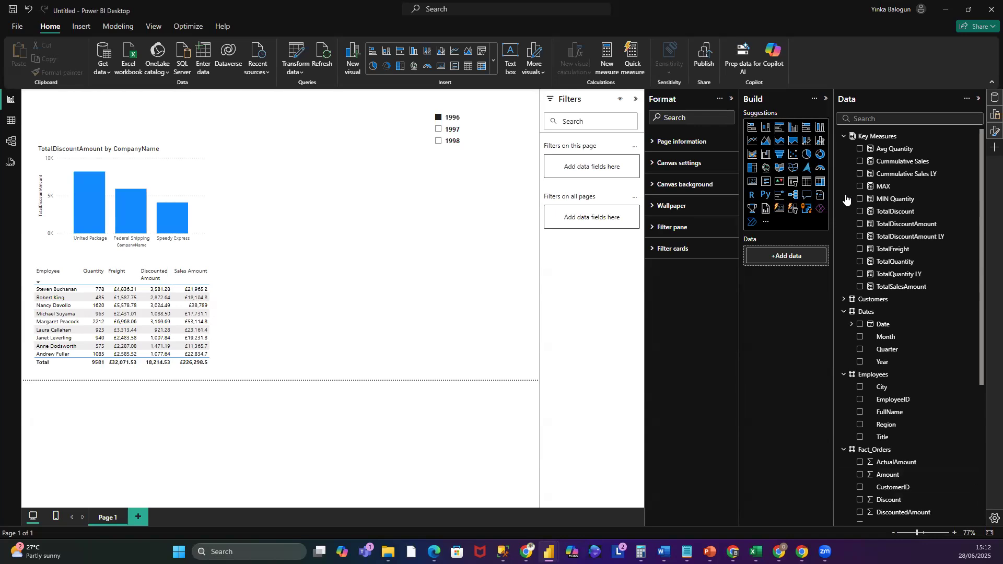
- Add a pie chart beside the column chart with TotalQuantity as its values
click(809, 156)
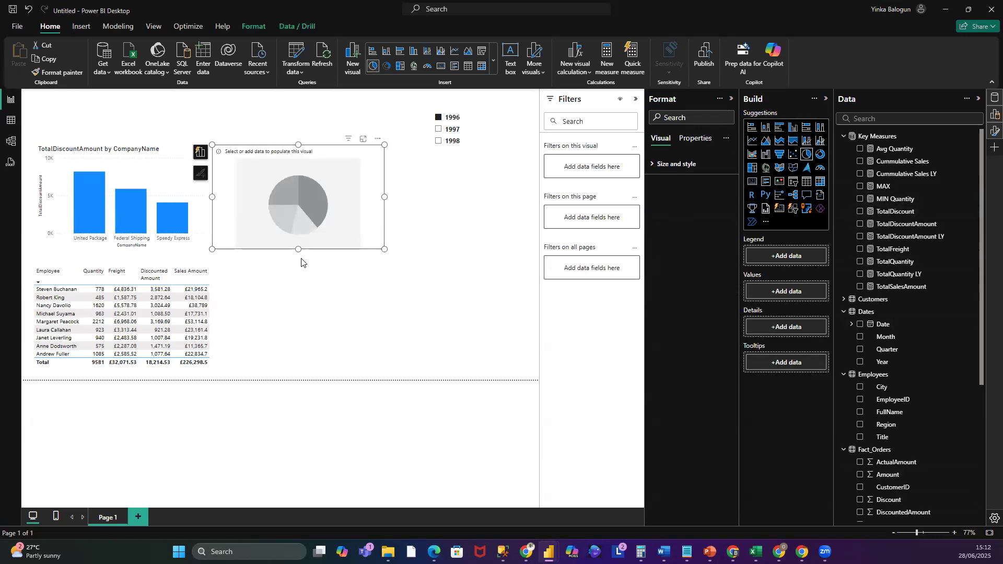
drag(299, 250, 302, 266)
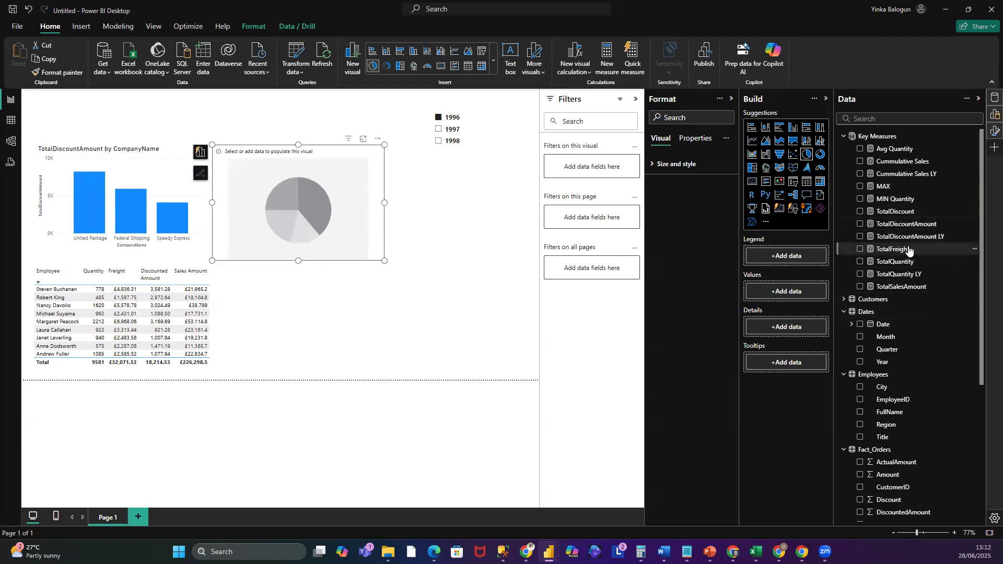
drag(902, 267, 811, 329)
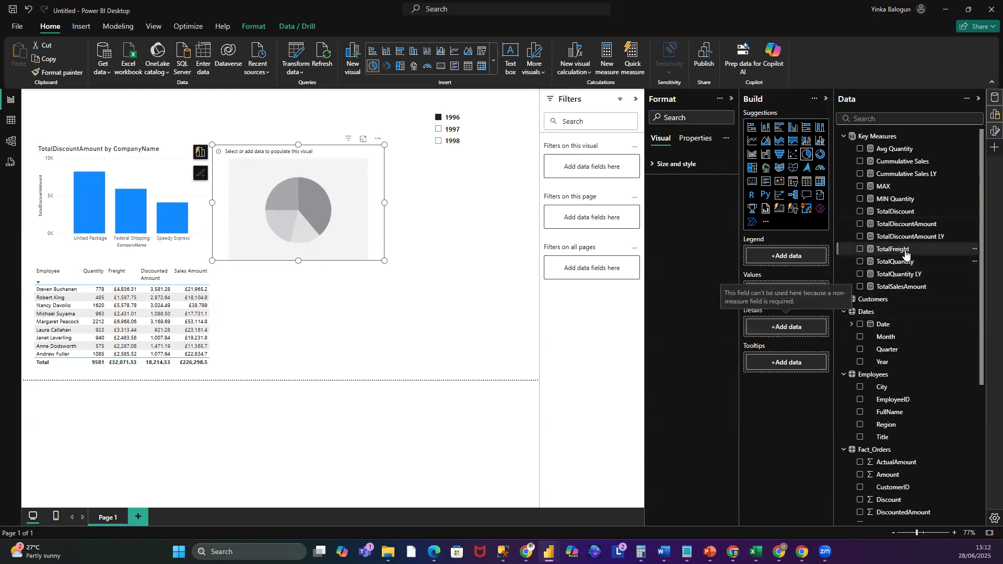
drag(900, 274, 792, 298)
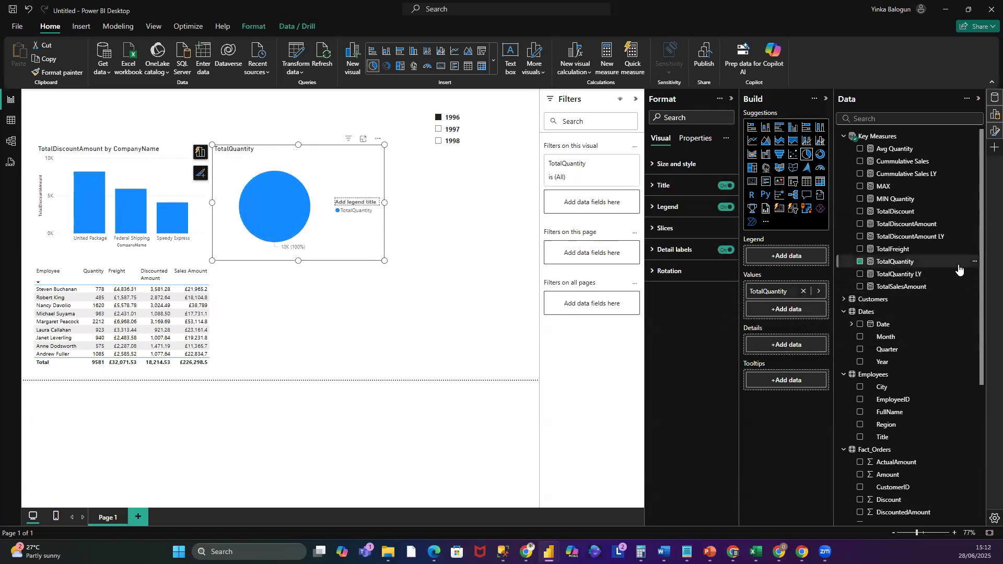
- Try adding Products ProductName as the pie chart's details, then remove it
scroll(945, 400, down, 2)
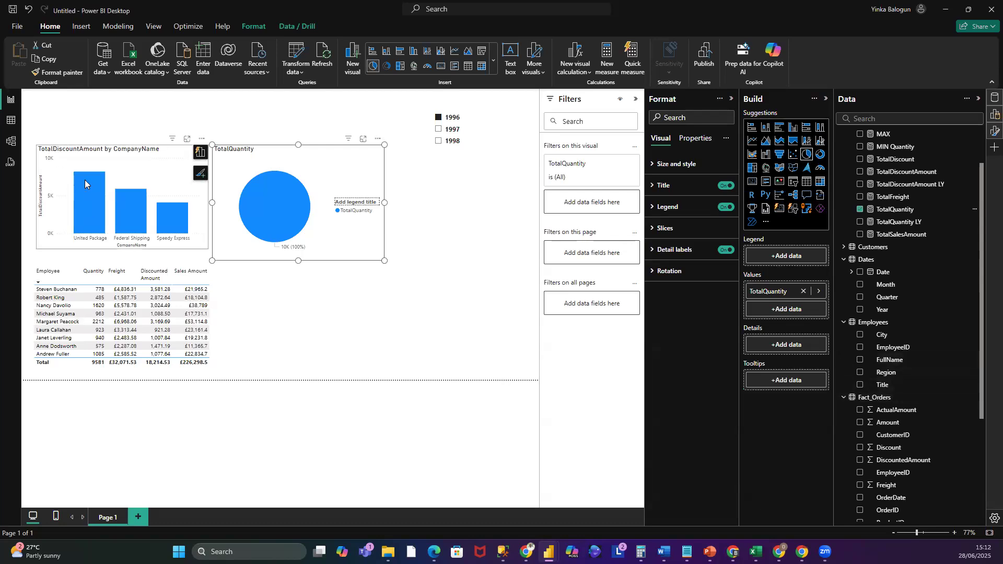
mouse_move(85, 179)
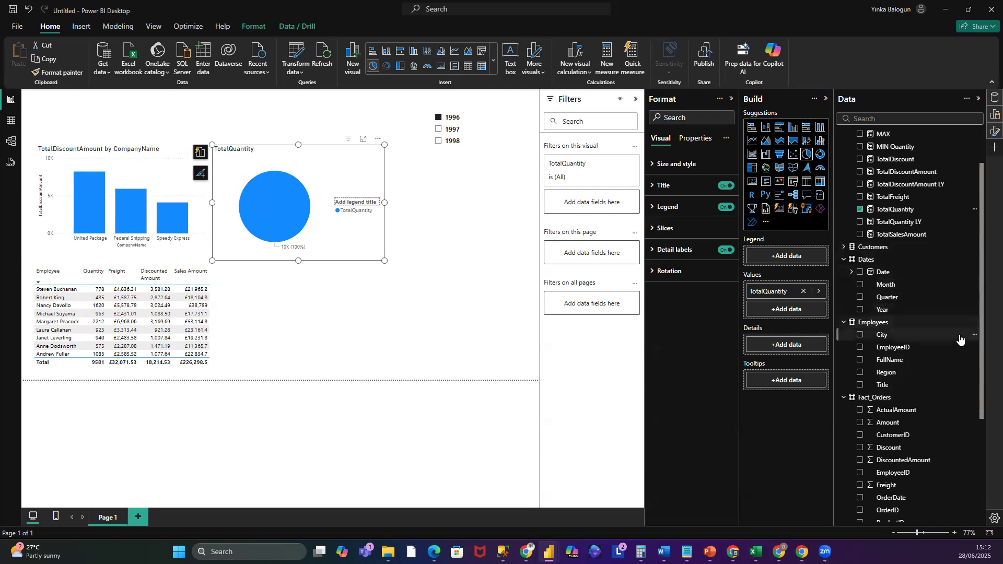
scroll(963, 342, down, 2)
scroll(963, 346, down, 1)
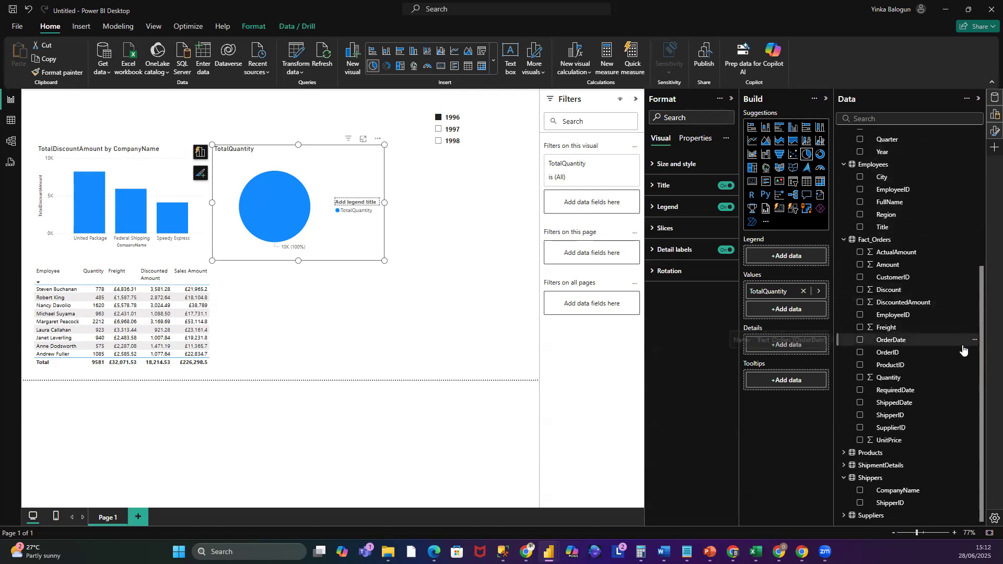
click(963, 453)
scroll(969, 442, down, 1)
scroll(969, 441, down, 1)
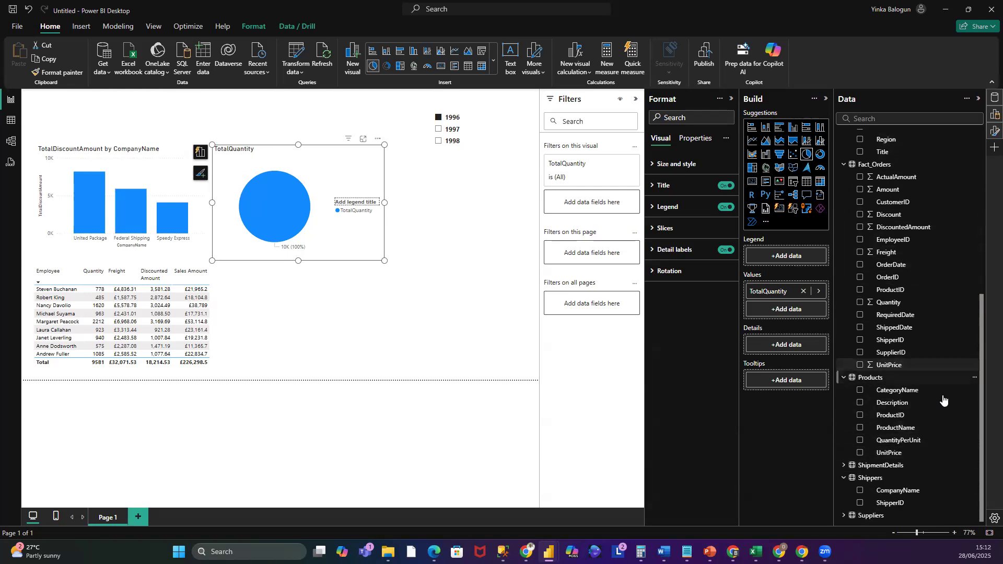
drag(907, 435, 807, 343)
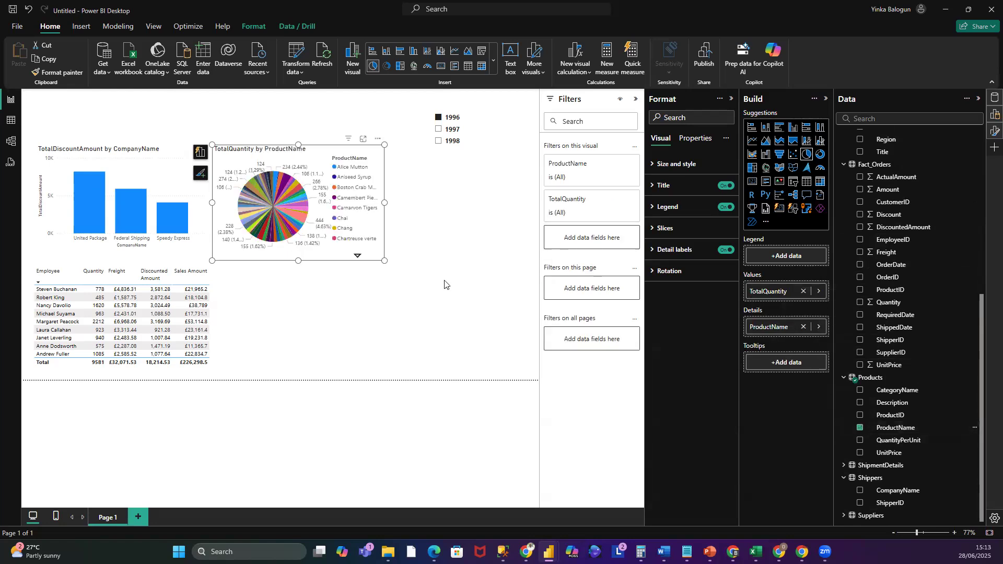
click(804, 327)
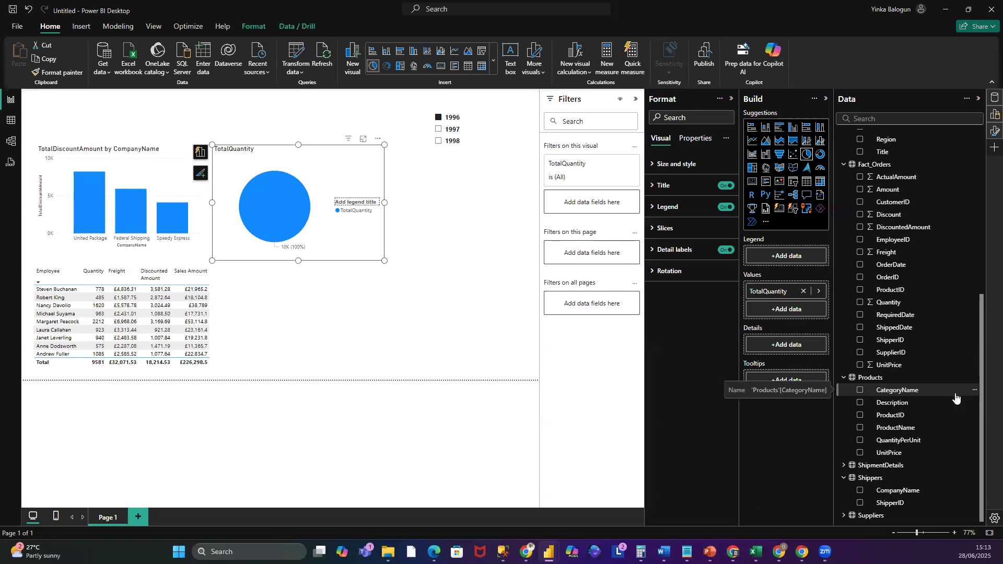
- Add Customers Country to the pie chart's details
scroll(956, 397, up, 2)
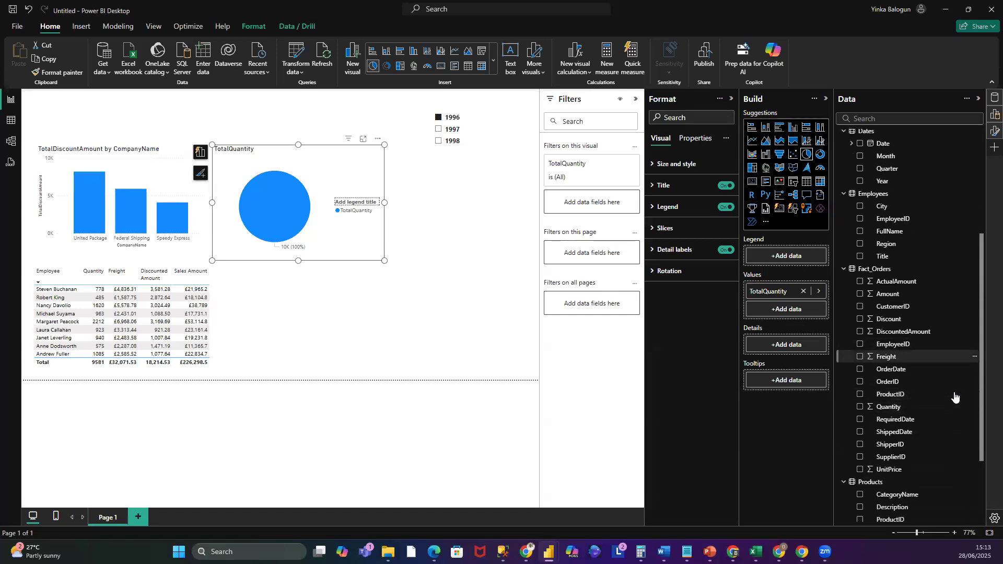
scroll(956, 397, down, 2)
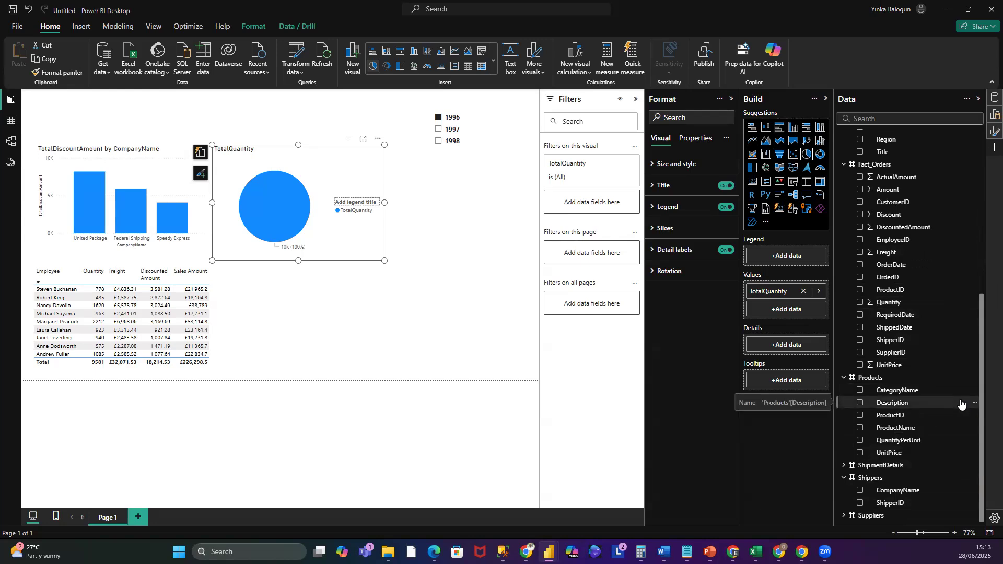
scroll(961, 403, up, 3)
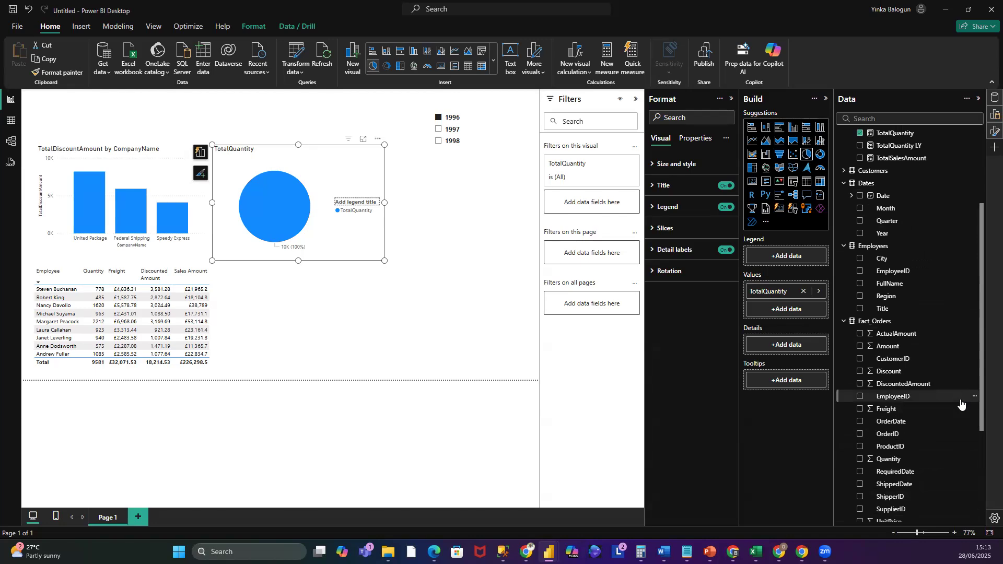
scroll(962, 404, up, 2)
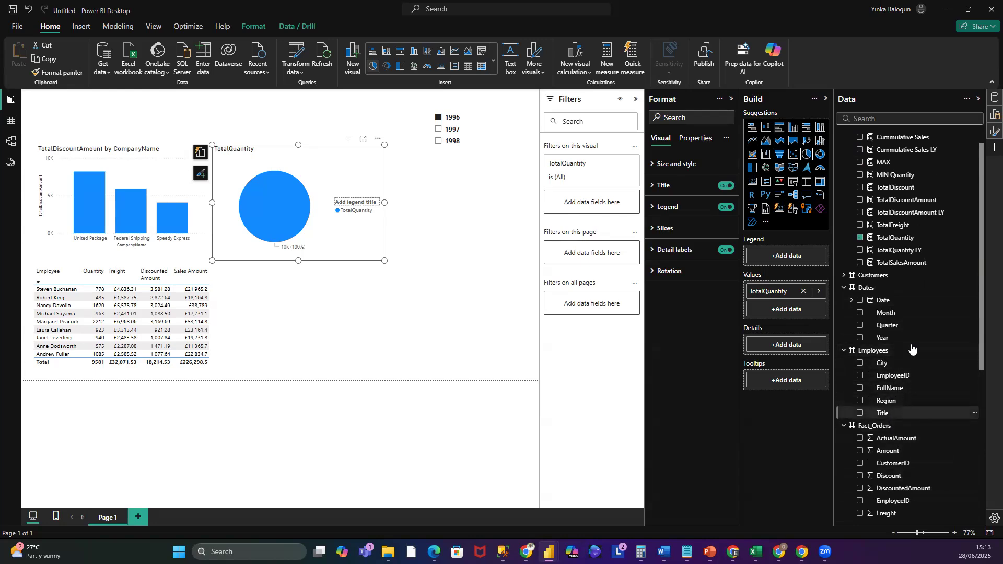
click(844, 276)
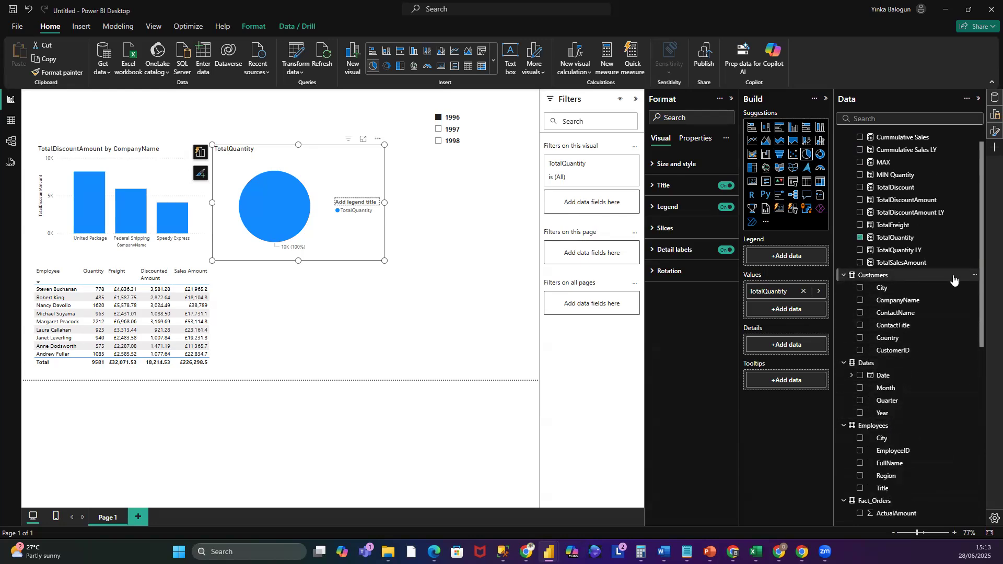
drag(888, 338, 793, 340)
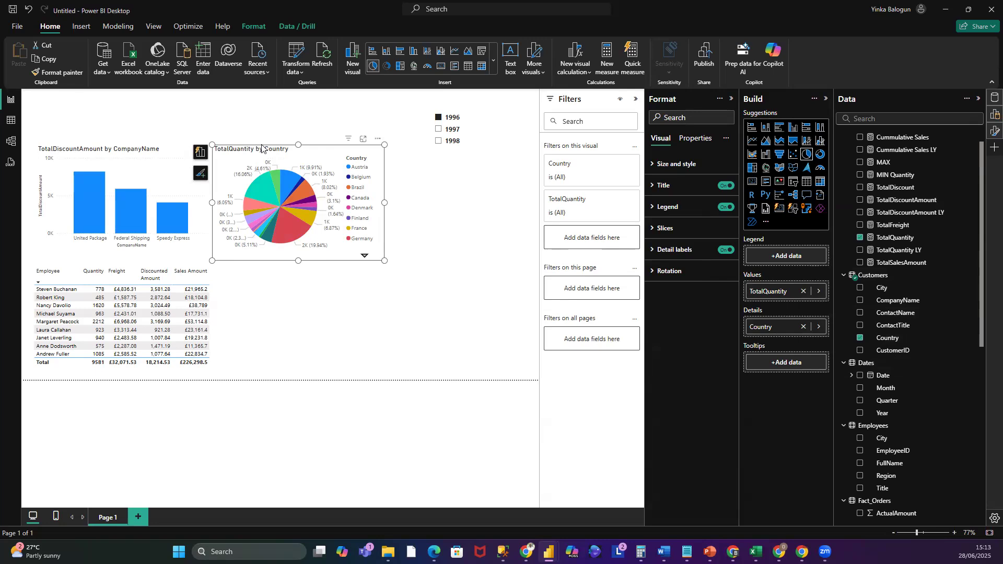
- Convert the pie chart into a treemap and position it to the right of the column chart
drag(261, 147, 411, 259)
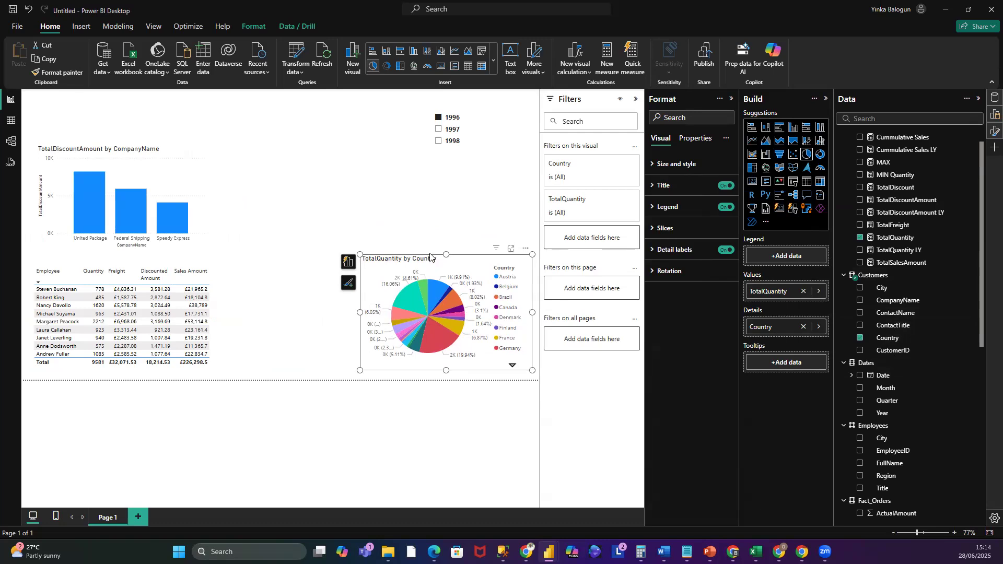
click(753, 168)
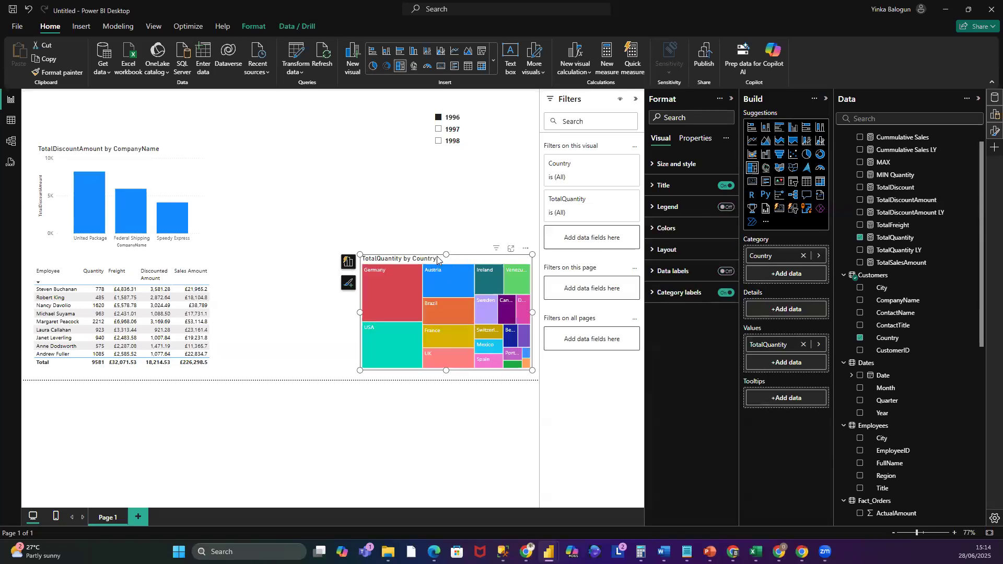
drag(447, 253, 477, 157)
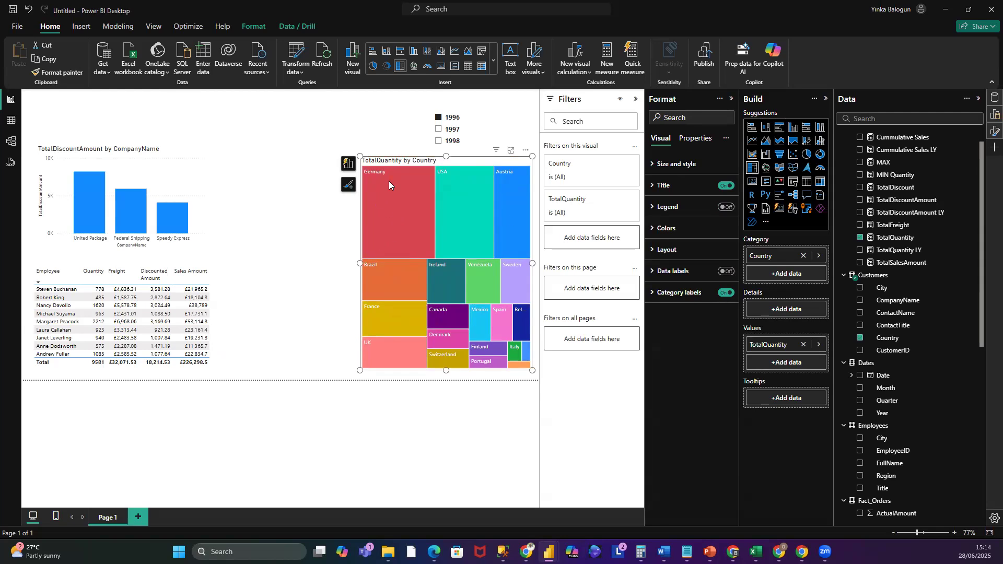
- Open the treemap's formatting options and turn off its title
click(995, 132)
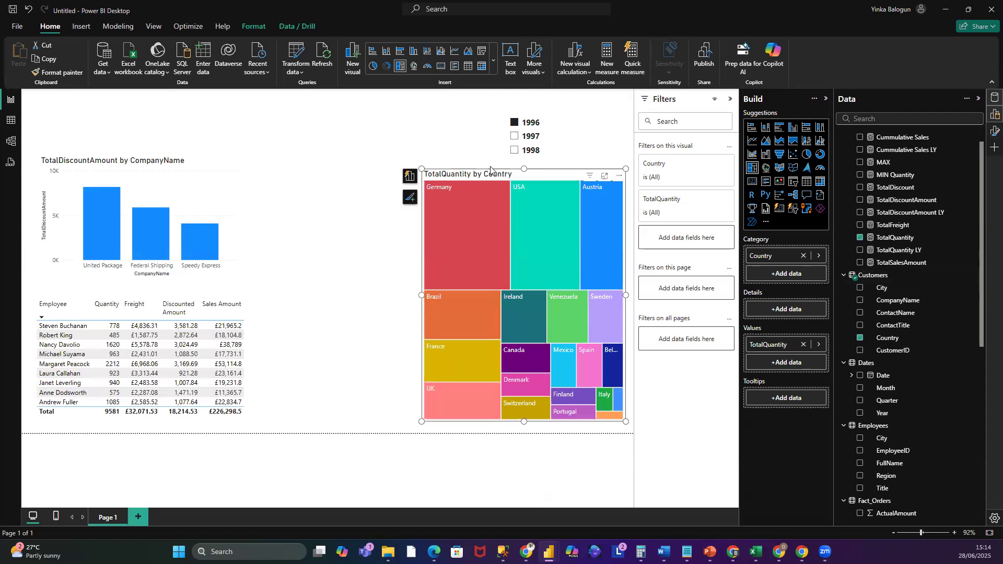
click(992, 131)
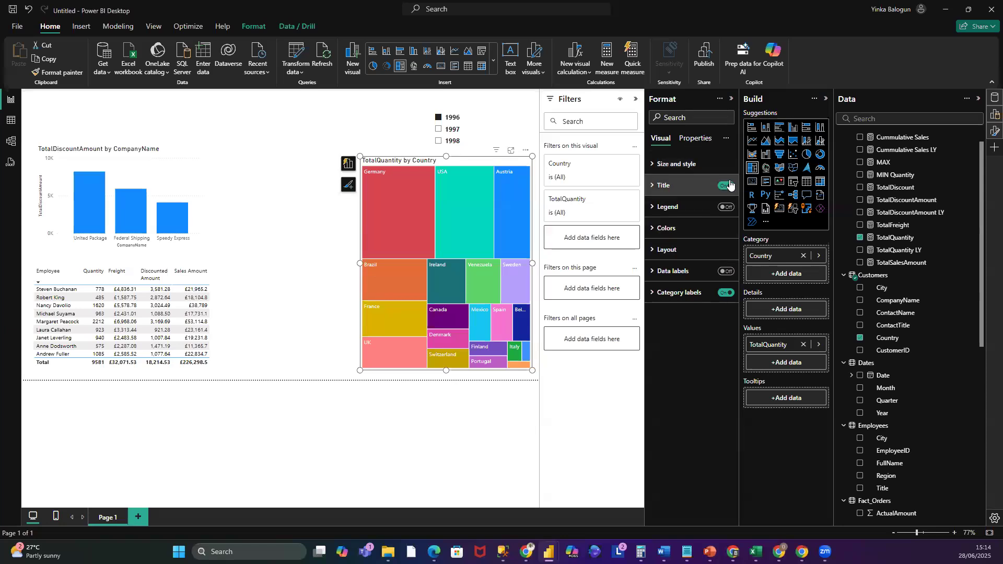
click(714, 188)
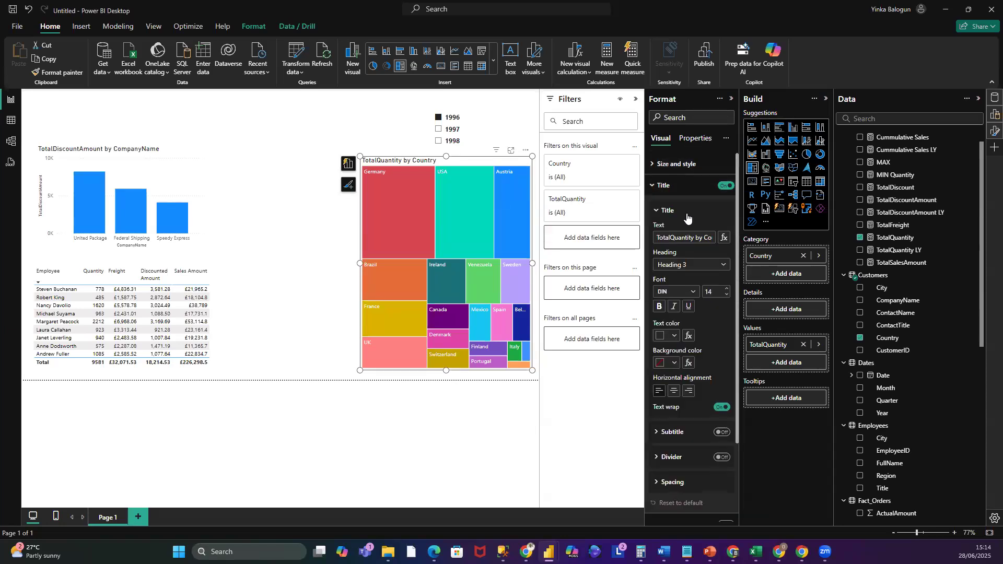
click(725, 186)
click(656, 187)
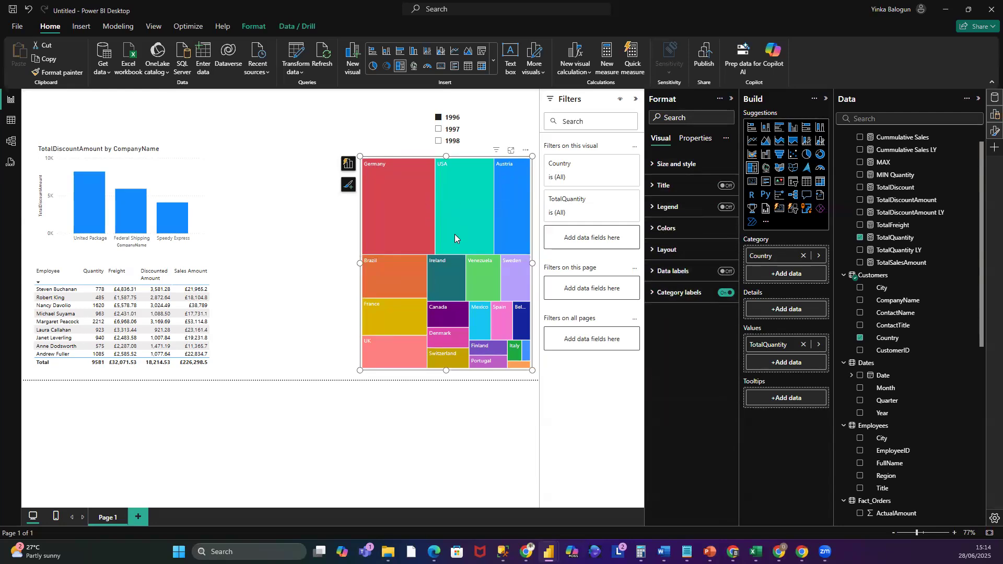
- Turn on the treemap's data labels and set their display units to None
click(653, 273)
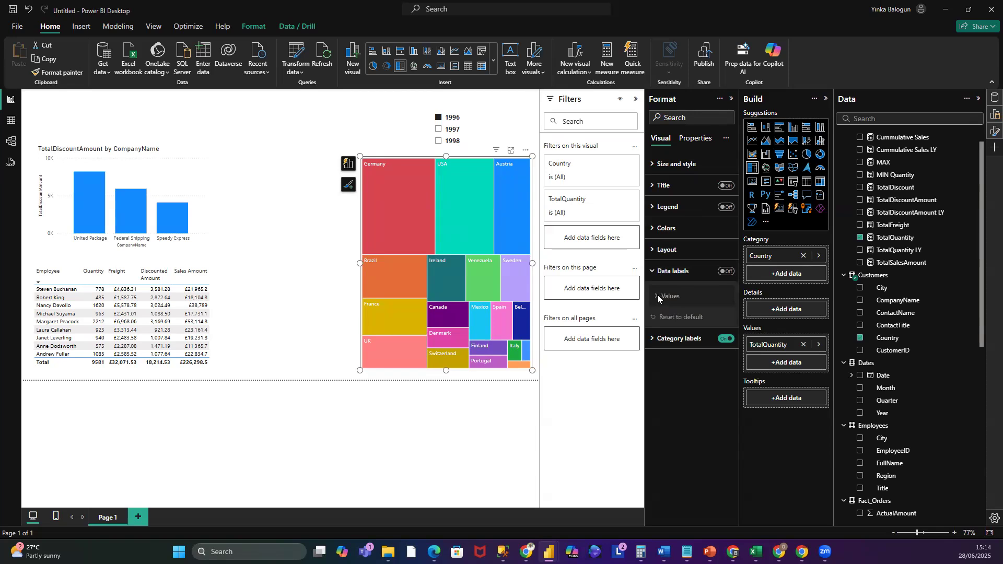
click(728, 271)
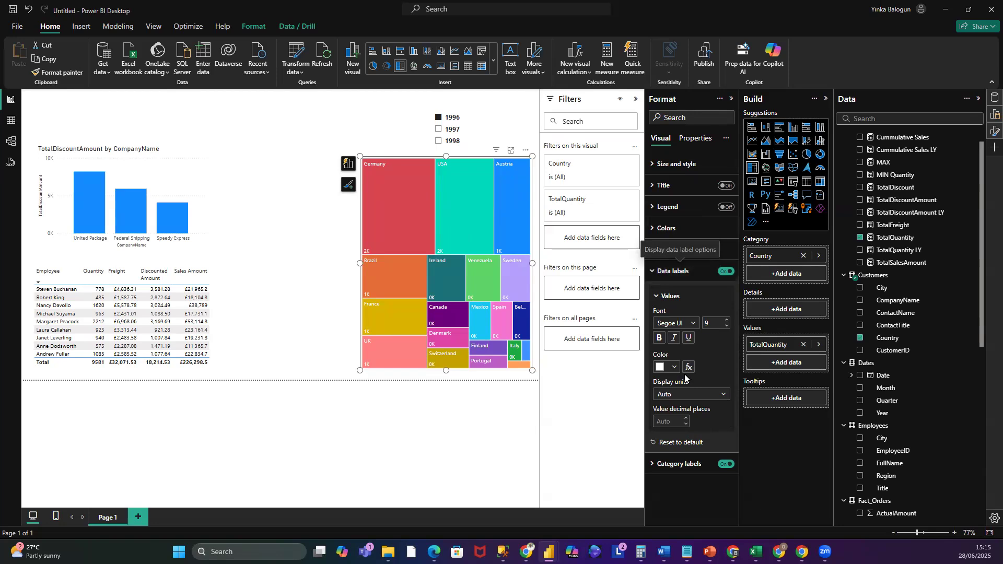
click(724, 395)
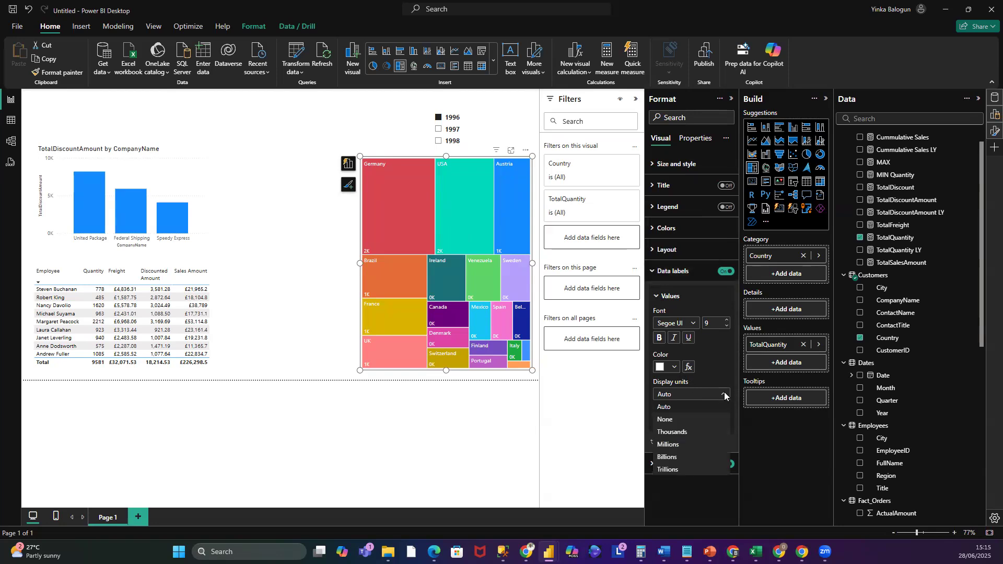
click(667, 419)
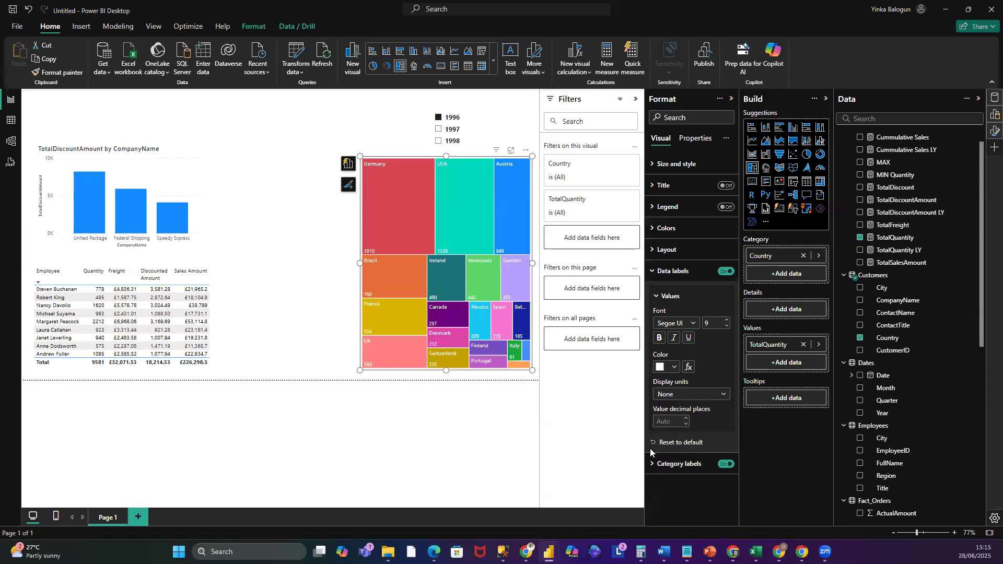
click(725, 396)
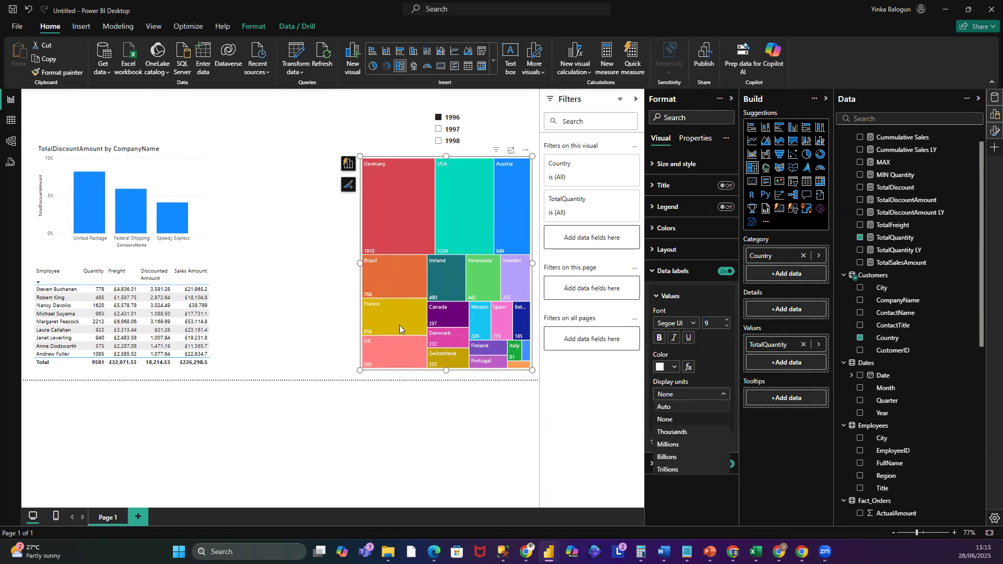
click(674, 396)
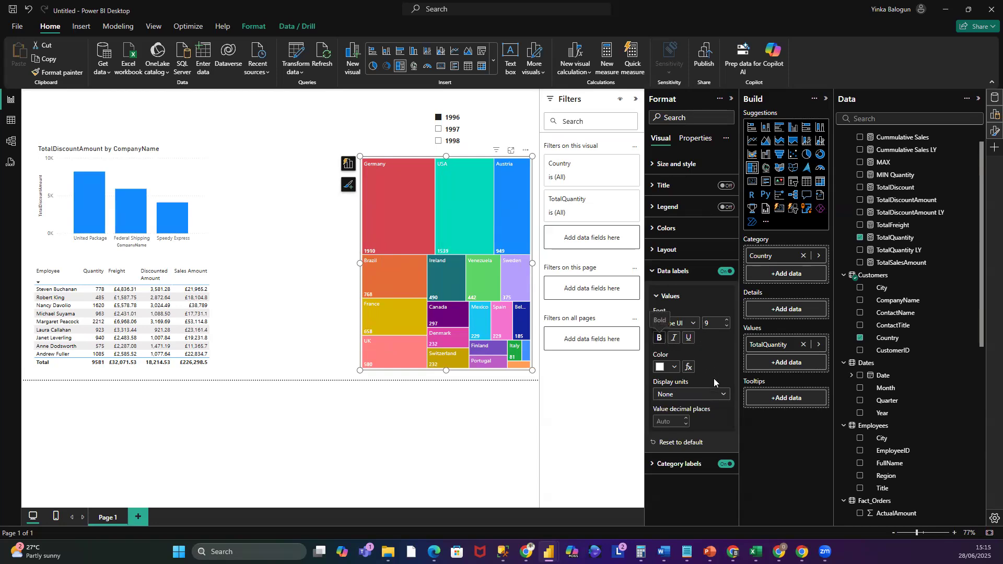
click(677, 367)
click(669, 325)
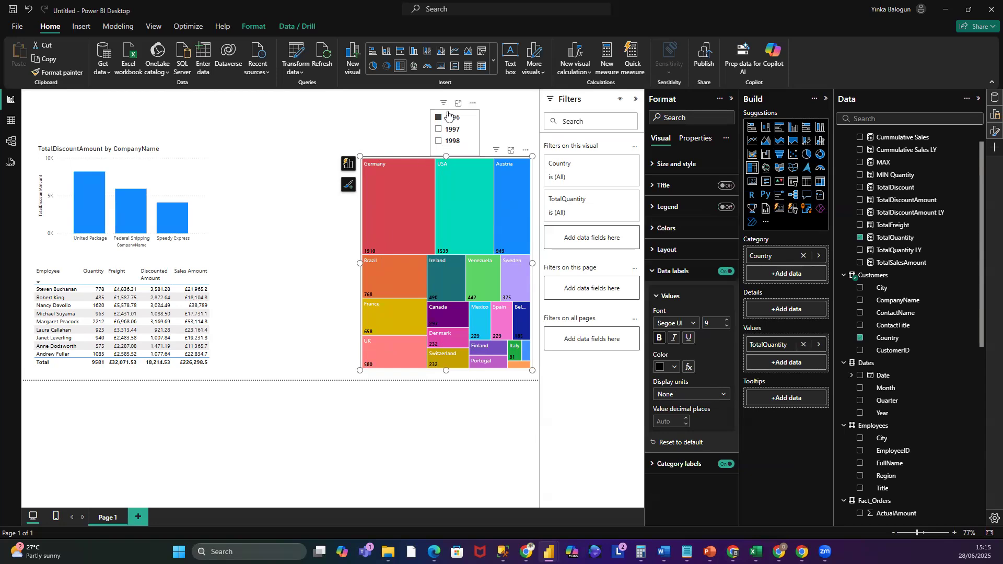
- Move the Year slicer toward the column chart and place the treemap beside the employee table, resized to fit
drag(426, 120, 268, 108)
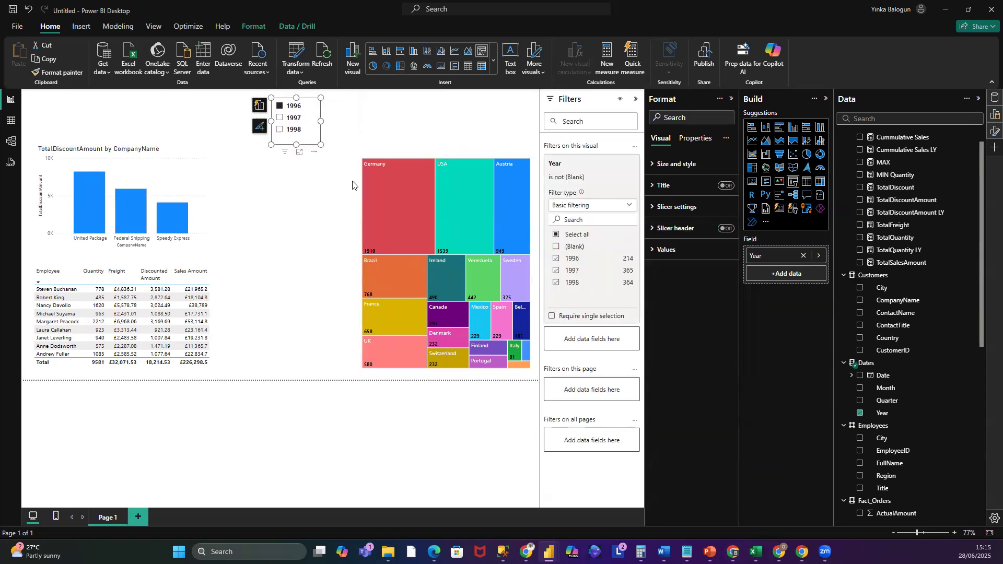
click(361, 263)
click(361, 267)
drag(361, 264, 219, 277)
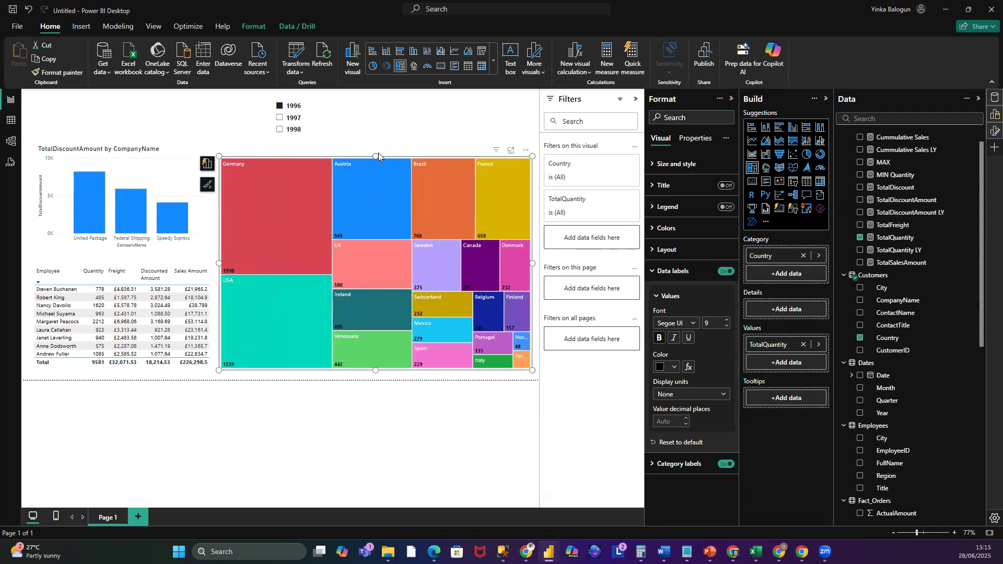
drag(353, 239, 351, 271)
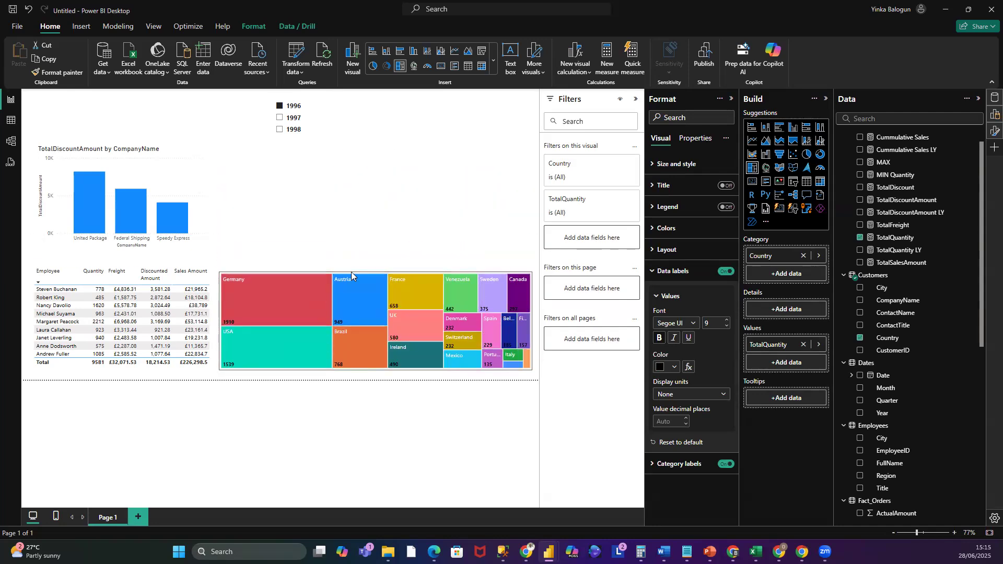
drag(219, 321, 234, 321)
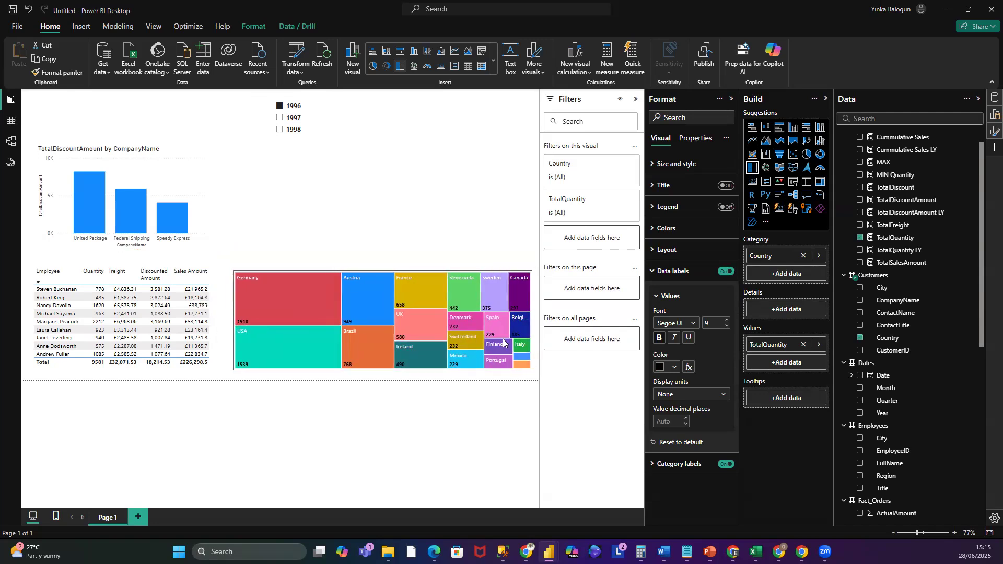
drag(530, 327, 528, 328)
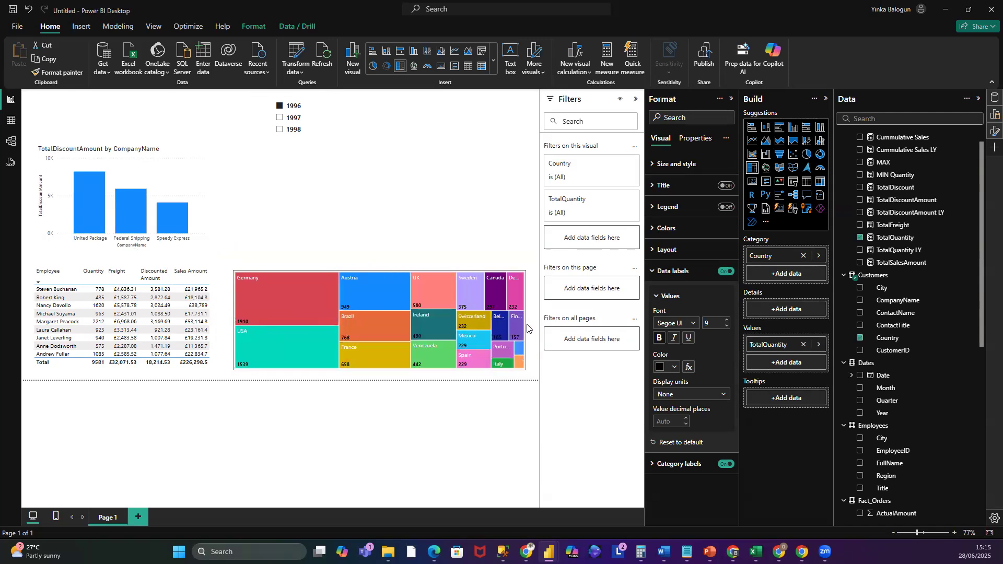
mouse_move(520, 364)
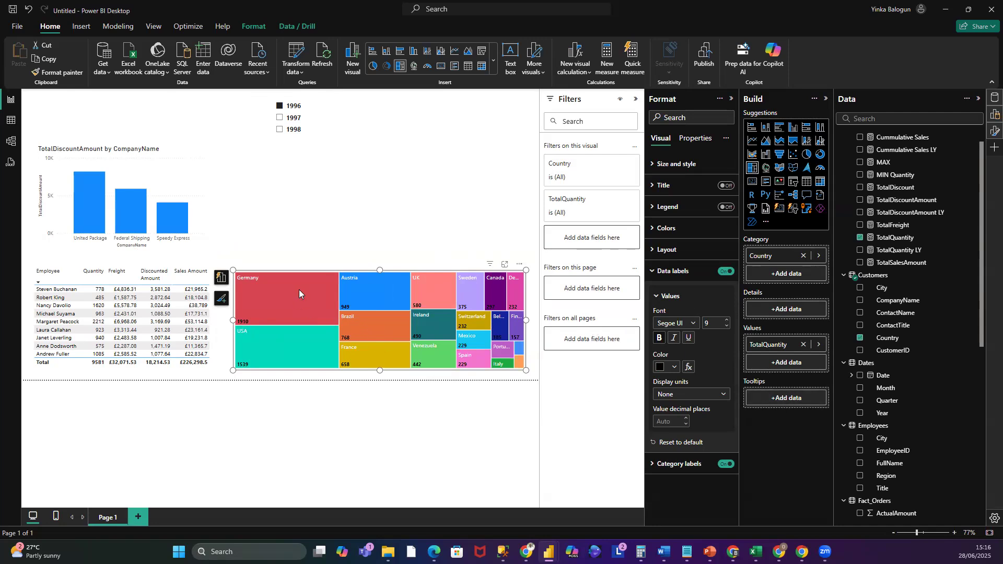
mouse_move(299, 289)
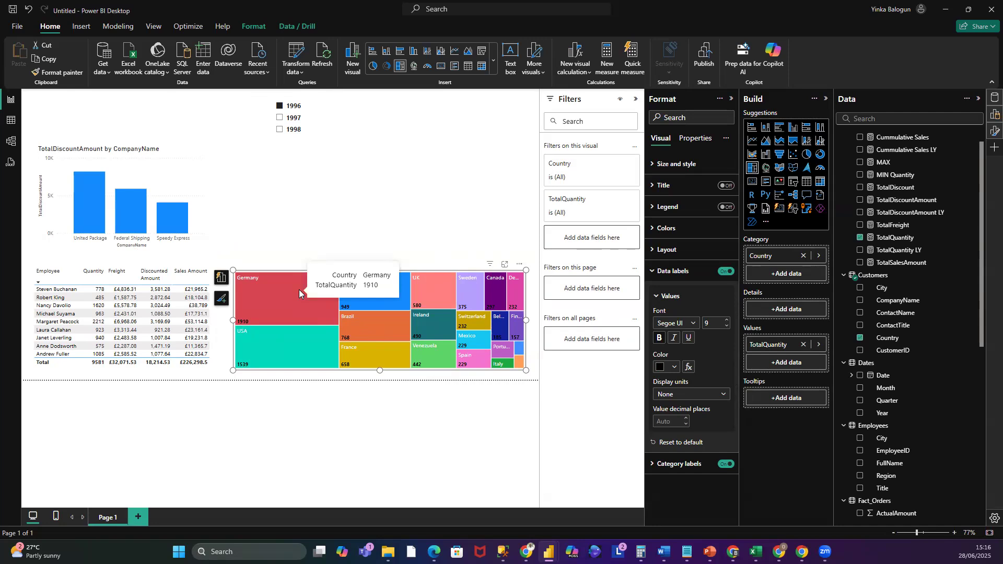
mouse_move(286, 350)
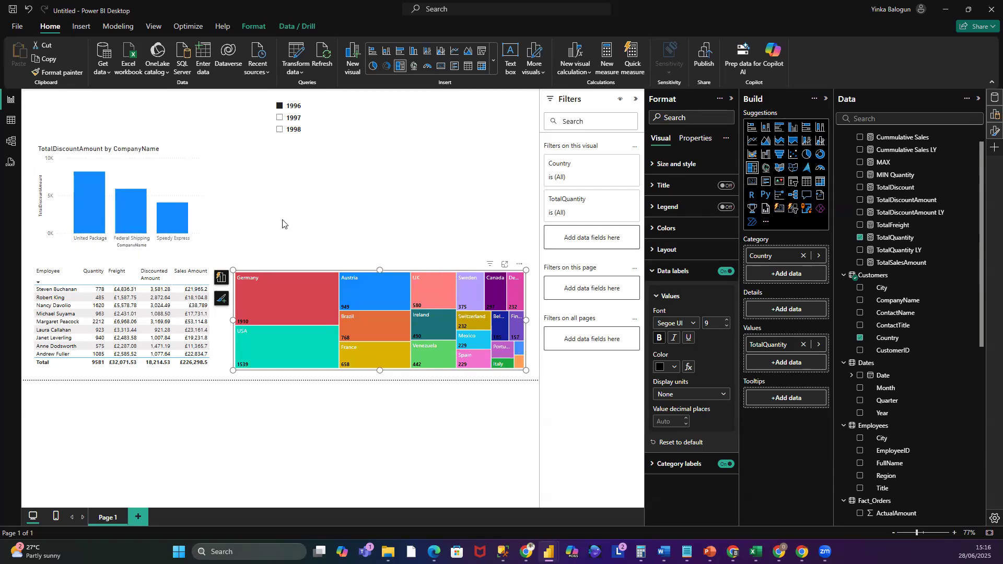
click(259, 216)
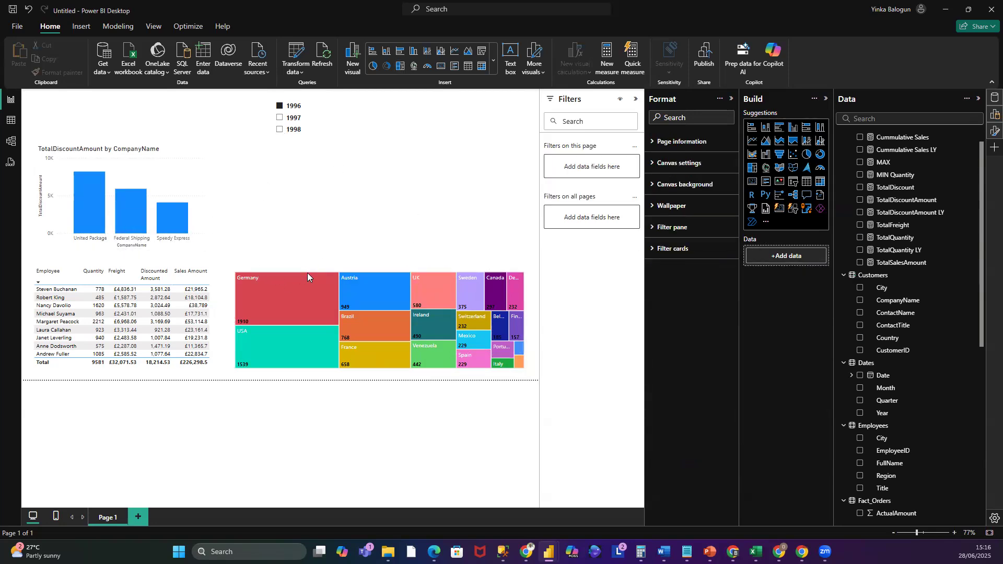
- Turn off the column chart's title and turn on its data labels
click(120, 145)
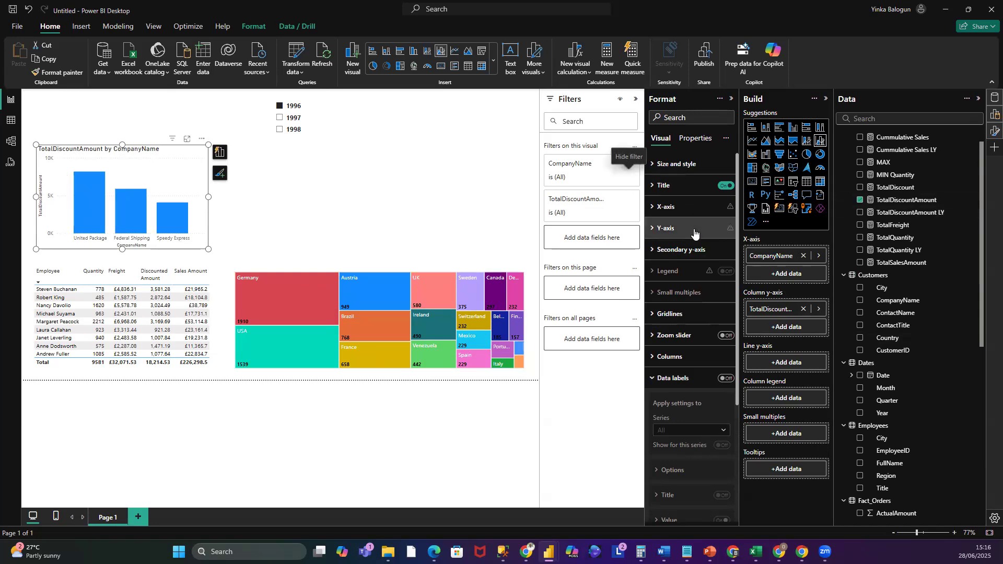
click(724, 186)
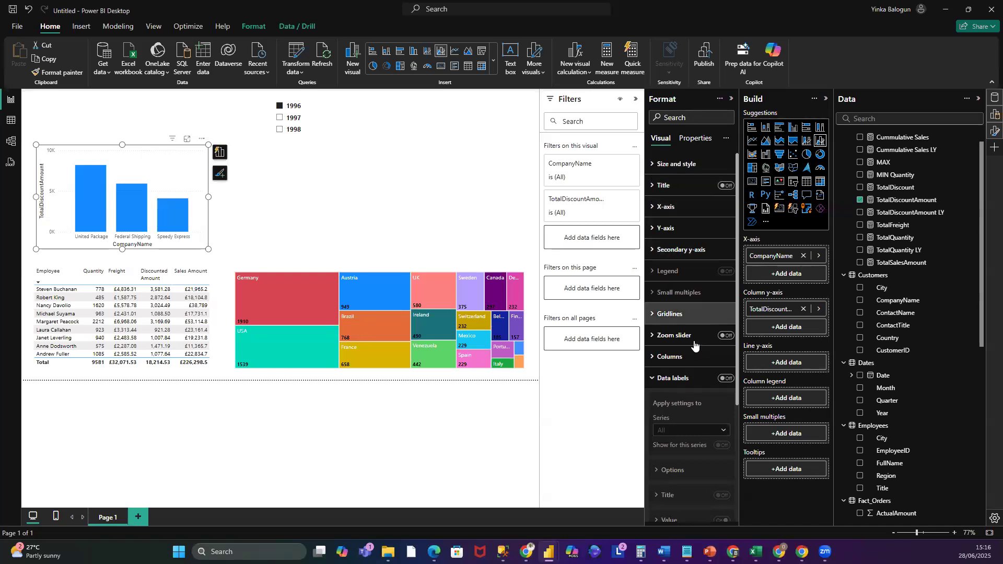
scroll(689, 359, down, 2)
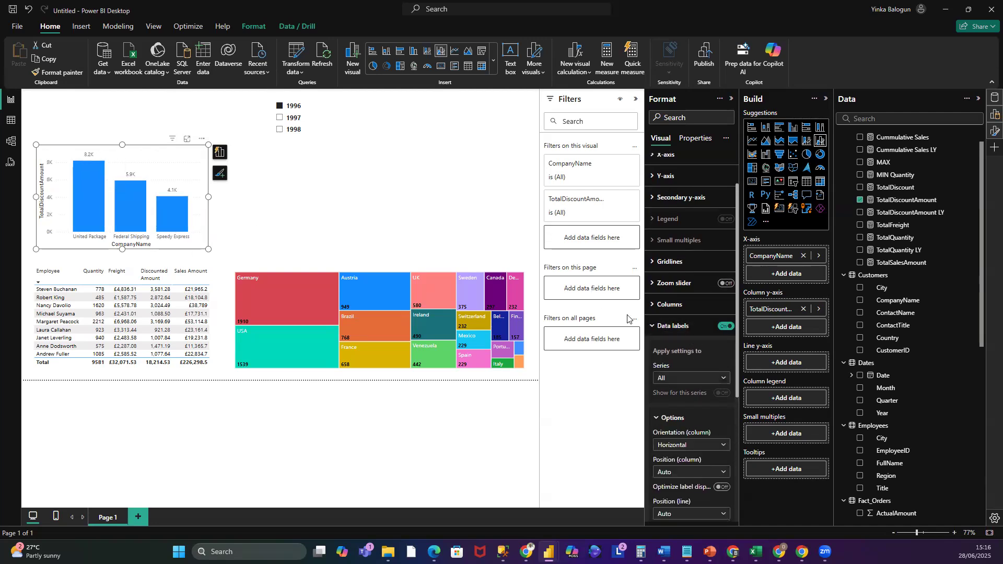
- Examine the column chart's gridline and data label position options
click(652, 326)
click(654, 315)
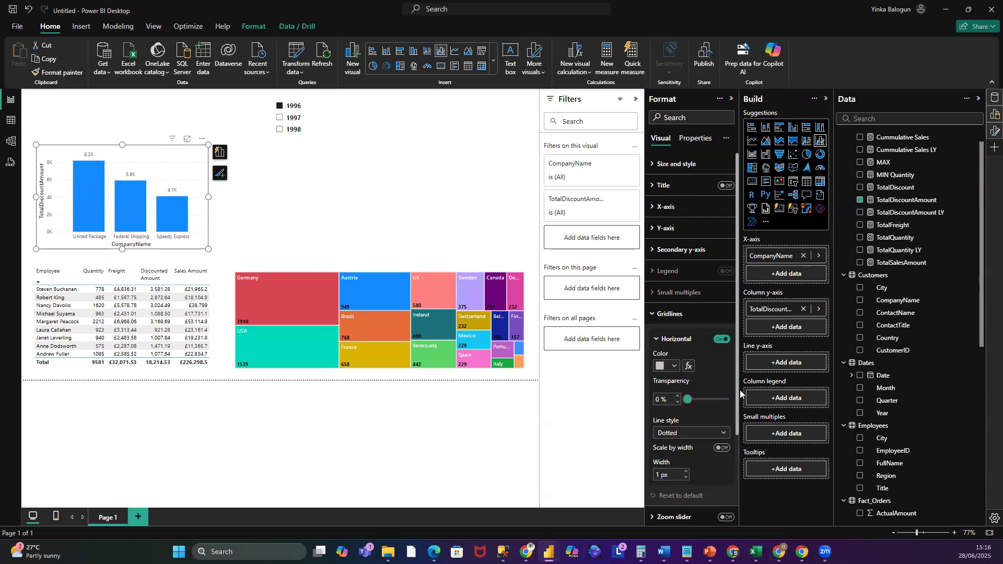
click(655, 314)
click(678, 379)
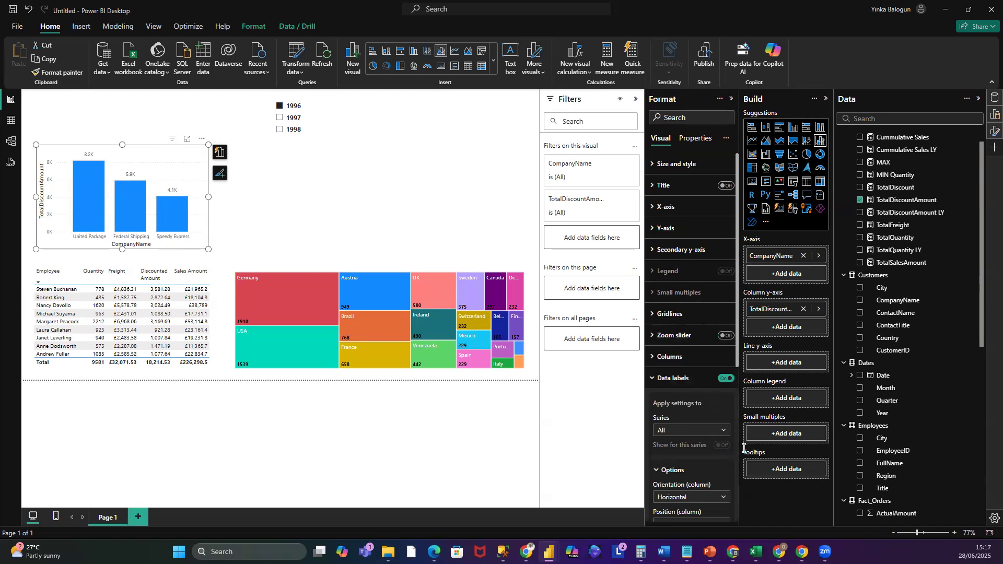
scroll(718, 445, down, 2)
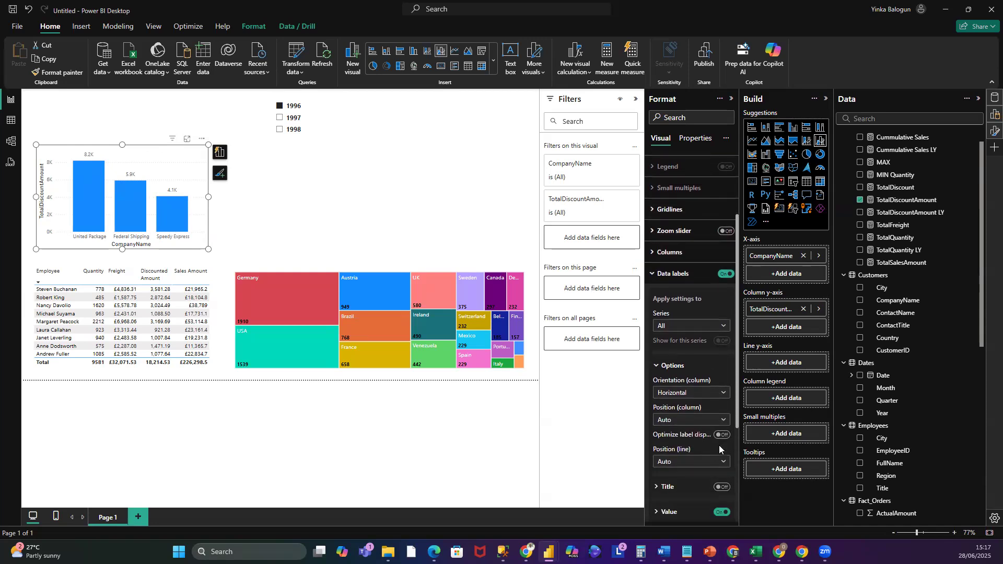
scroll(720, 444, down, 1)
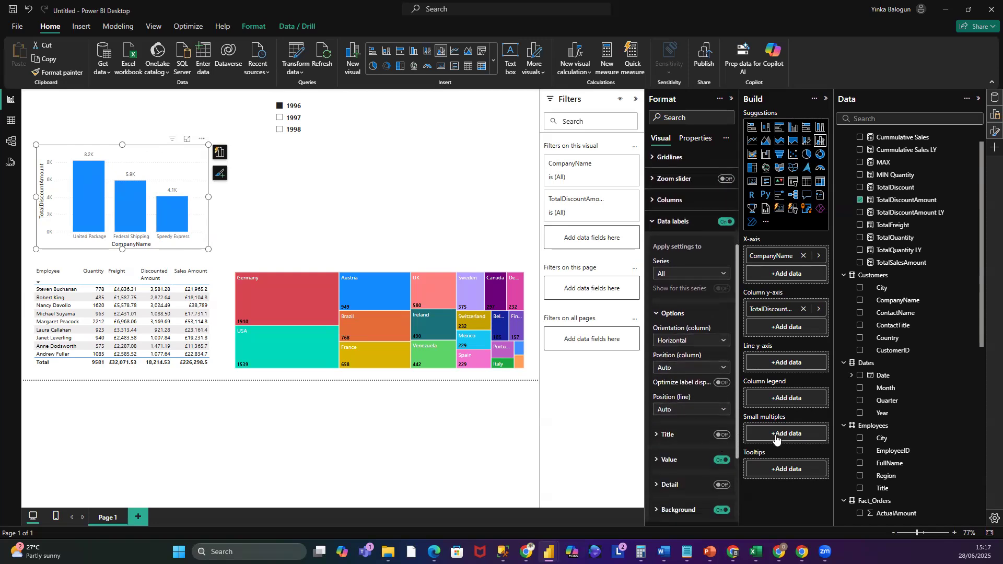
click(724, 369)
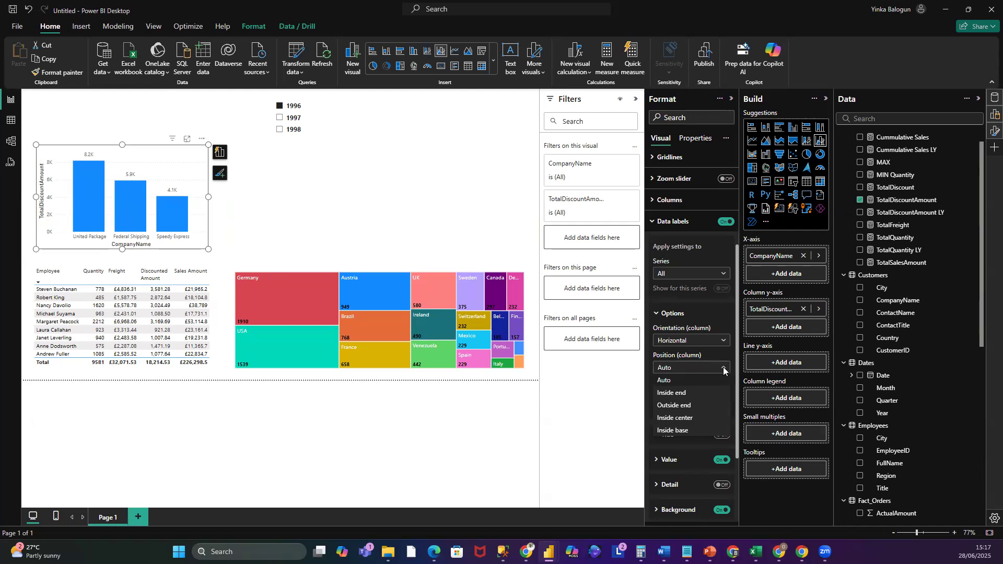
click(659, 222)
click(658, 222)
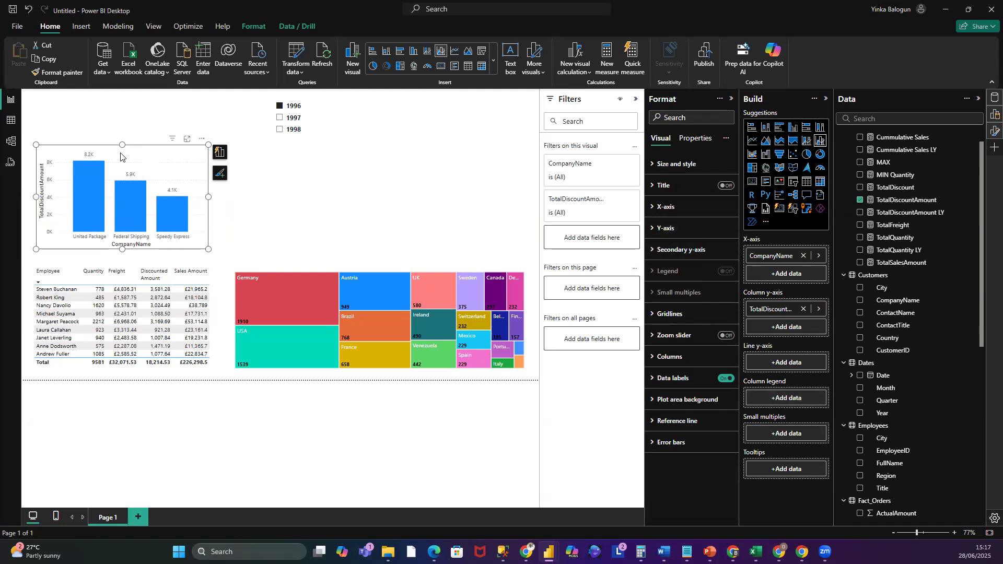
- Hide the value labels on the column chart's X-axis and Y-axis
click(652, 207)
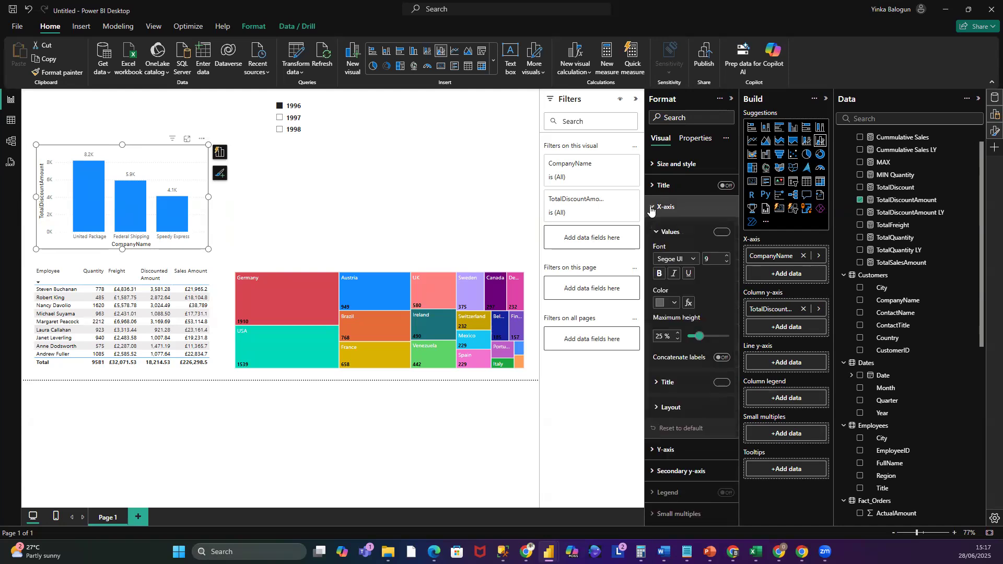
click(721, 234)
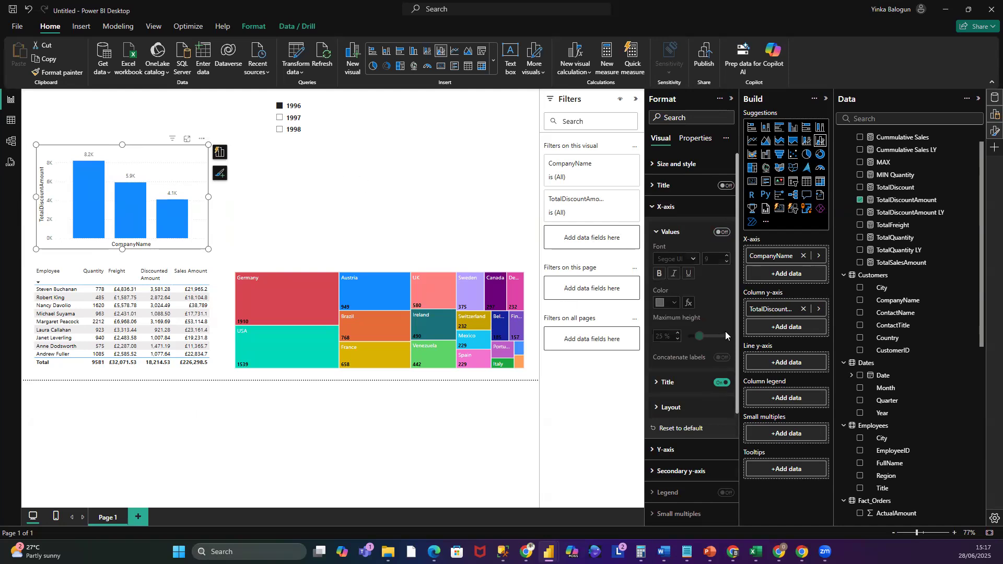
click(659, 209)
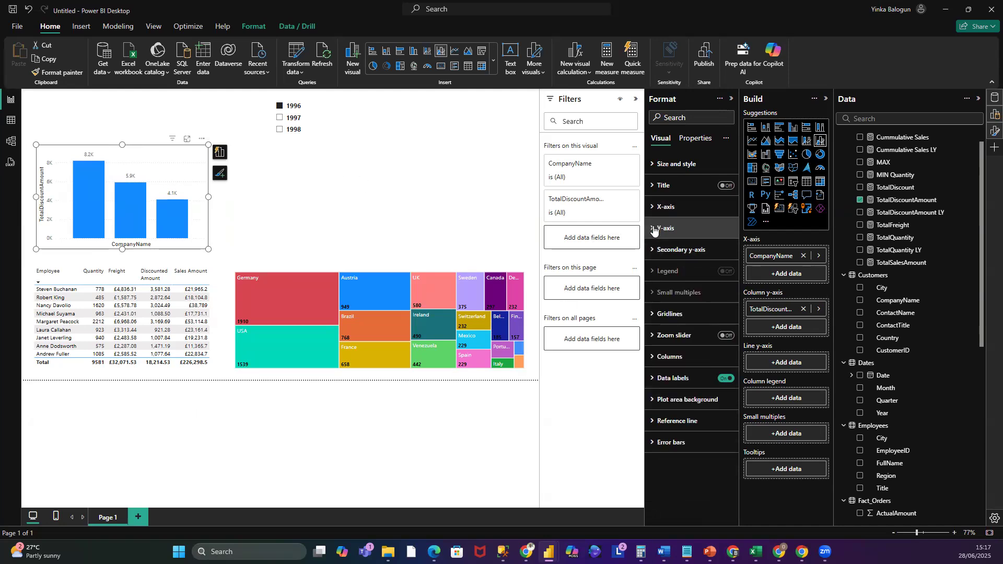
click(659, 229)
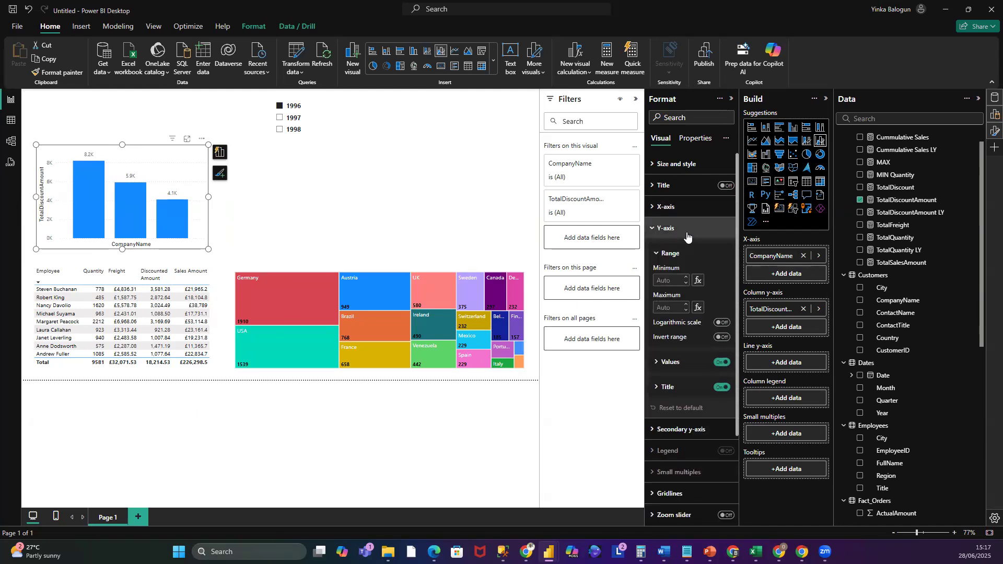
click(721, 365)
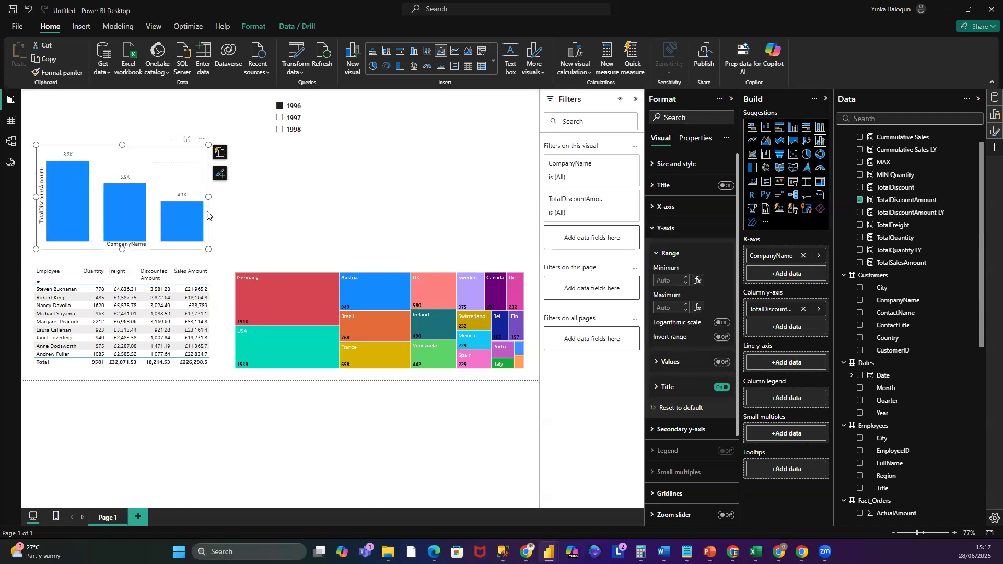
key(Escape)
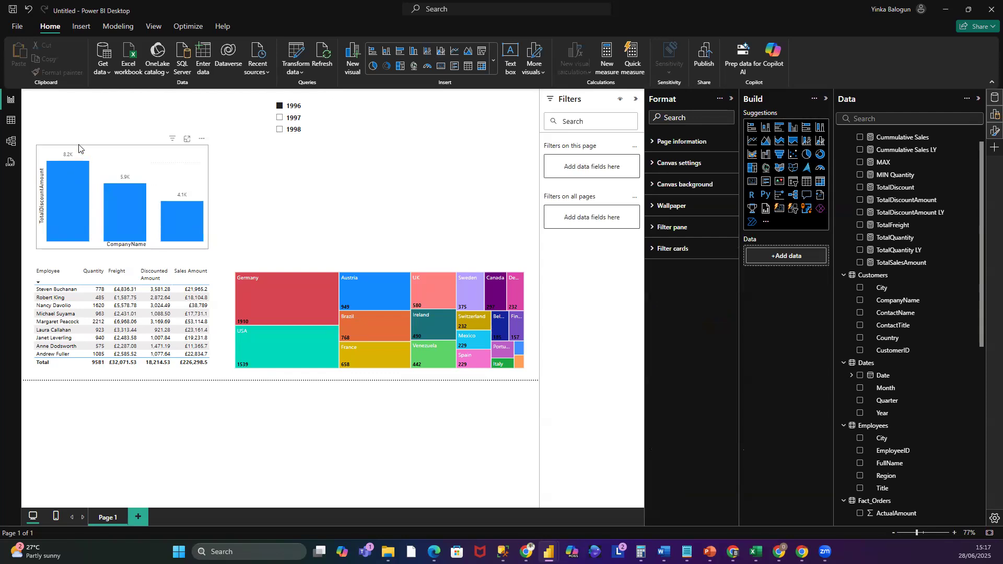
- Make the column chart's data label values bold
mouse_move(63, 191)
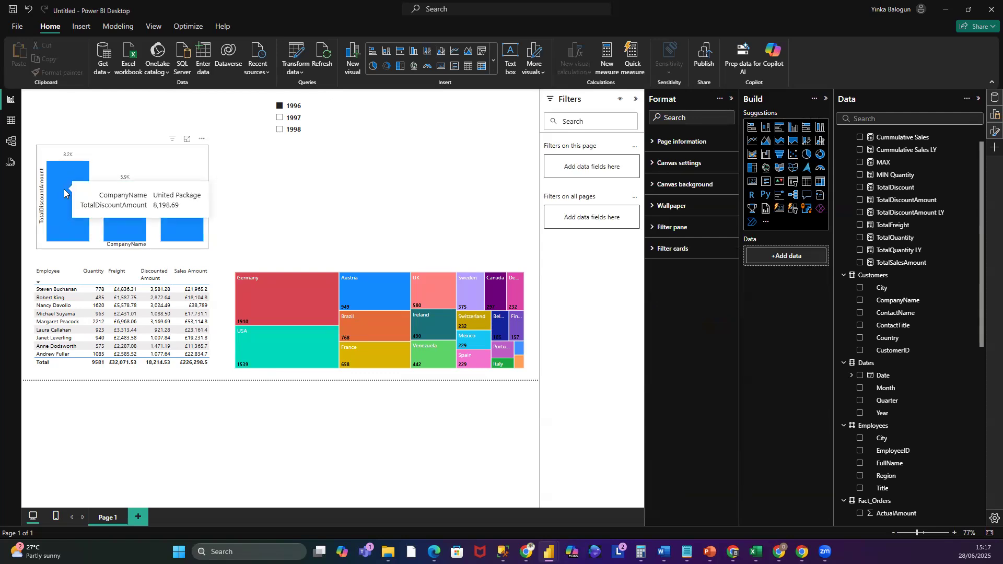
click(88, 150)
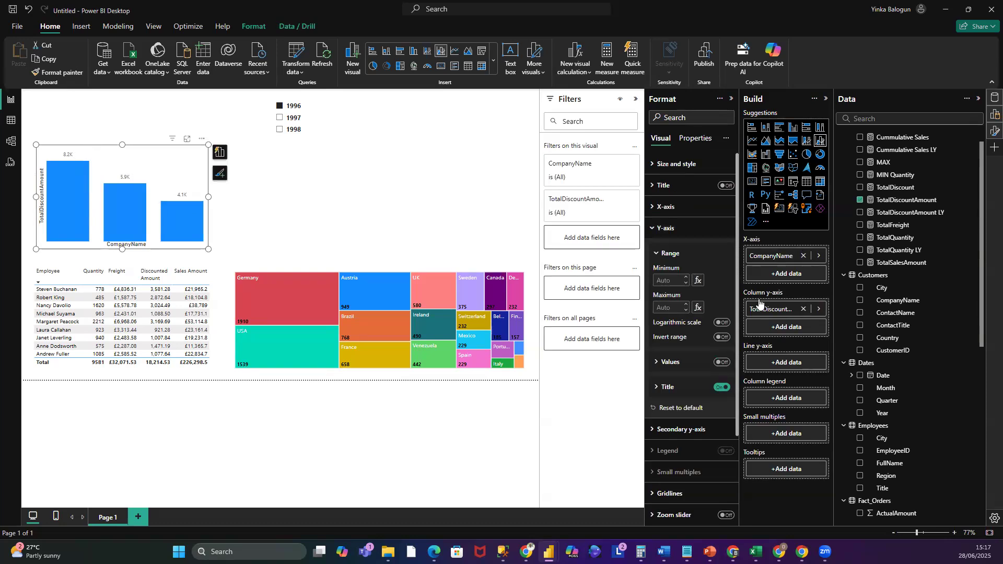
click(654, 228)
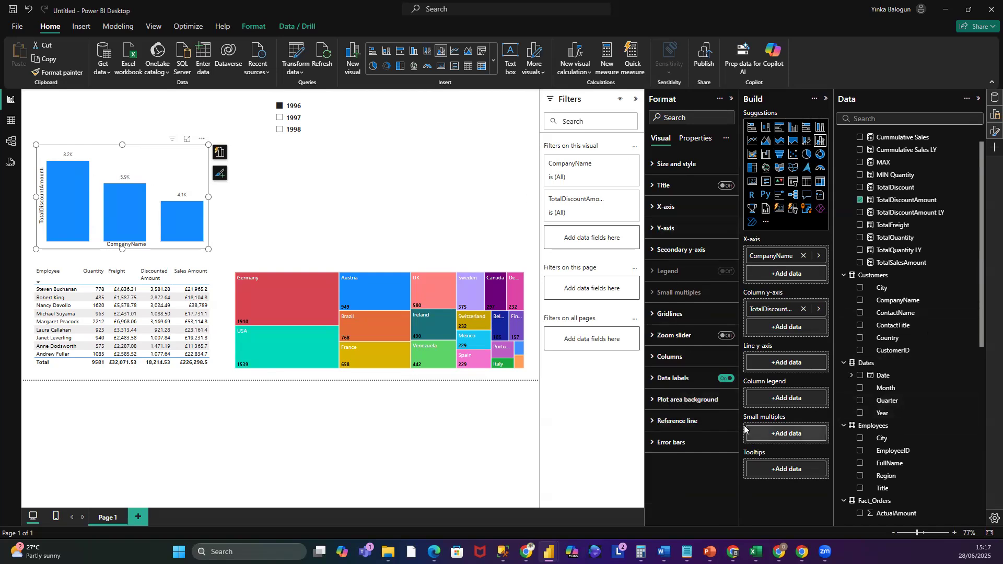
click(657, 379)
scroll(710, 454, down, 3)
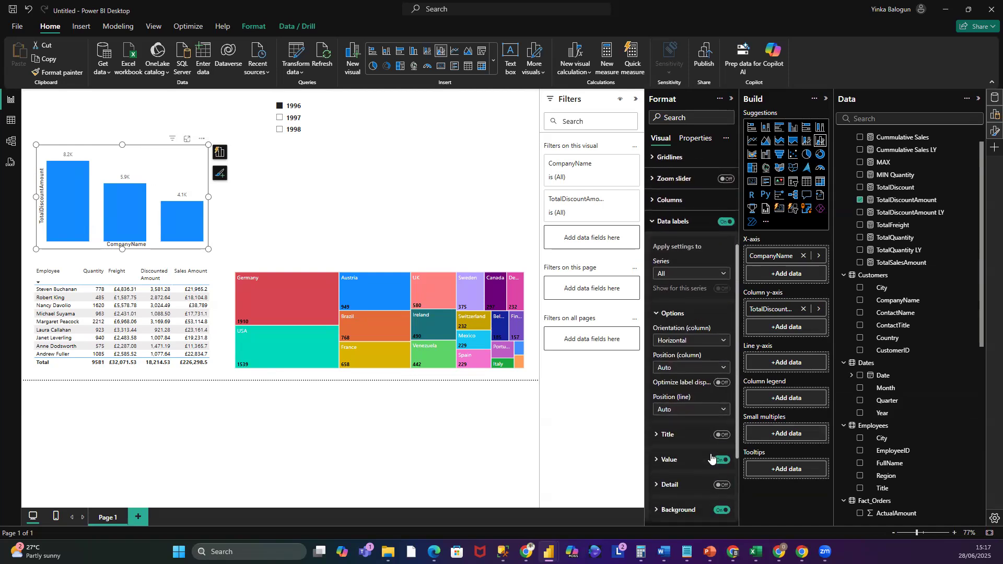
scroll(712, 459, down, 2)
scroll(713, 458, down, 2)
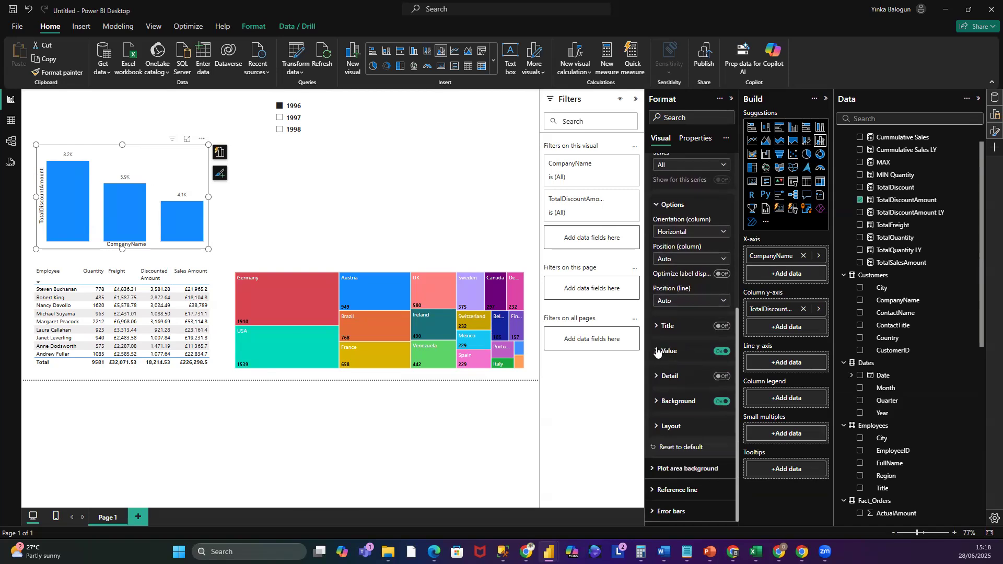
click(664, 353)
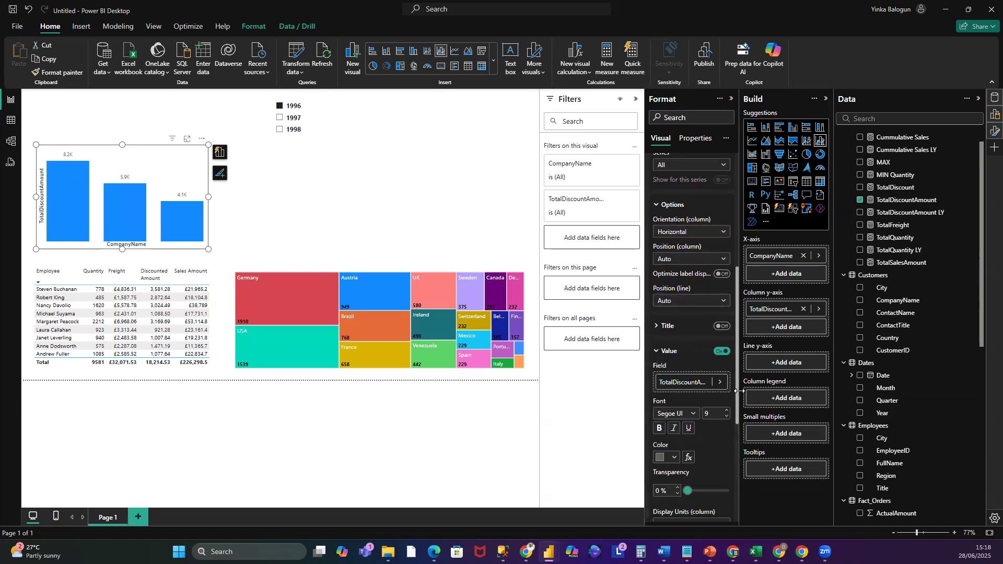
click(661, 428)
click(657, 353)
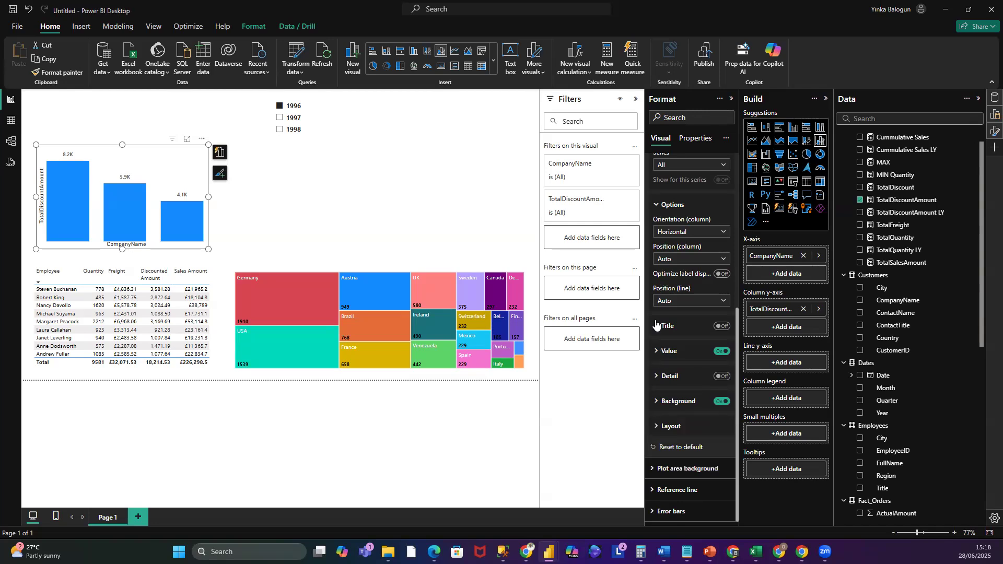
click(656, 324)
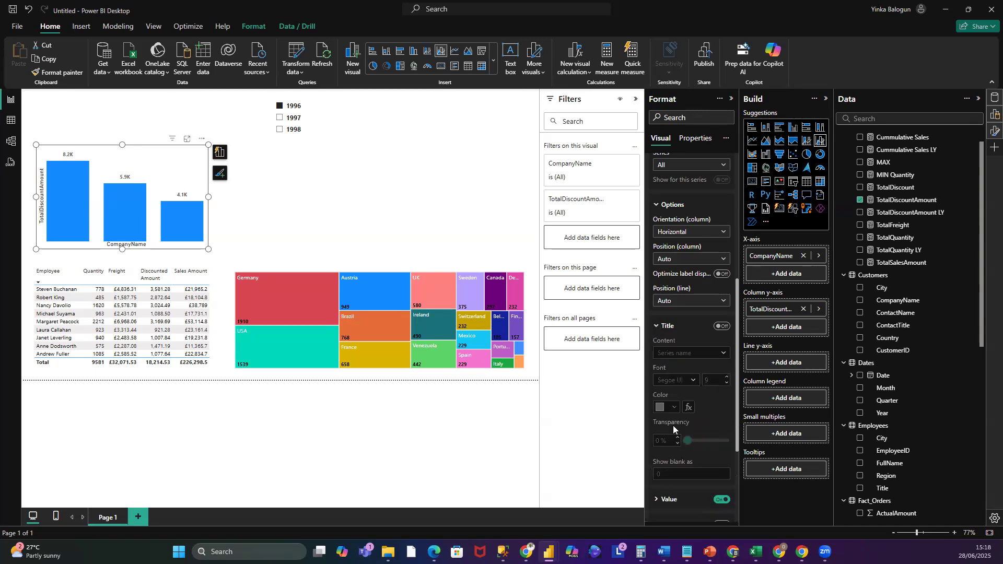
scroll(672, 435, down, 3)
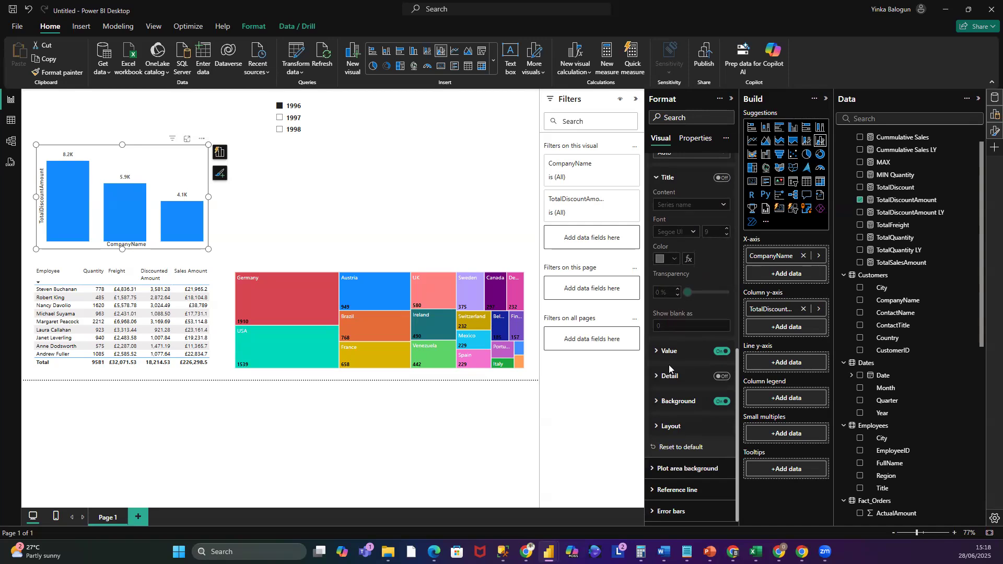
scroll(670, 374, up, 6)
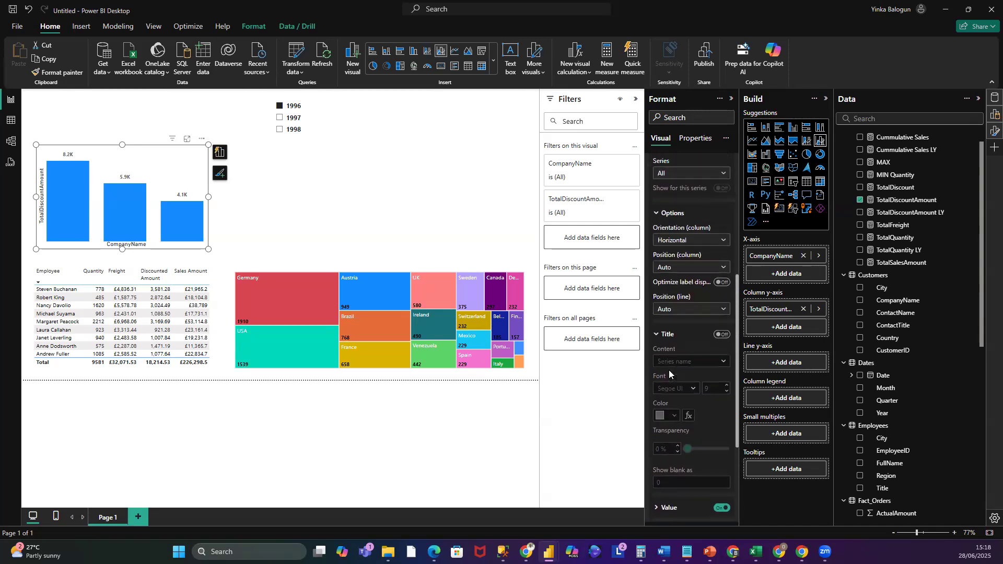
click(654, 281)
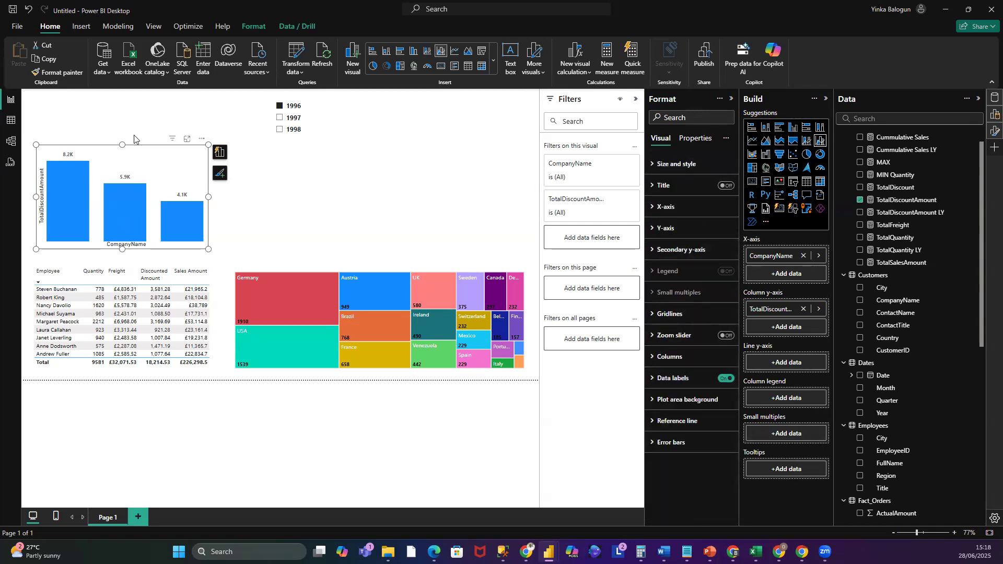
- Insert a pie chart beside the column chart showing TotalQuantity by Year
click(319, 202)
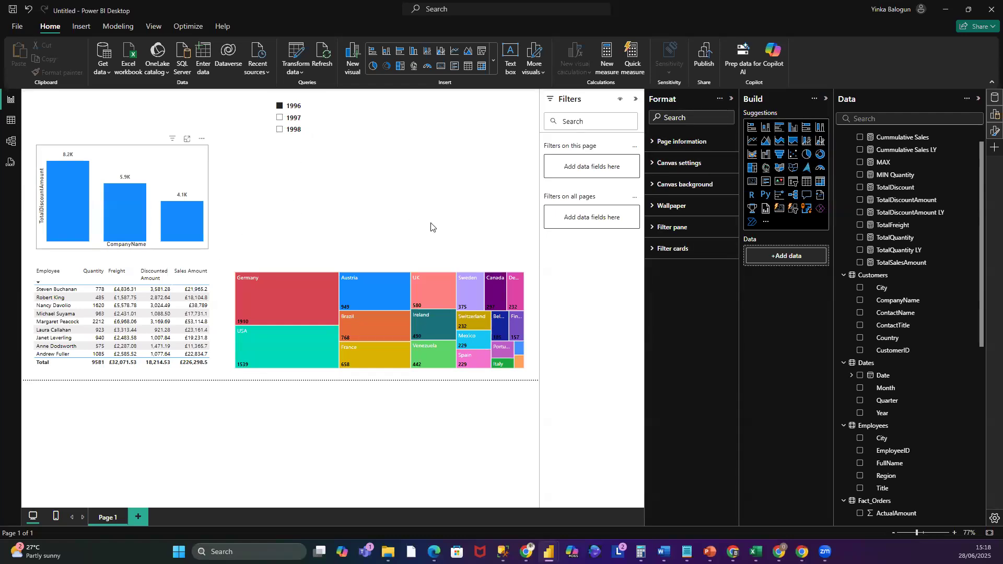
click(810, 159)
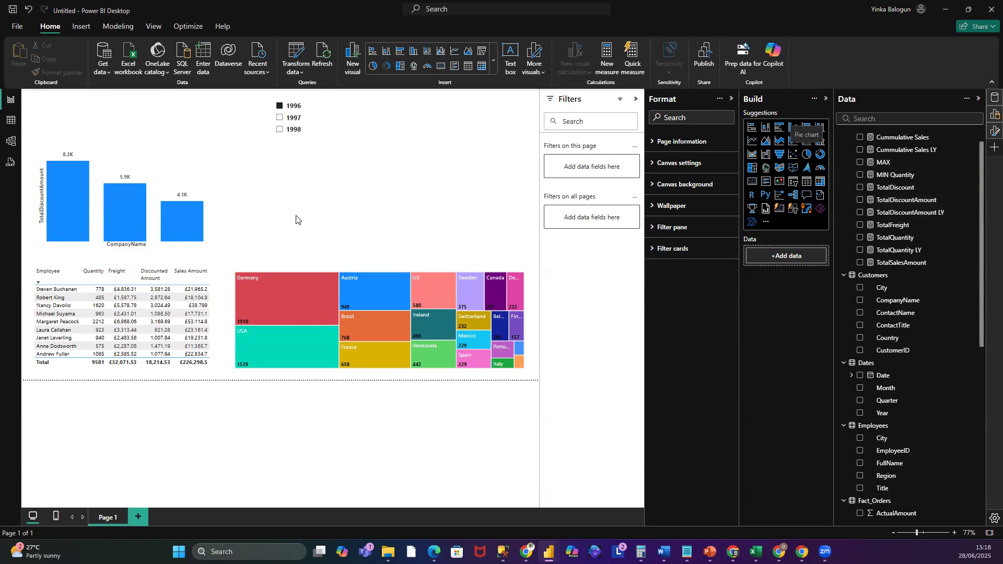
drag(526, 197, 357, 204)
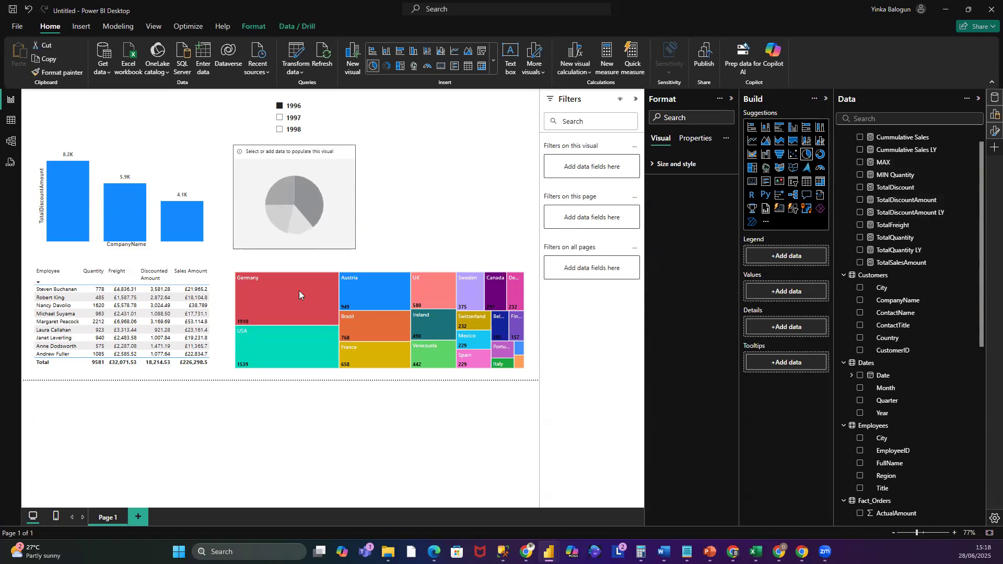
mouse_move(262, 300)
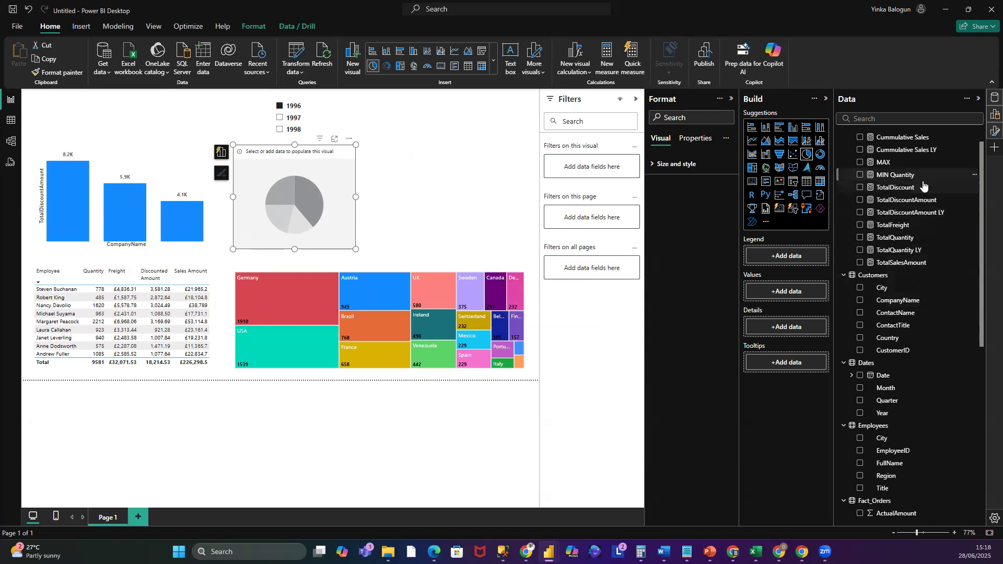
drag(907, 240, 803, 298)
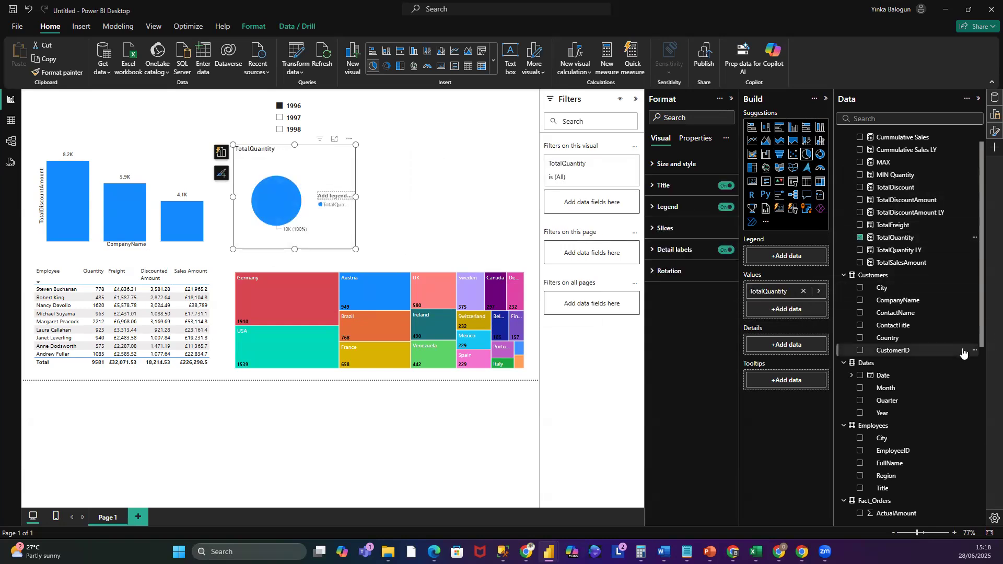
drag(884, 414, 793, 343)
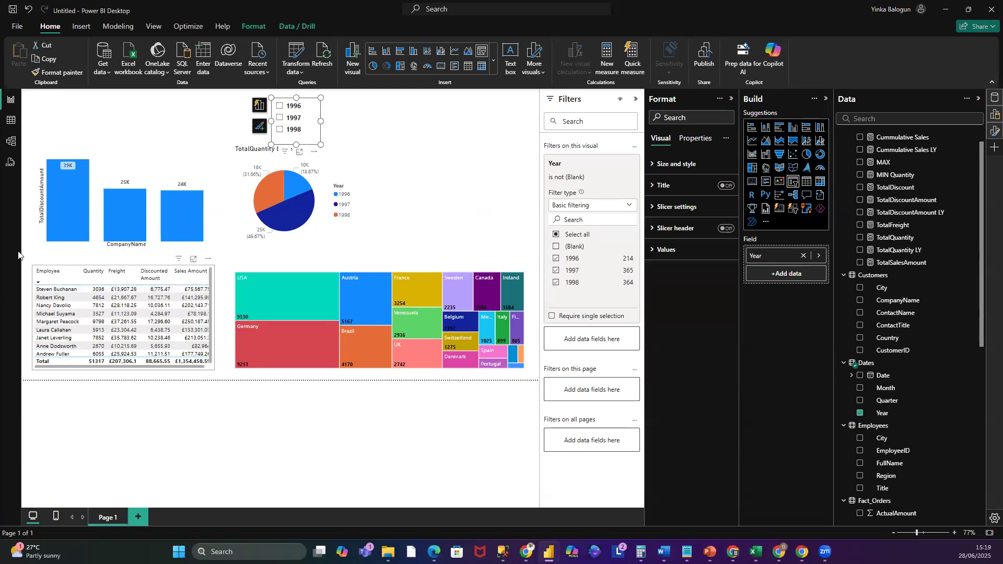
- Add a second pie chart showing TotalDiscountAmount by Year next to the first one
click(423, 159)
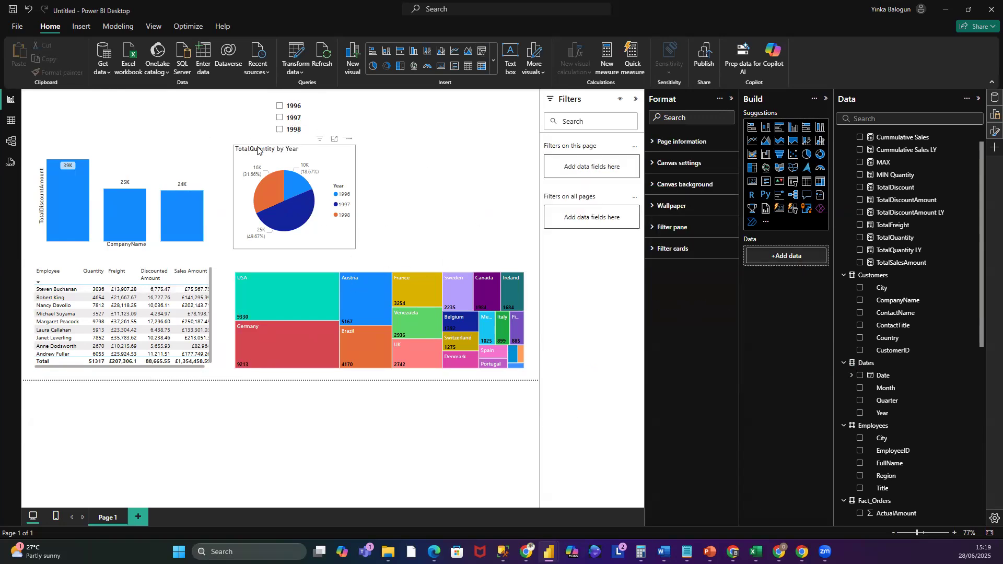
click(259, 150)
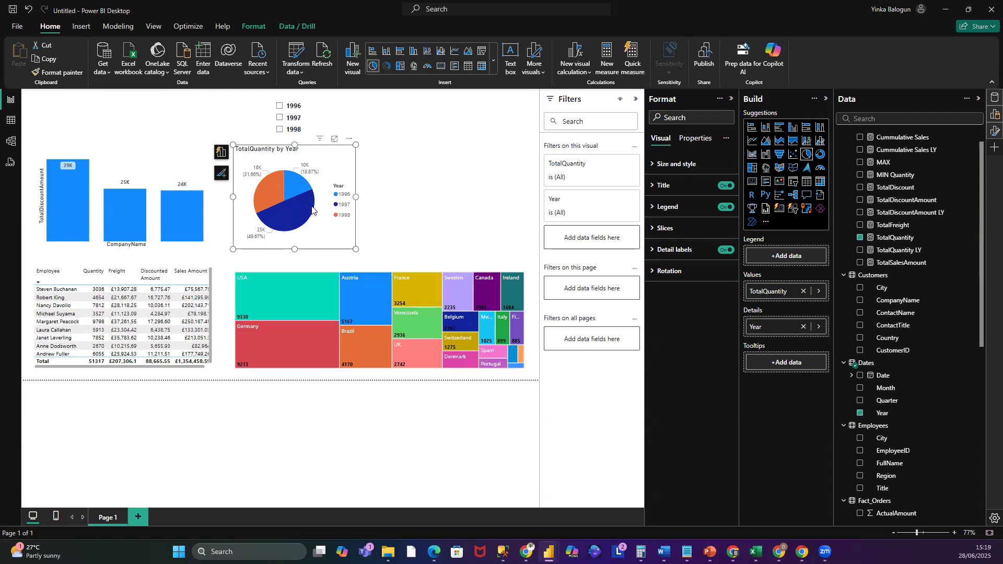
click(391, 177)
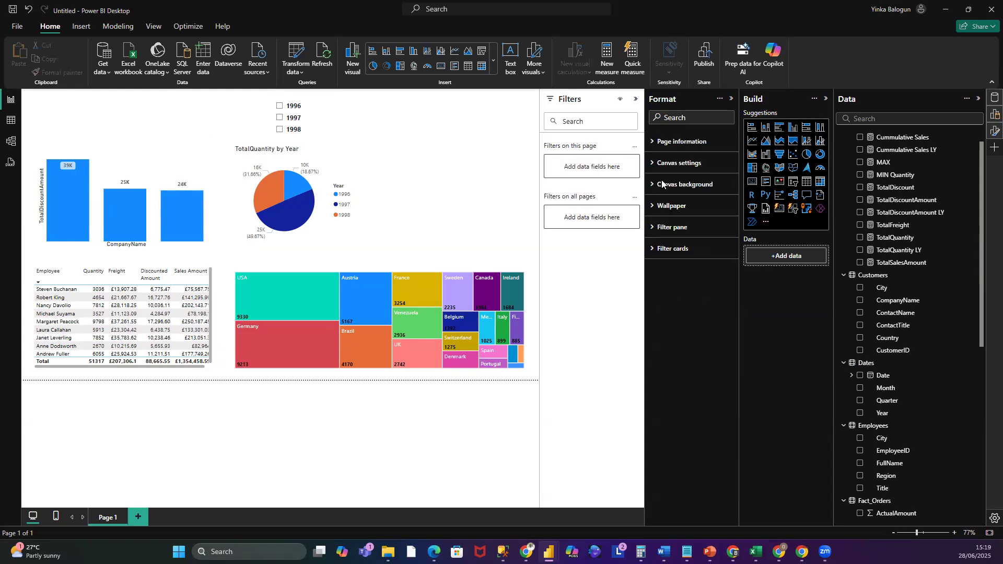
click(807, 156)
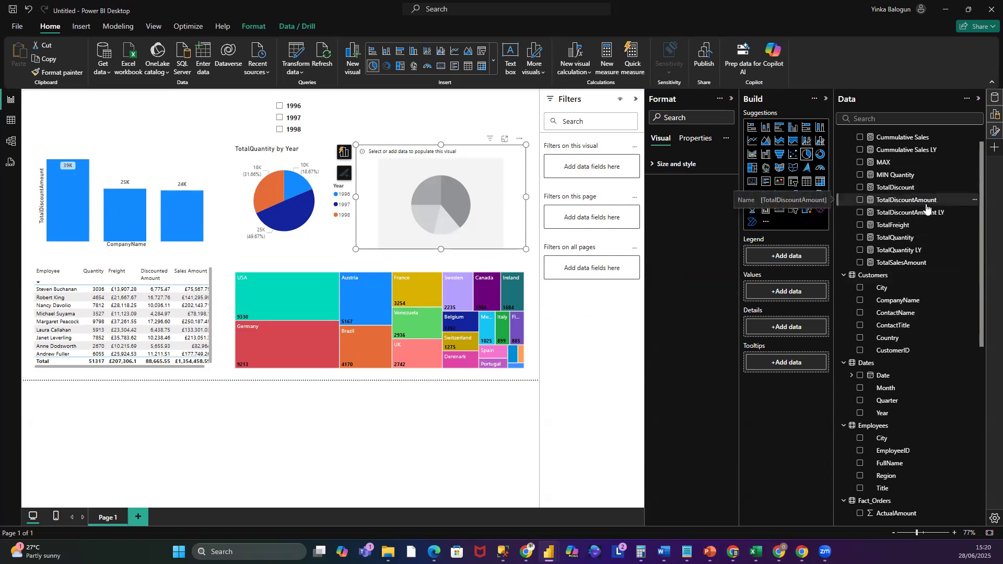
drag(927, 208, 824, 299)
drag(893, 414, 796, 312)
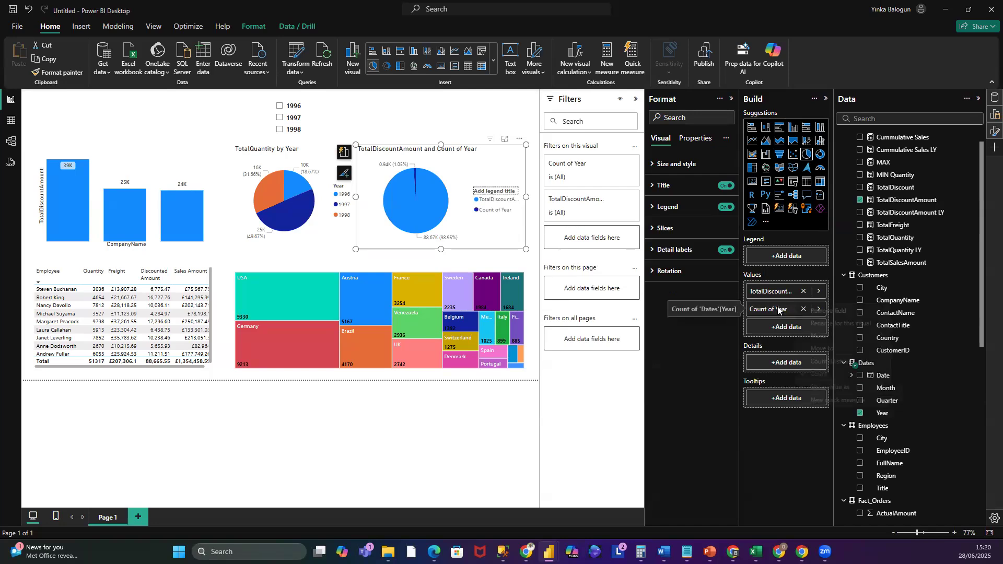
right_click(798, 309)
click(687, 379)
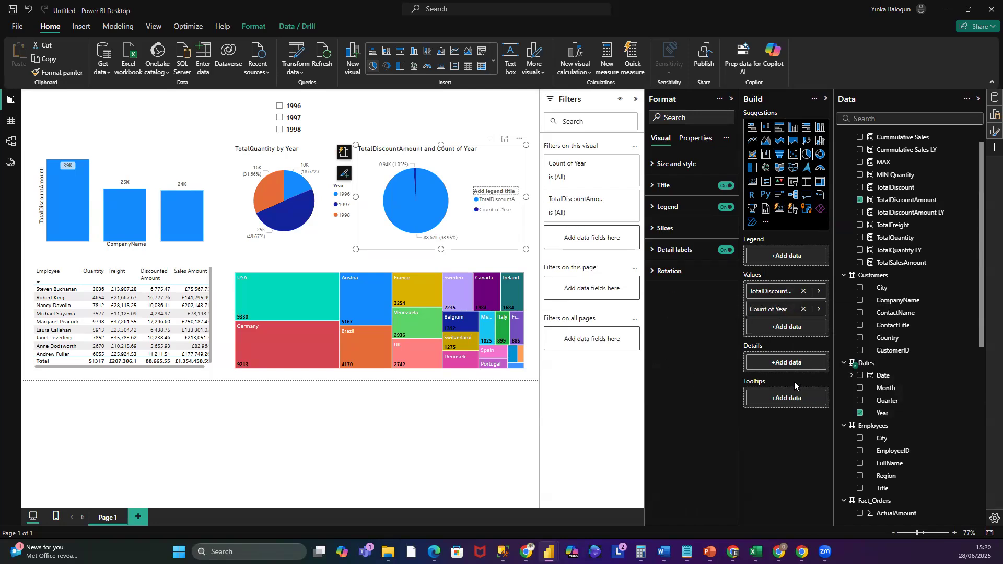
right_click(769, 308)
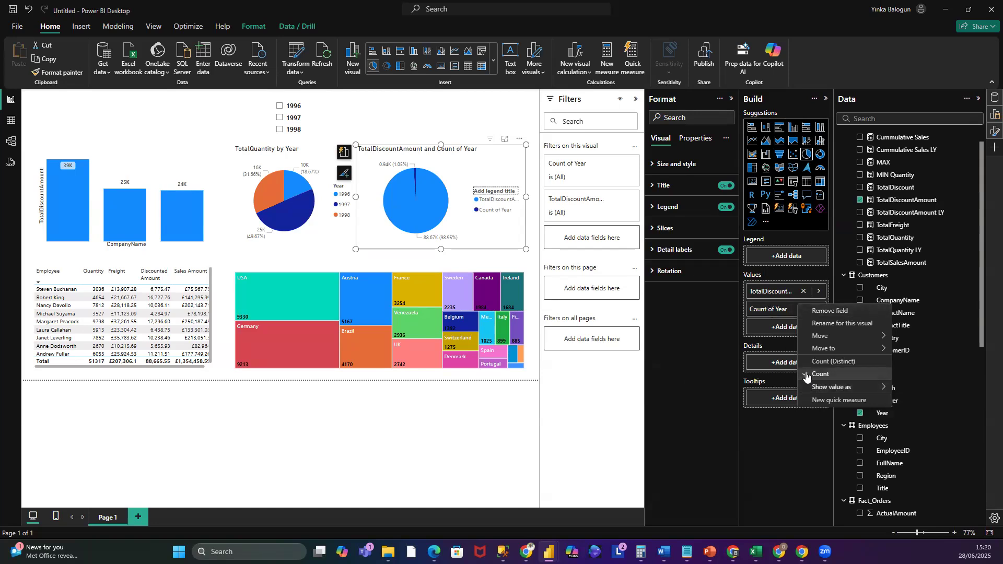
click(627, 380)
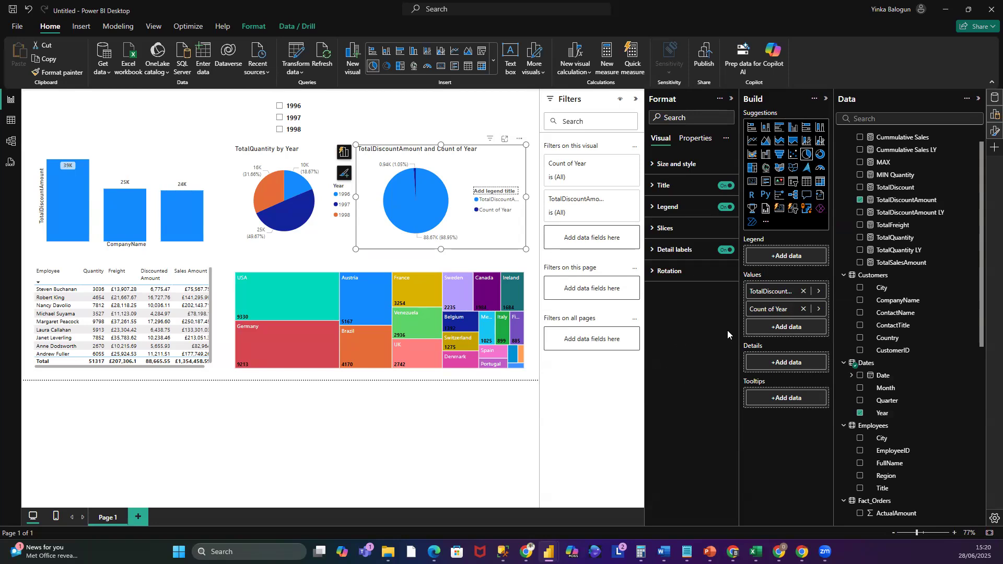
right_click(764, 312)
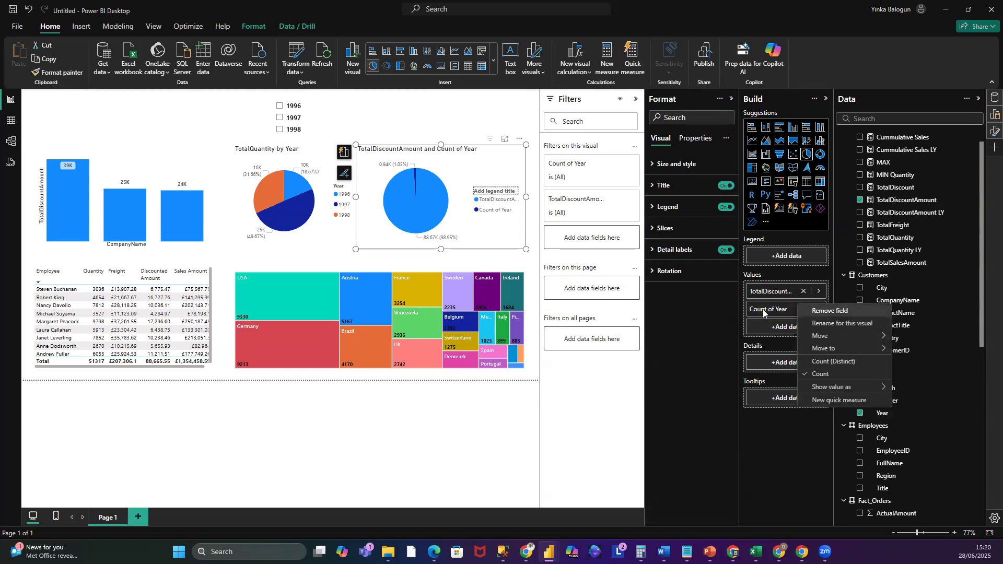
click(682, 389)
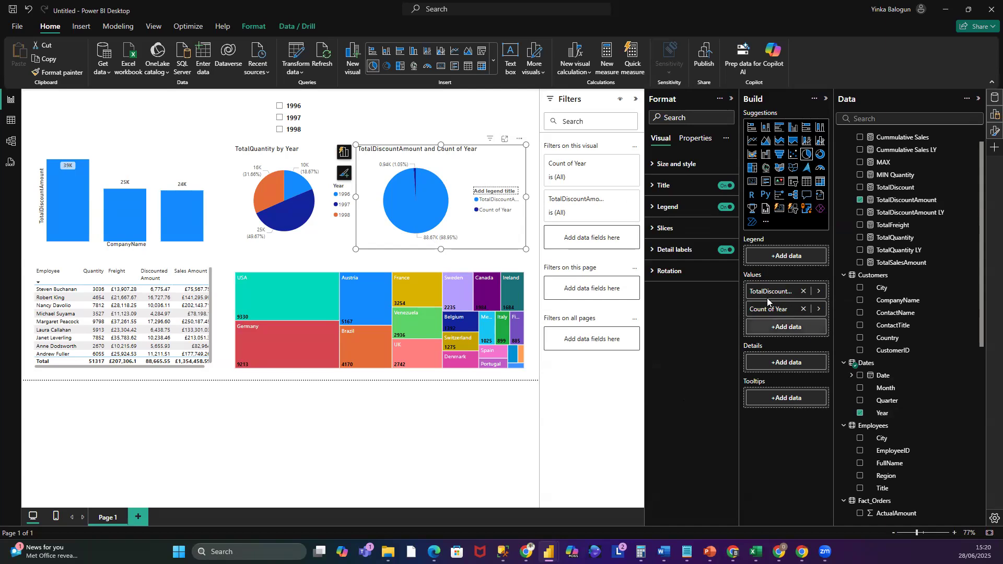
click(804, 309)
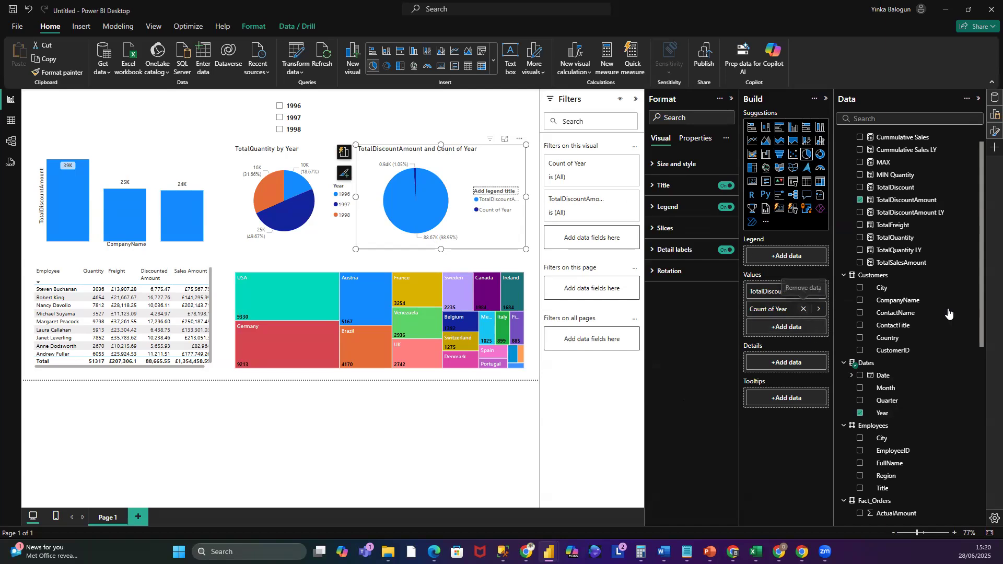
drag(883, 413, 808, 343)
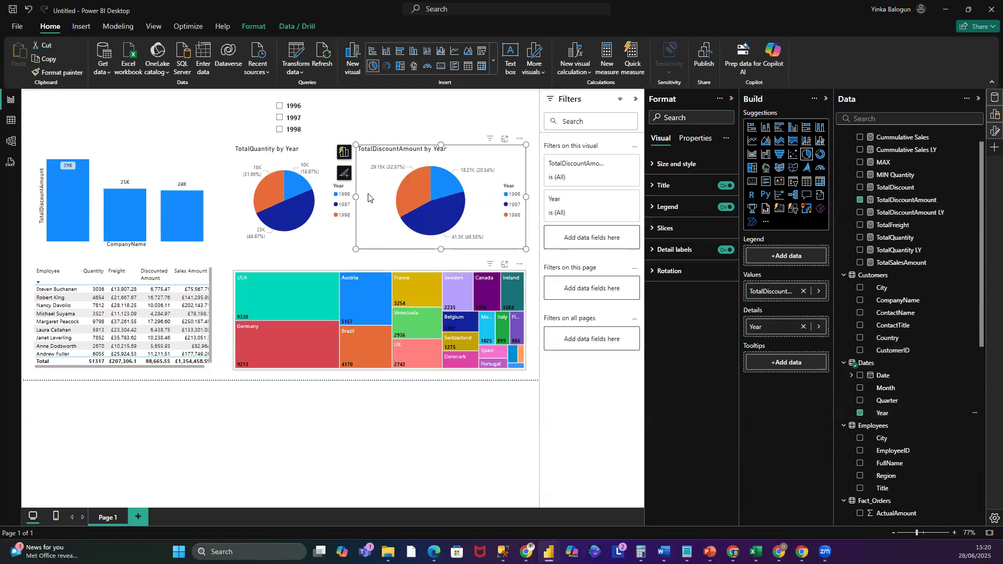
- Collapse the Filters pane to widen the report canvas
mouse_move(279, 196)
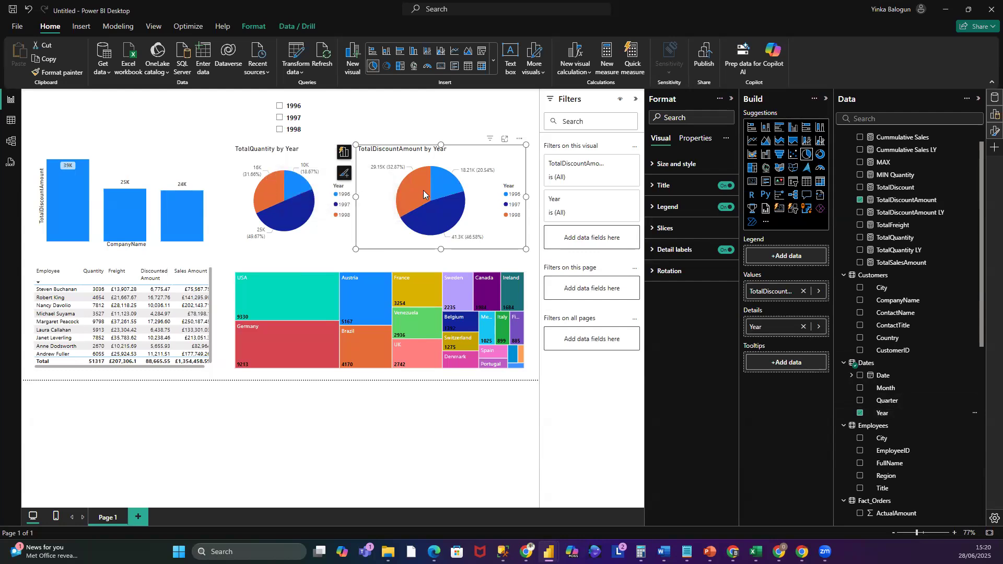
mouse_move(450, 187)
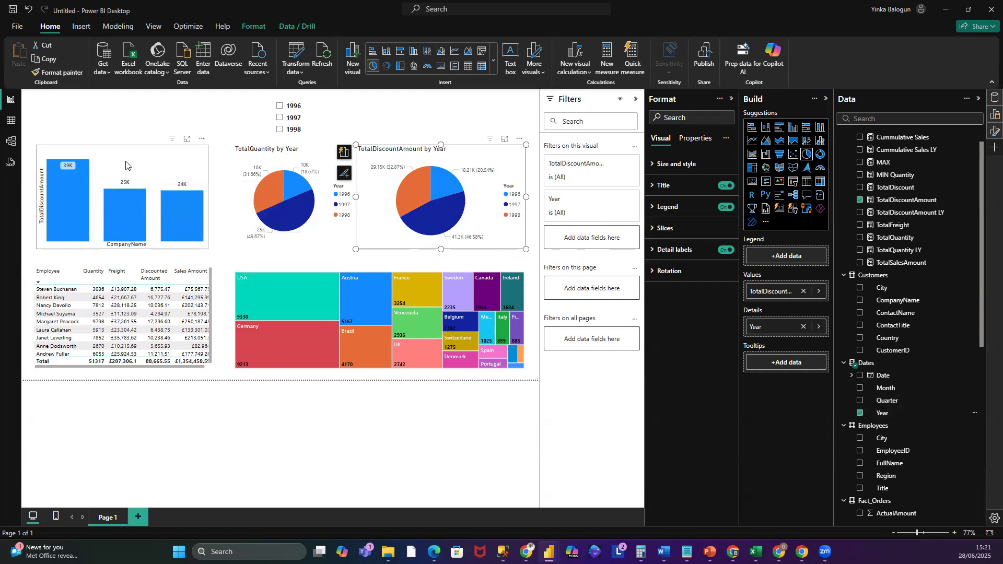
click(280, 142)
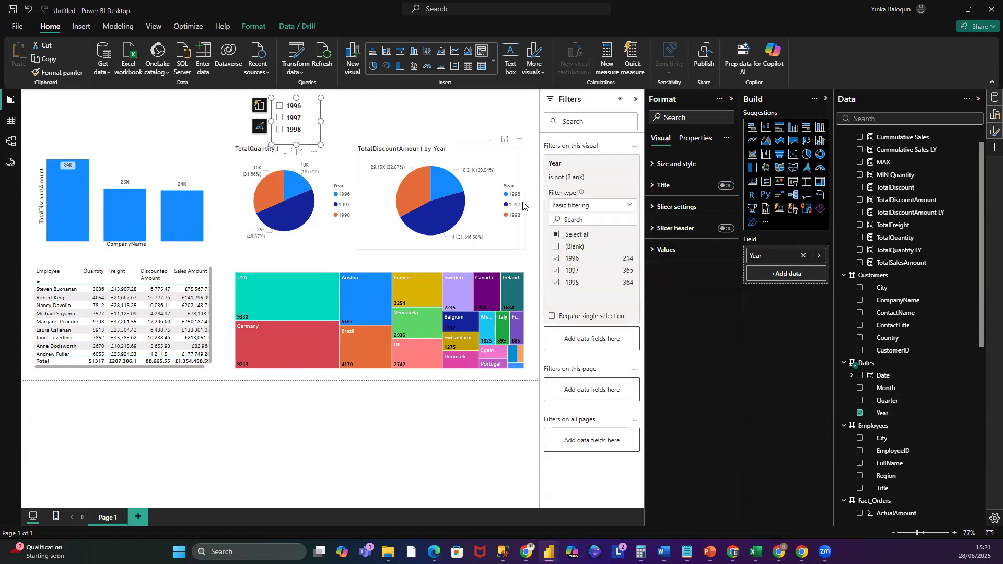
click(636, 99)
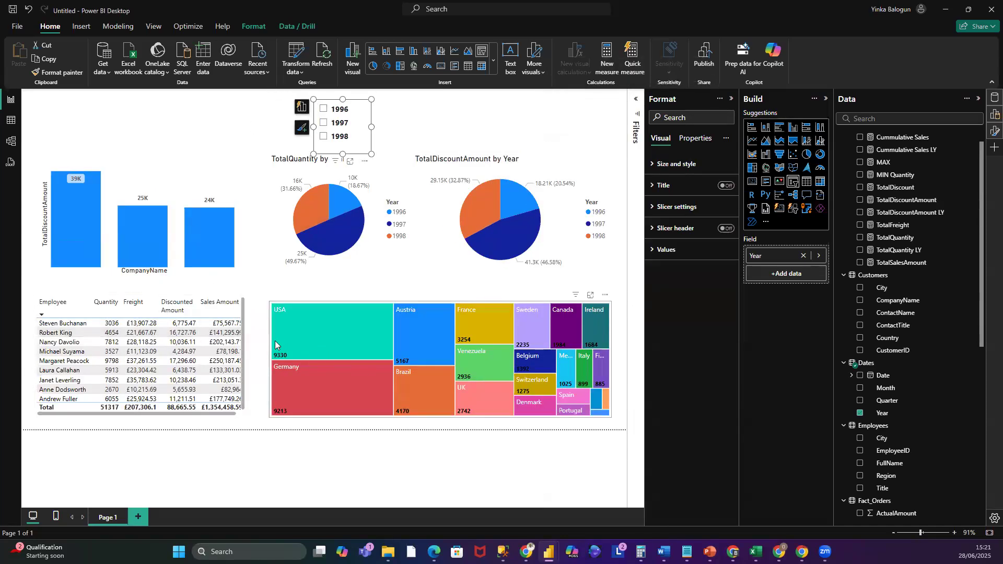
- Move the treemap and the employee table to the right on the canvas
click(272, 357)
drag(281, 361, 320, 369)
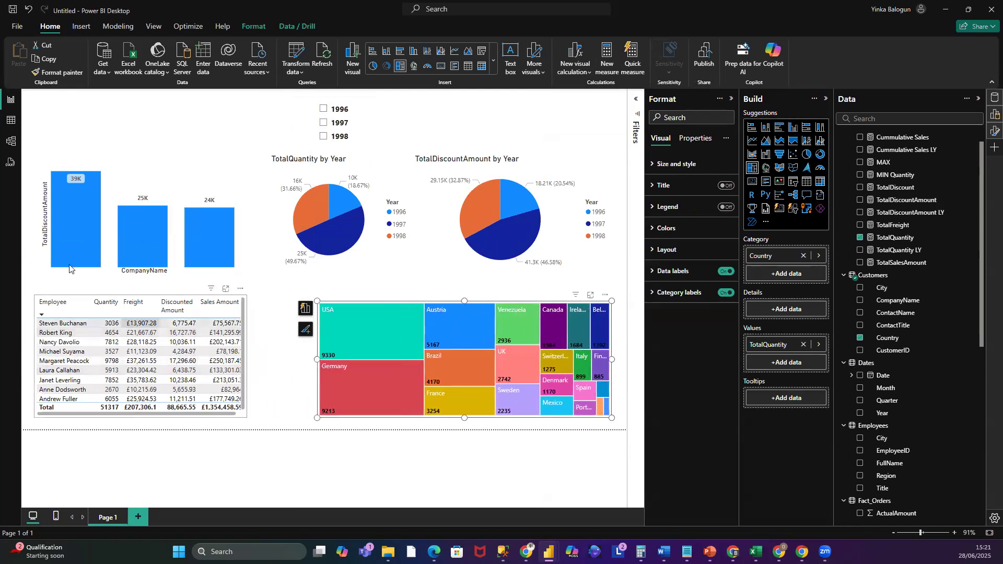
click(32, 332)
drag(112, 311, 211, 321)
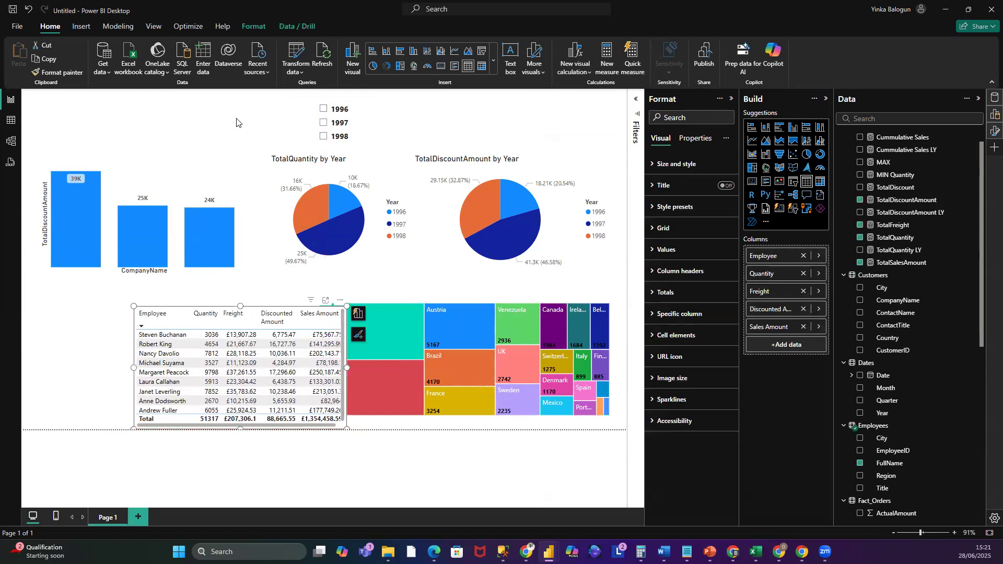
- Move the Year slicer to the top-left corner and slightly narrow the column chart
drag(334, 108, 53, 107)
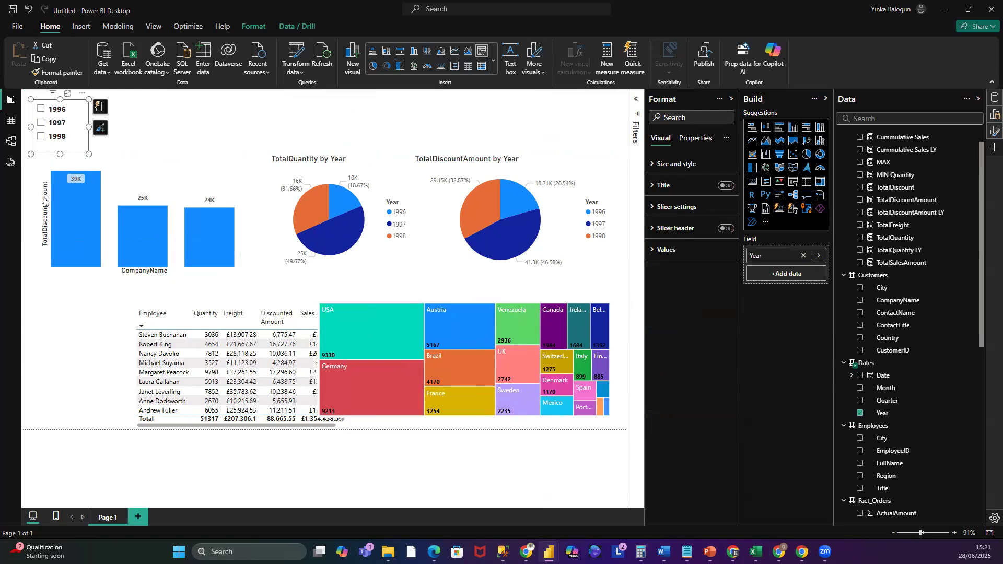
click(38, 215)
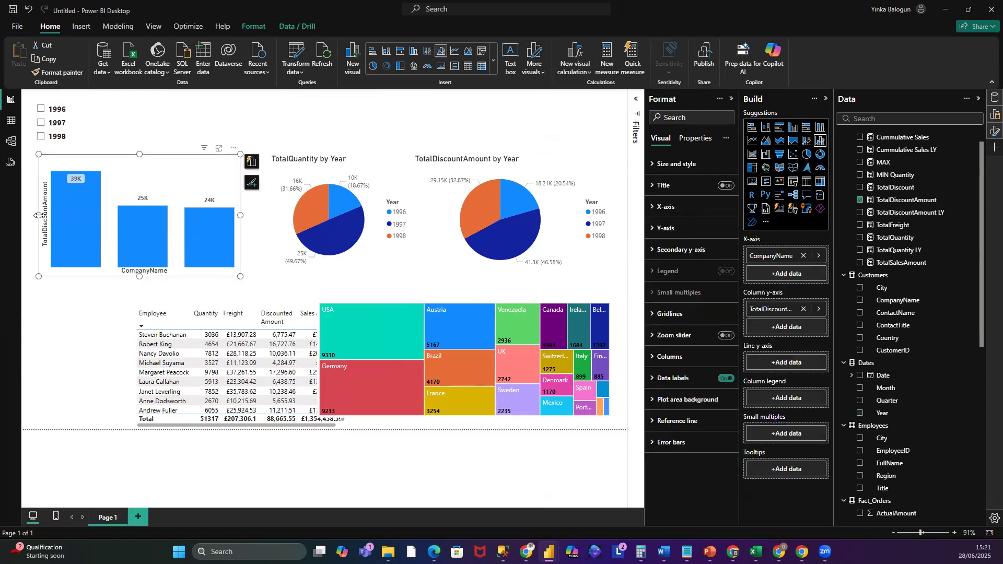
drag(33, 223, 32, 223)
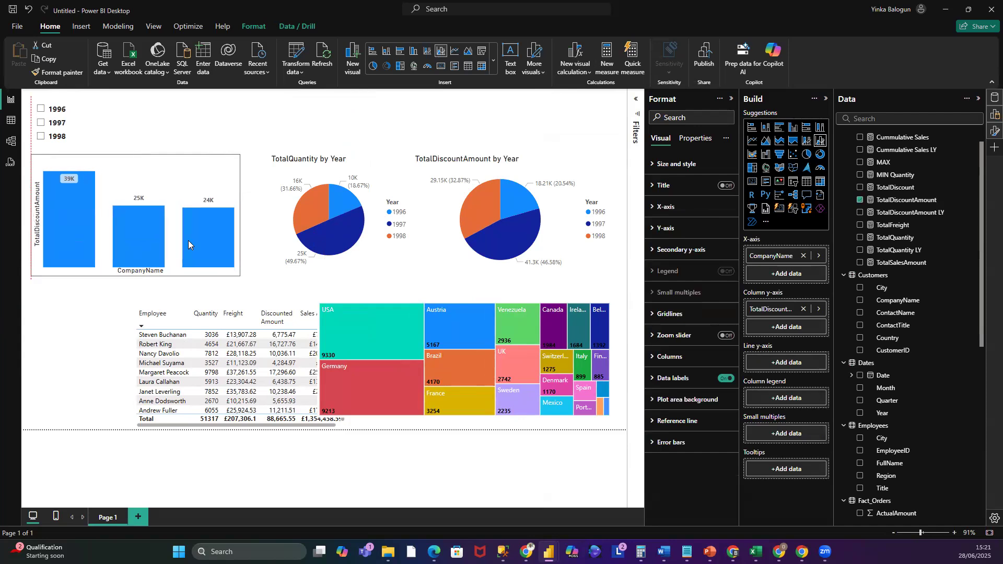
drag(241, 215, 220, 215)
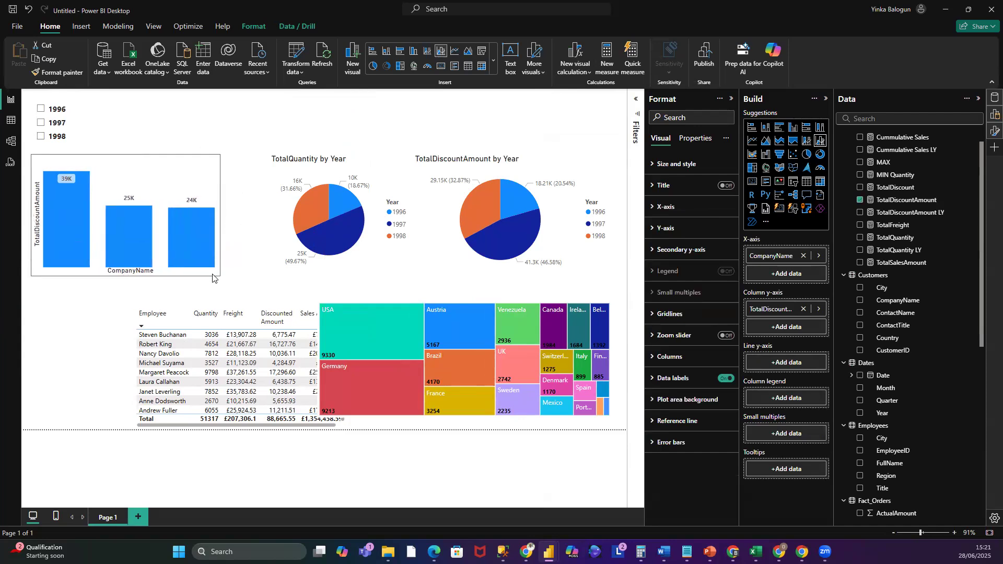
- Move the employee table back to the left edge of the canvas
drag(213, 309, 110, 304)
click(131, 133)
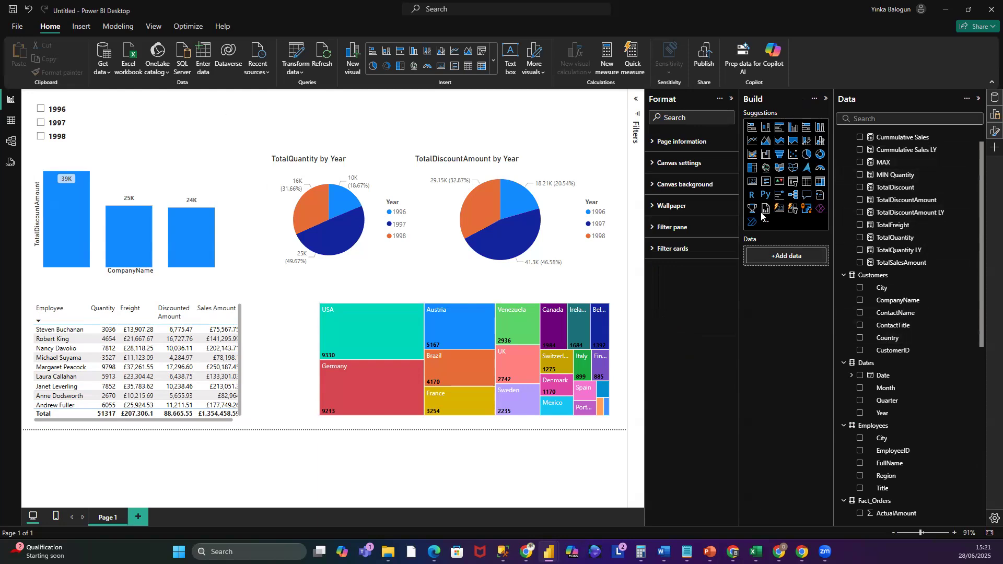
- Add a card visual at the top of the page showing the Avg Quantity measure
click(753, 183)
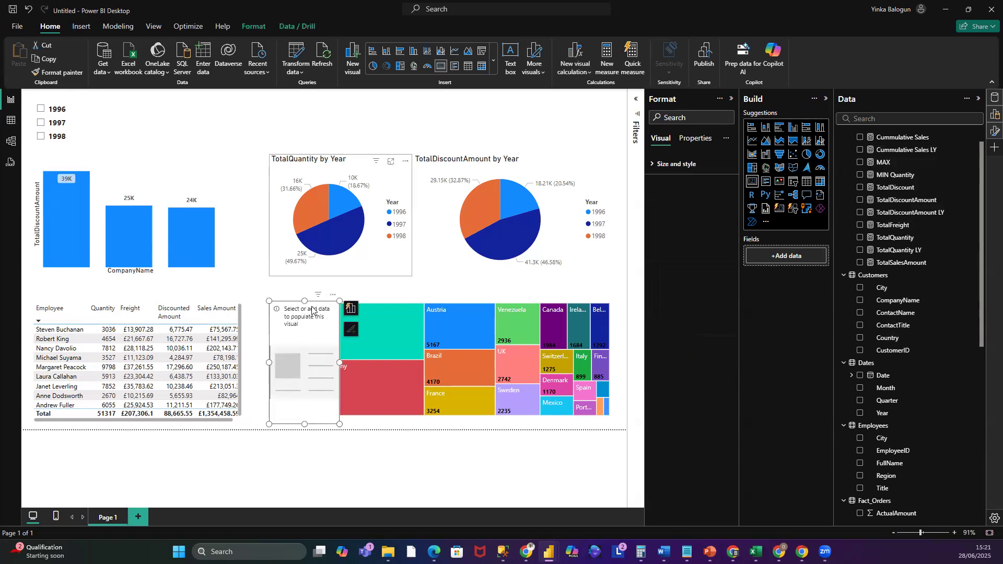
drag(300, 309, 155, 100)
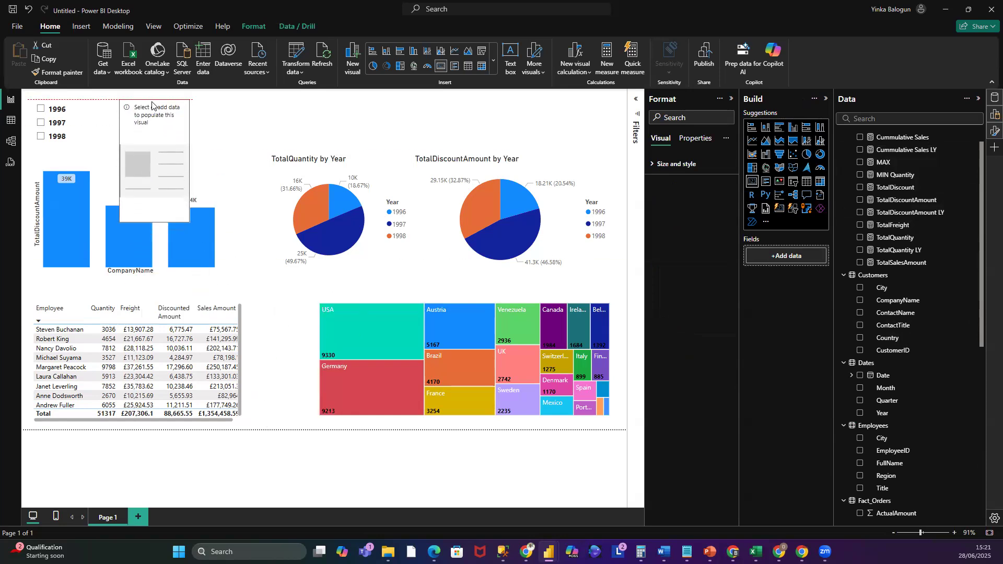
drag(158, 216, 158, 142)
drag(158, 93, 157, 102)
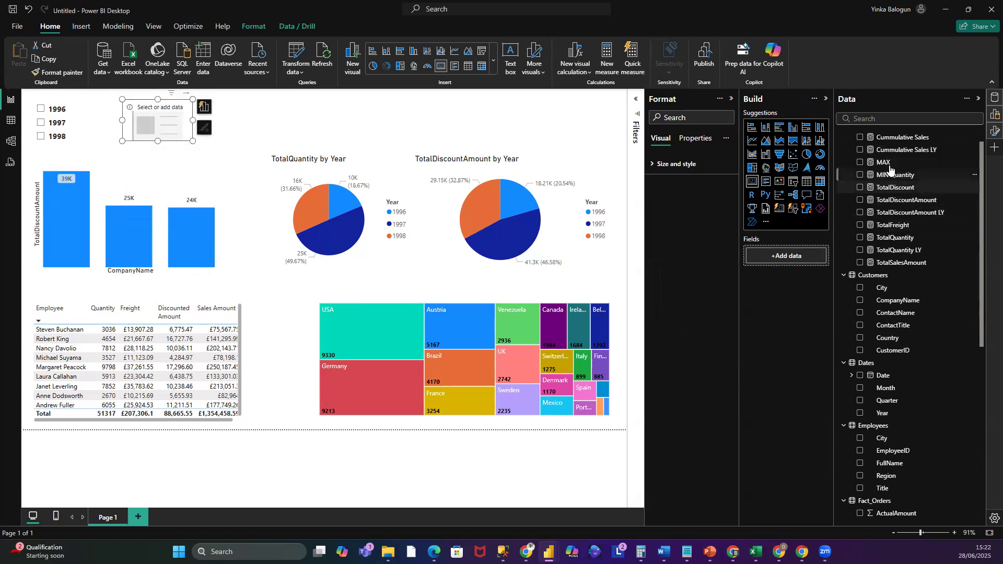
scroll(933, 199, up, 1)
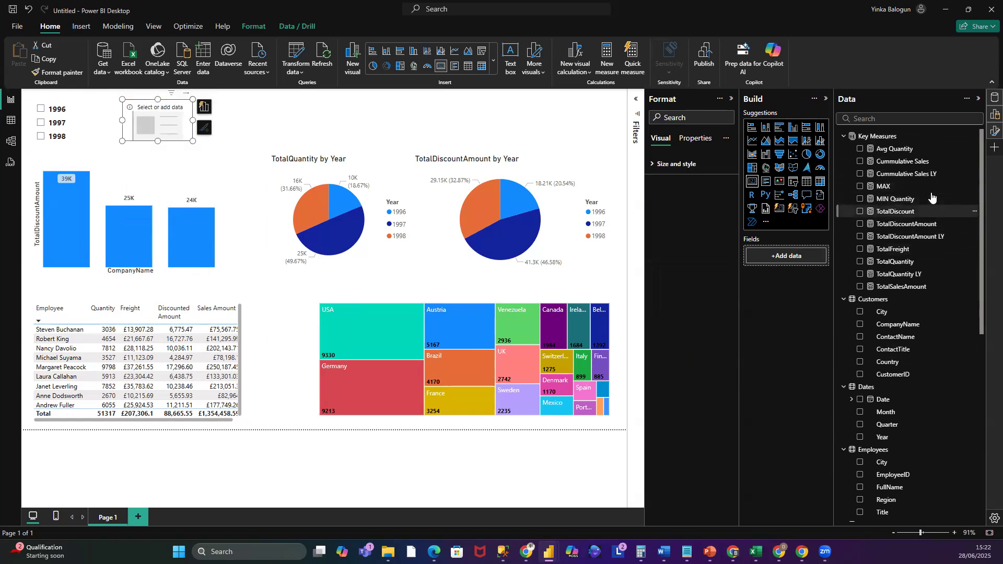
drag(903, 150, 817, 259)
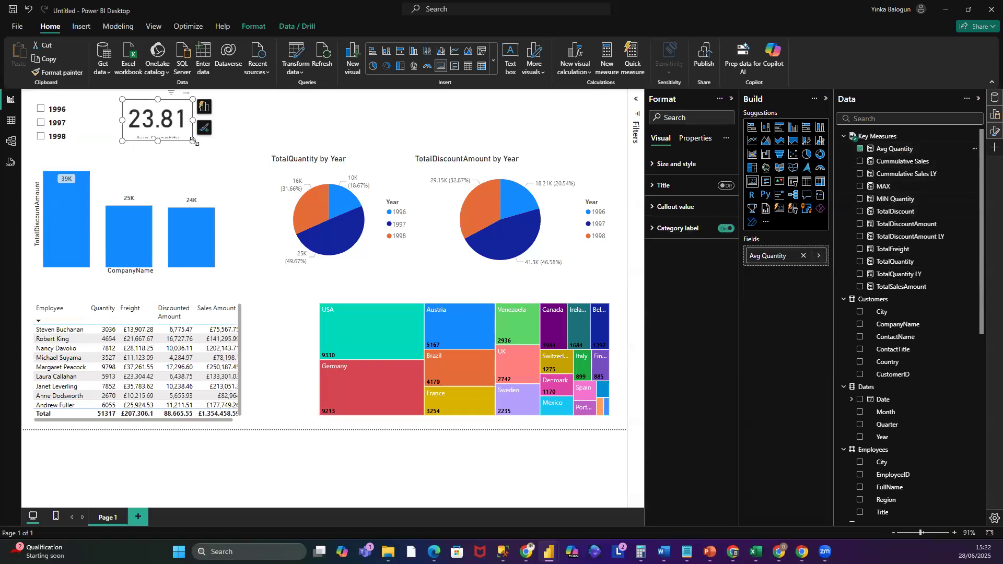
drag(202, 156, 202, 154)
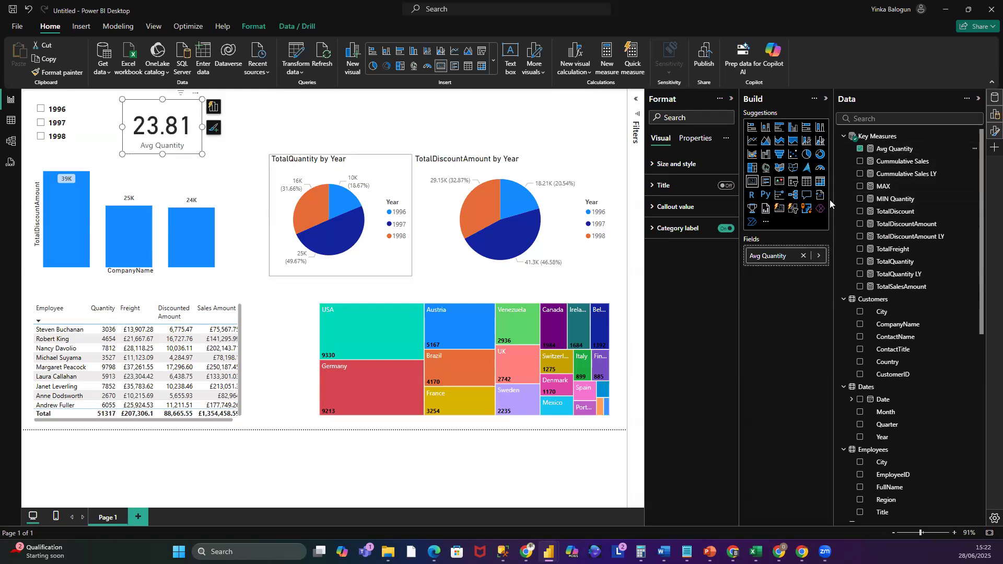
- Set the card's category label font size to 9 and its colour to black
click(653, 230)
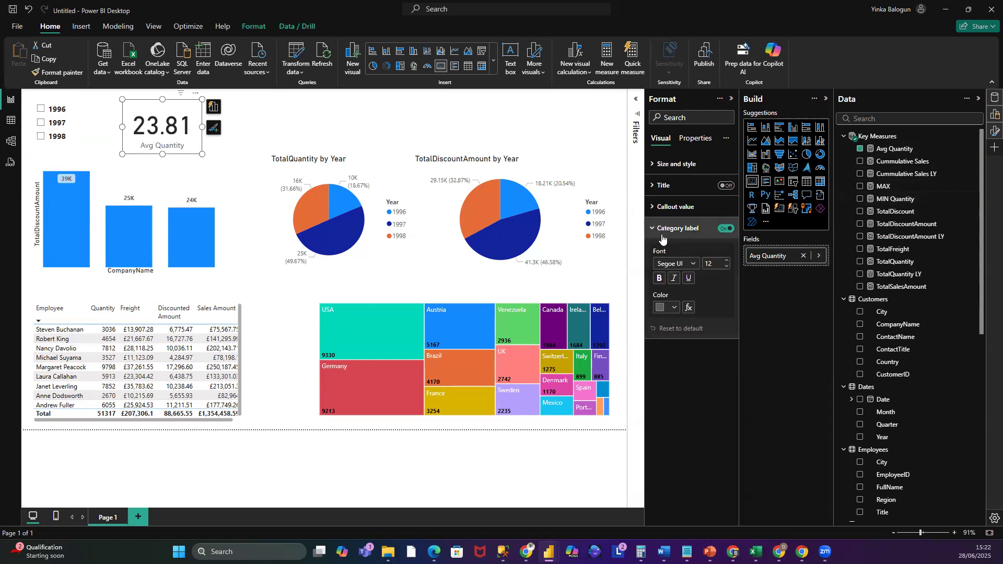
click(727, 268)
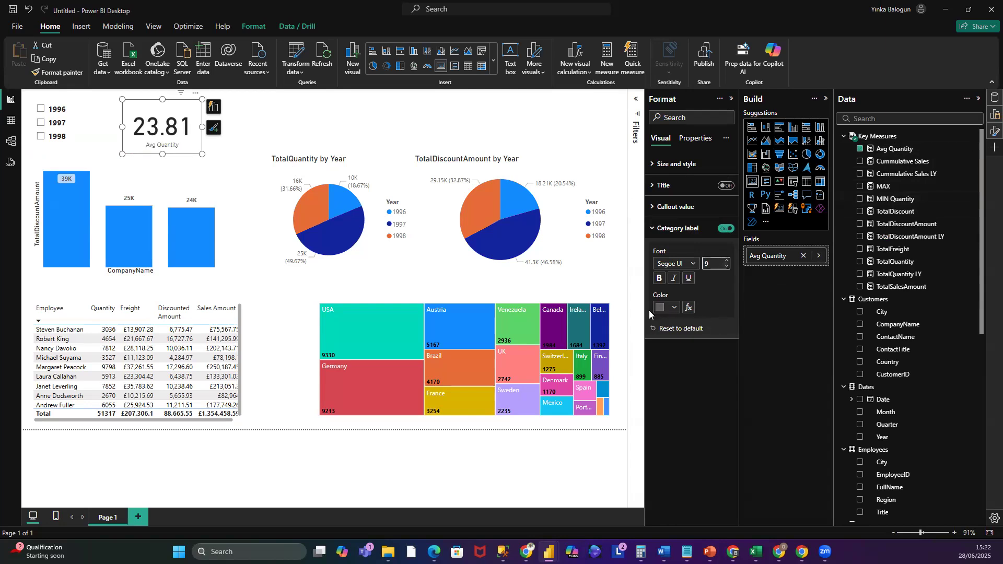
click(673, 308)
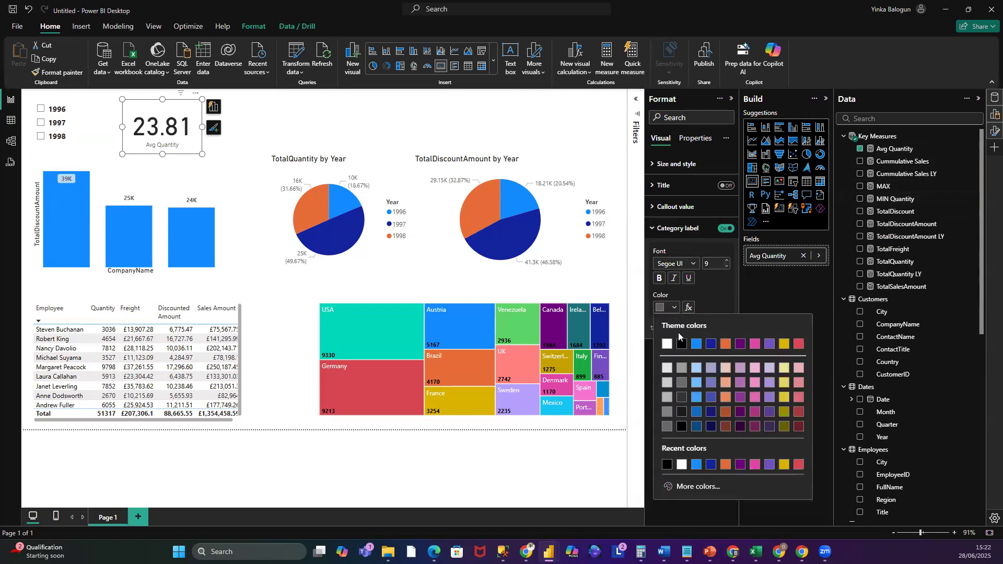
click(682, 344)
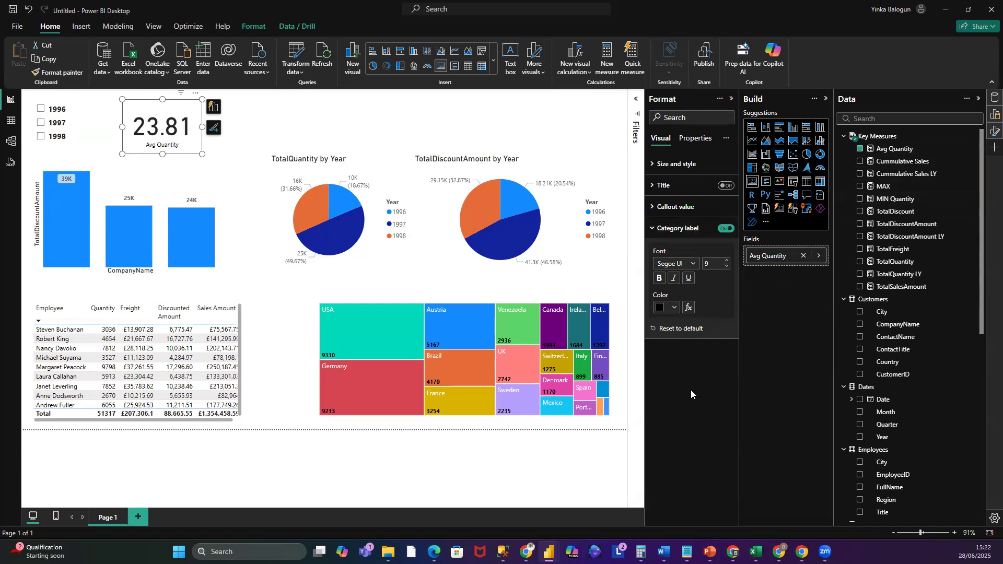
- Reduce the card's callout value font size to 29, then shrink the card and move it left
click(655, 207)
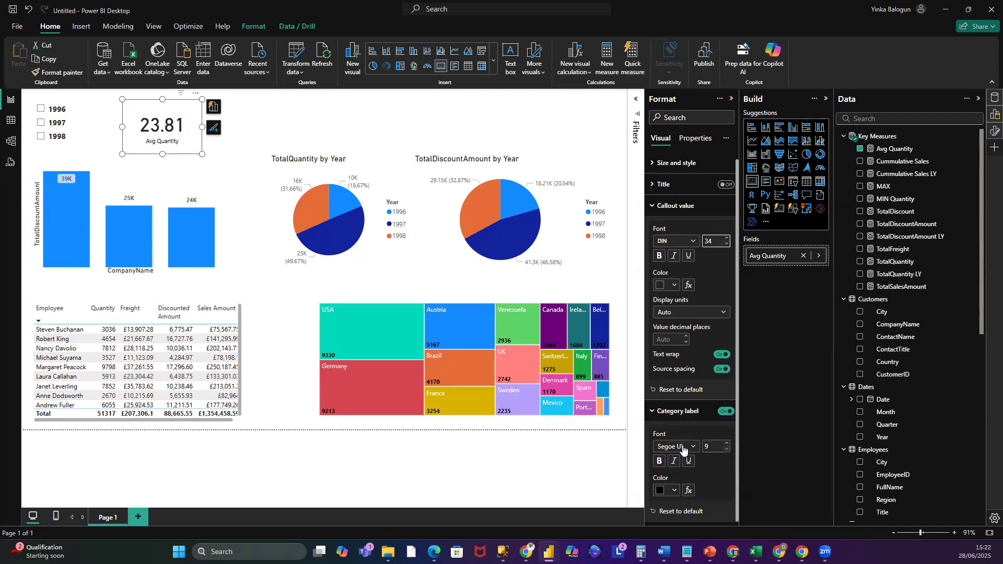
click(661, 415)
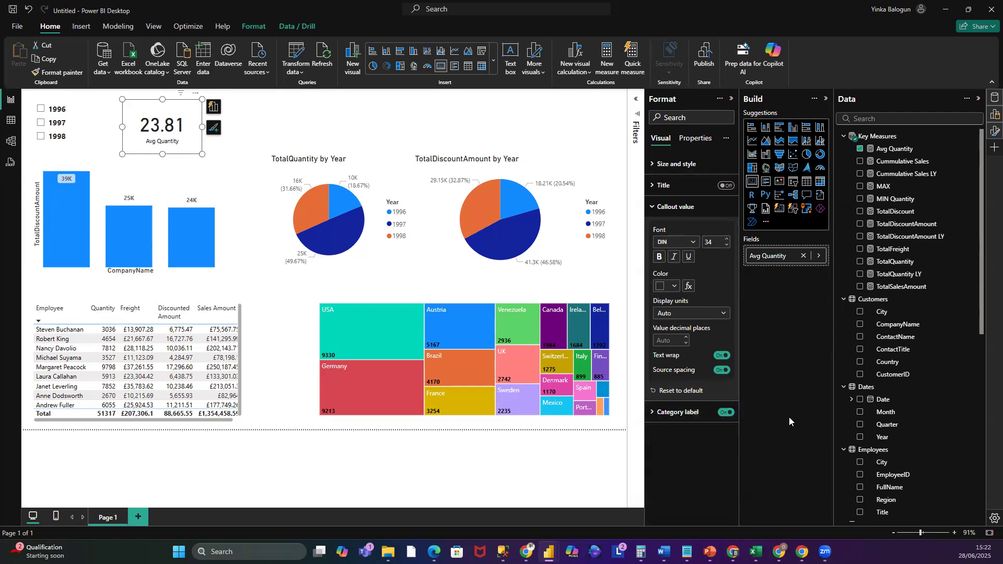
click(727, 245)
click(727, 245)
drag(163, 153, 163, 141)
drag(123, 108, 119, 105)
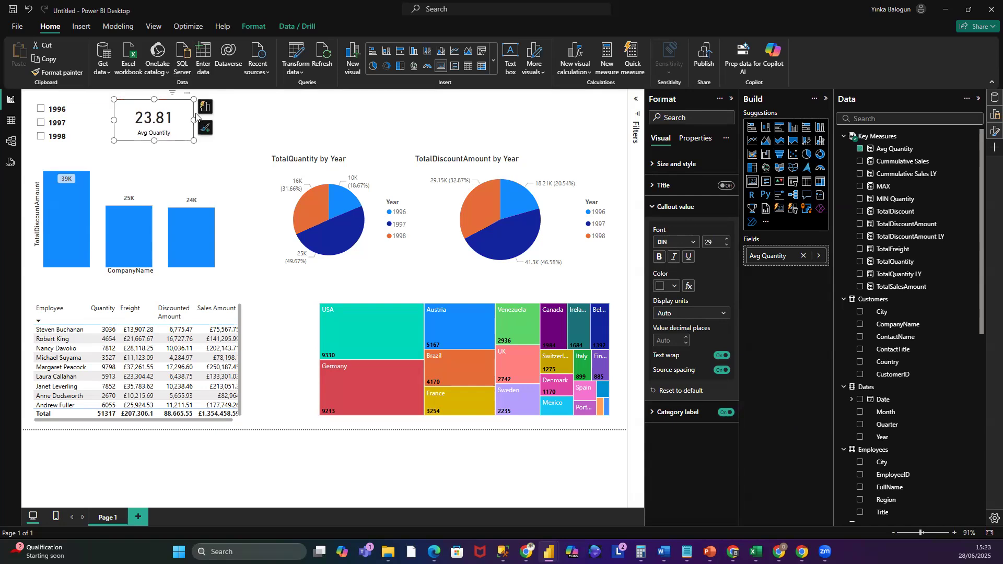
- Copy the Avg Quantity card and paste a duplicate to its right
right_click(140, 101)
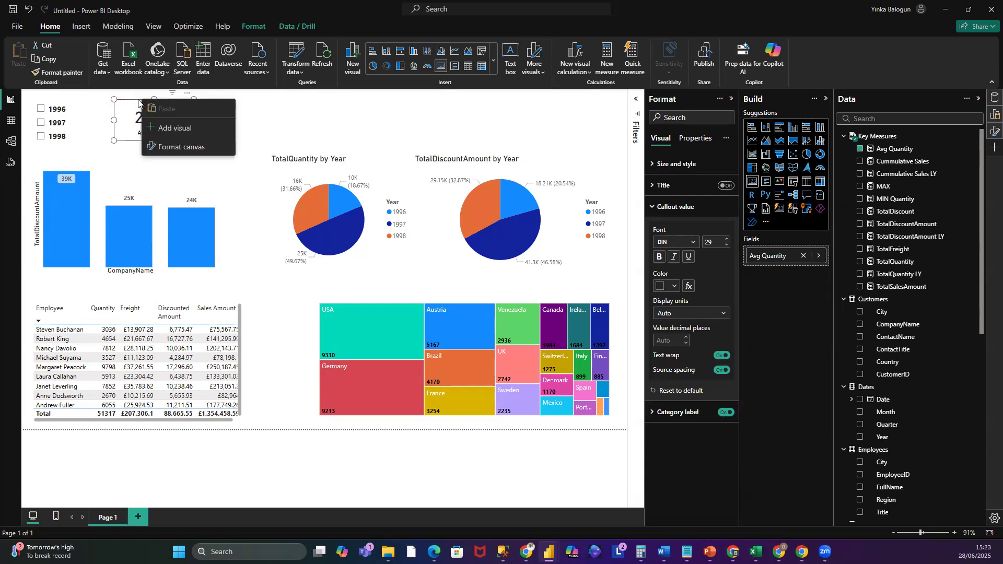
click(315, 112)
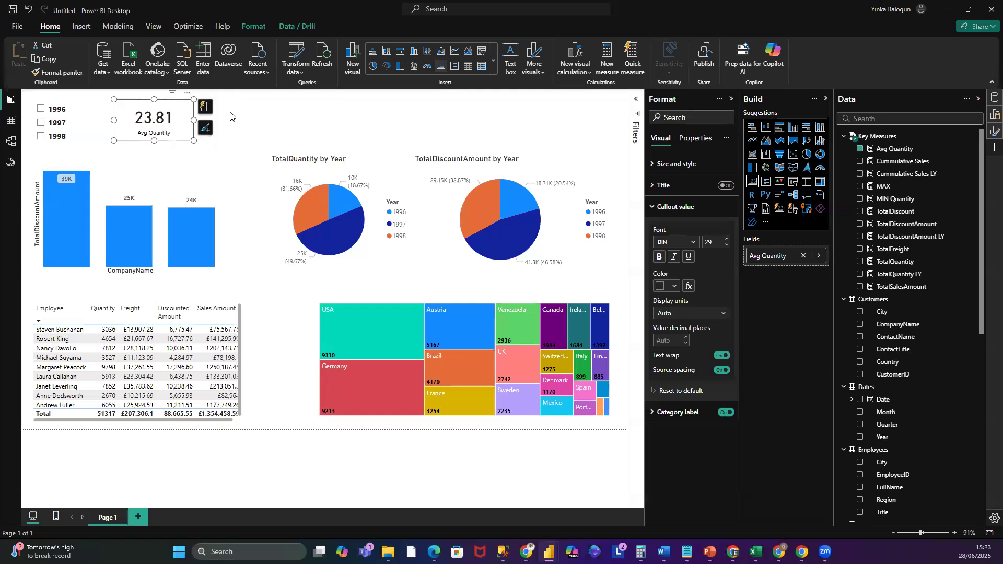
right_click(194, 109)
mouse_move(218, 116)
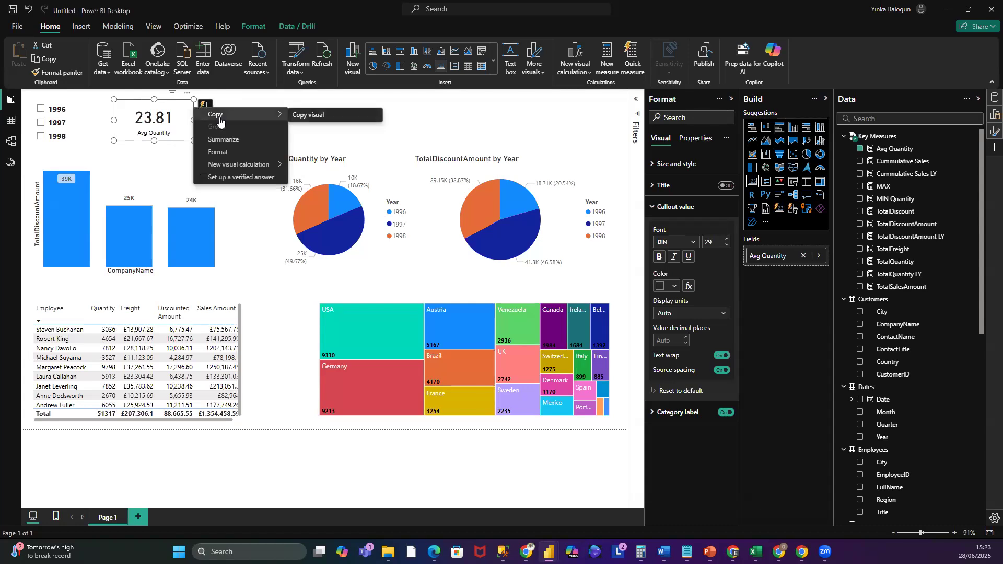
click(340, 115)
click(331, 121)
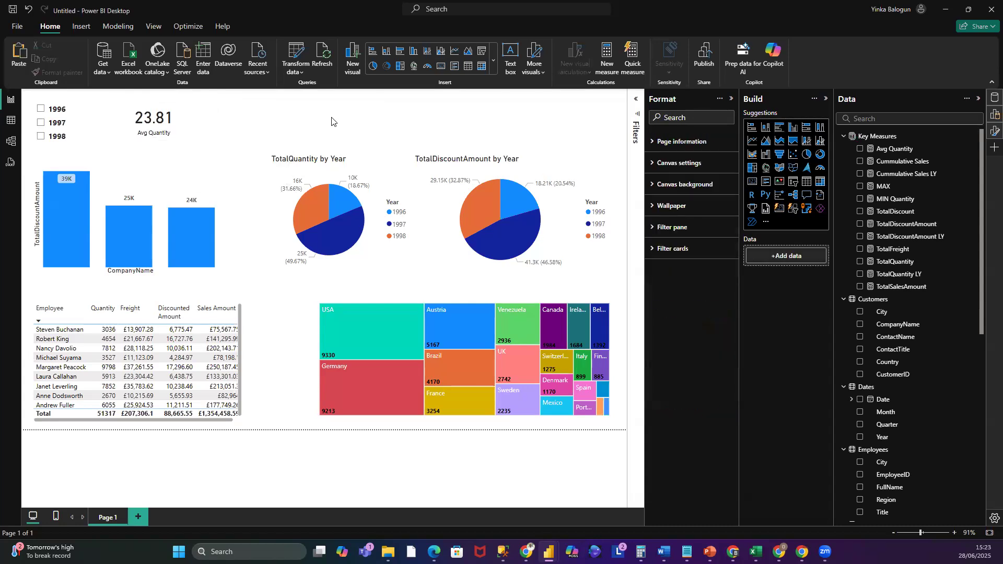
key(ctrl+v)
drag(186, 111, 288, 104)
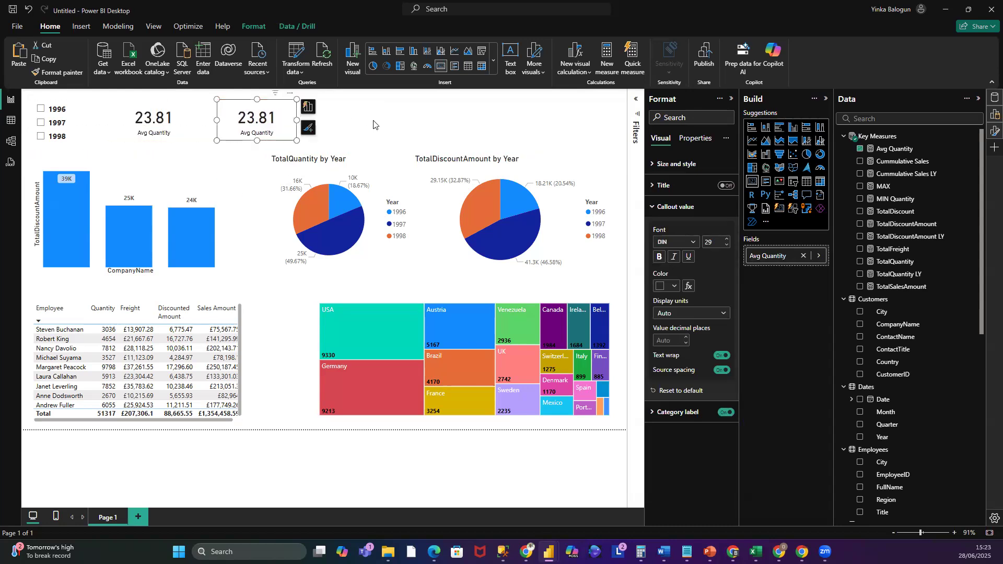
click(374, 127)
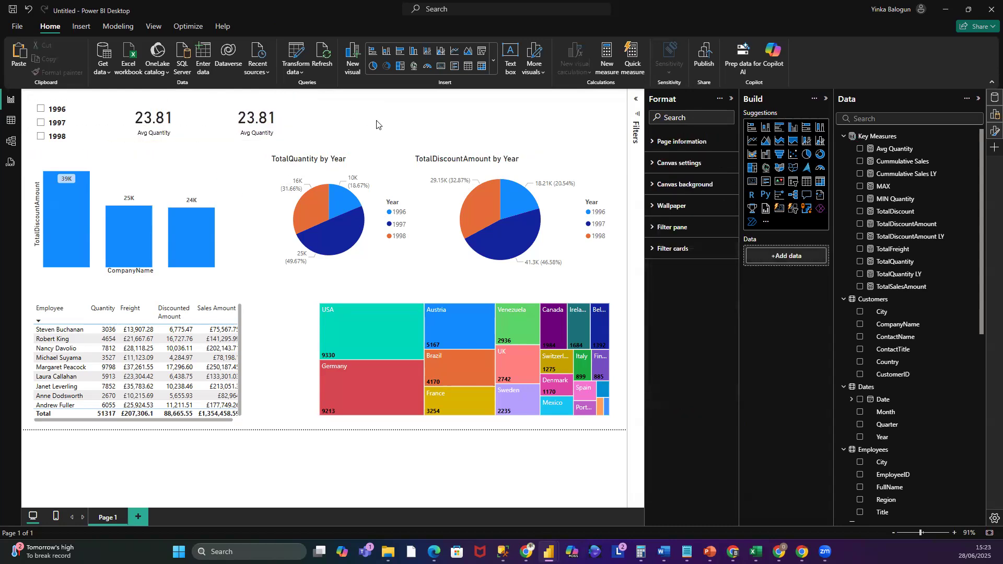
- Paste a third copy of the card further to the right
click(174, 110)
key(ctrl+v)
drag(175, 112, 374, 108)
- Switch the middle card to the MAX measure and the right card to MIN Quantity
click(277, 108)
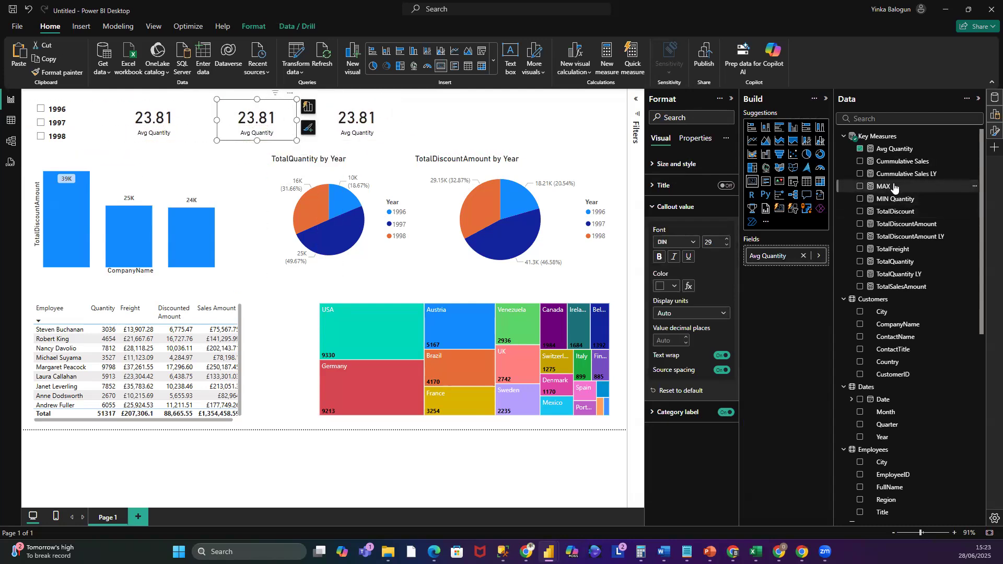
drag(896, 187, 795, 255)
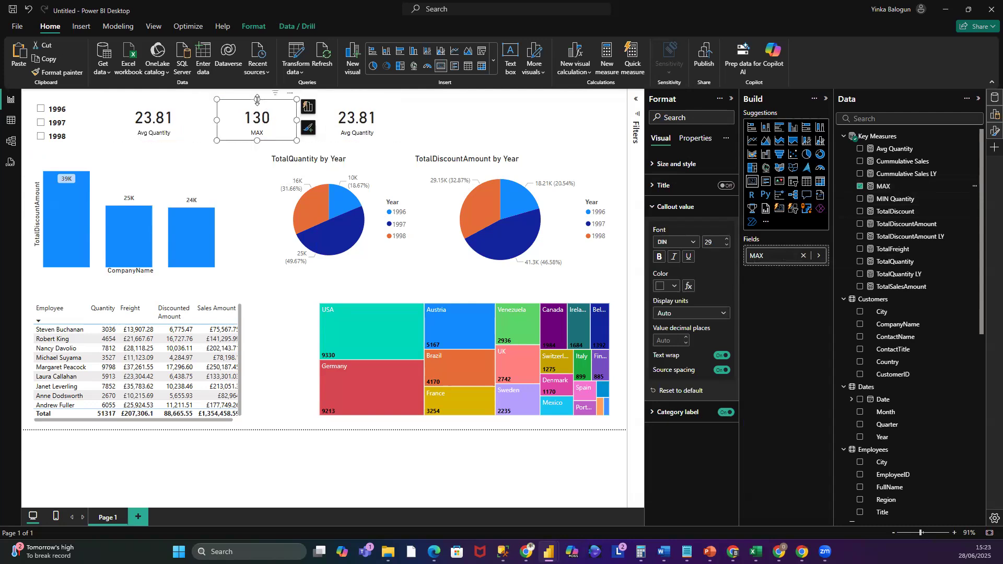
click(346, 107)
drag(912, 202, 819, 256)
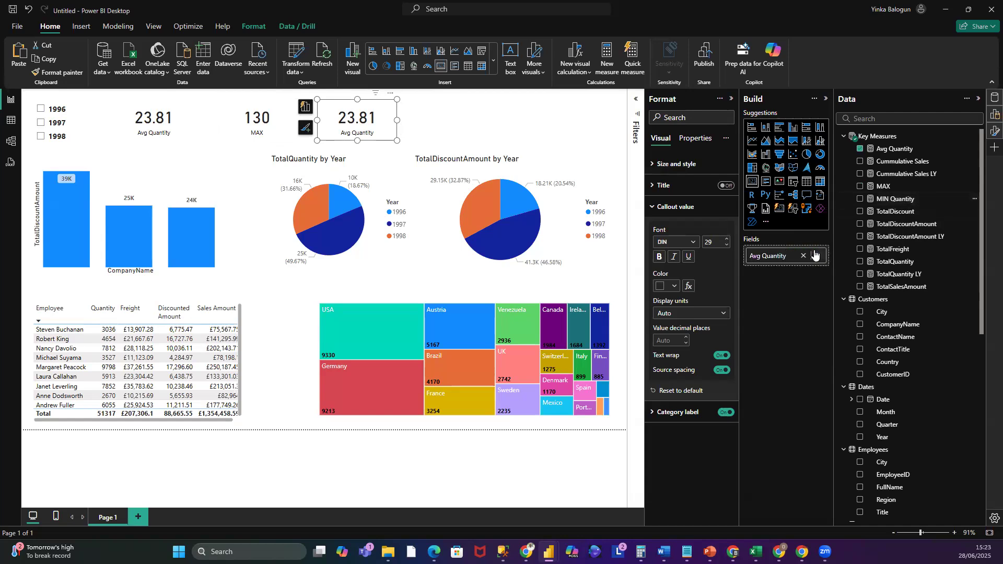
drag(891, 200, 792, 257)
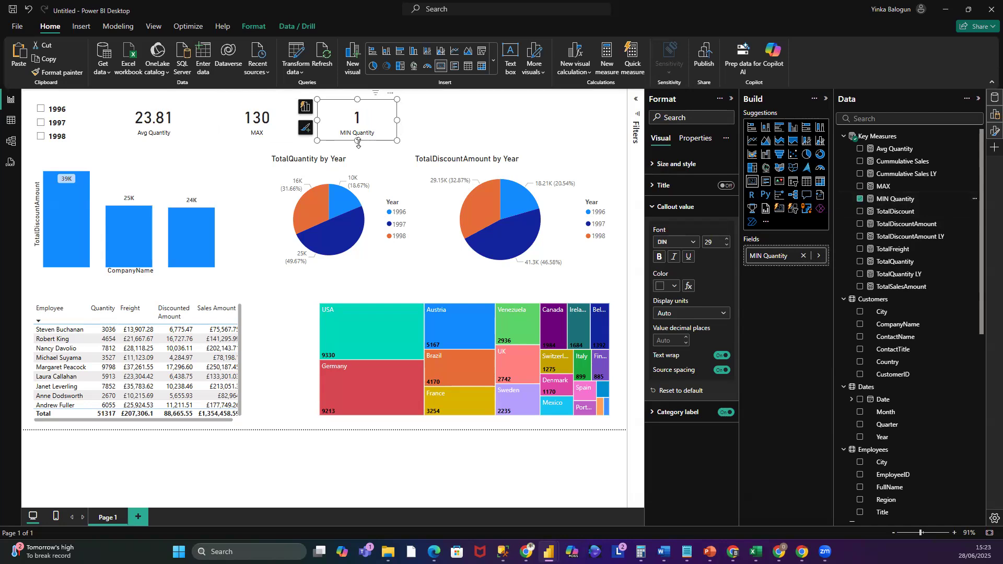
click(429, 125)
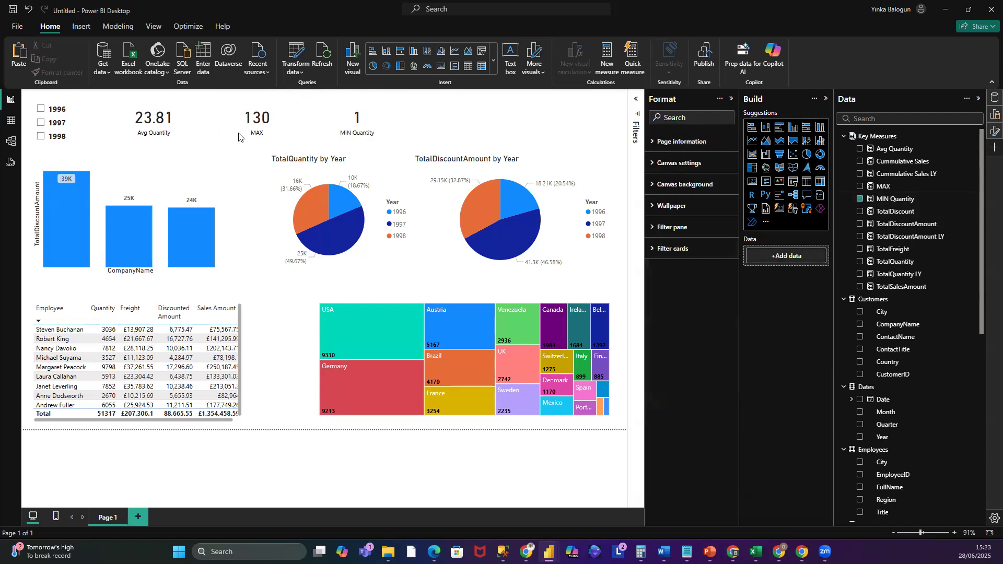
- Filter the report by 1996, 1997 and 1998 in turn with the Year slicer, ending on 1997
click(41, 110)
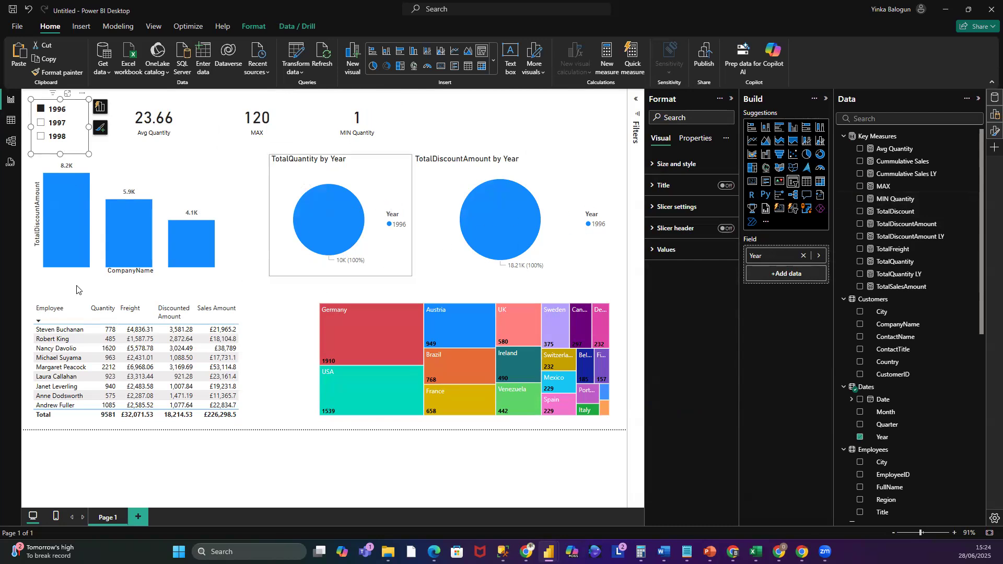
click(52, 123)
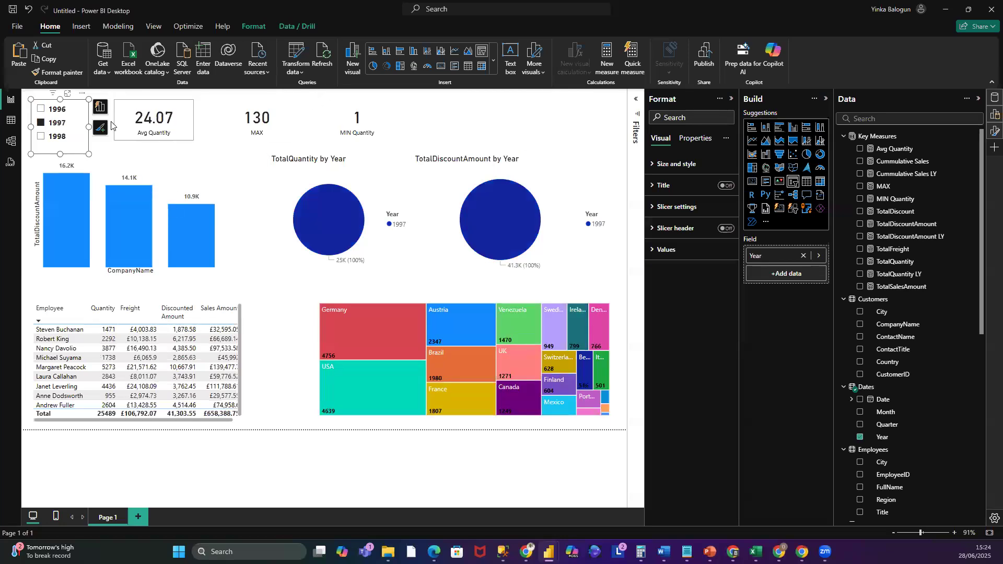
click(42, 137)
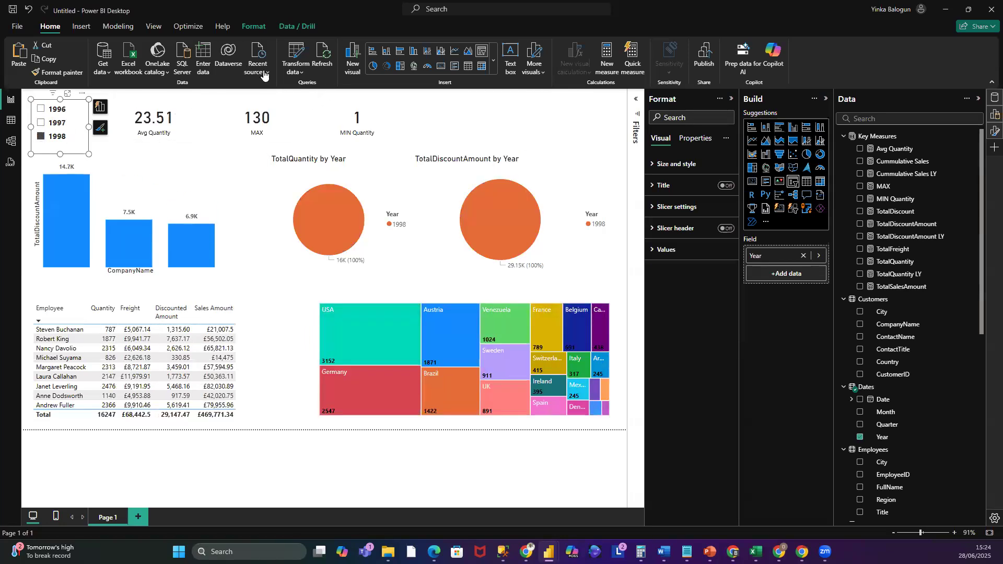
click(42, 123)
click(459, 145)
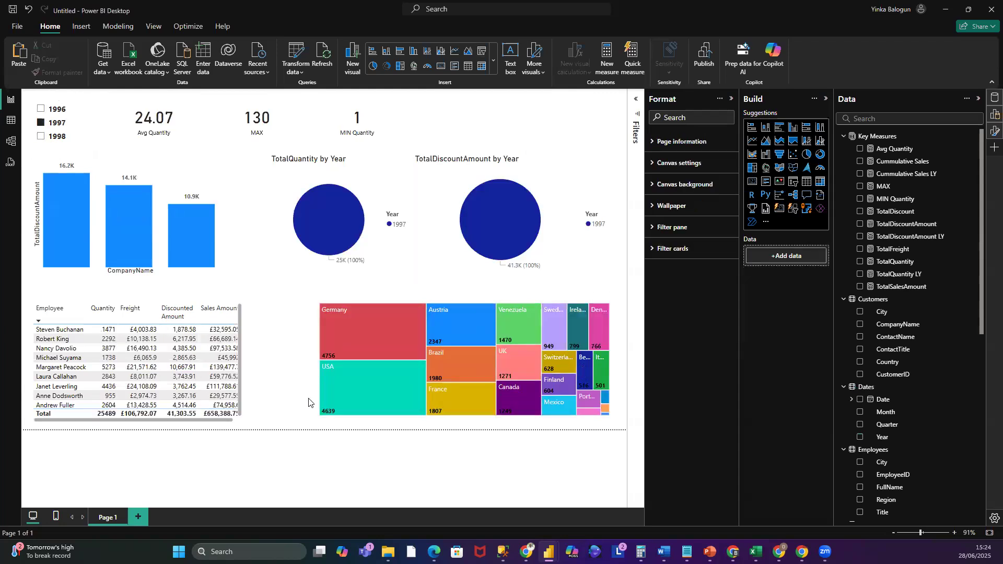
- Clear the 1997 selection from the Year slicer so the report is unfiltered
click(41, 123)
click(449, 117)
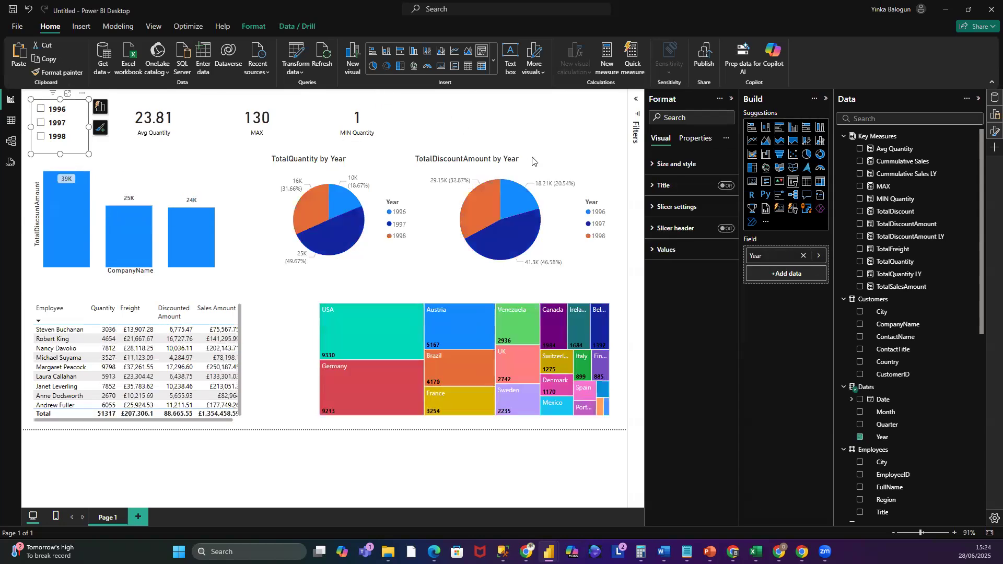
mouse_move(483, 210)
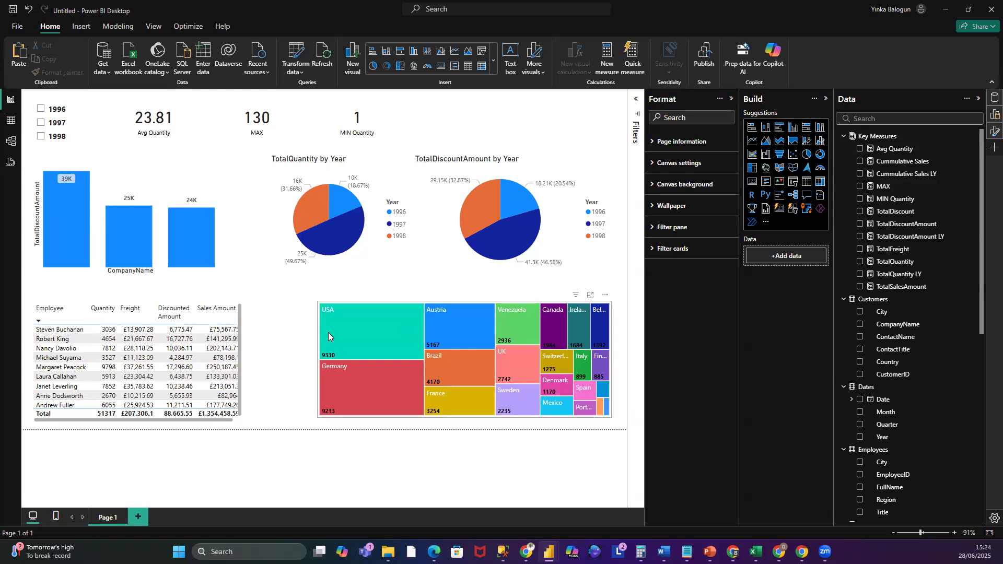
- Insert a new area chart and move it beside the employee table
click(324, 304)
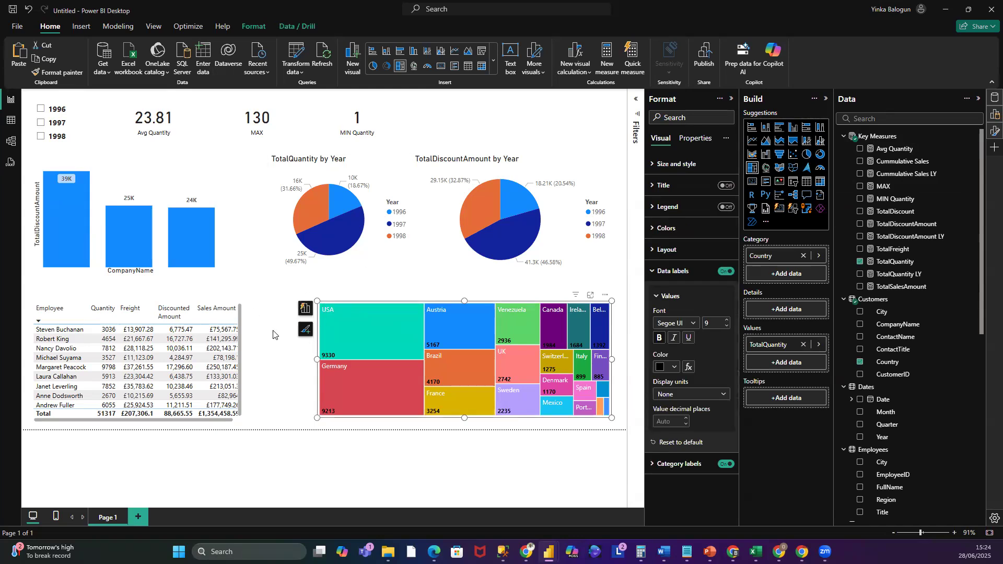
click(767, 141)
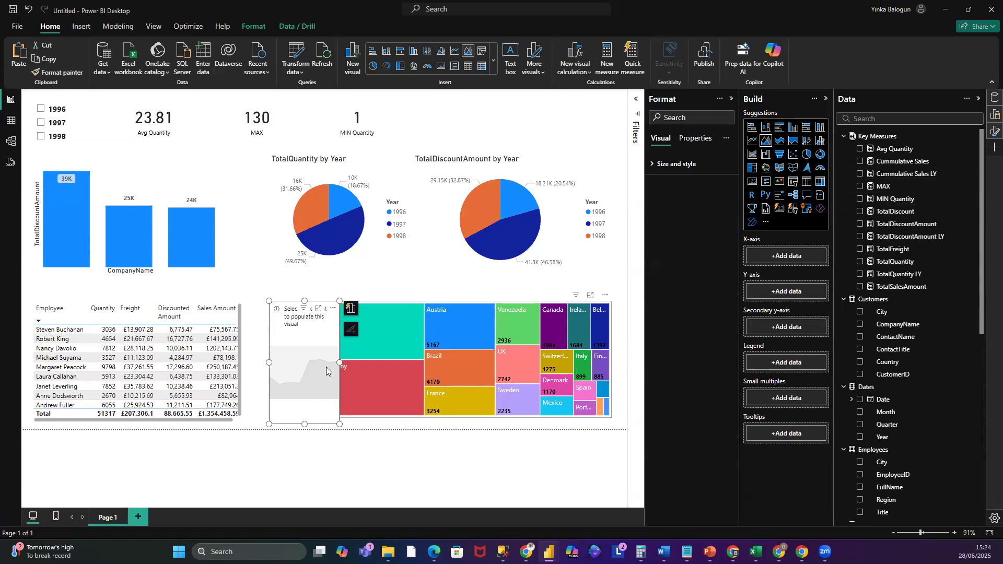
drag(269, 362, 158, 352)
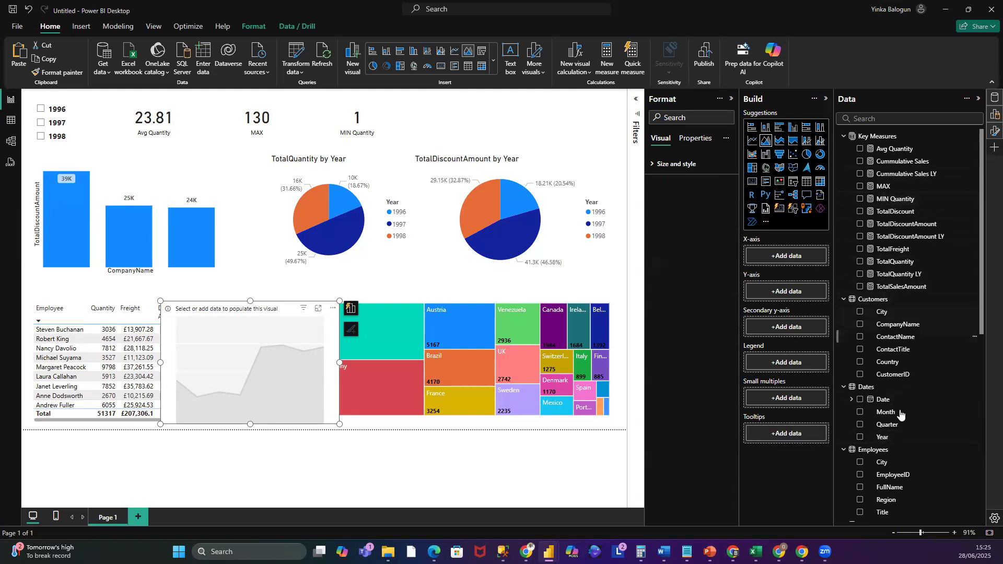
- Put Year on the area chart's X-axis and Cummulative Sales and Cummulative Sales LY on its Y-axis
drag(888, 439, 799, 259)
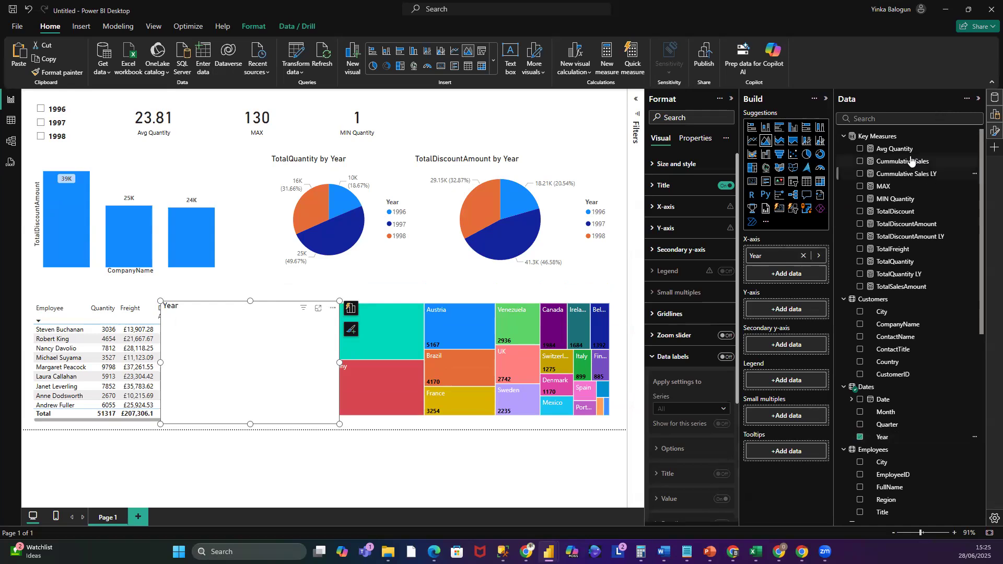
drag(914, 163, 802, 308)
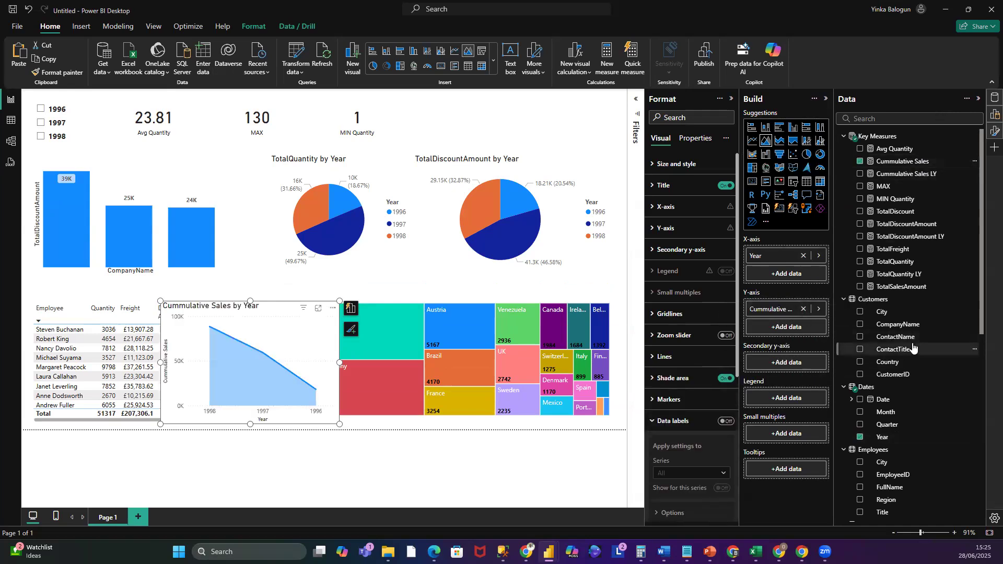
drag(917, 175, 809, 345)
mouse_move(806, 331)
mouse_down()
mouse_move(834, 302)
mouse_move(810, 335)
mouse_move(819, 363)
mouse_move(807, 328)
mouse_up()
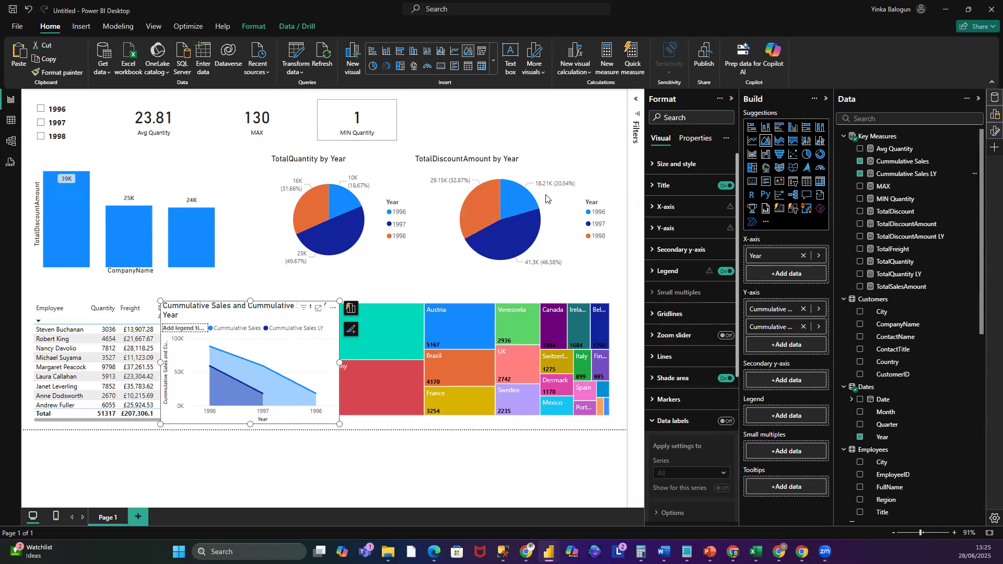
- Move the TotalDiscountAmount by Year pie chart left over the TotalQuantity pie chart
drag(460, 160, 261, 148)
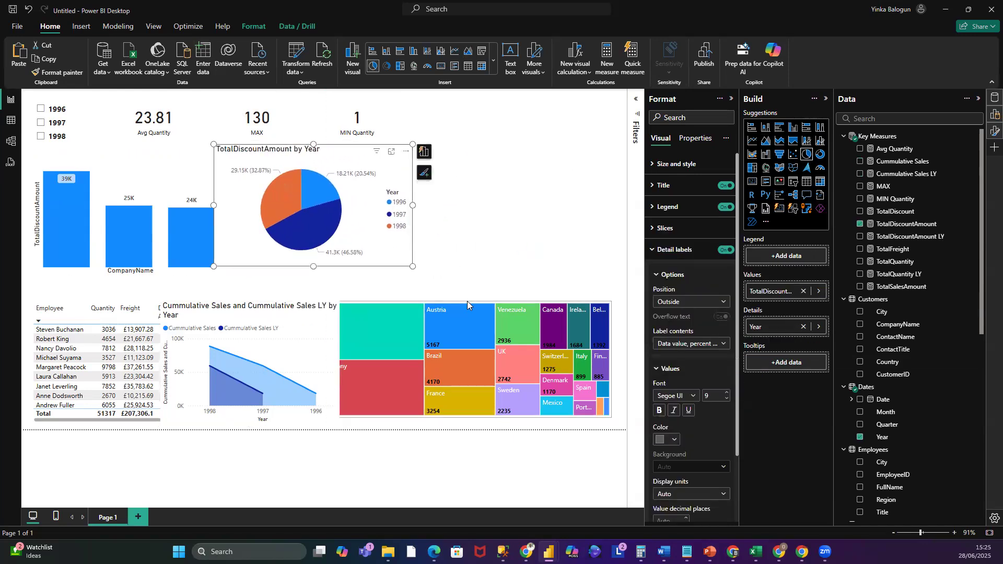
- Move the country treemap to the upper right of the page and resize it into a tall narrow panel
click(467, 303)
drag(340, 359, 316, 359)
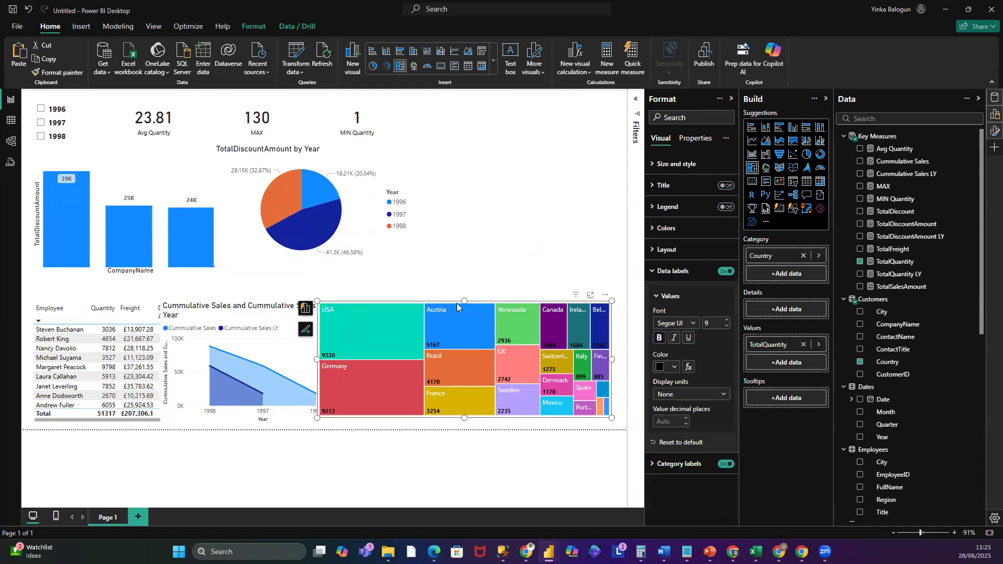
drag(465, 302, 561, 124)
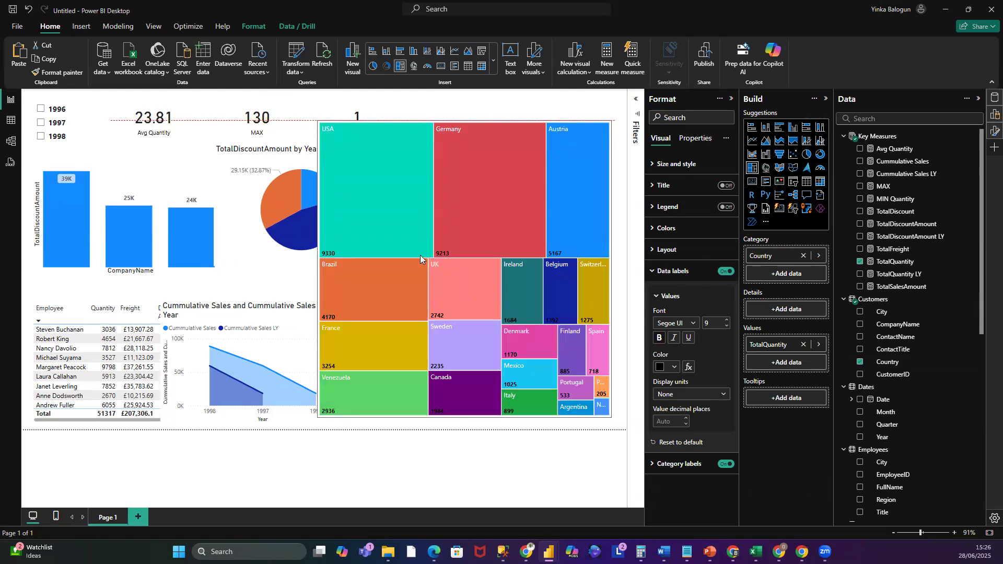
drag(361, 268, 488, 283)
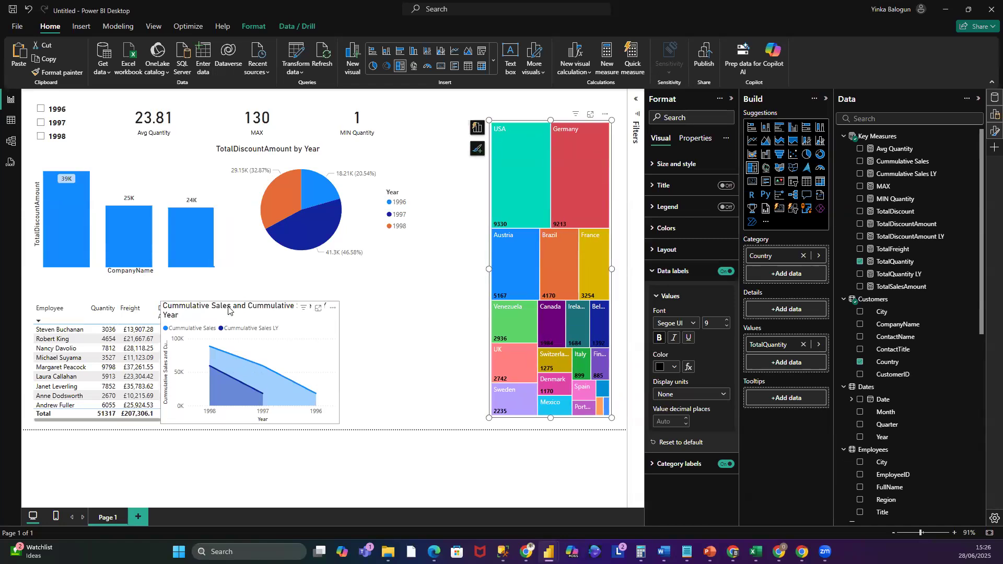
- Move the area chart to the right of the employee table and turn off its title
drag(331, 325, 382, 301)
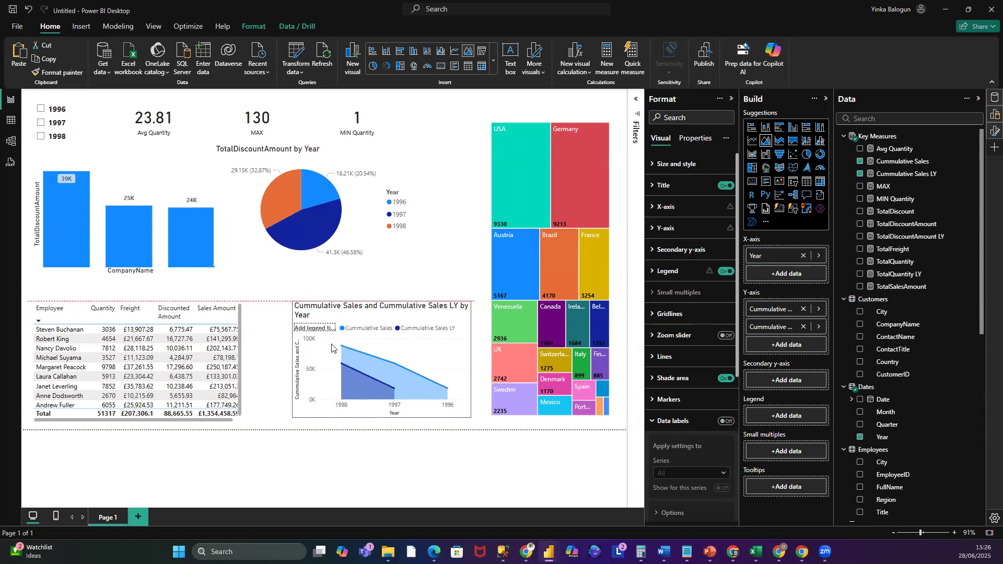
drag(289, 359, 286, 360)
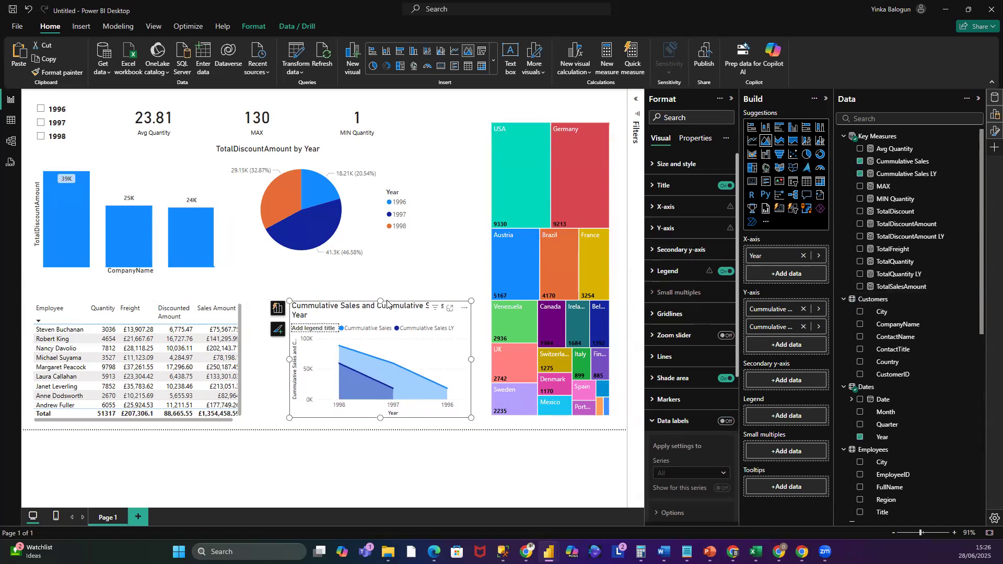
click(726, 187)
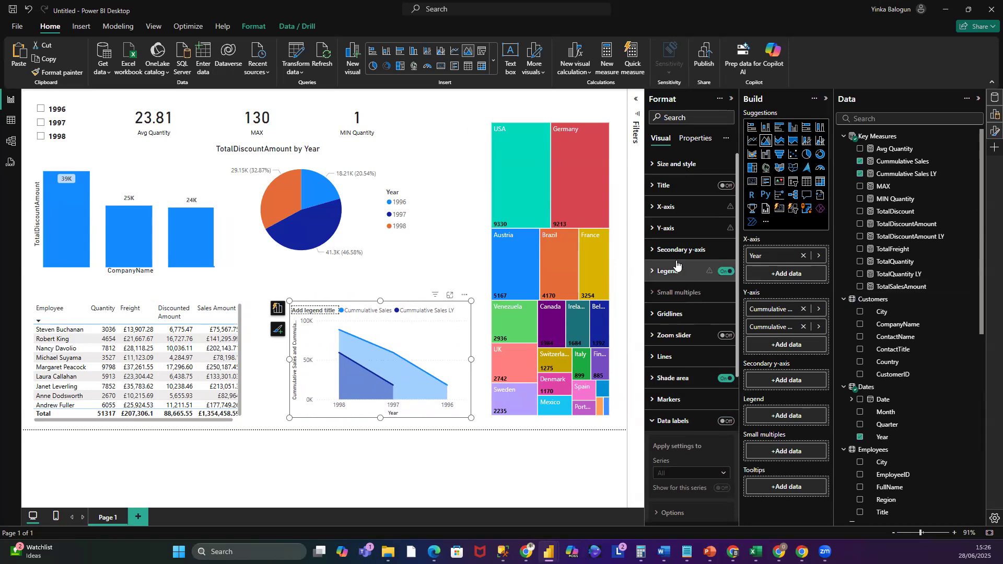
- Turn off the Y-axis title on the area chart
click(652, 211)
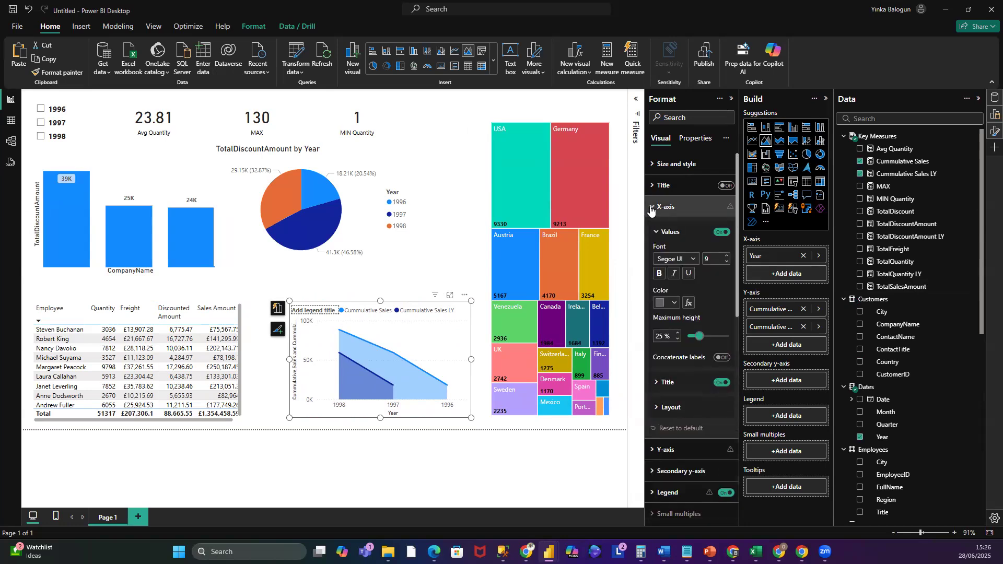
click(651, 209)
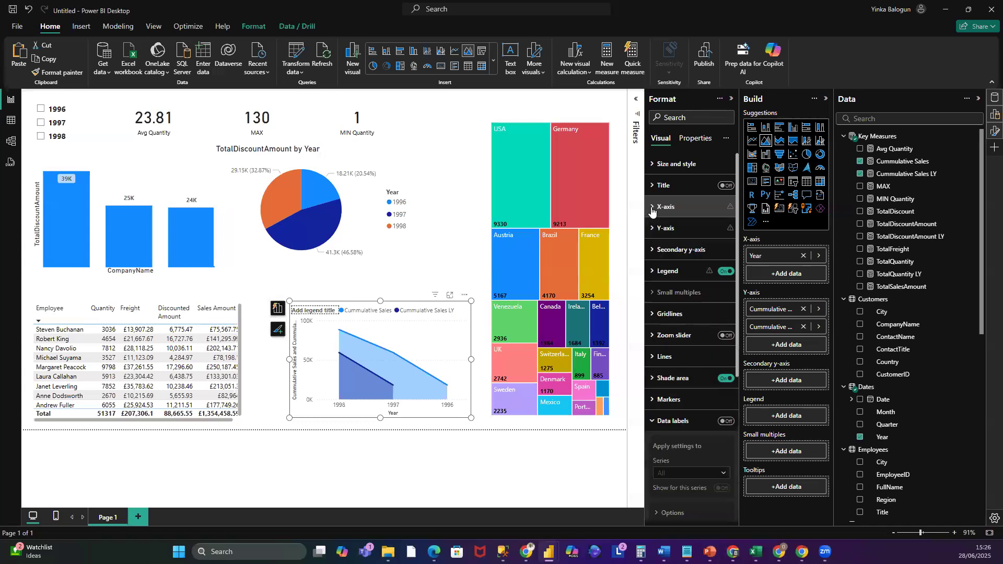
click(653, 228)
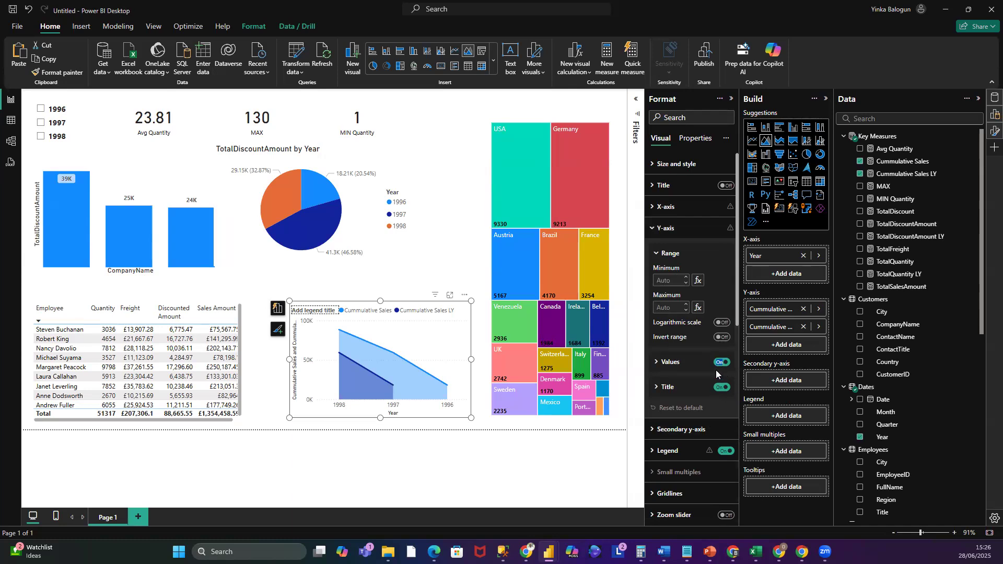
click(723, 388)
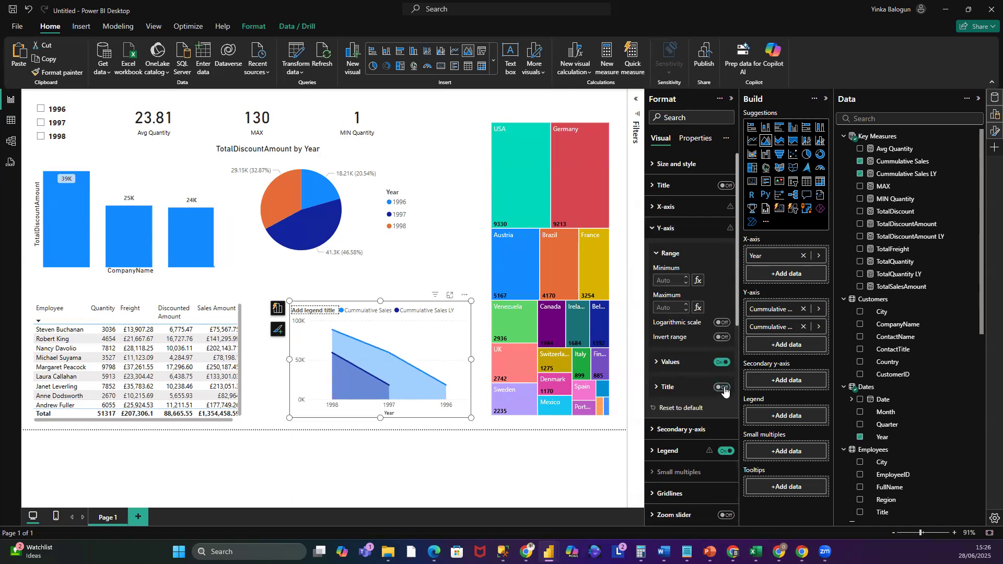
click(724, 388)
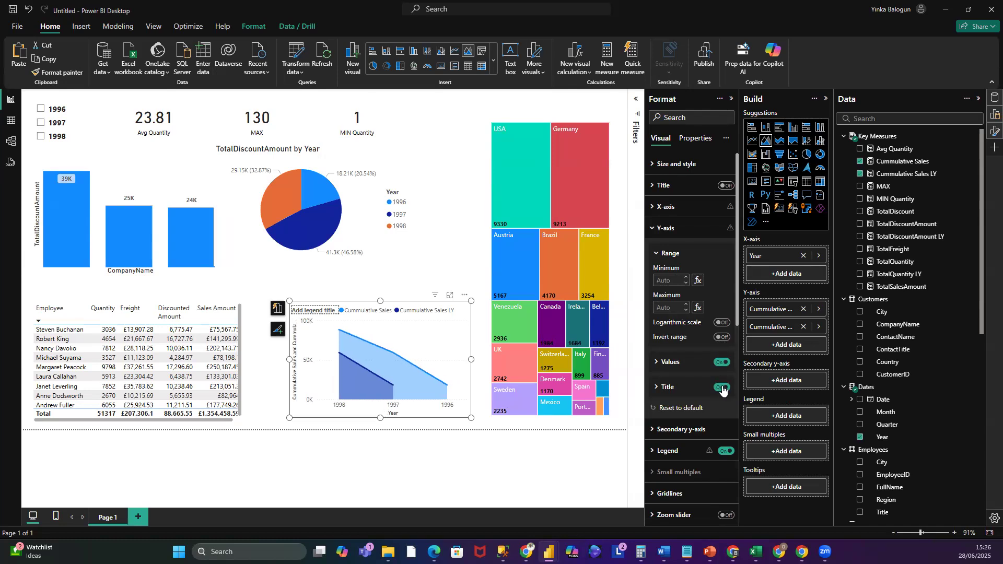
click(723, 388)
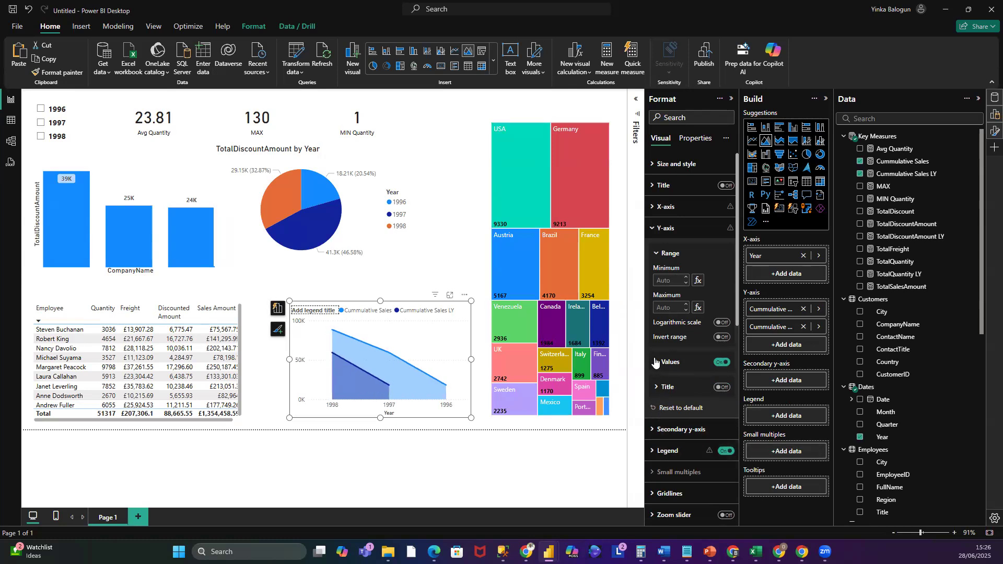
click(658, 255)
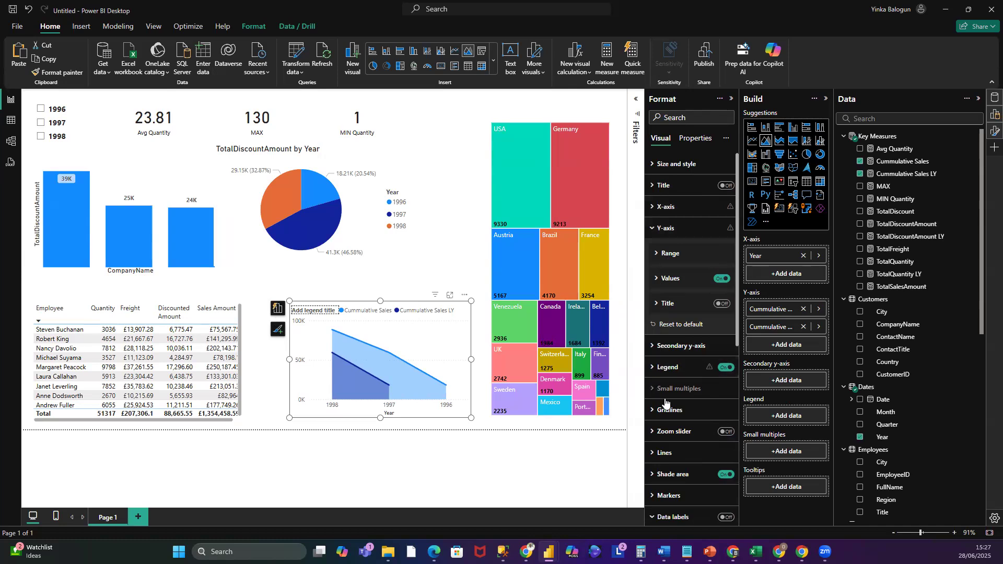
- Turn on data labels and hide the Y-axis values on the area chart
scroll(667, 405, down, 1)
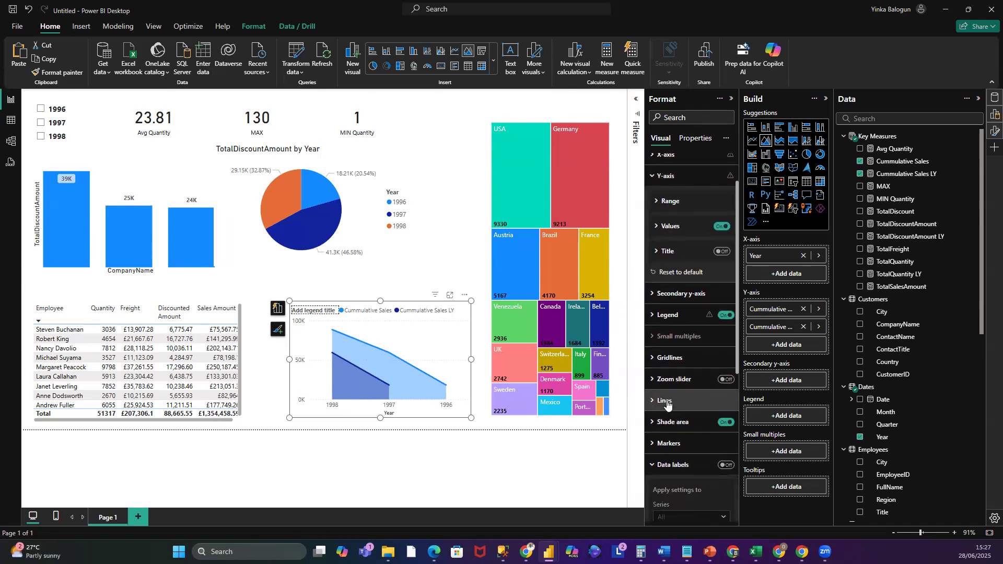
click(727, 467)
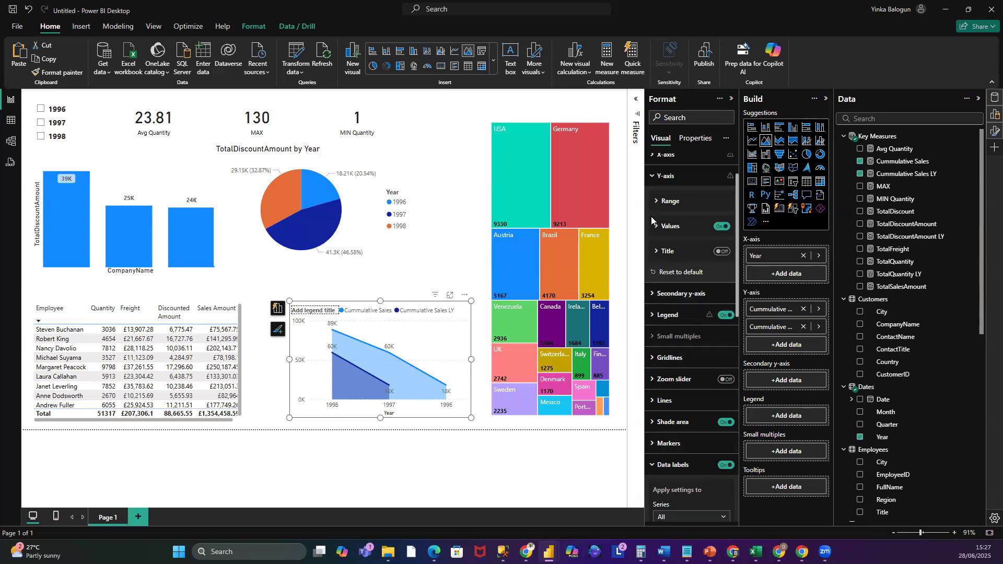
click(721, 228)
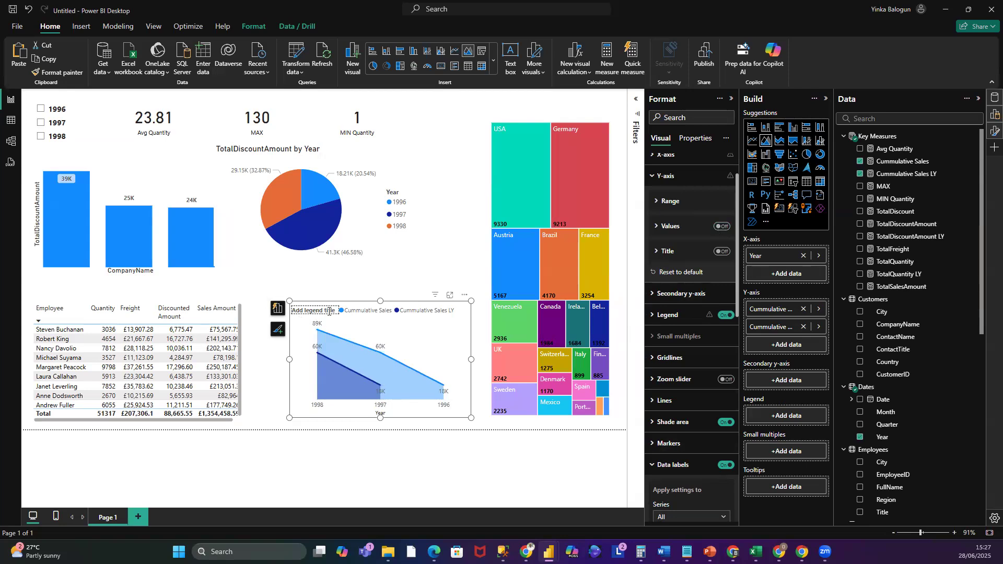
click(655, 175)
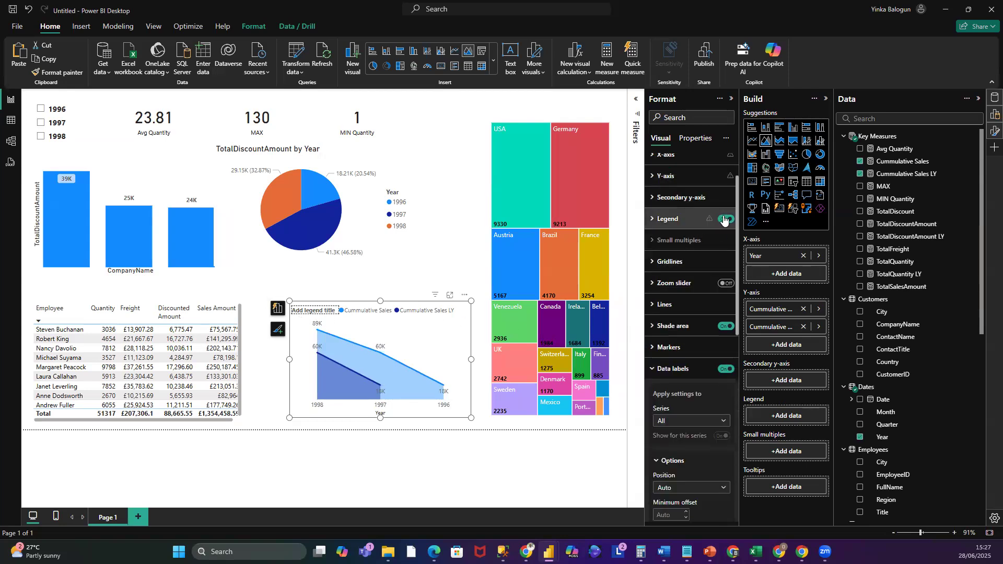
- Nudge the area chart slightly to the right
click(724, 220)
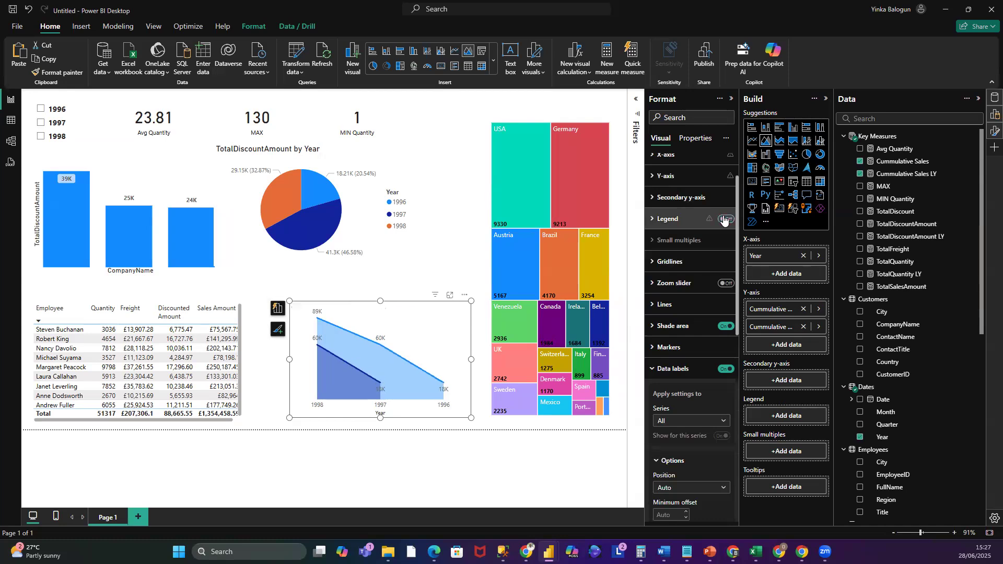
click(724, 220)
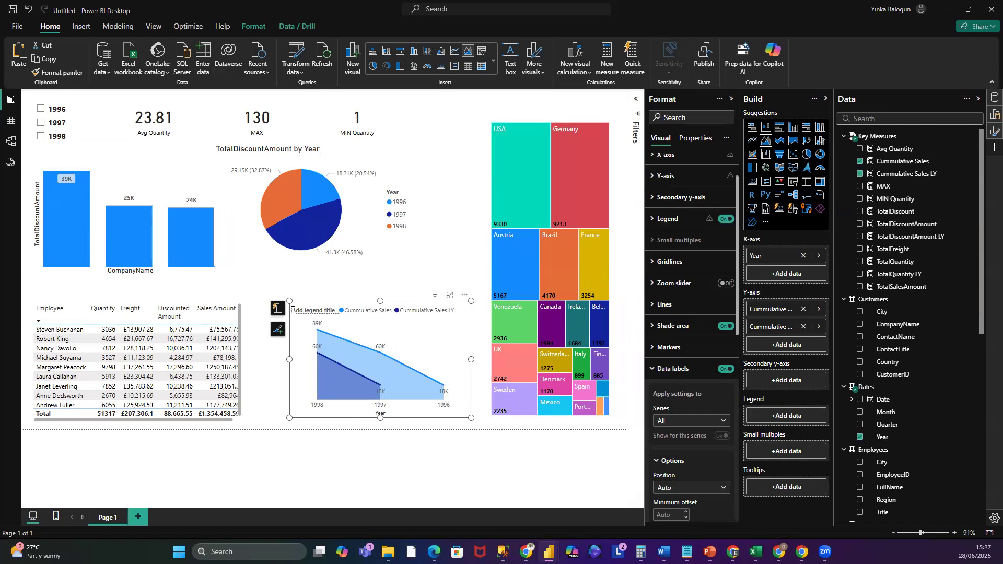
mouse_move(308, 313)
mouse_down()
mouse_move(293, 314)
mouse_move(301, 313)
mouse_up()
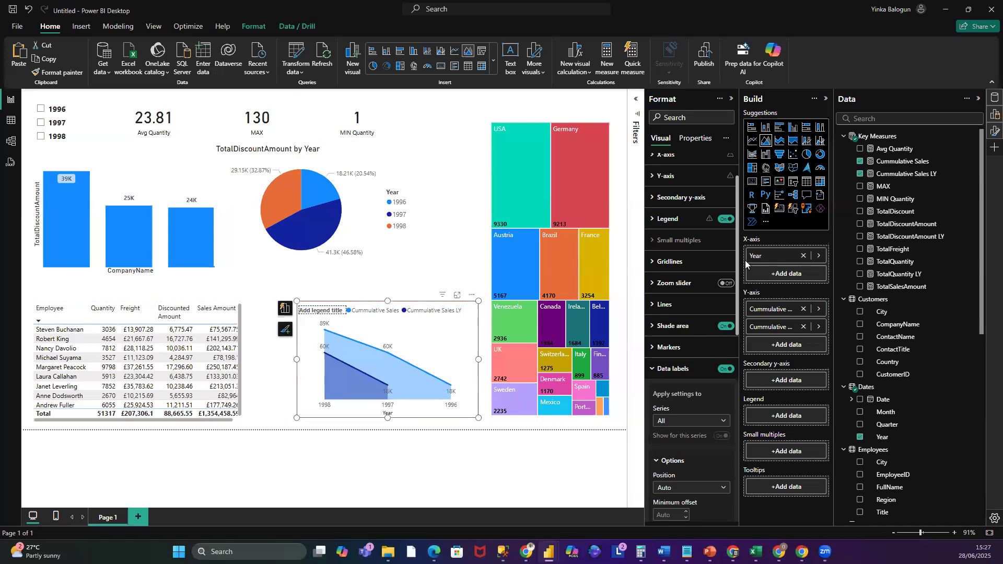
- Inspect the area chart's legend position, style and title options
click(652, 220)
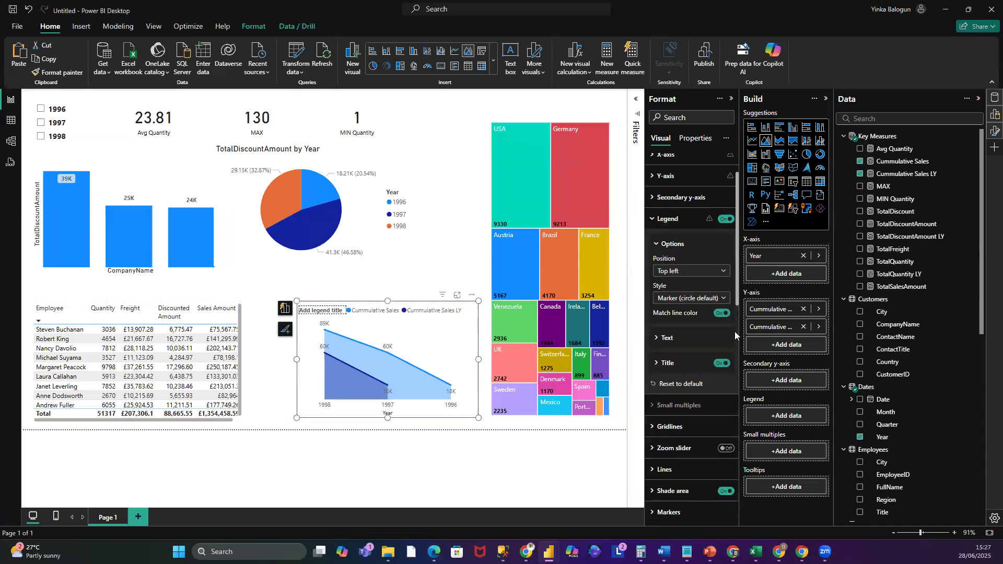
click(726, 271)
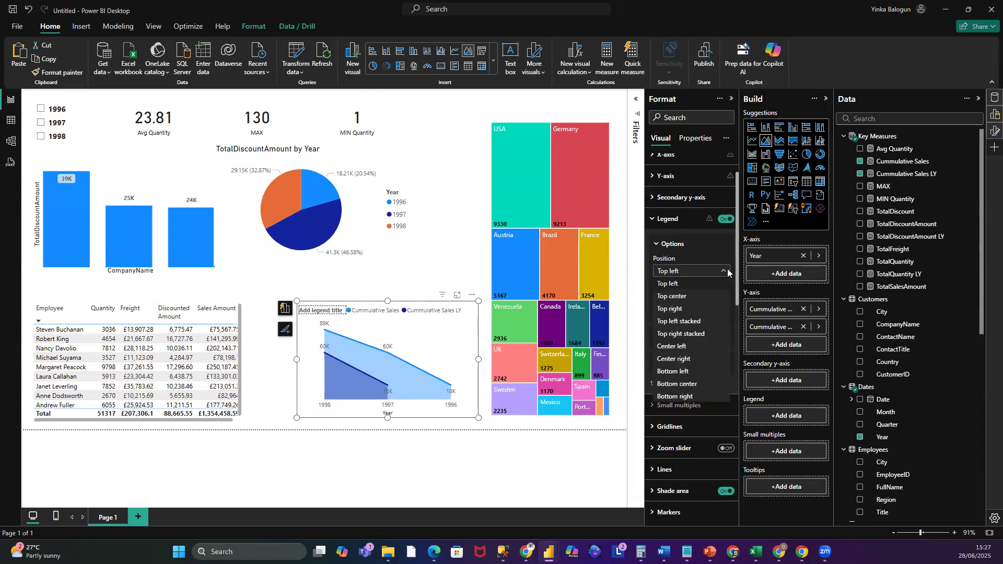
click(728, 271)
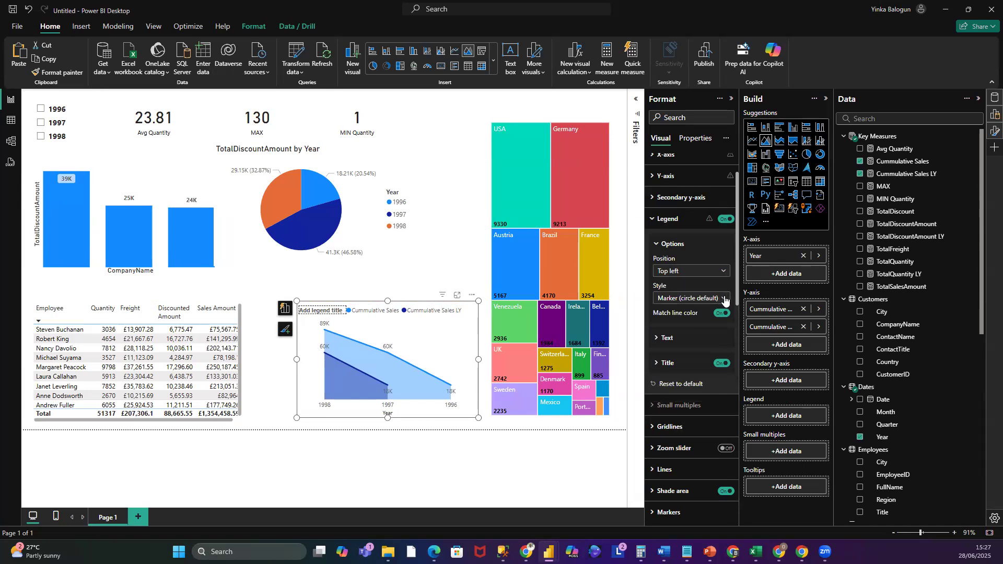
click(725, 300)
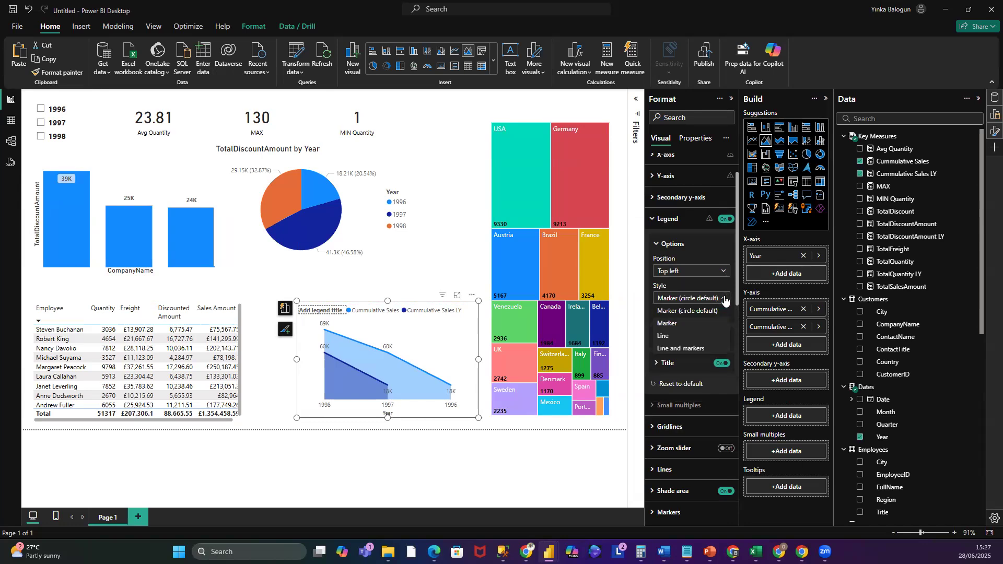
click(725, 299)
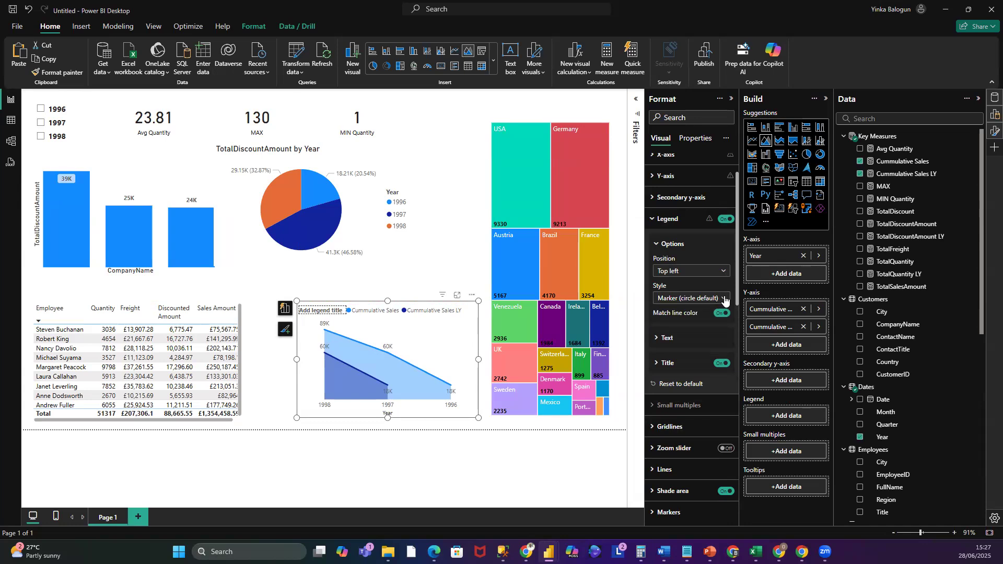
click(667, 369)
click(685, 390)
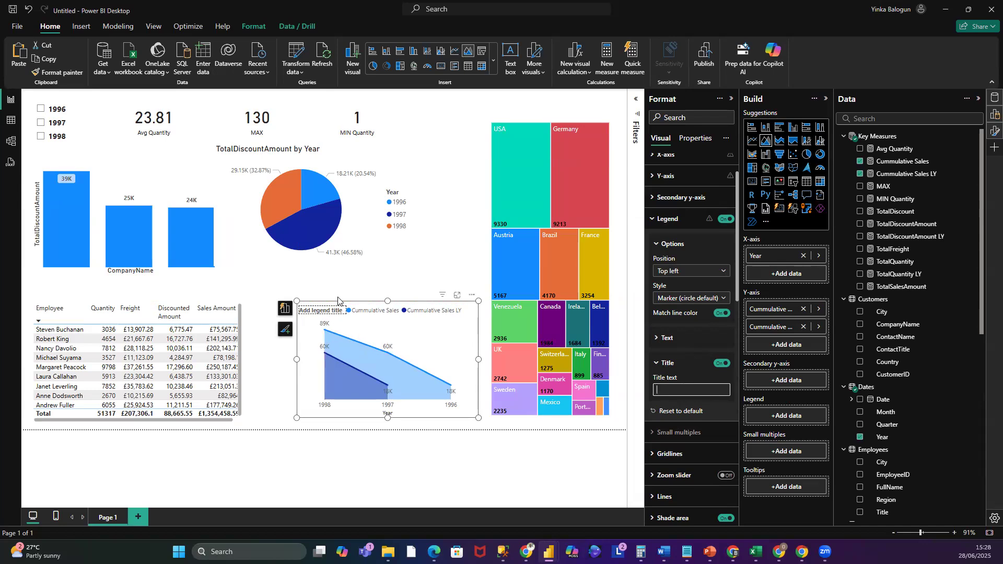
click(324, 284)
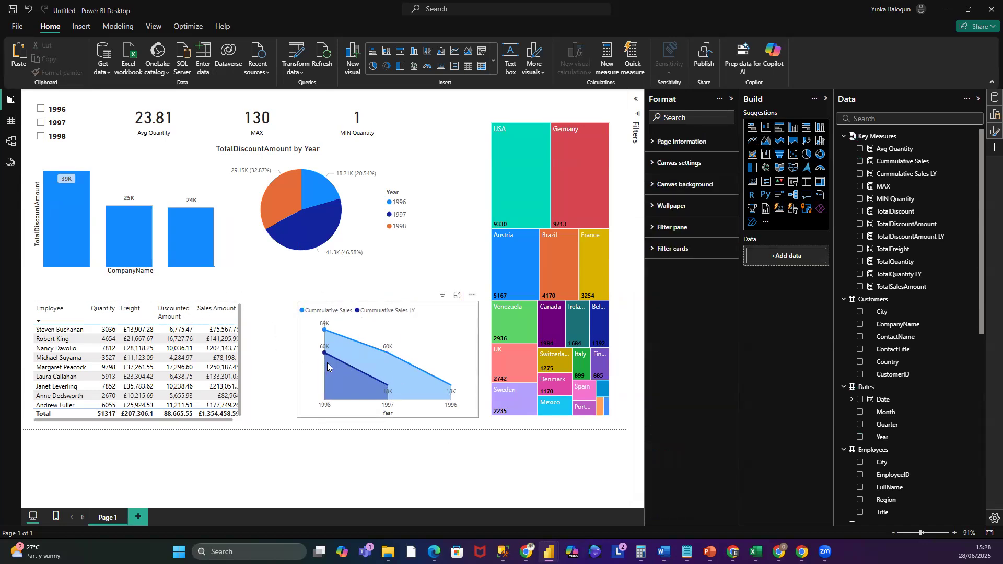
- Move the employee table to the right
click(304, 307)
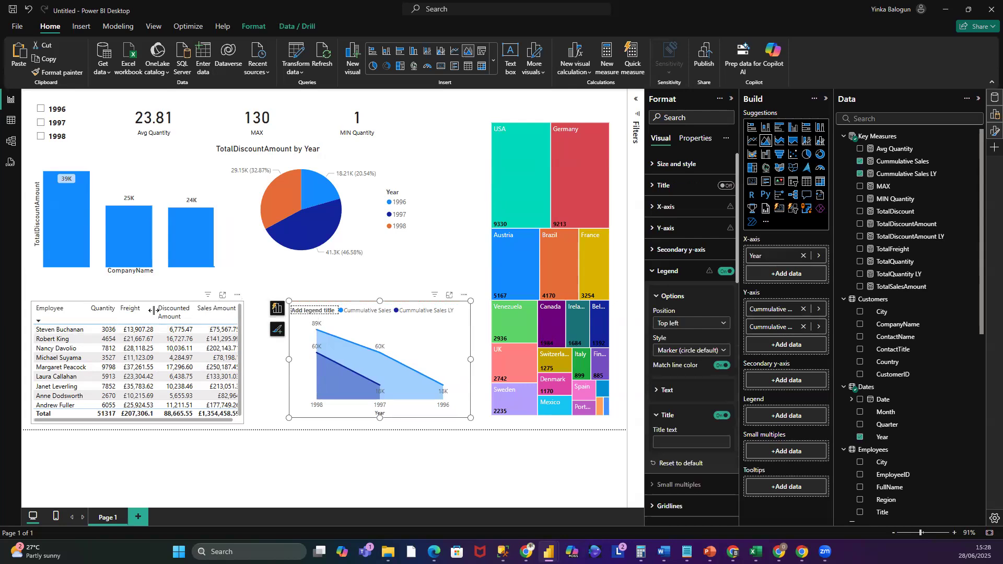
drag(167, 305, 192, 308)
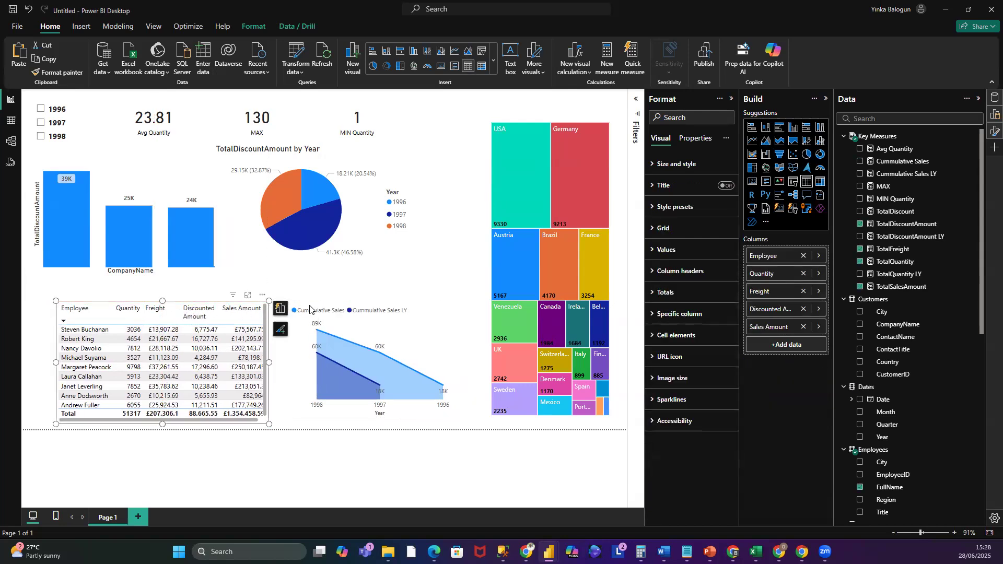
click(221, 302)
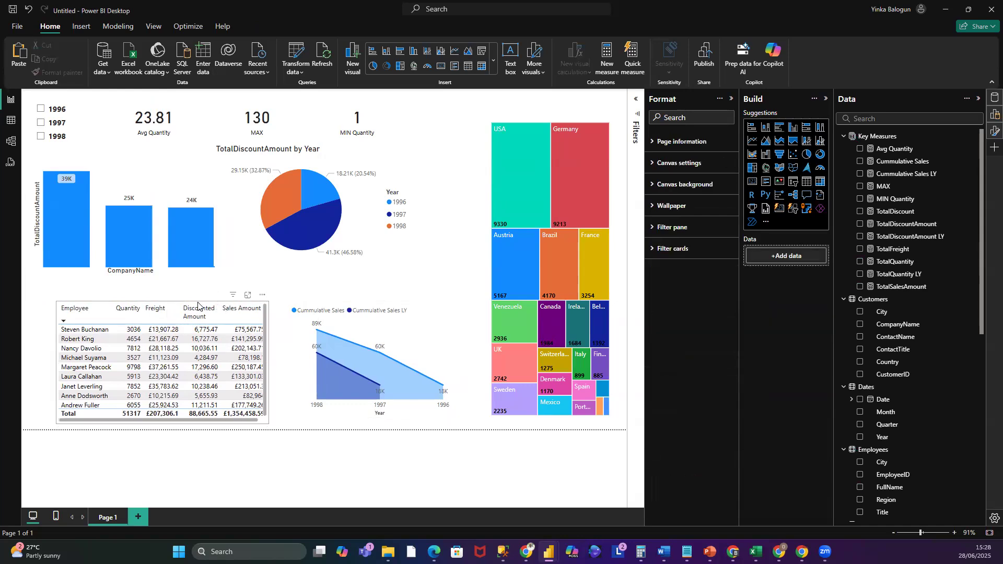
drag(205, 306, 210, 304)
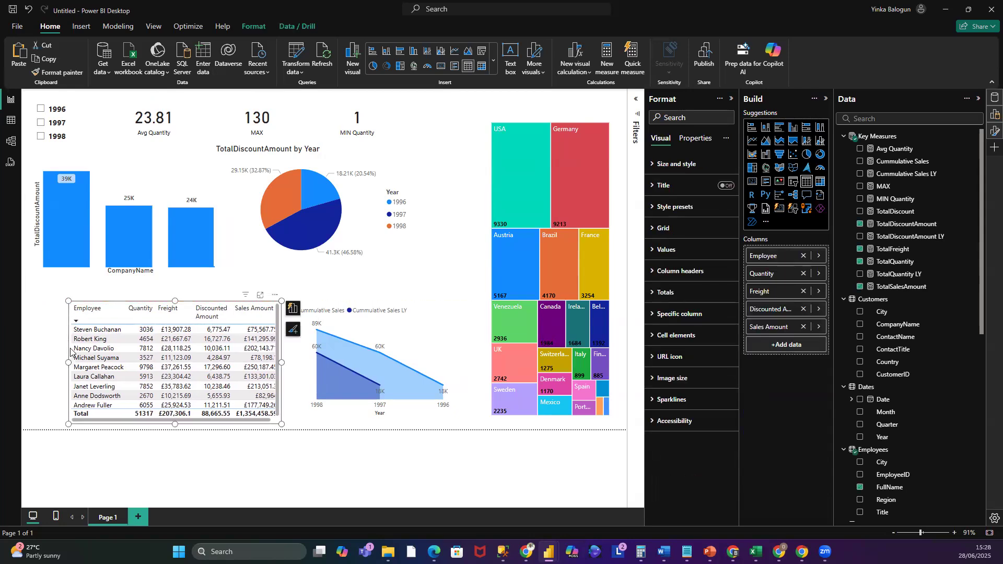
- Shrink the TotalDiscountAmount pie chart and arrange it beside the TotalQuantity pie chart
click(342, 152)
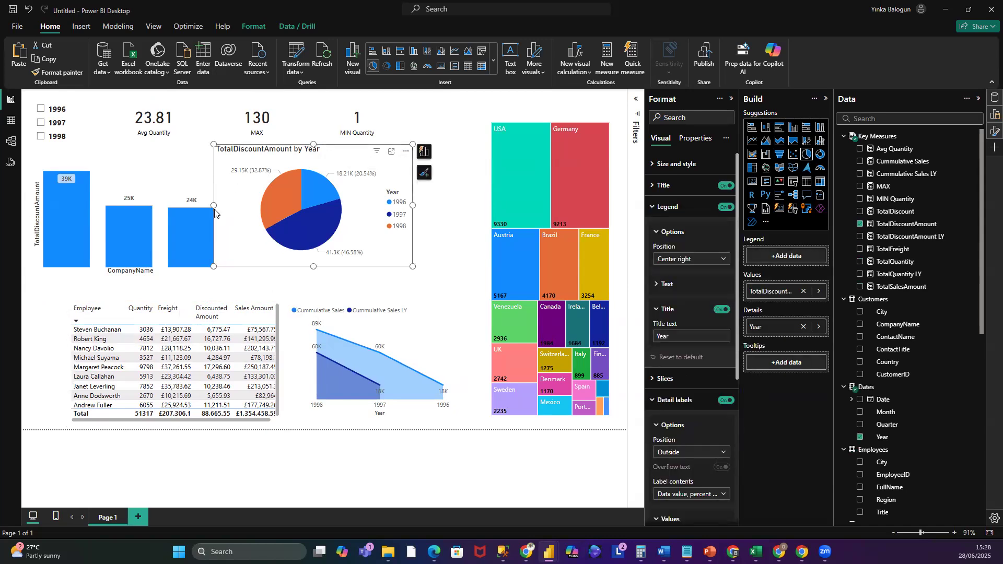
drag(216, 209, 274, 209)
drag(342, 152, 405, 137)
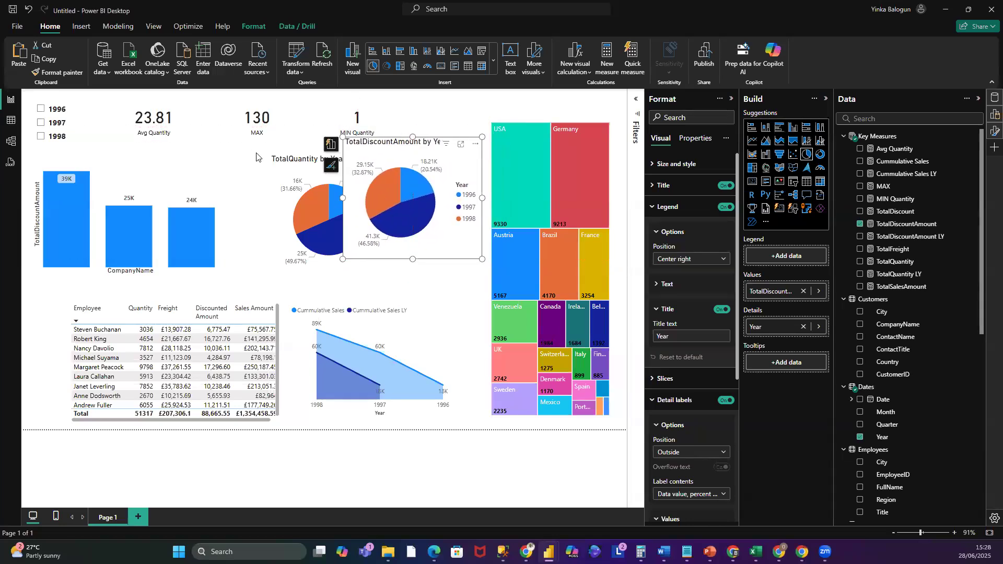
click(288, 160)
drag(232, 150, 204, 149)
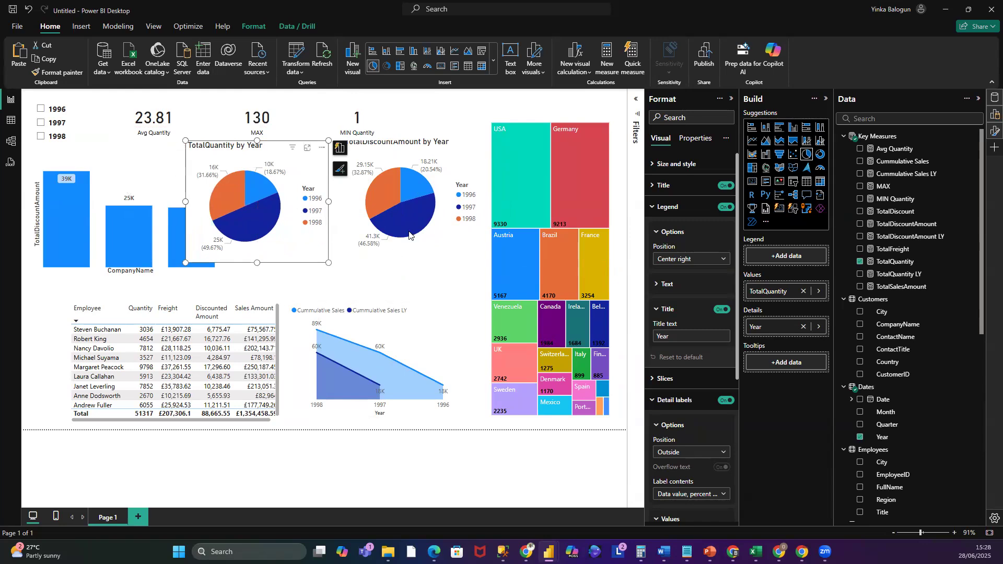
drag(420, 152, 422, 175)
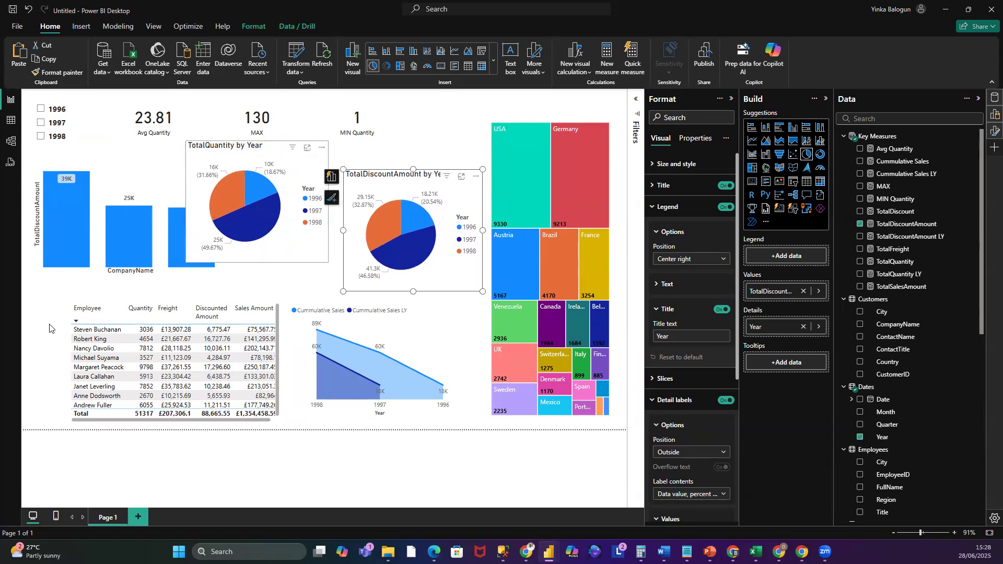
- Extend the employee table's left edge and pull in its right edge
click(71, 358)
drag(67, 366, 38, 370)
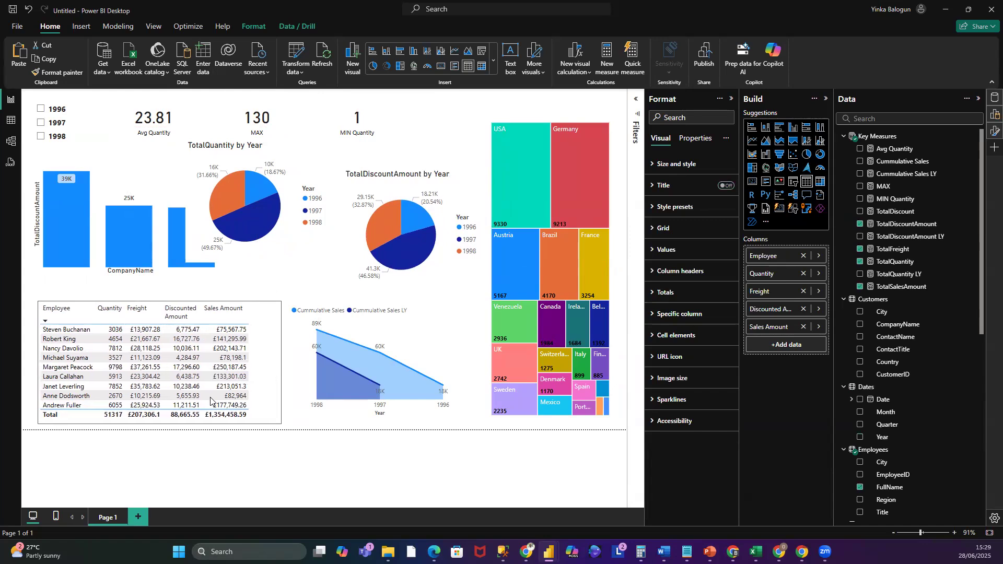
drag(281, 363, 253, 371)
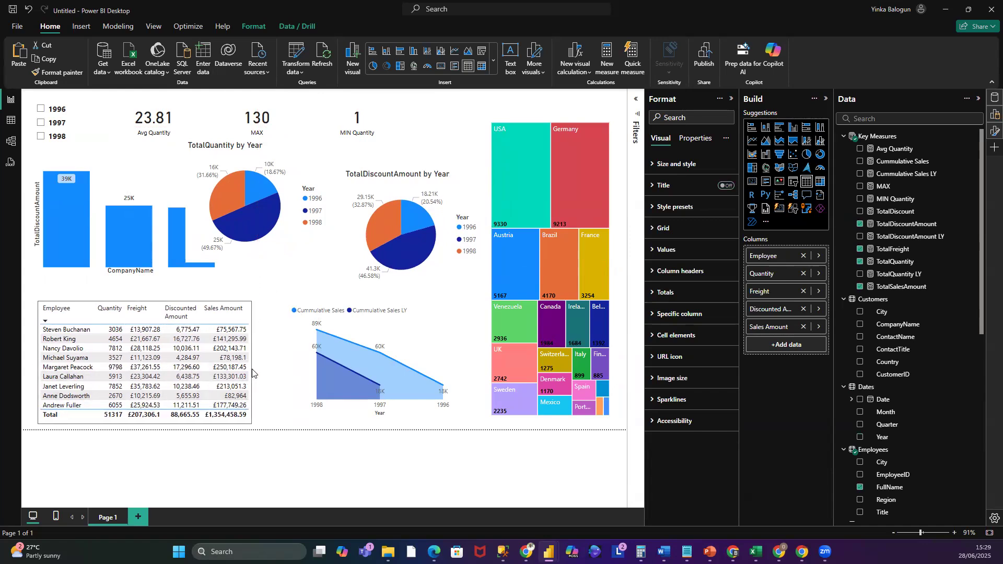
key(Escape)
- Widen the area chart on both sides next to the employee table
click(294, 307)
drag(289, 362, 261, 366)
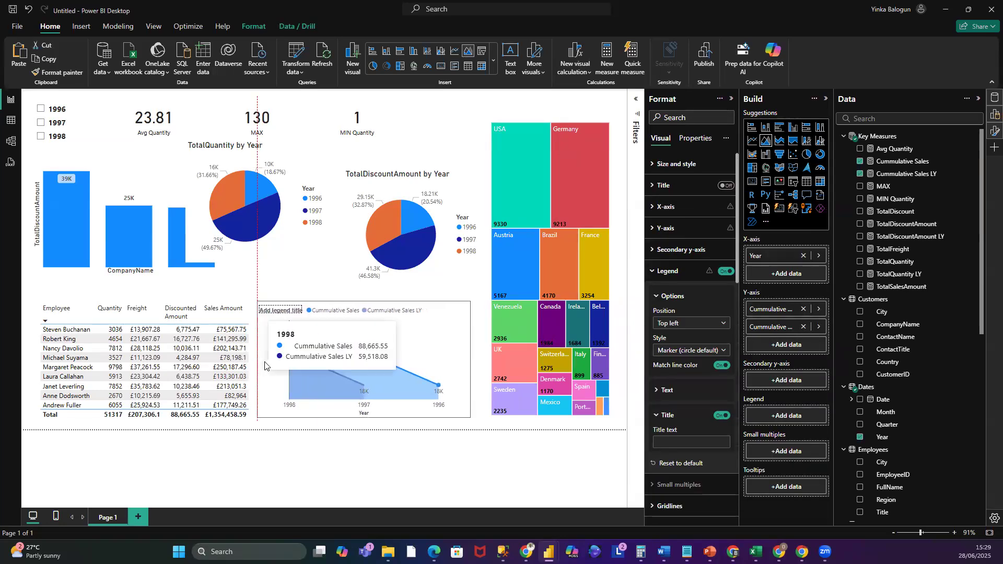
drag(477, 365, 486, 365)
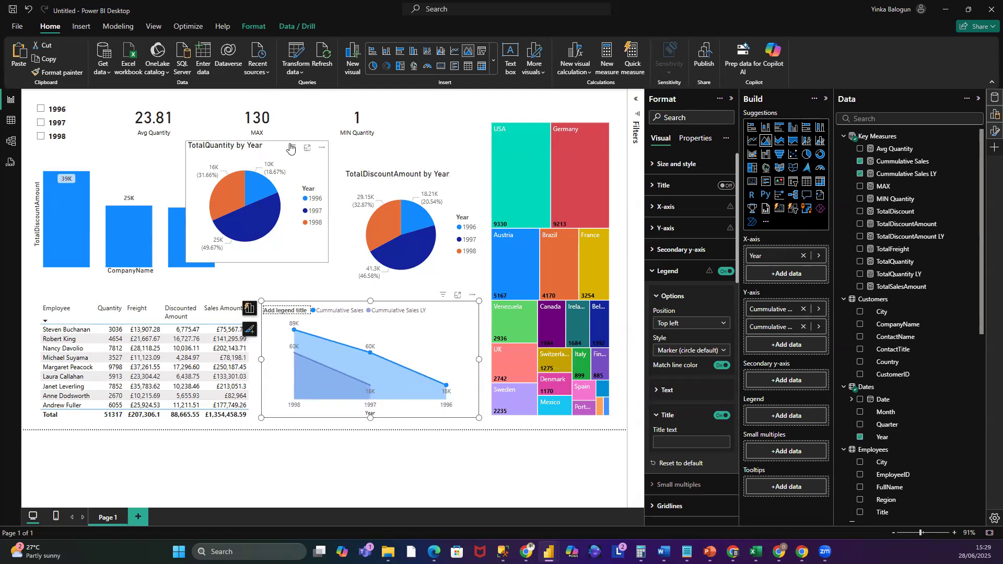
- Narrow the column chart and line it up with both pie charts in one row
drag(291, 145, 296, 169)
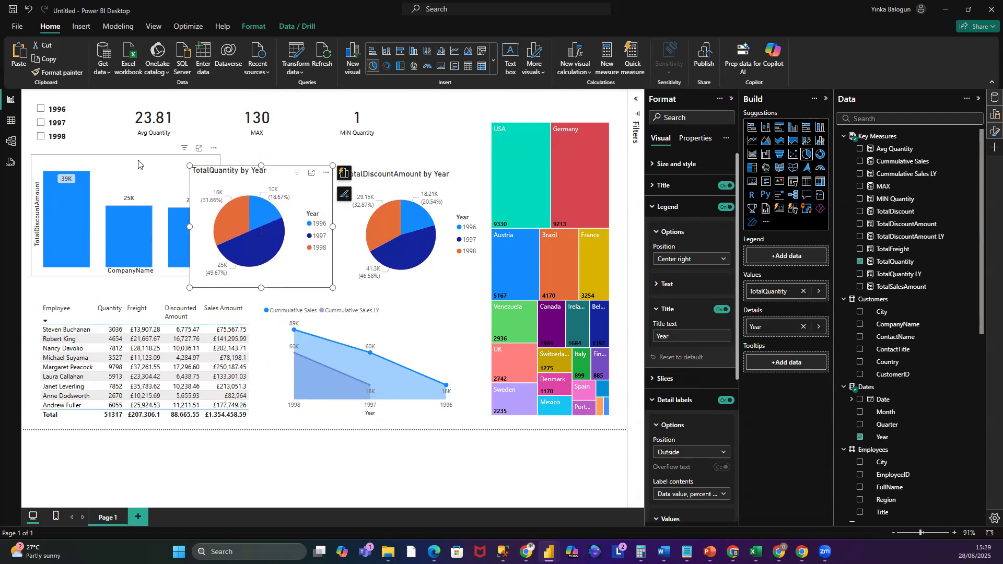
click(206, 217)
drag(220, 215, 170, 221)
drag(94, 157, 95, 169)
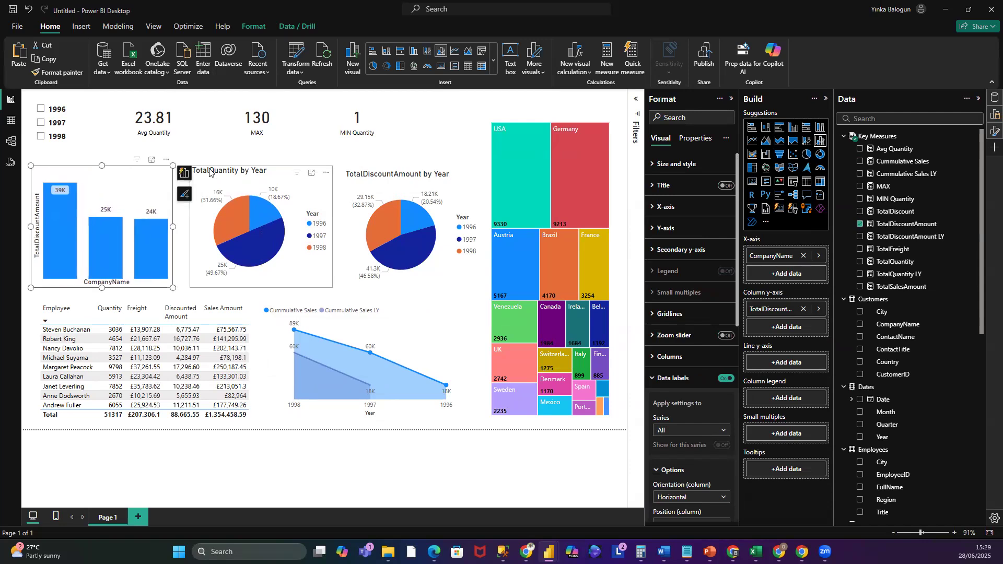
drag(212, 169, 208, 170)
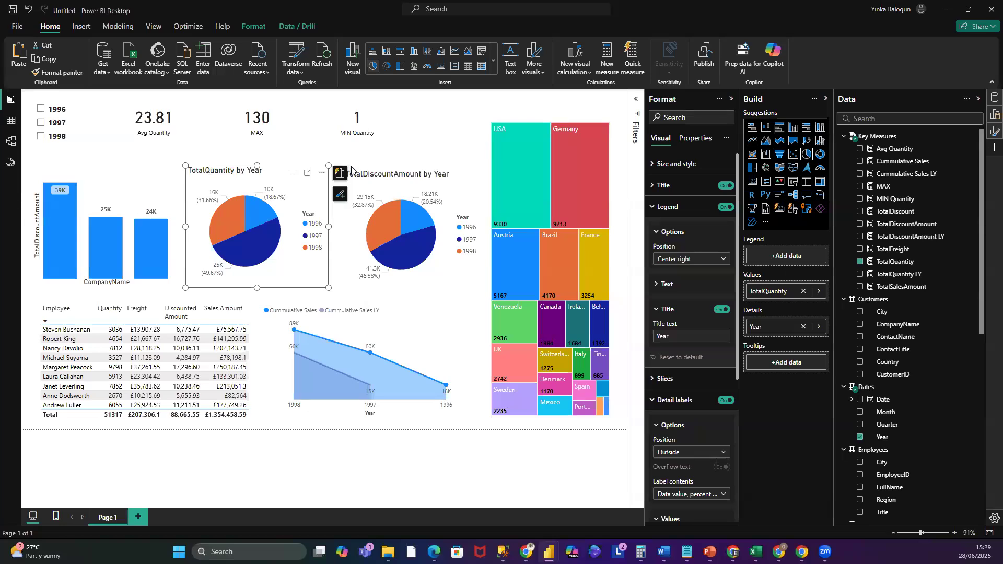
drag(355, 172, 368, 172)
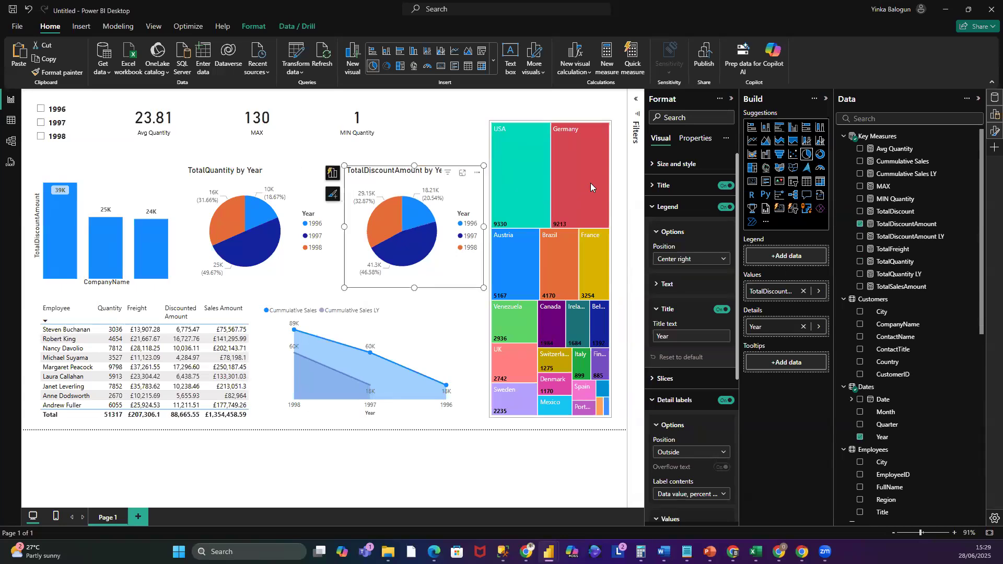
- Widen the treemap to the right and adjust its top edge
click(611, 239)
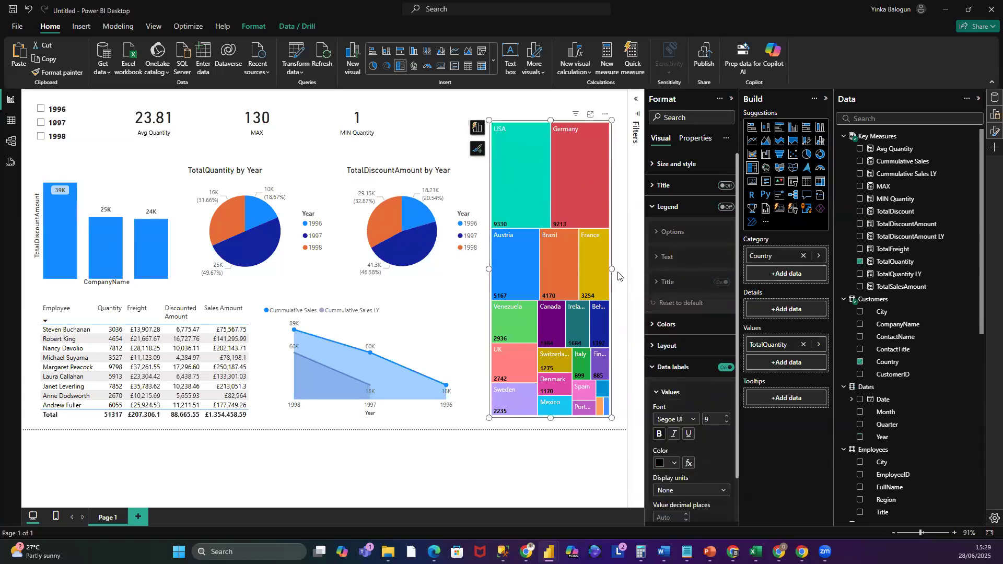
drag(621, 274, 621, 272)
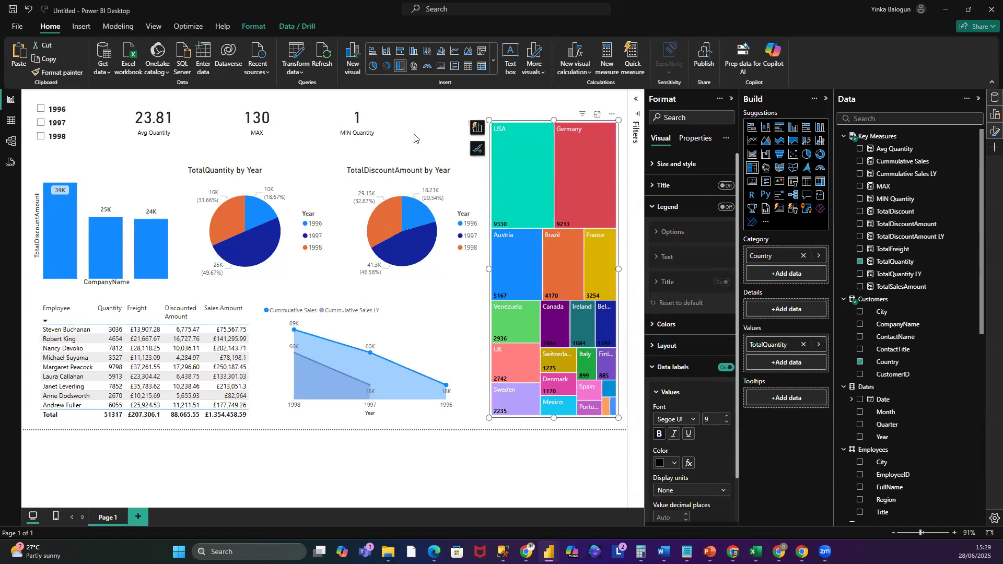
click(367, 120)
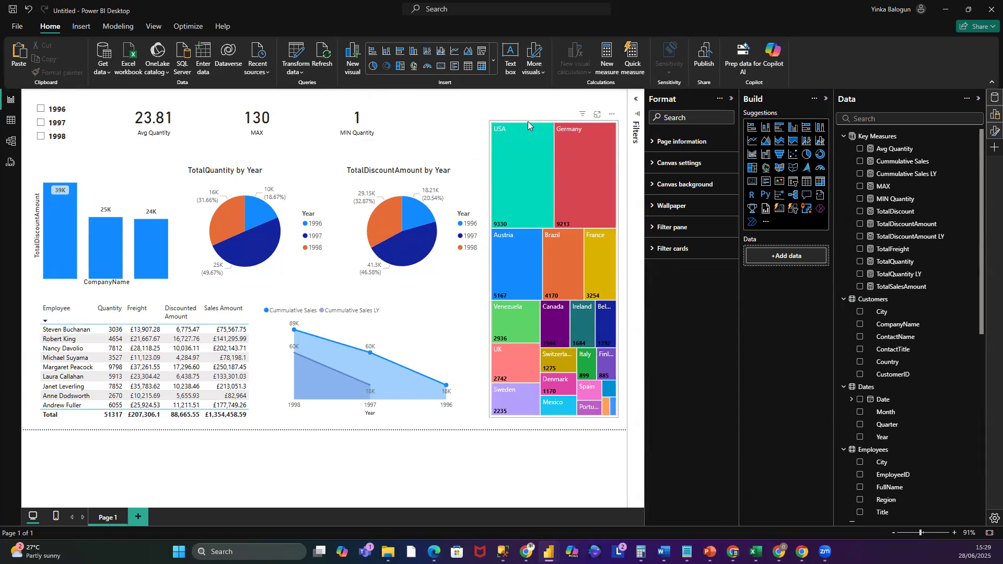
click(560, 127)
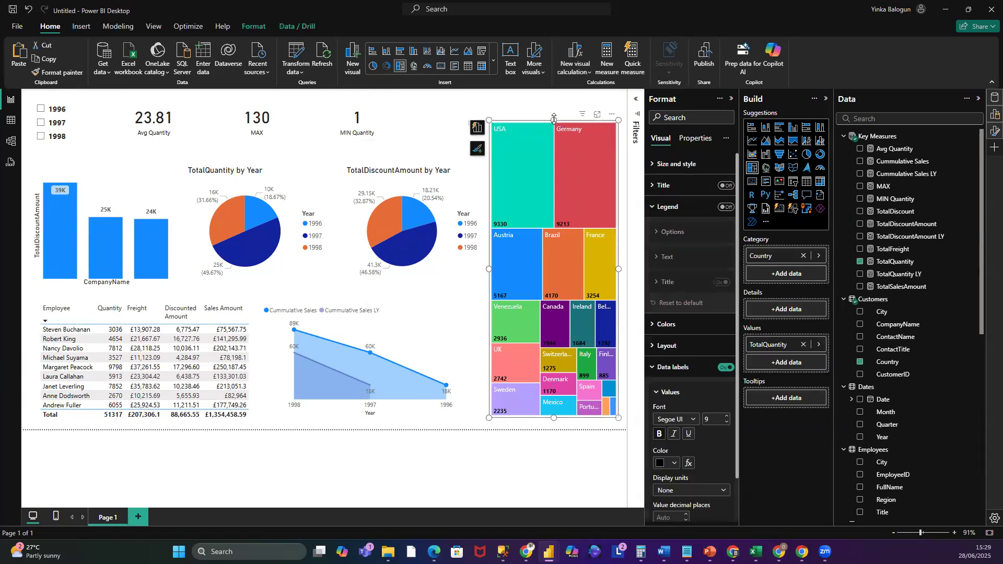
drag(555, 126, 554, 133)
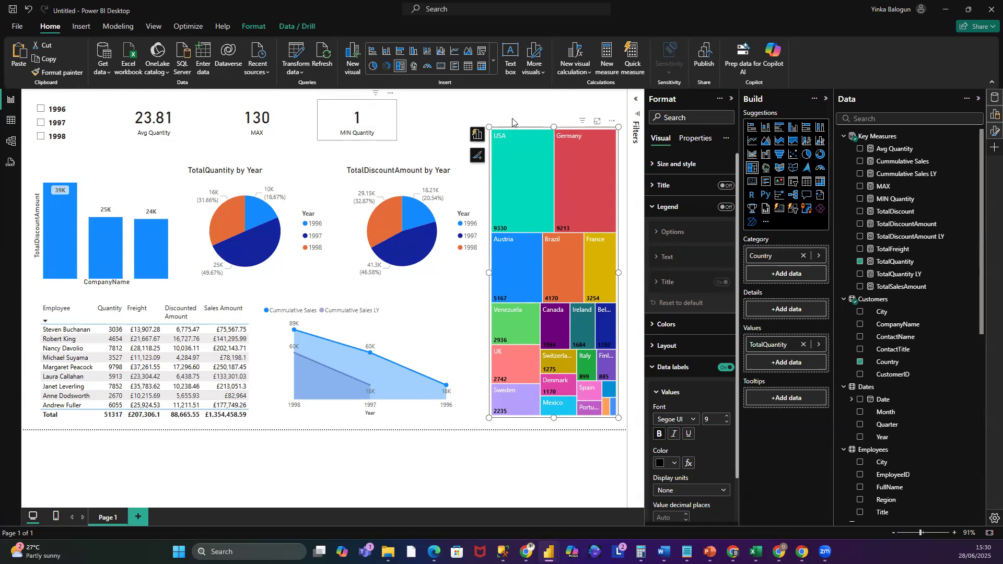
drag(553, 124, 552, 119)
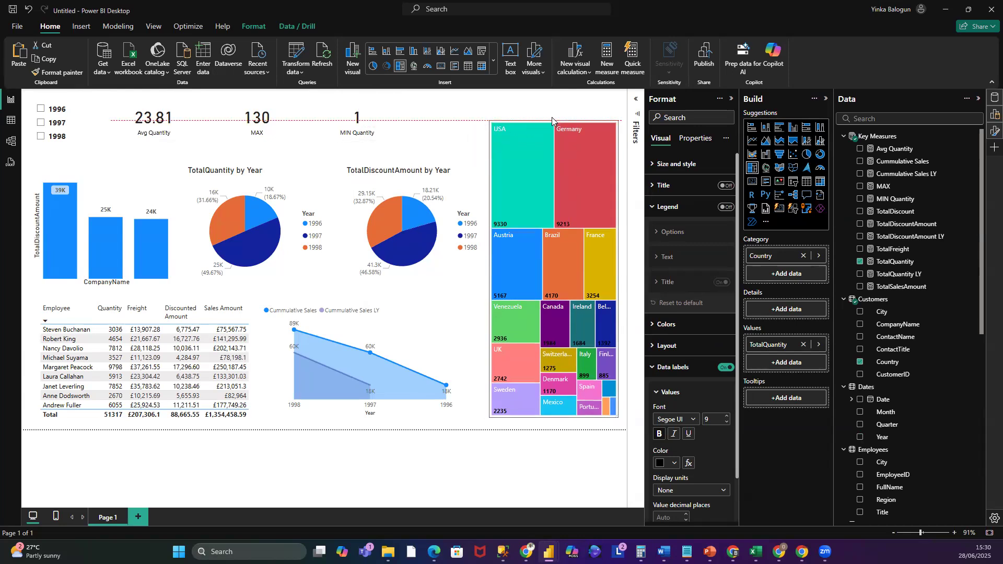
- Move the MIN Quantity, MAX and Avg Quantity cards to the right into a row above the pie charts
drag(363, 136, 339, 137)
click(364, 103)
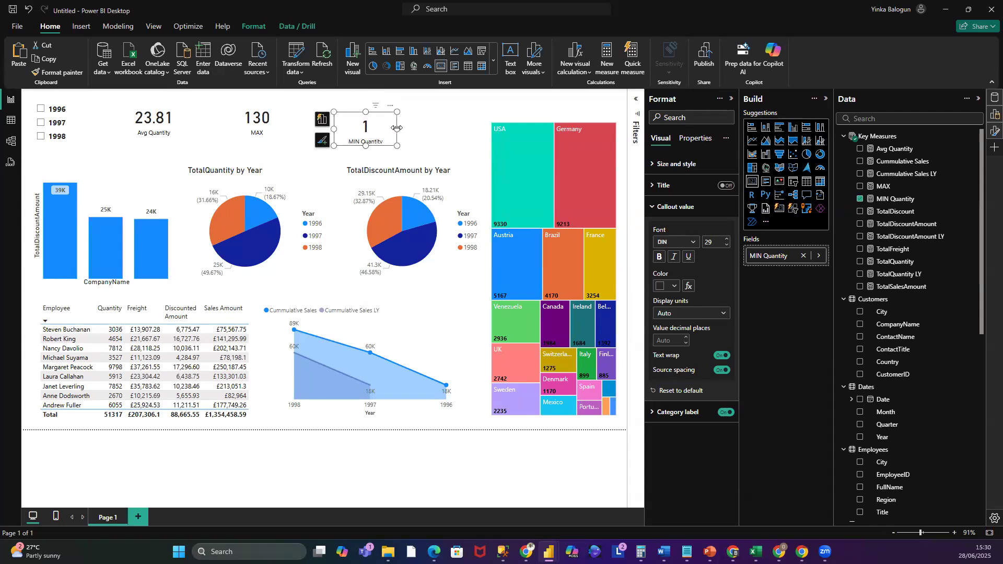
drag(370, 130, 432, 128)
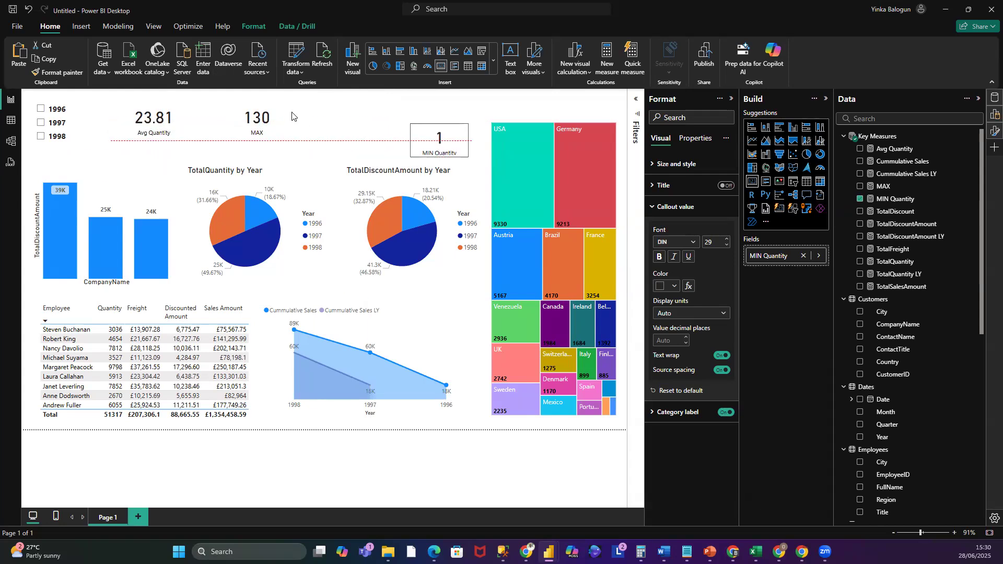
drag(273, 122, 333, 141)
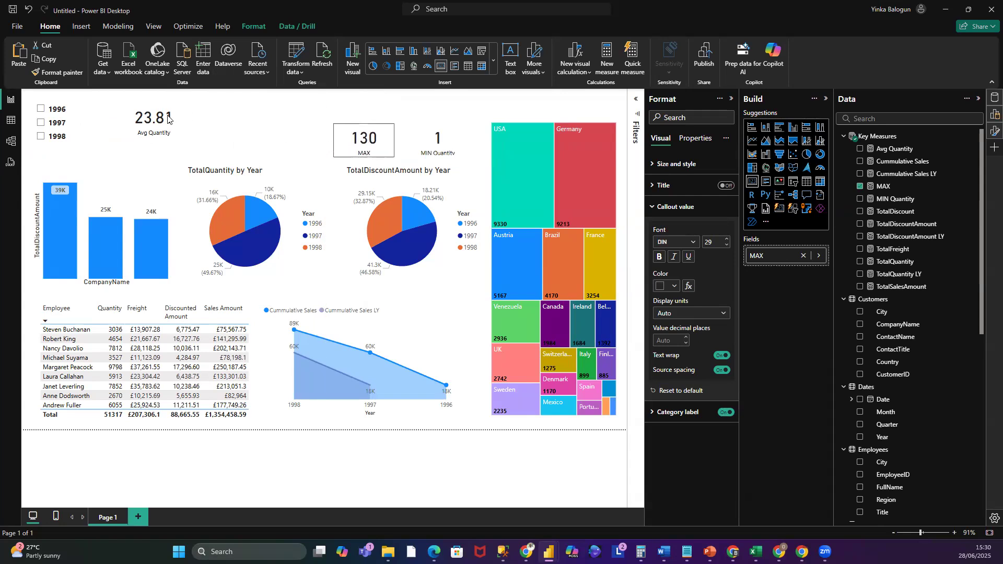
drag(161, 107, 263, 141)
- Select 1996 in the Year slicer and change the slicer's style to Tile
click(45, 109)
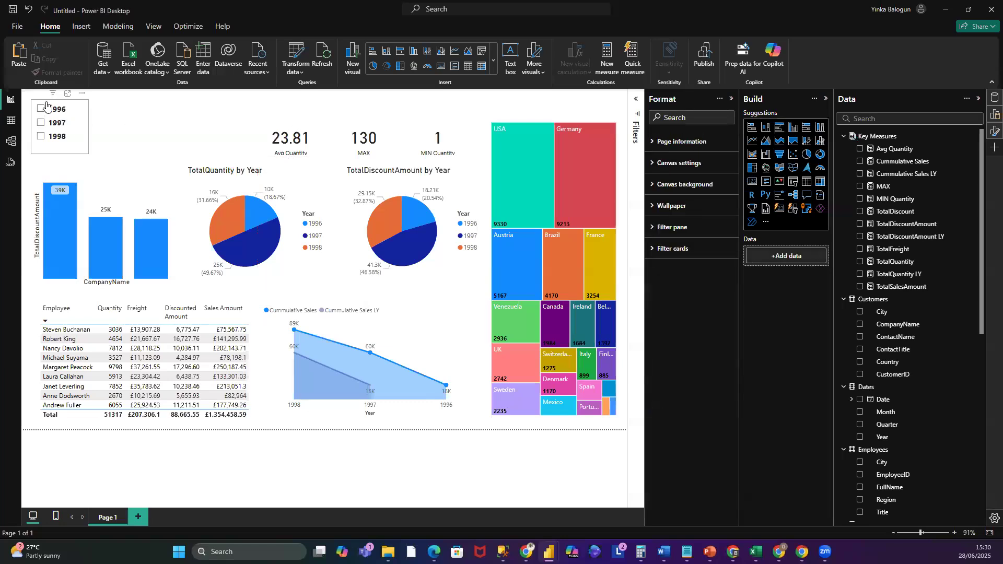
click(45, 108)
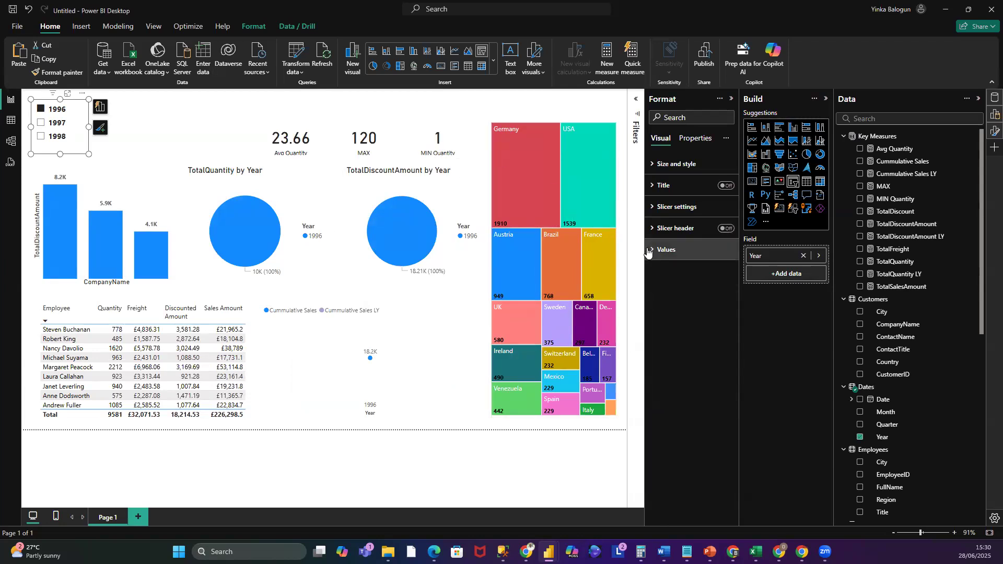
click(654, 208)
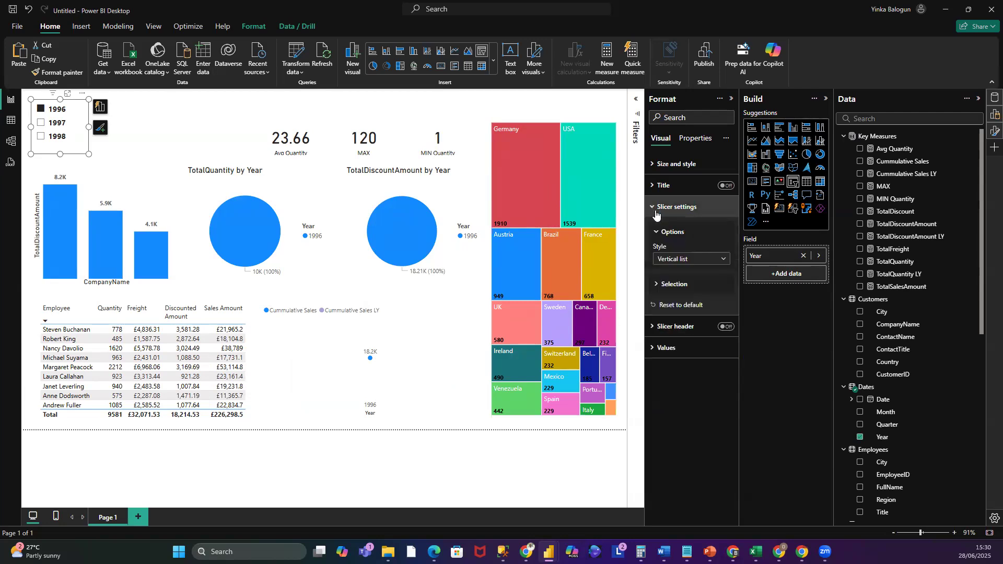
click(723, 260)
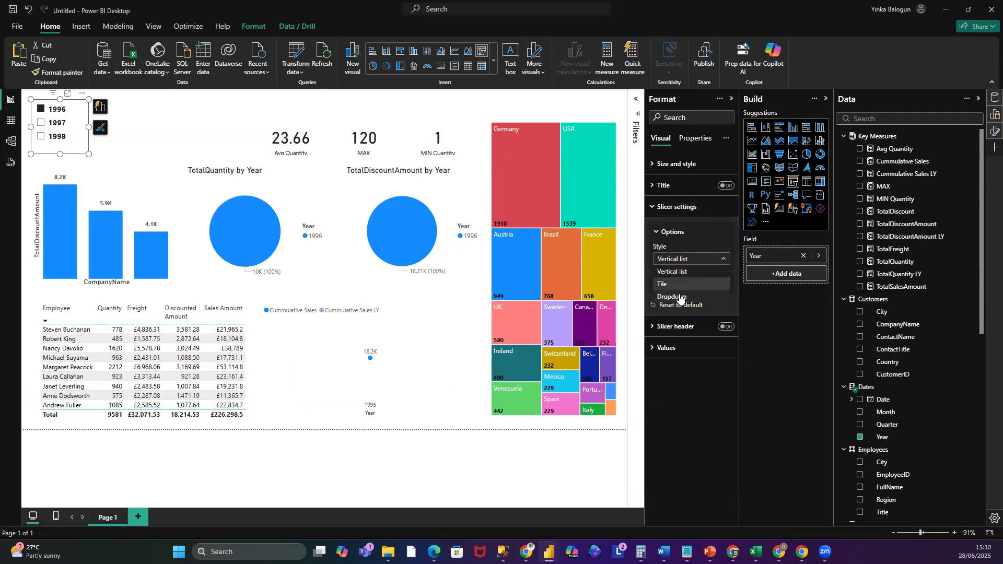
click(672, 285)
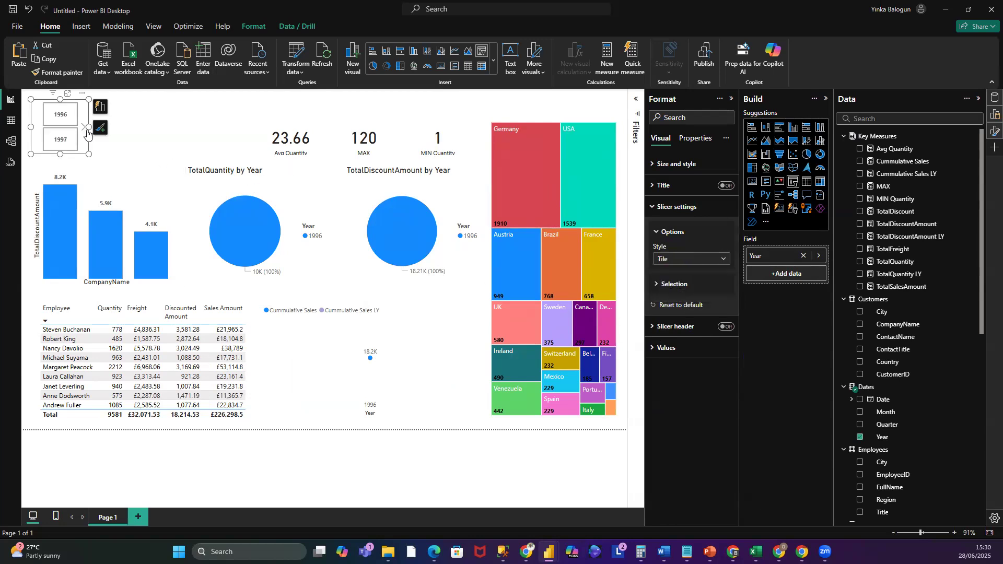
- Resize the Year slicer into a single wide row of tiles and move it down slightly
drag(138, 123, 196, 126)
drag(114, 154, 115, 135)
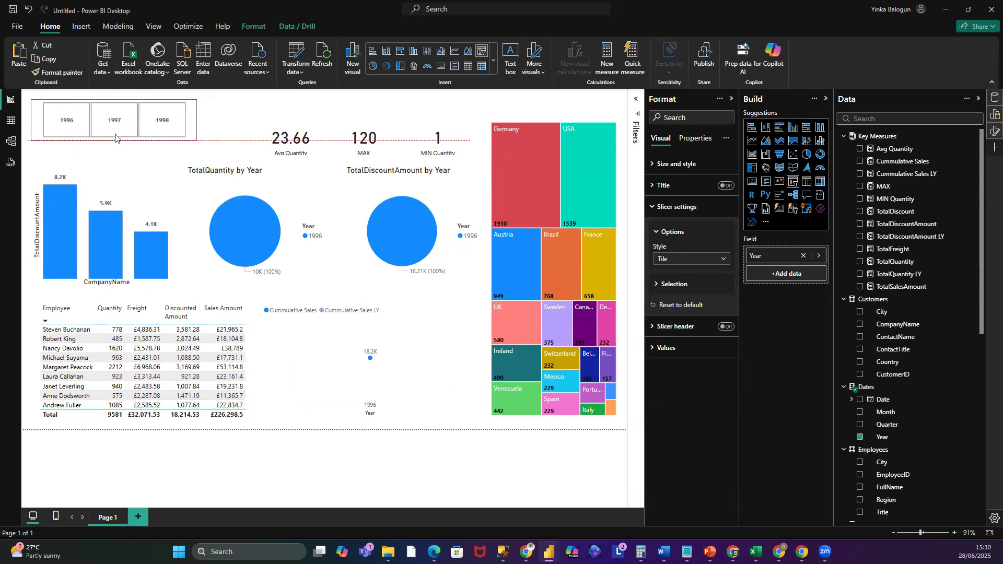
click(102, 106)
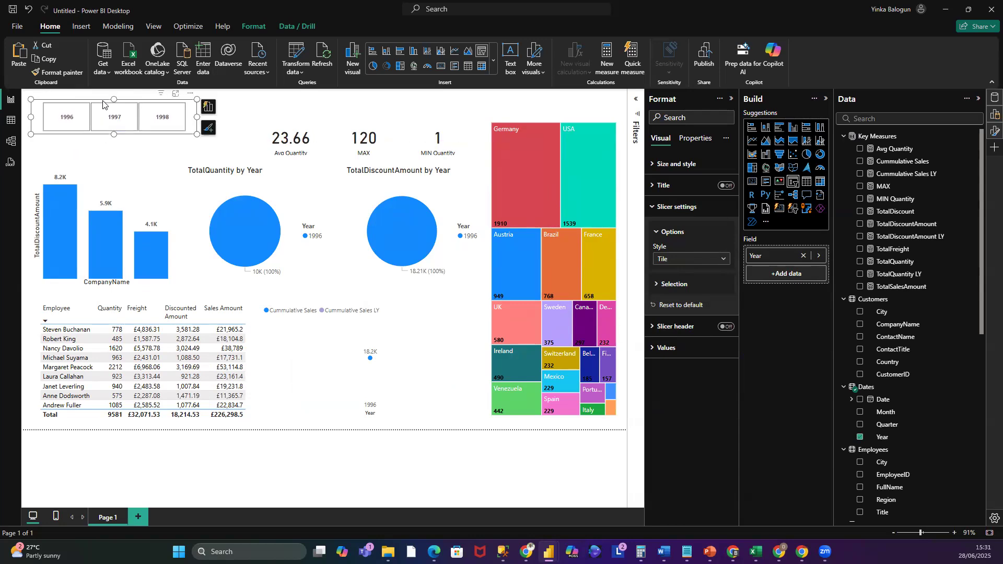
drag(102, 102, 111, 123)
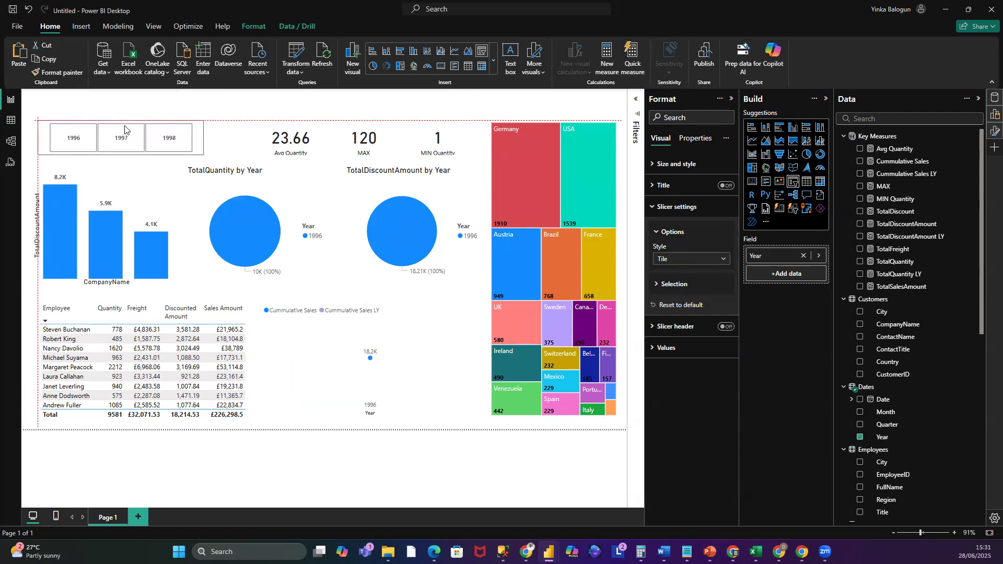
- Nudge the Avg Quantity and MAX cards slightly to the left
drag(271, 126, 258, 133)
click(354, 131)
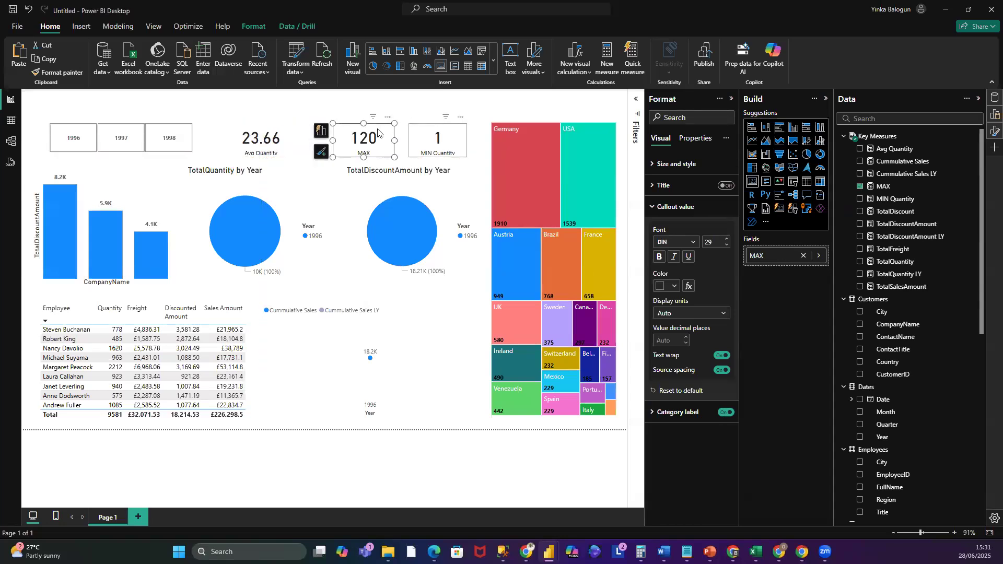
drag(351, 128, 341, 128)
click(251, 125)
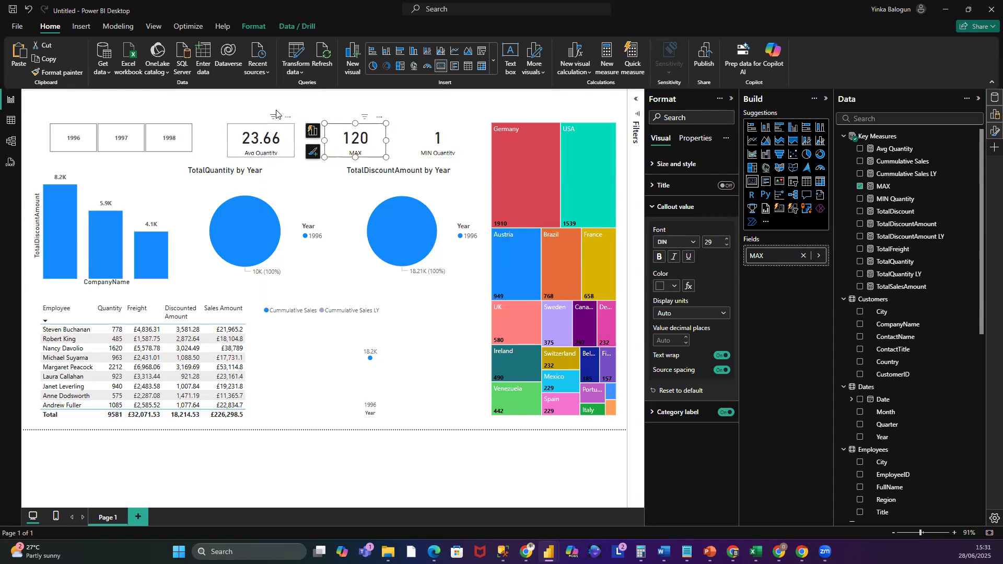
click(212, 113)
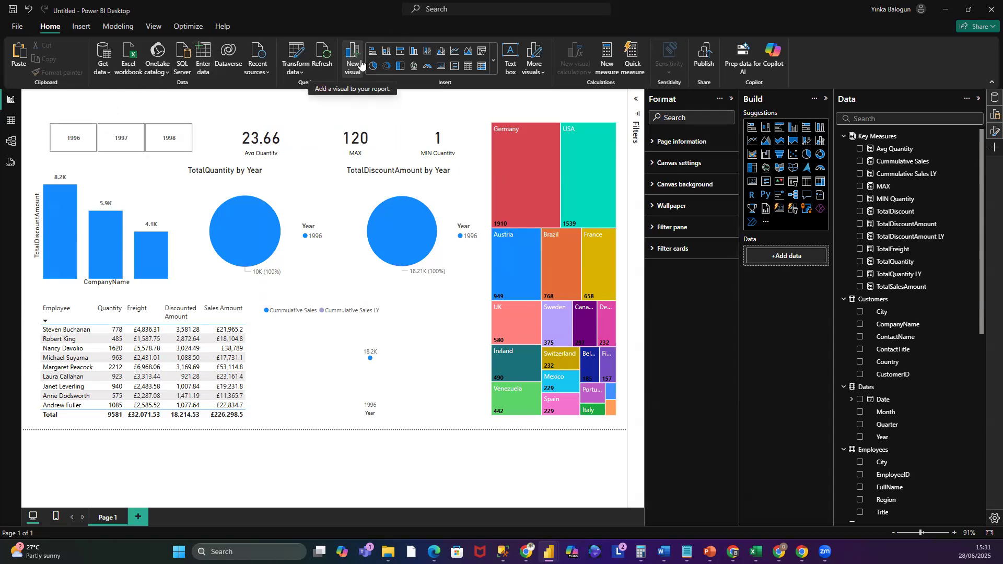
- Insert a wide text box above the cards and enter the title "NorthWind Sales Analysis"
click(515, 57)
drag(140, 278, 168, 165)
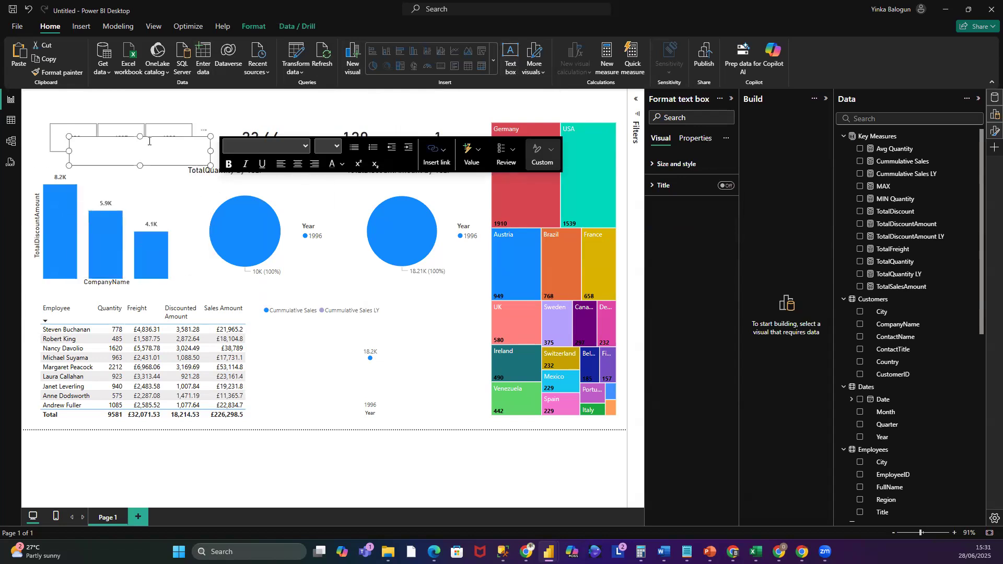
drag(125, 139, 272, 117)
drag(347, 105, 409, 105)
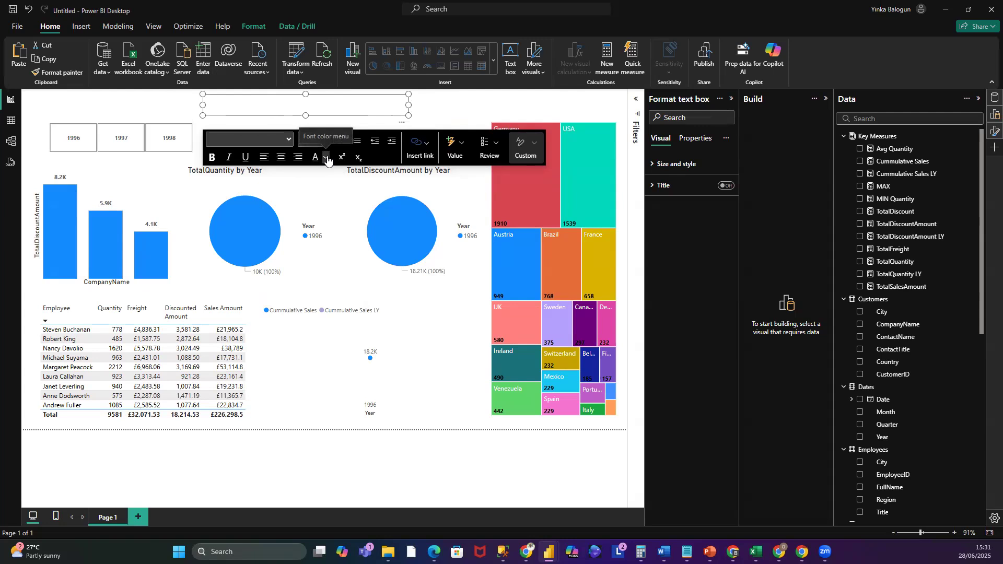
click(534, 144)
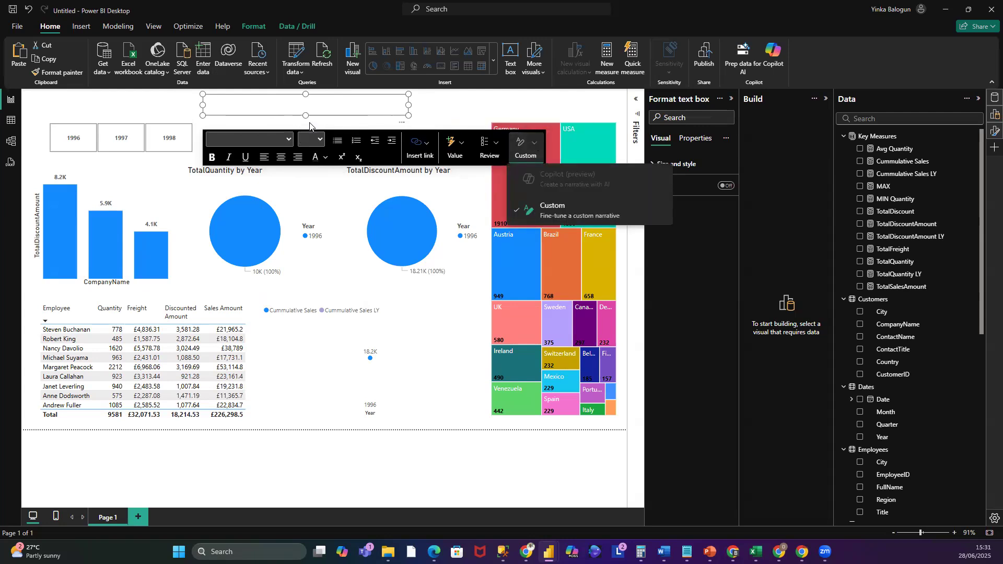
click(277, 110)
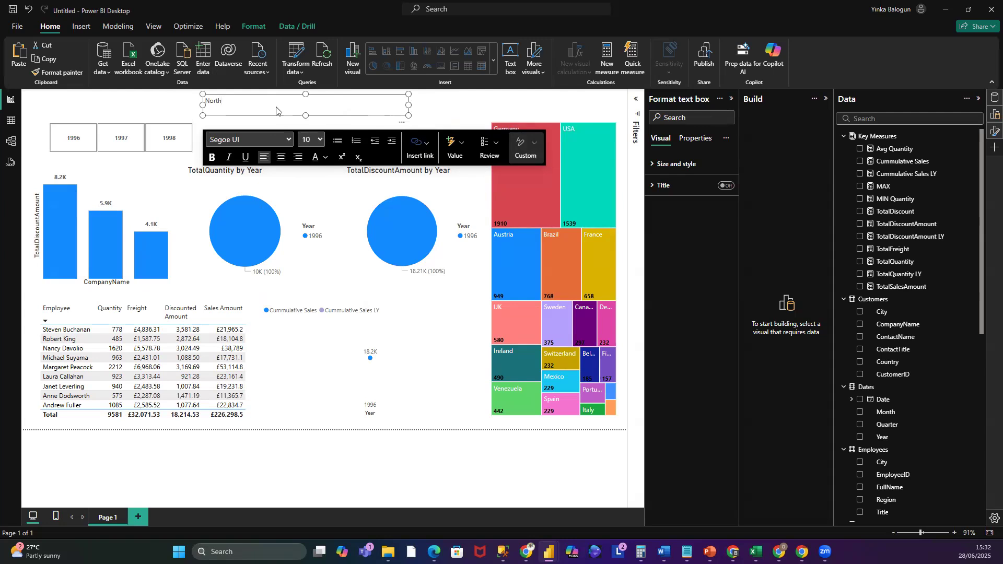
text(Sa)
- Set the title text to font size 18 and center it
drag(278, 100, 202, 104)
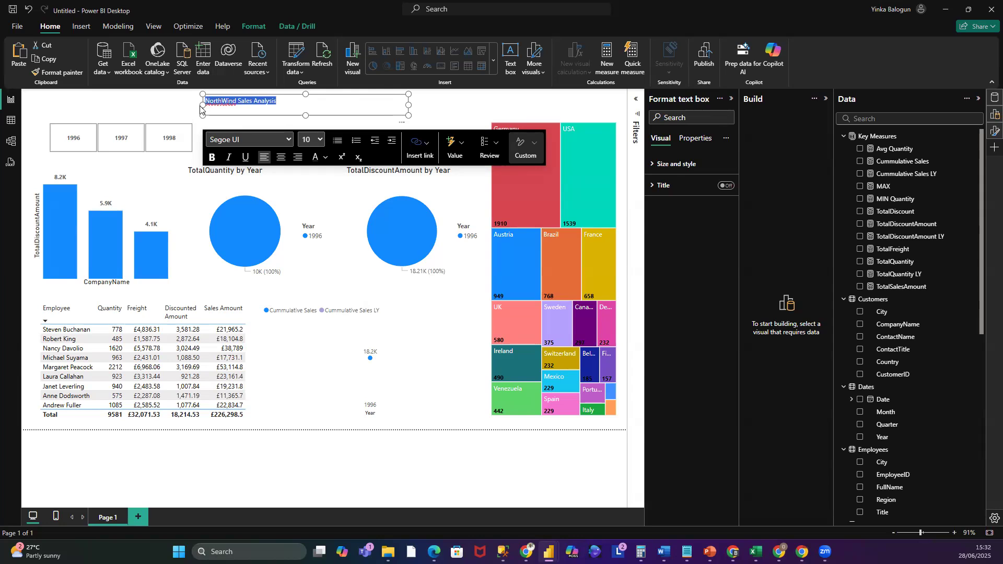
click(318, 139)
click(309, 271)
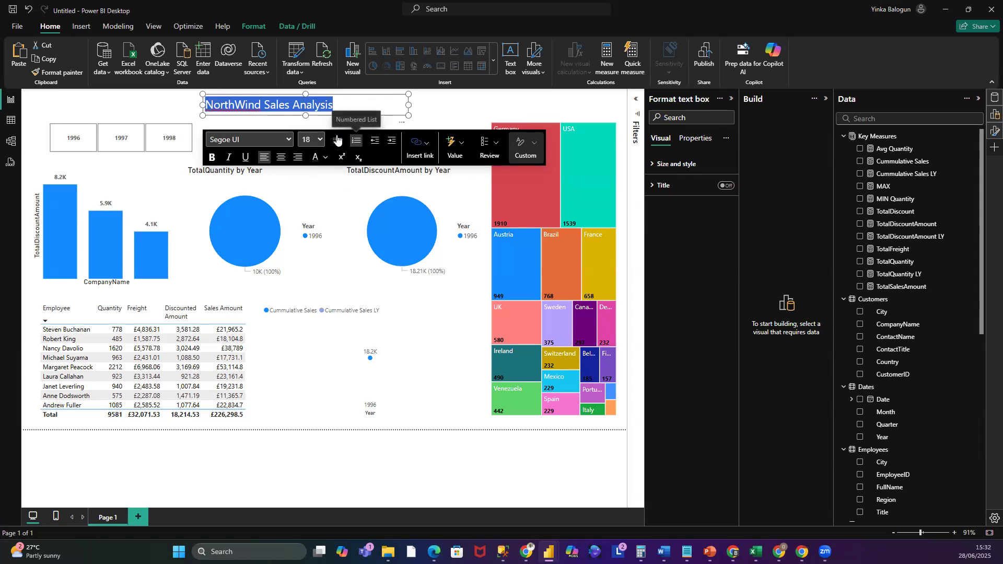
click(278, 163)
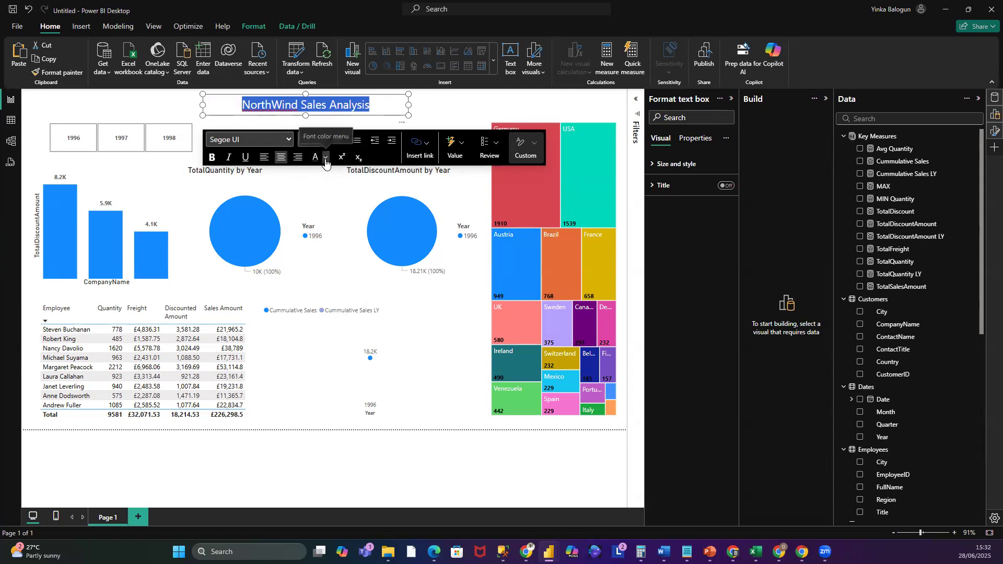
- Change the title's font color to a custom dark green, about #01351B
click(326, 159)
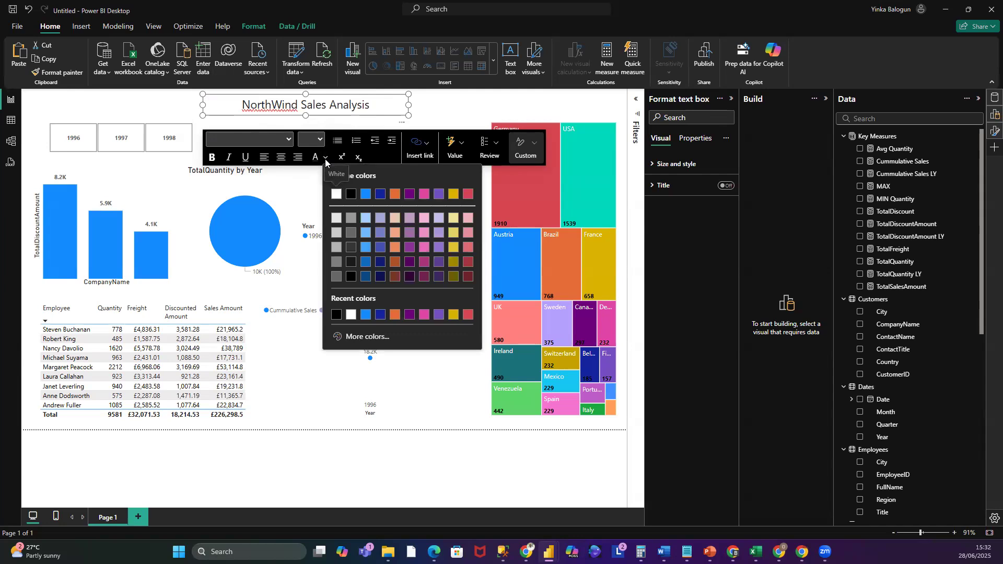
click(383, 336)
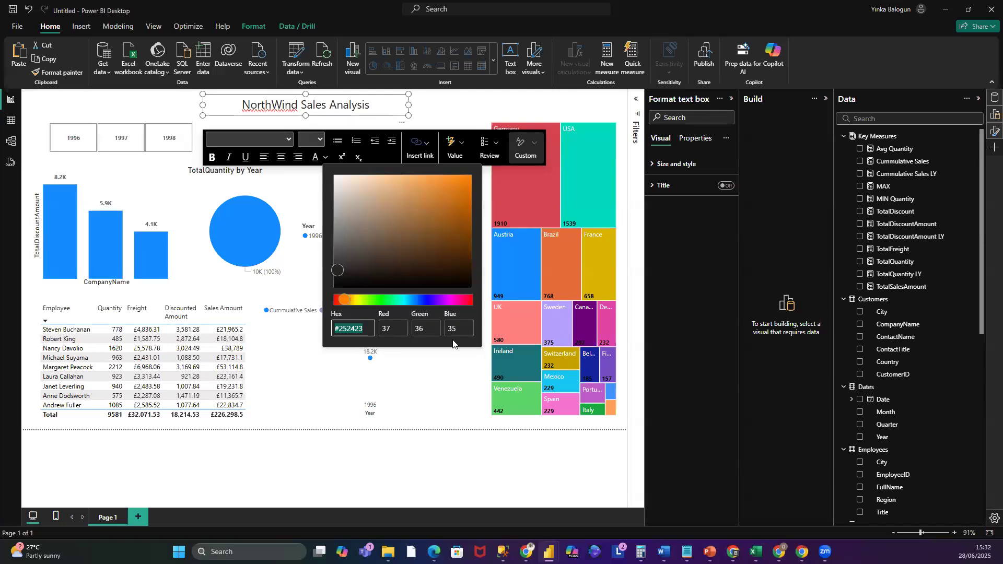
click(423, 300)
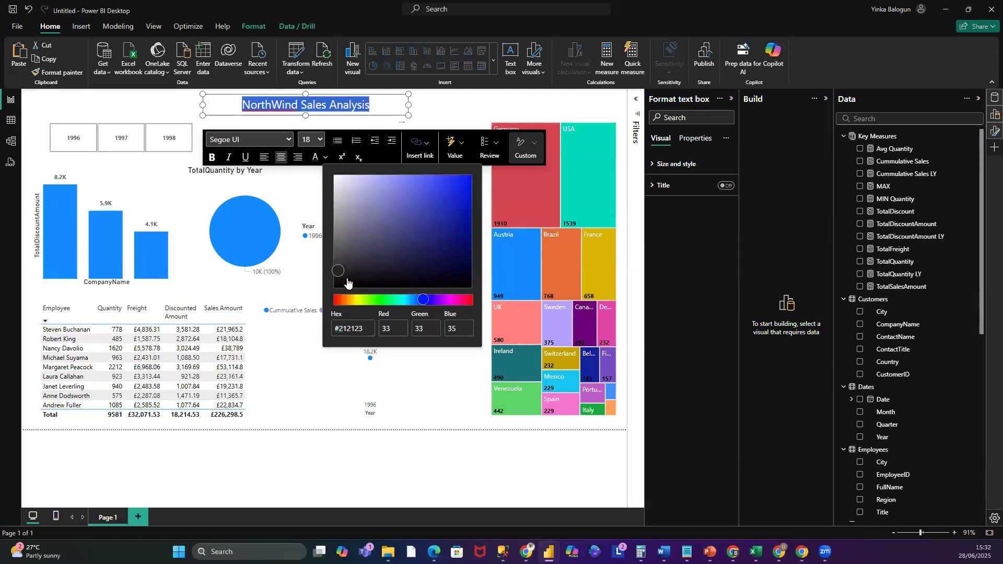
click(386, 302)
drag(337, 271, 468, 268)
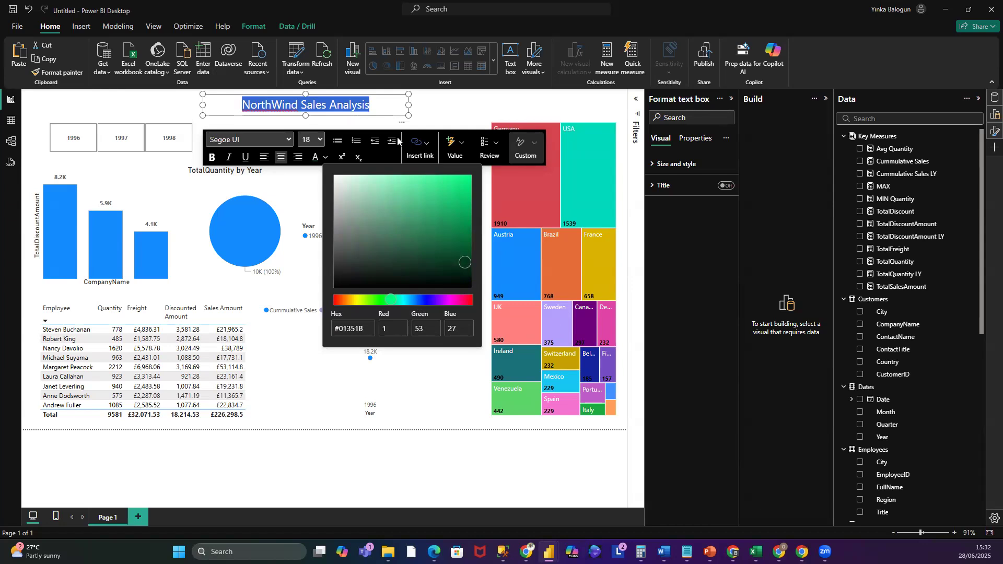
click(469, 265)
click(323, 158)
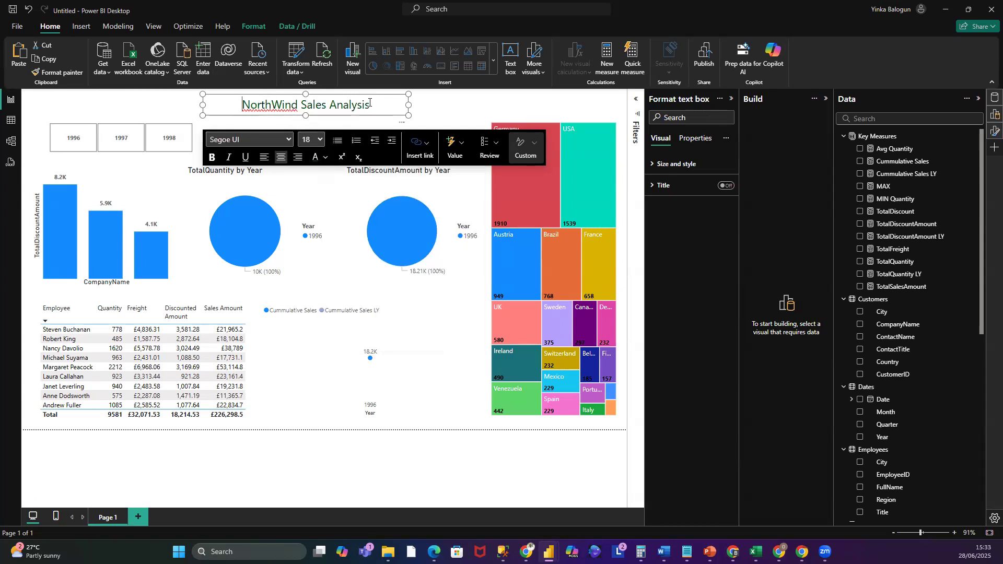
- Make the title text bold
drag(374, 105, 240, 109)
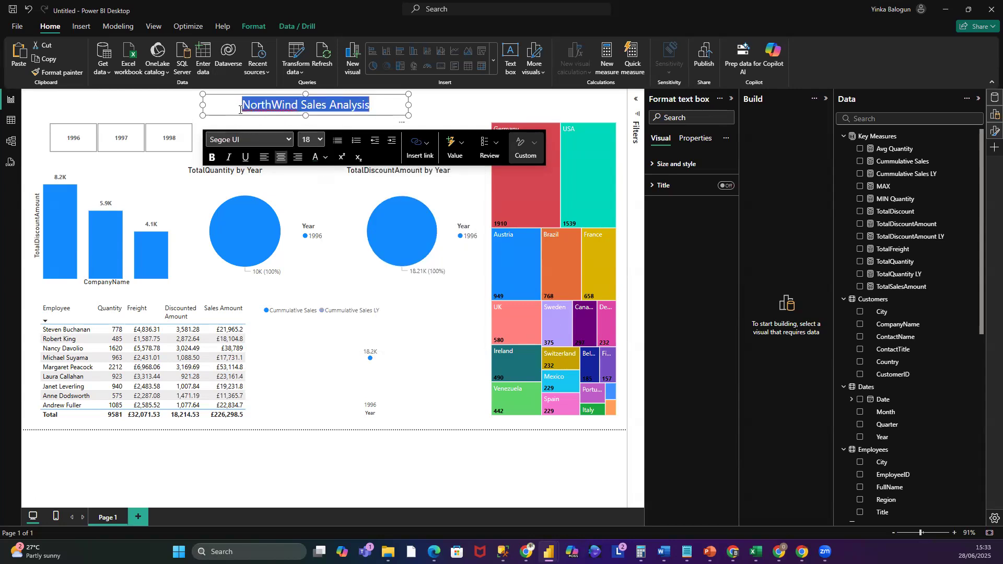
click(211, 157)
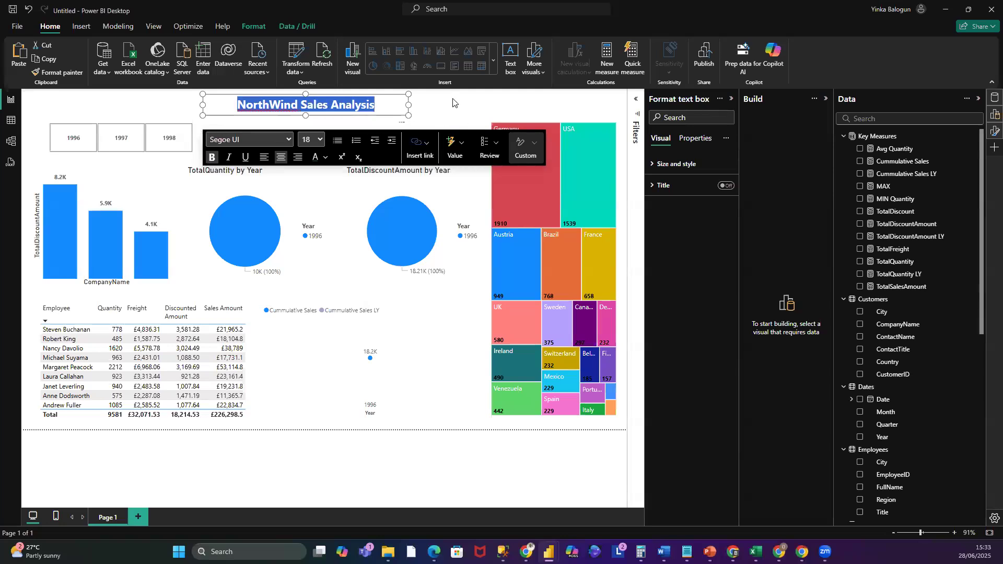
click(453, 102)
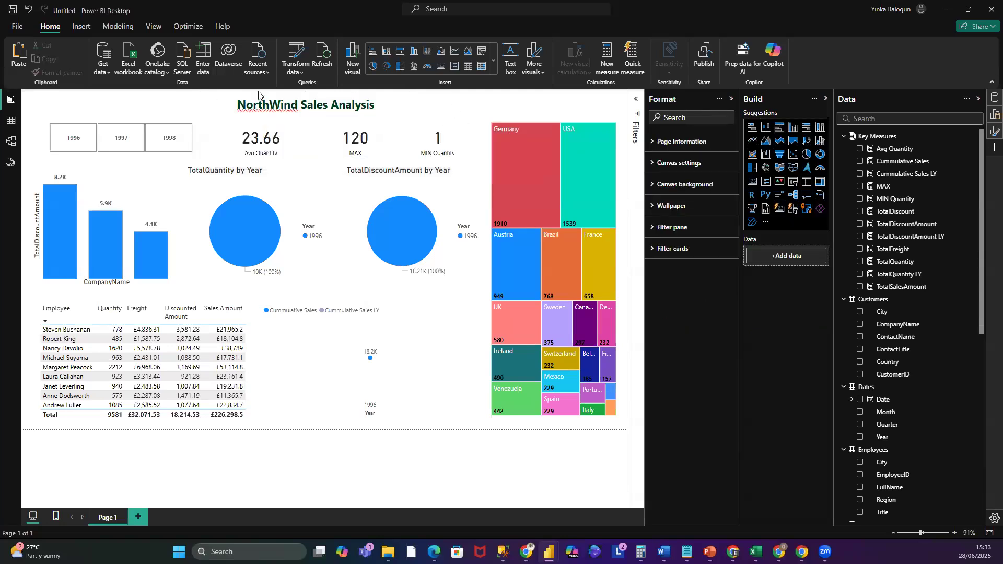
- Give the title text box a custom light blue background, #419DE8
click(215, 100)
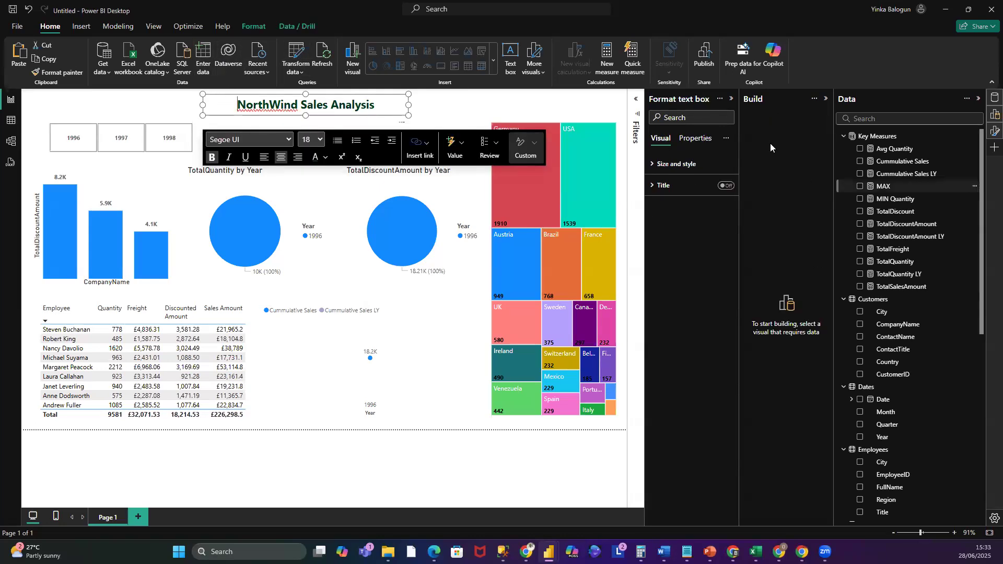
click(652, 166)
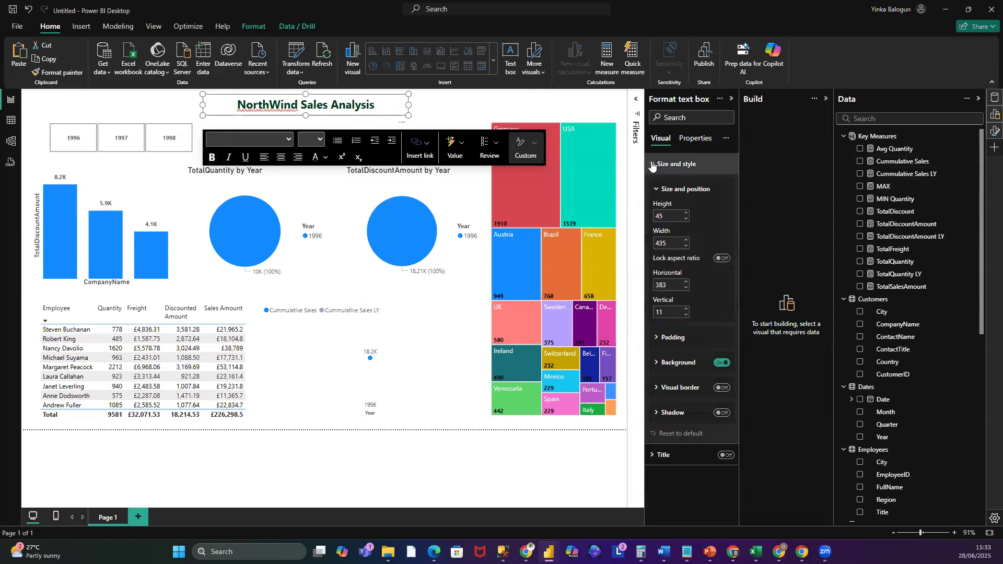
click(658, 362)
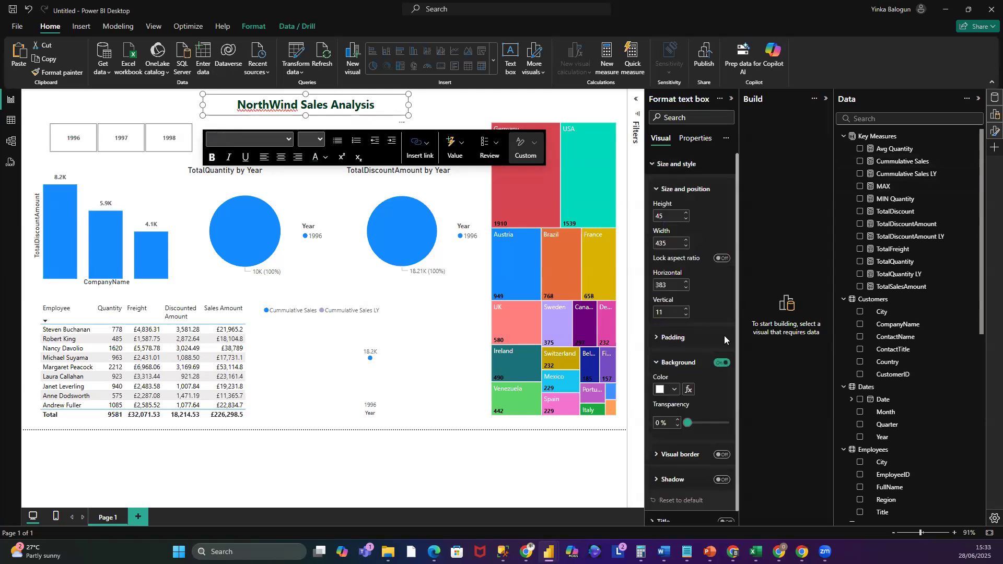
click(674, 390)
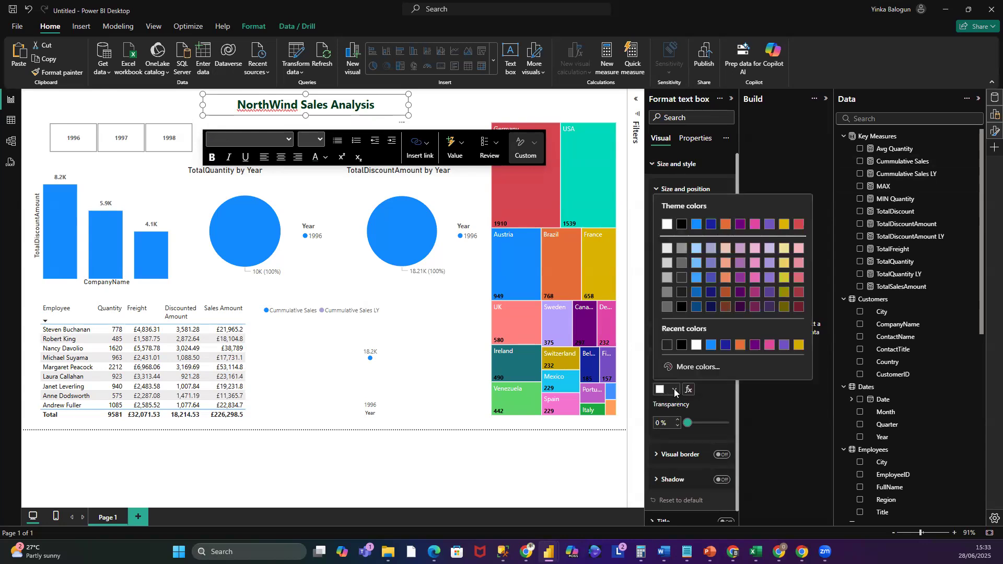
click(695, 368)
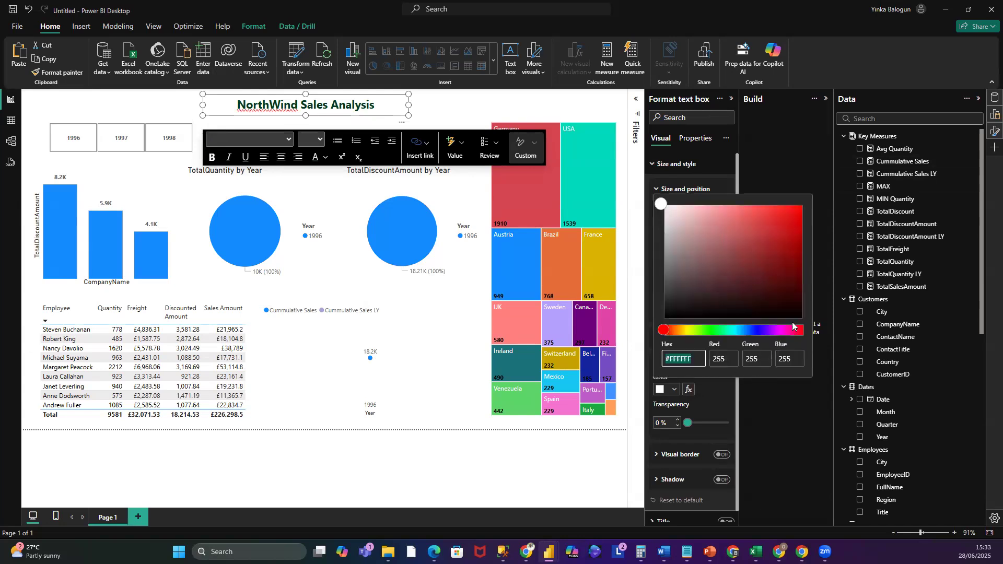
click(743, 331)
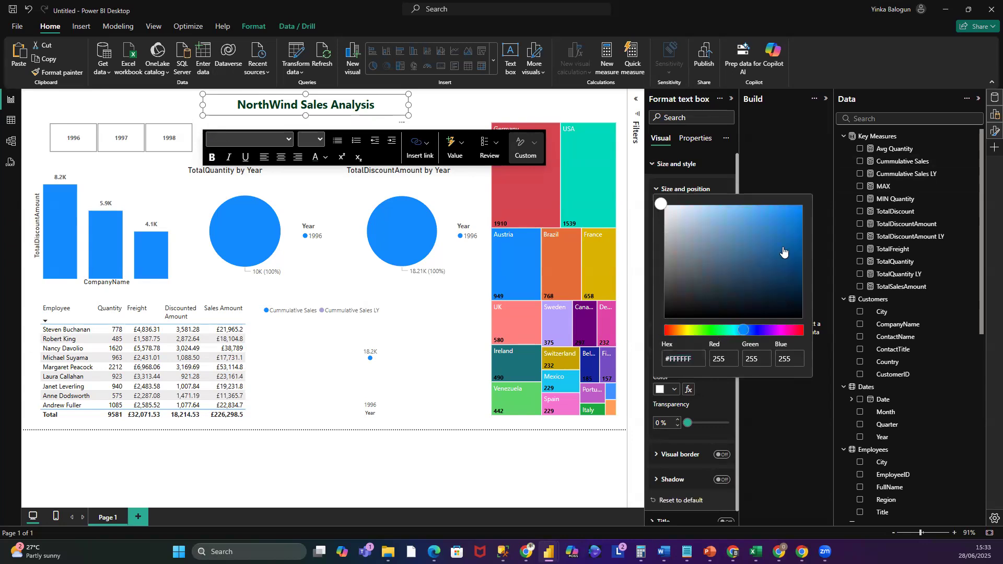
click(760, 215)
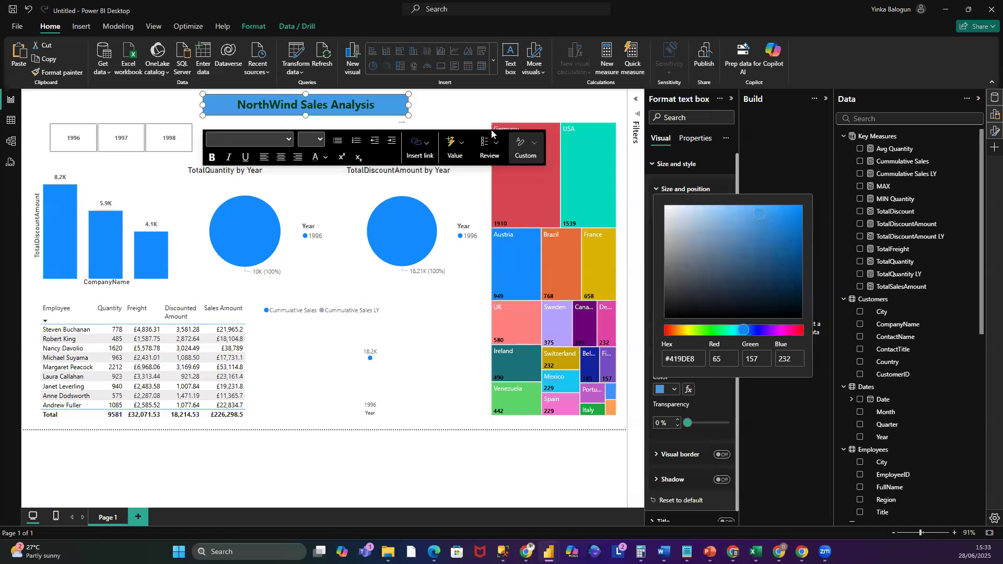
click(429, 102)
click(468, 108)
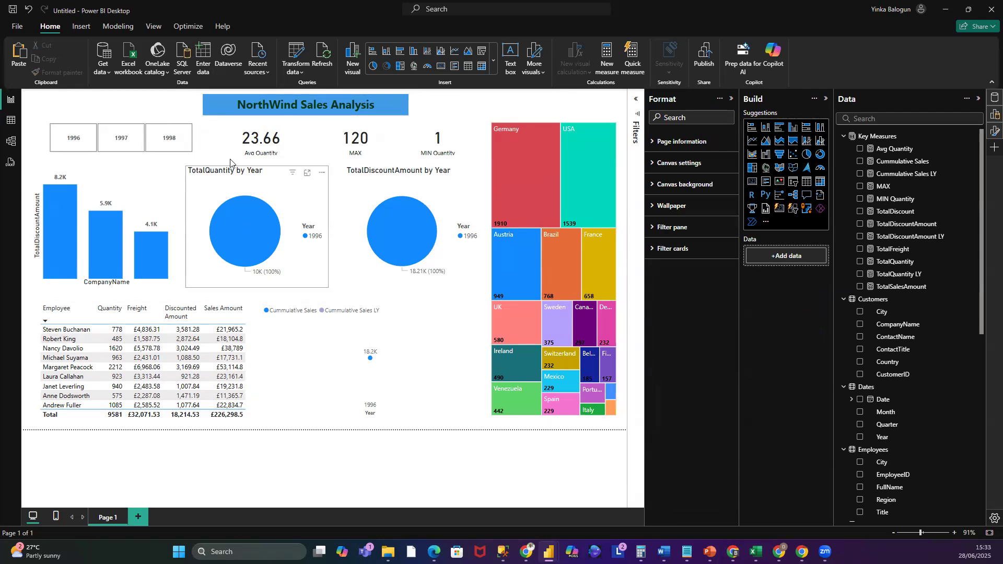
- Filter the report through the Year slicer tiles 1998, 1997 and 1996 to see how visuals respond
click(85, 172)
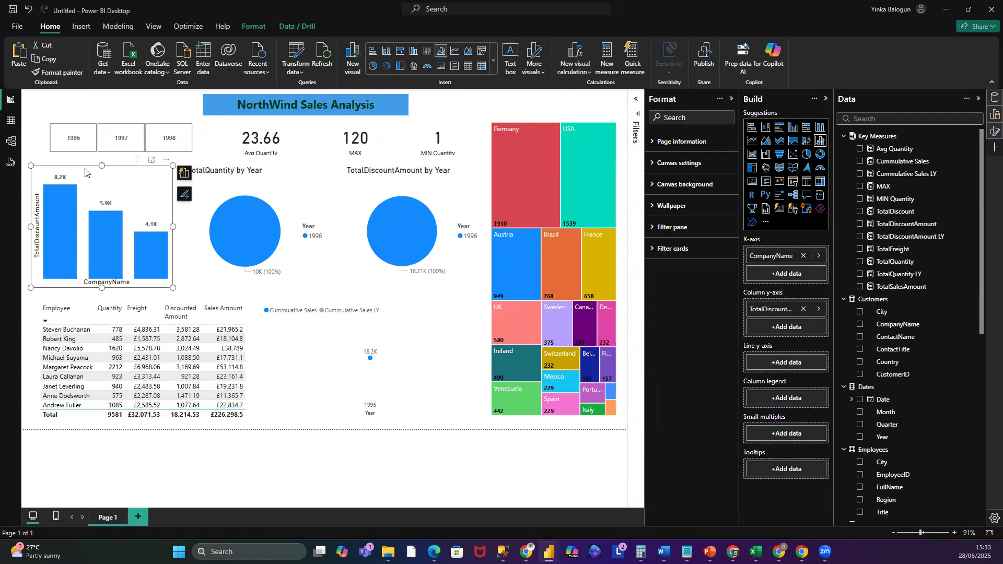
click(173, 142)
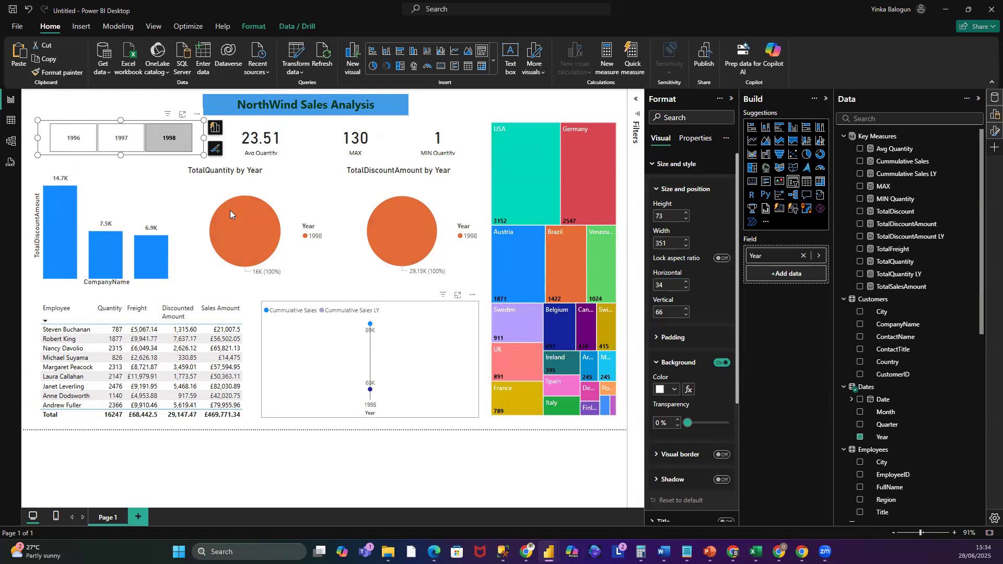
click(140, 139)
click(180, 139)
click(89, 140)
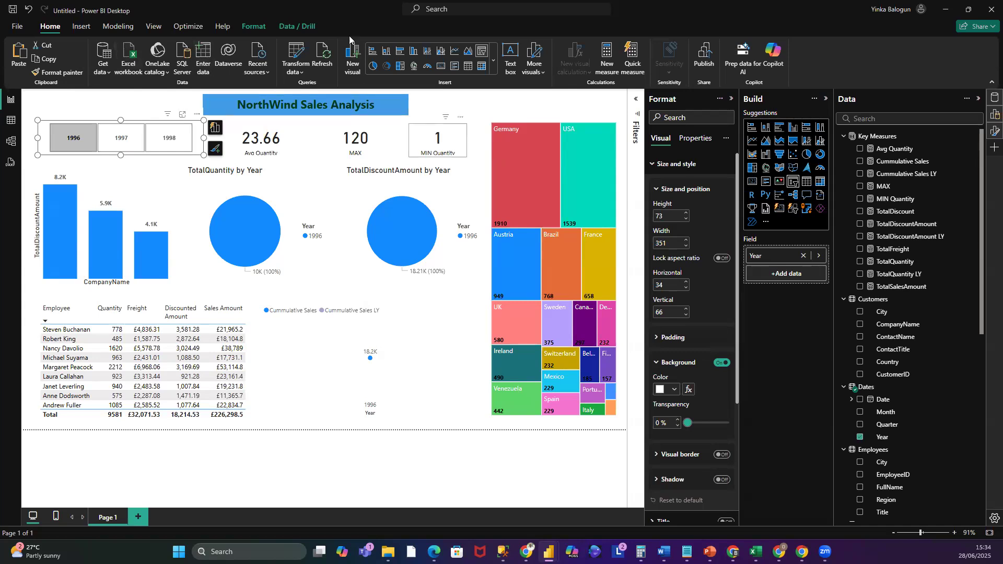
click(255, 31)
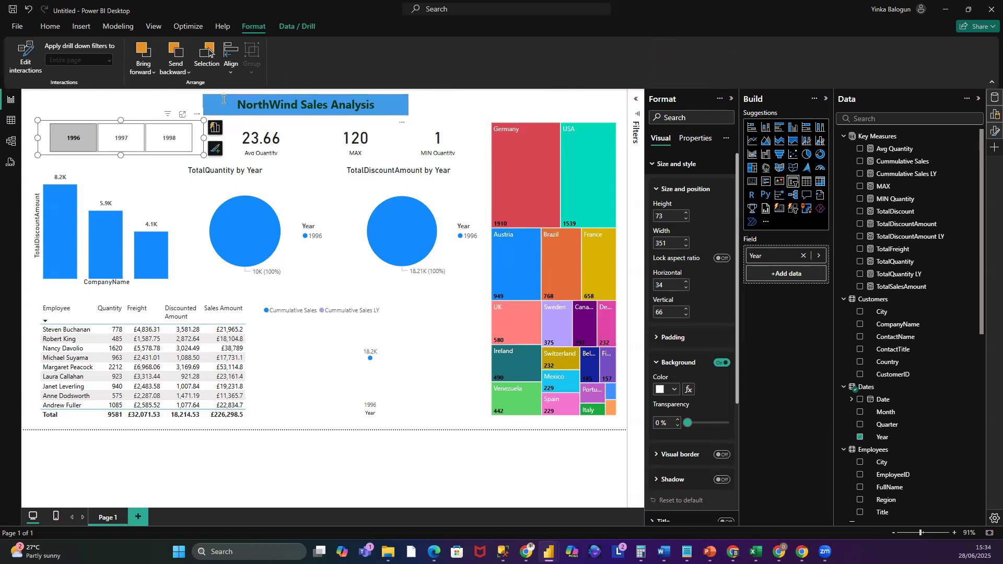
right_click(110, 120)
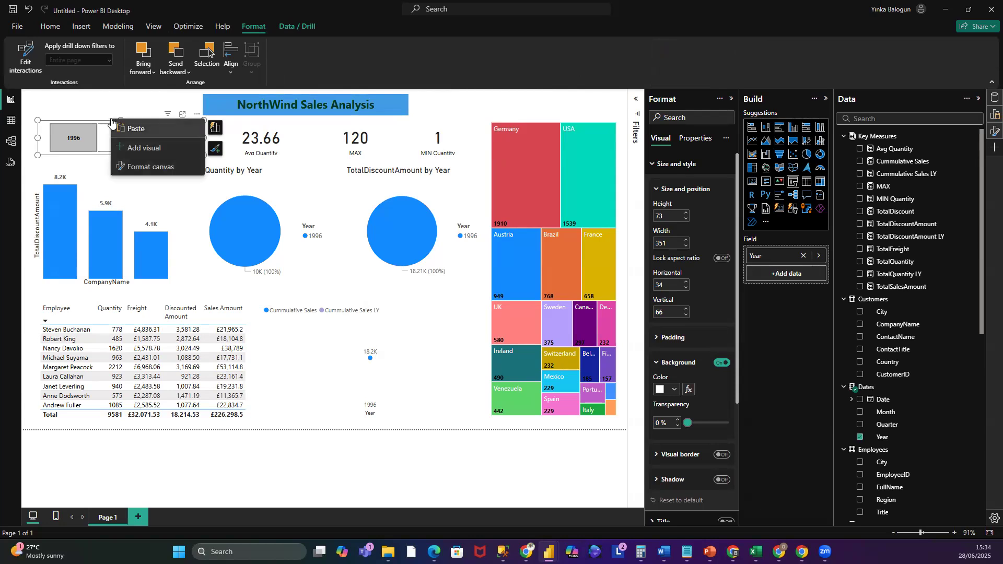
click(118, 110)
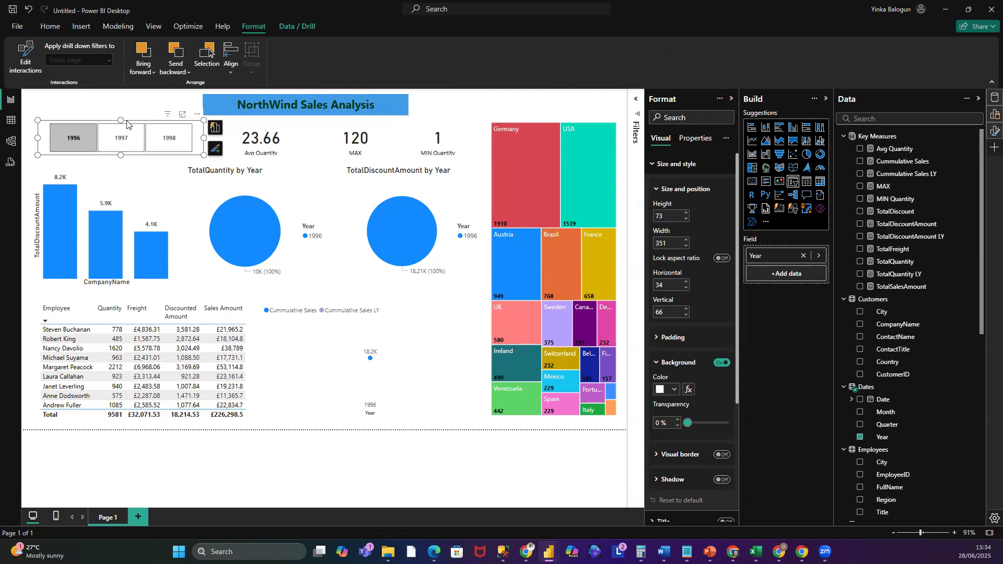
click(61, 144)
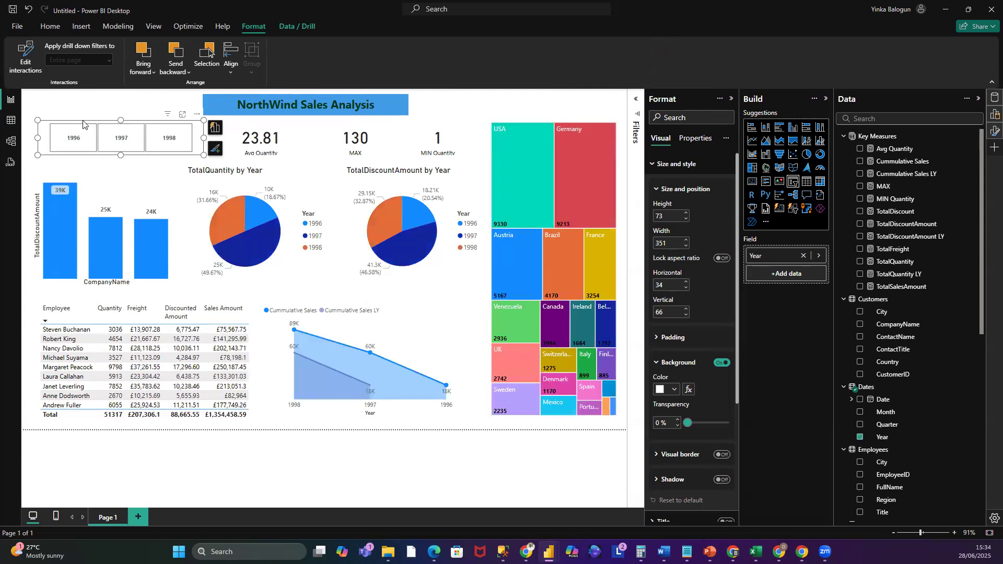
click(304, 28)
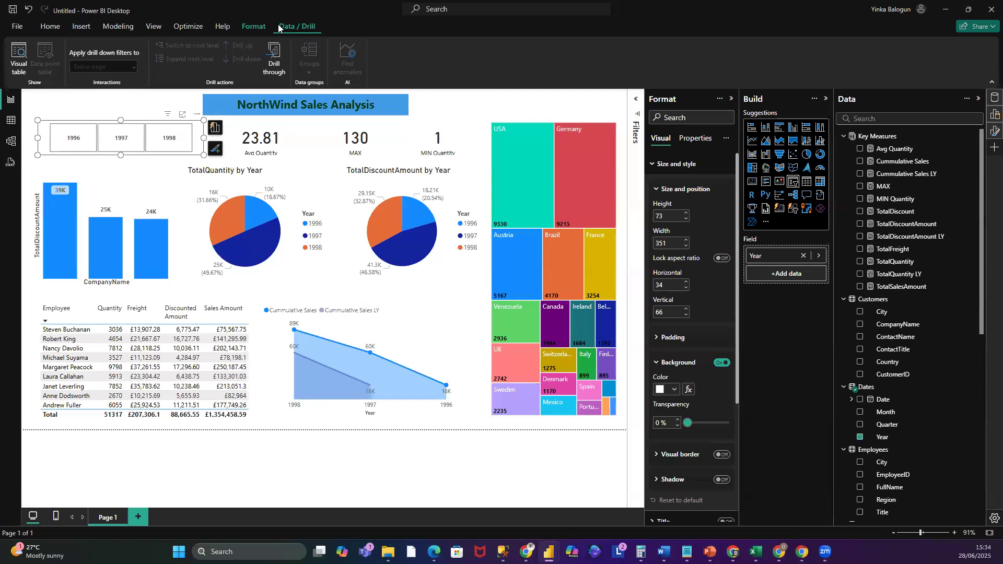
click(126, 28)
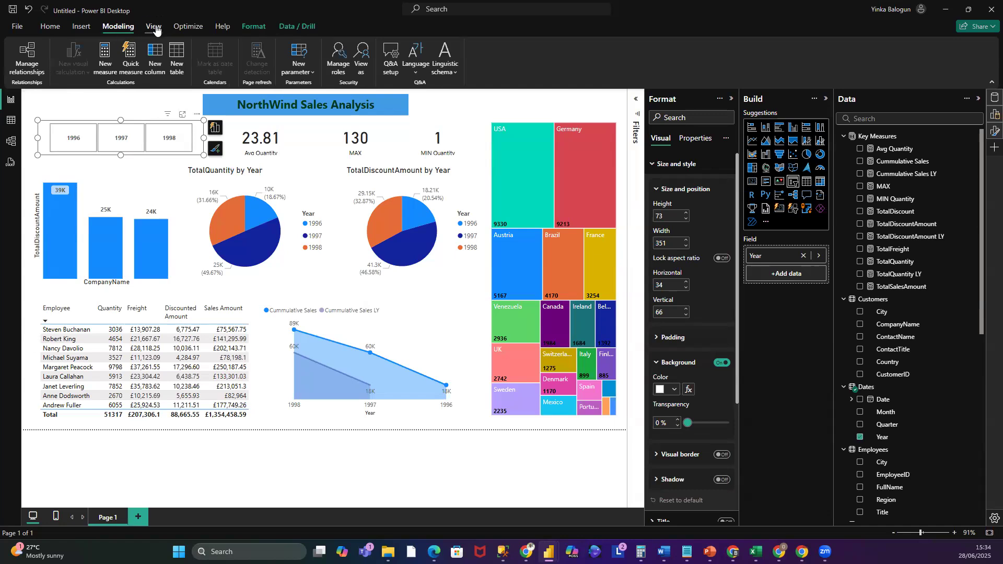
click(155, 29)
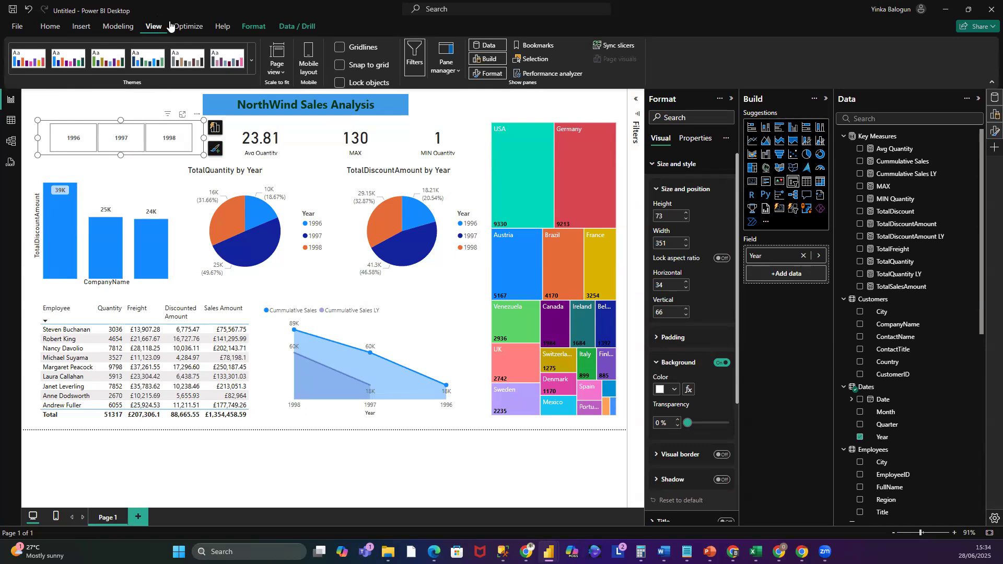
- Edit interactions so the Year slicer no longer filters the TotalQuantity and TotalDiscountAmount pie charts
click(250, 28)
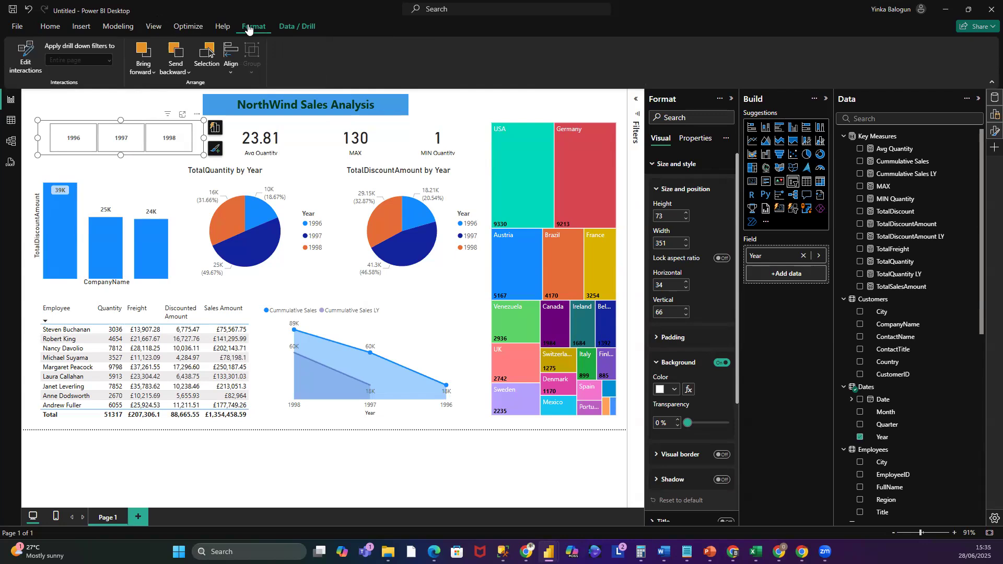
click(28, 53)
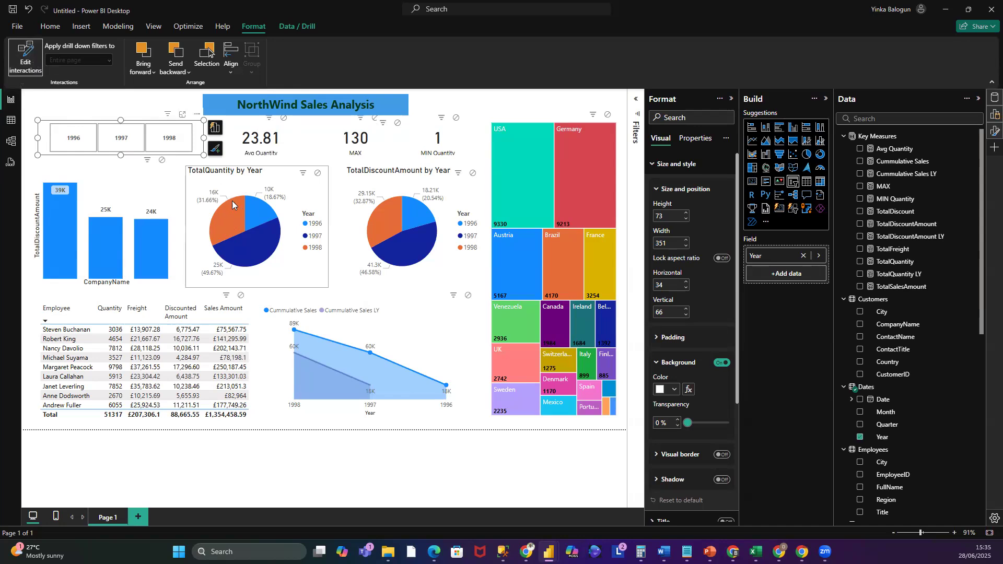
click(58, 128)
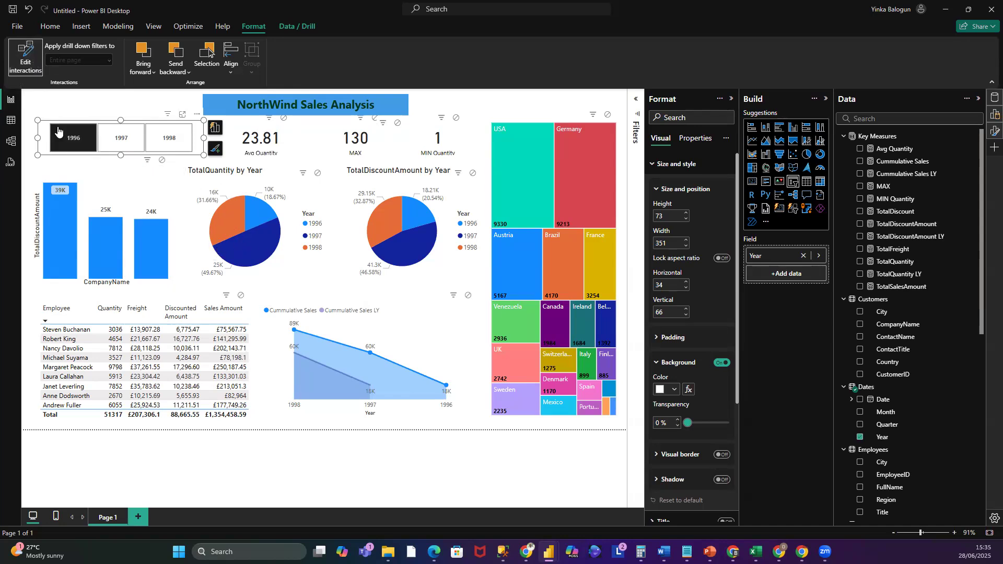
click(57, 146)
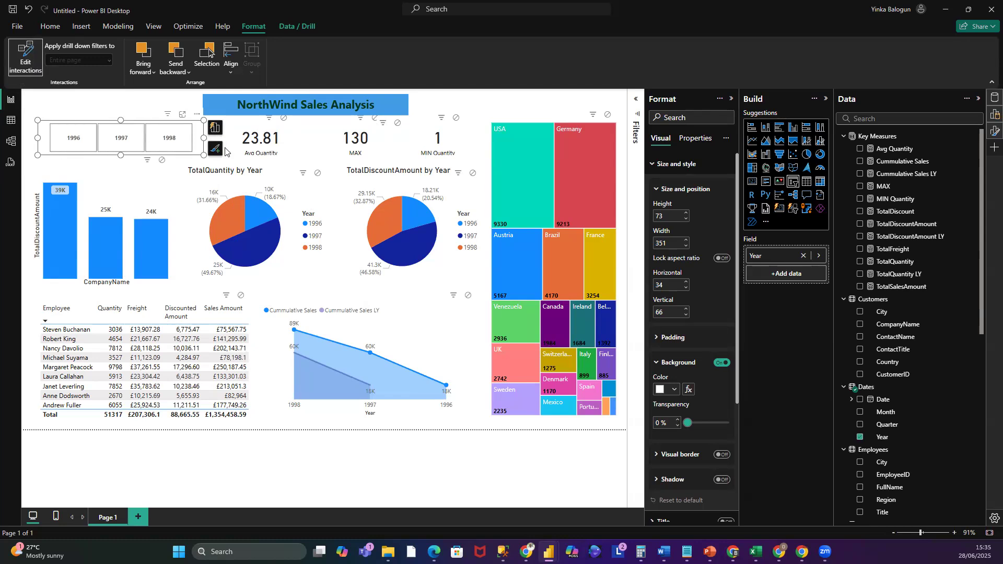
click(318, 174)
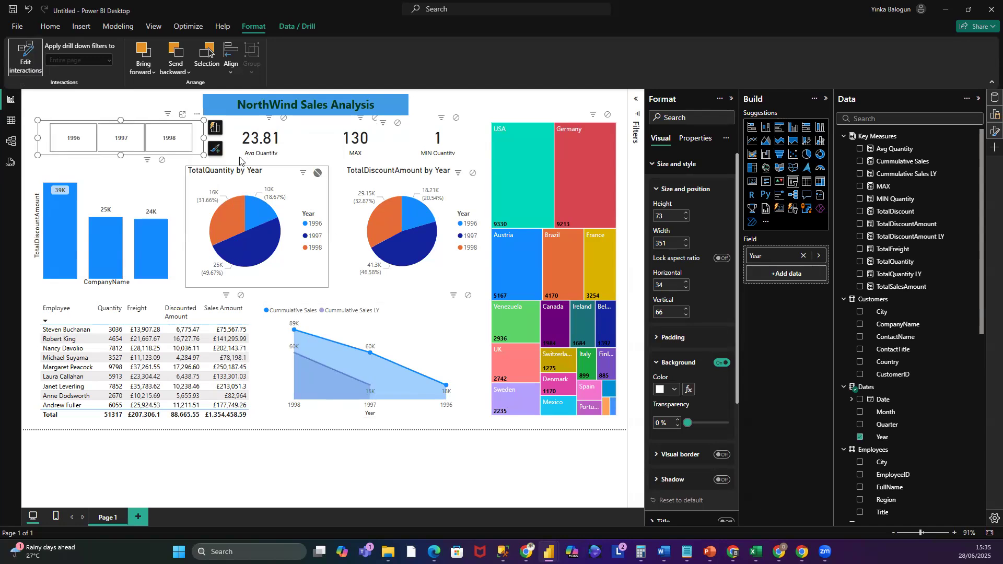
click(473, 175)
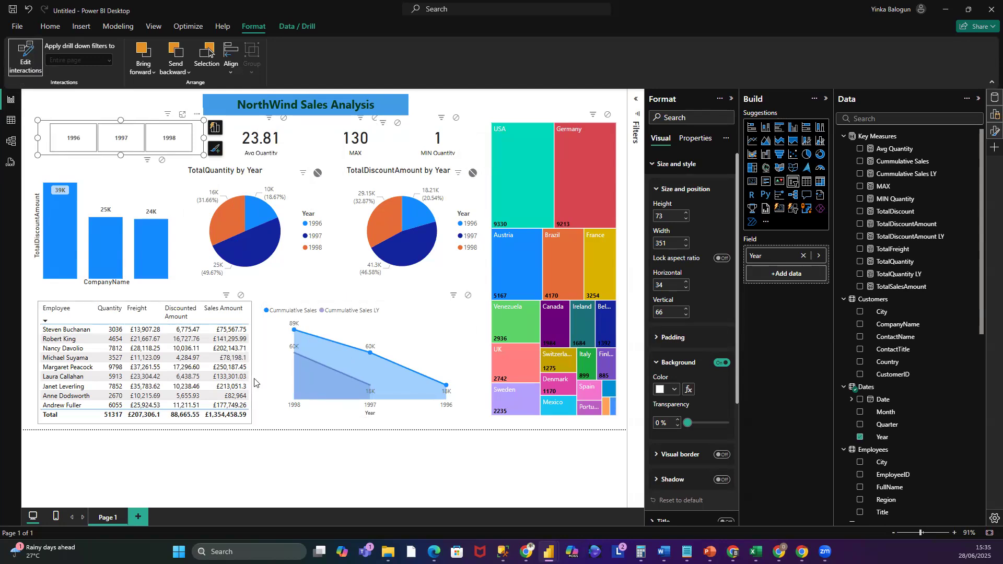
click(99, 104)
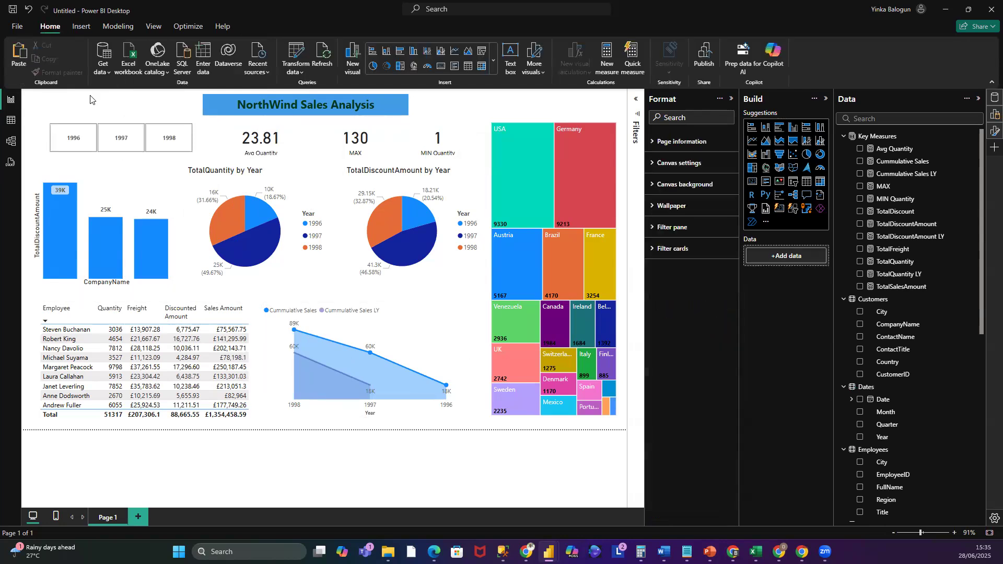
- Select each Year slicer tile in turn to check which visuals are filtered
click(73, 139)
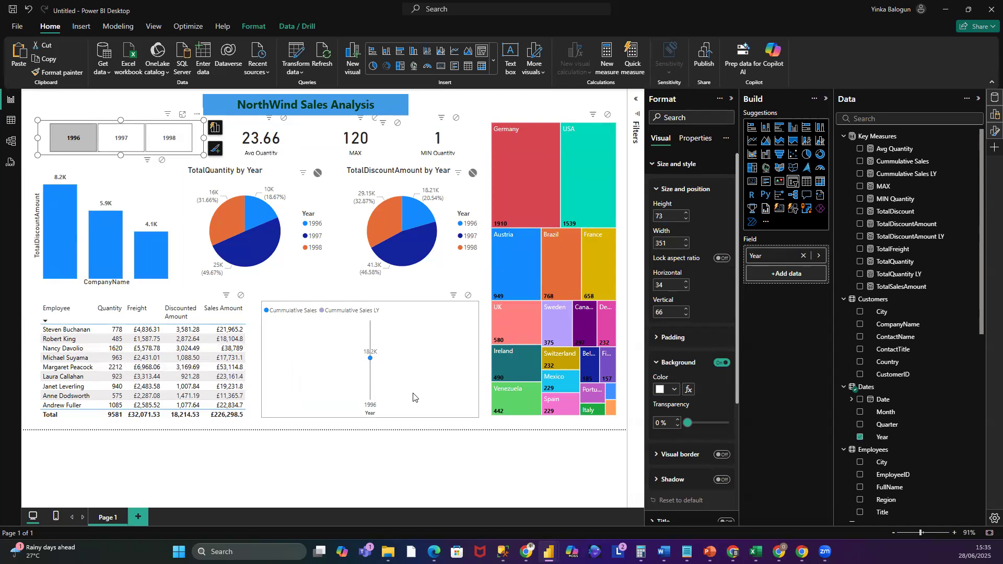
click(124, 141)
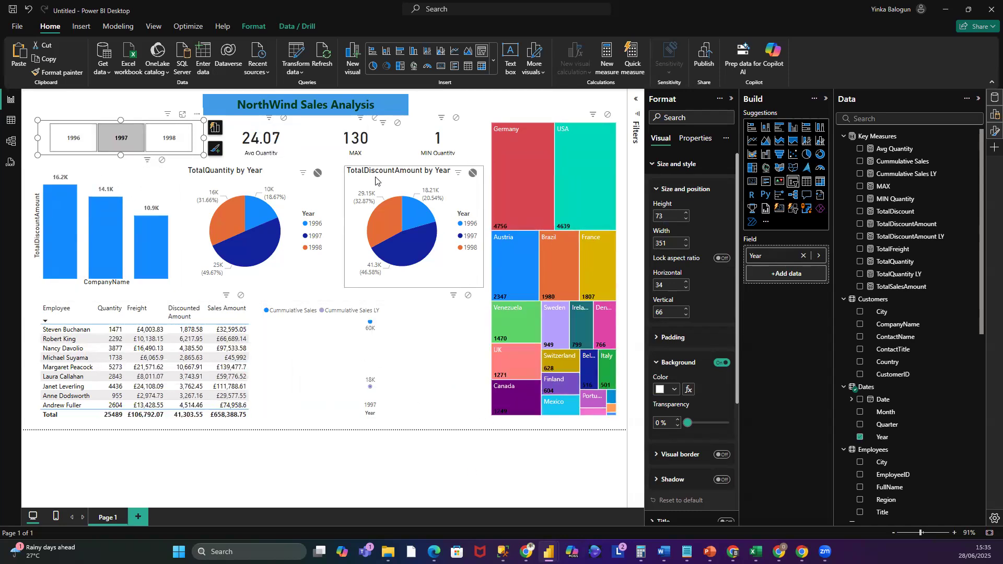
click(159, 140)
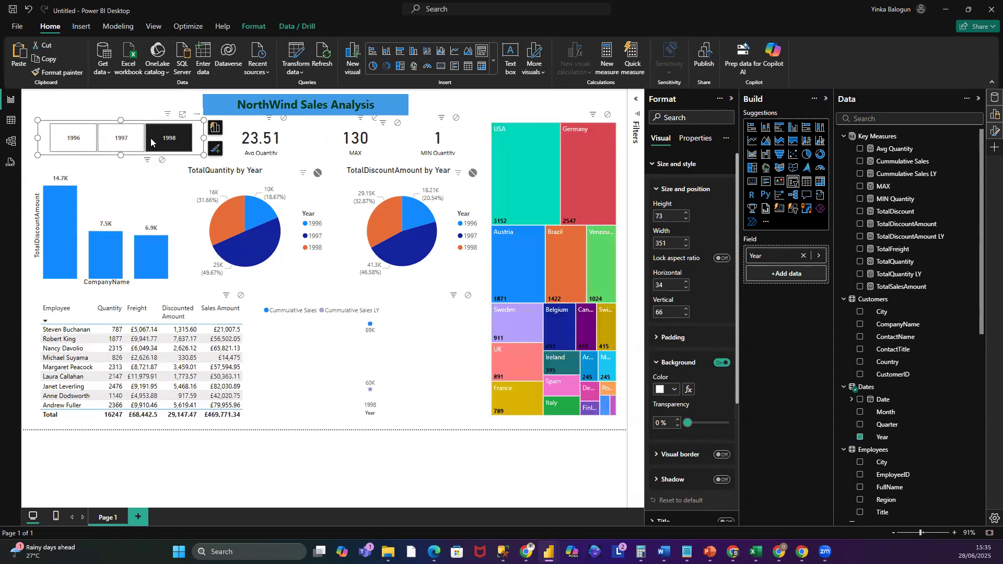
click(78, 139)
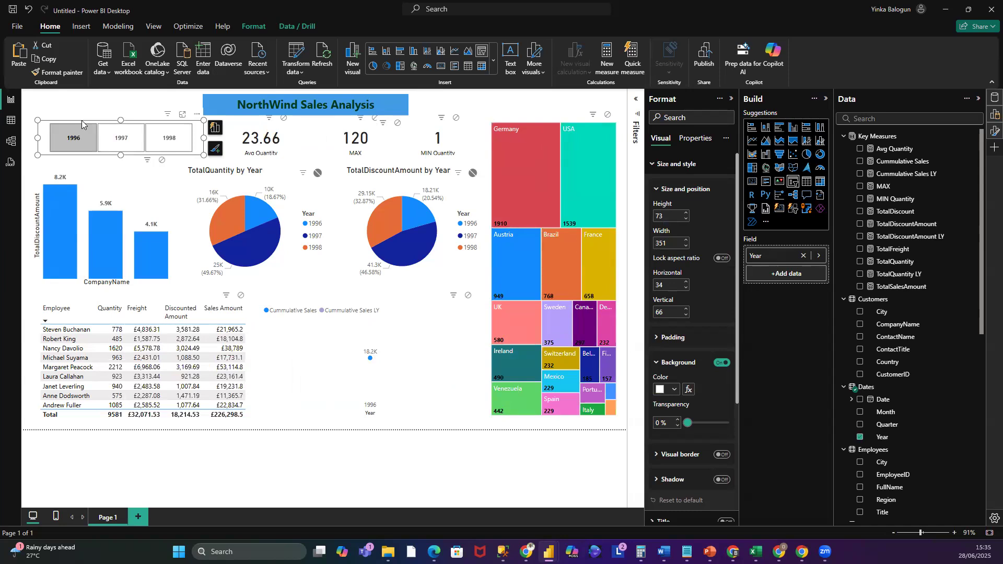
- Edit interactions so the Year slicer no longer filters the cumulative sales line chart
click(248, 27)
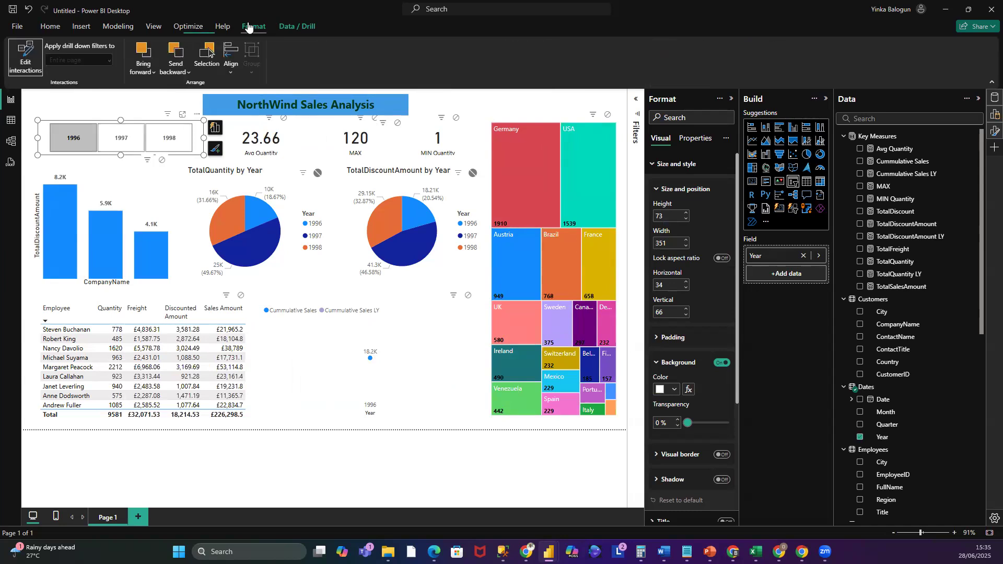
click(25, 56)
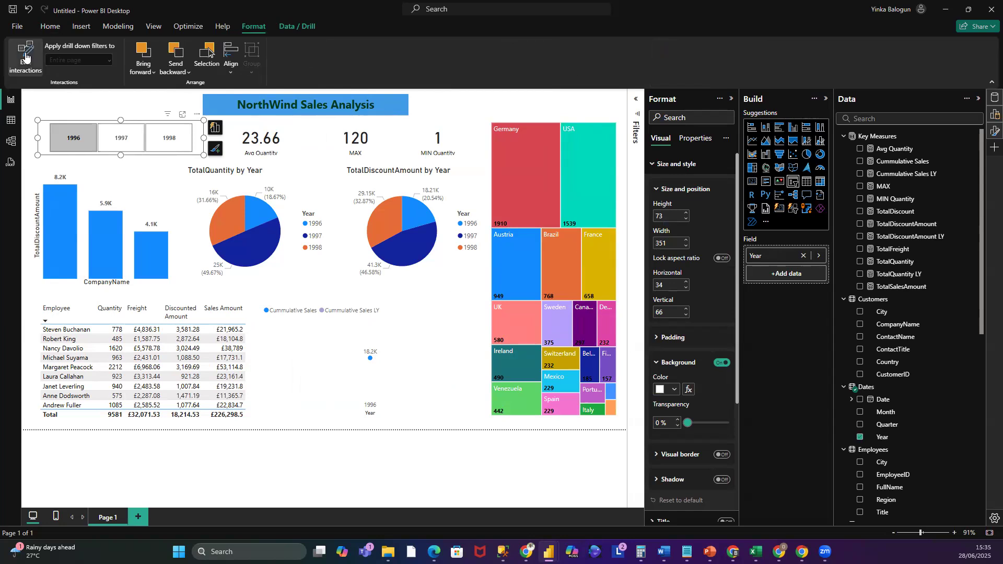
click(25, 56)
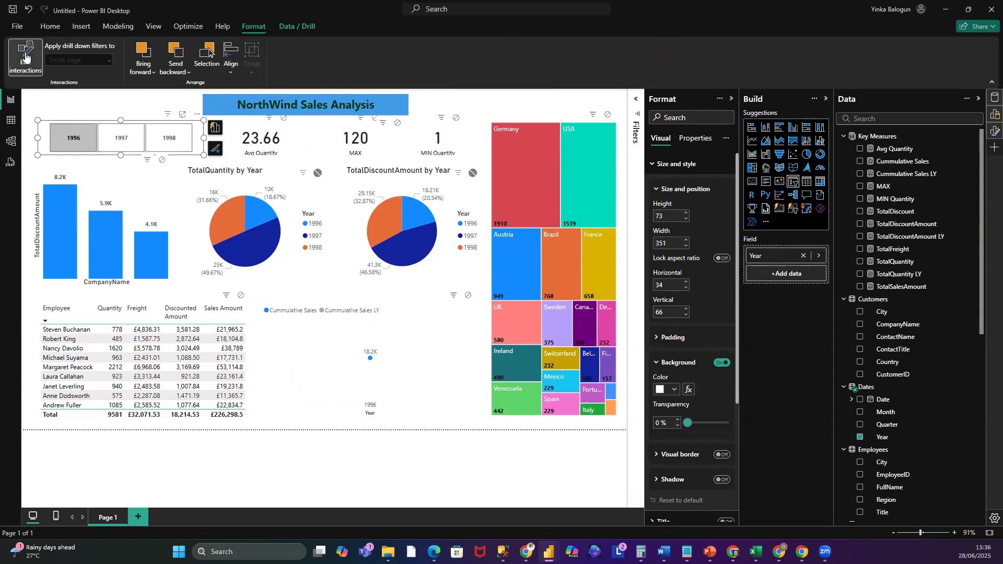
click(468, 296)
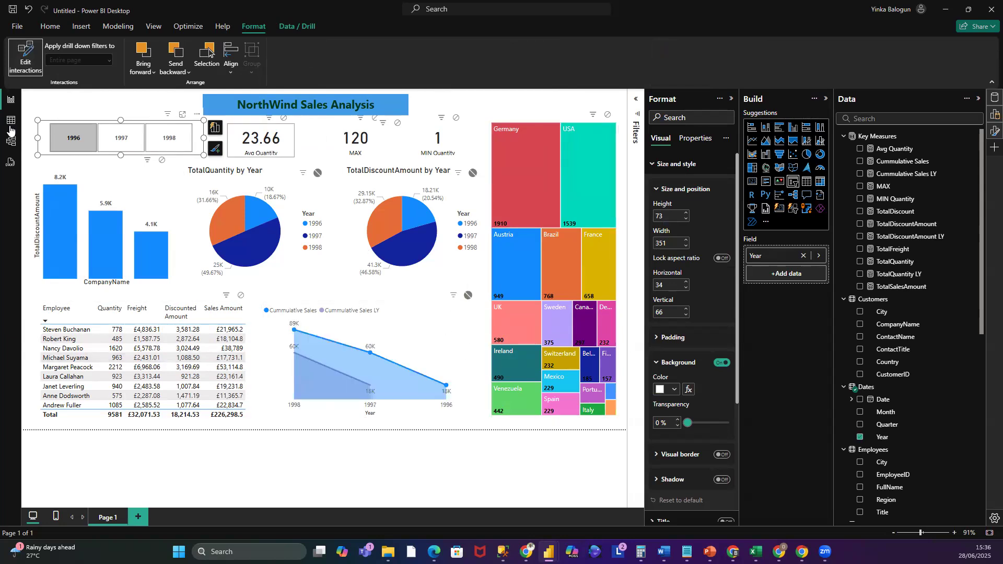
click(95, 107)
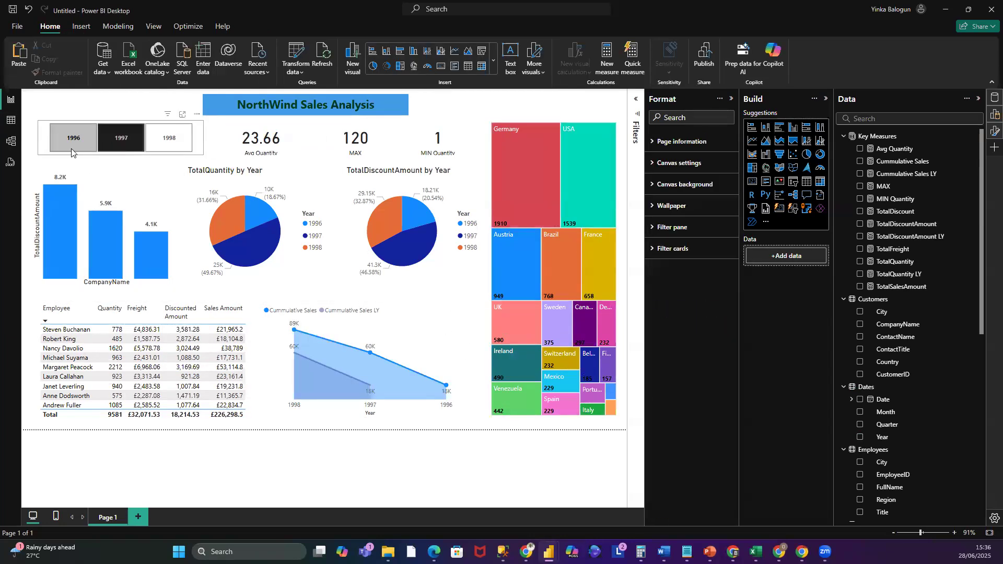
- Test the Year slicer with the 1997 and 1998 tiles and clear the selection
click(121, 138)
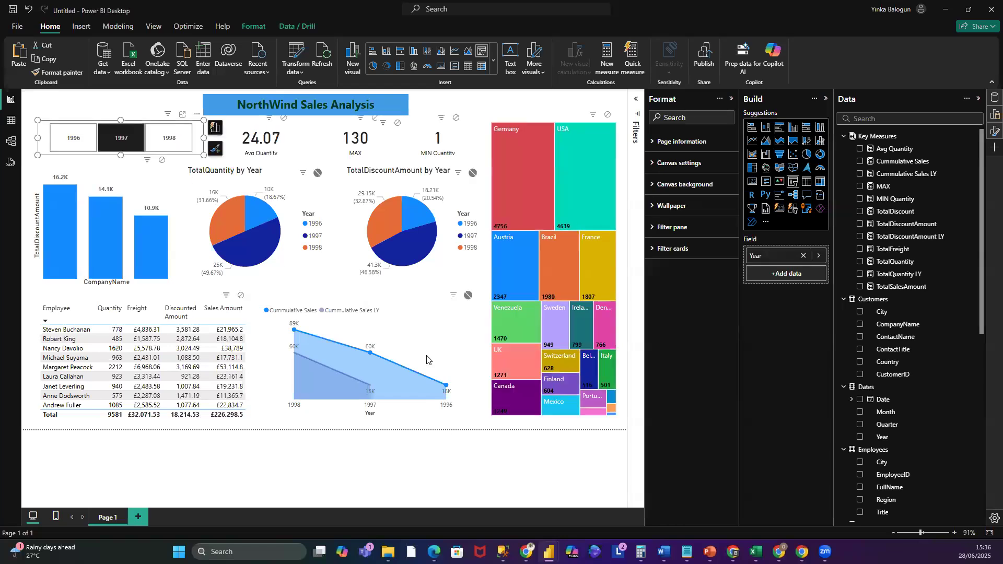
click(174, 145)
click(469, 104)
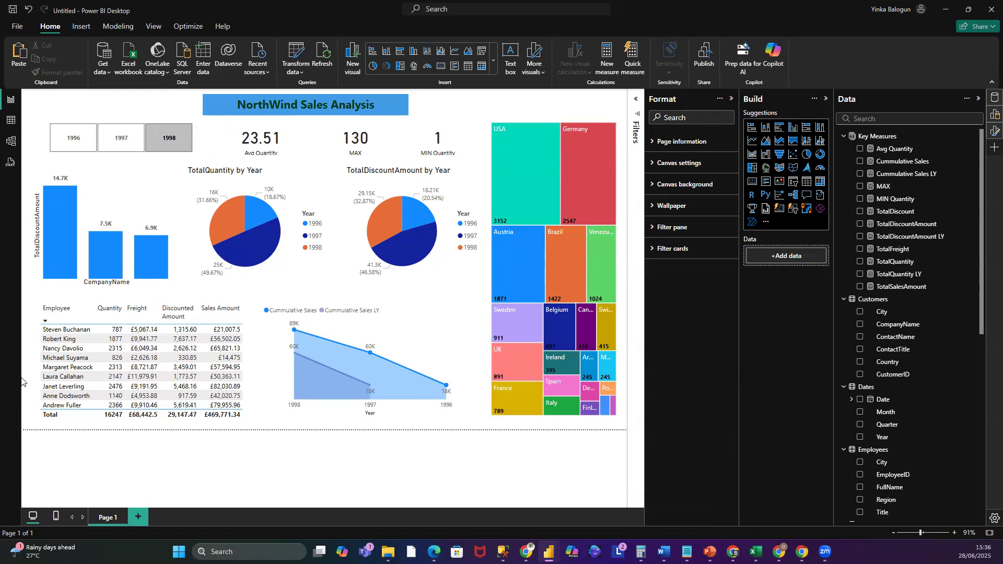
click(162, 138)
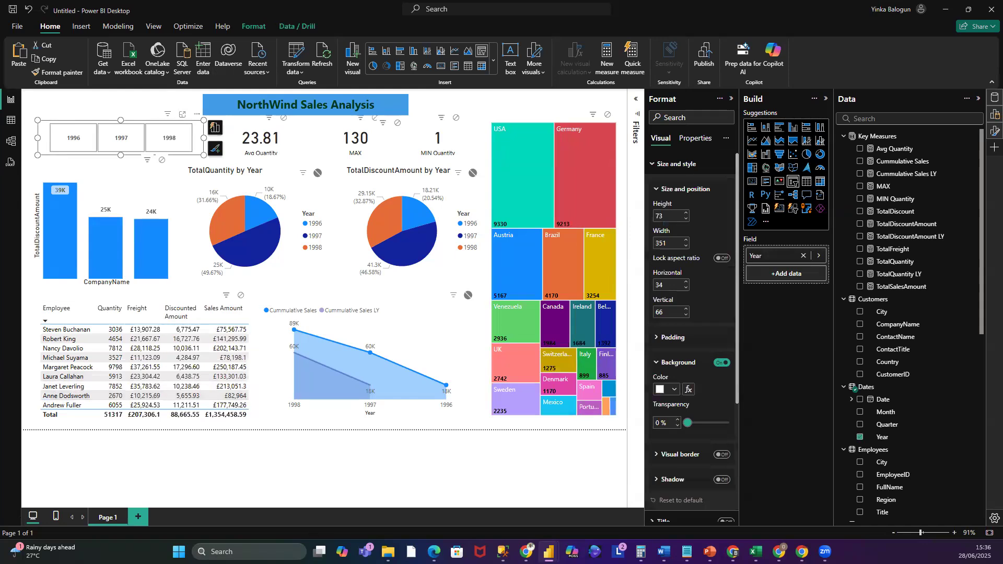
click(481, 110)
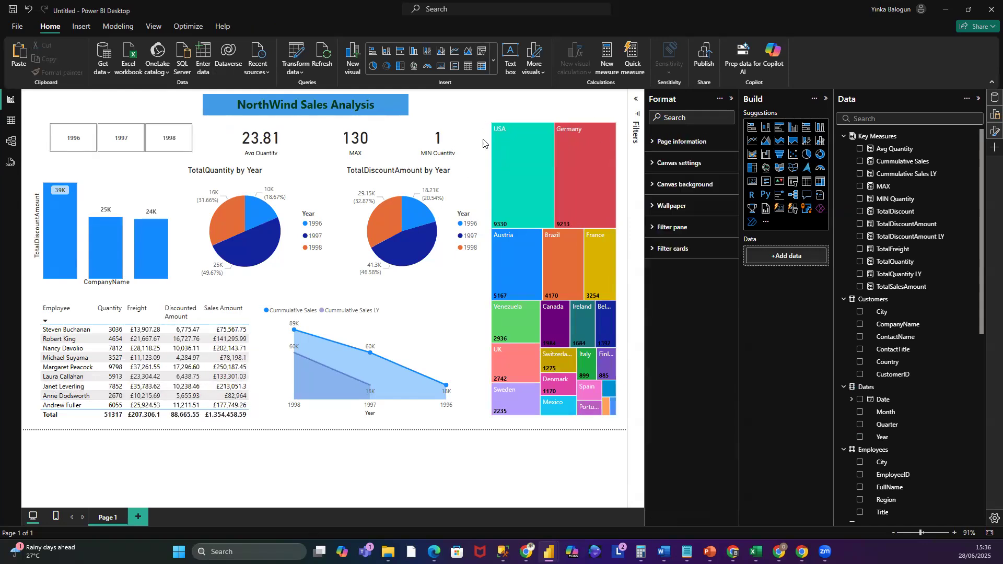
- Rename the discount pie chart's value field for this visual to Discount Amount
click(372, 168)
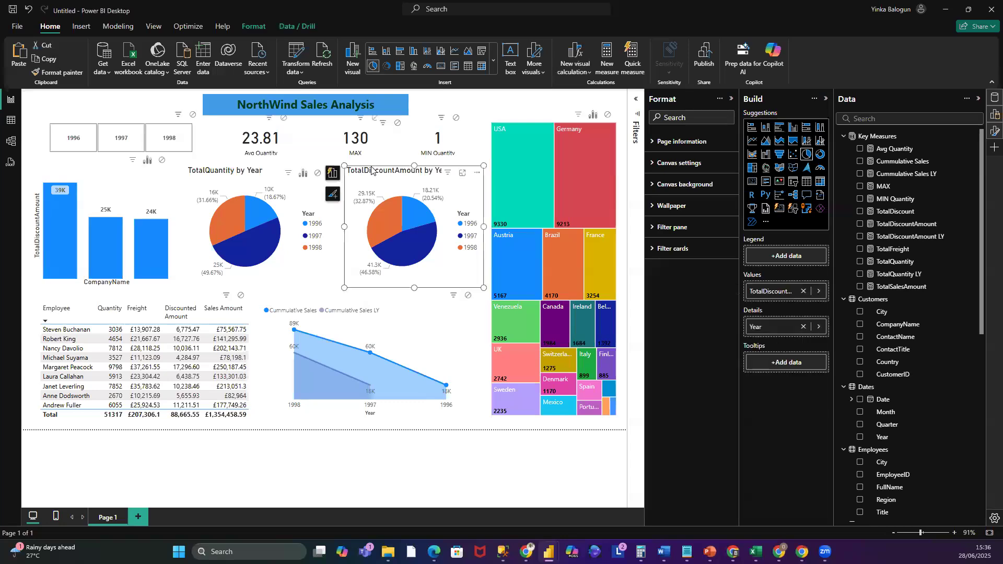
right_click(783, 291)
click(853, 301)
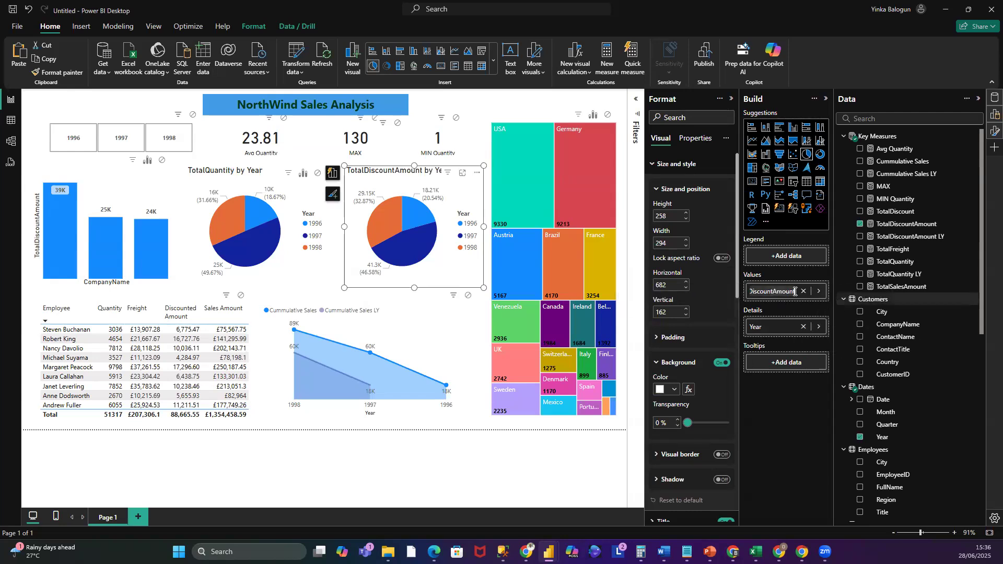
click(774, 292)
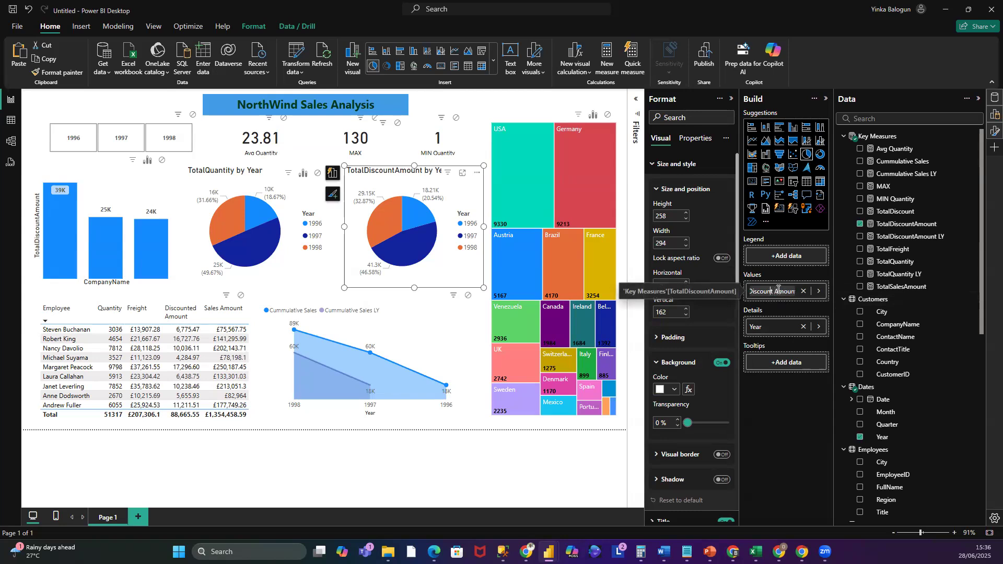
key(Left)
key(Left)
key(Left)
key(Delete)
key(Delete)
click(767, 409)
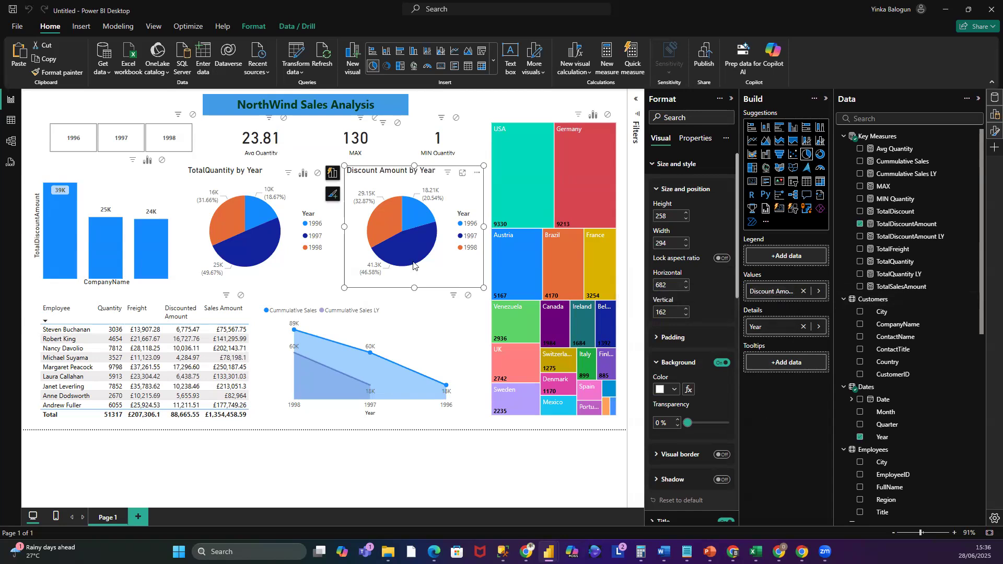
click(402, 164)
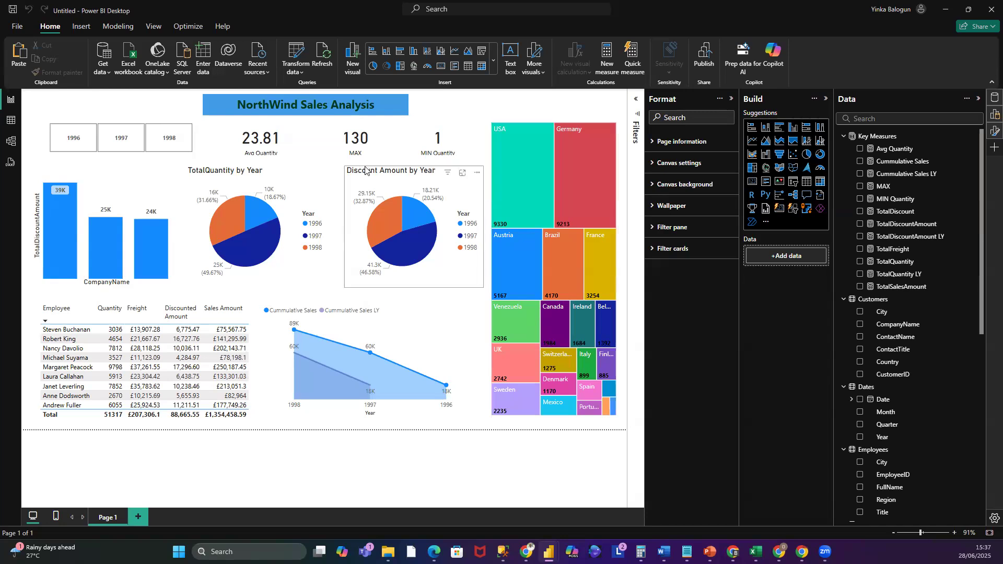
- Center the discount pie chart's title and set its font size to 10
click(365, 170)
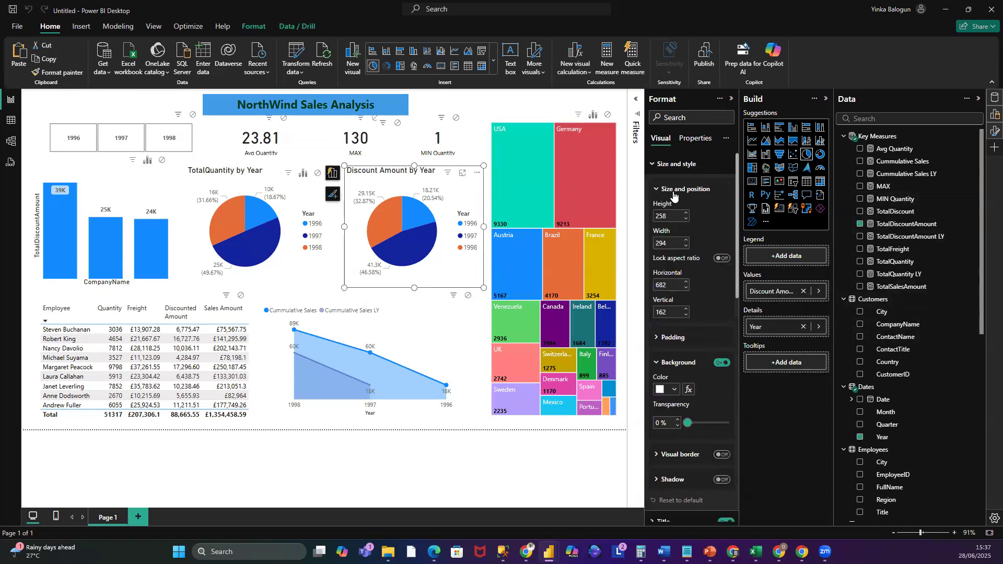
click(652, 166)
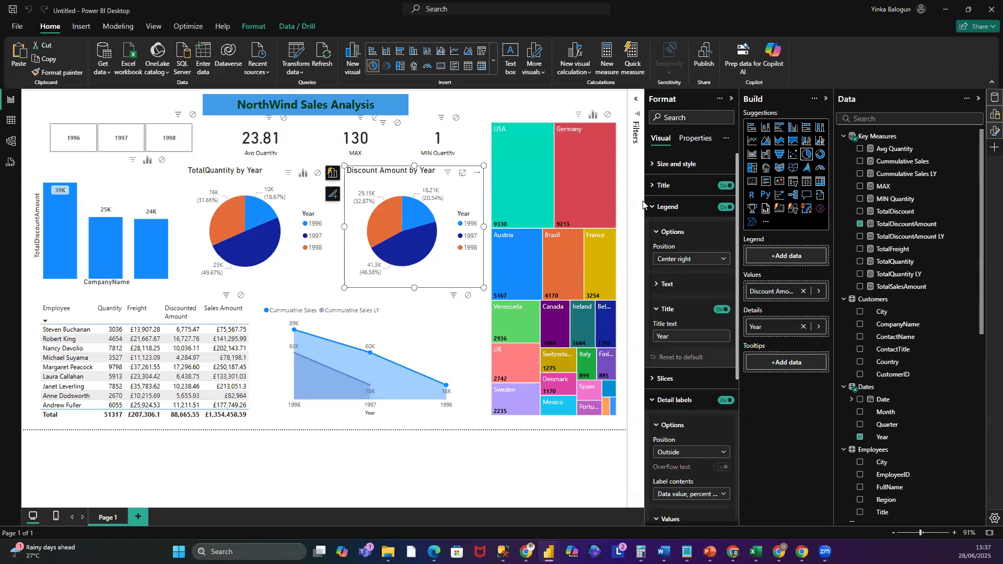
click(655, 184)
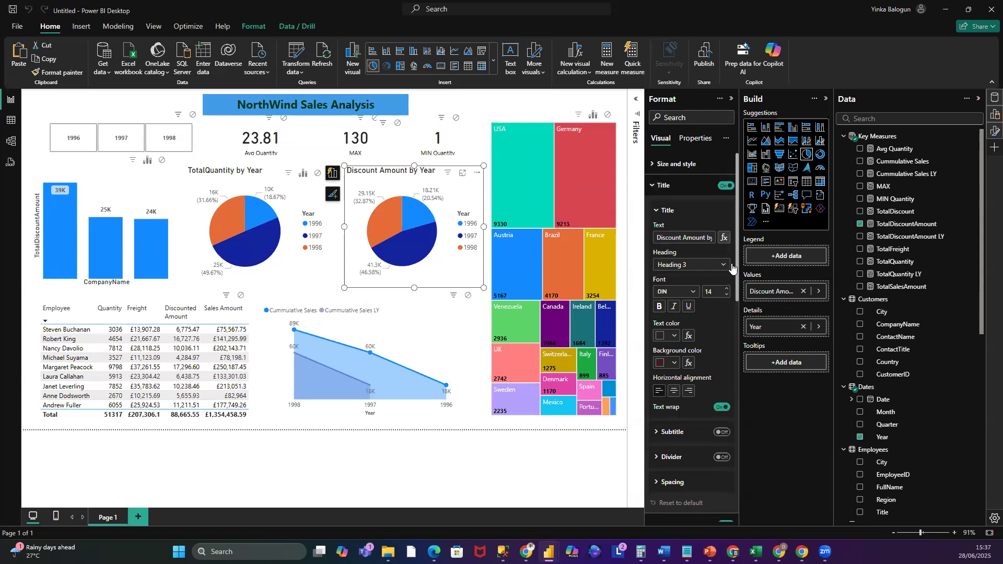
click(674, 391)
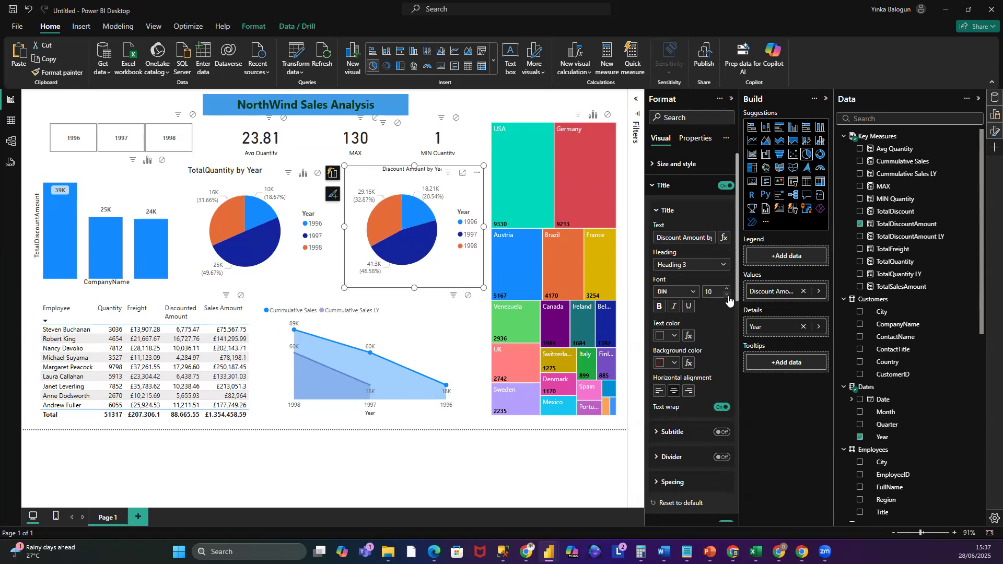
click(482, 103)
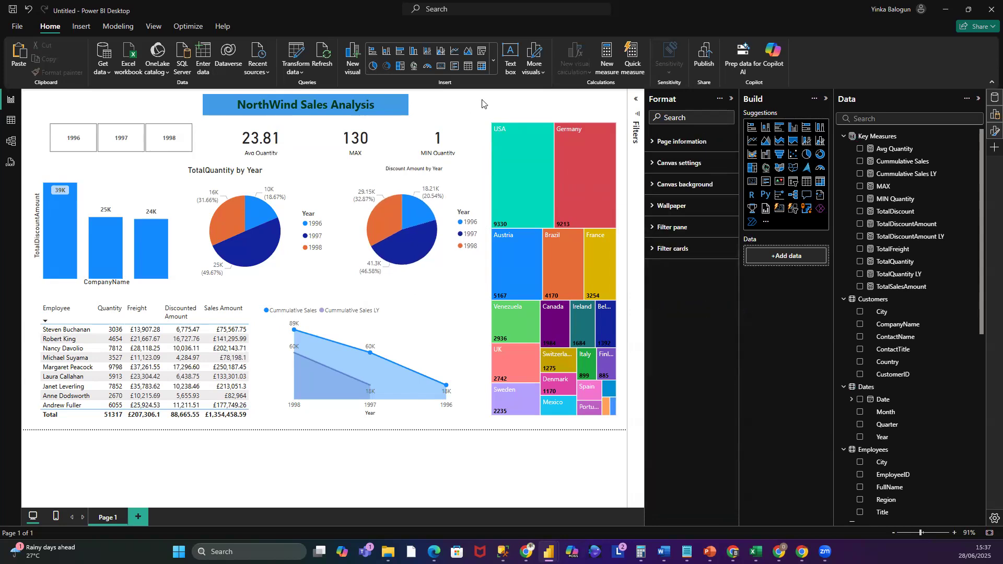
- Nudge the MIN Quantity and Avg Quantity cards slightly downward to line them up with the MAX card
click(453, 157)
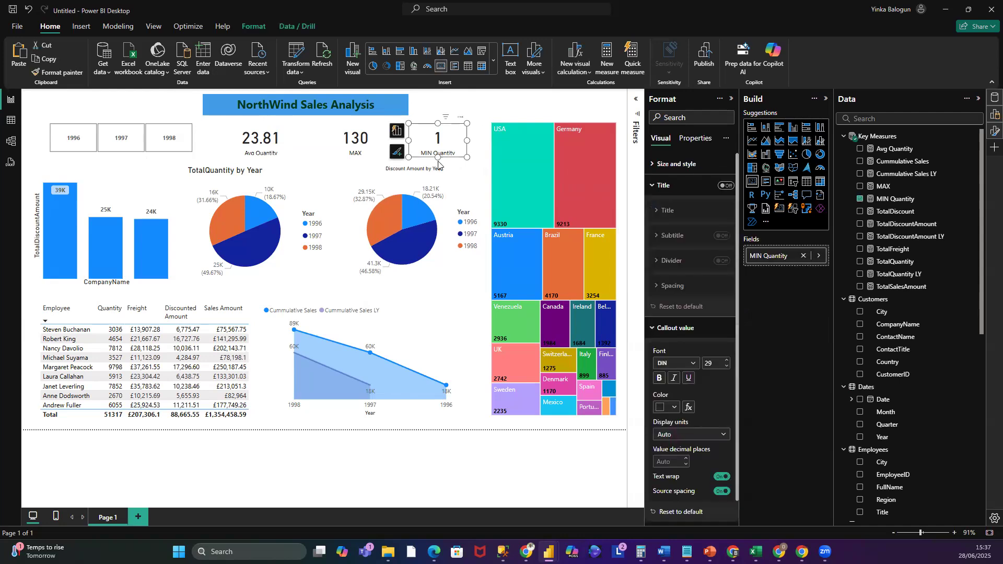
drag(439, 161, 438, 162)
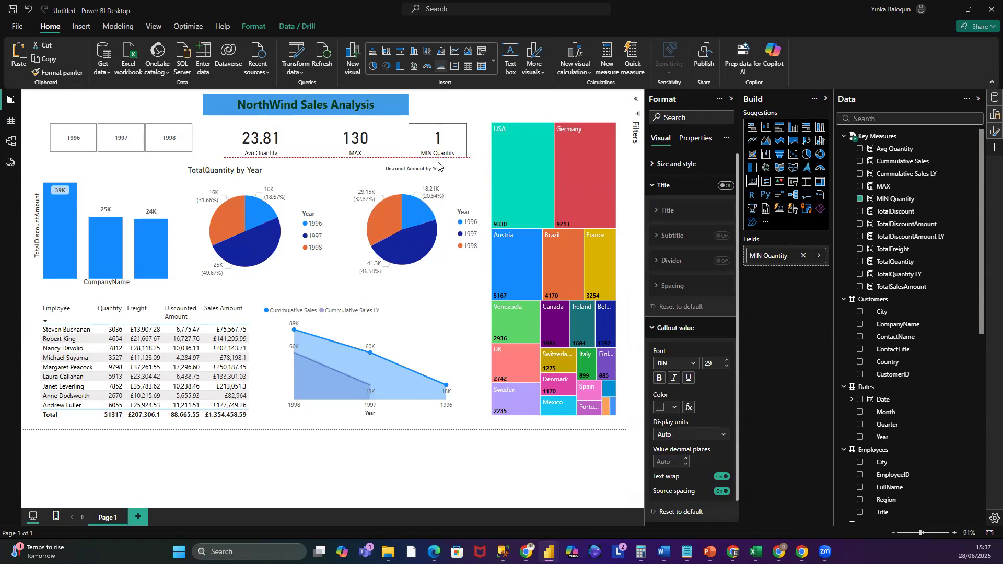
drag(438, 166, 439, 166)
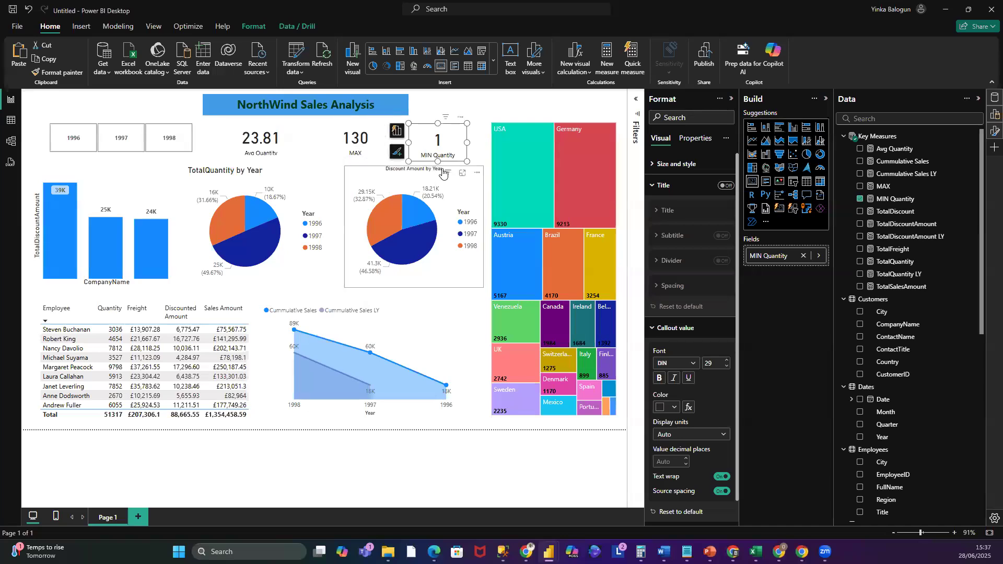
mouse_move(443, 173)
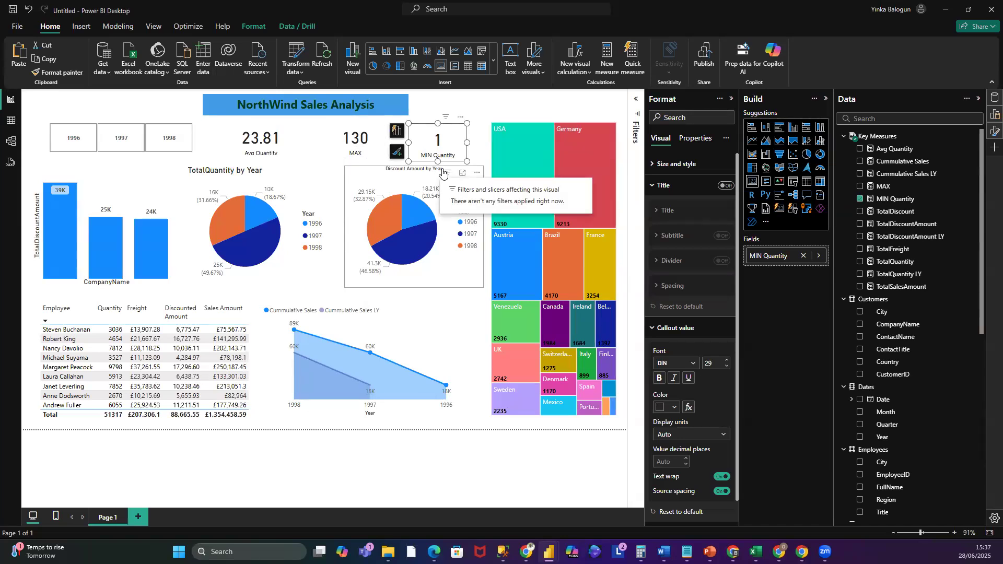
click(264, 156)
drag(262, 158, 262, 162)
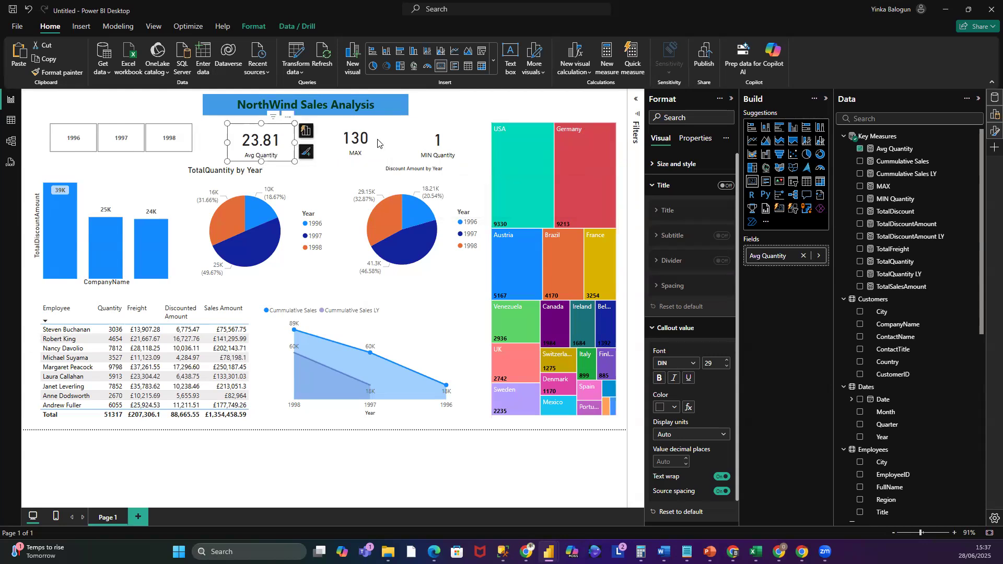
click(478, 112)
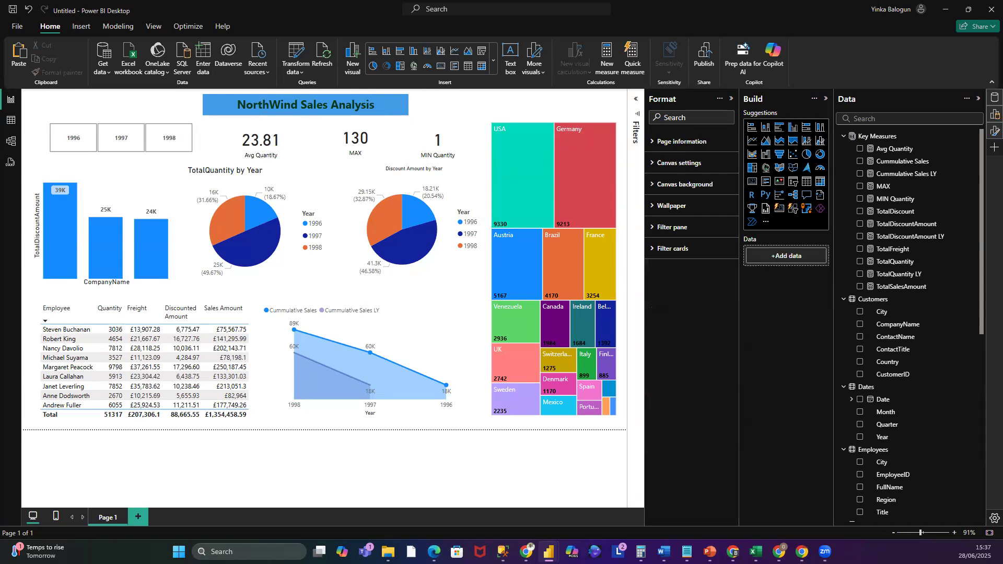
- Rename the quantity pie chart's title to Quantity by Year
click(235, 168)
click(235, 171)
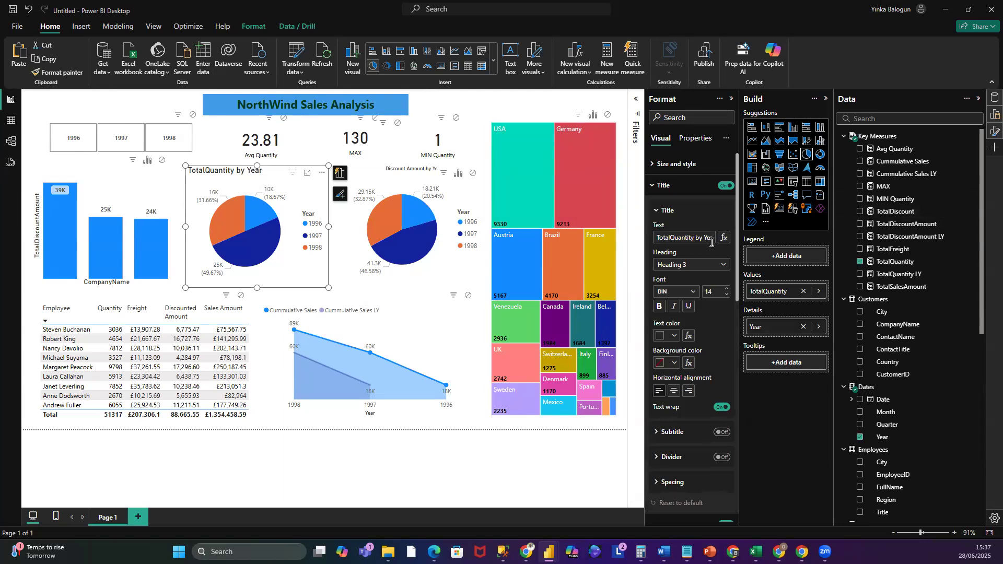
click(672, 237)
key(BackSpace)
key(BackSpace)
key(BackSpace)
key(BackSpace)
key(BackSpace)
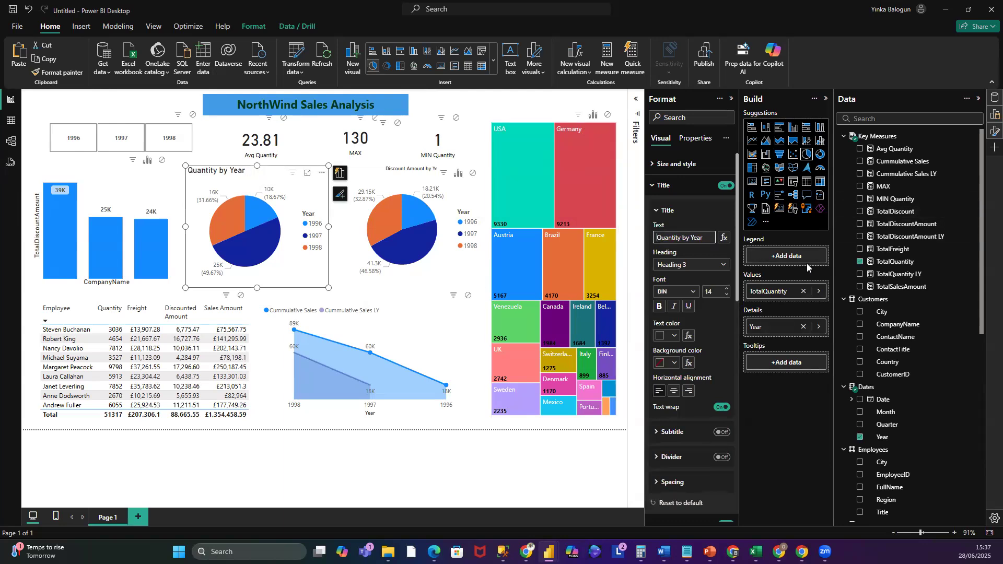
- Set the quantity pie chart's title font size to 9 and center it
click(726, 296)
click(725, 297)
click(674, 392)
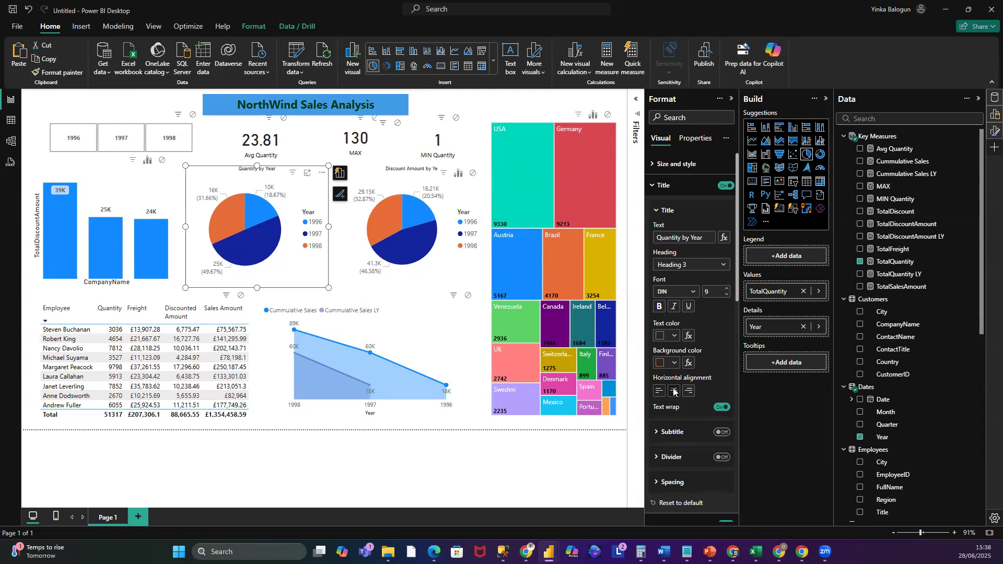
click(319, 150)
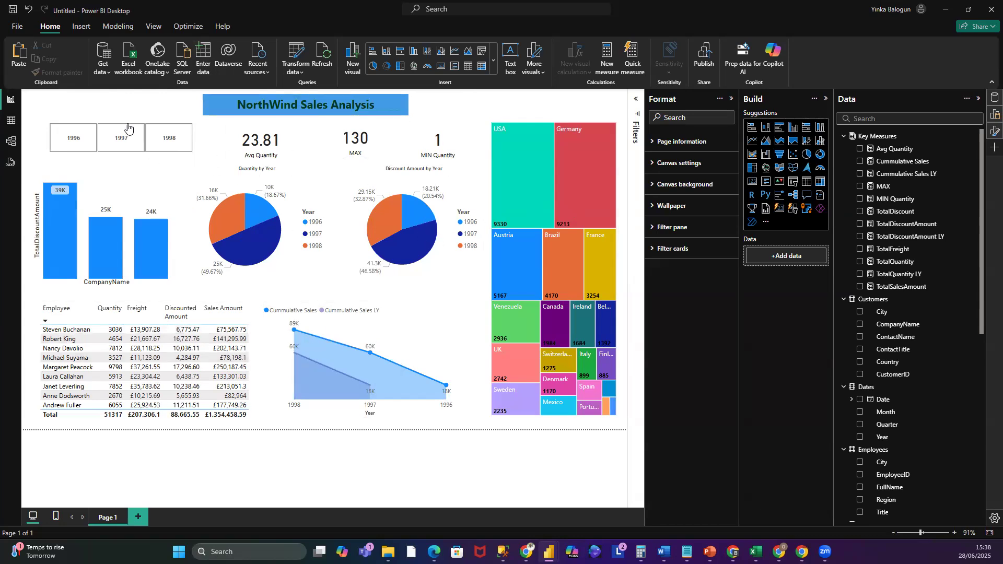
- Refresh the report's data and switch to the Power BI service in the browser
click(324, 58)
key(alt+Tab)
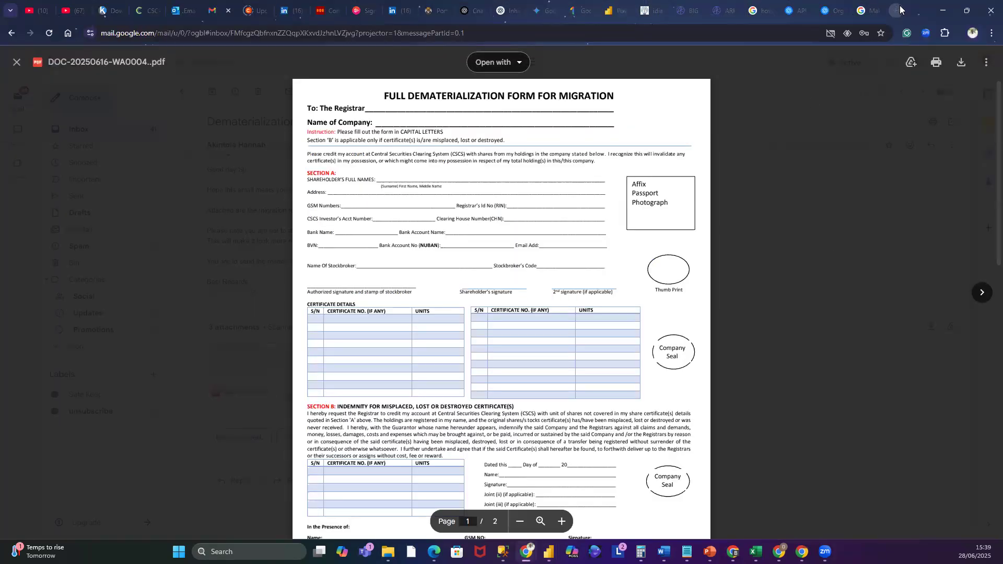
click(608, 13)
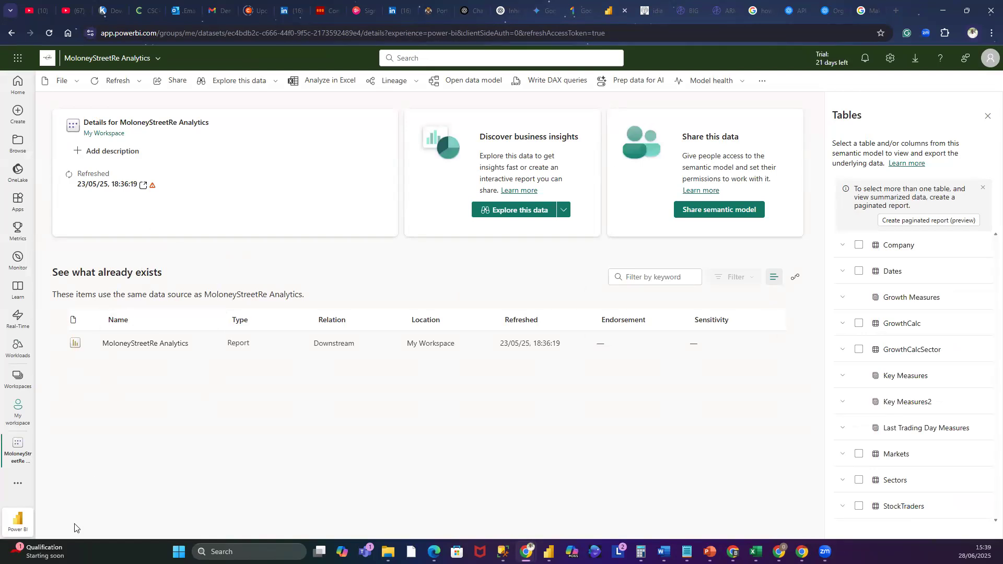
- Browse My workspace and the MoloneyStreetRe Analytics semantic model details in the Power BI service
click(21, 412)
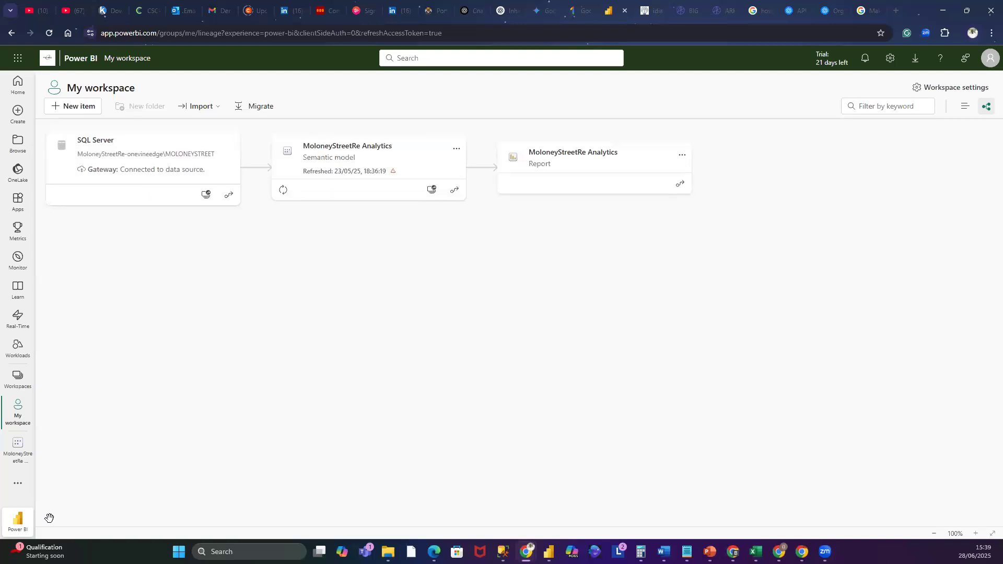
click(18, 446)
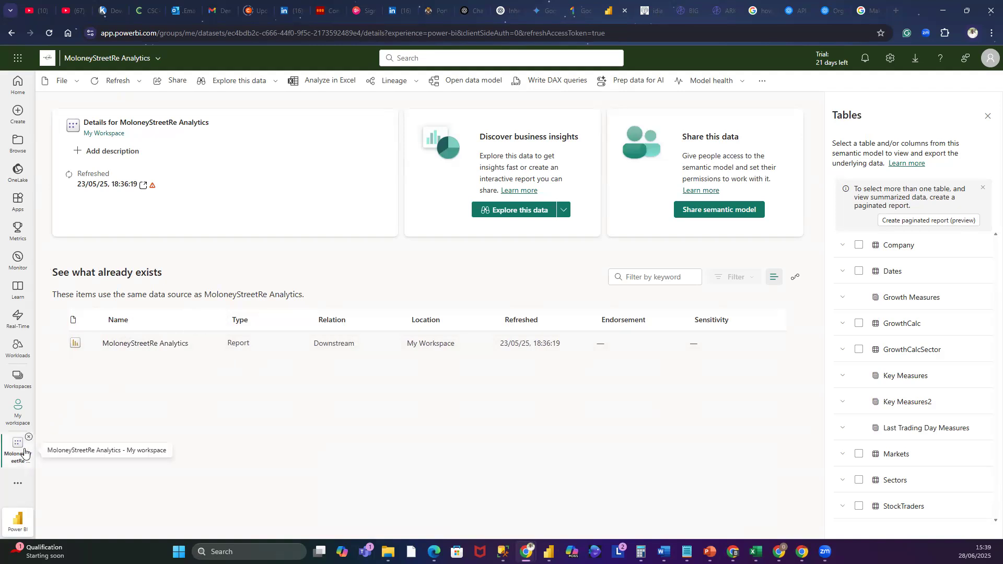
click(21, 420)
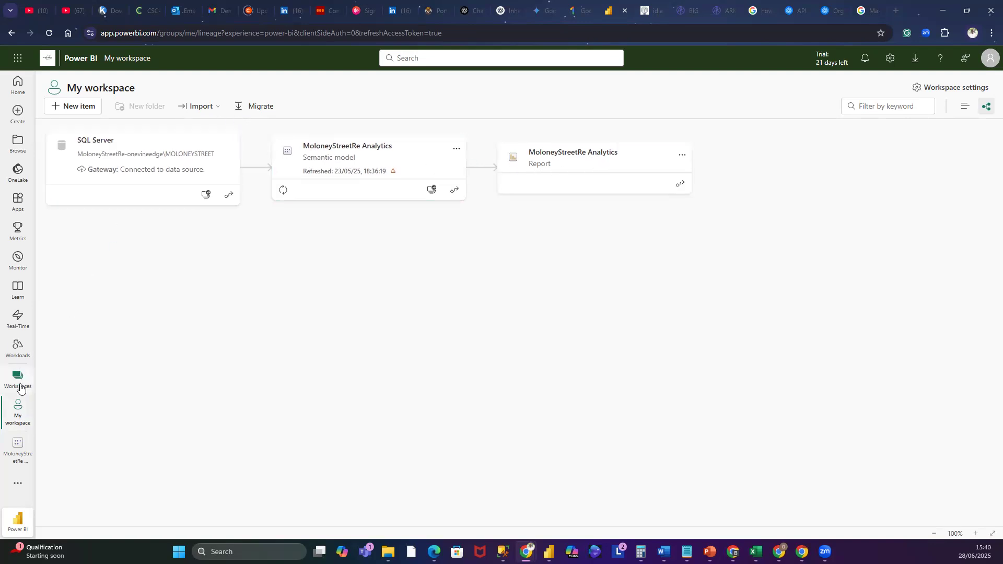
click(11, 487)
click(222, 360)
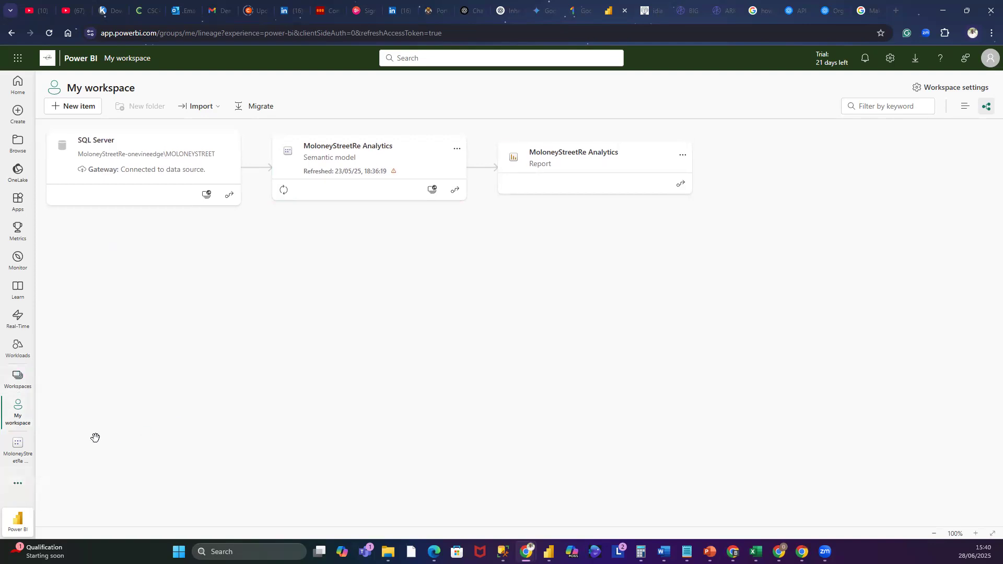
click(25, 391)
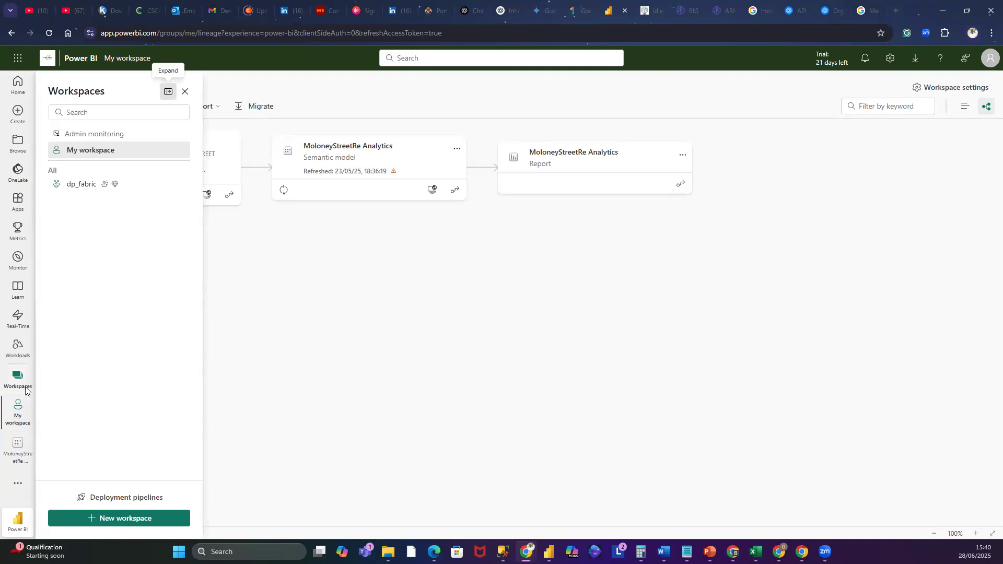
click(108, 152)
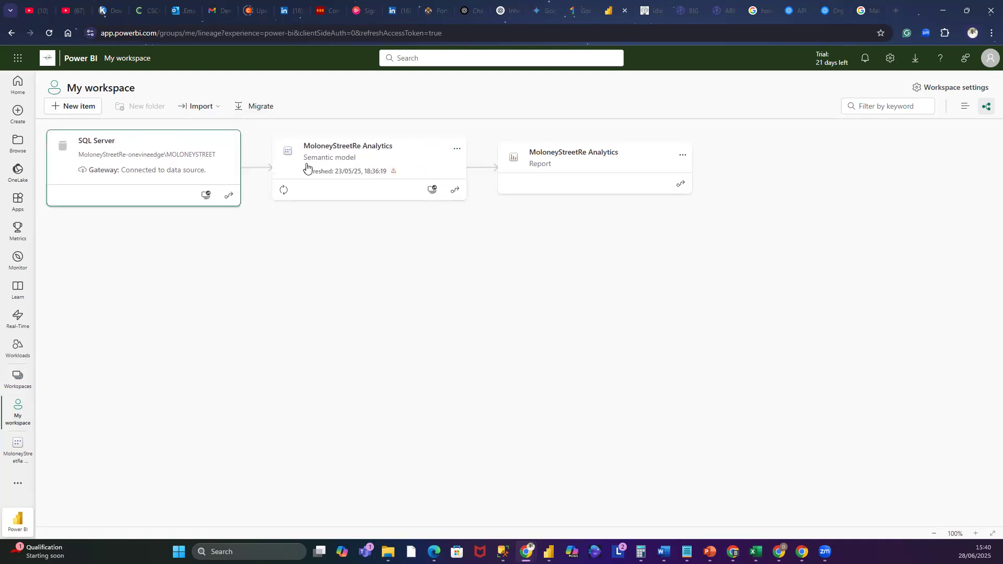
- Open the settings of the MoloneyStreetRe Analytics semantic model
click(349, 142)
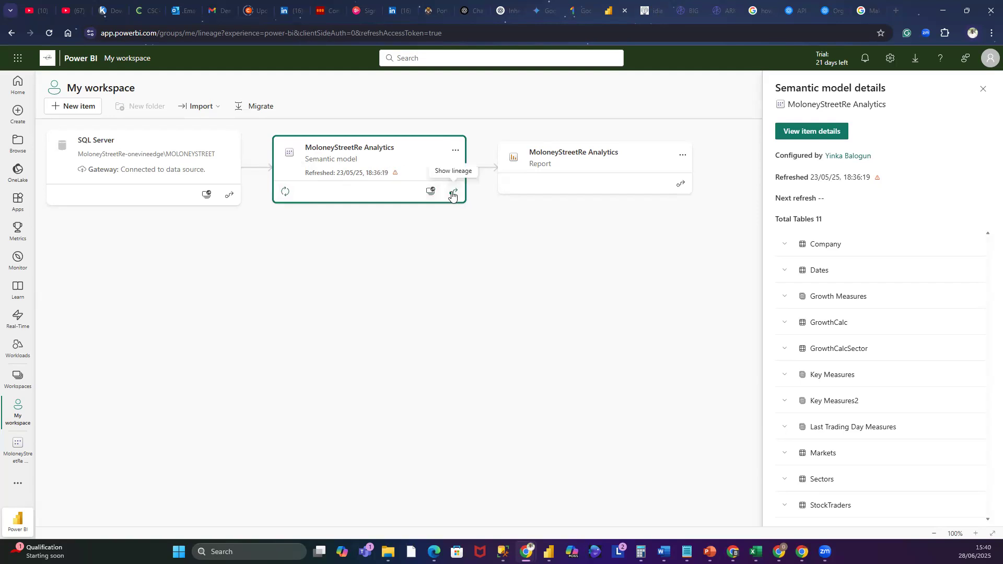
click(455, 150)
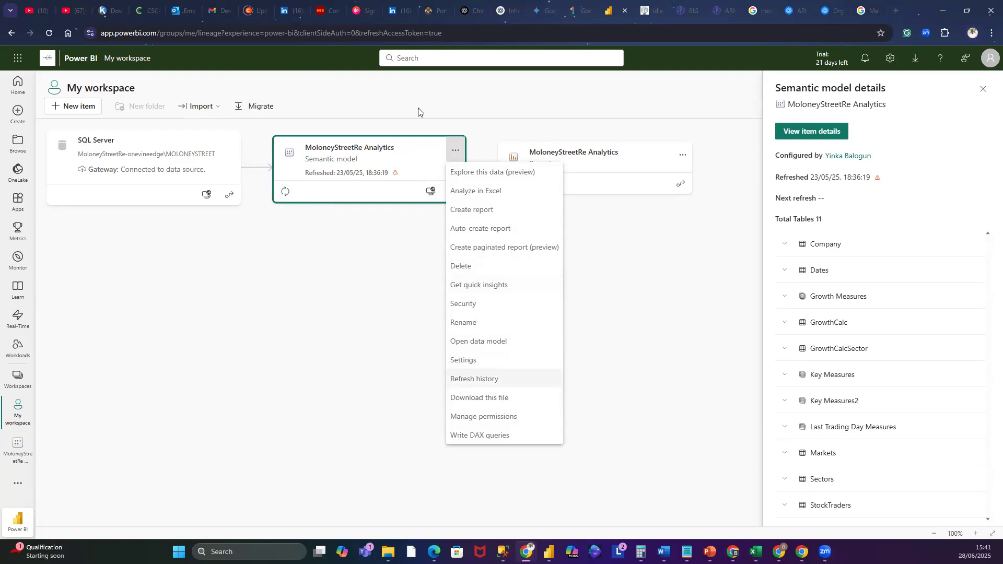
click(525, 354)
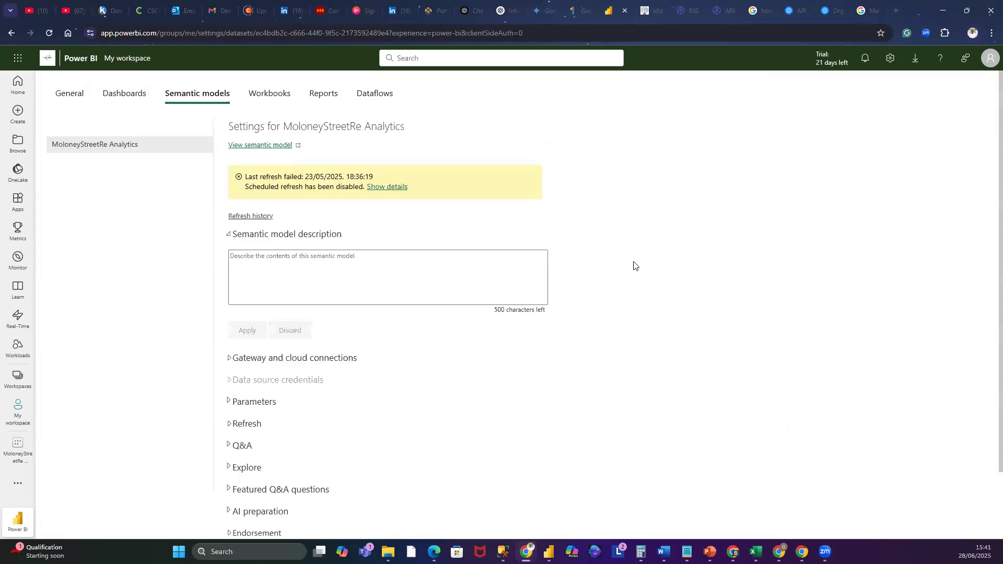
- Examine the semantic model's gateway and cloud connections and its refresh schedule settings
scroll(634, 264, down, 1)
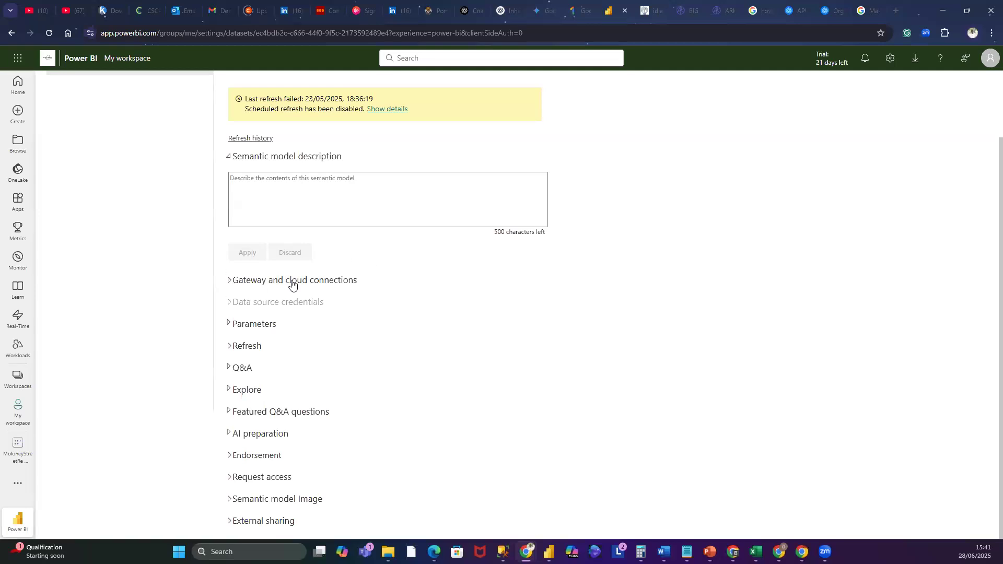
click(238, 283)
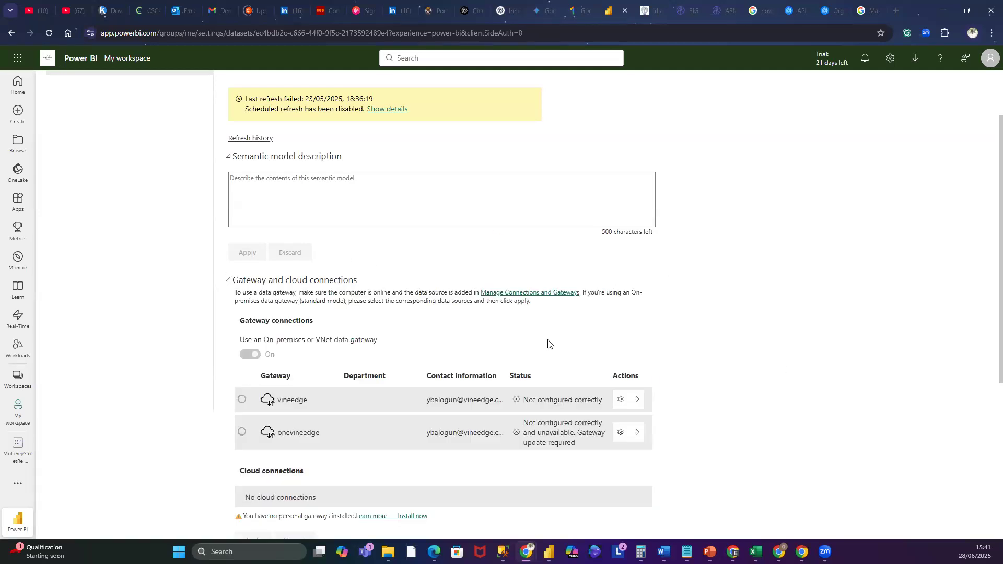
scroll(263, 255, down, 3)
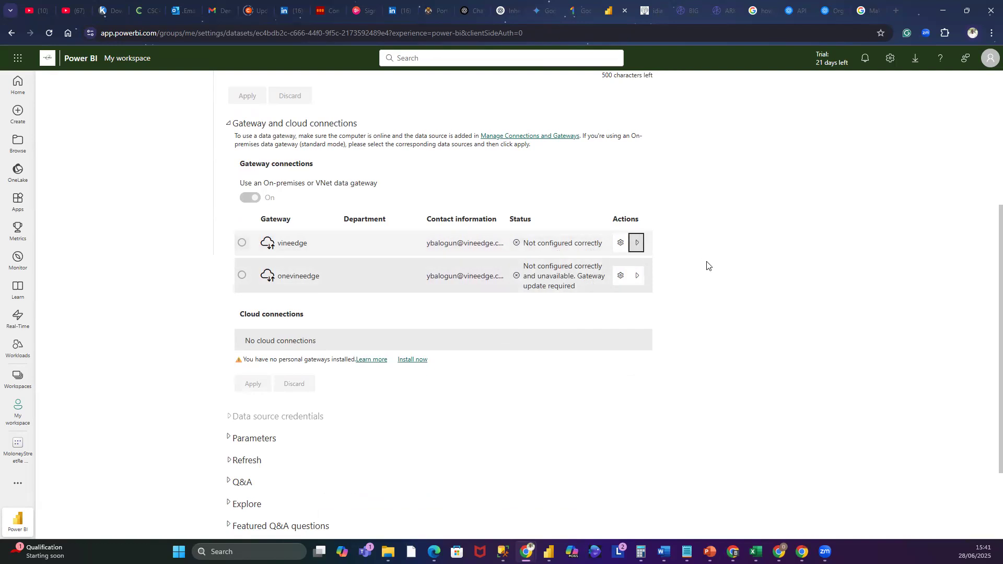
scroll(759, 299, down, 2)
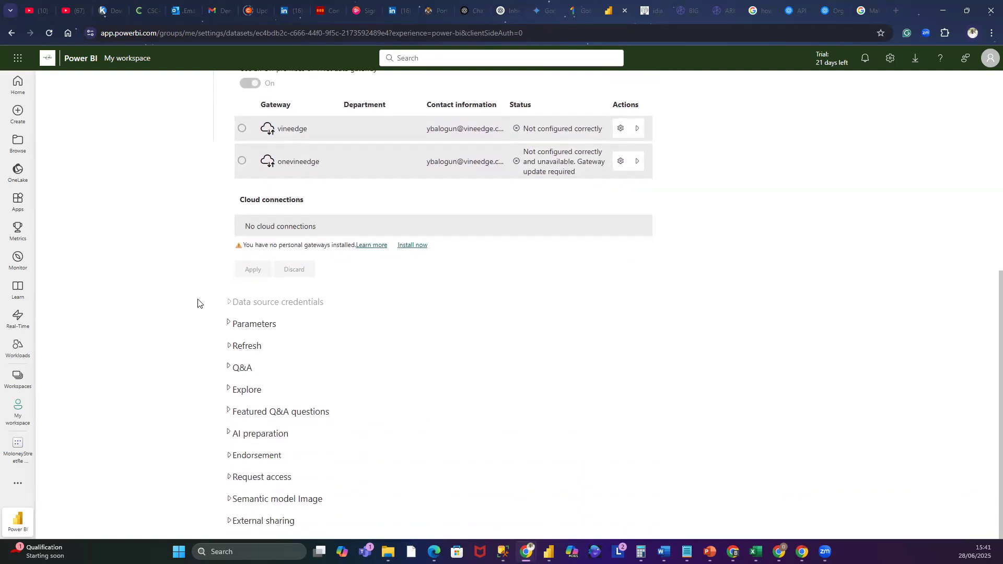
click(230, 347)
scroll(811, 277, down, 2)
scroll(809, 284, down, 2)
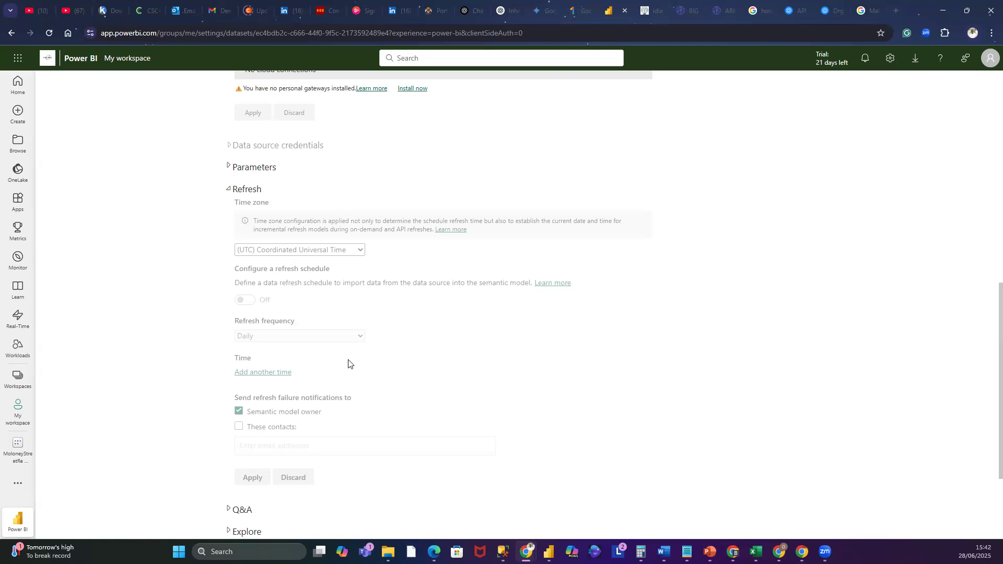
- Check the account profile's licence type and trial status in the Power BI service
click(944, 10)
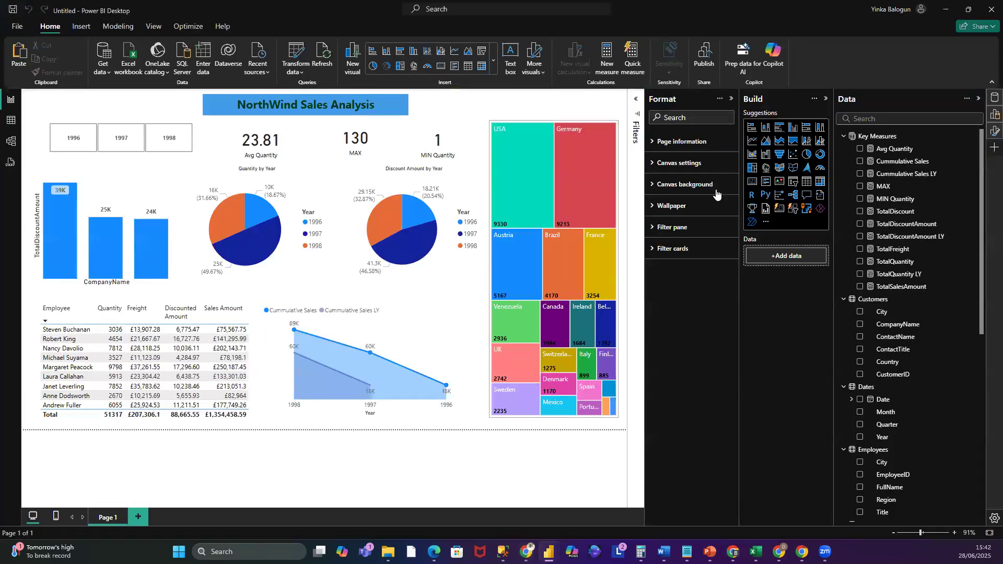
mouse_move(340, 351)
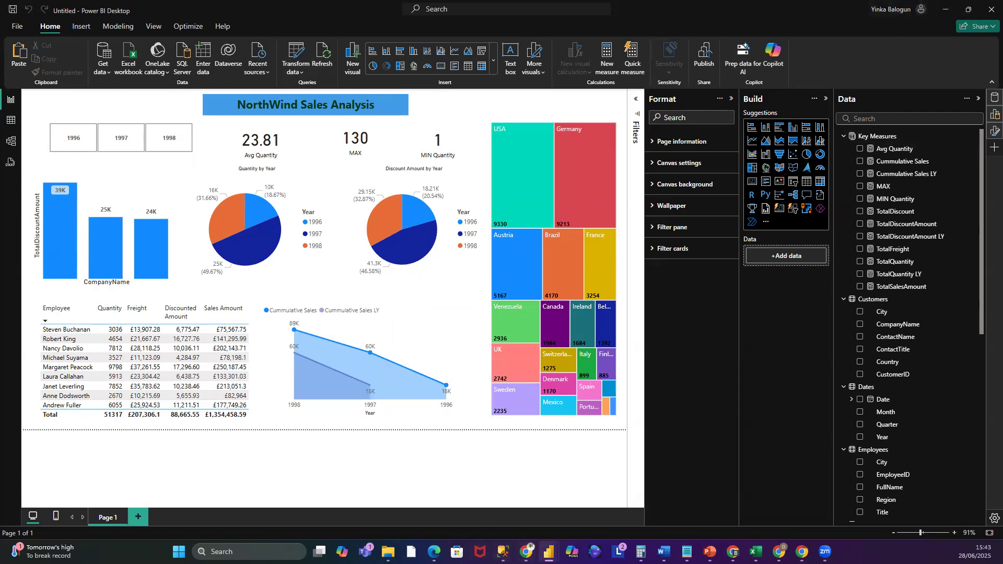
mouse_move(549, 552)
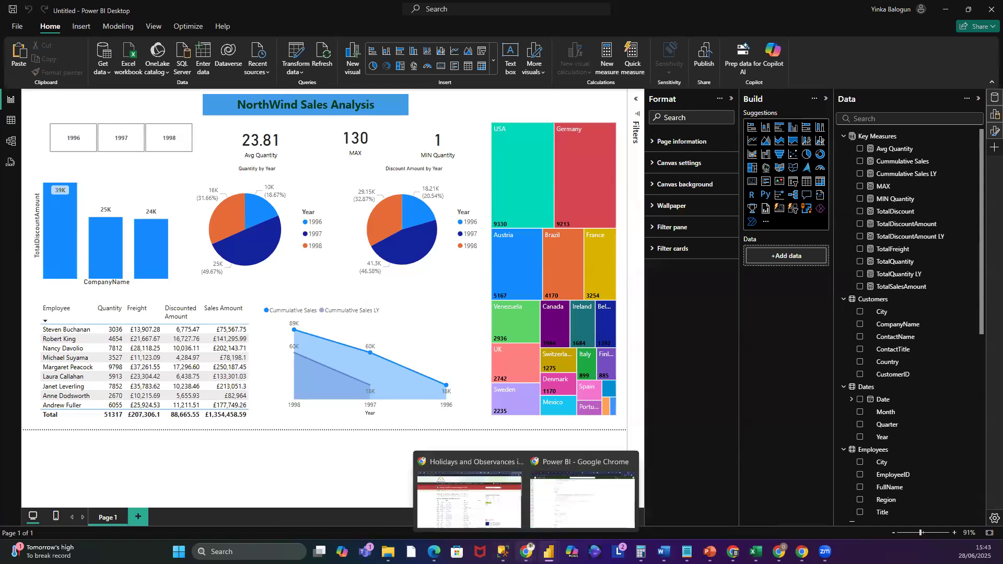
click(583, 506)
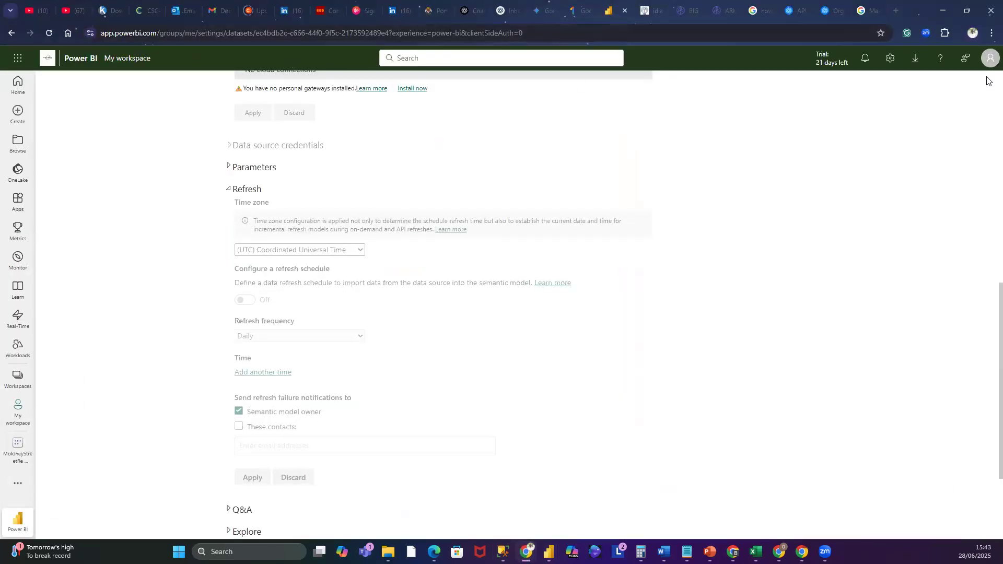
click(989, 60)
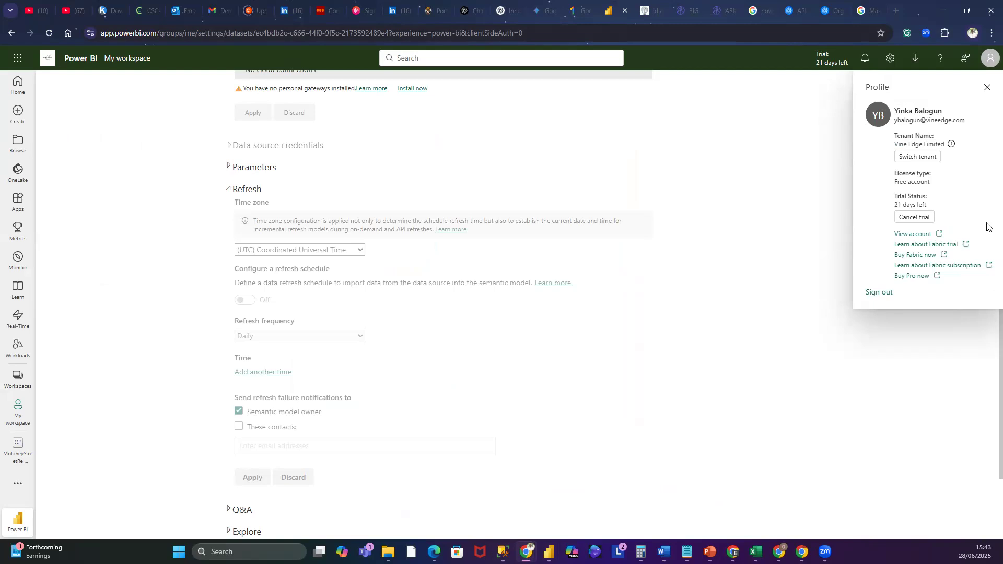
click(944, 9)
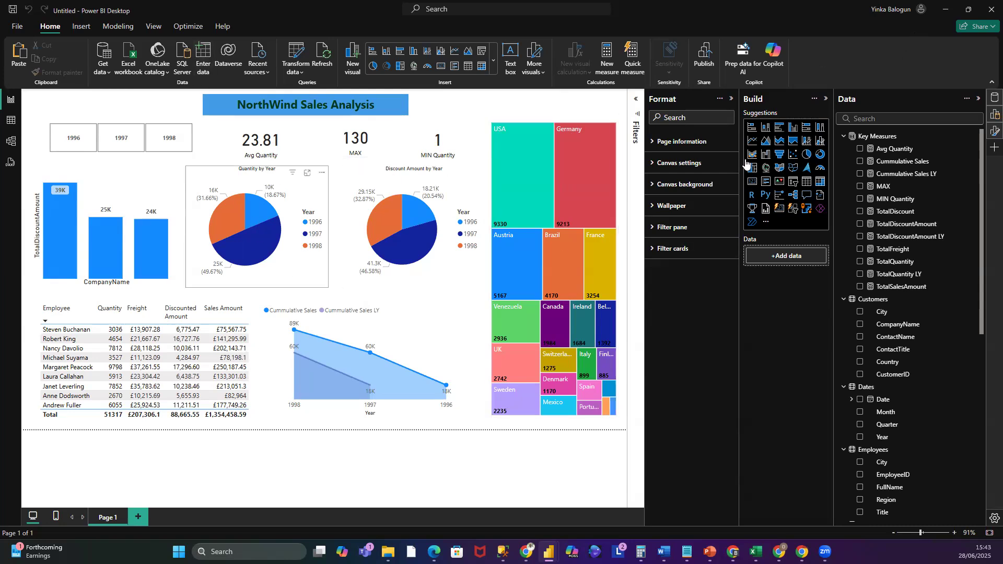
- Publish the report to My workspace, saving it first as NorthWind Analysis 2025[1]
click(705, 63)
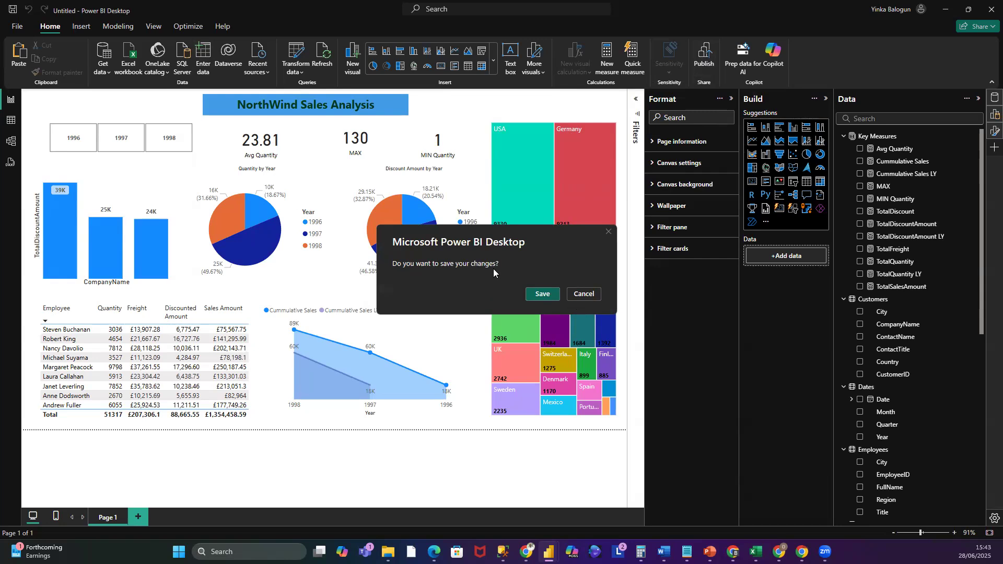
click(541, 296)
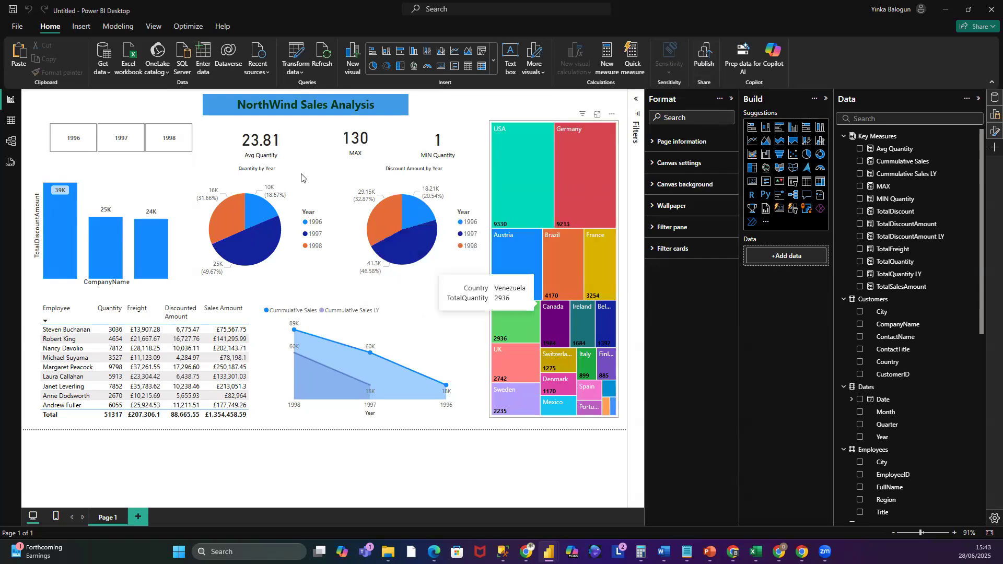
key(ctrl+s)
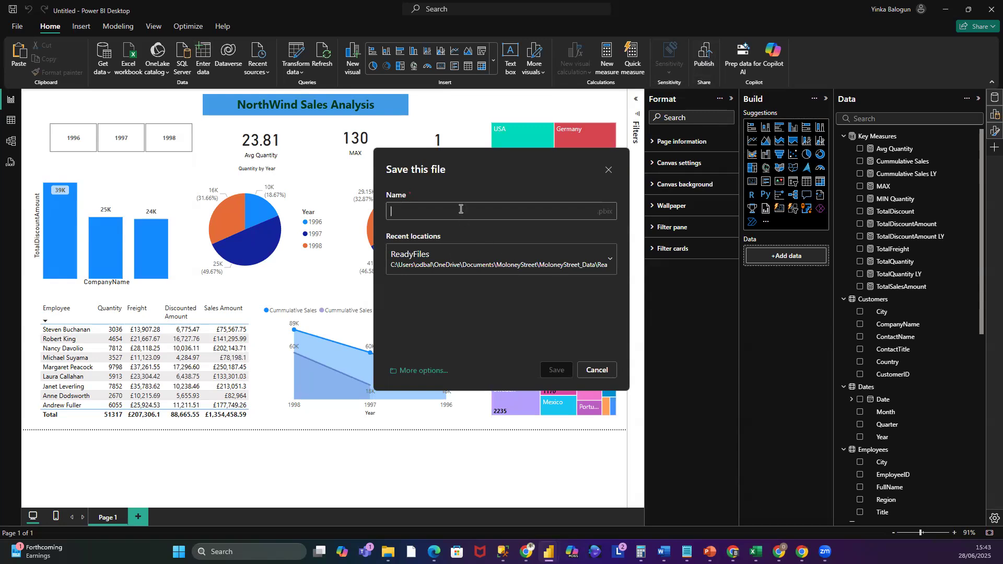
text(Nor)
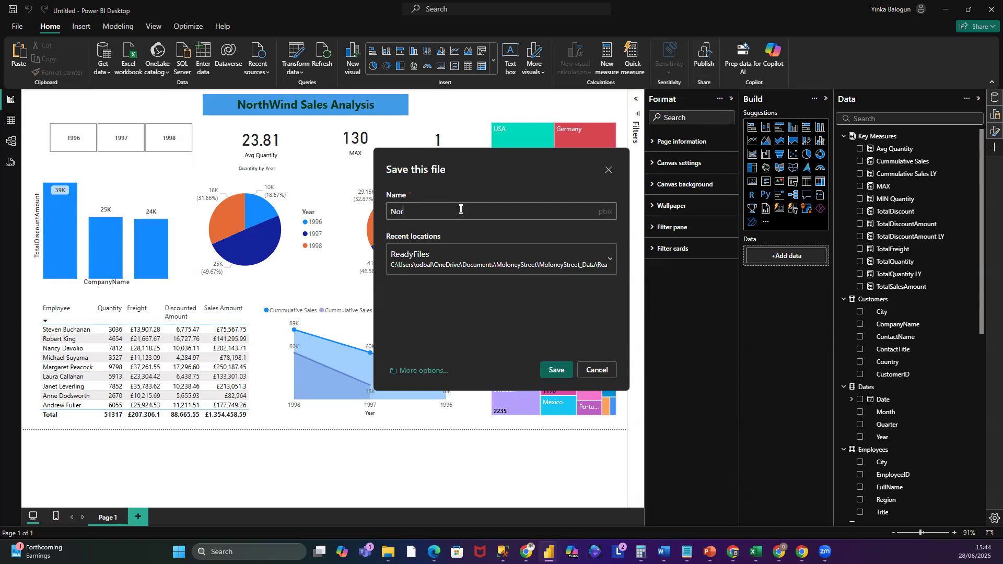
text(thWind Analysis 2025[1)
click(556, 370)
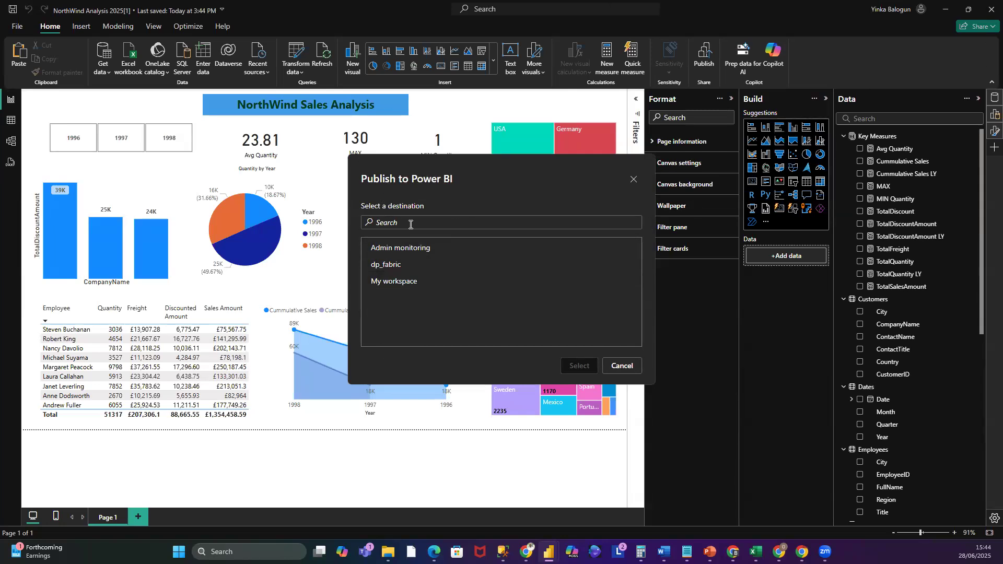
click(396, 284)
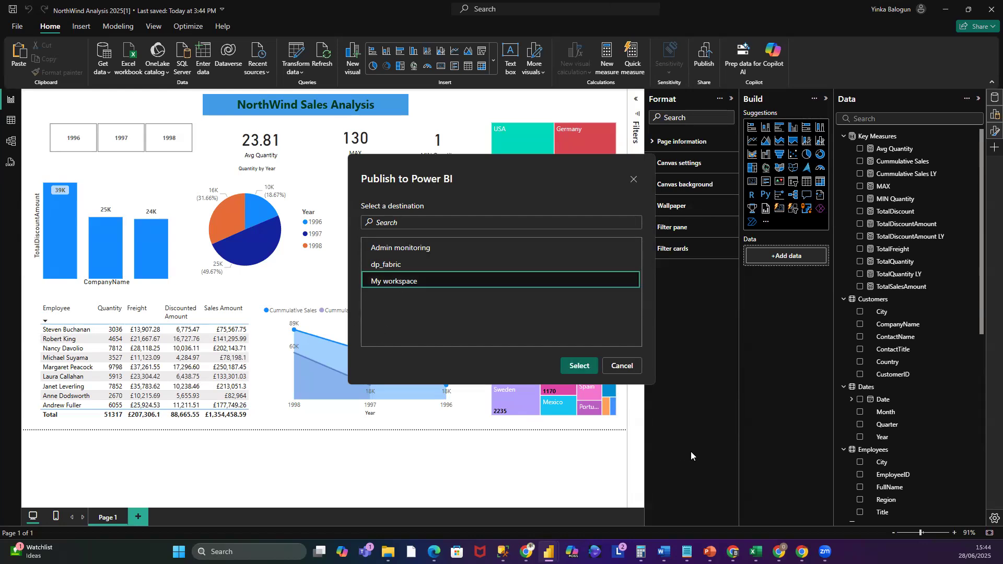
click(583, 366)
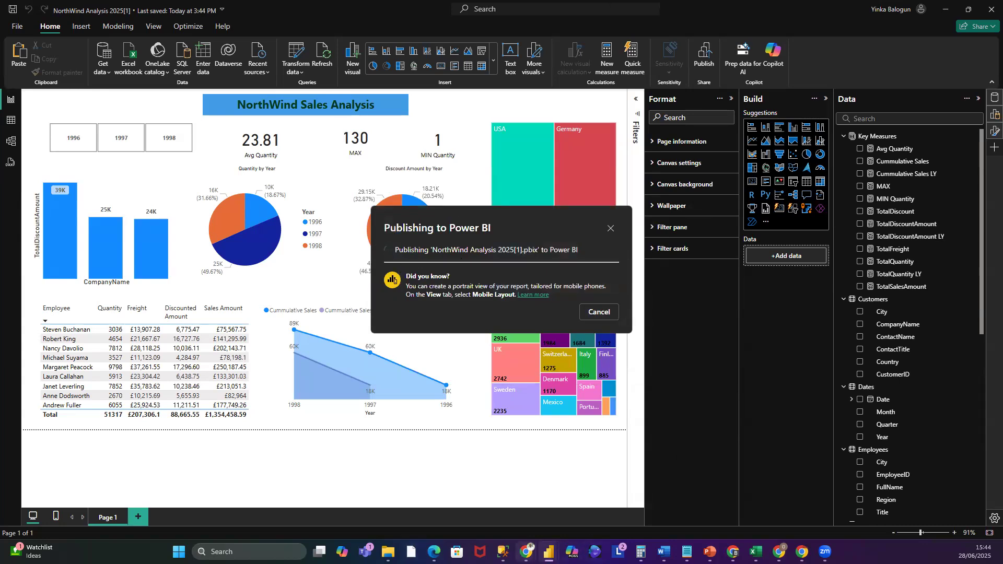
- Open the published NorthWind Analysis 2025[1] report from My workspace in the browser
mouse_move(527, 552)
click(563, 515)
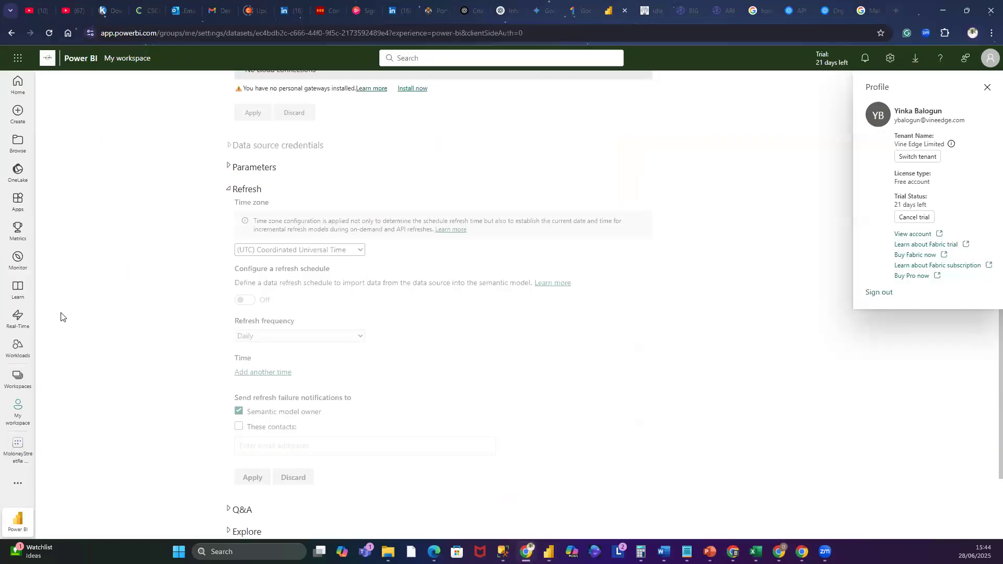
click(18, 418)
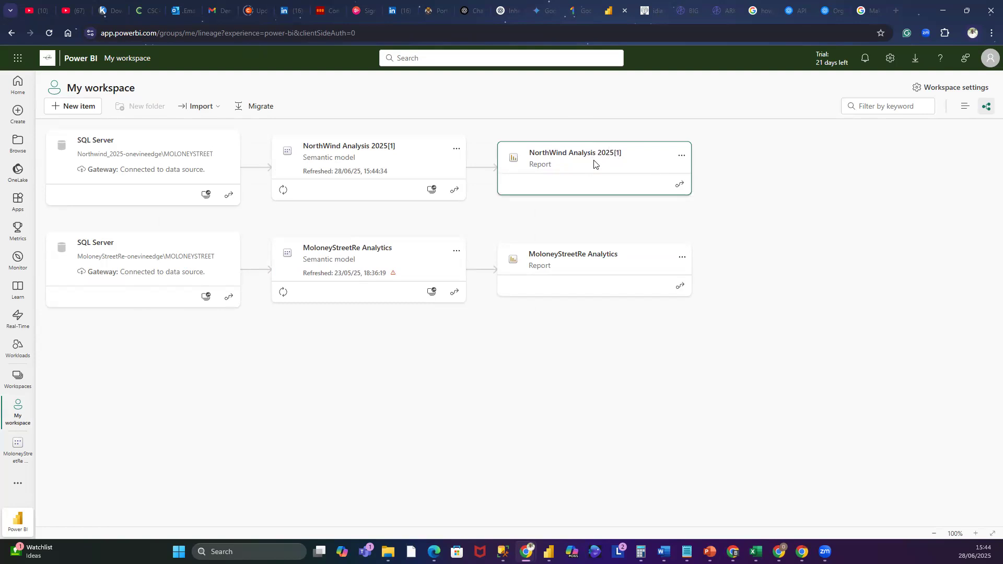
click(564, 159)
click(810, 133)
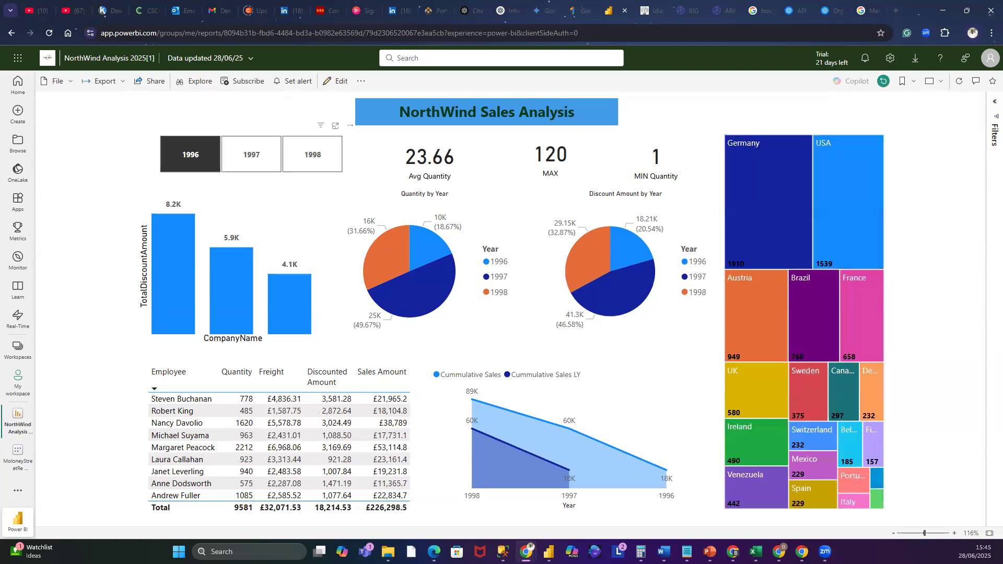
- Test the online report's year slicer by selecting 1998 and 1997
click(275, 166)
click(316, 157)
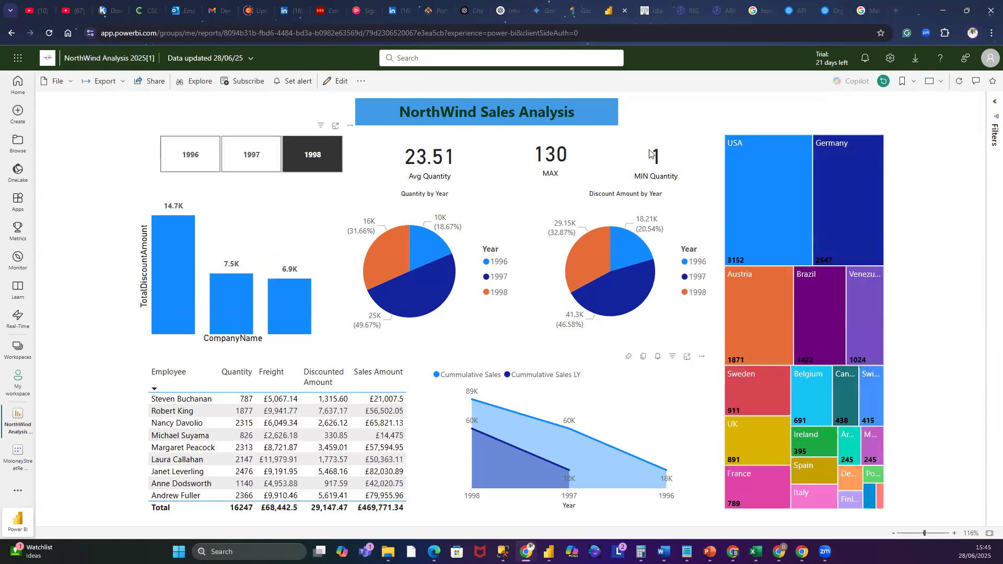
click(244, 161)
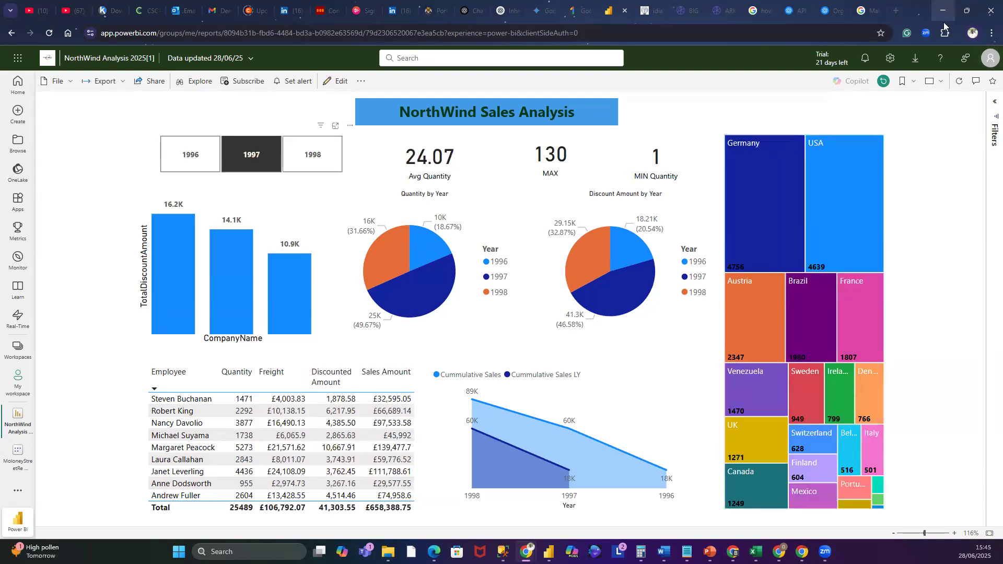
- Return to the desktop report and dismiss the publishing success dialog
click(943, 11)
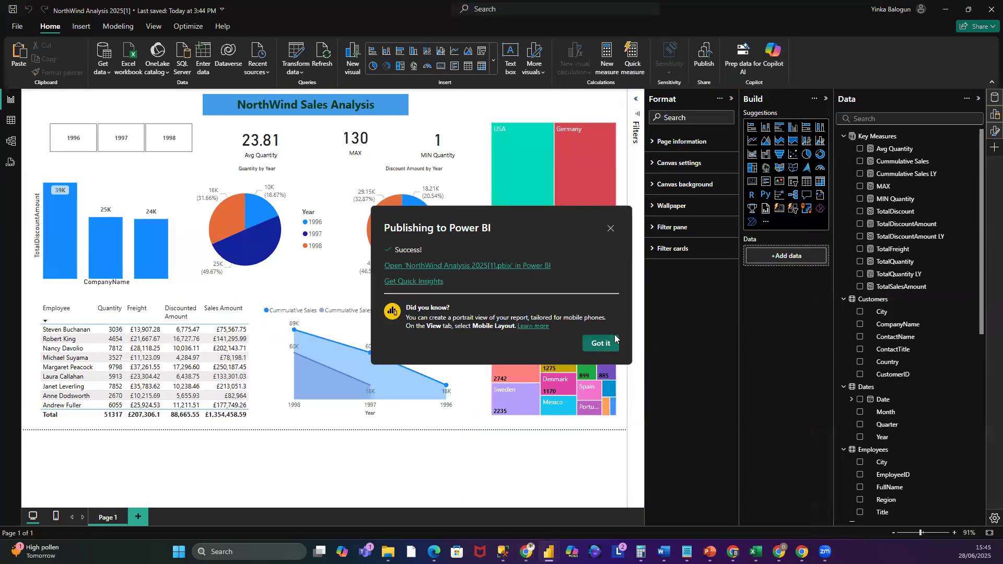
click(610, 230)
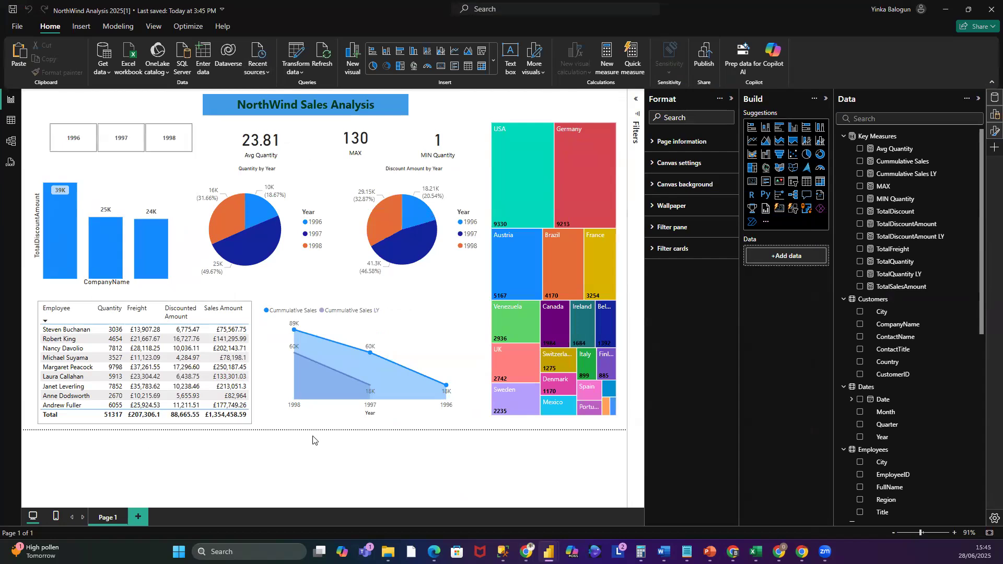